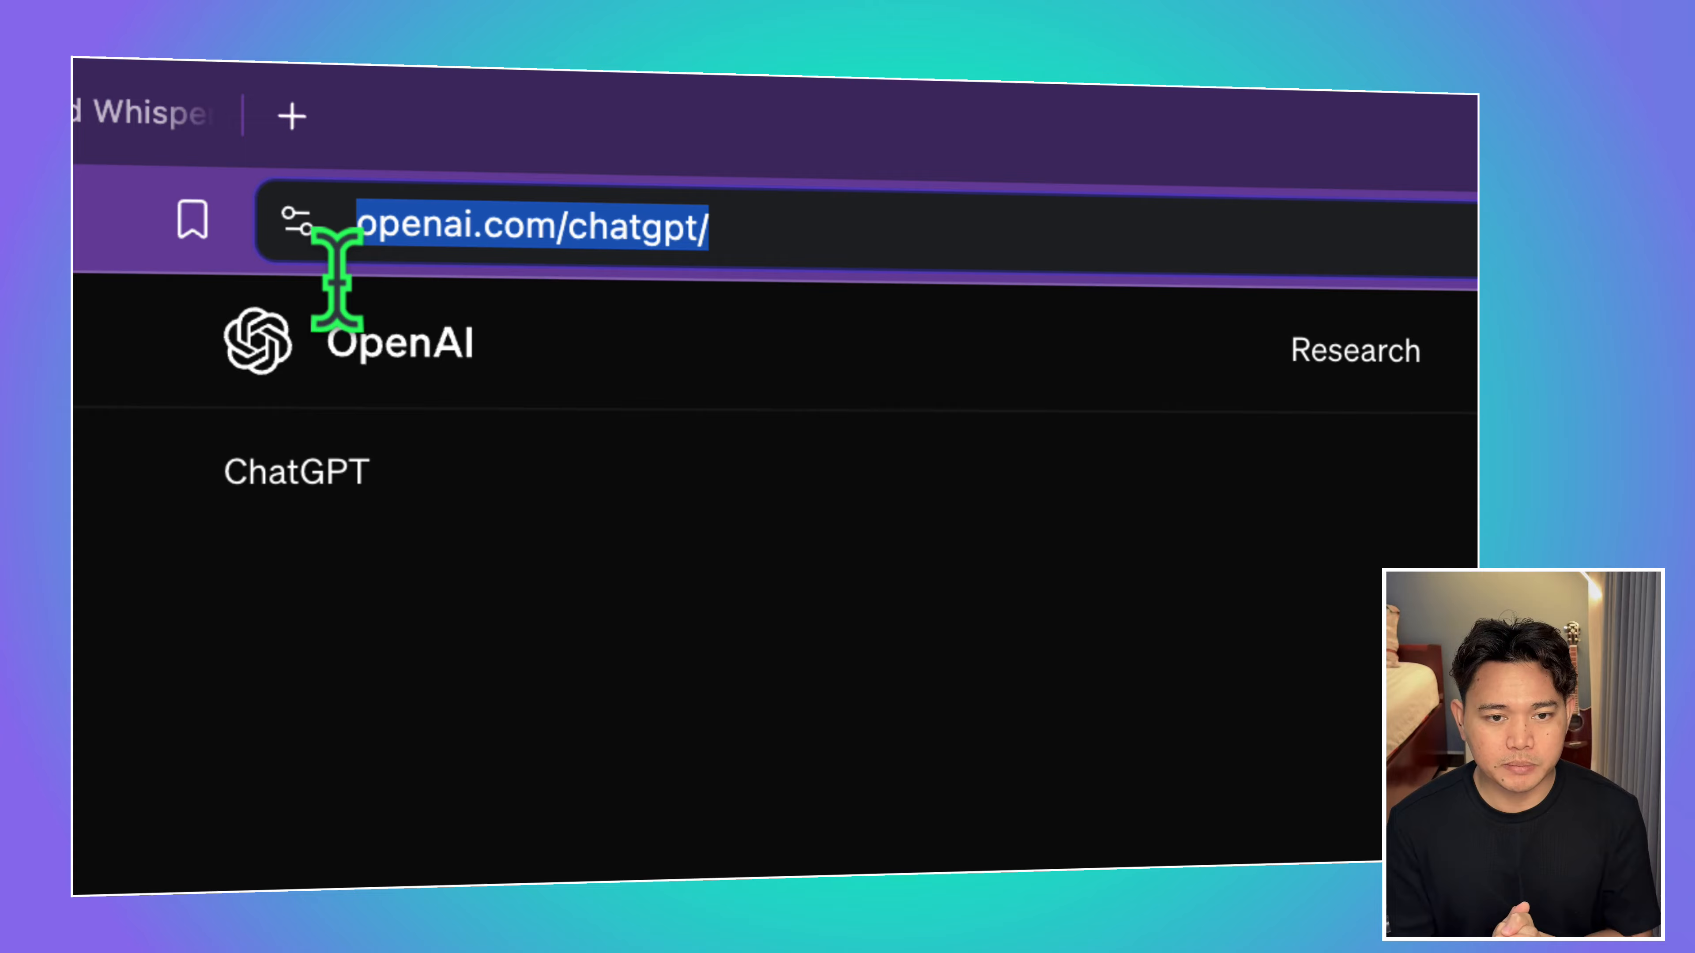
- Sign up for ChatGPT with the existing Google account, enter the birthday and agree to the terms
click(760, 481)
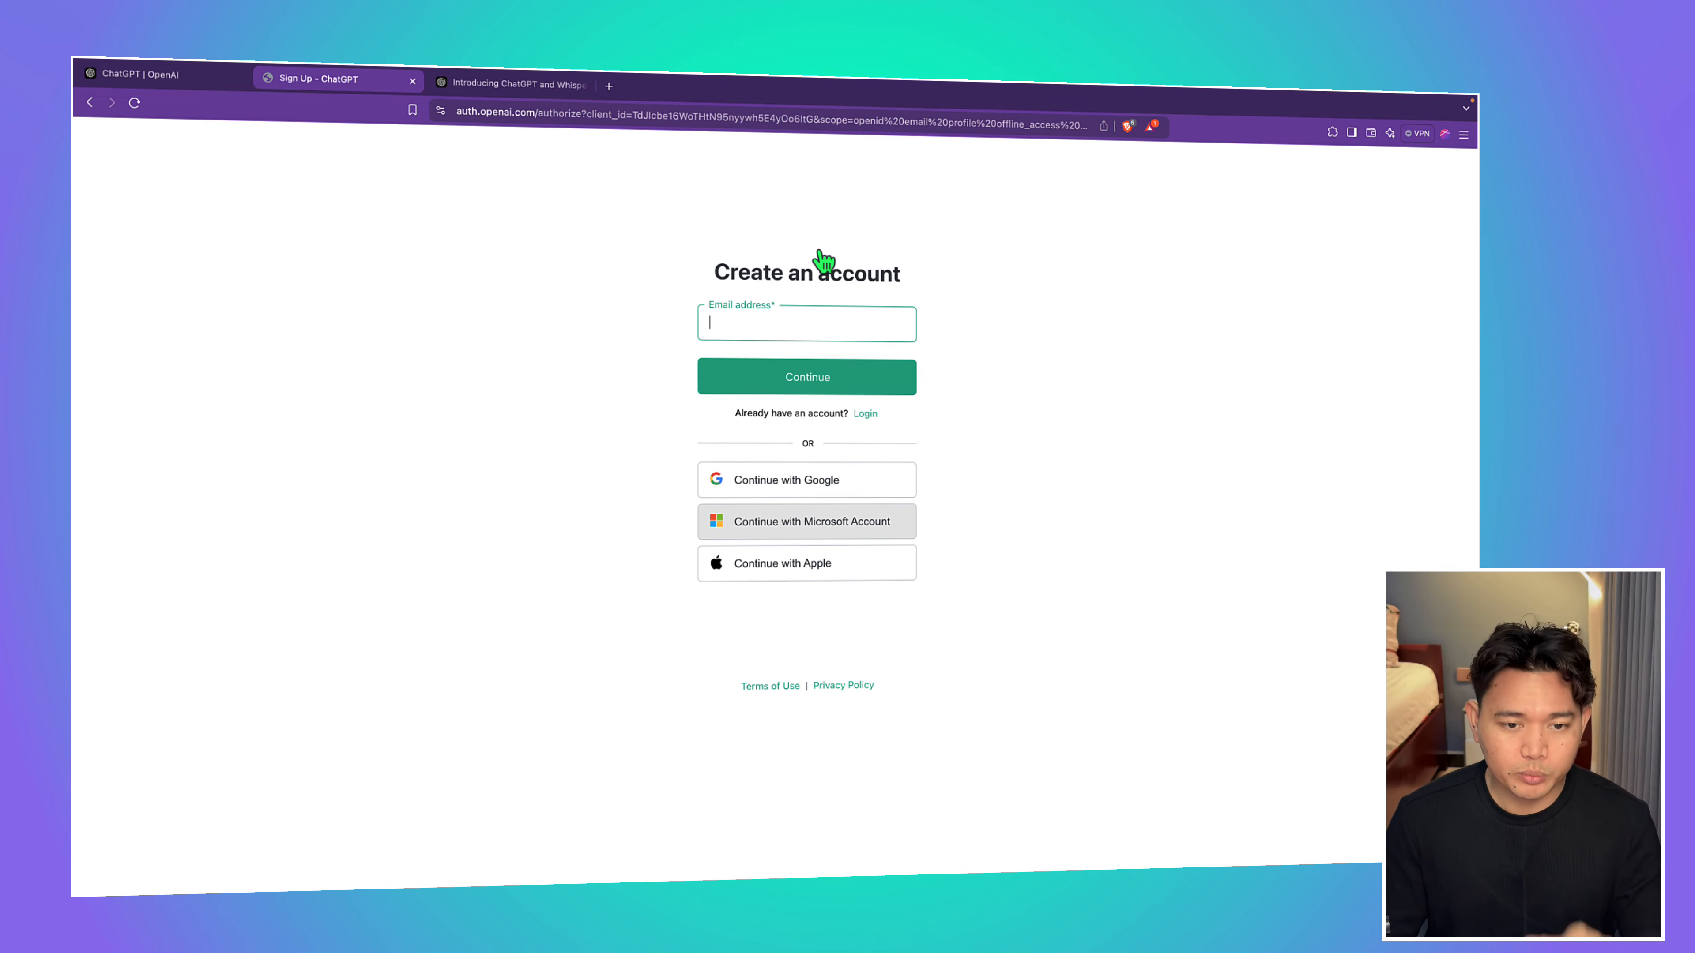
click(783, 479)
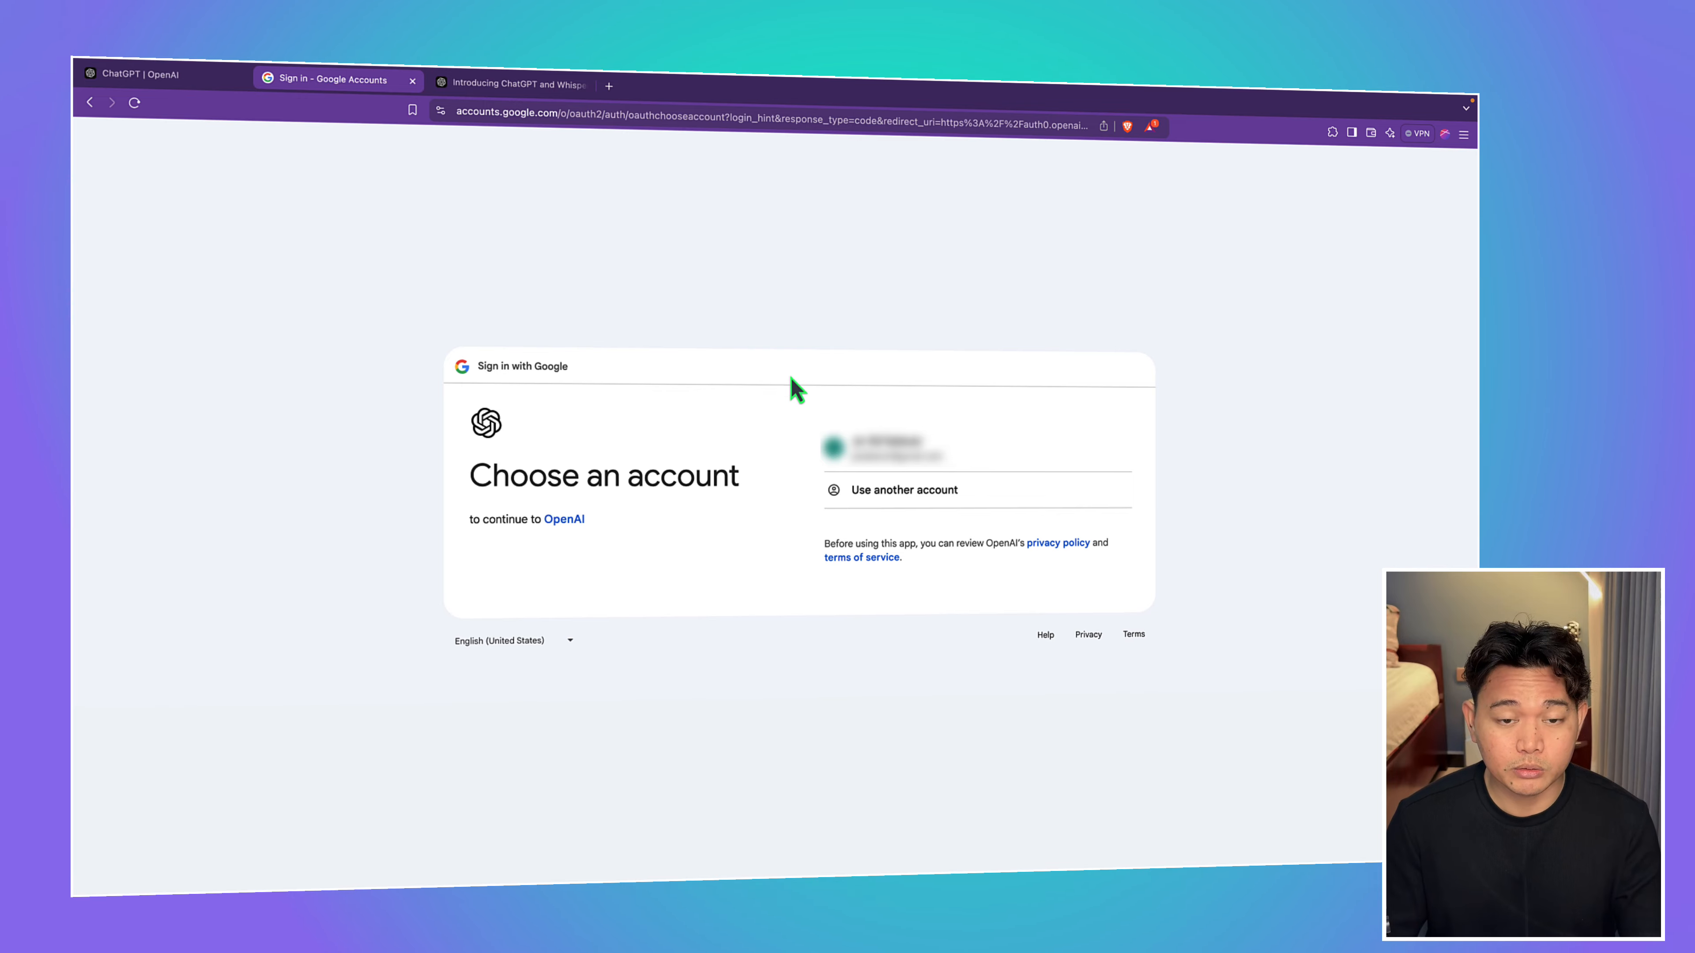
click(888, 447)
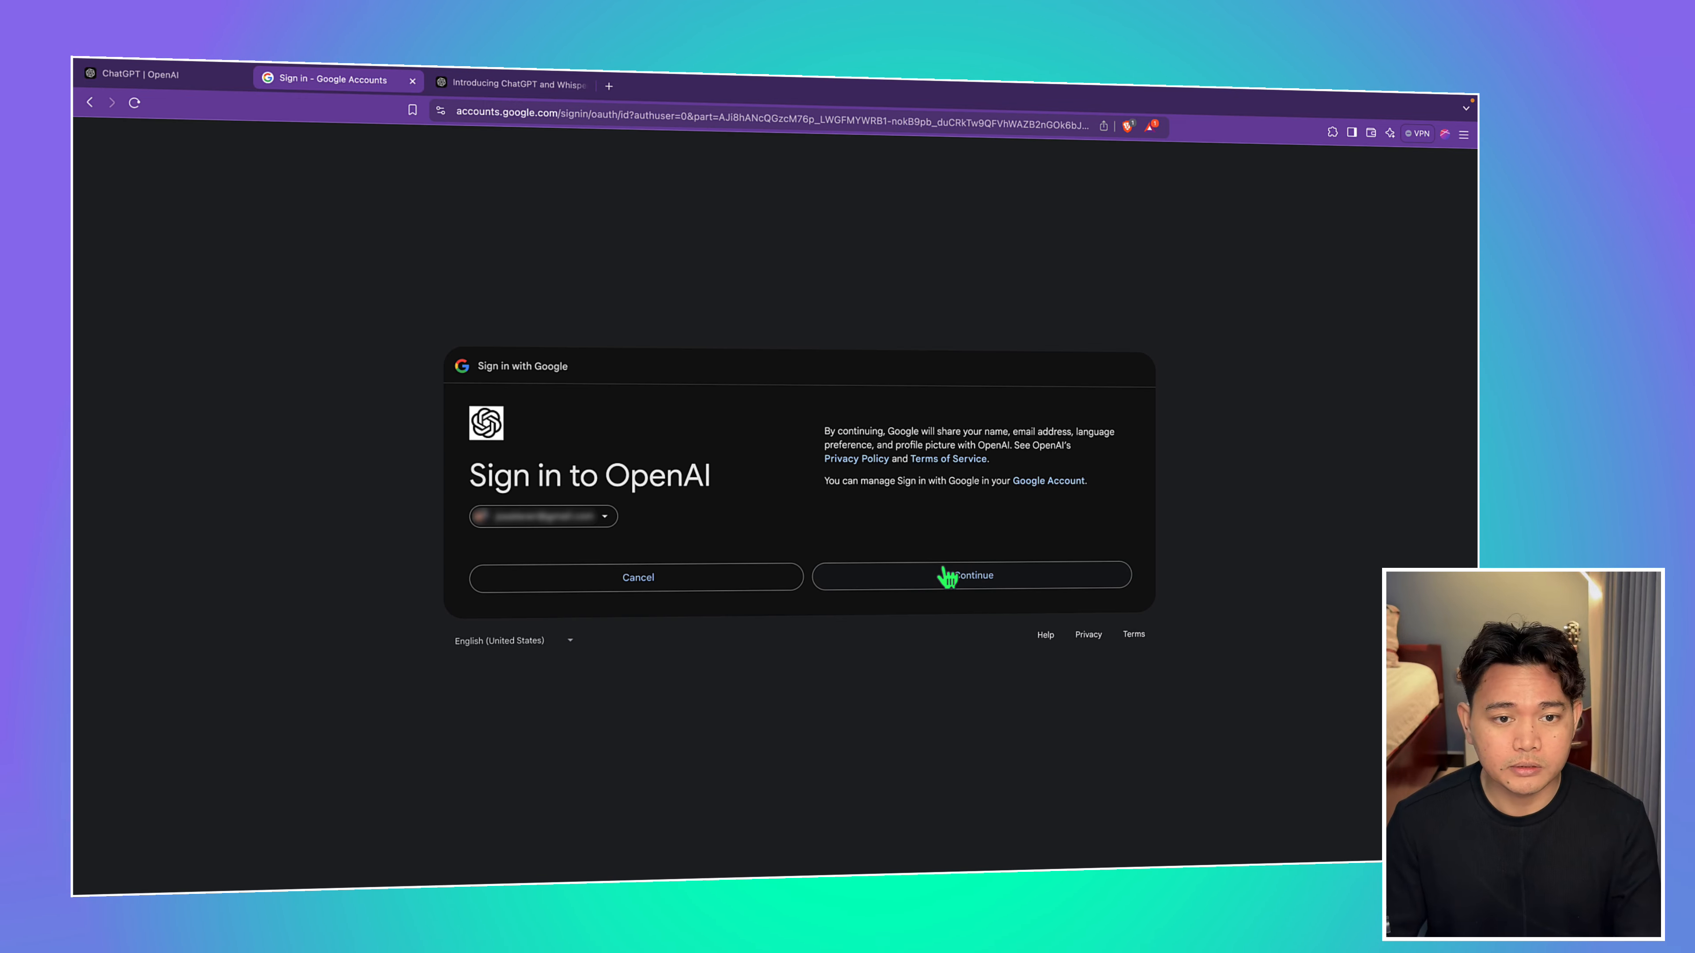
click(976, 581)
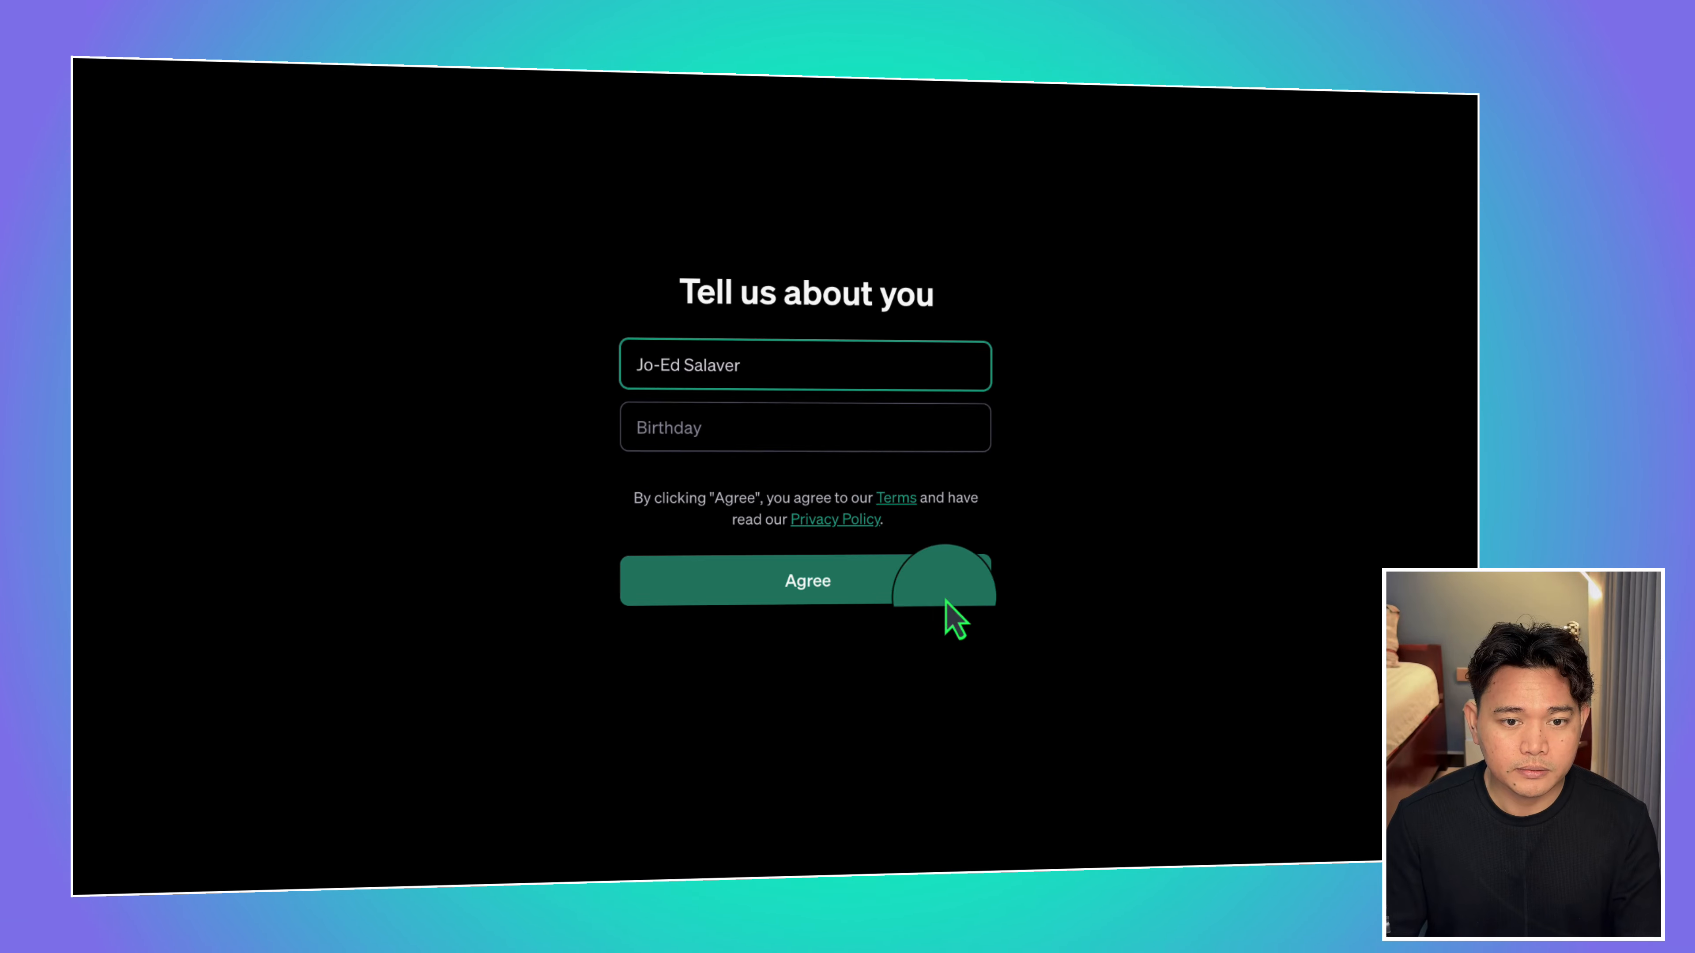
key(Tab)
text(08/1)
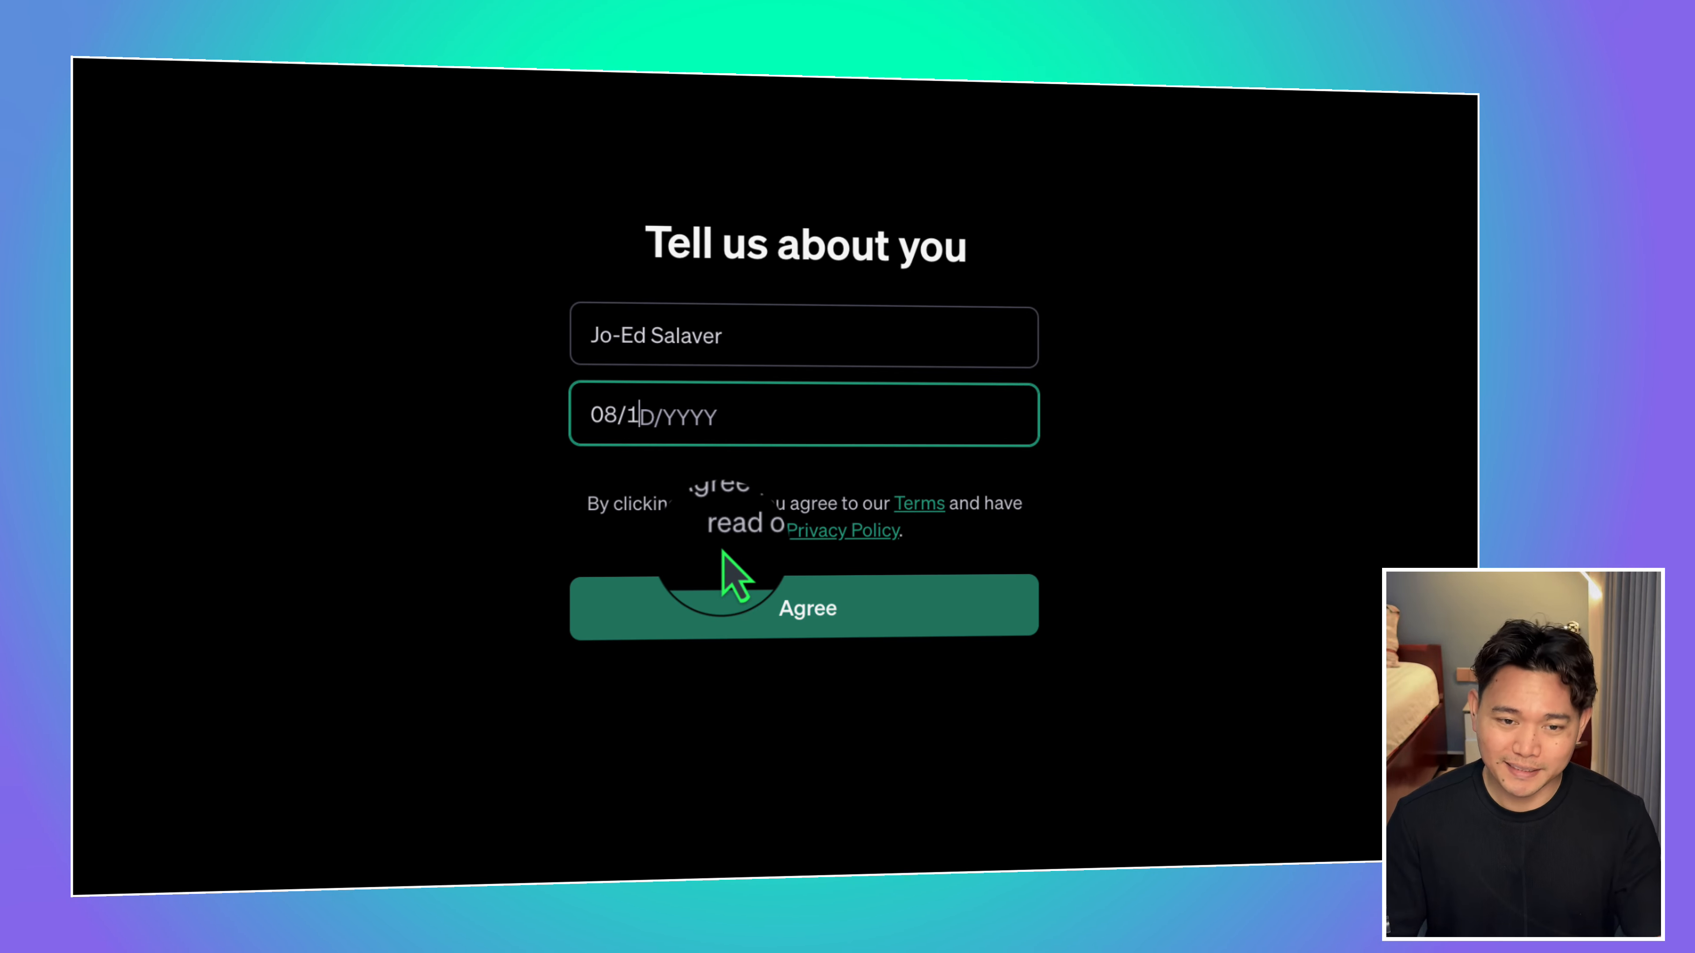
text(5/)
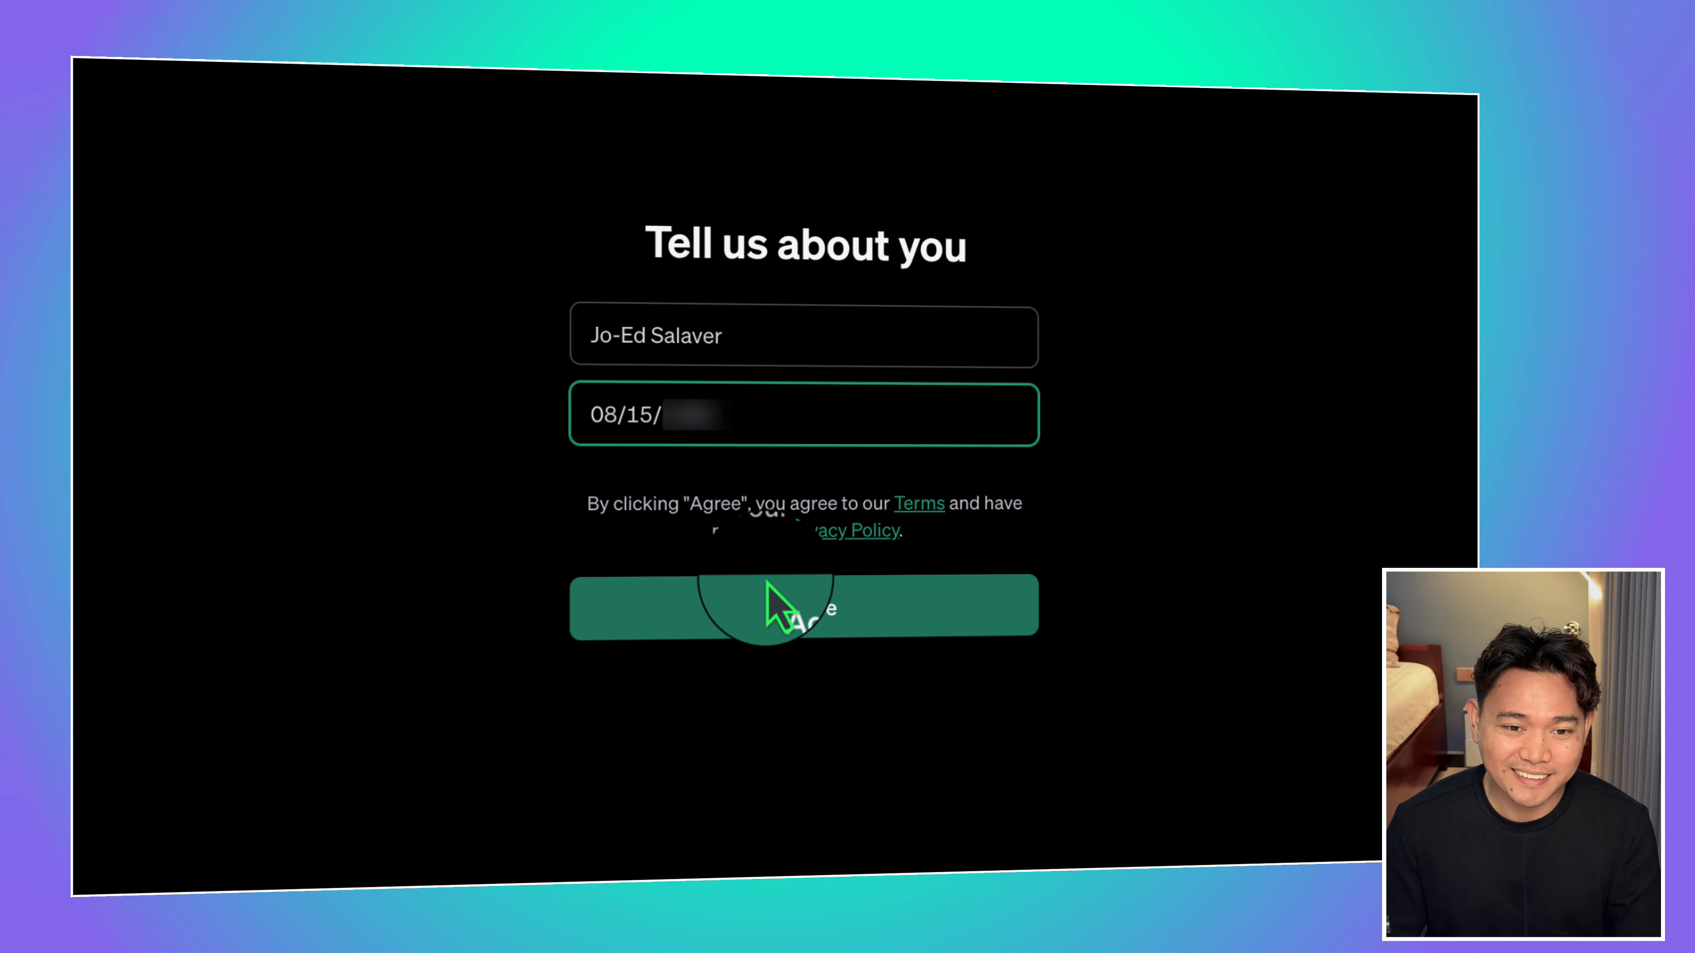
click(769, 587)
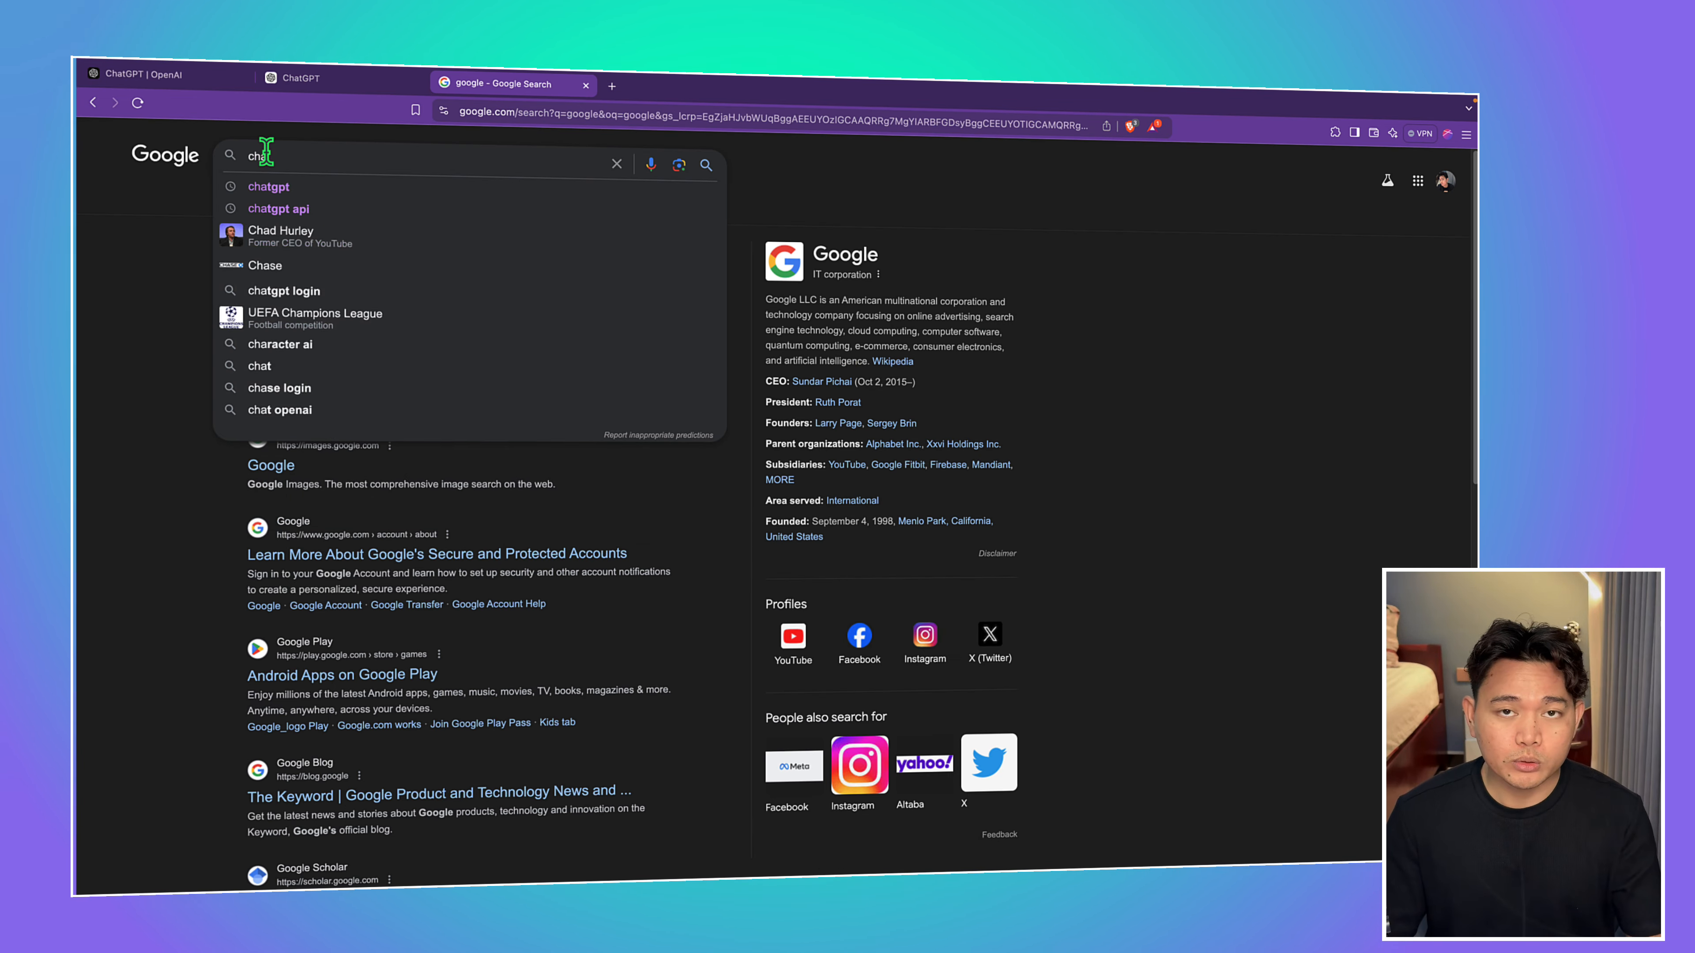
- Search Google for 'openai'
text(pen)
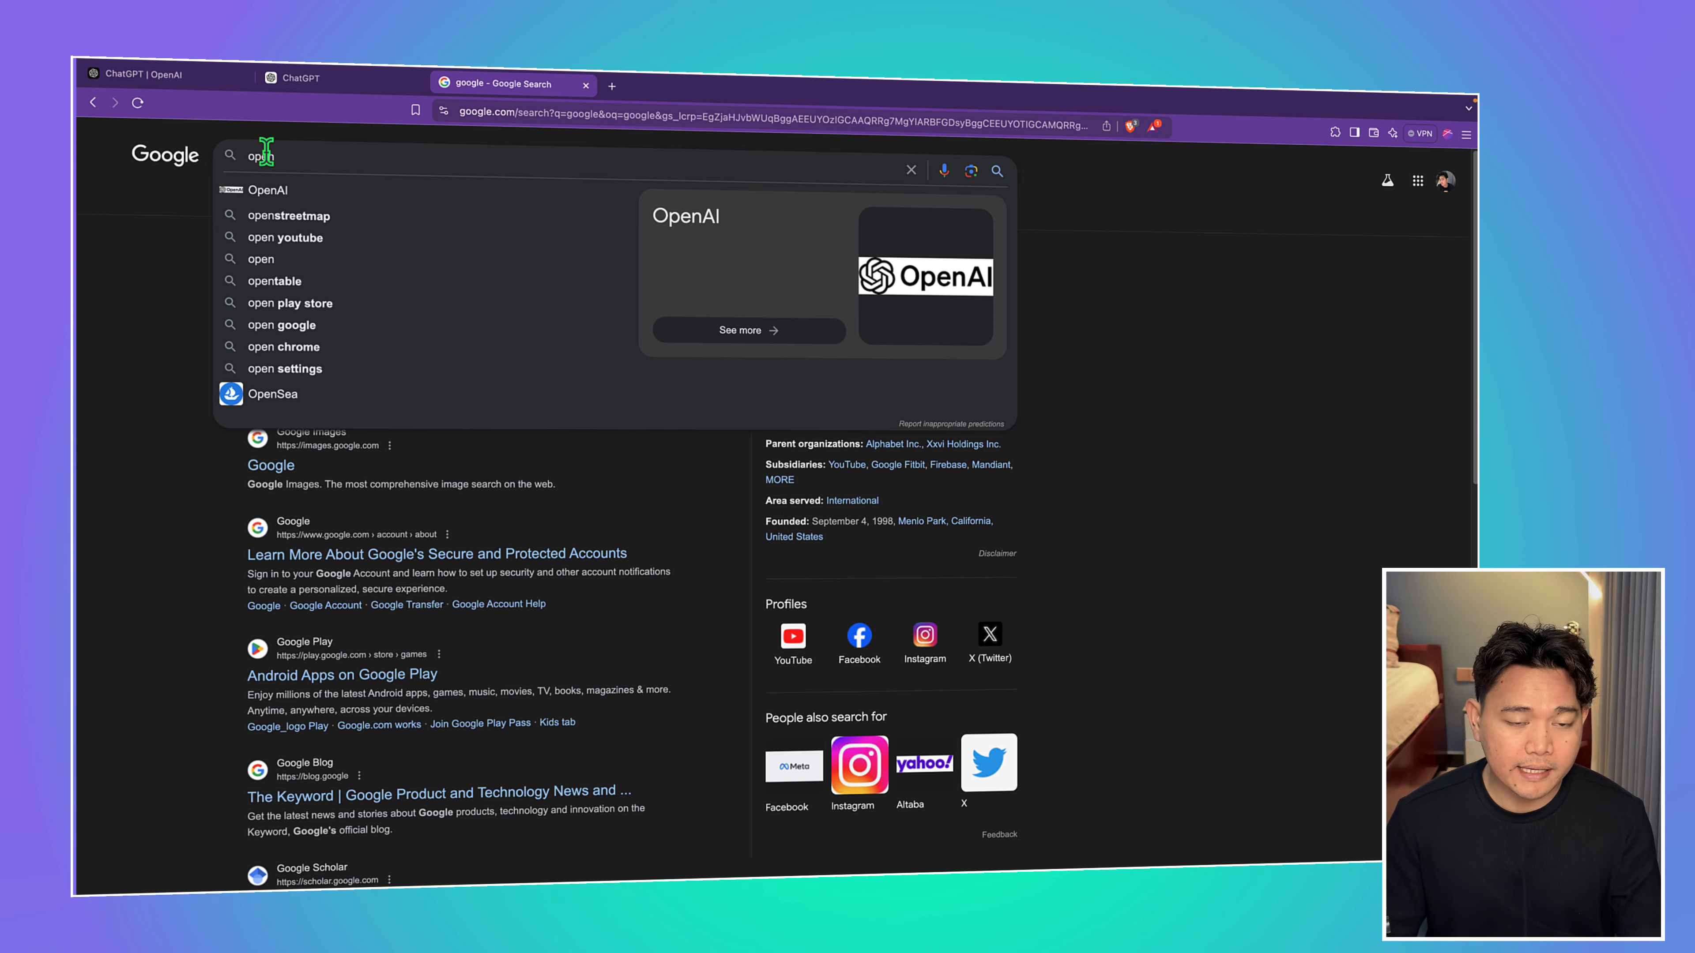
text(ai)
key(Return)
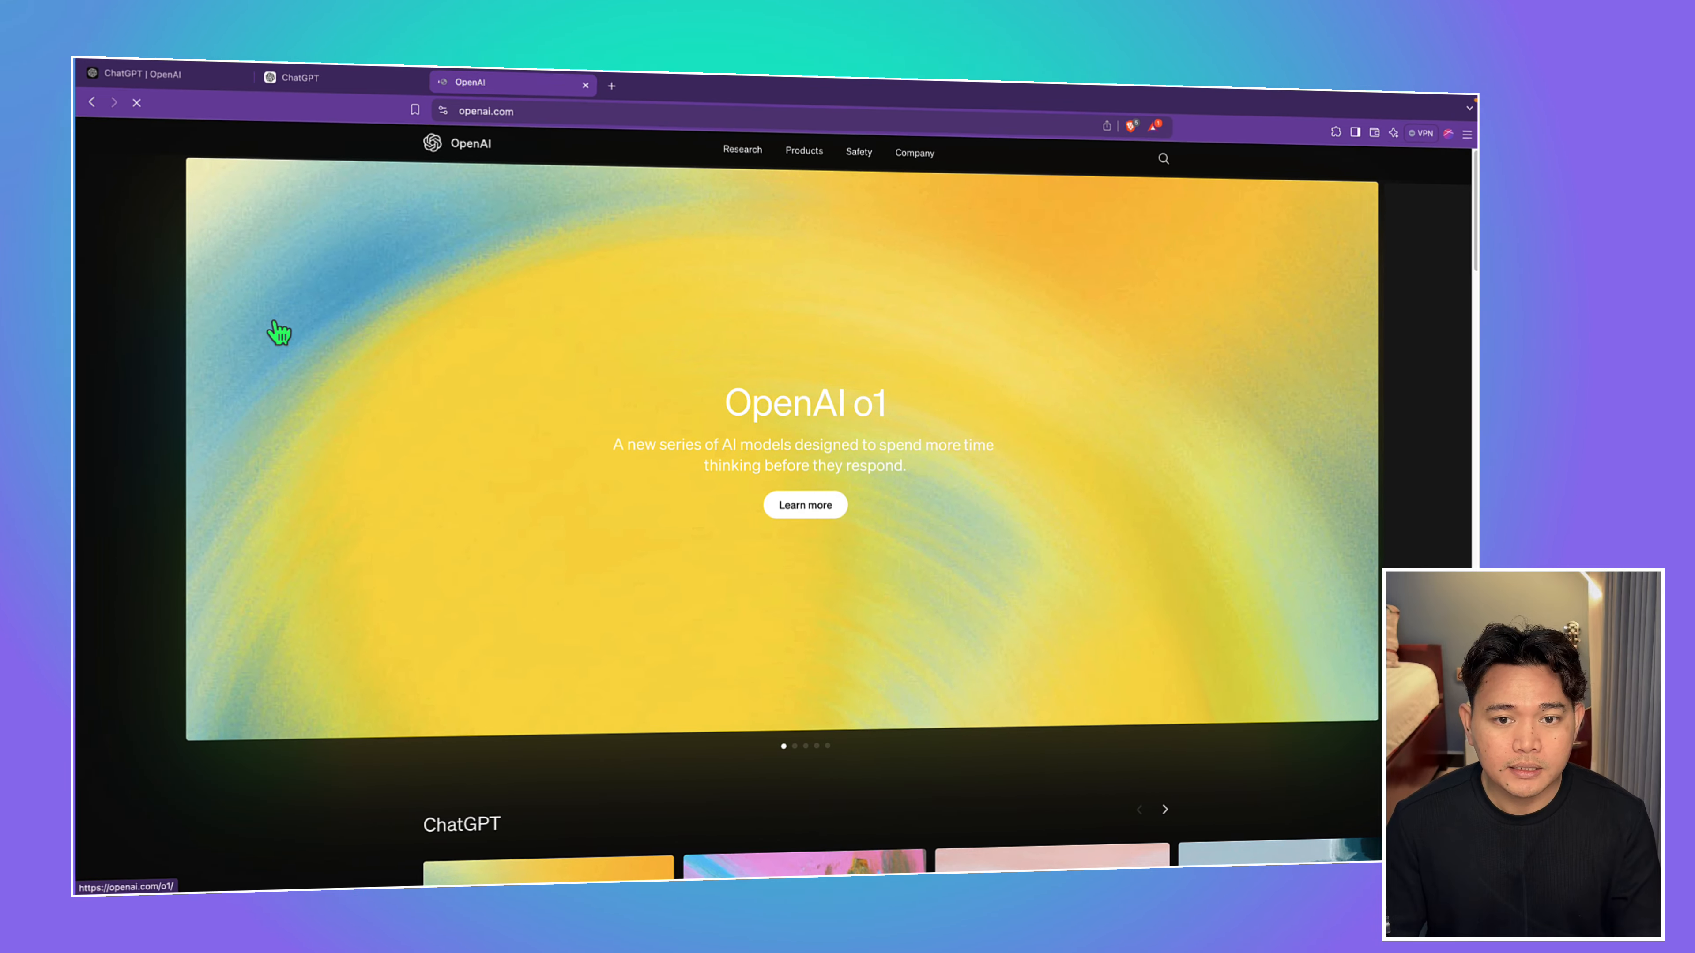
- Log in to the OpenAI API platform from the Products menu and open Organization settings
click(780, 131)
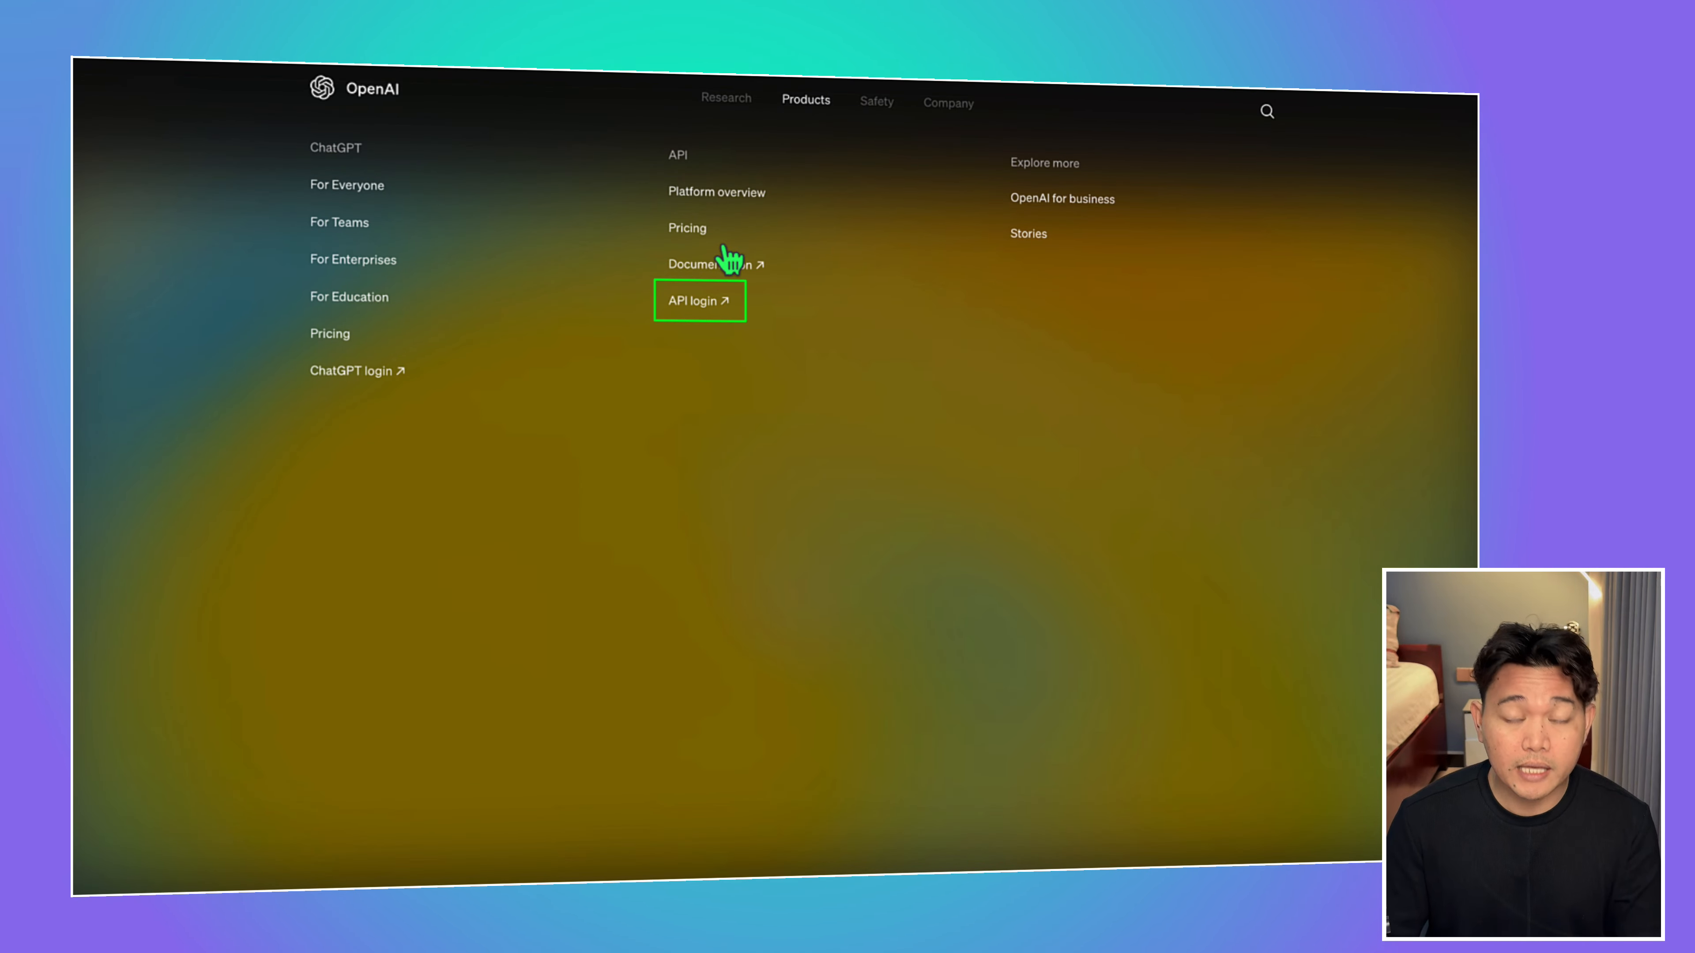
click(699, 302)
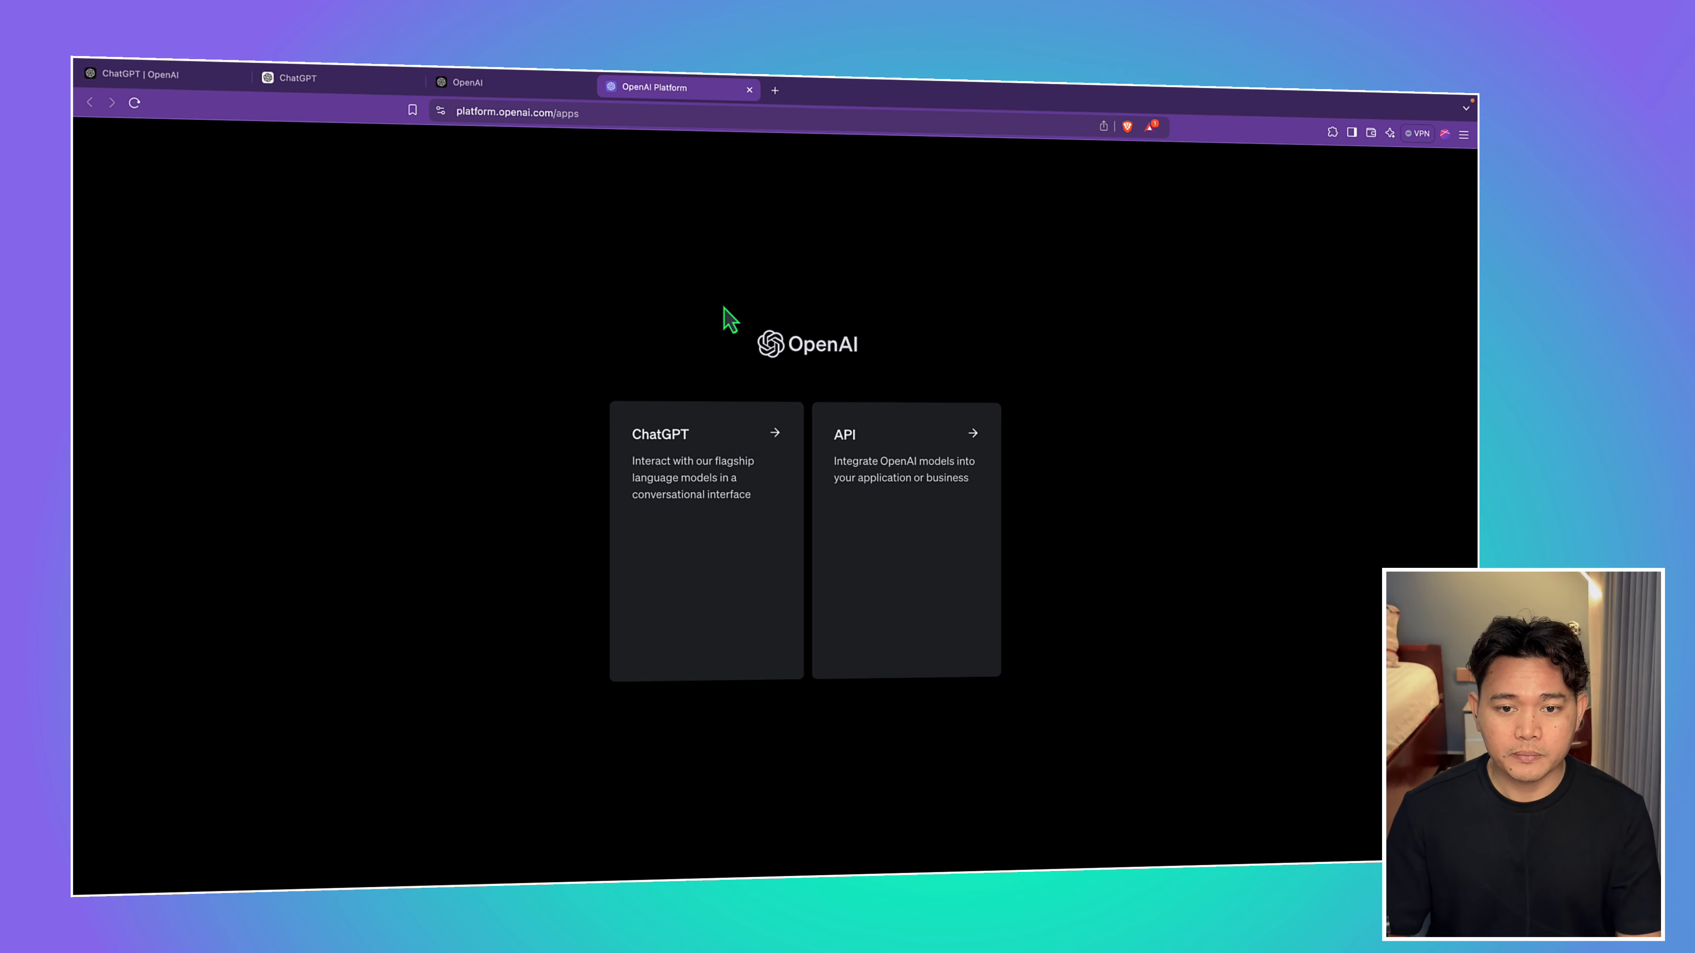
click(919, 542)
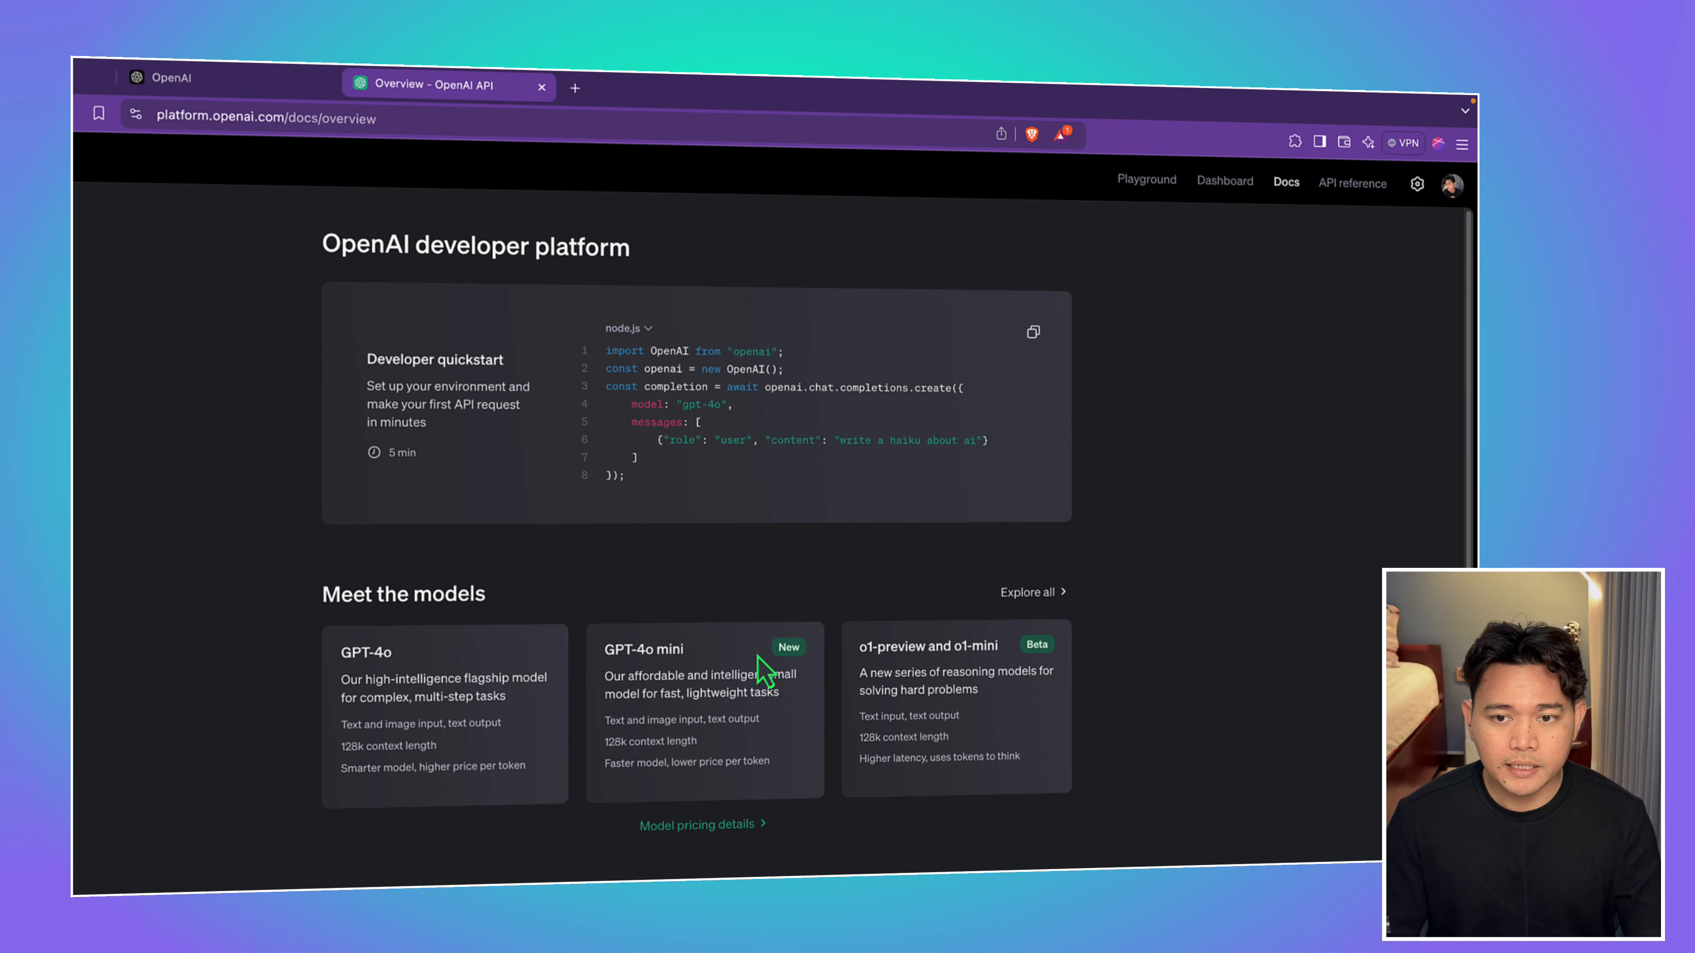
click(1417, 184)
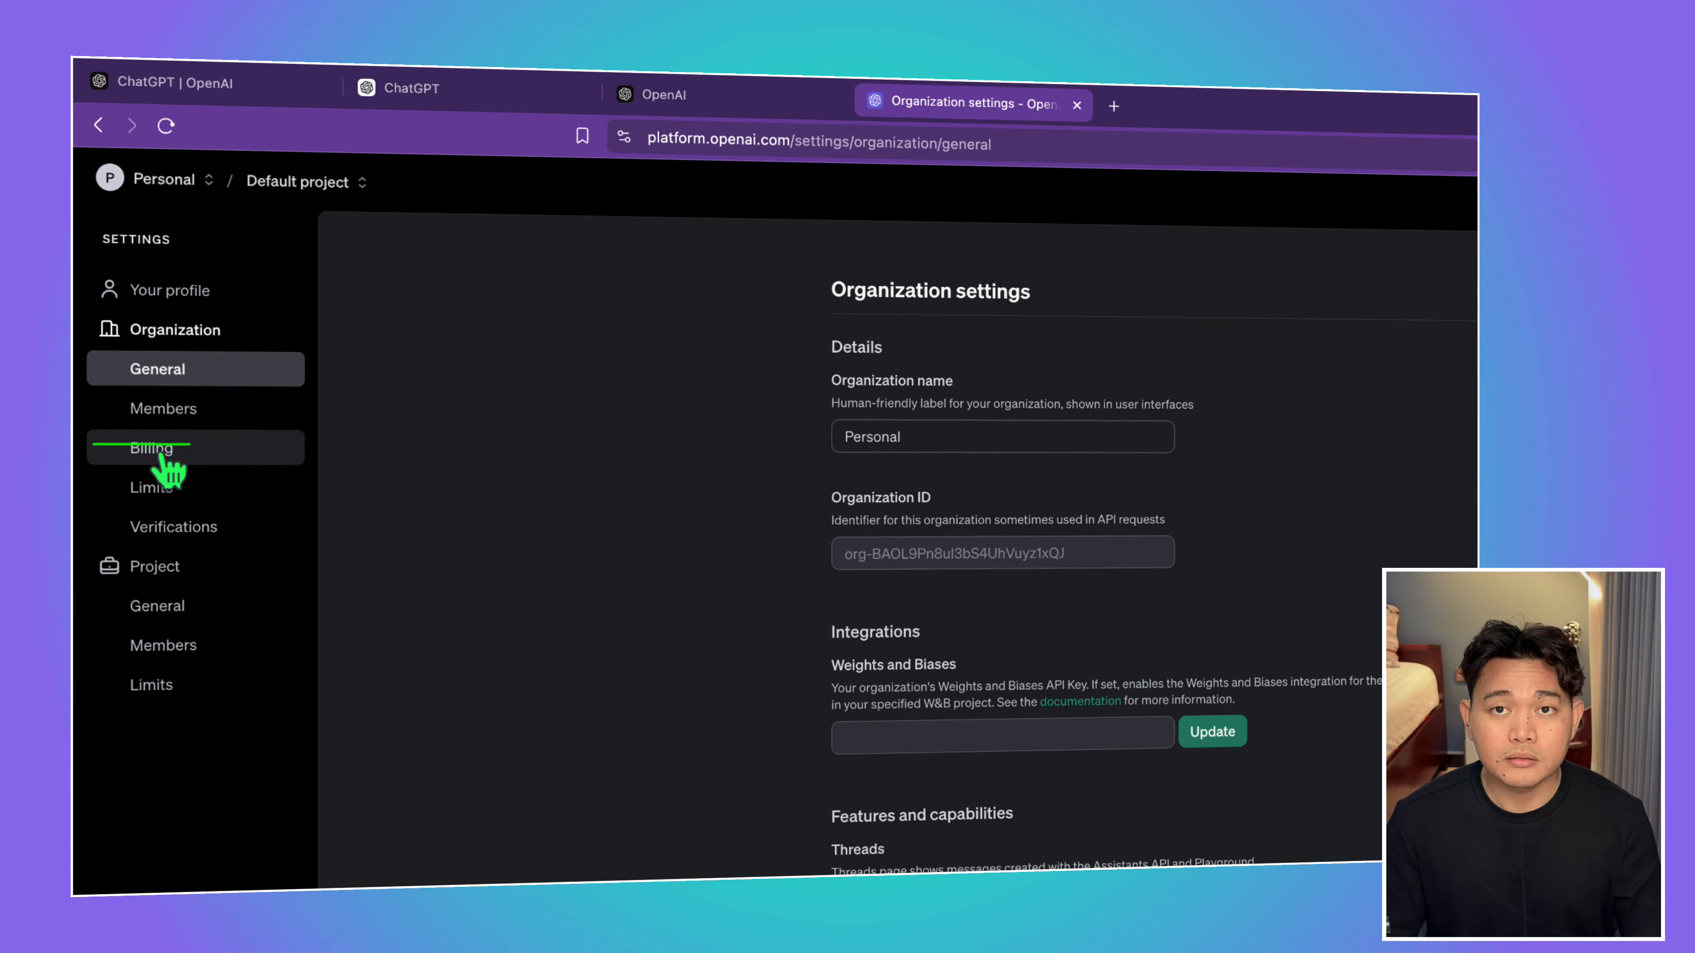
- Go to the Billing overview and note the $0.00 credit remaining
click(160, 454)
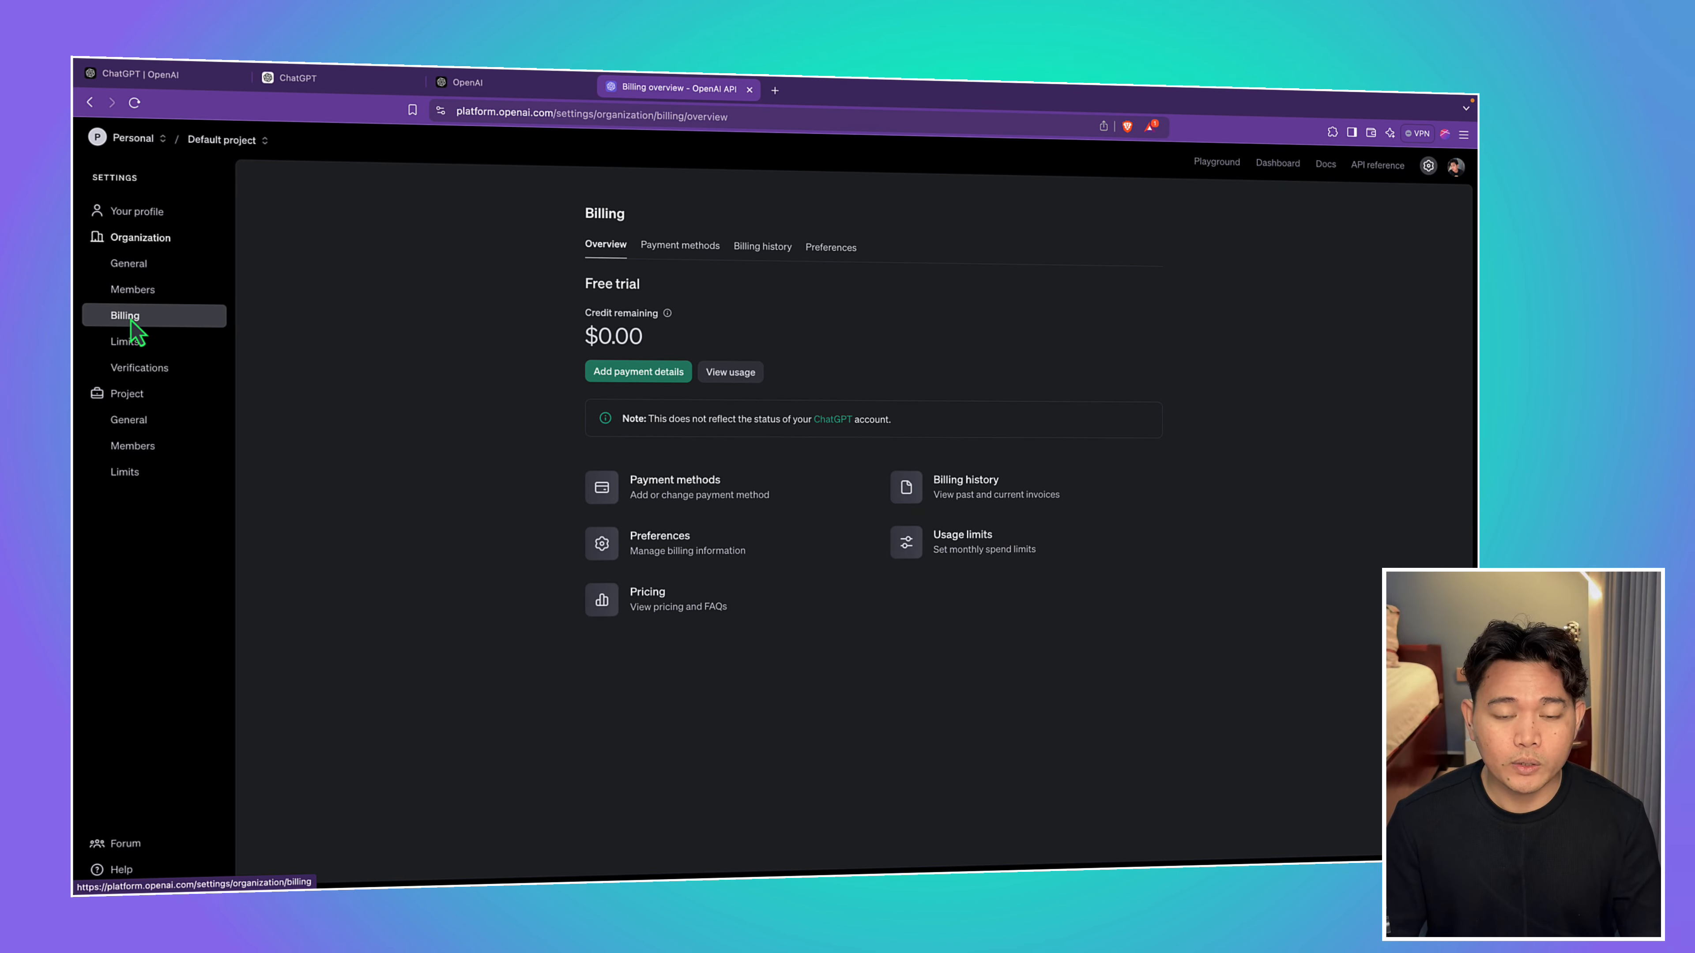
drag(579, 308, 645, 341)
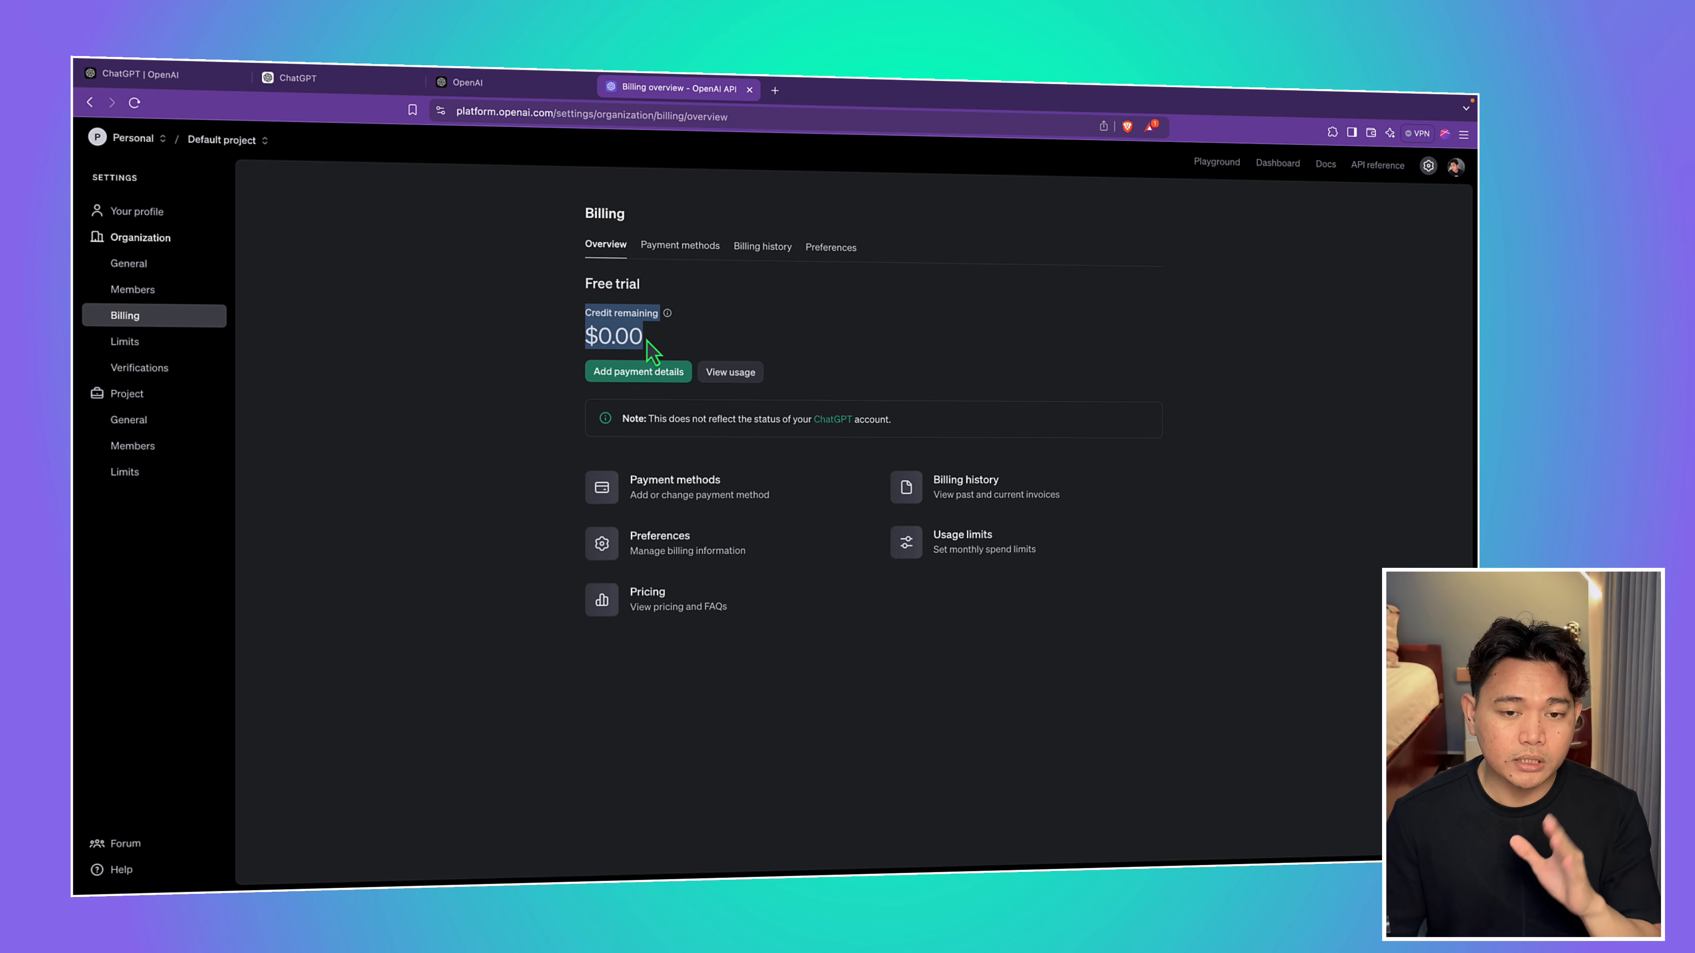
click(757, 328)
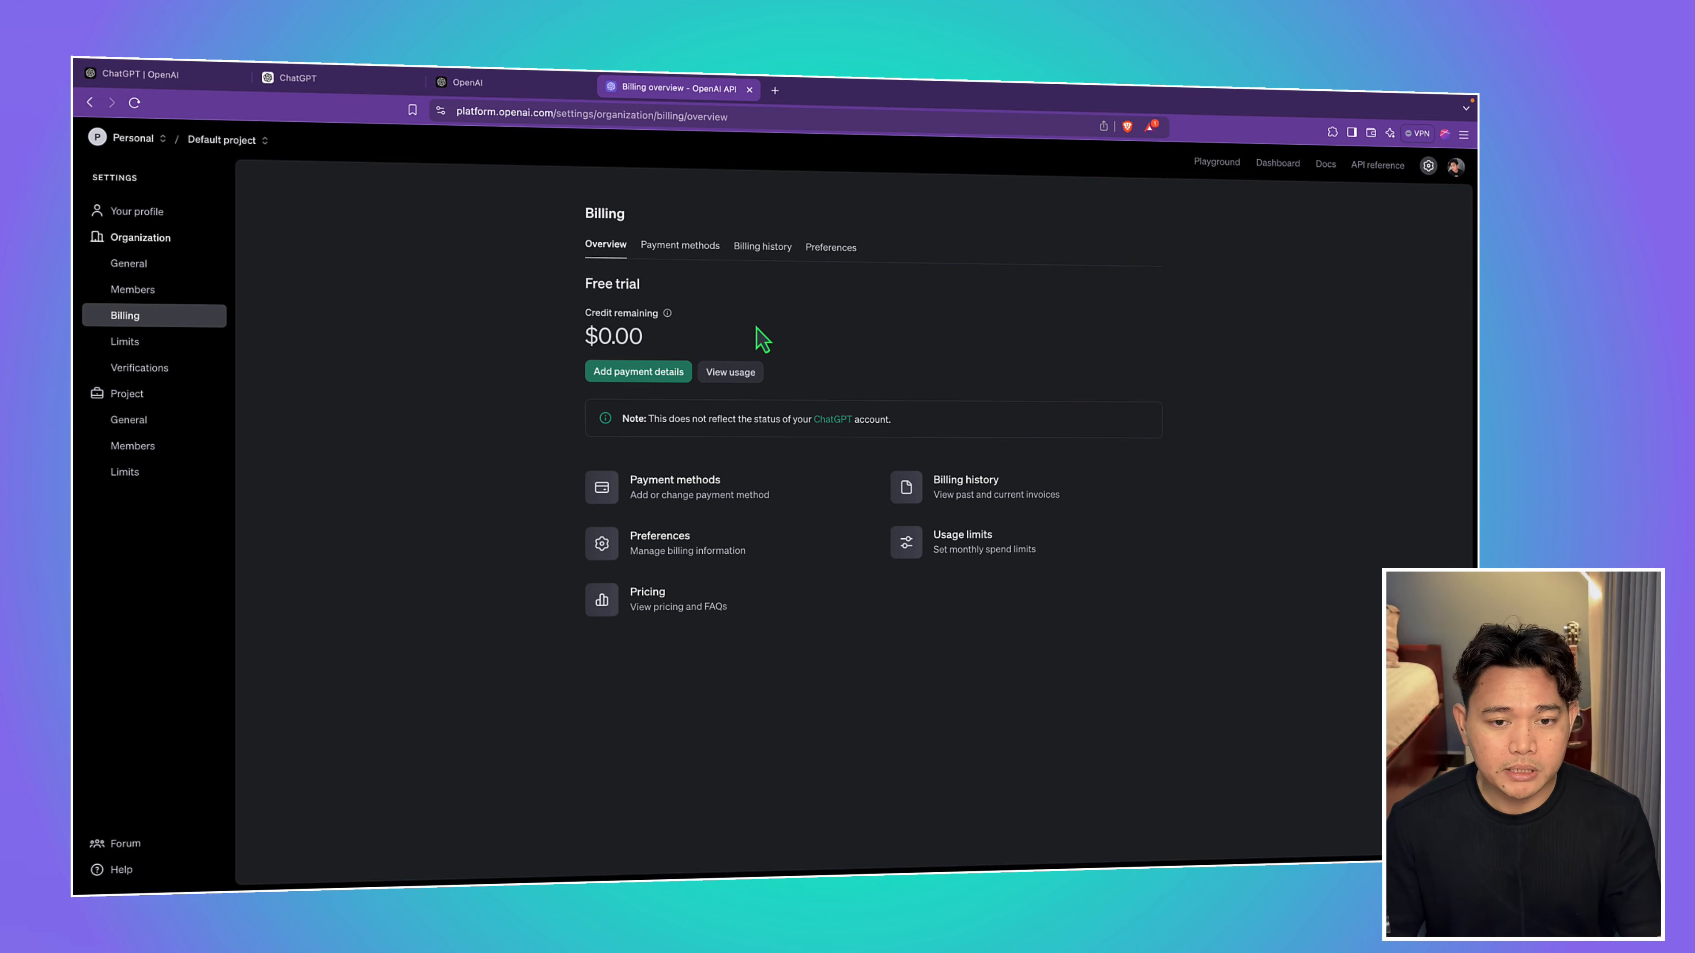
- Add payment details as an individual, entering the card information, billing address and country
click(638, 373)
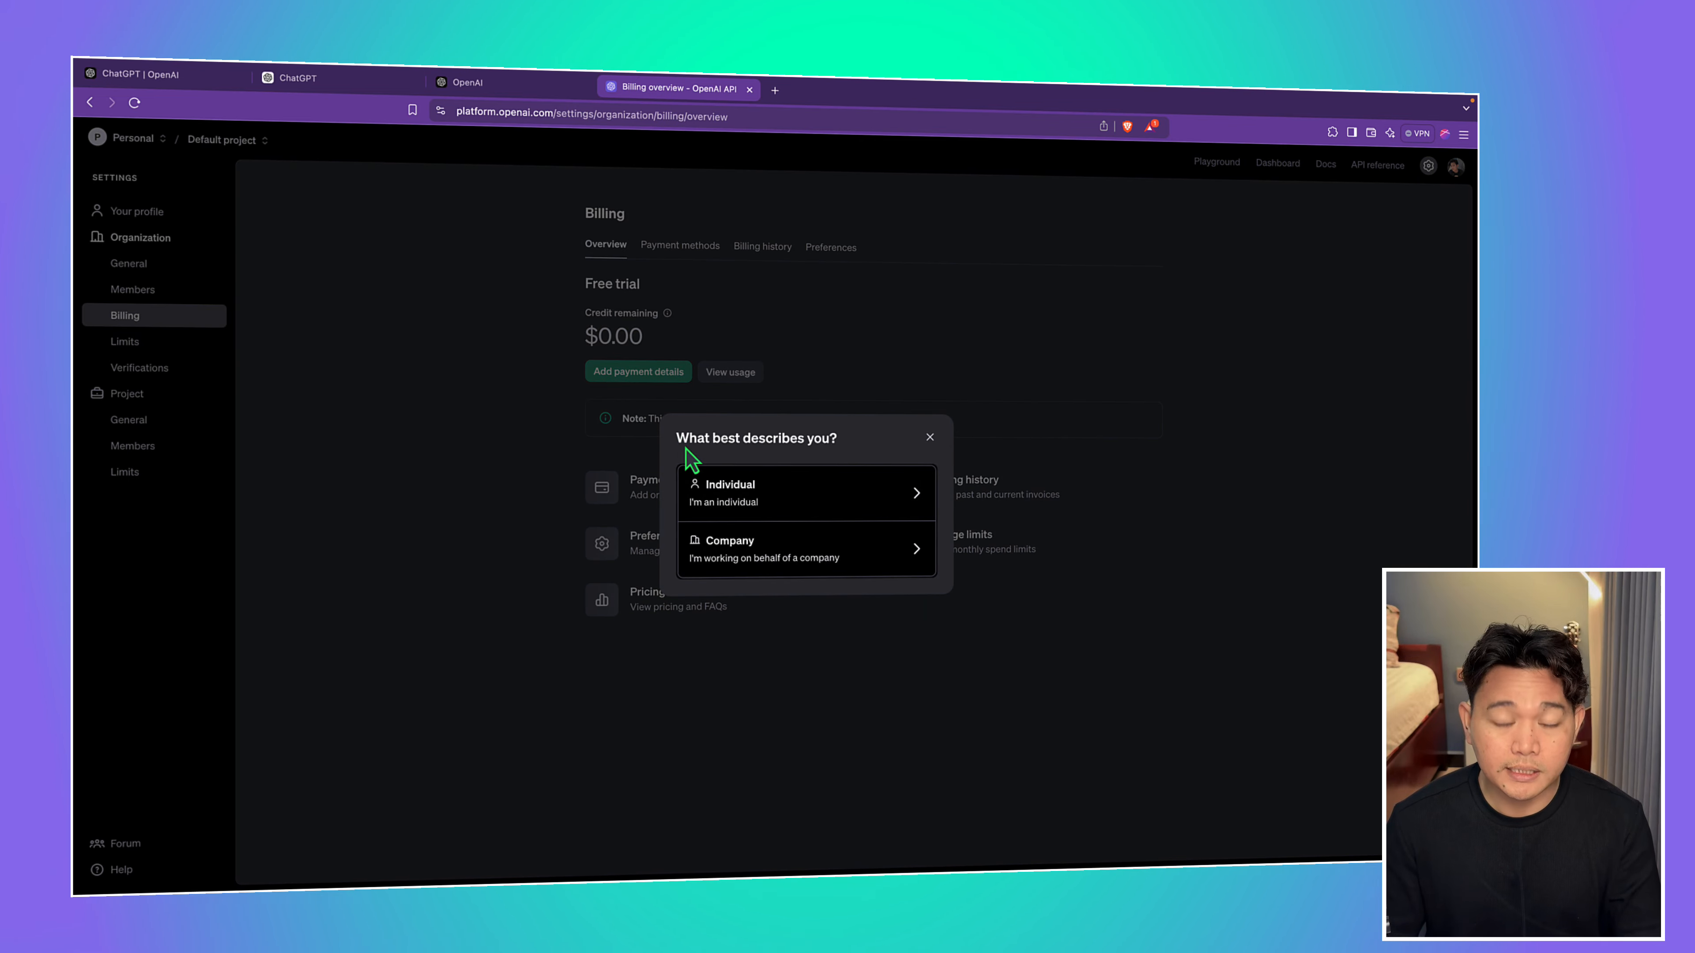
click(722, 502)
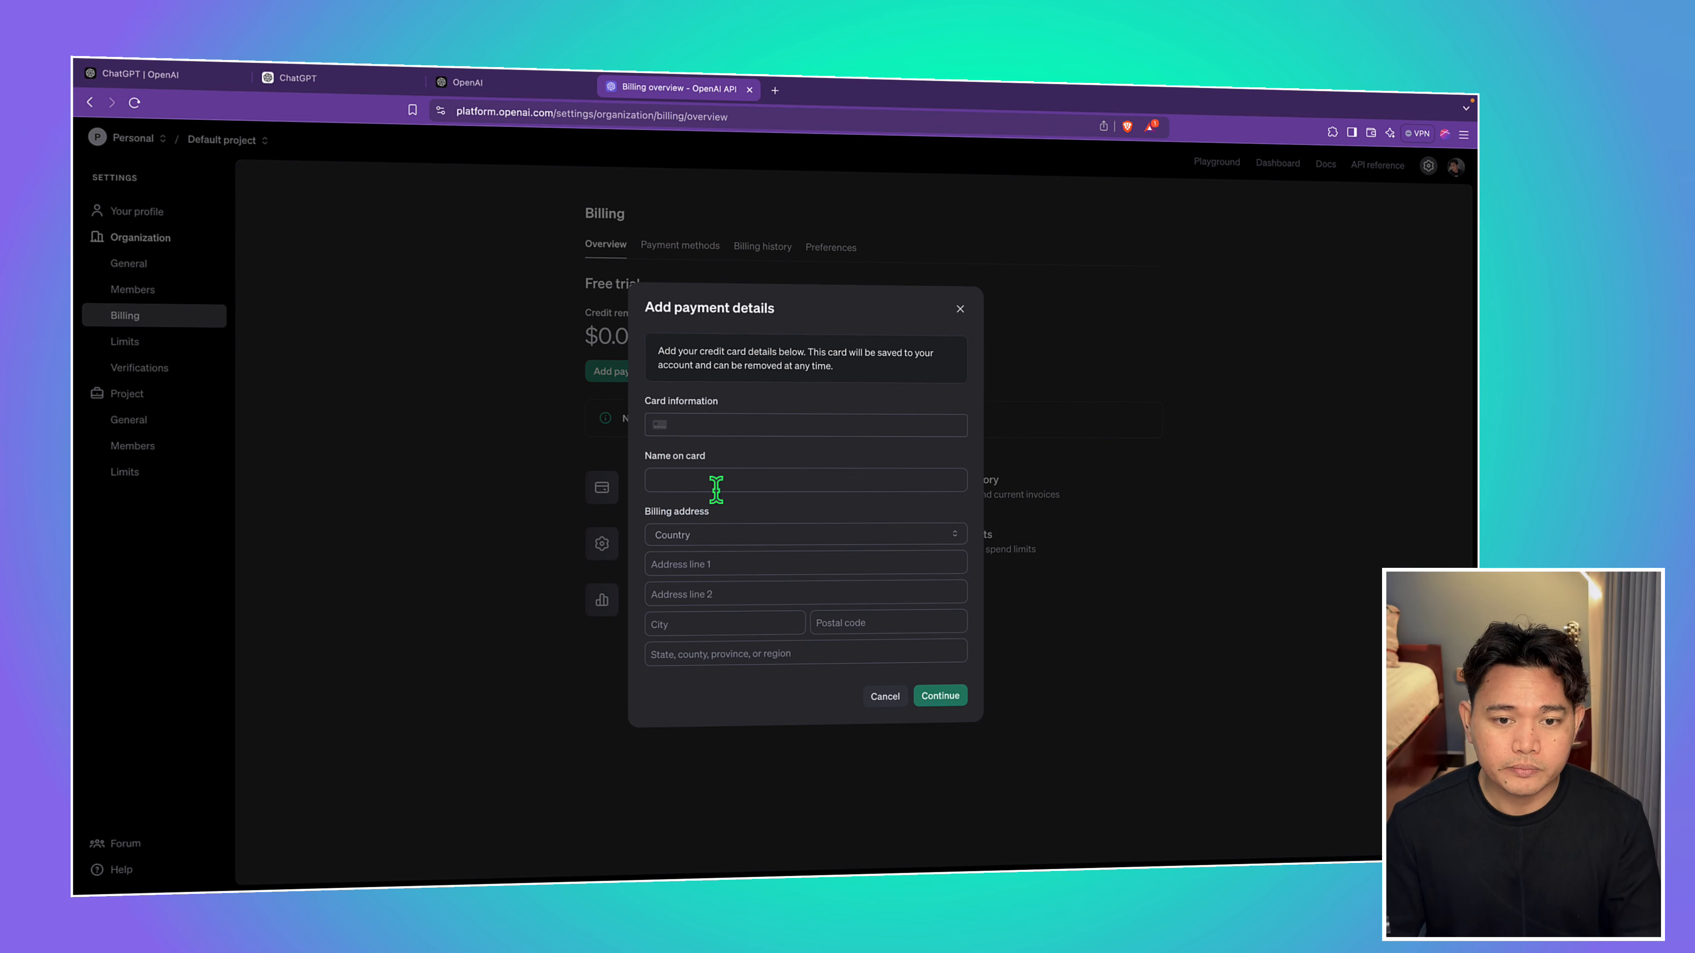
click(709, 421)
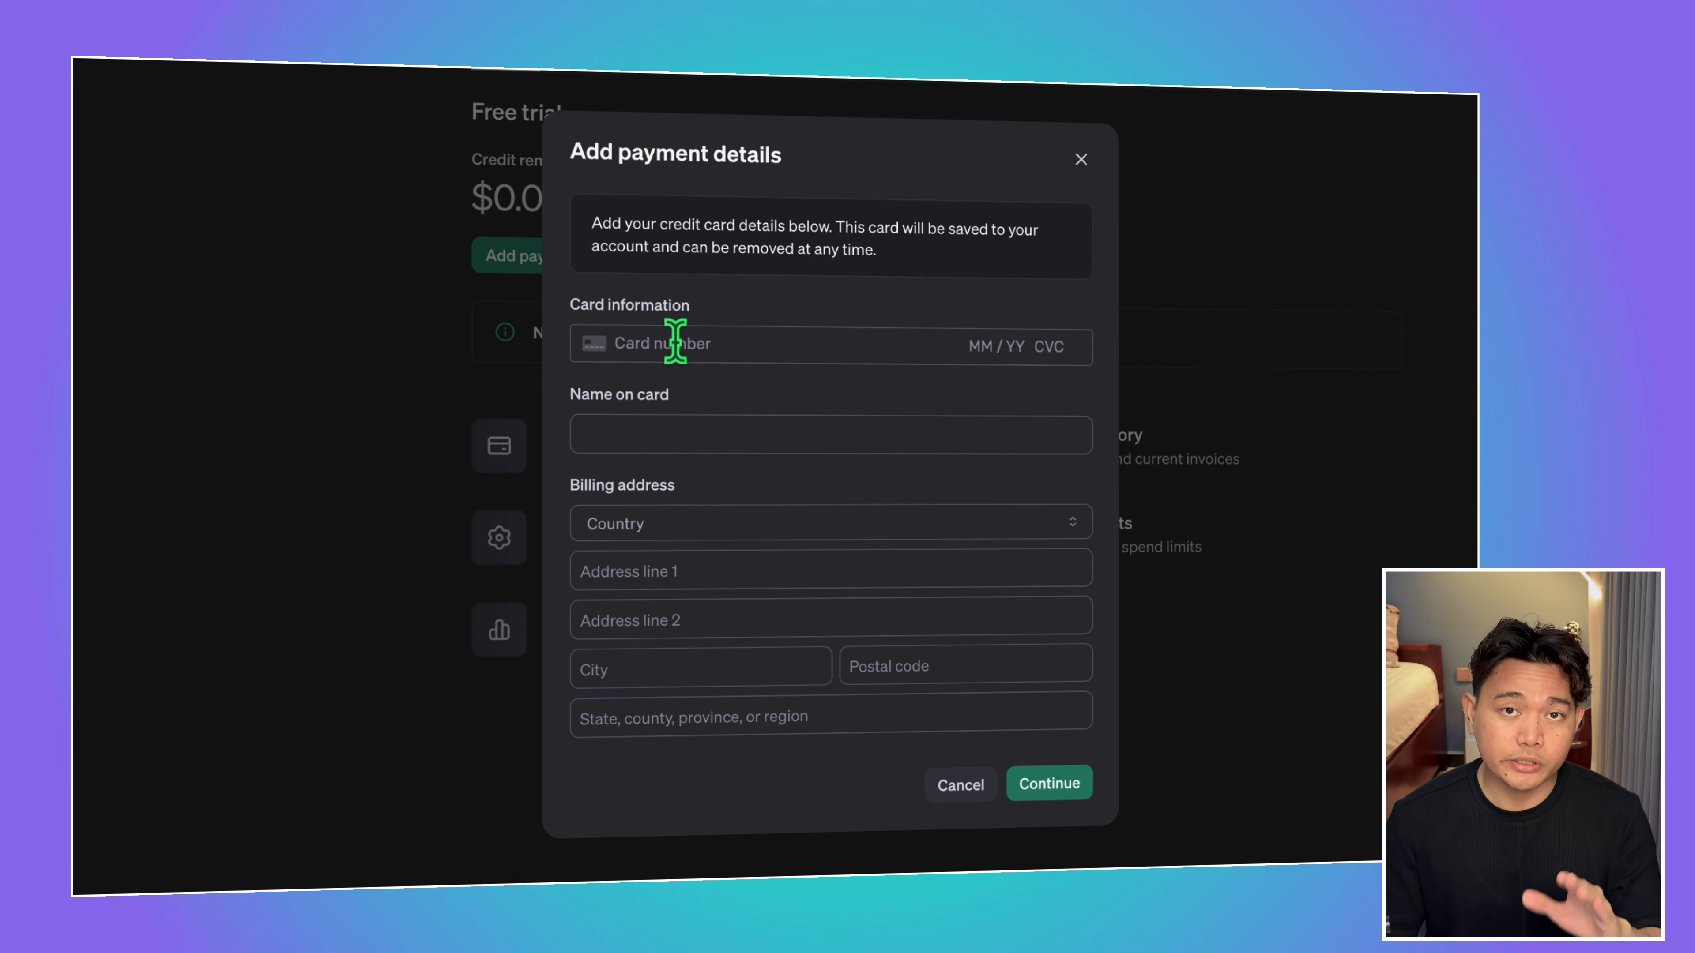
text(42)
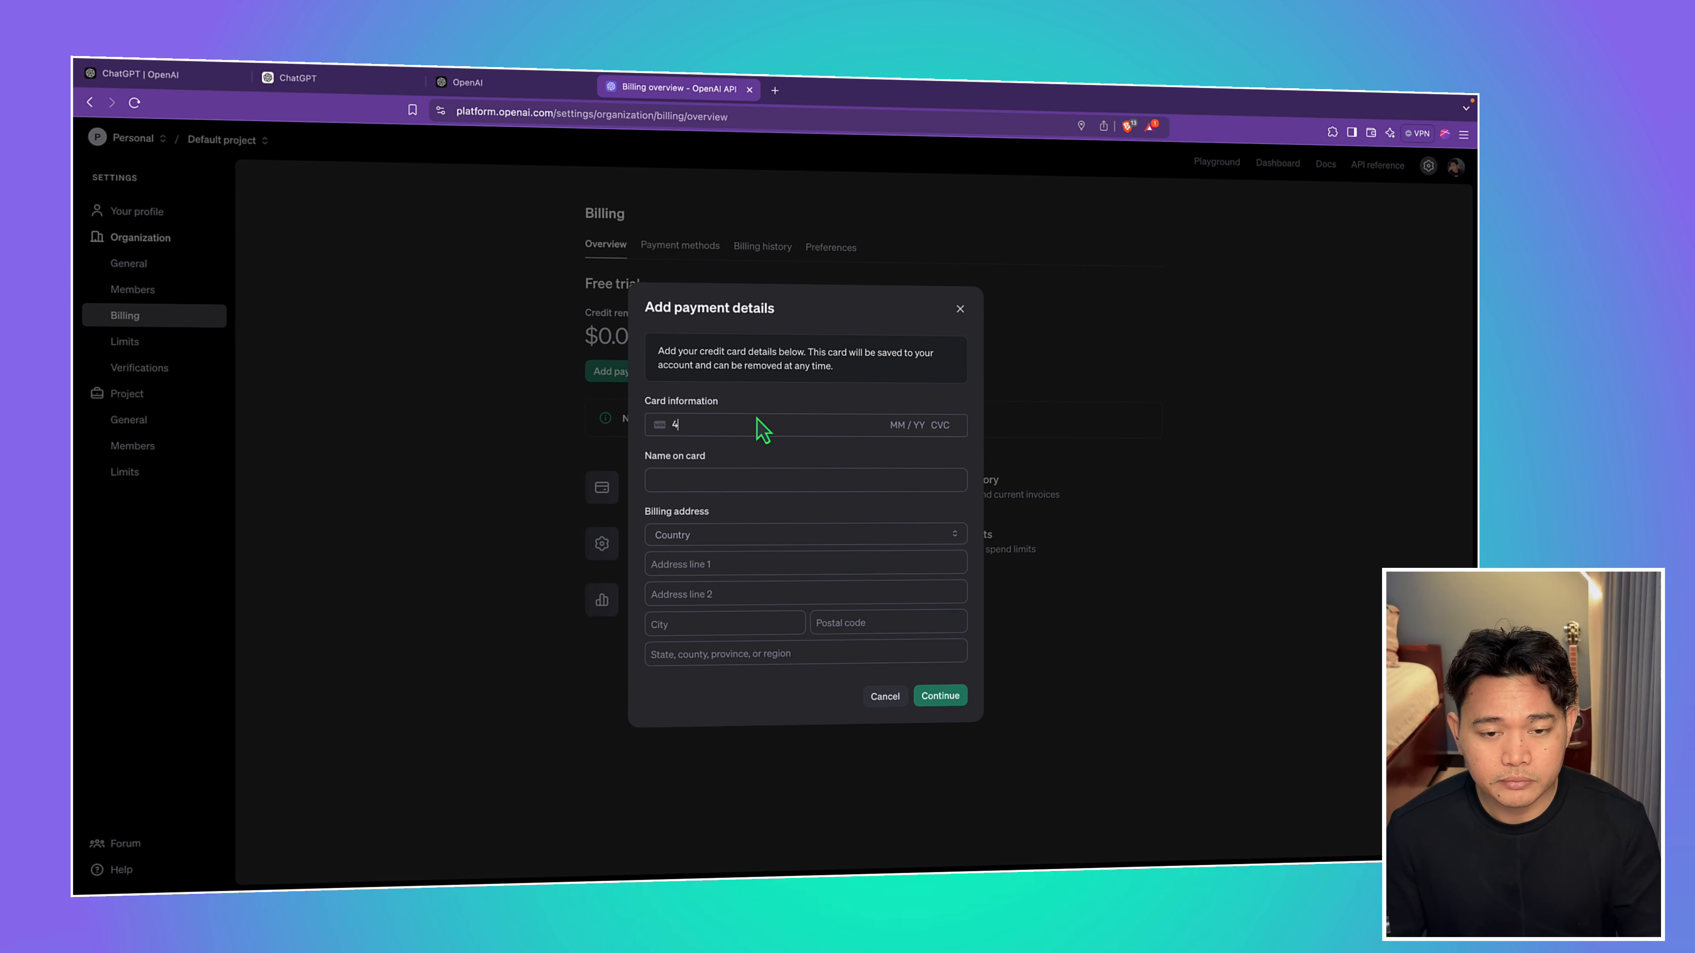
click(782, 323)
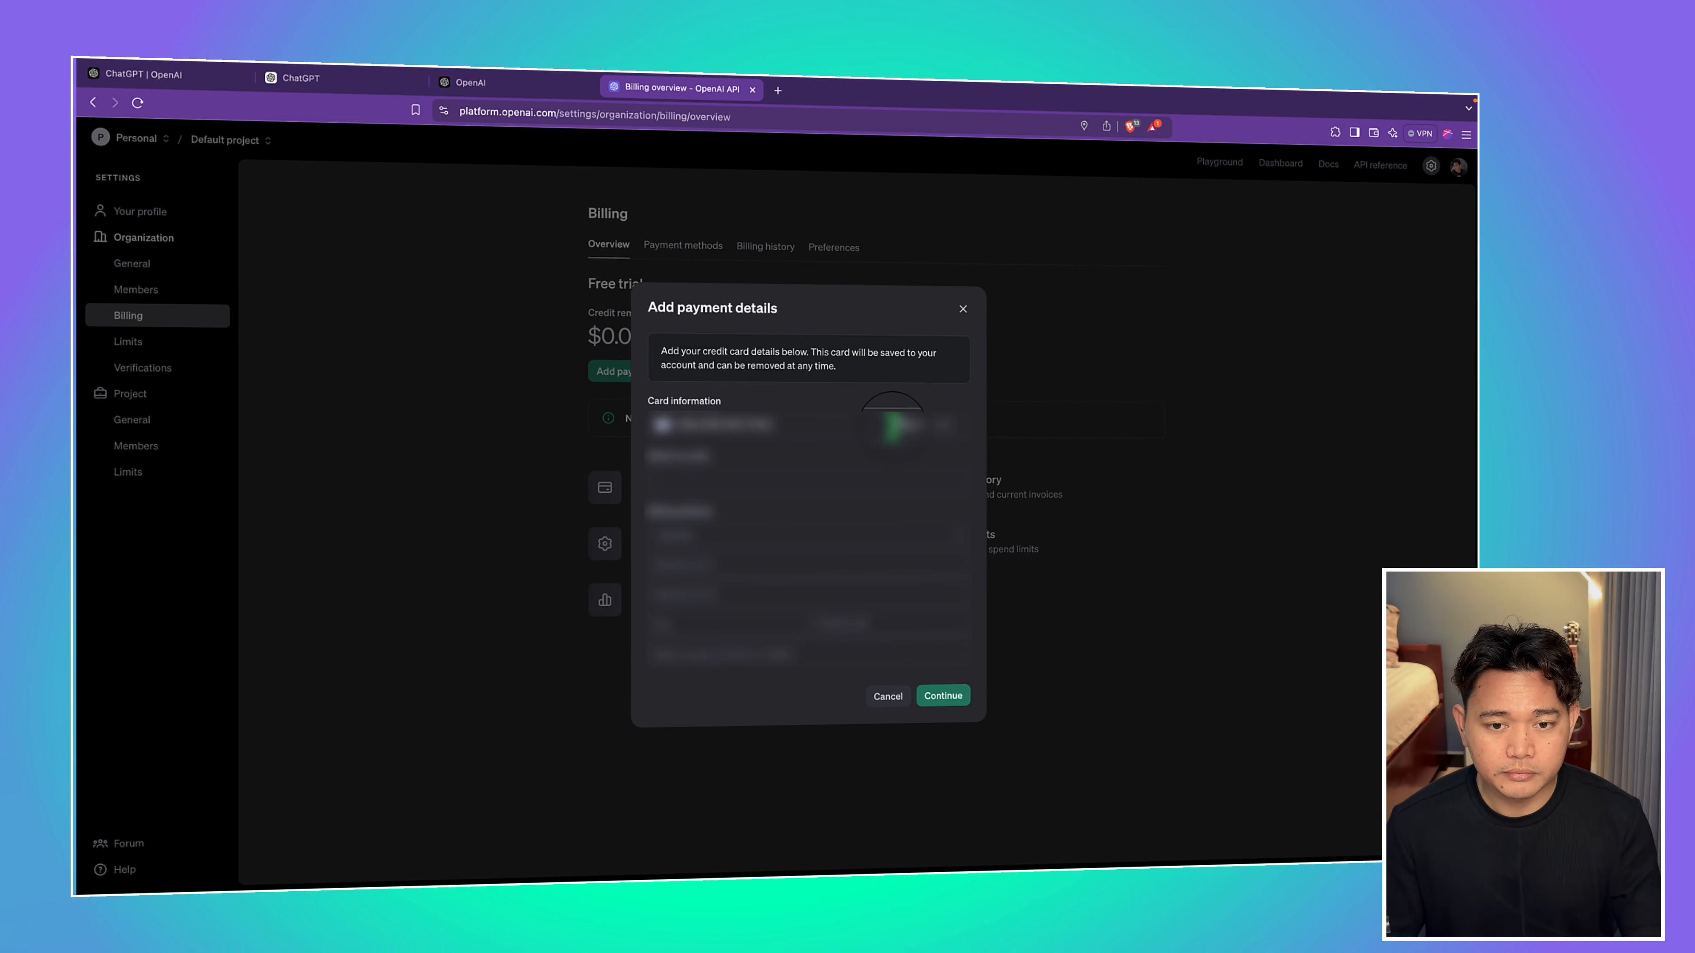
click(816, 538)
click(711, 667)
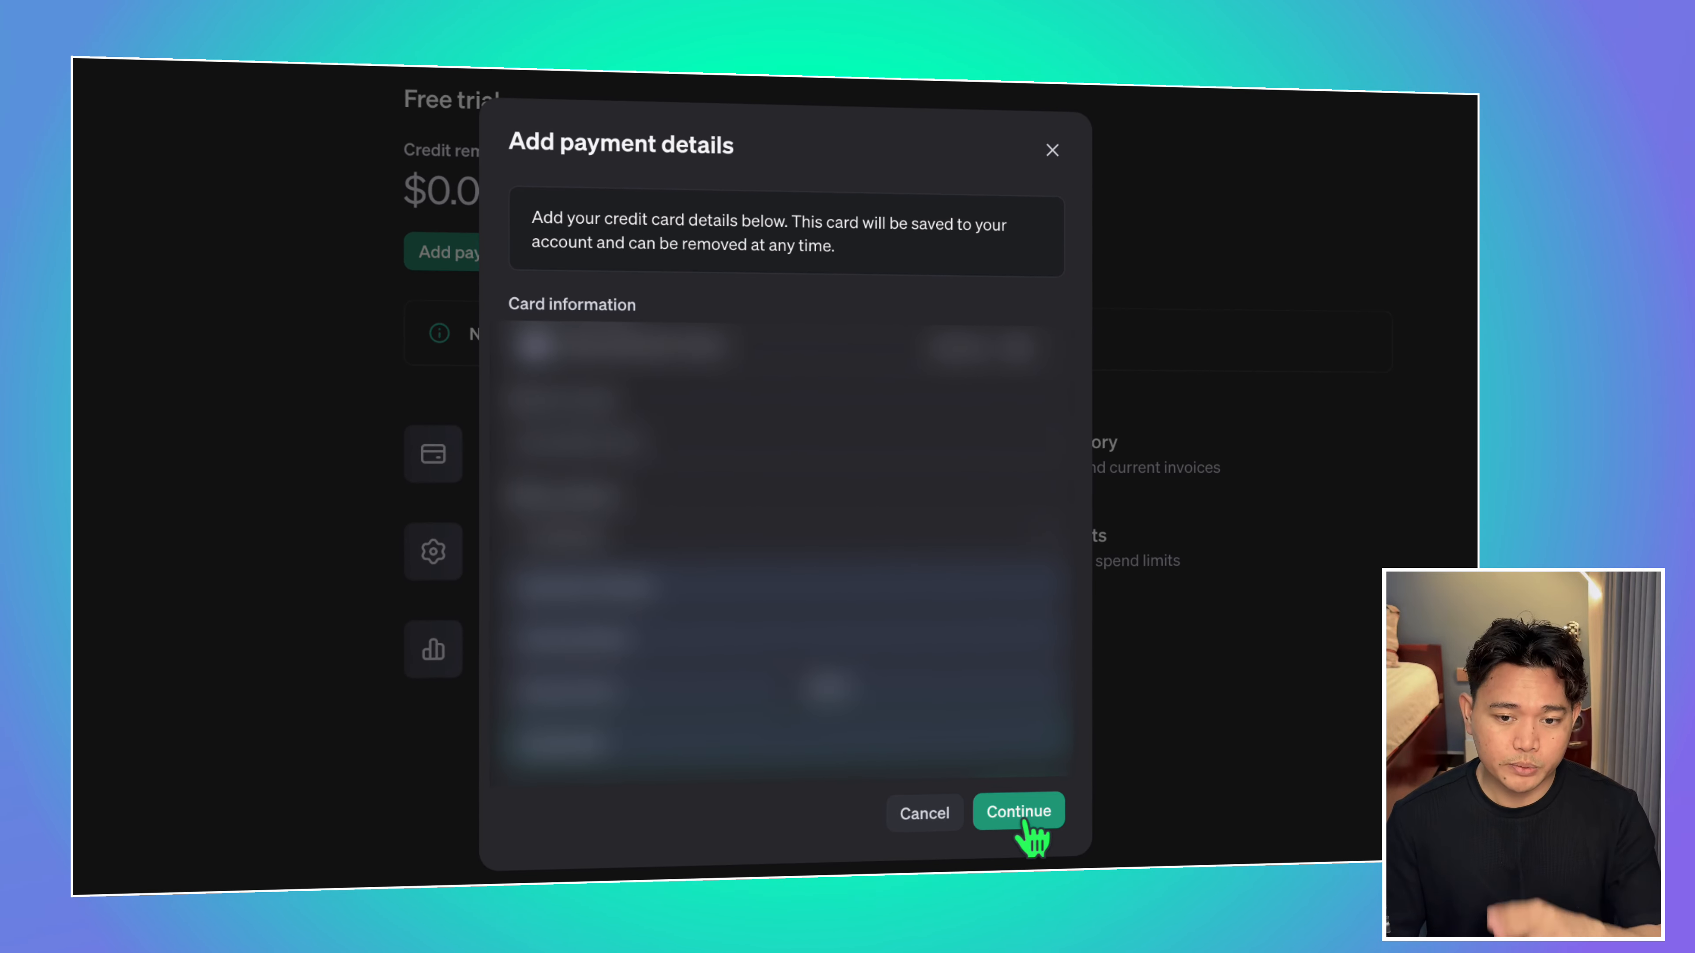
- Submit the card, buy $5 initial credit with auto recharge off, and confirm the $5.00 balance
click(1025, 820)
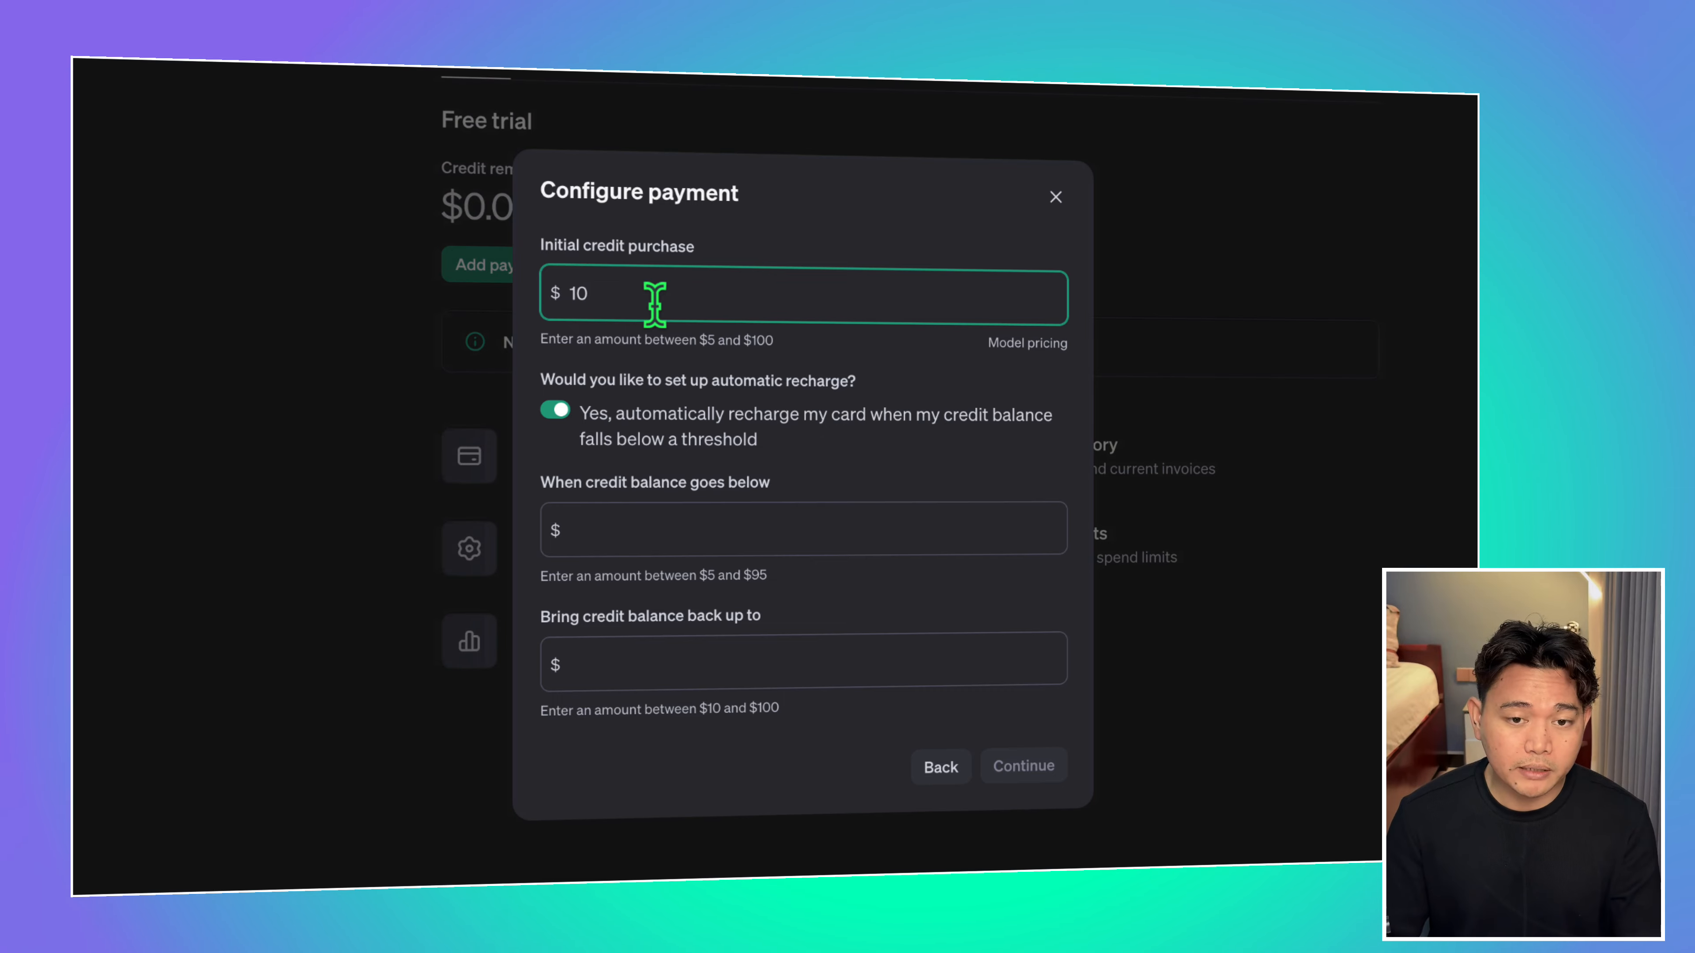
click(679, 358)
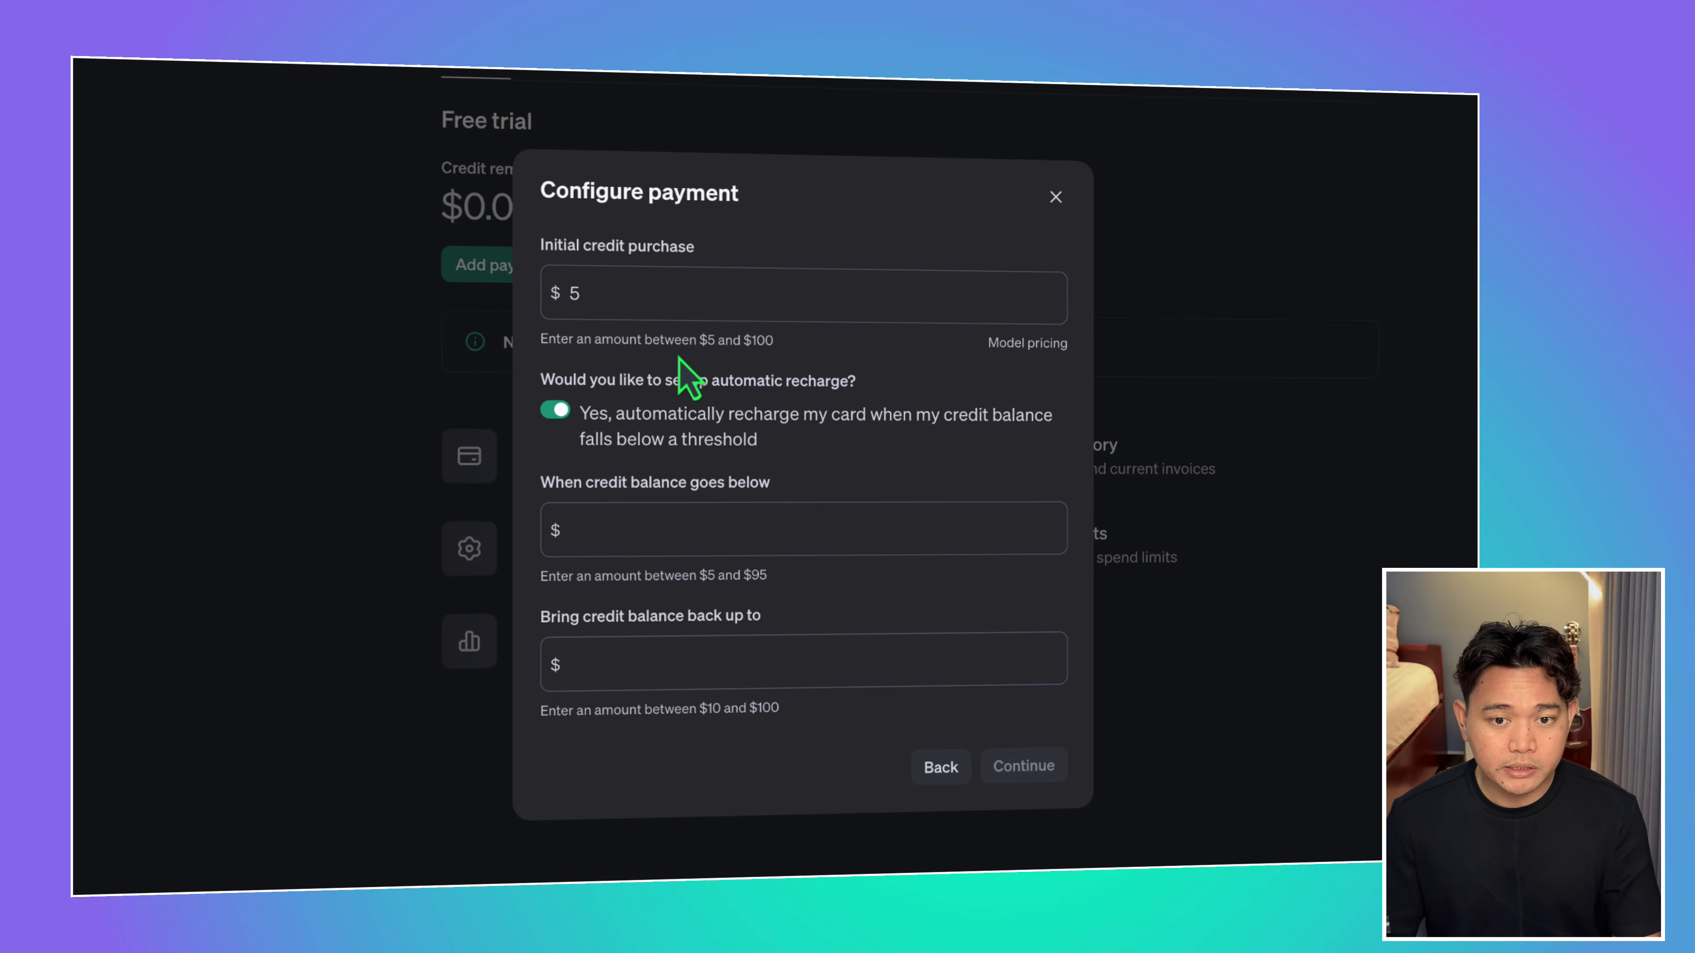
click(559, 411)
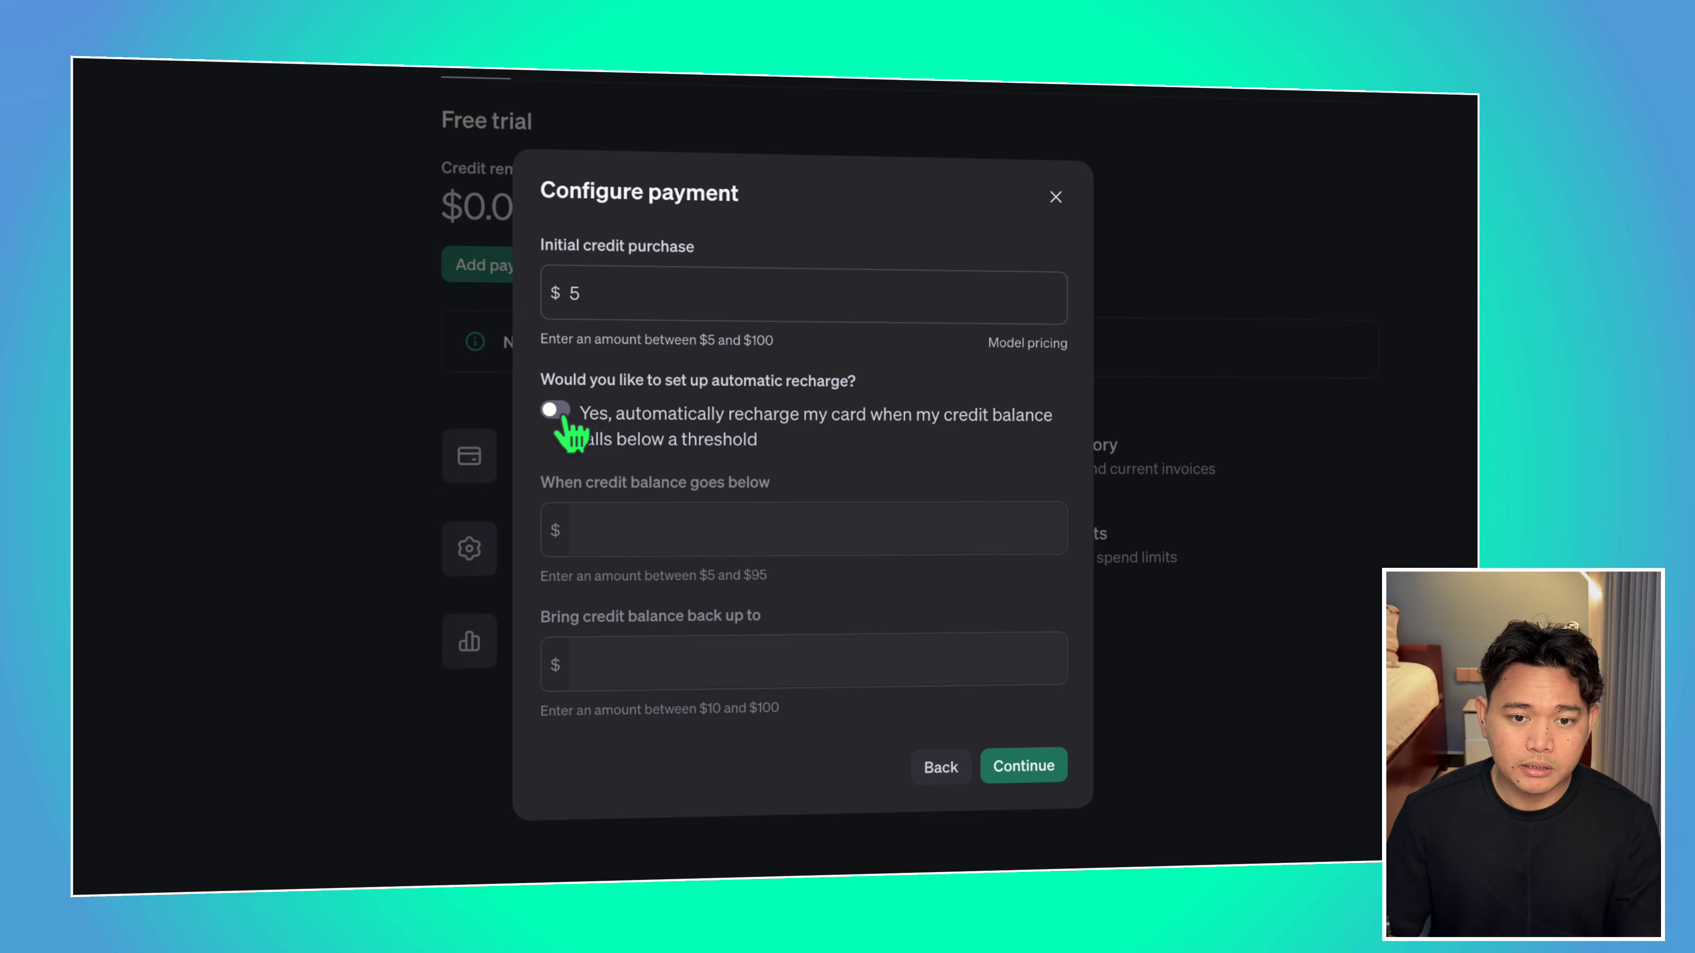
click(1023, 767)
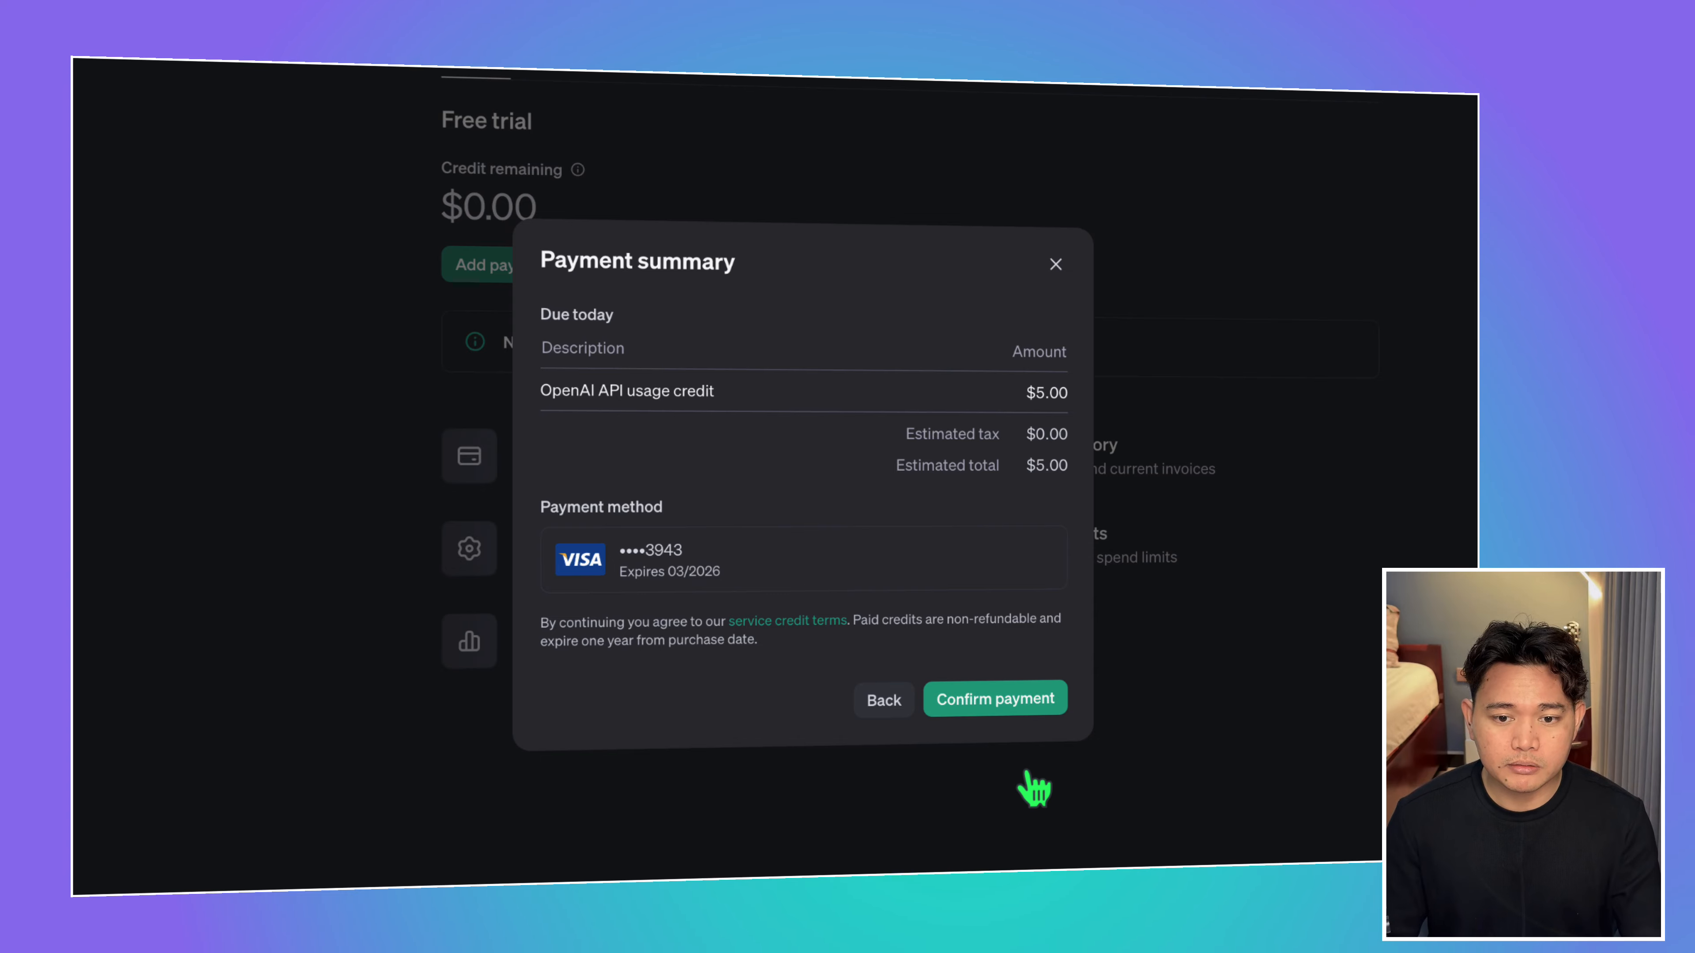
click(1014, 718)
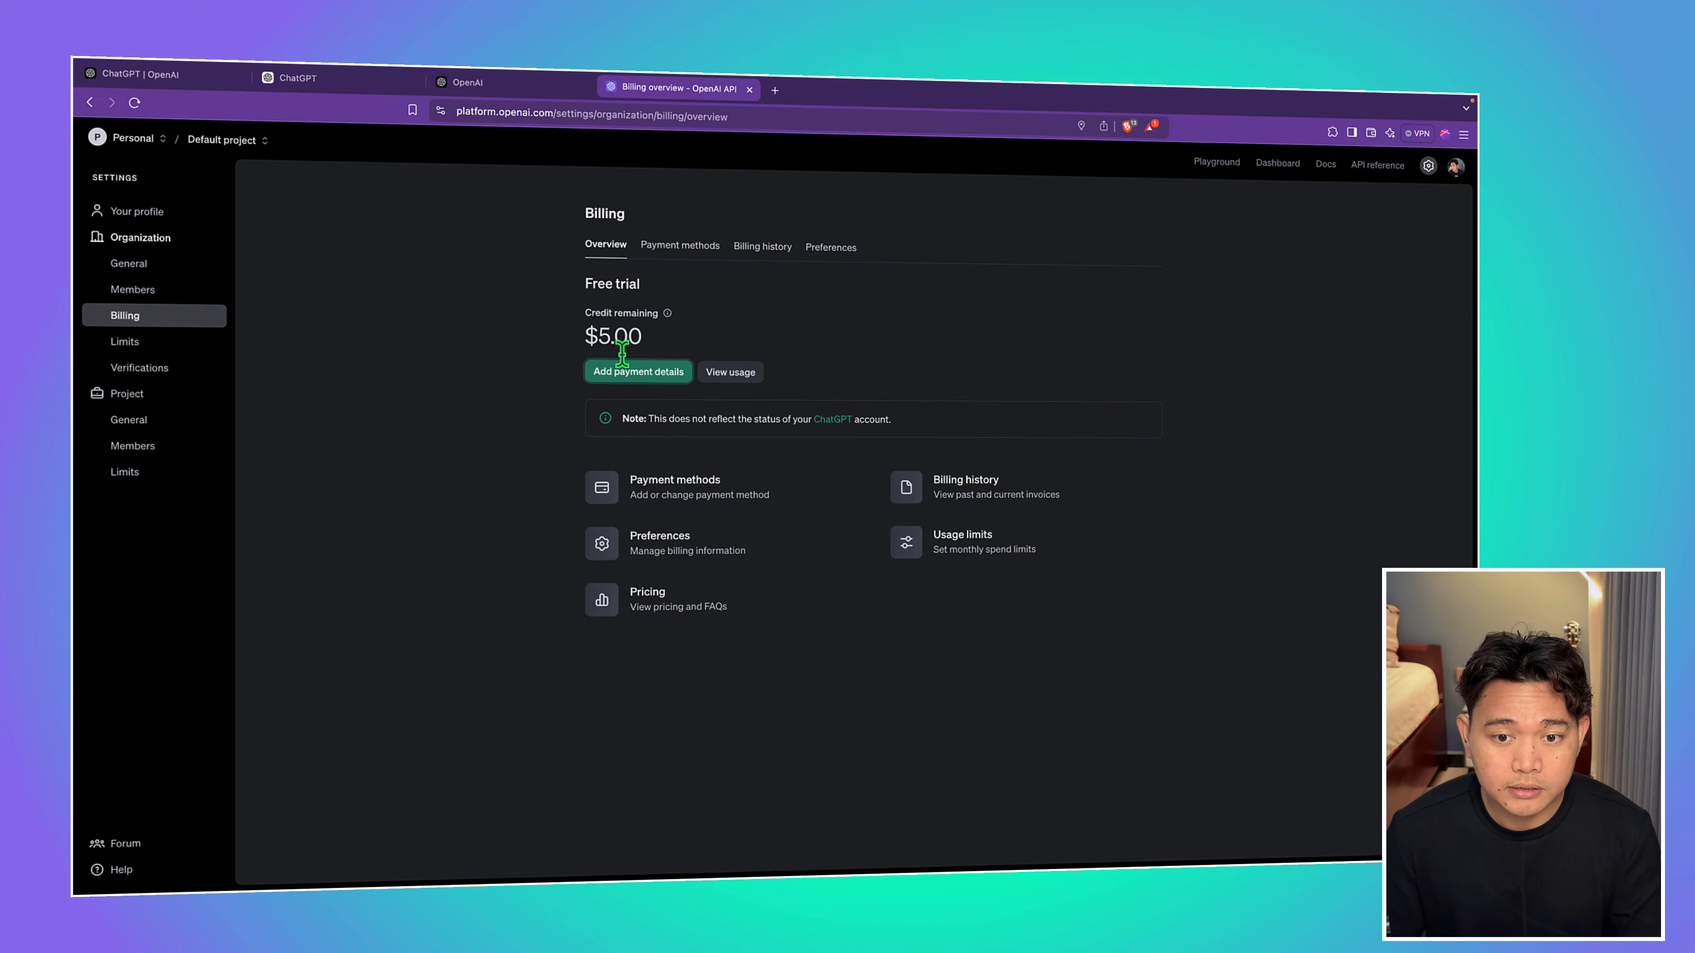
drag(604, 337, 576, 342)
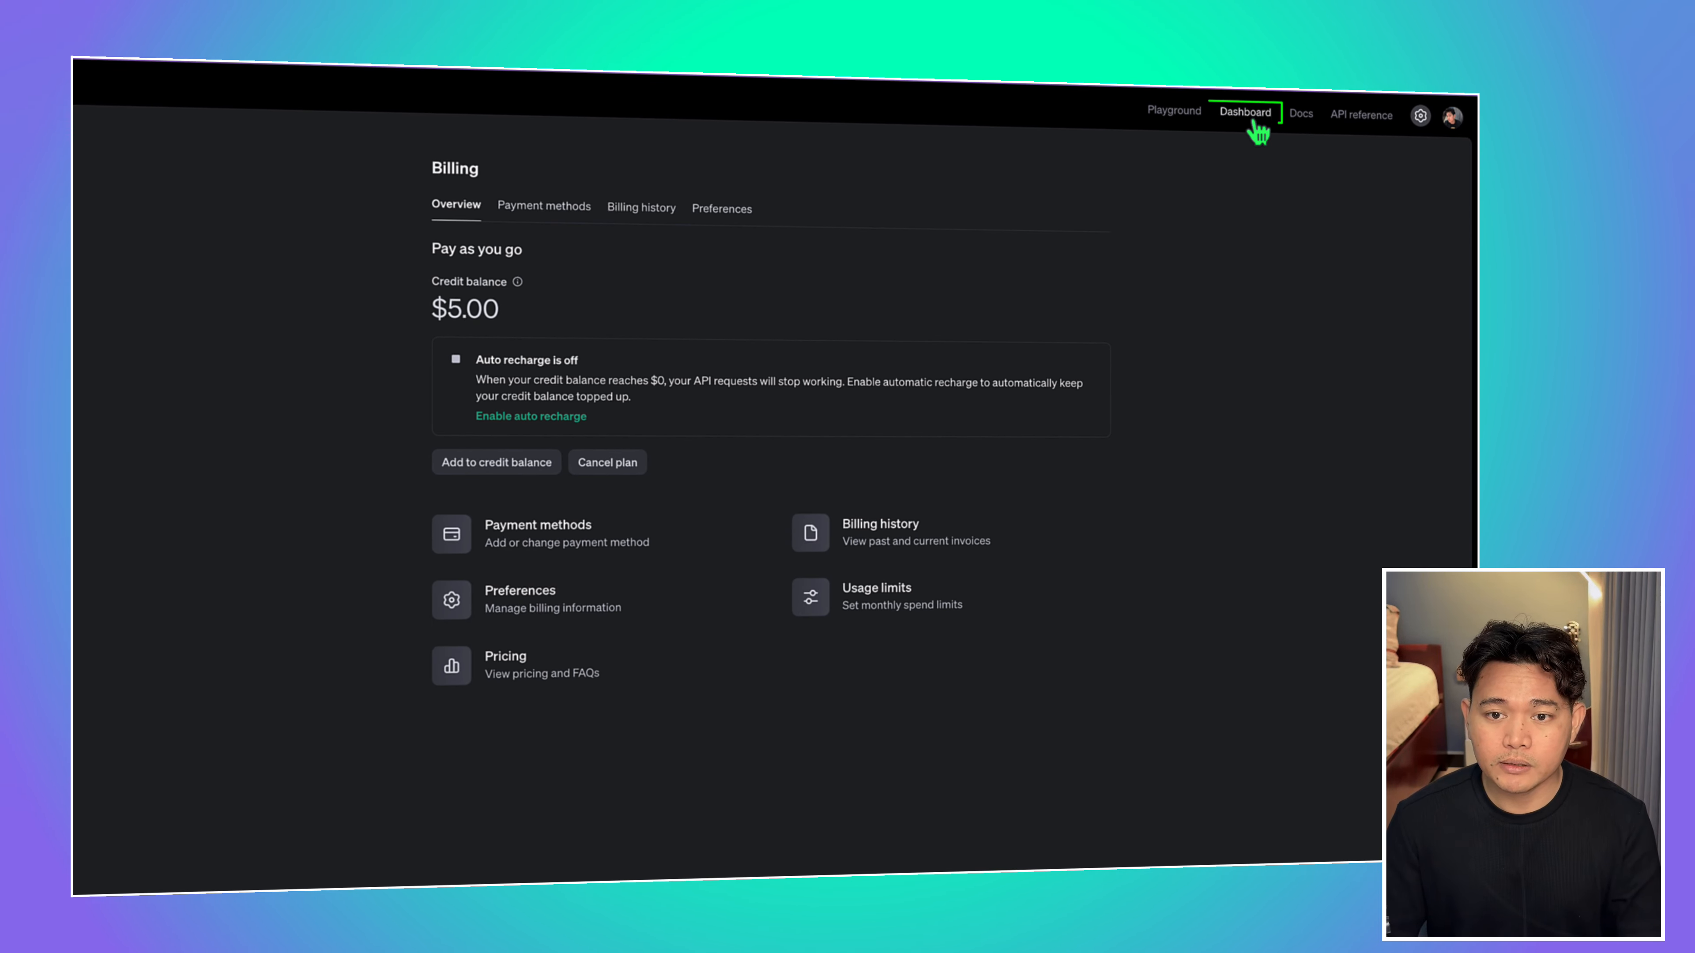
- On the API keys page, verify the phone number with the texted code and acknowledge the credits note
click(1254, 124)
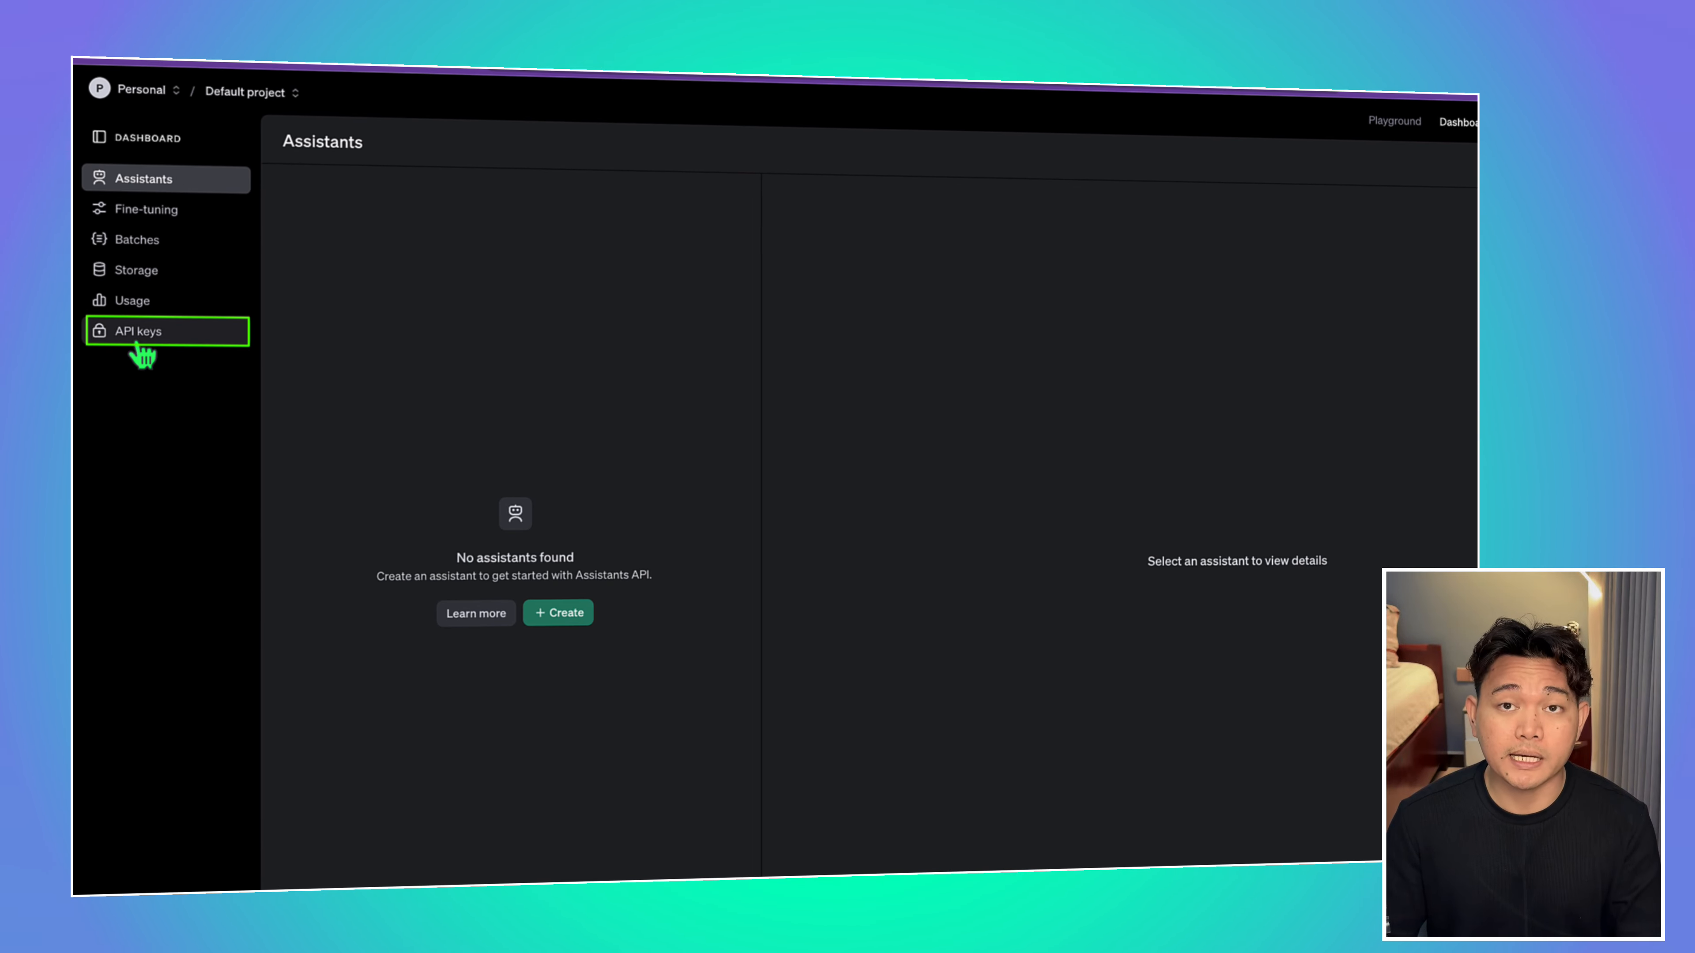
click(138, 344)
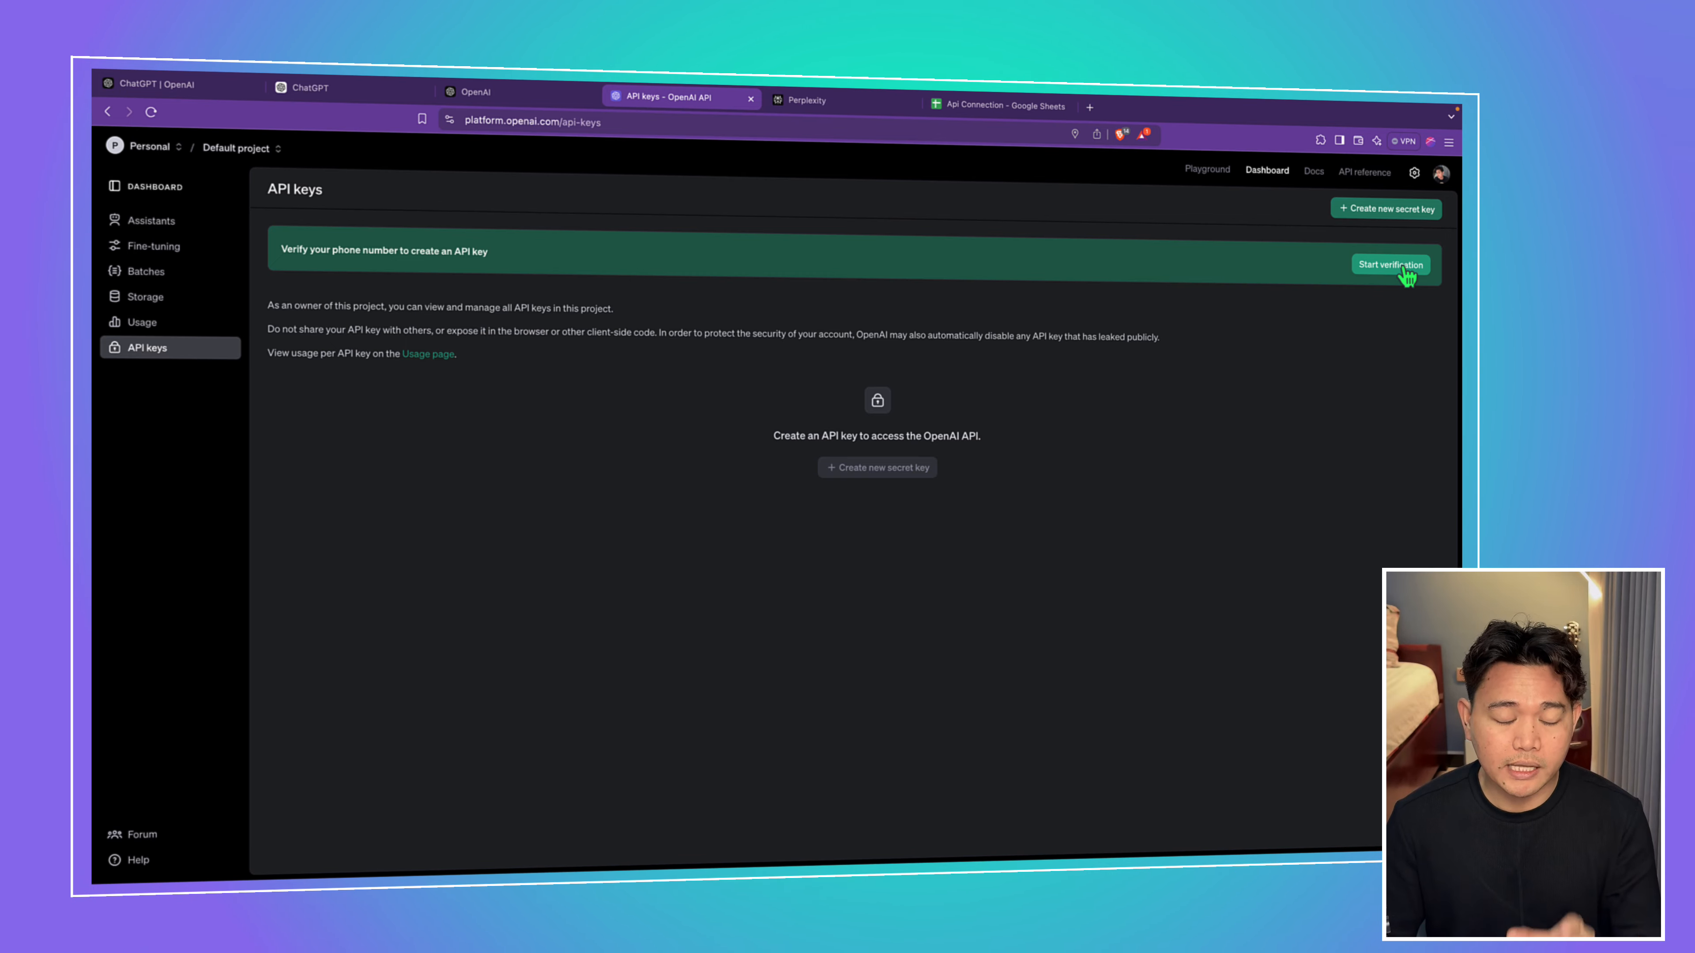
click(1391, 277)
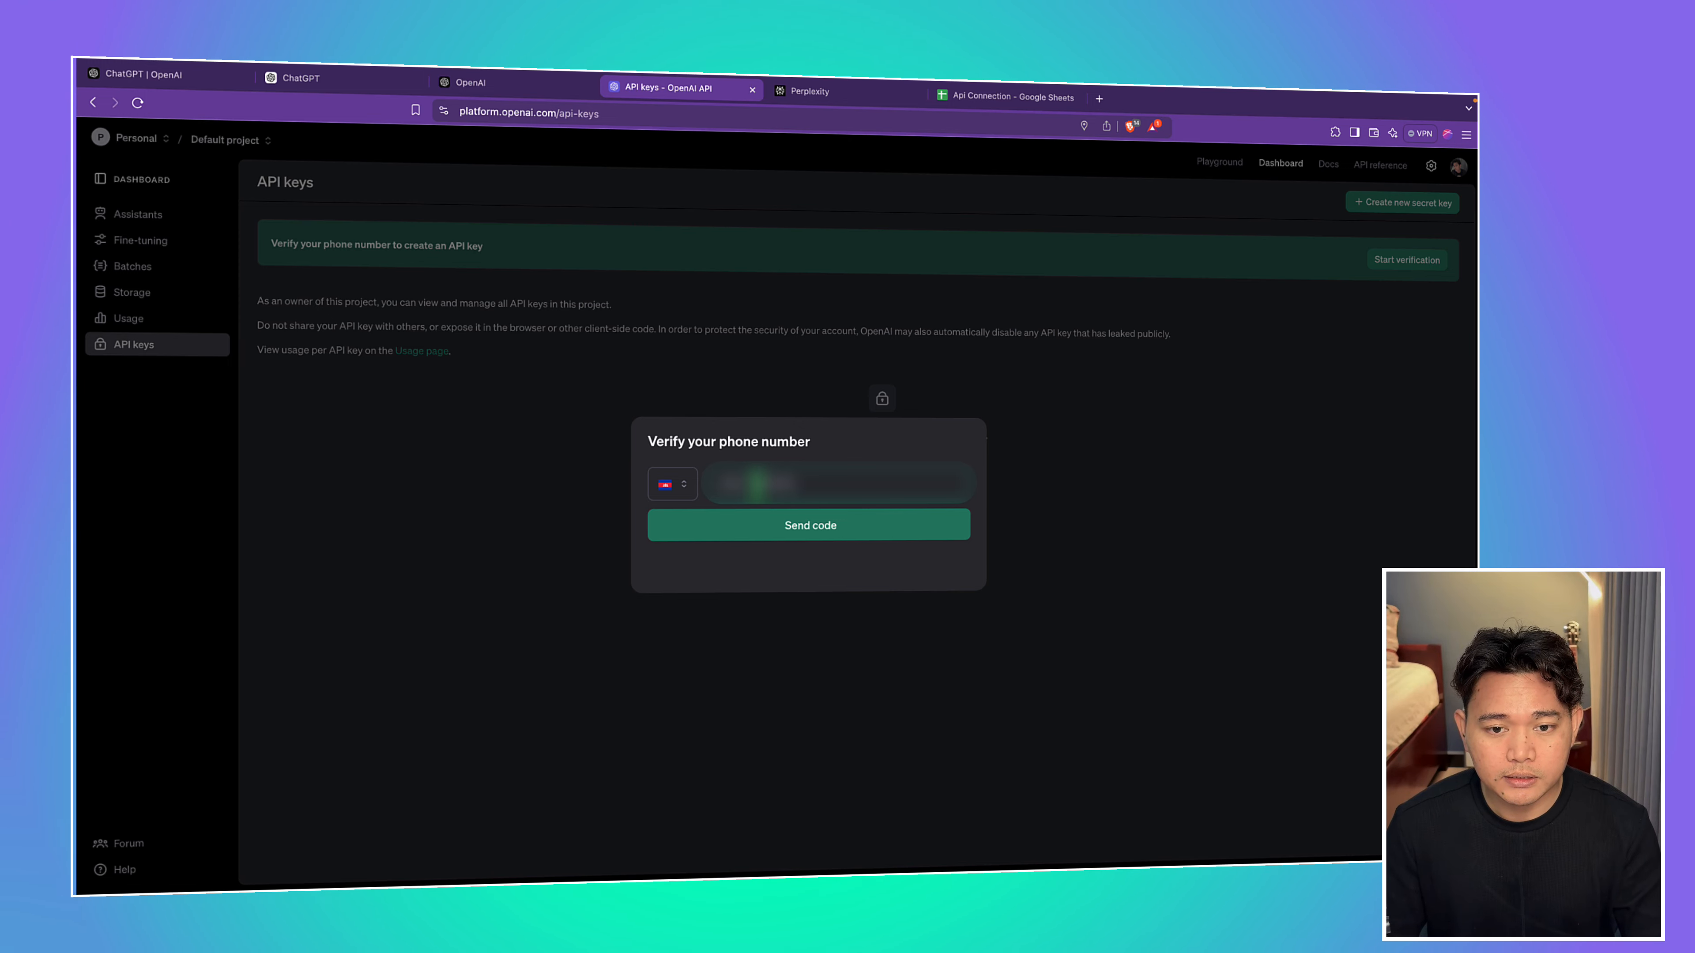
click(840, 525)
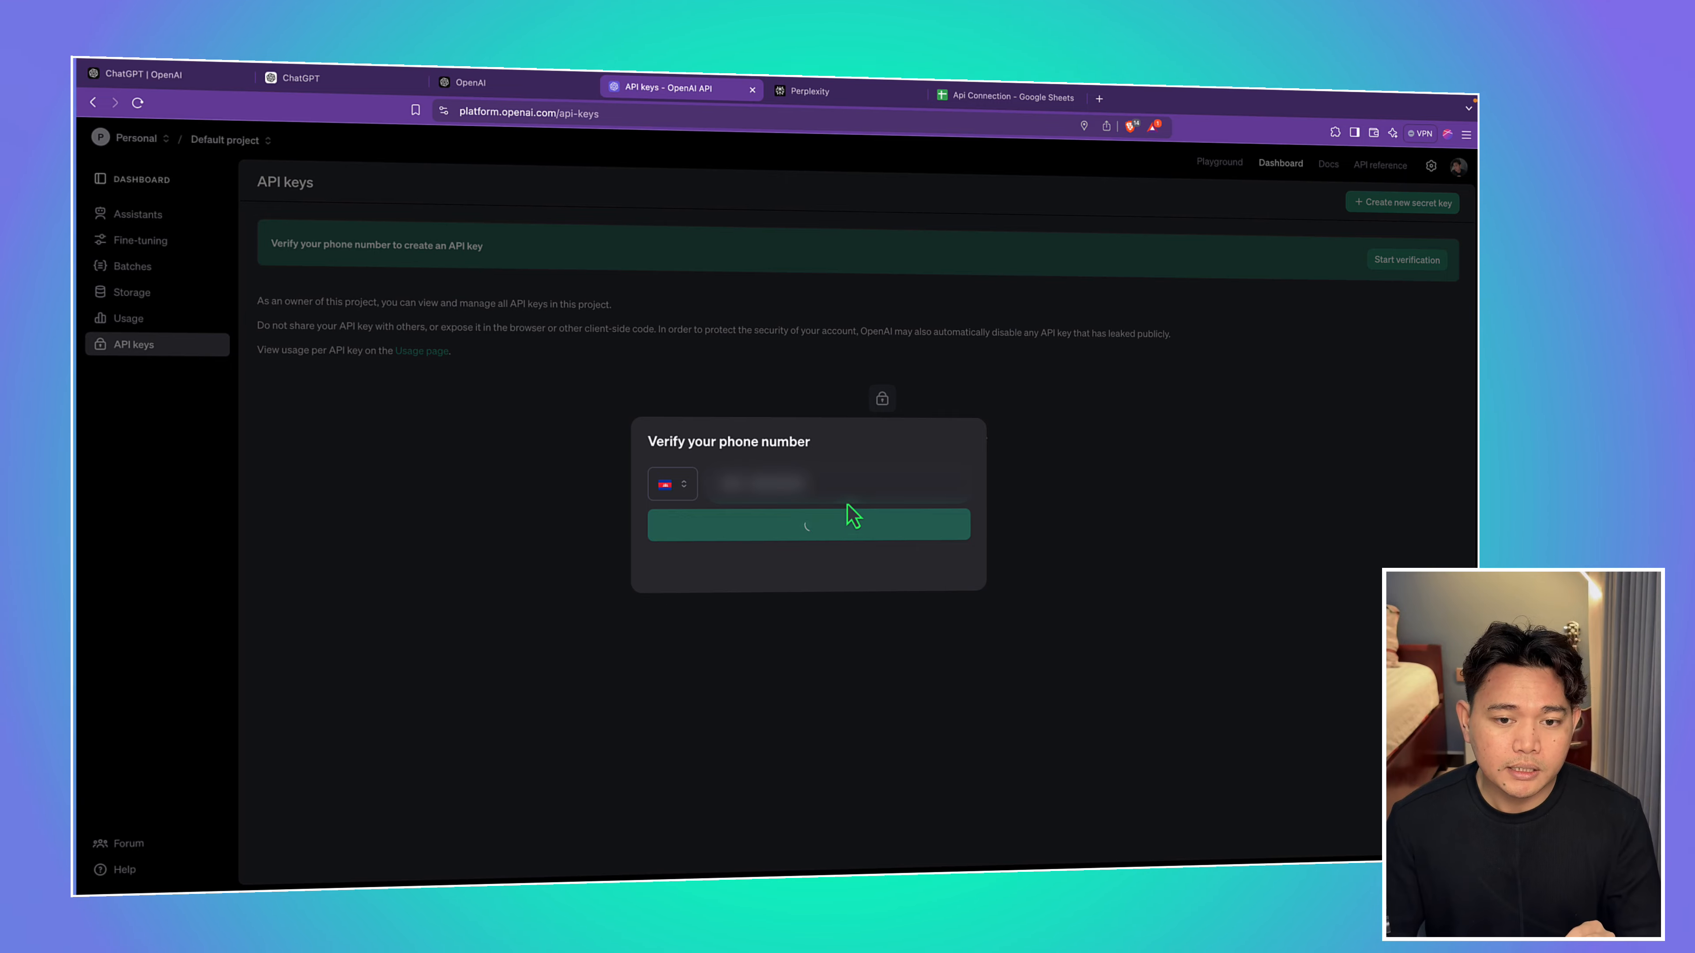
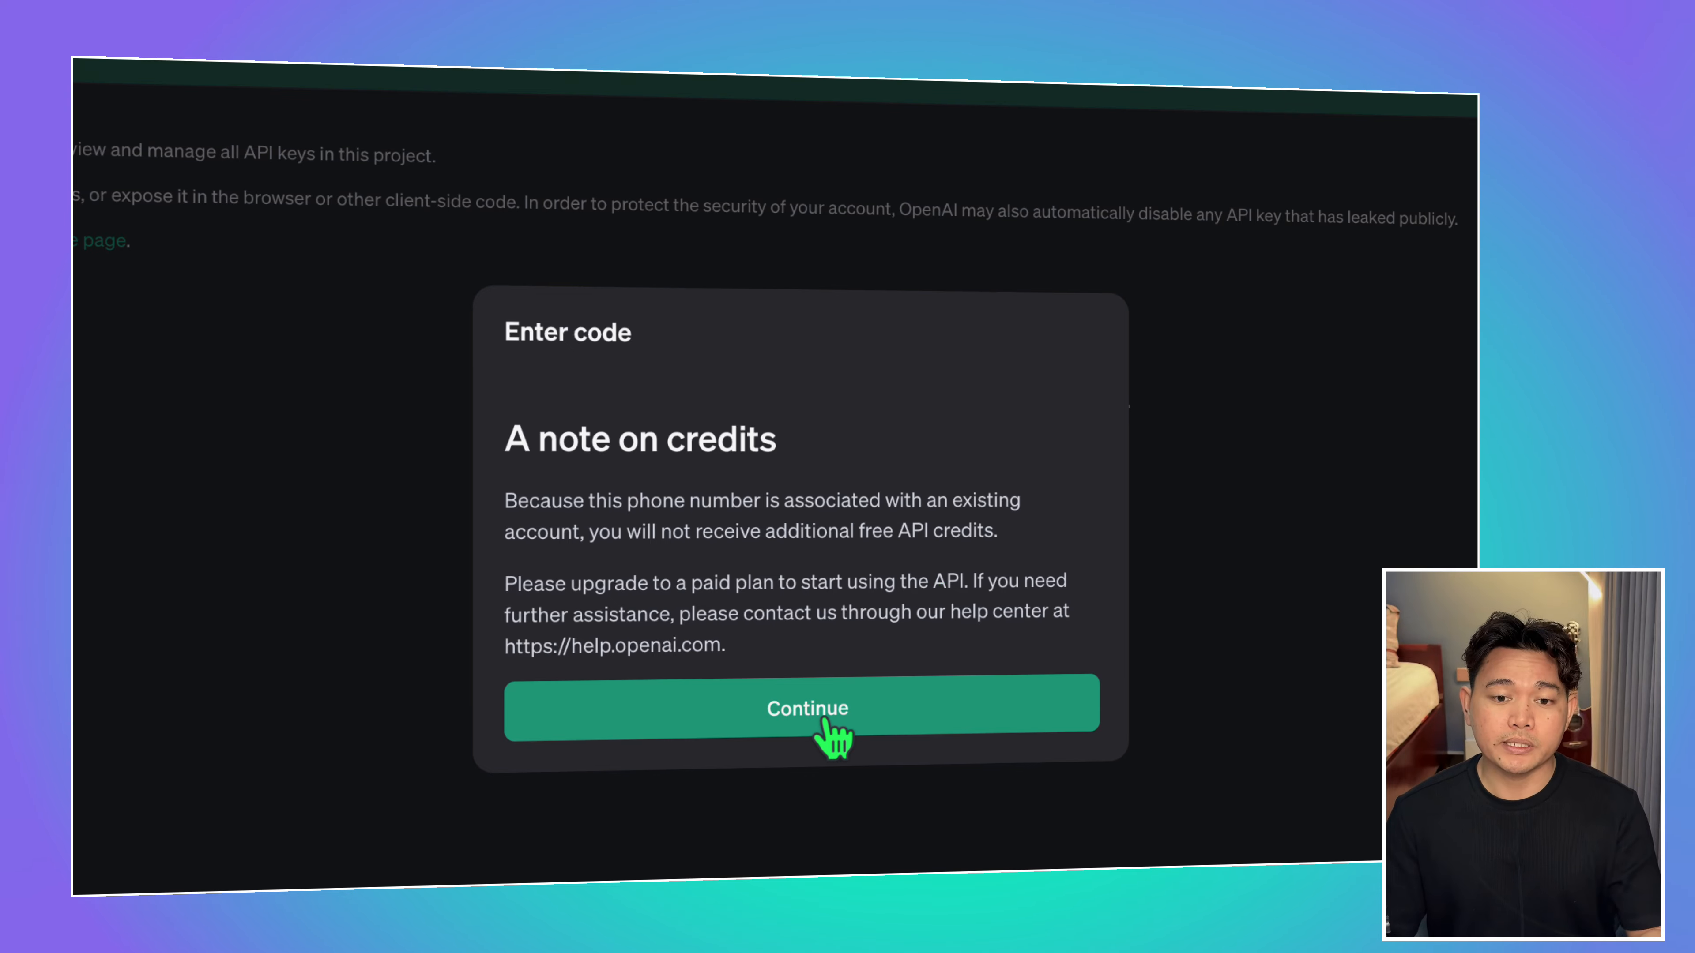
click(825, 721)
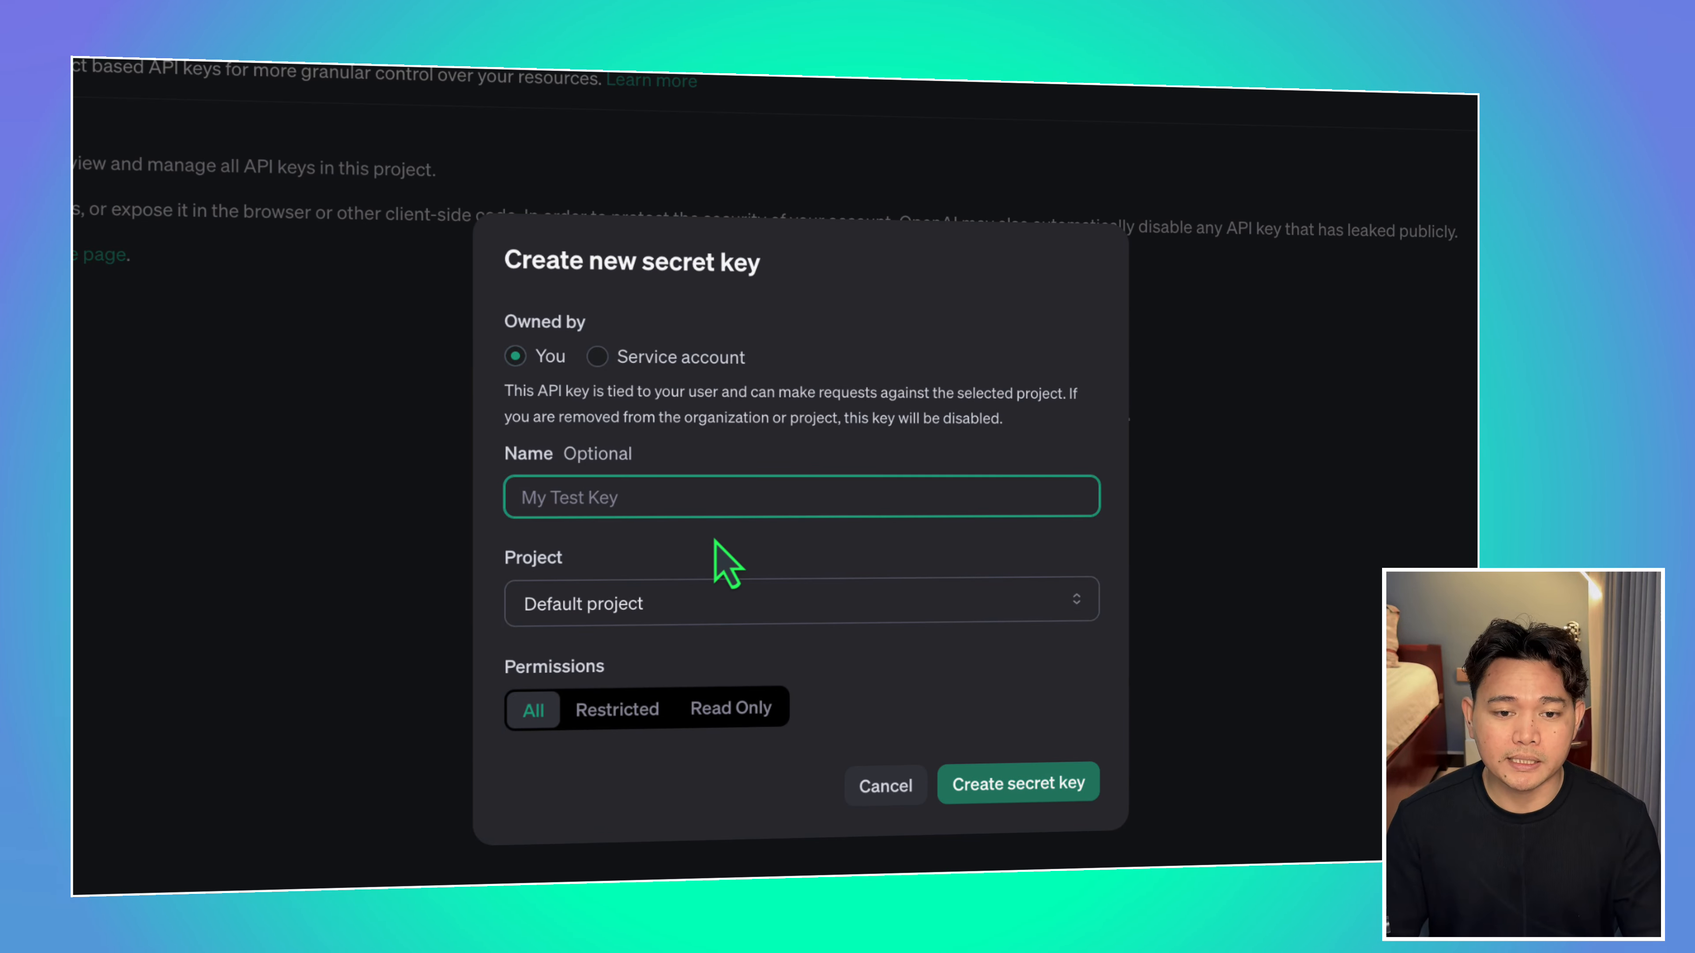
- Create a secret key named 'MAKE AUTOMATION' in Default project and copy its value
text(M)
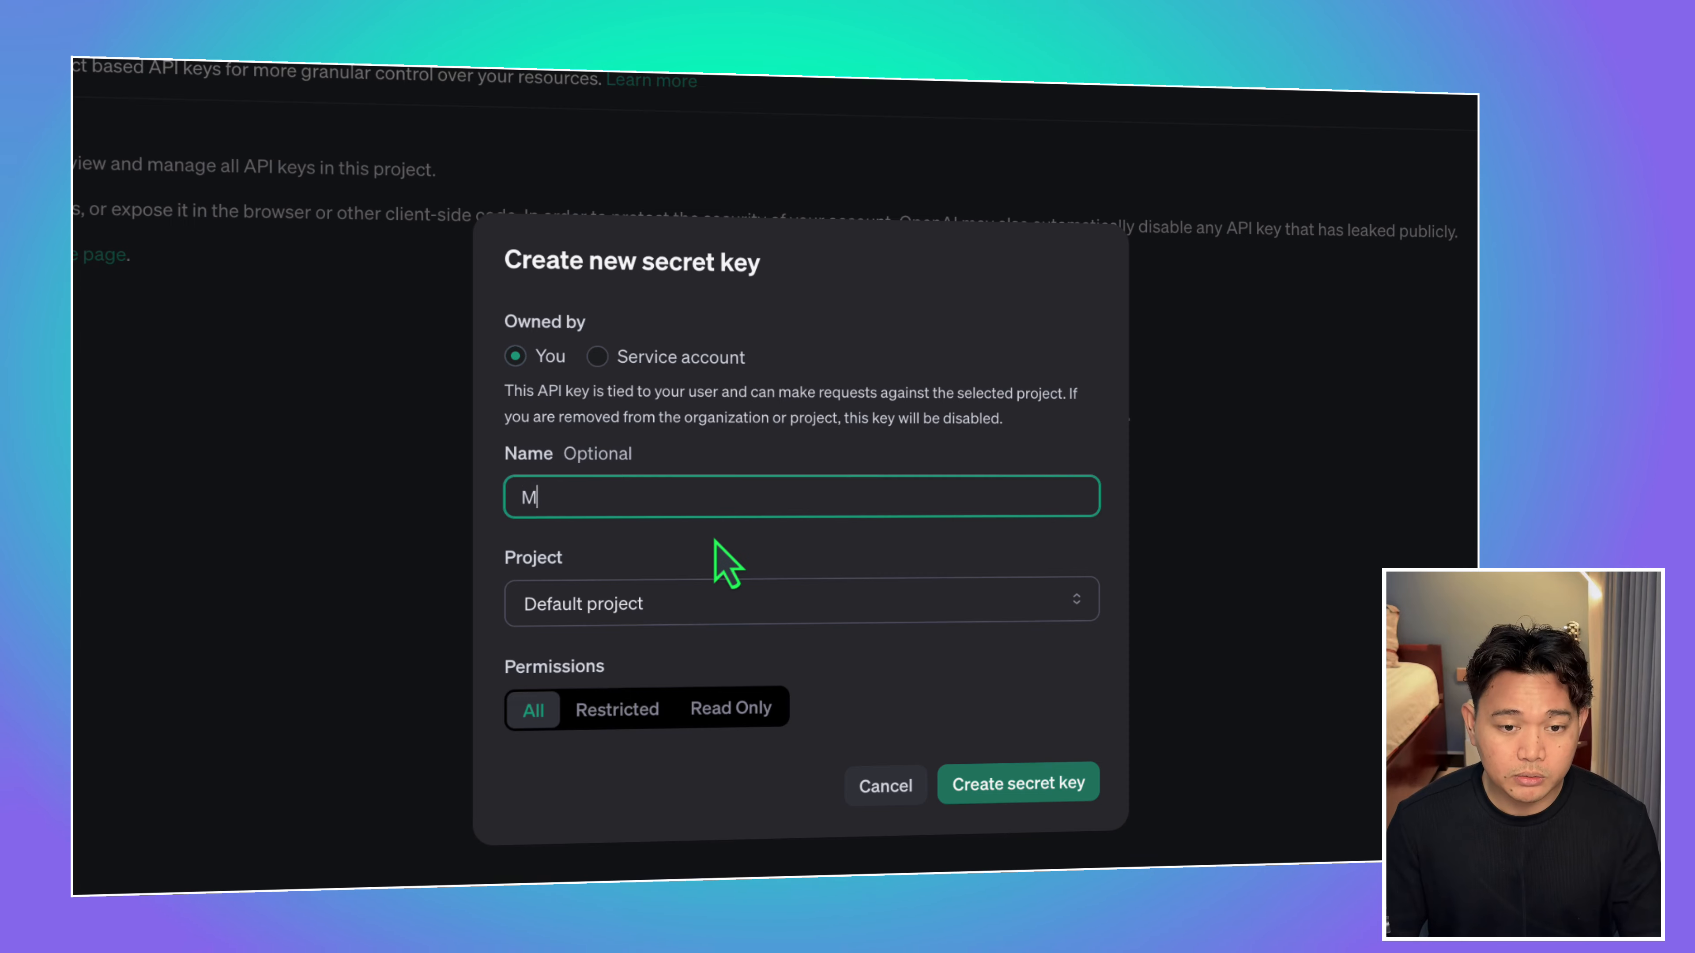
text(AKE AUTOMATION)
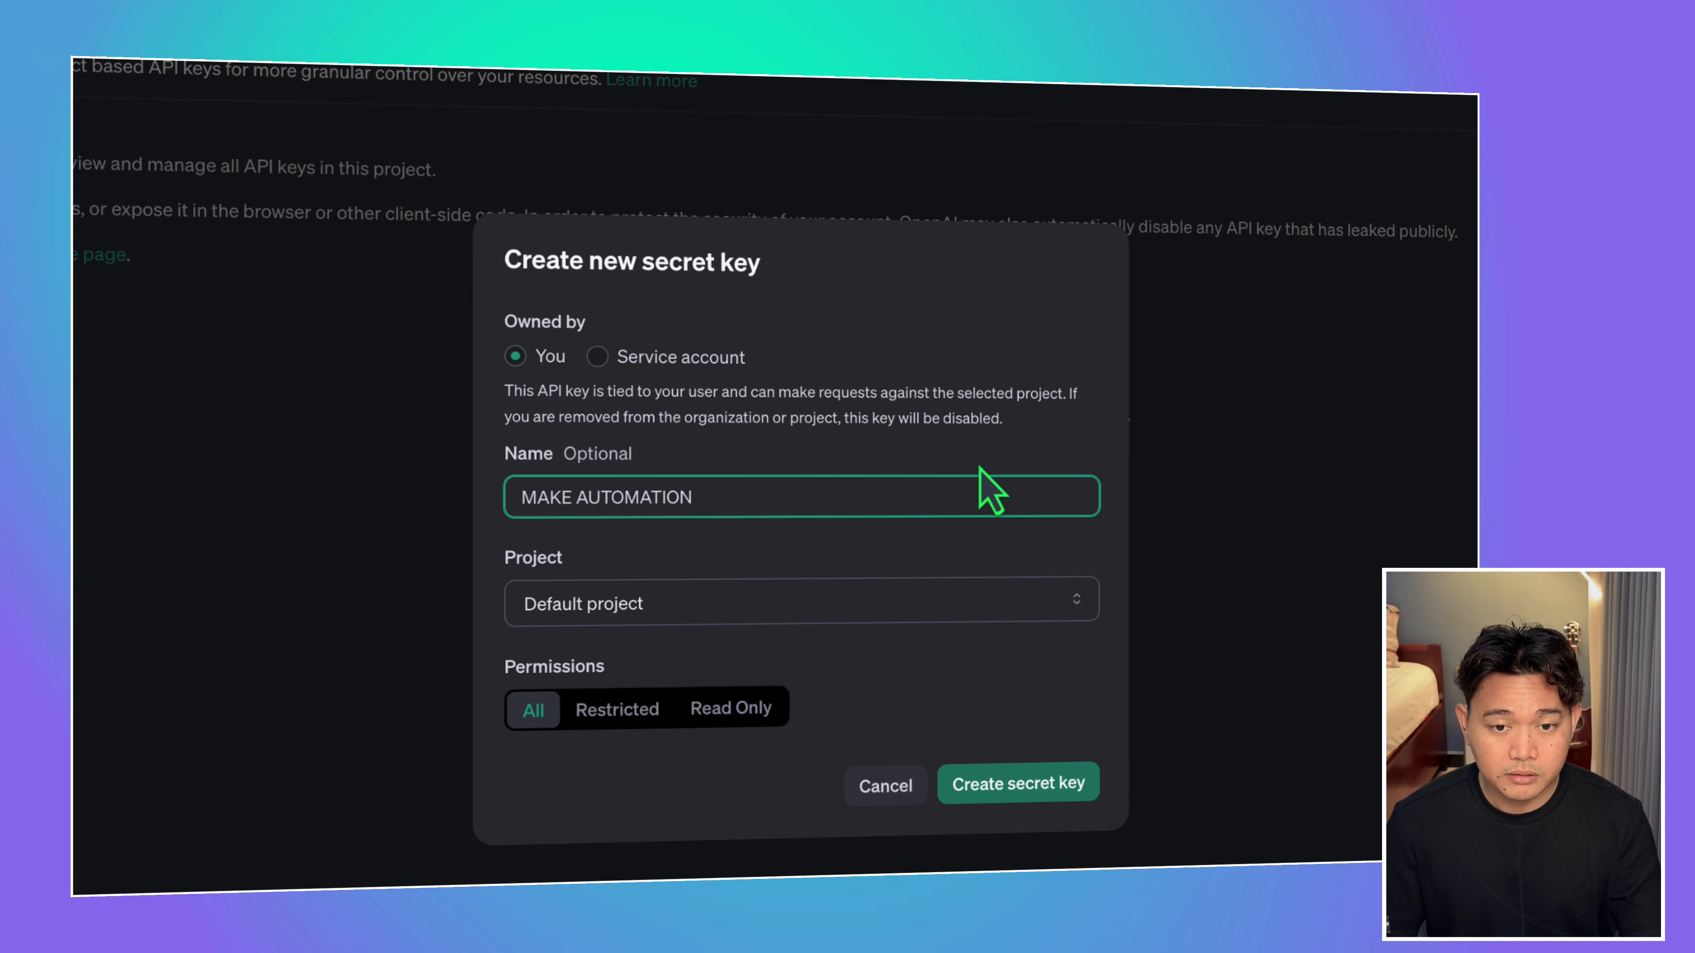
click(888, 600)
click(831, 657)
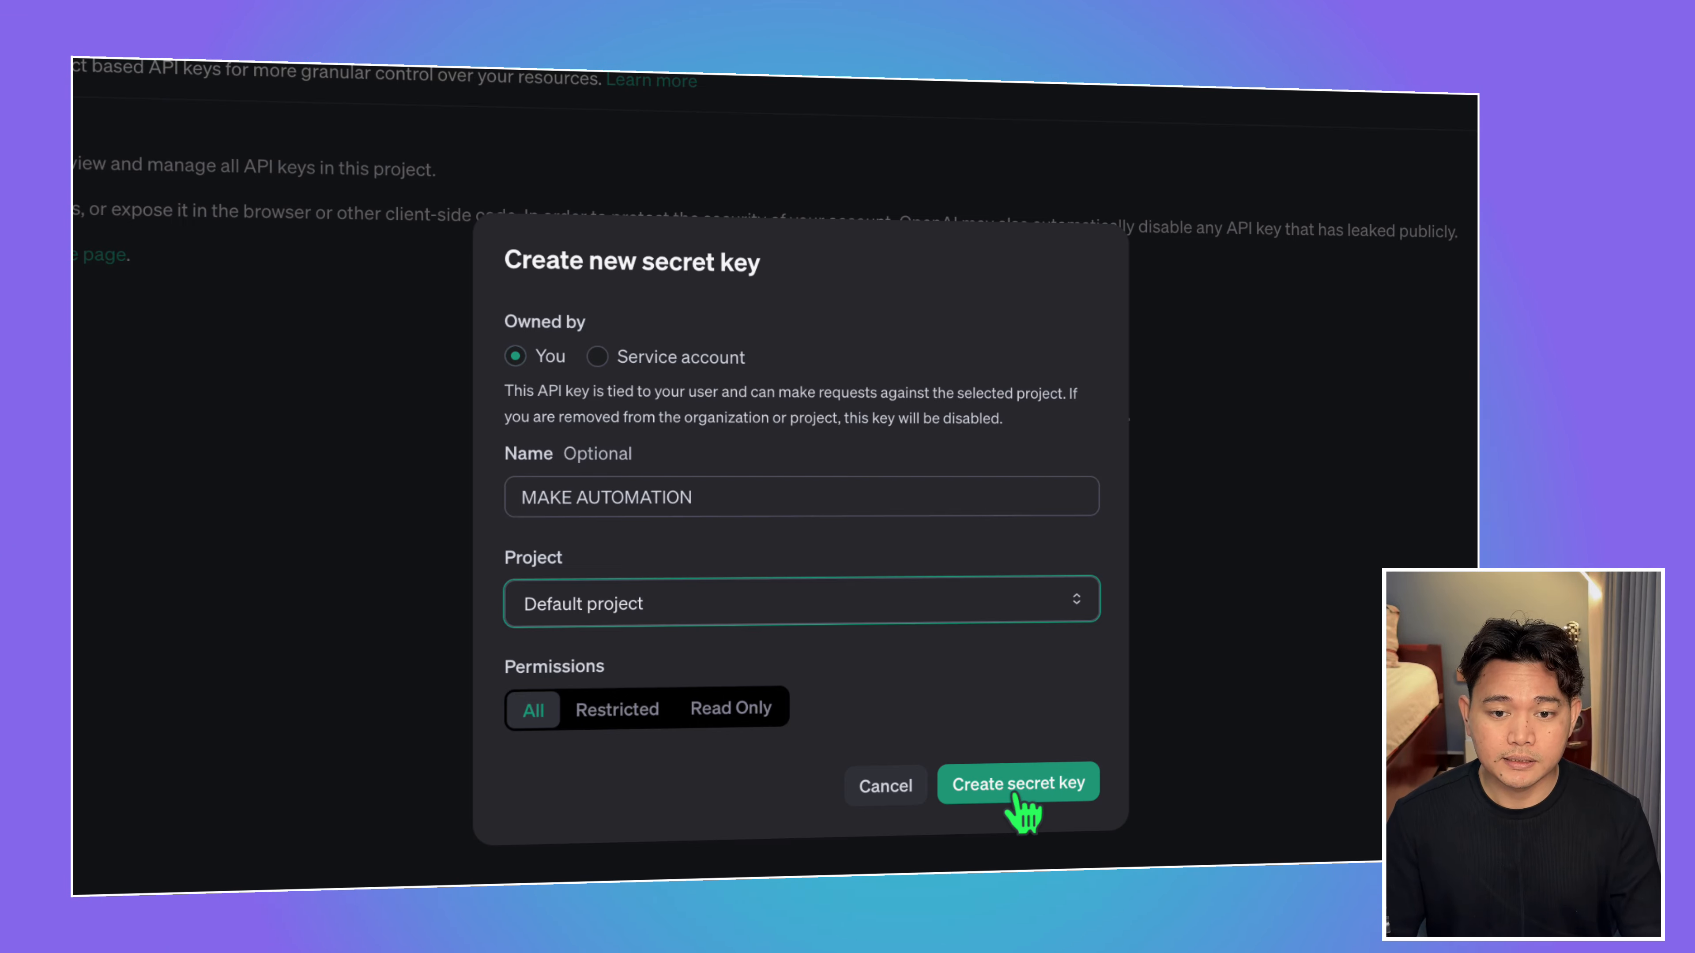
click(1018, 804)
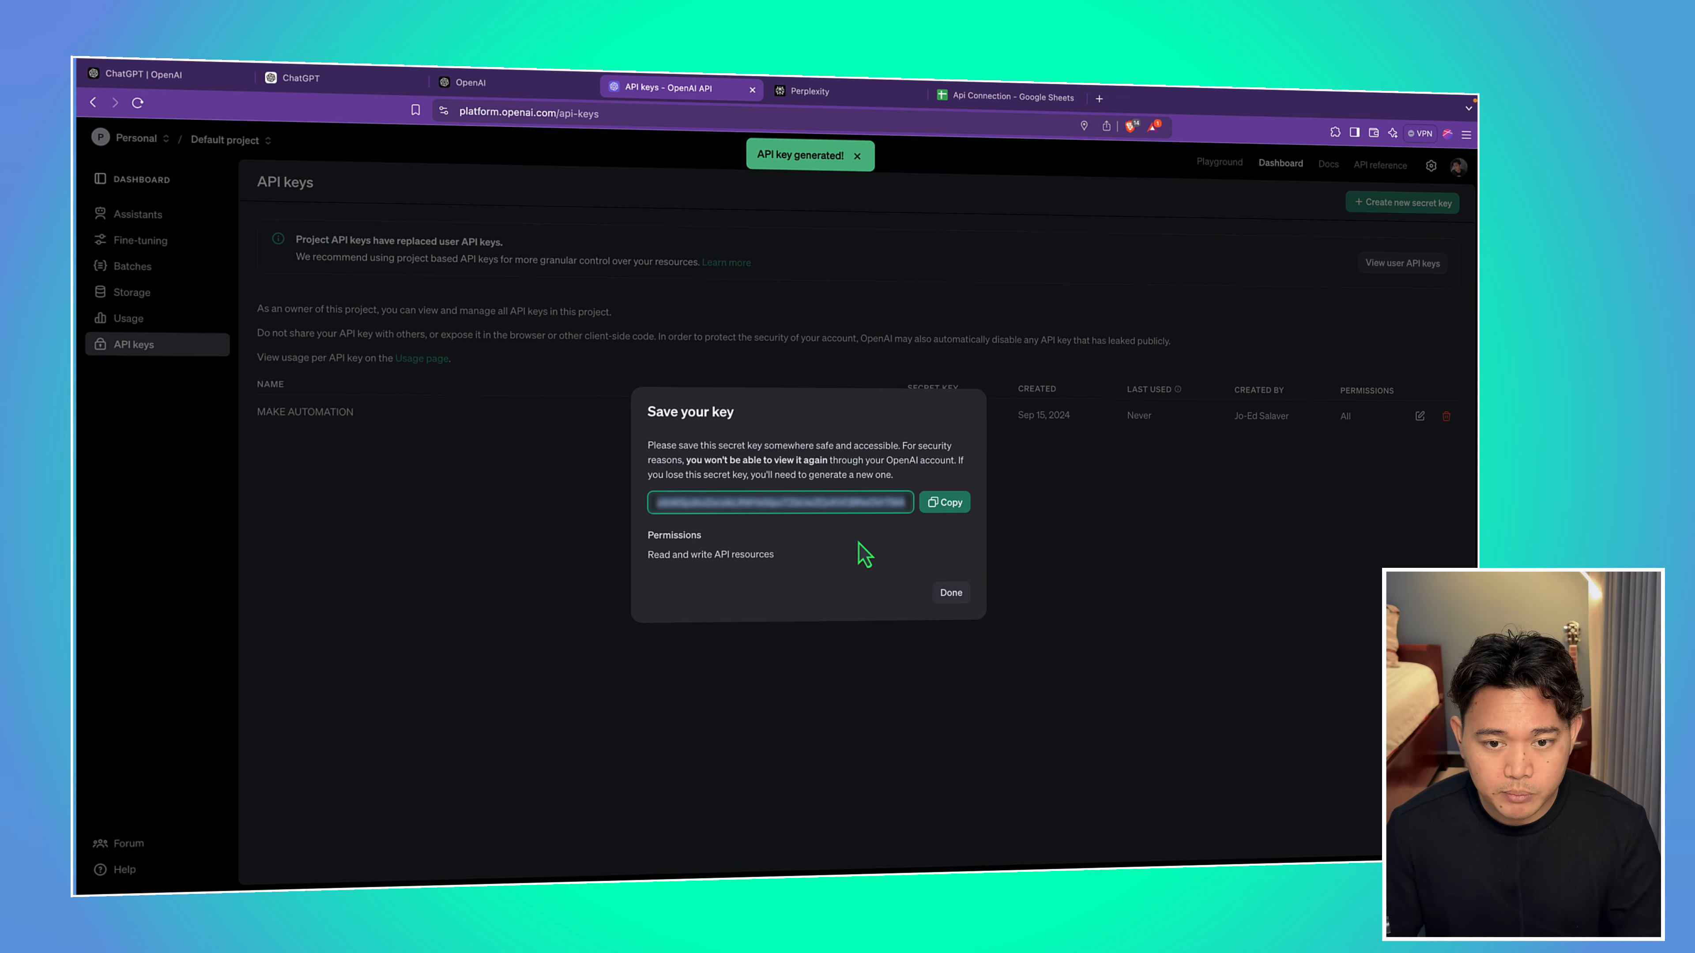
click(947, 503)
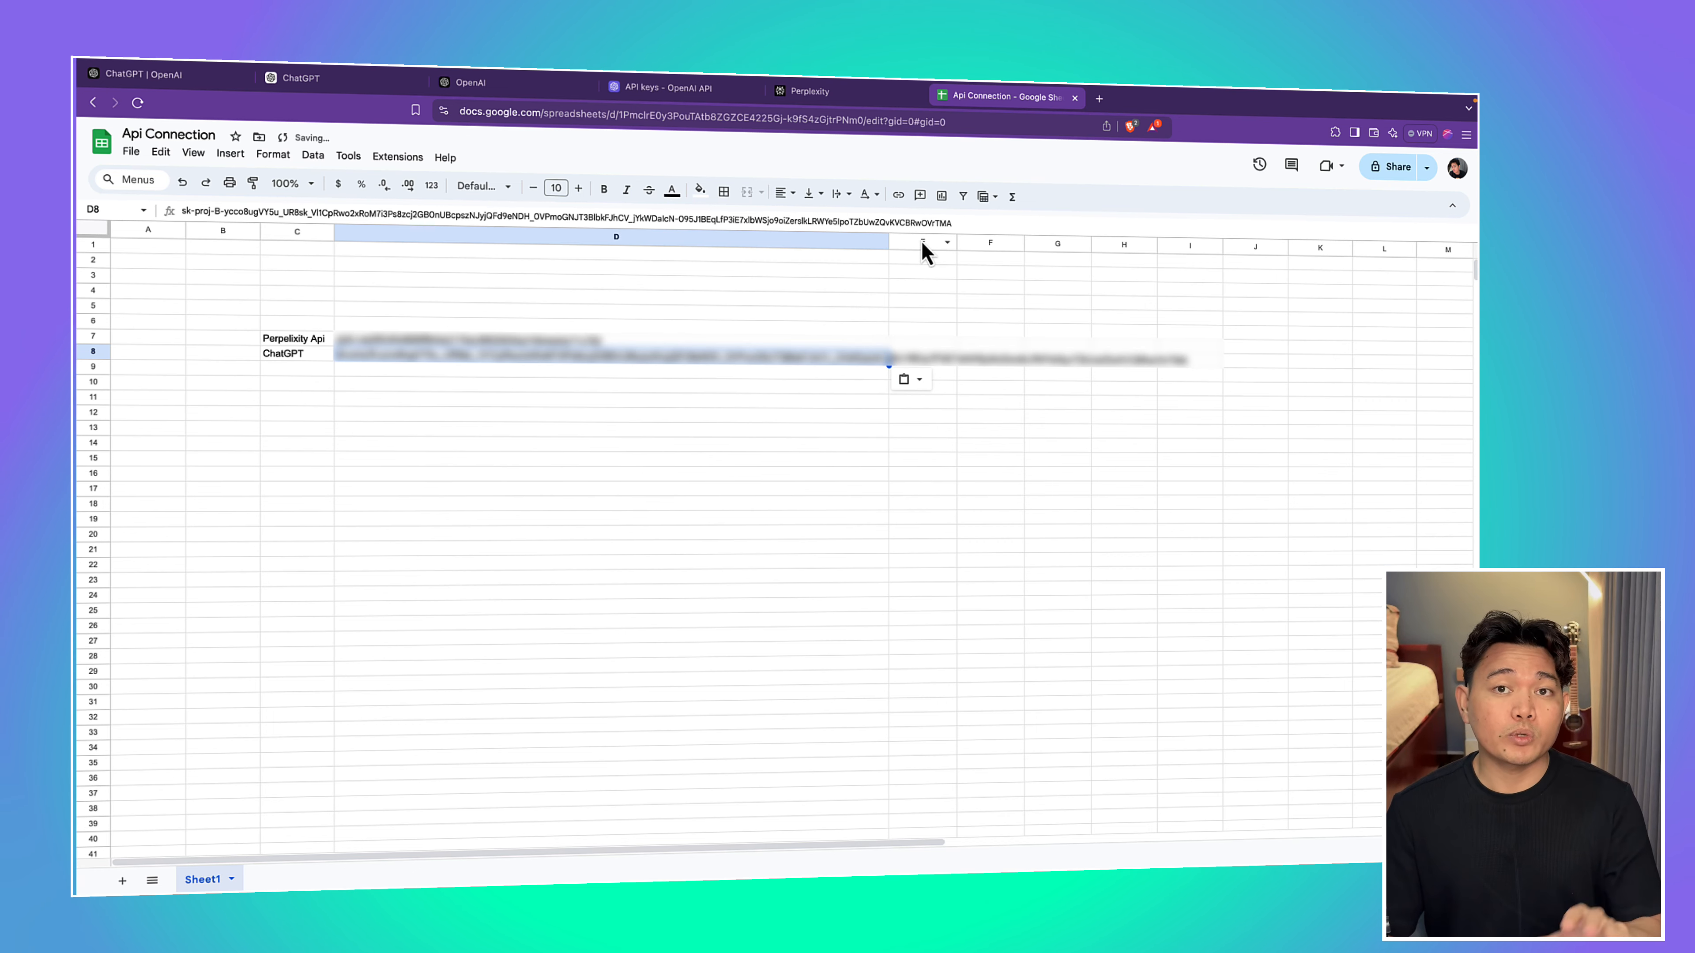
- Widen column D so the pasted ChatGPT API key in D8 shows in full
drag(889, 239, 1253, 238)
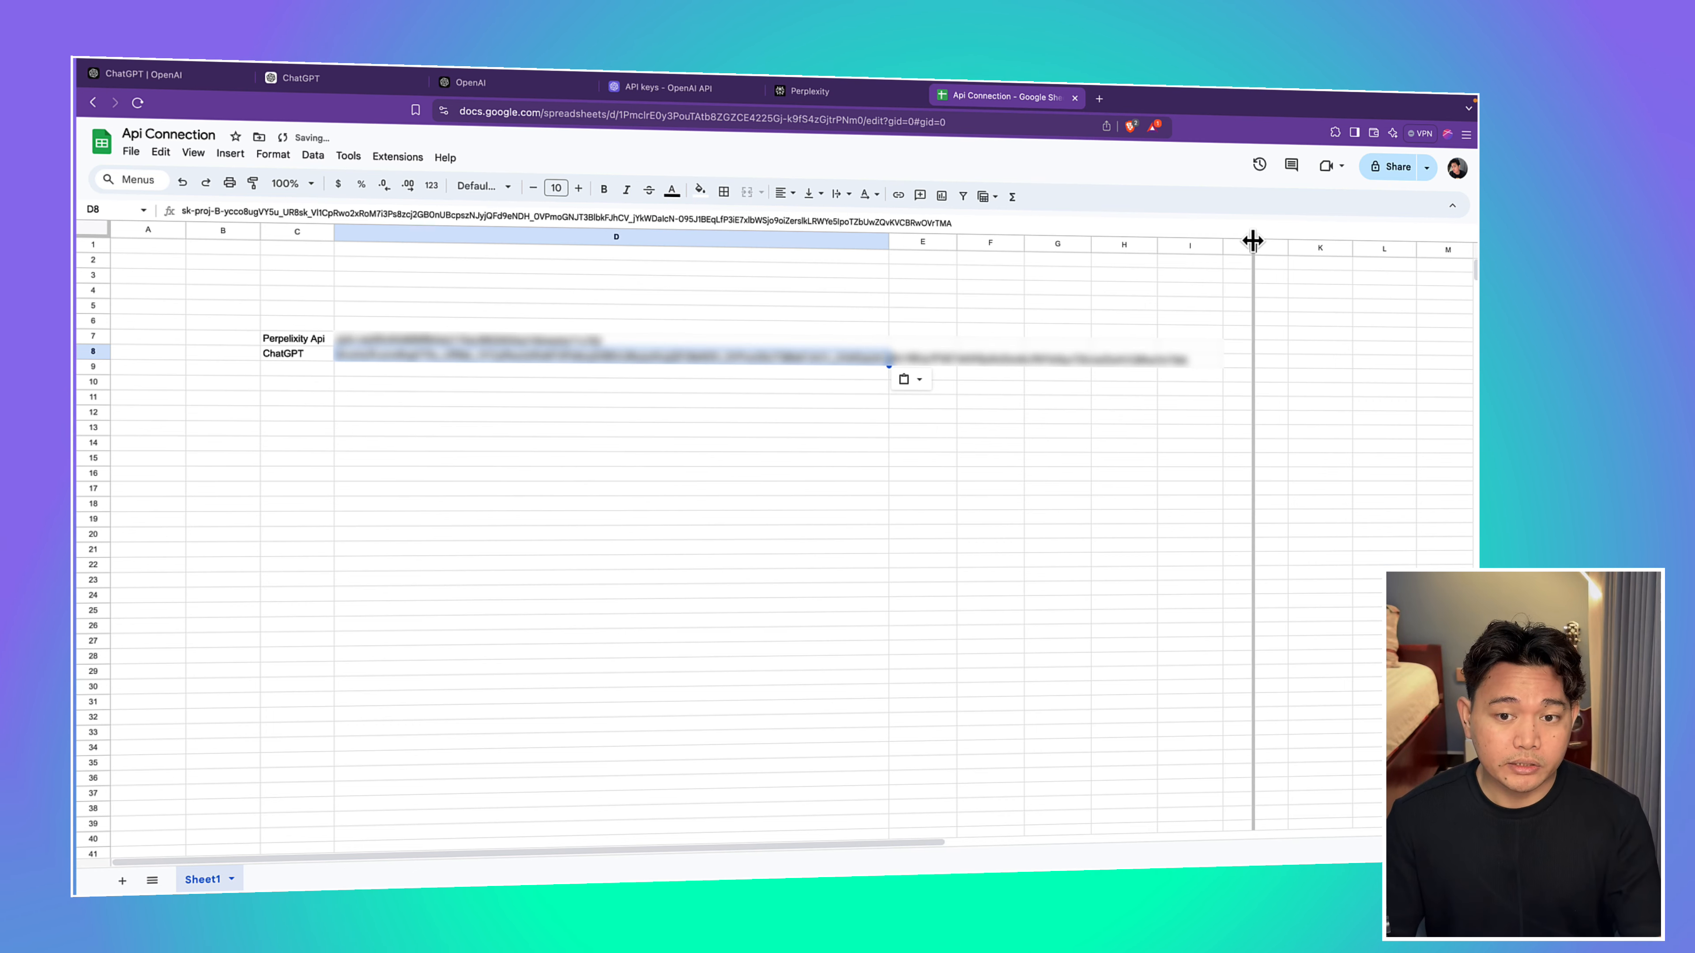
click(843, 508)
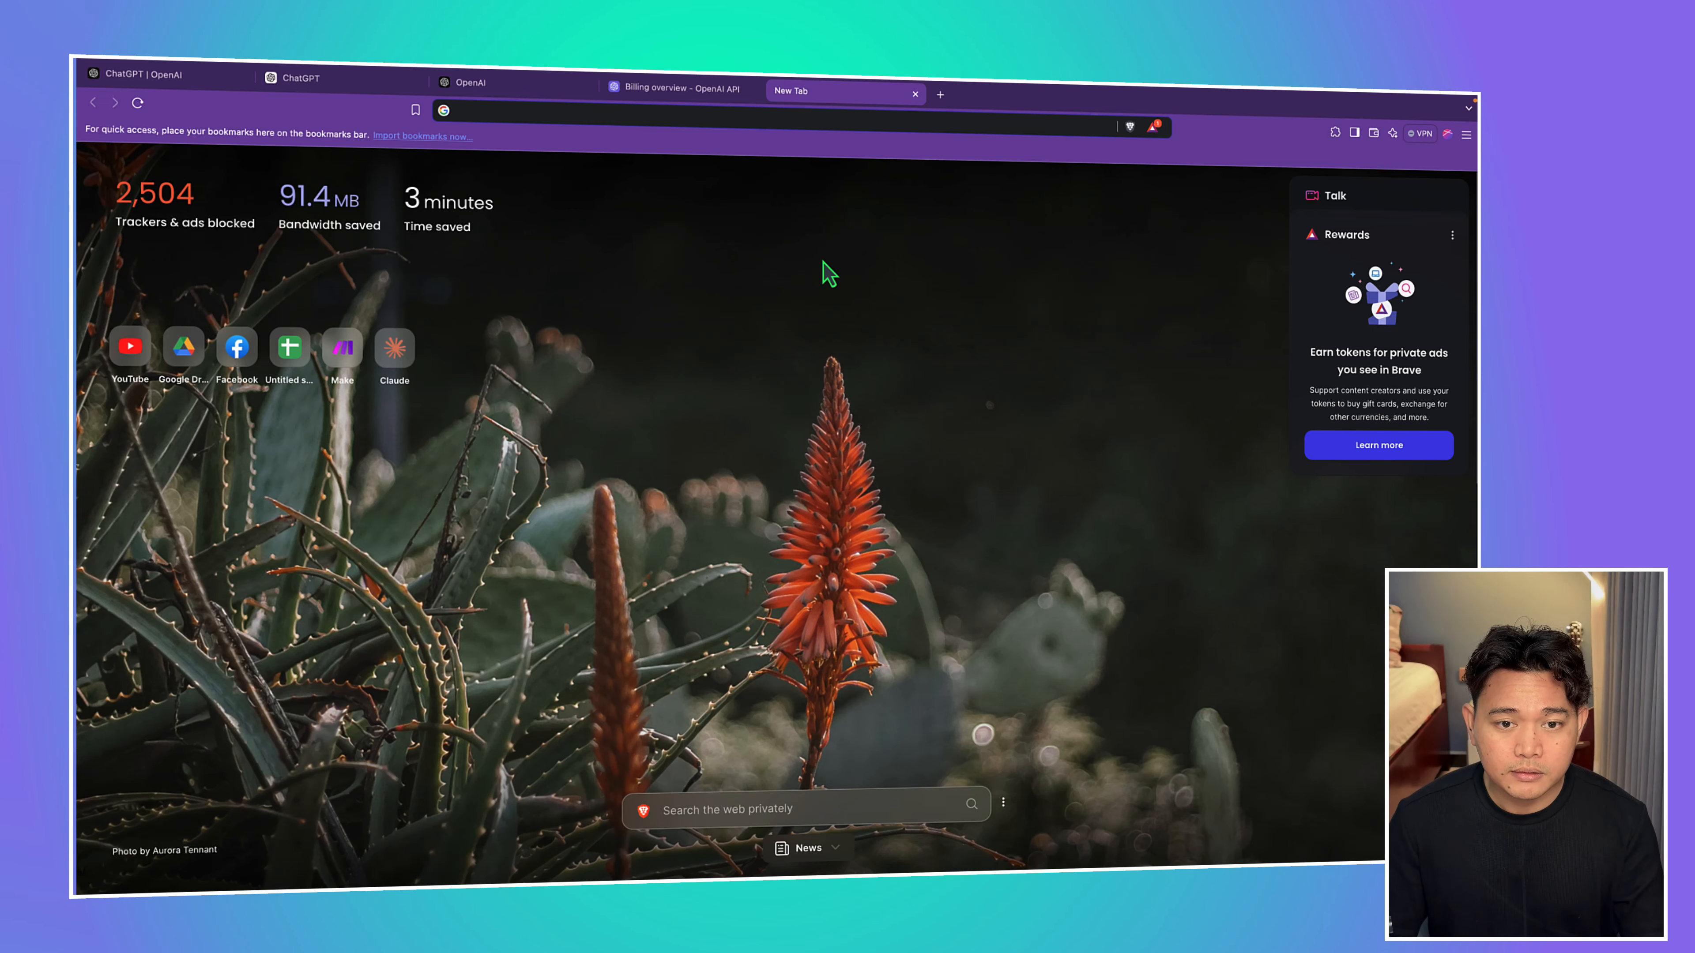
- Search the web for 'perplexity'
text(perplexity)
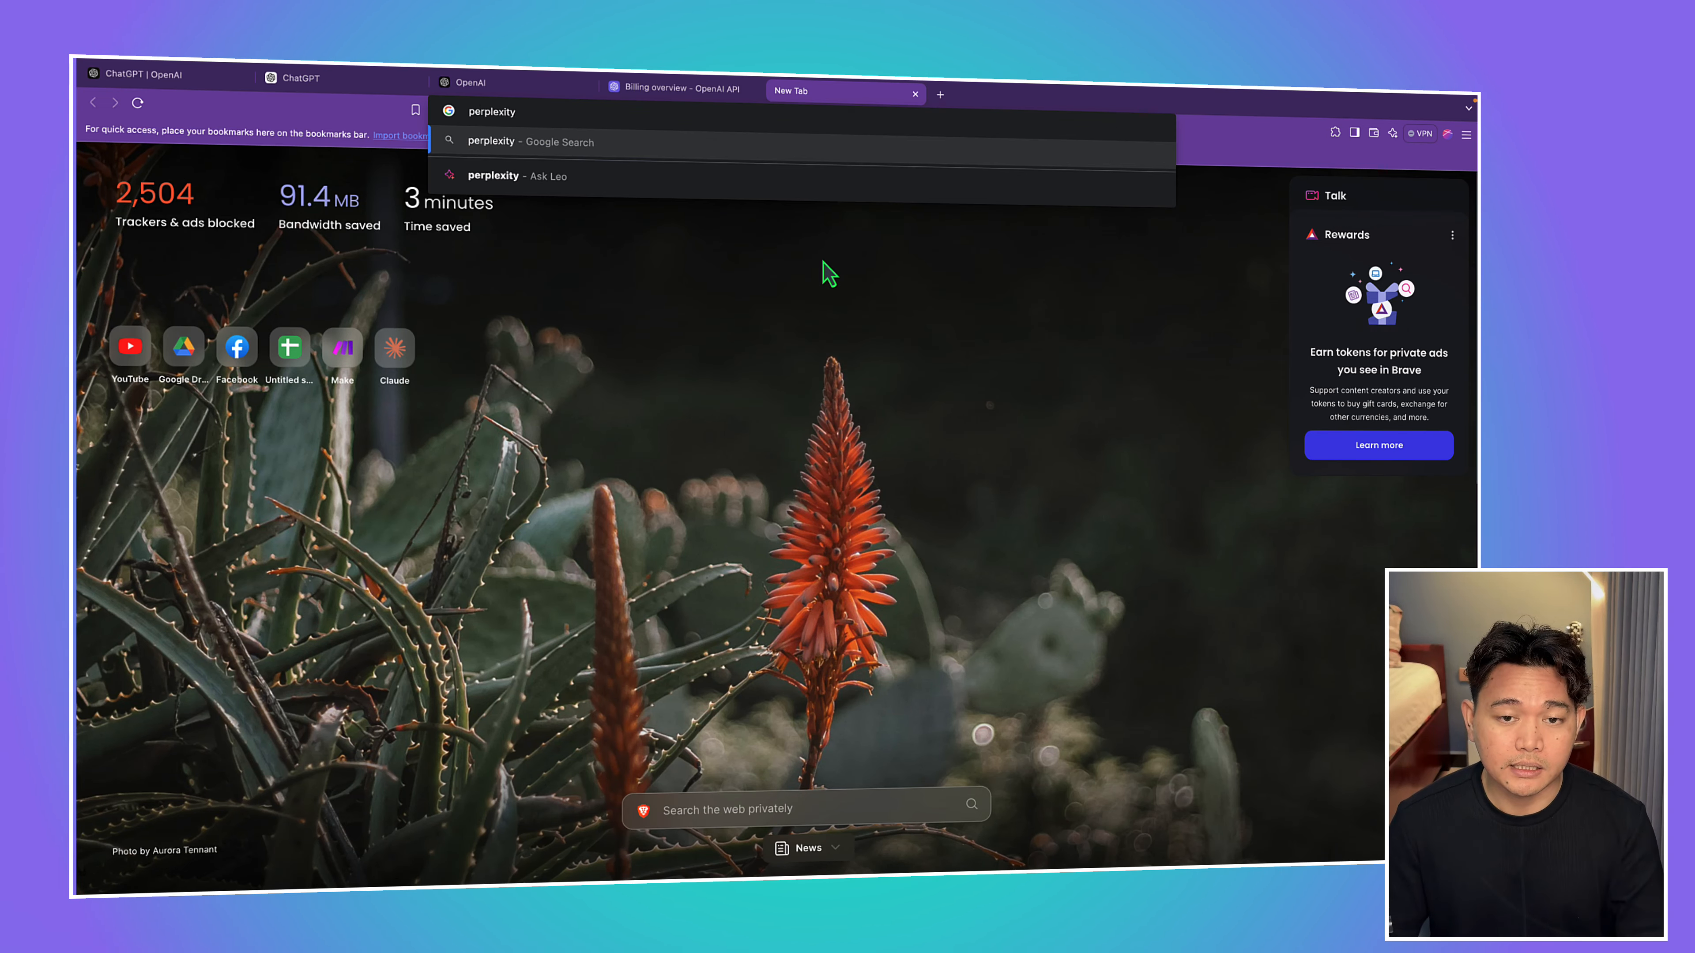
key(Return)
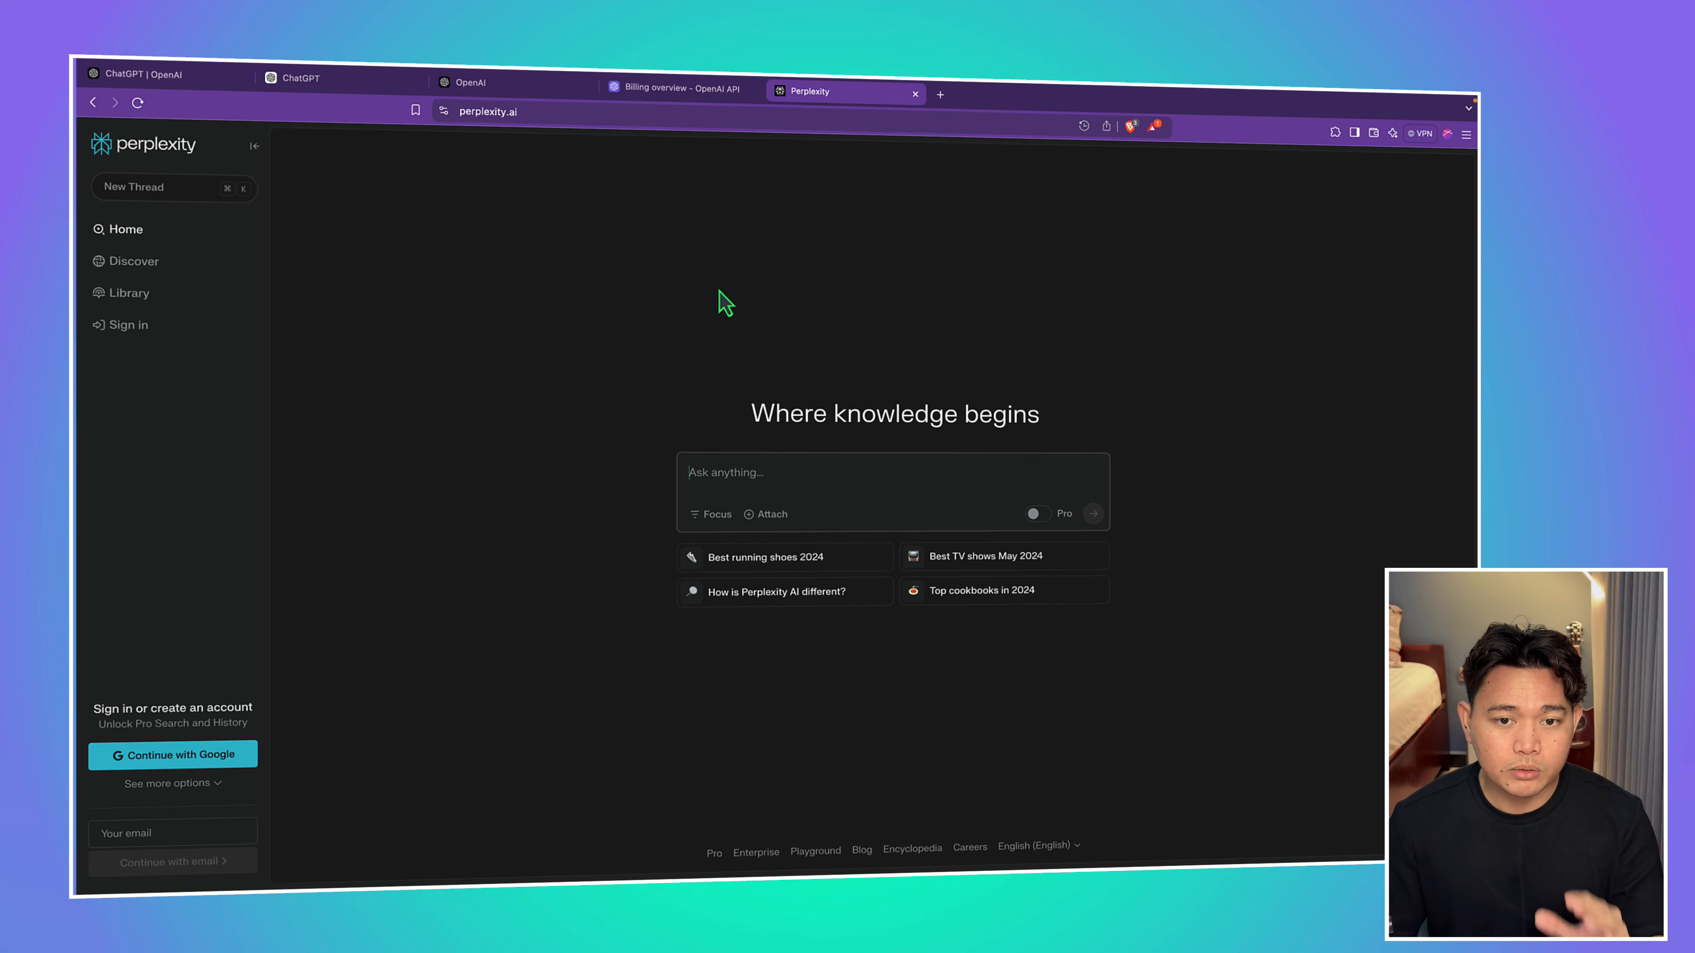
- Log in to Perplexity using the chosen Google account, granting perplexity.ai access to its details
click(185, 772)
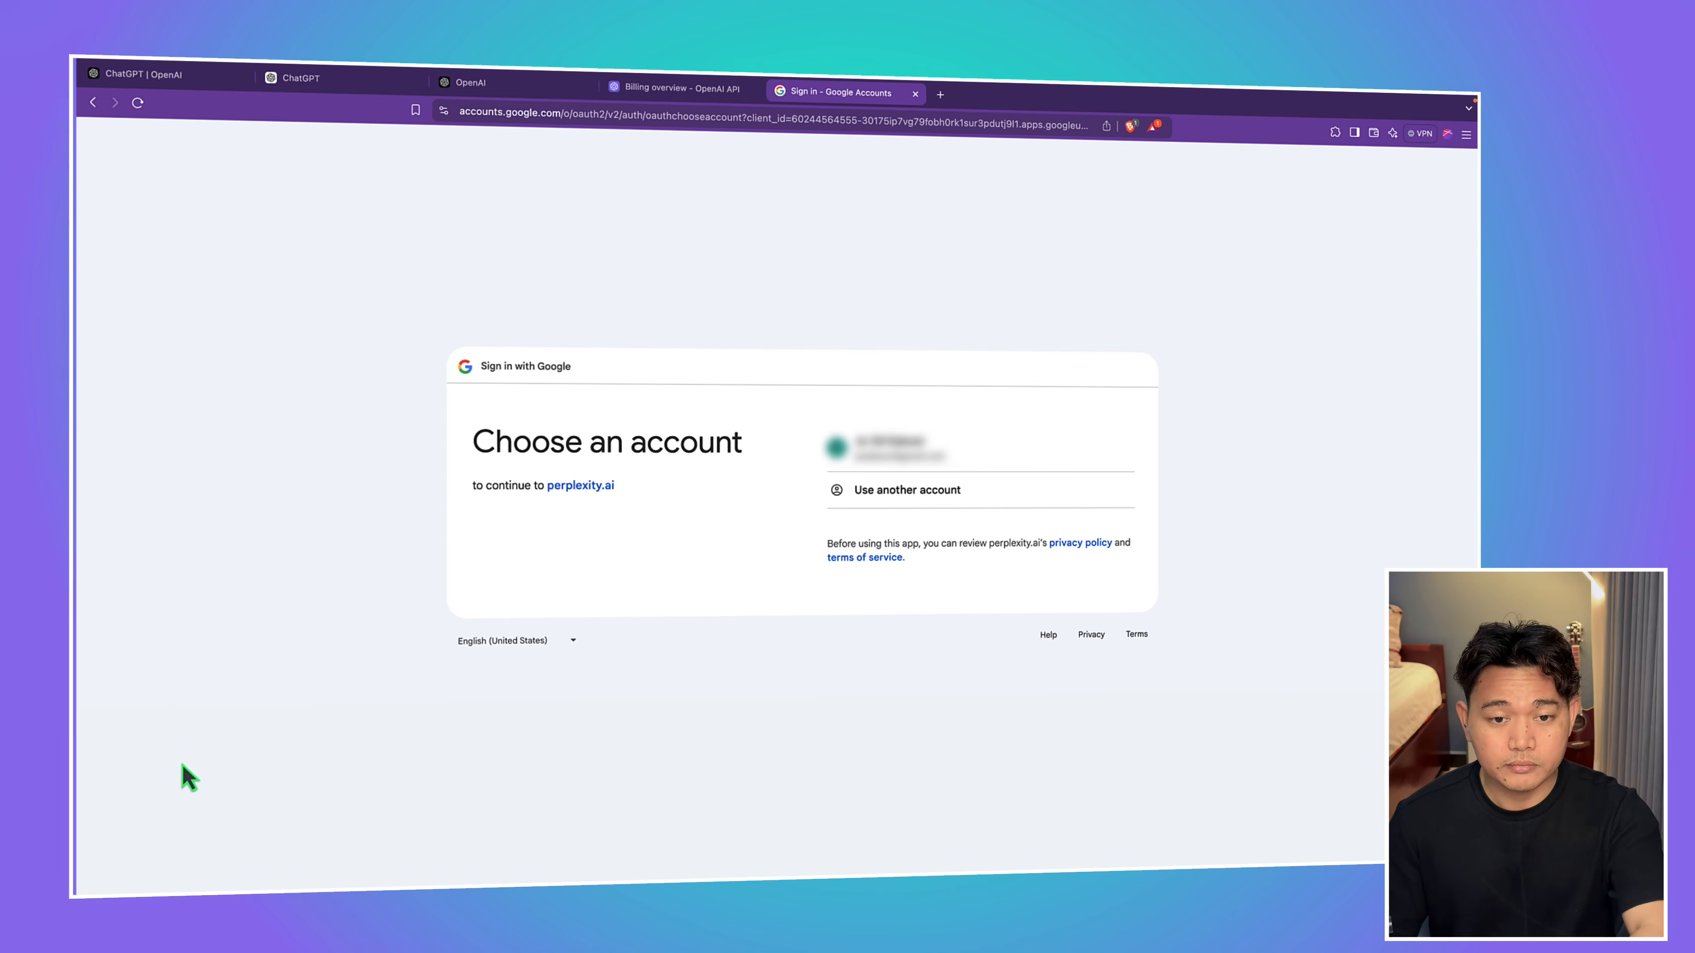
click(865, 462)
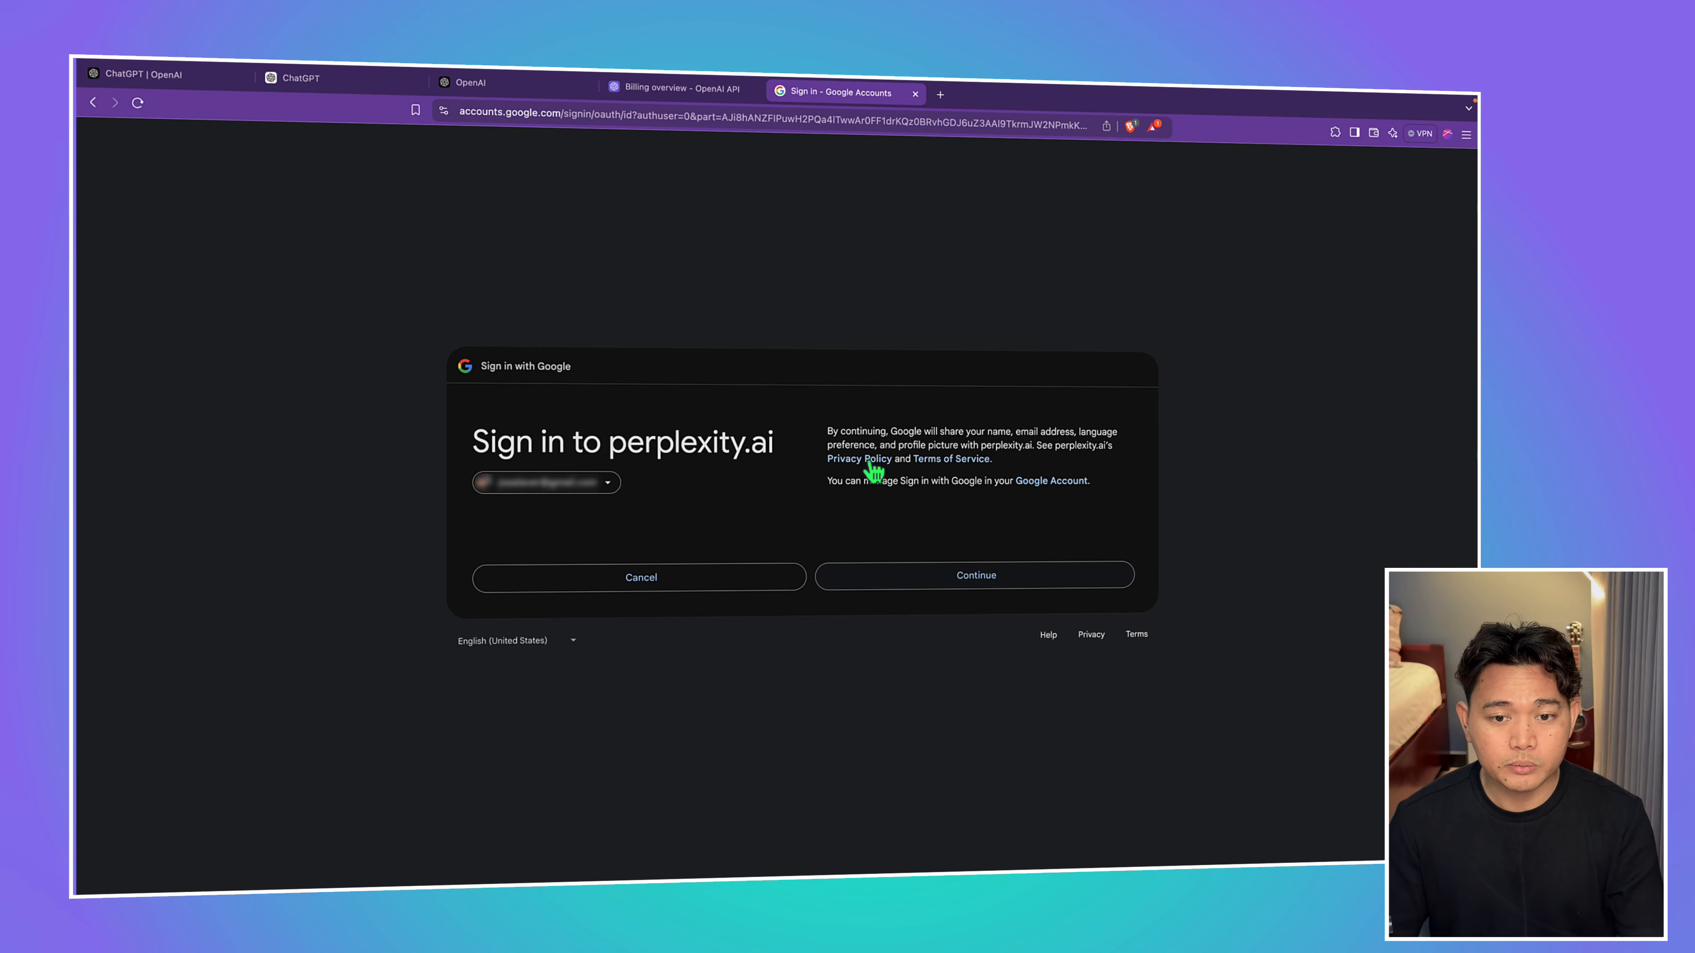
click(982, 577)
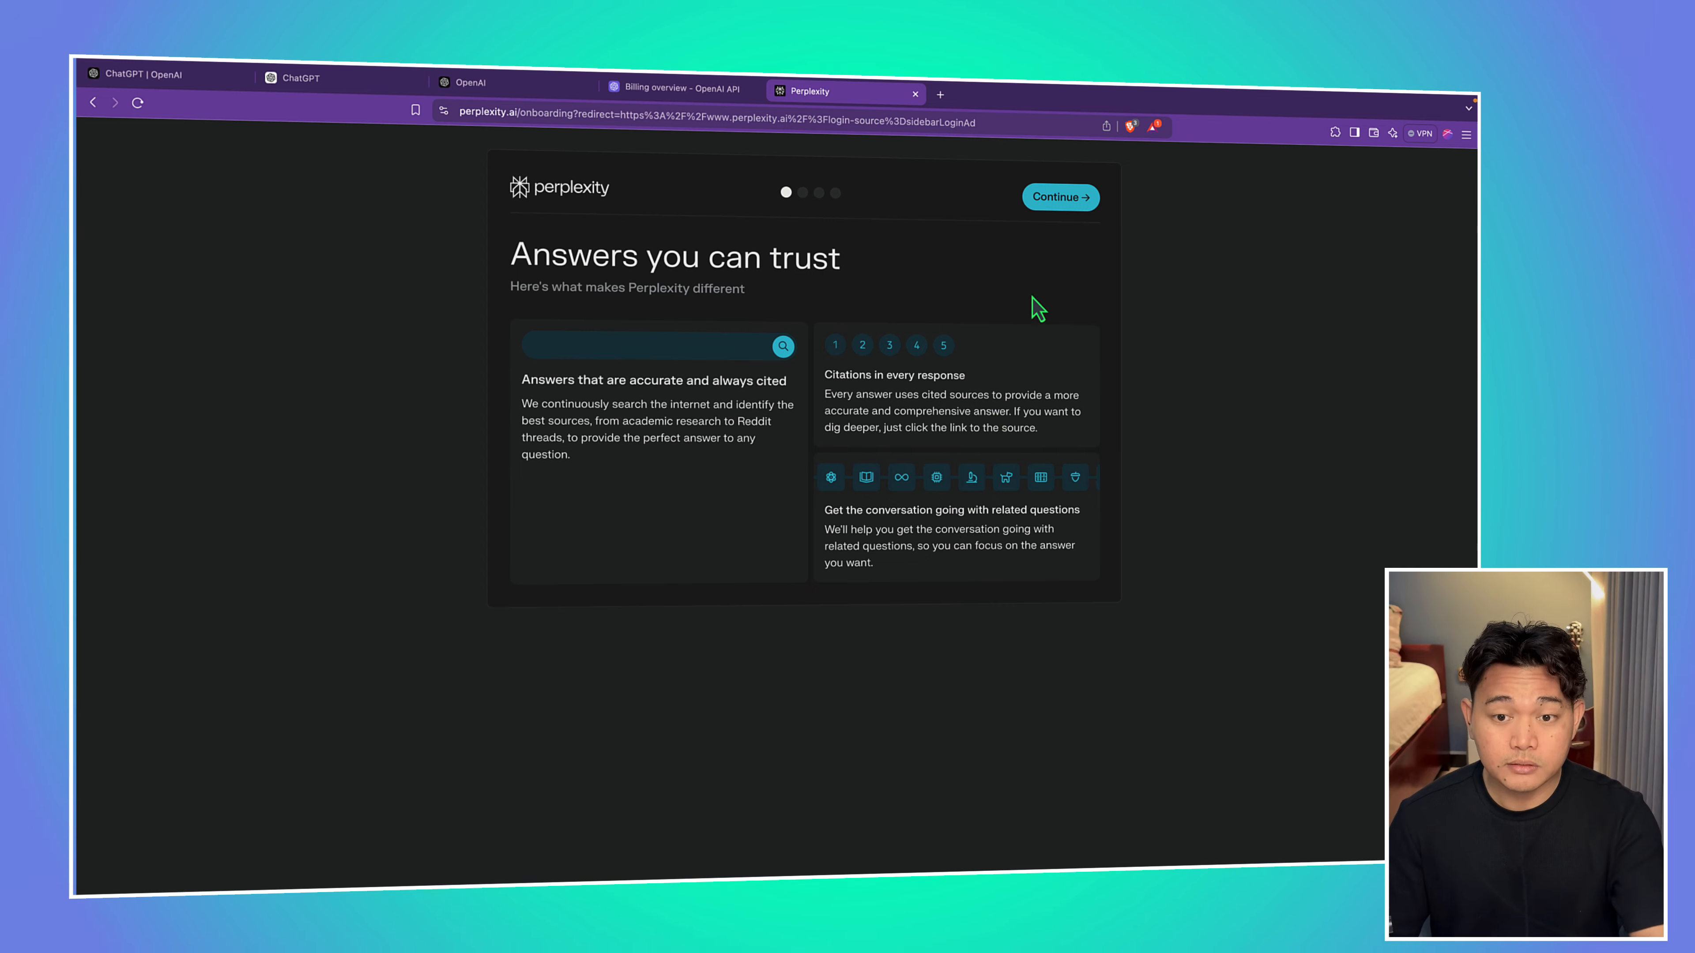
- Skip through Perplexity's intro, plan, app and question screens, keeping the free Standard plan
click(1068, 204)
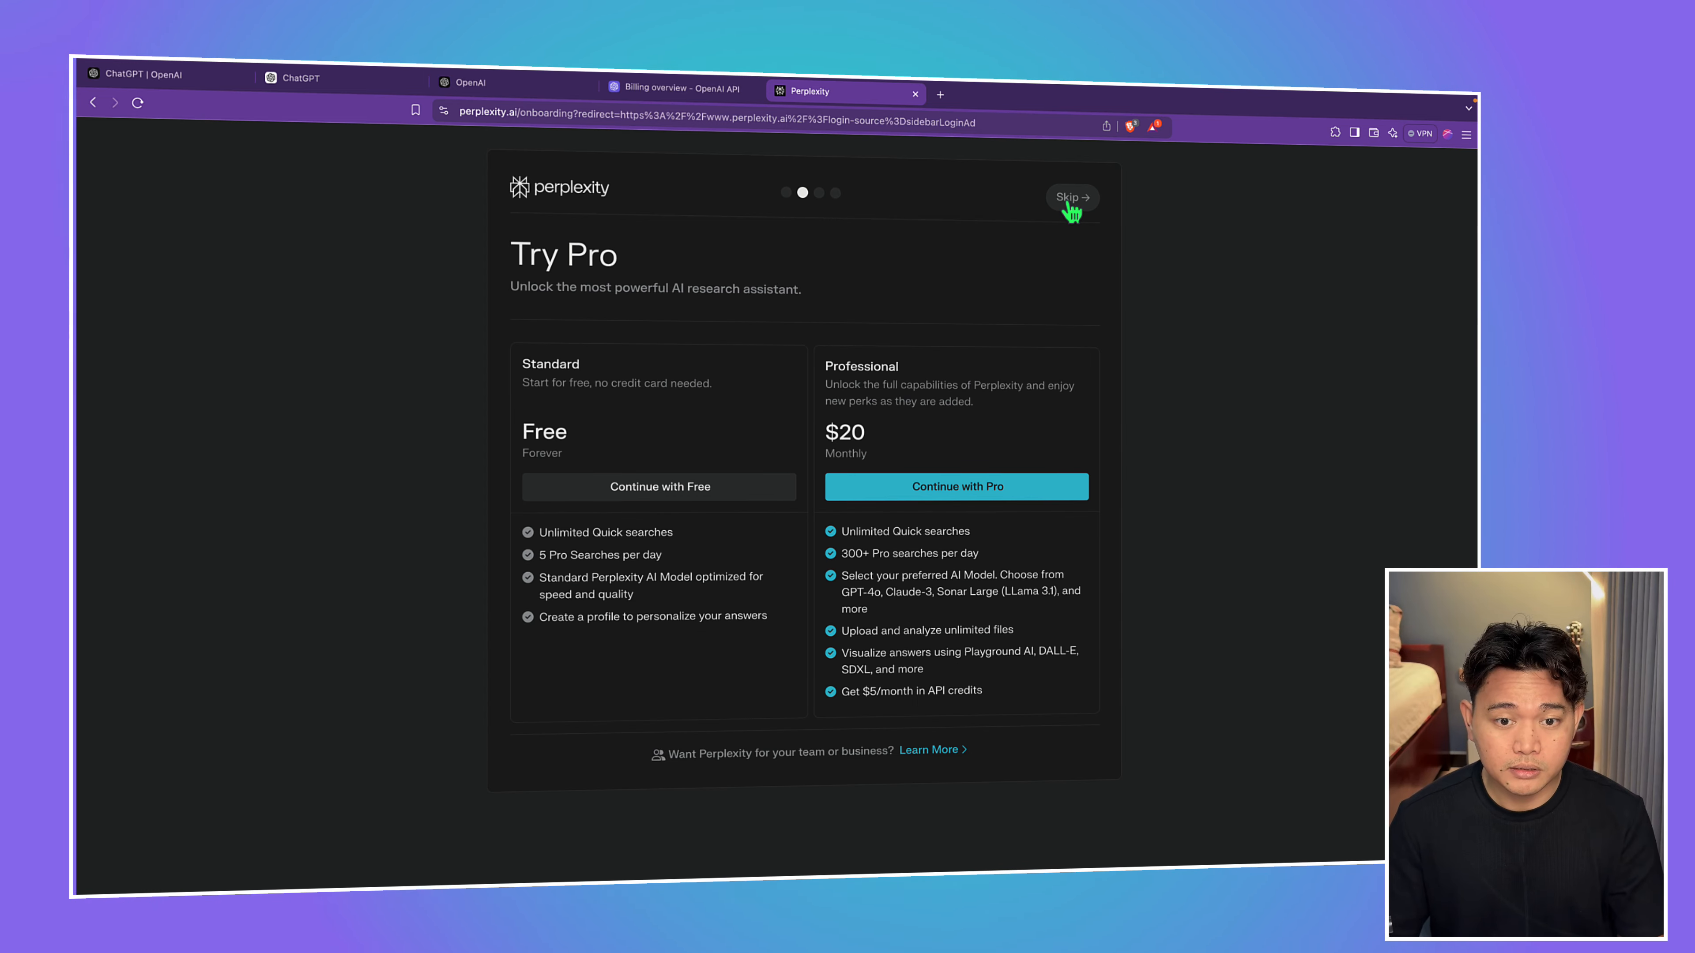
click(678, 494)
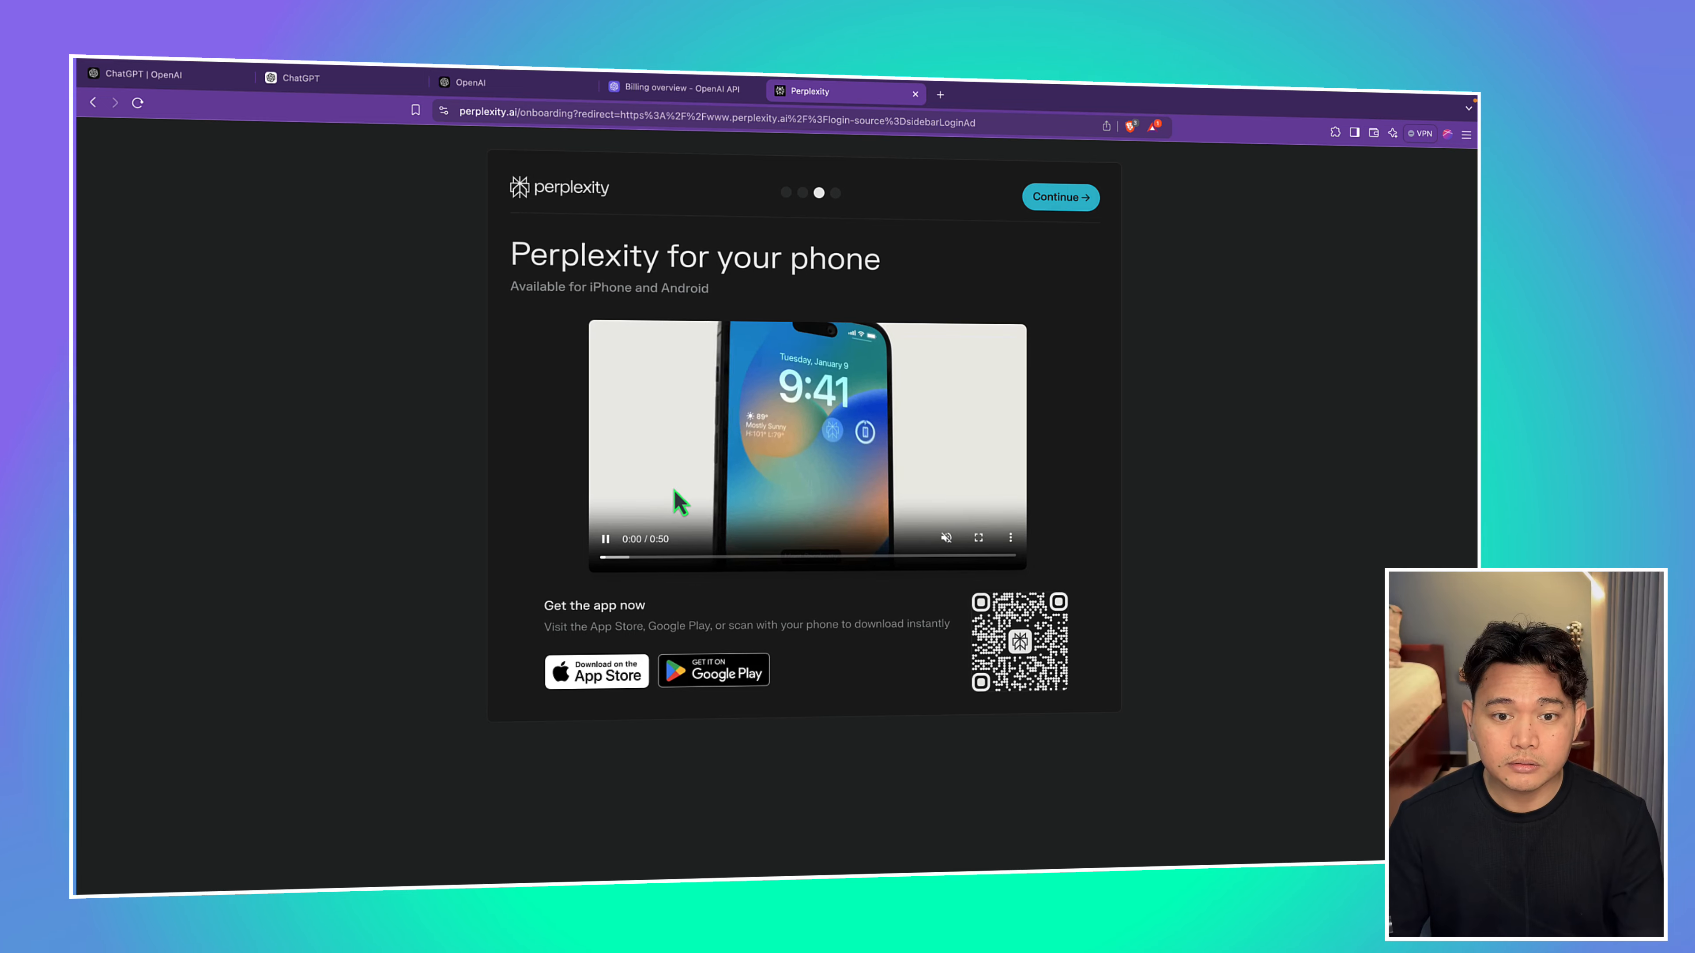
click(1061, 205)
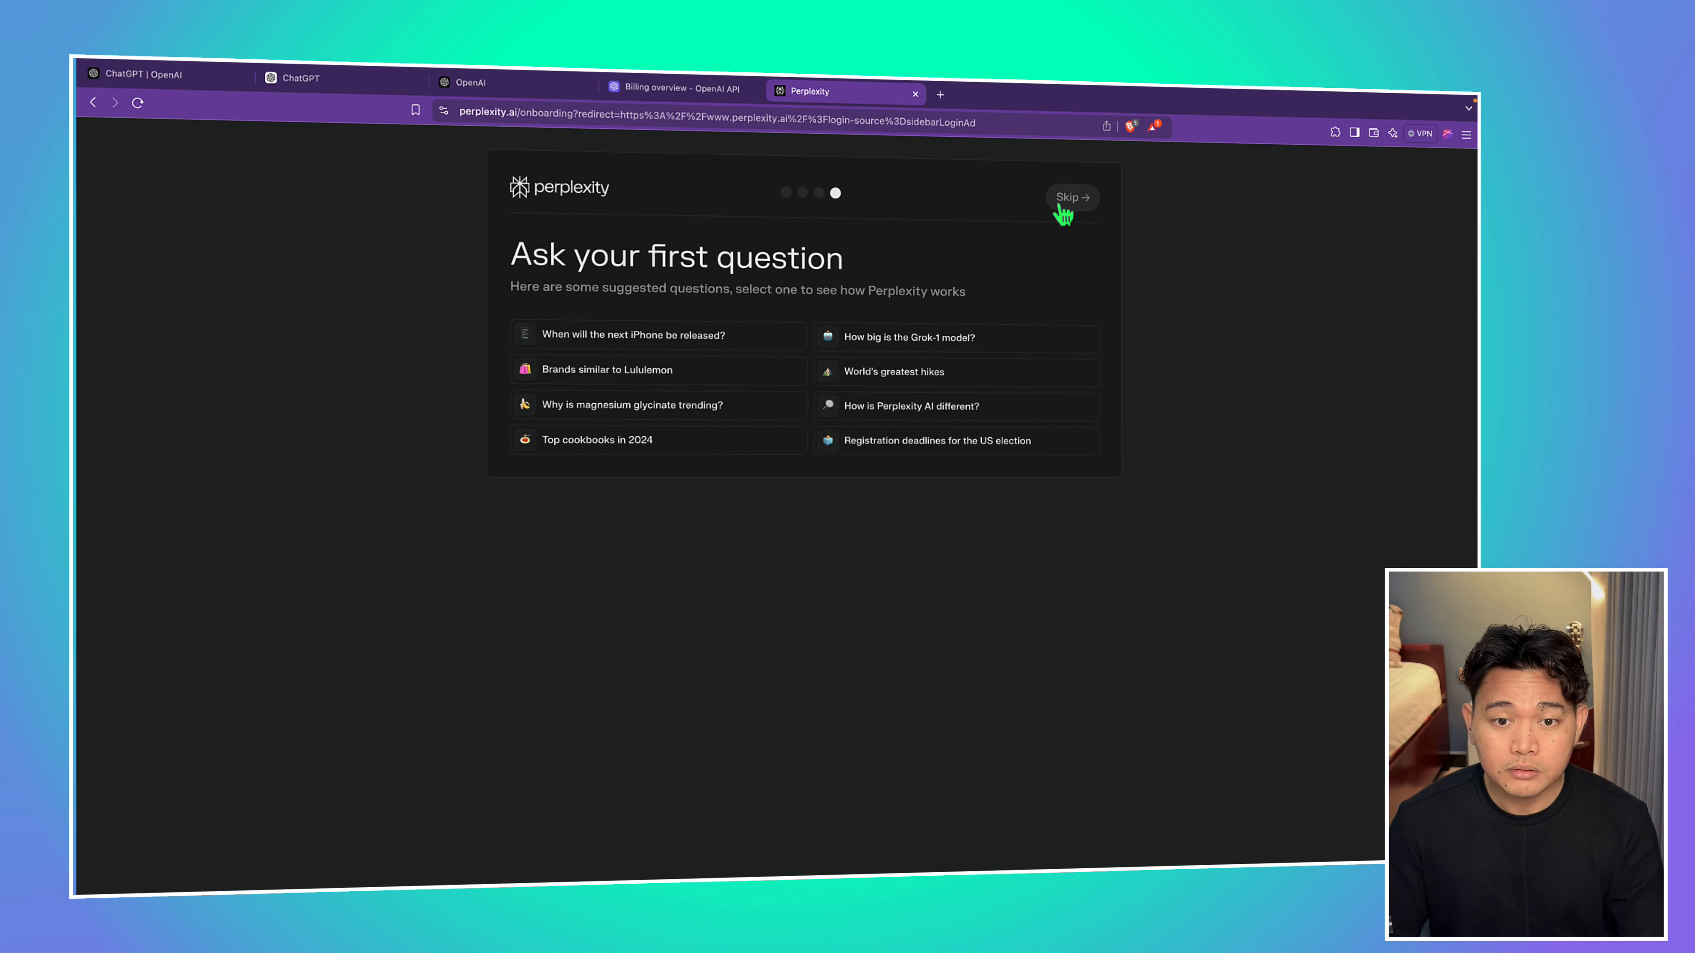
click(1062, 211)
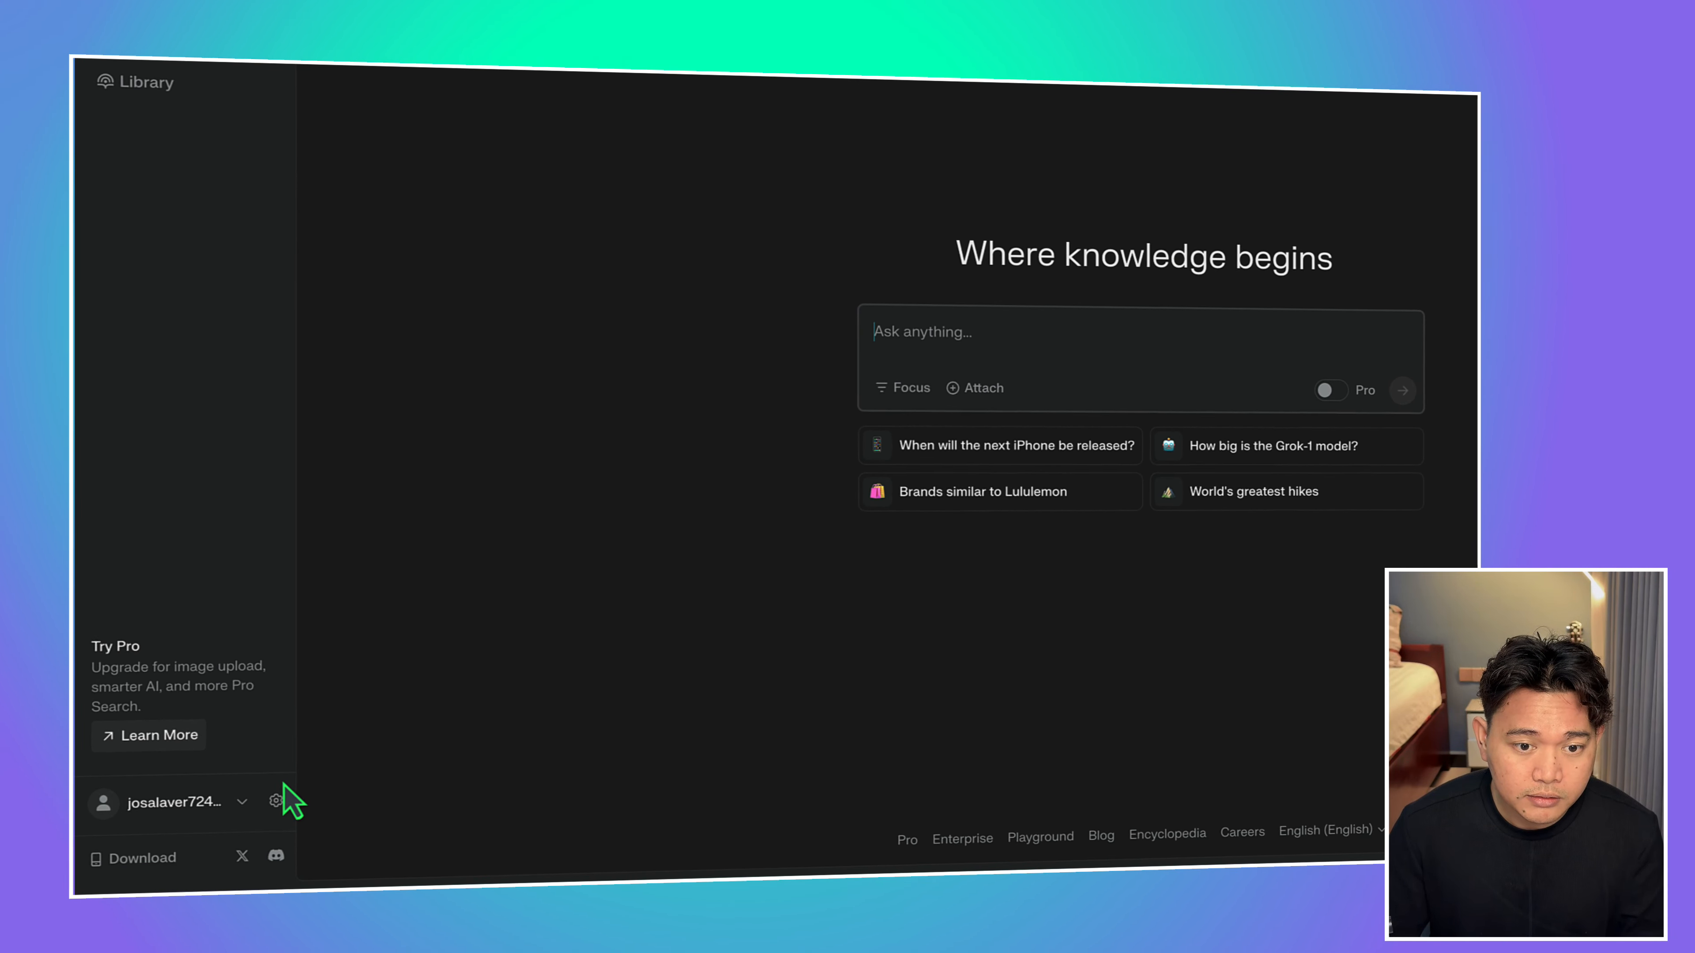
- Go to Perplexity's API settings and start the payment setup
click(275, 801)
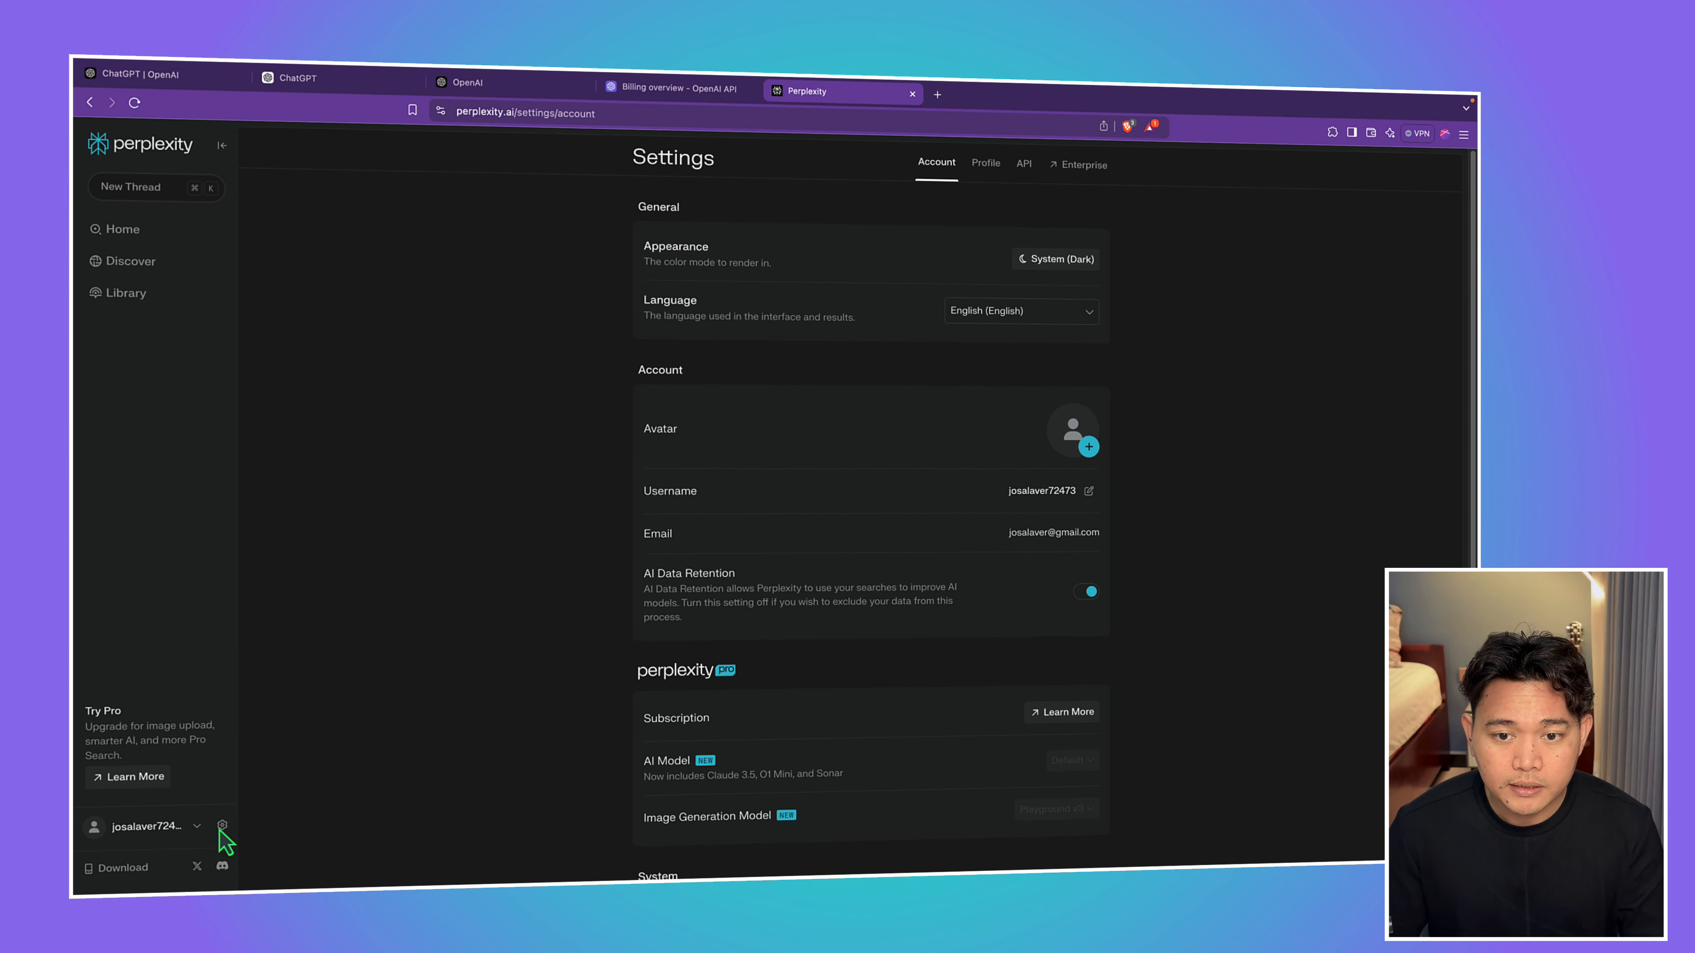
click(1023, 164)
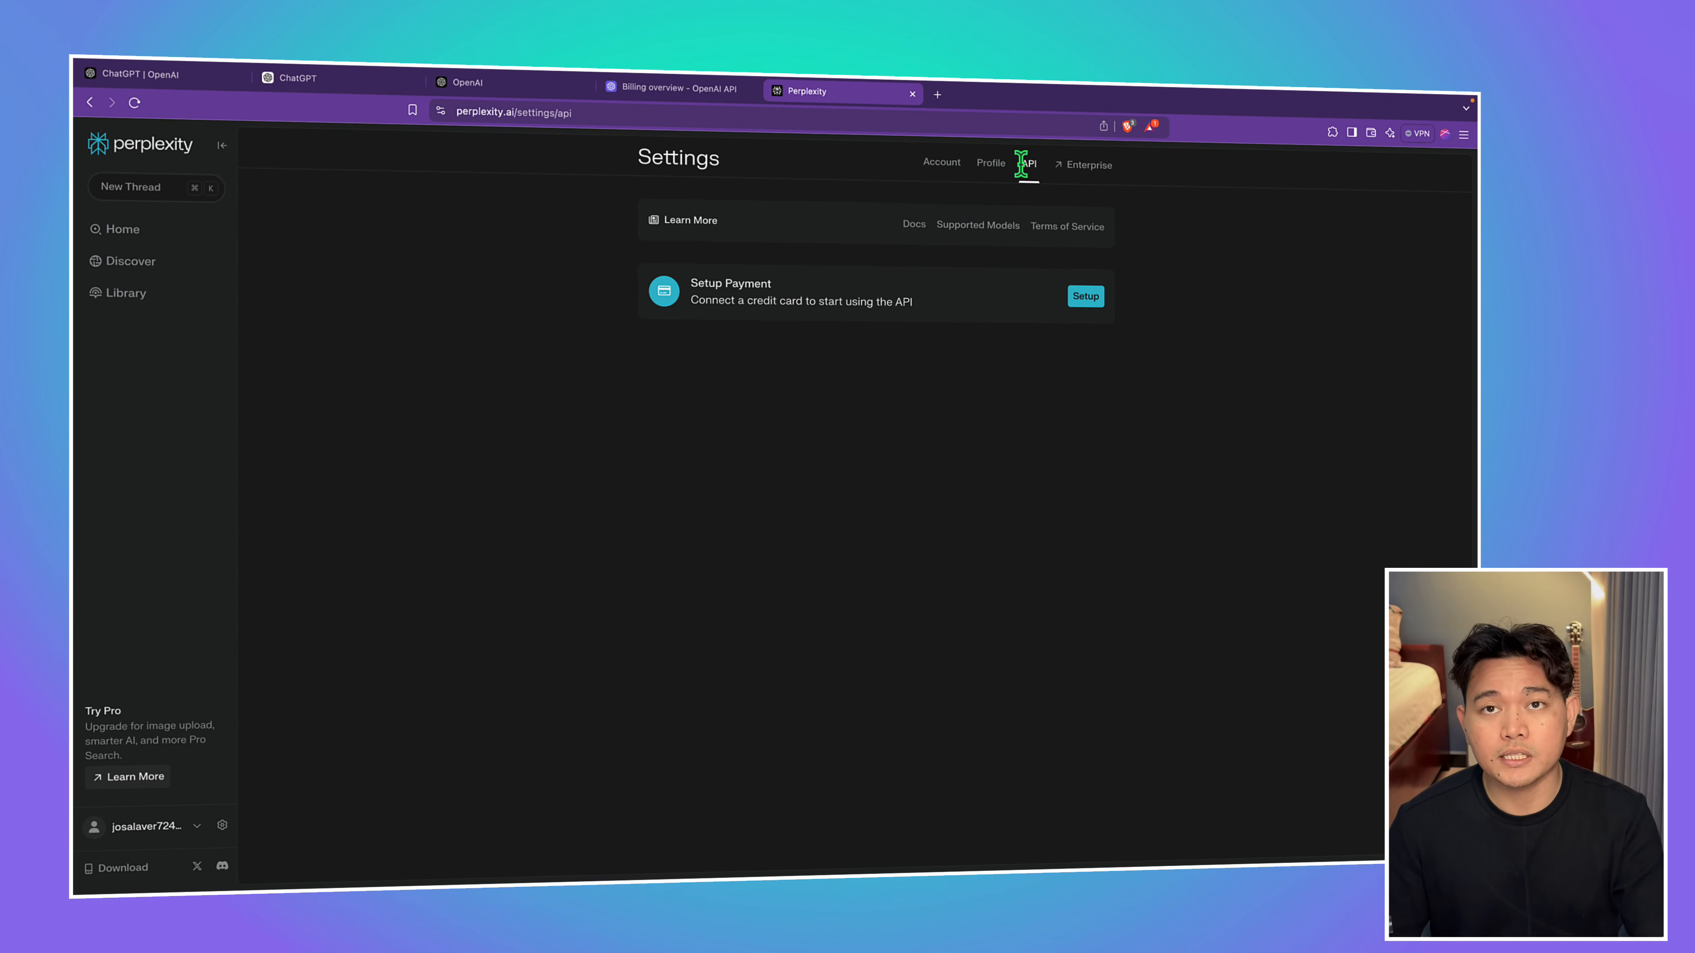
click(1088, 299)
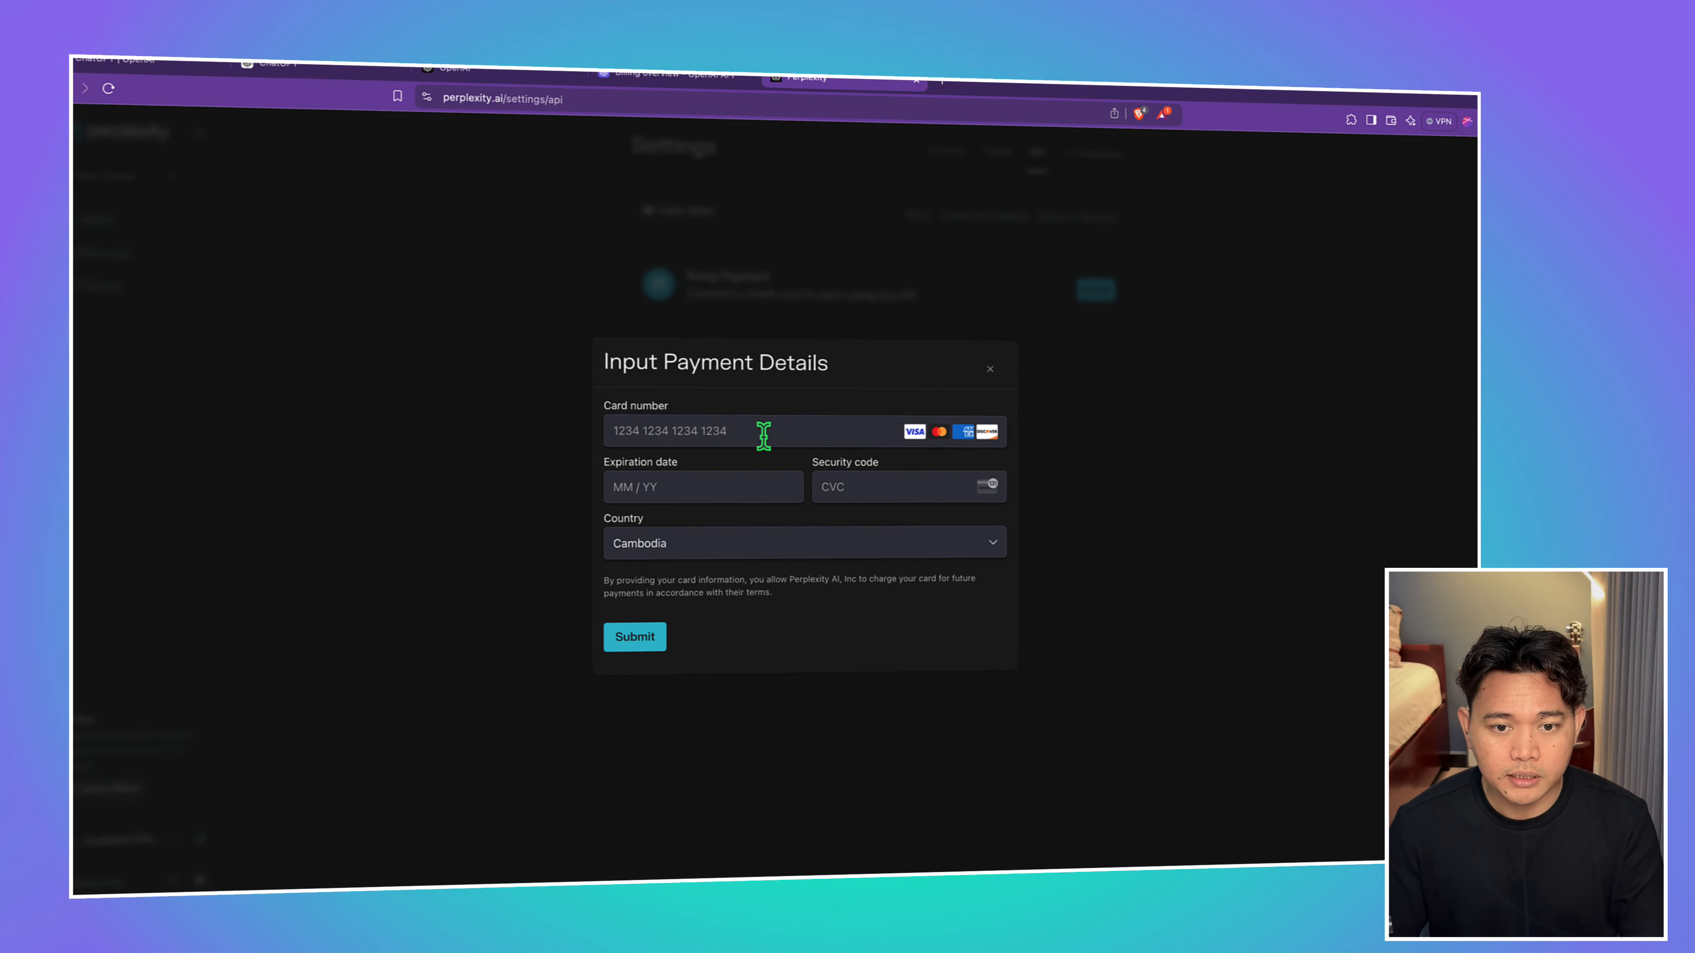
- Enter the card number, expiry date and security code, then submit the card
click(623, 419)
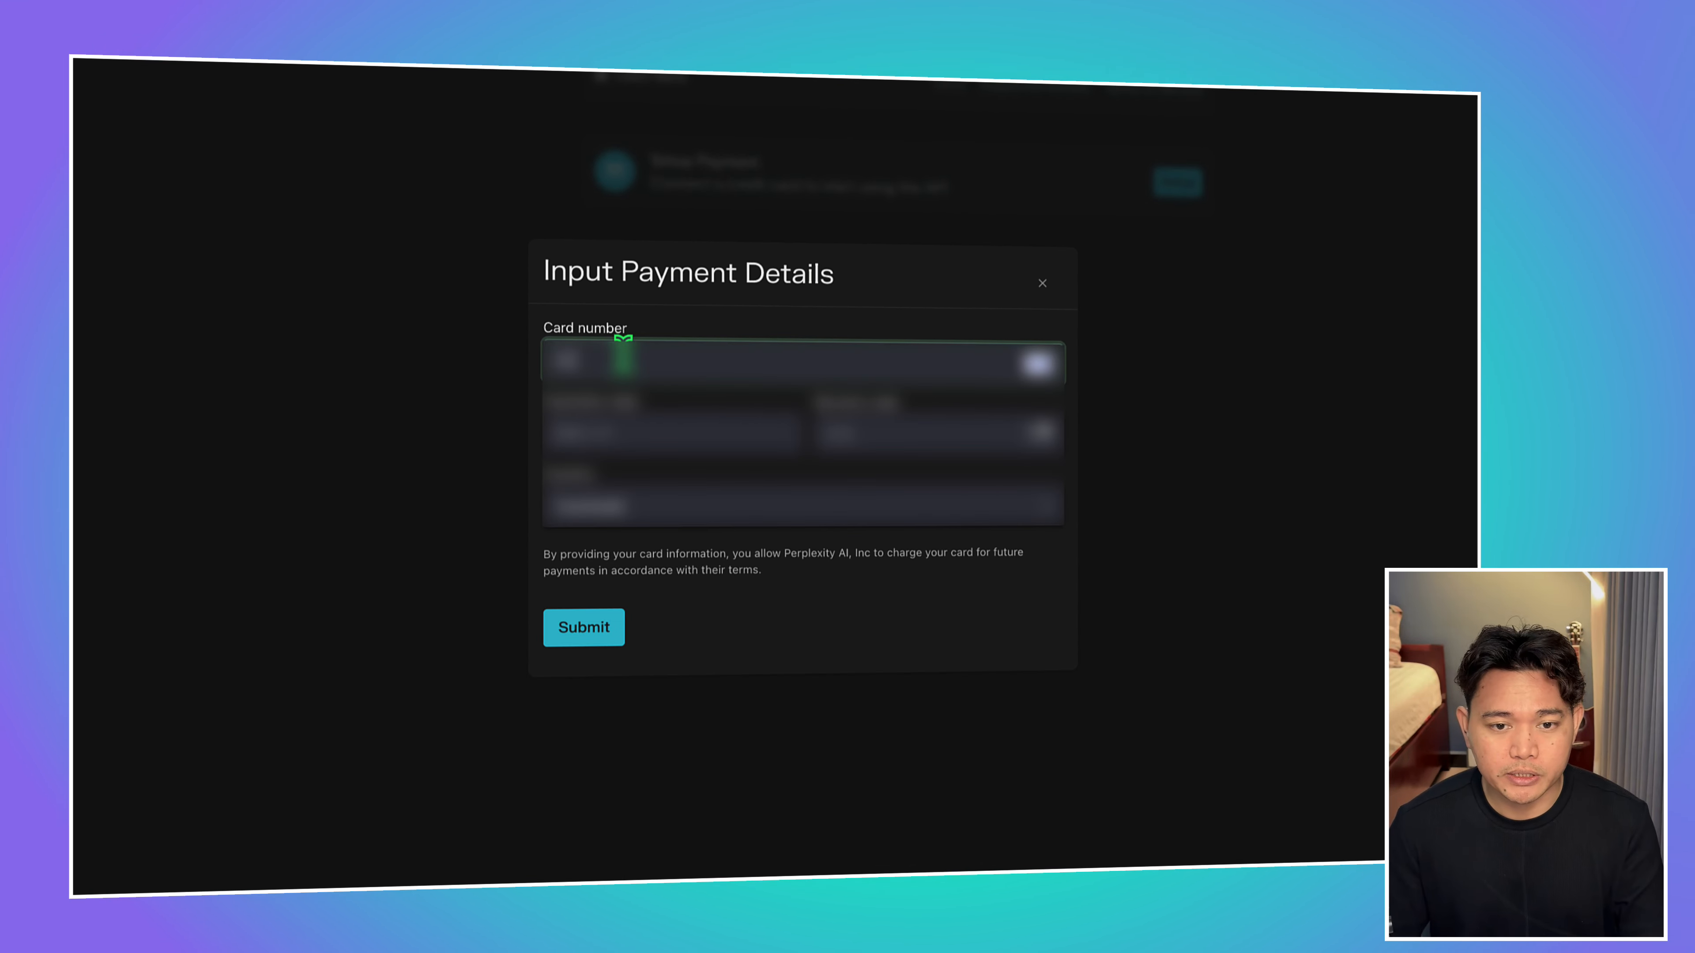
click(603, 430)
text(####)
click(872, 434)
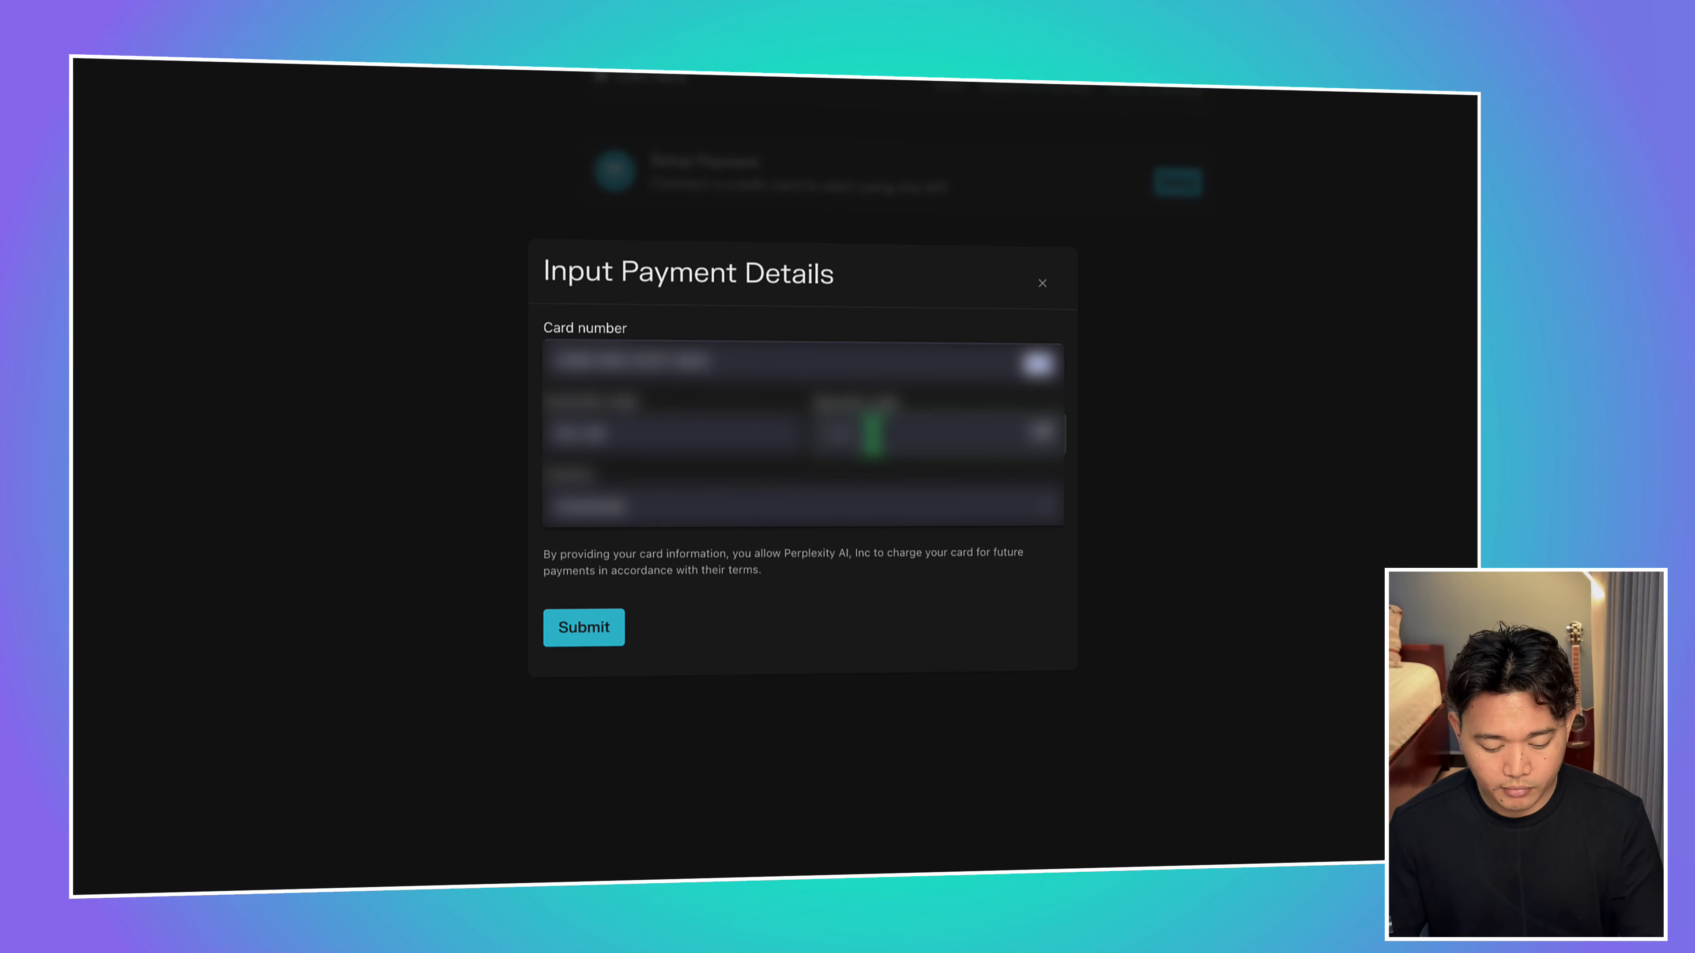
text(###)
click(617, 635)
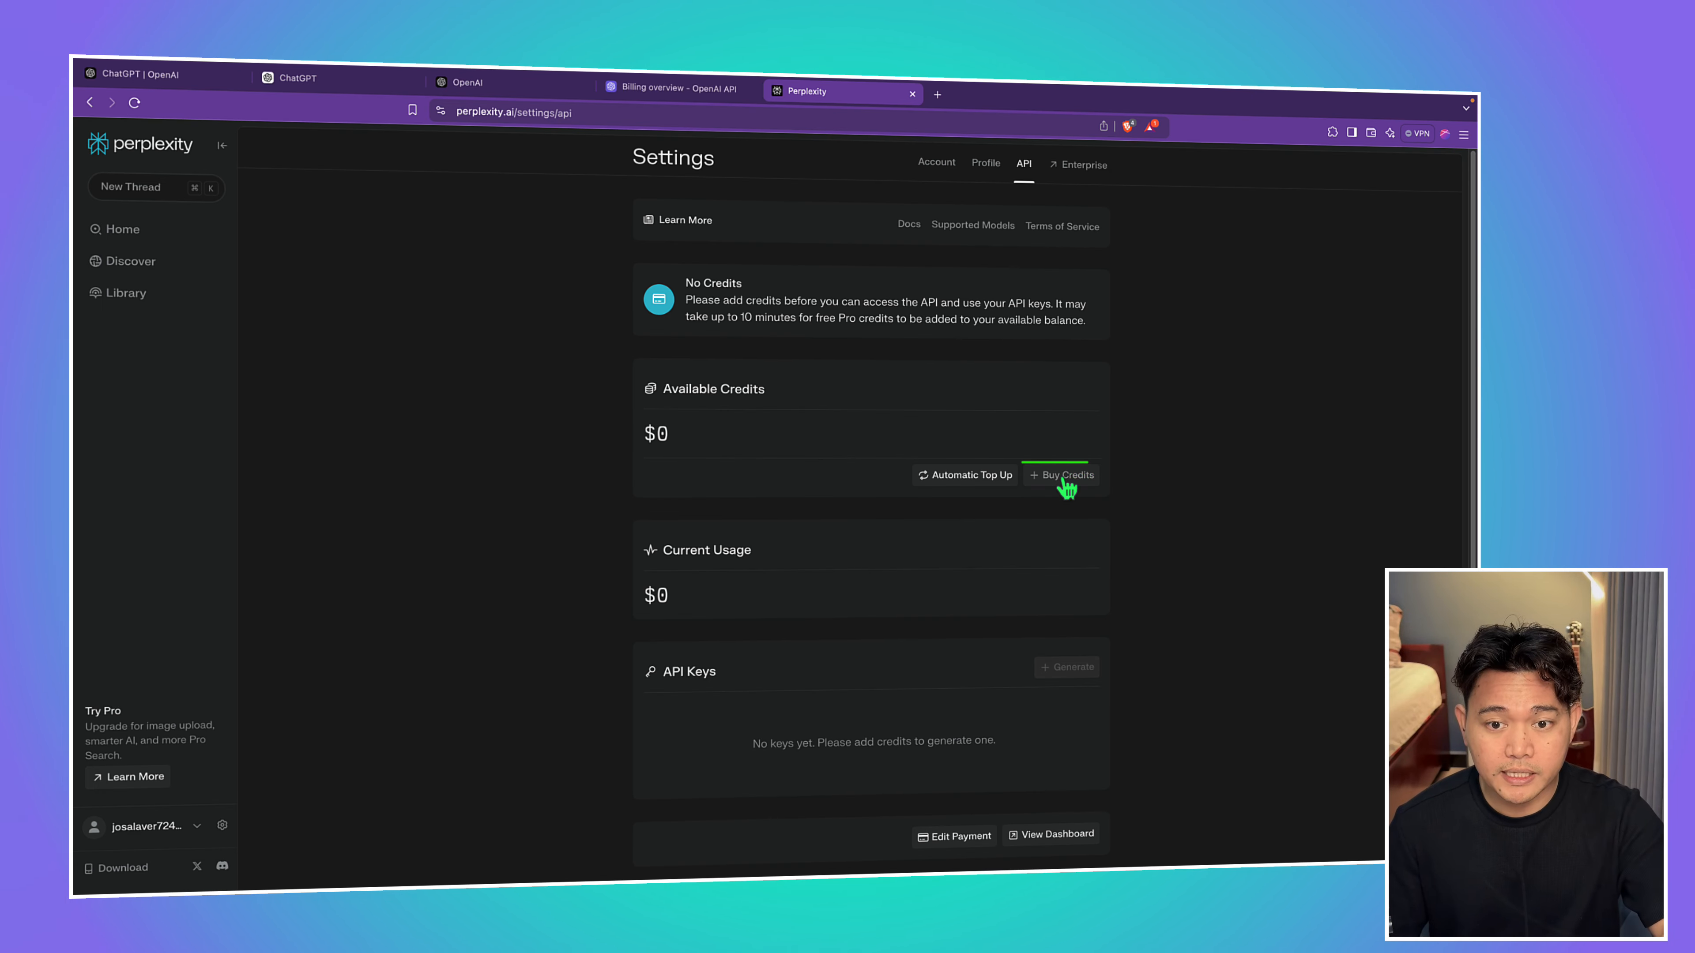
- Purchase and confirm $3 of API credits, check the $3 pending balance, and reload the page
click(1065, 475)
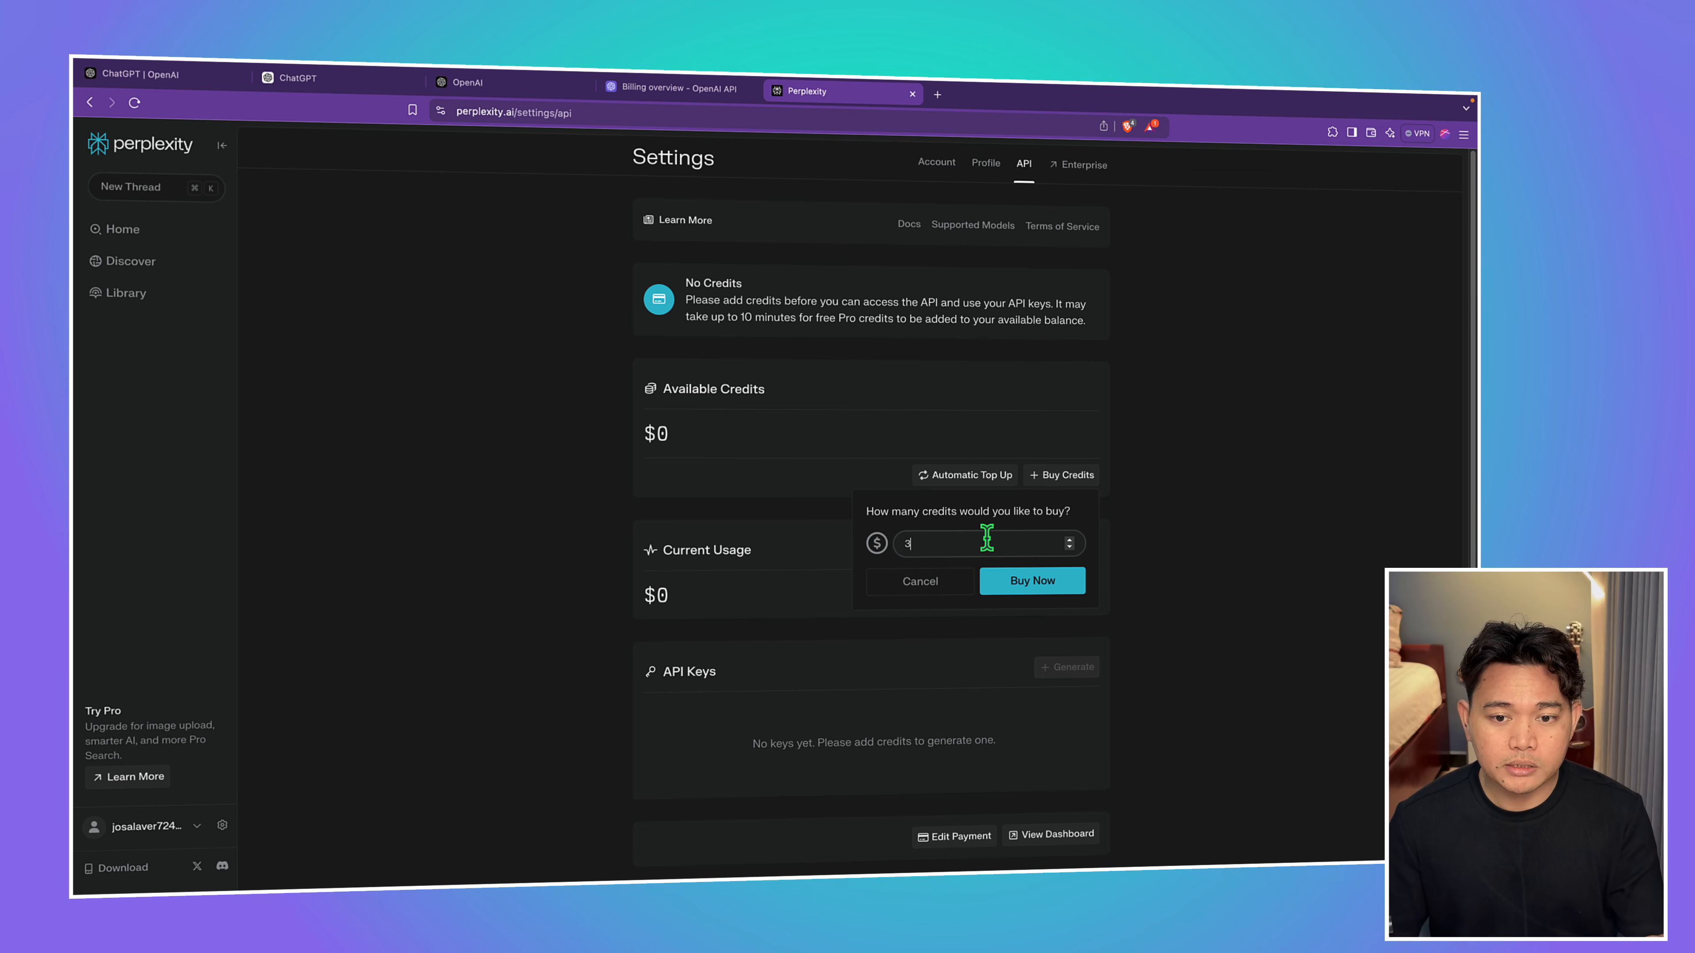
click(1034, 586)
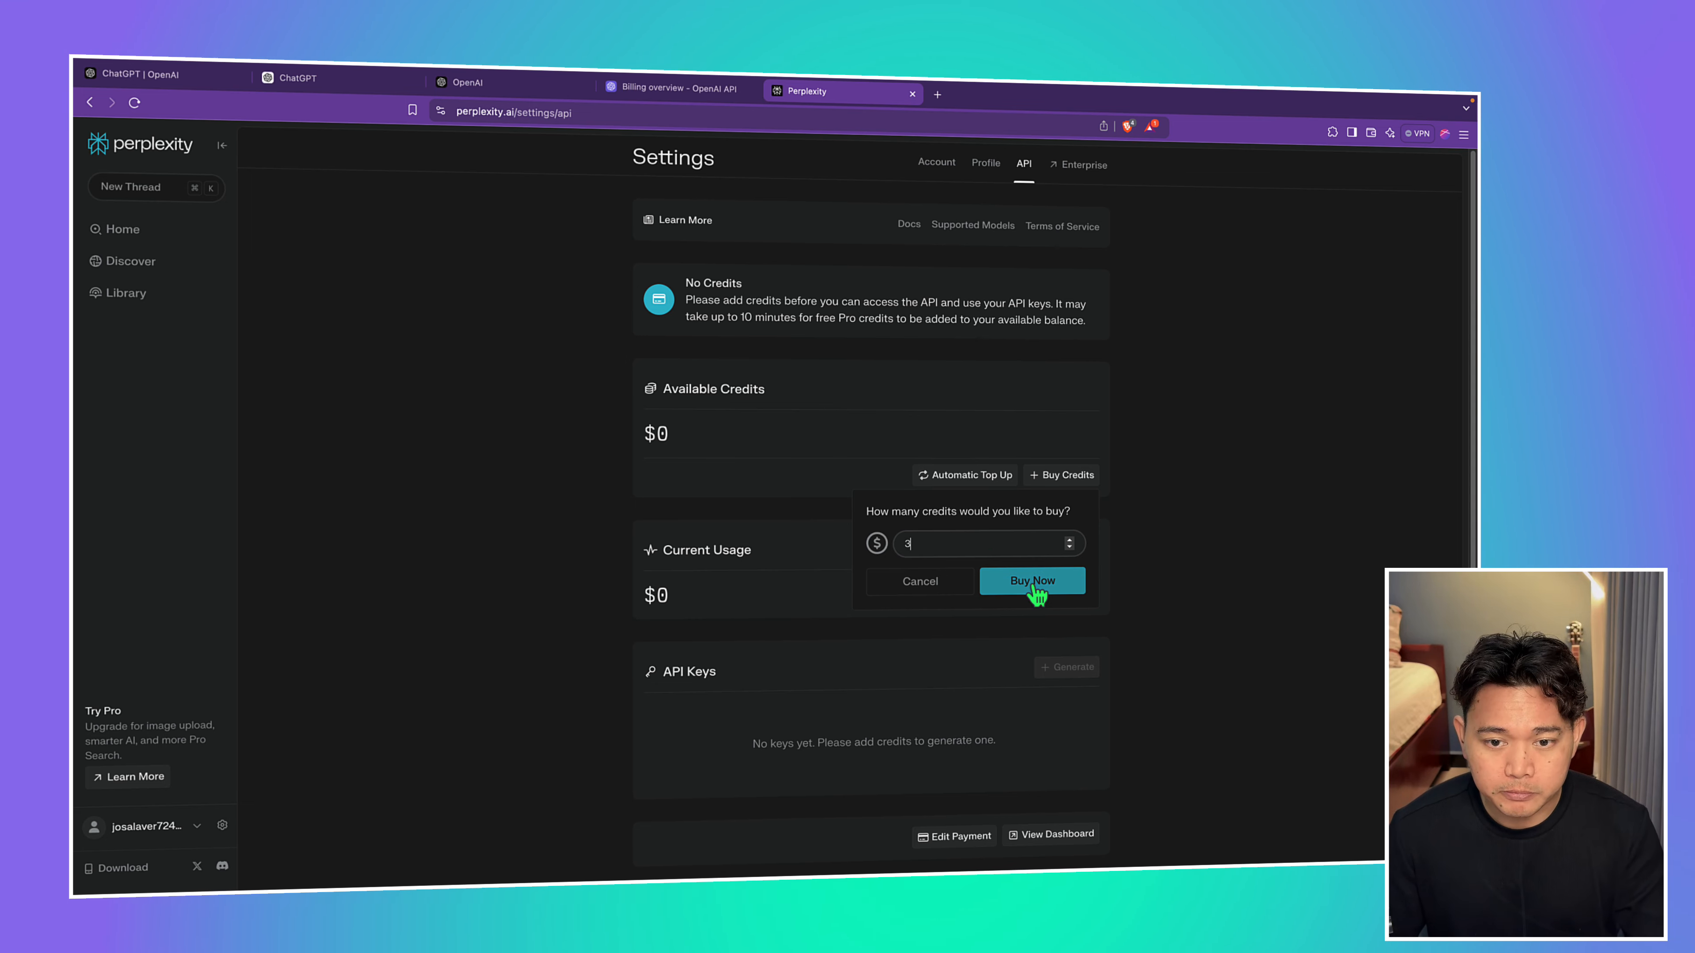
click(1034, 584)
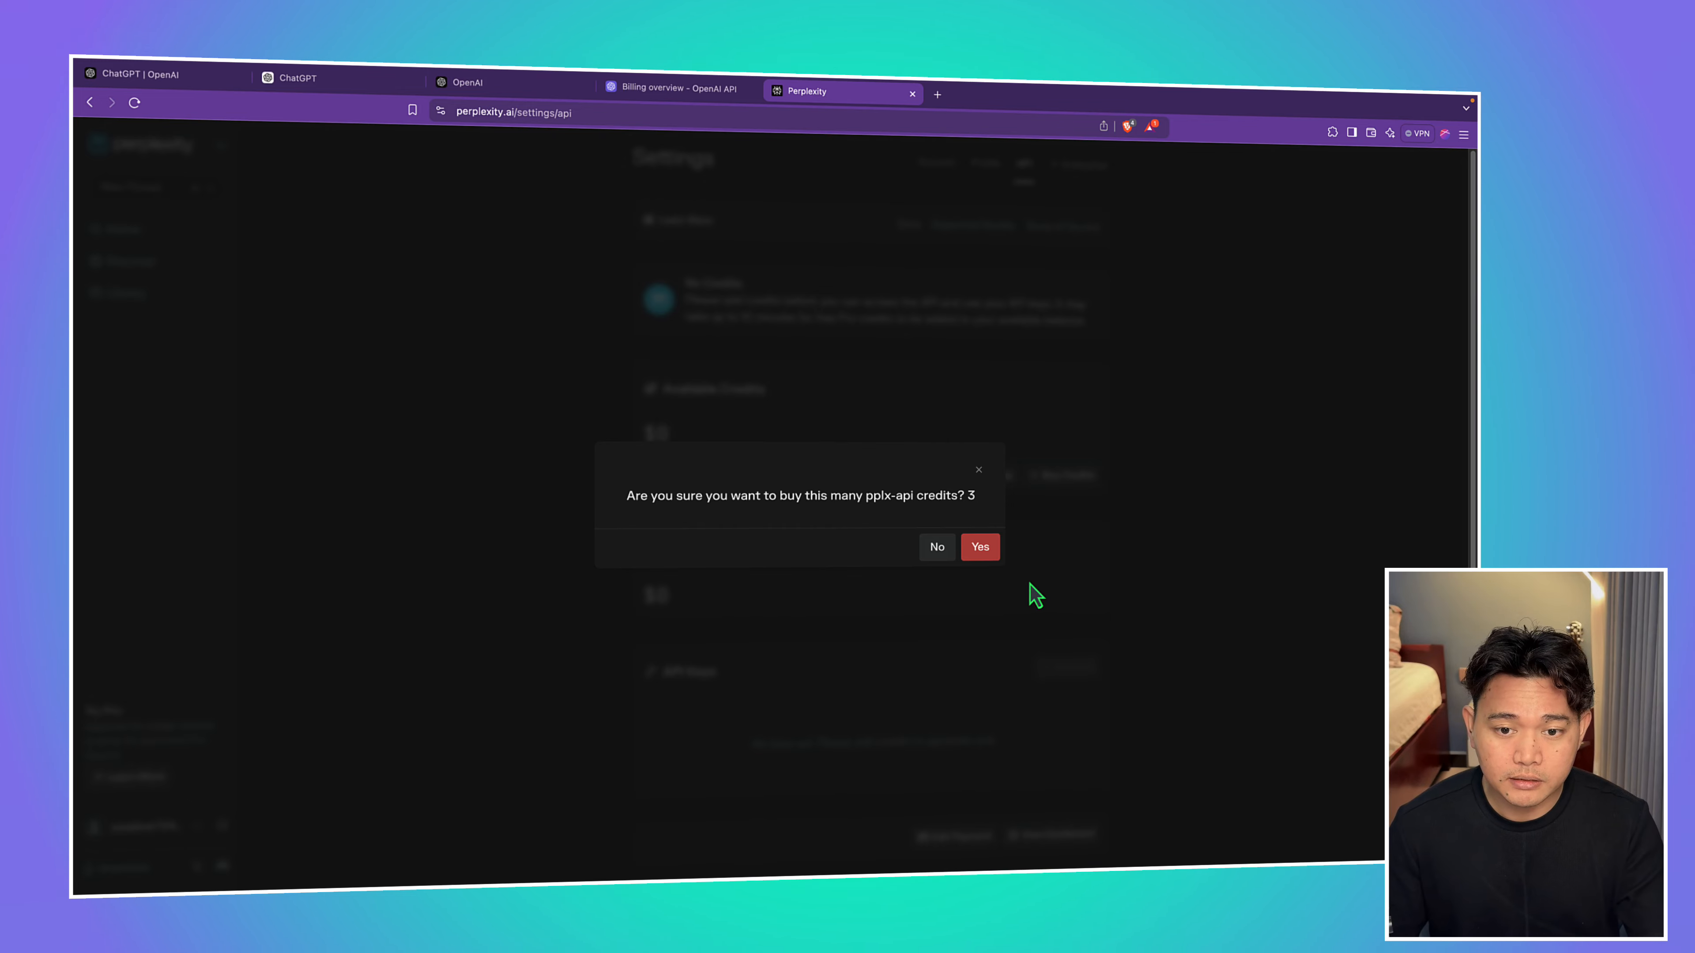
click(981, 548)
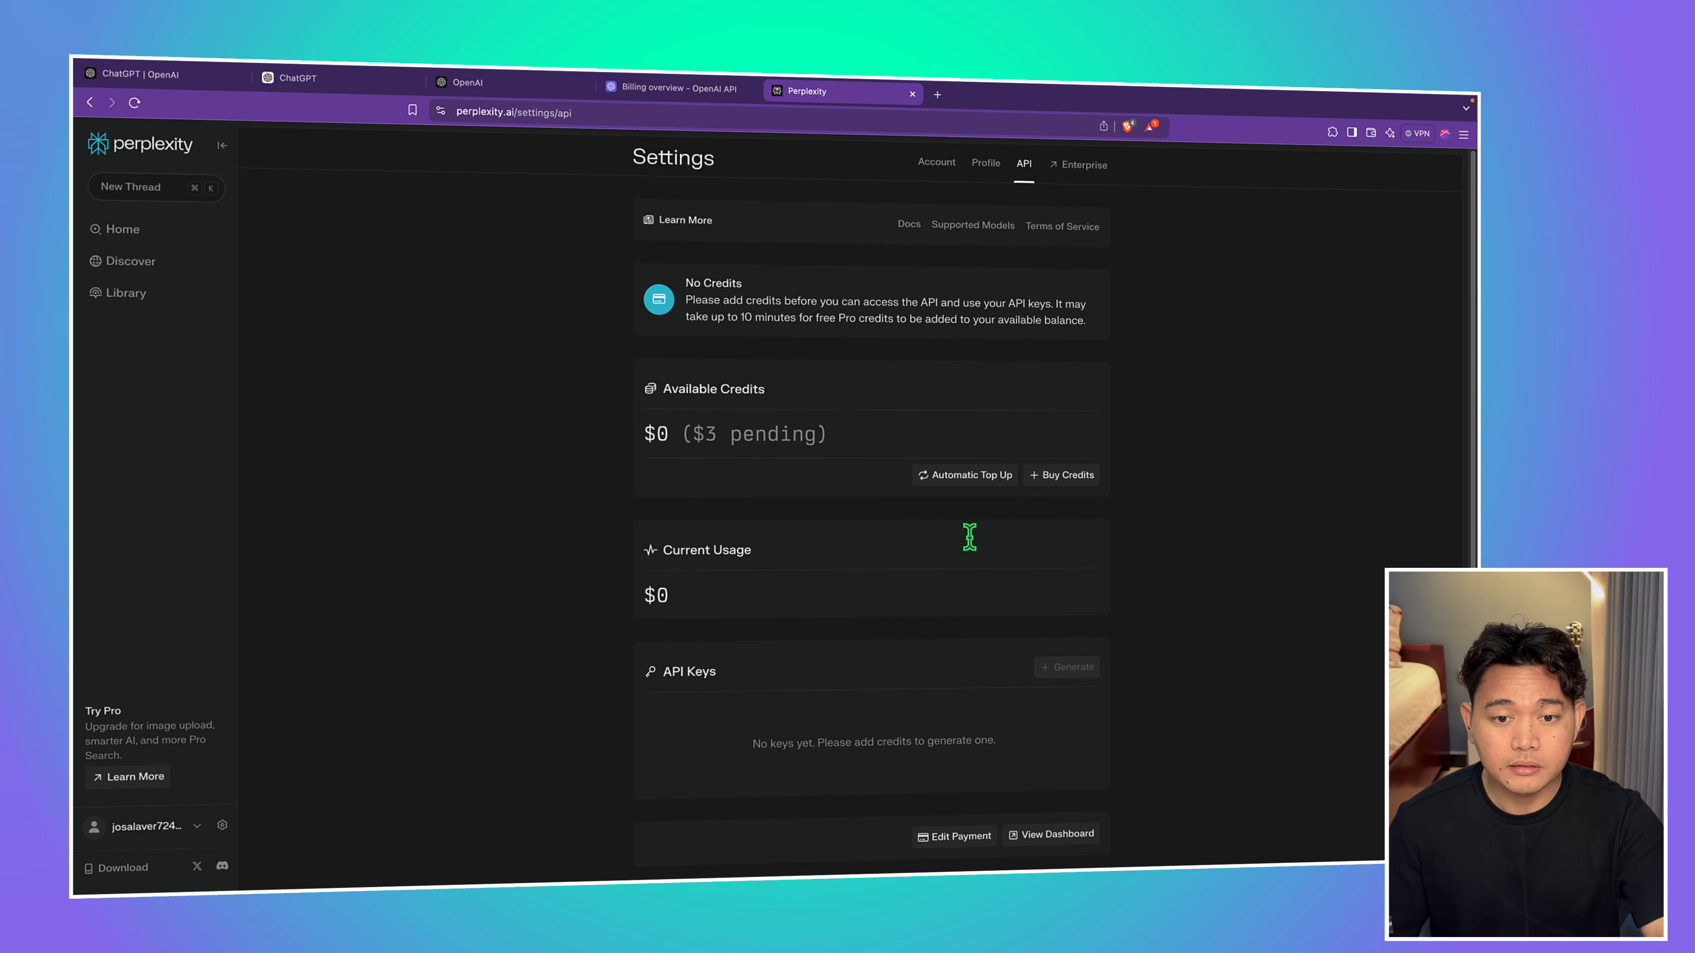
drag(828, 436, 597, 443)
key(super+r)
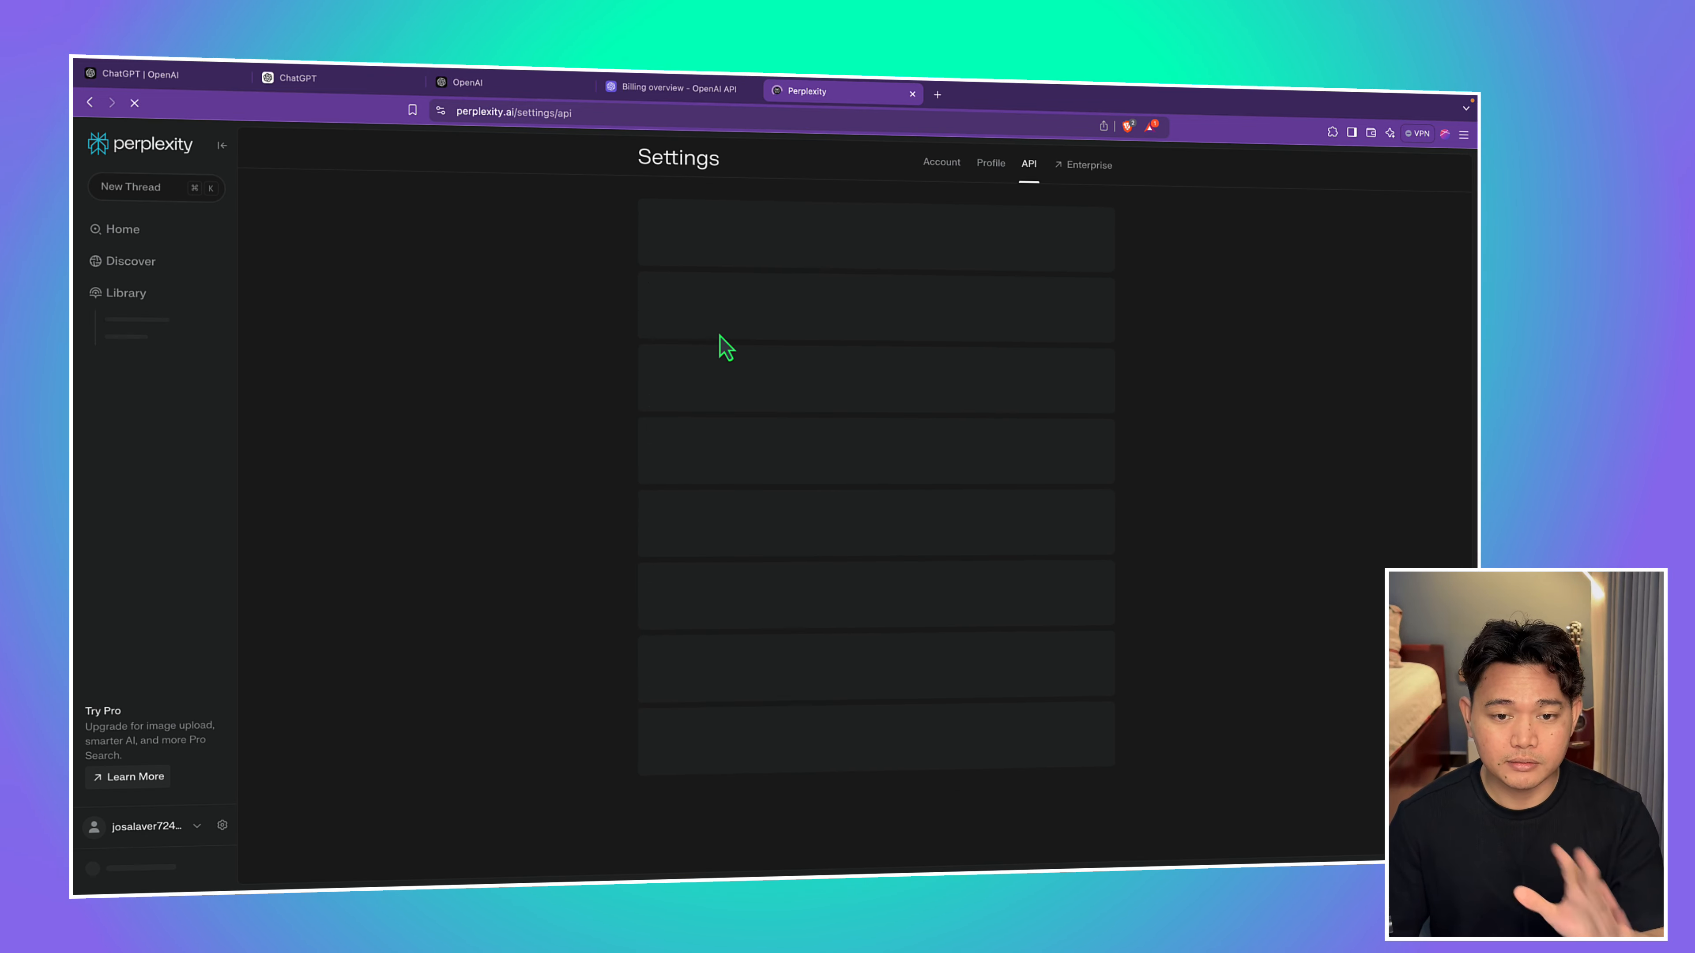
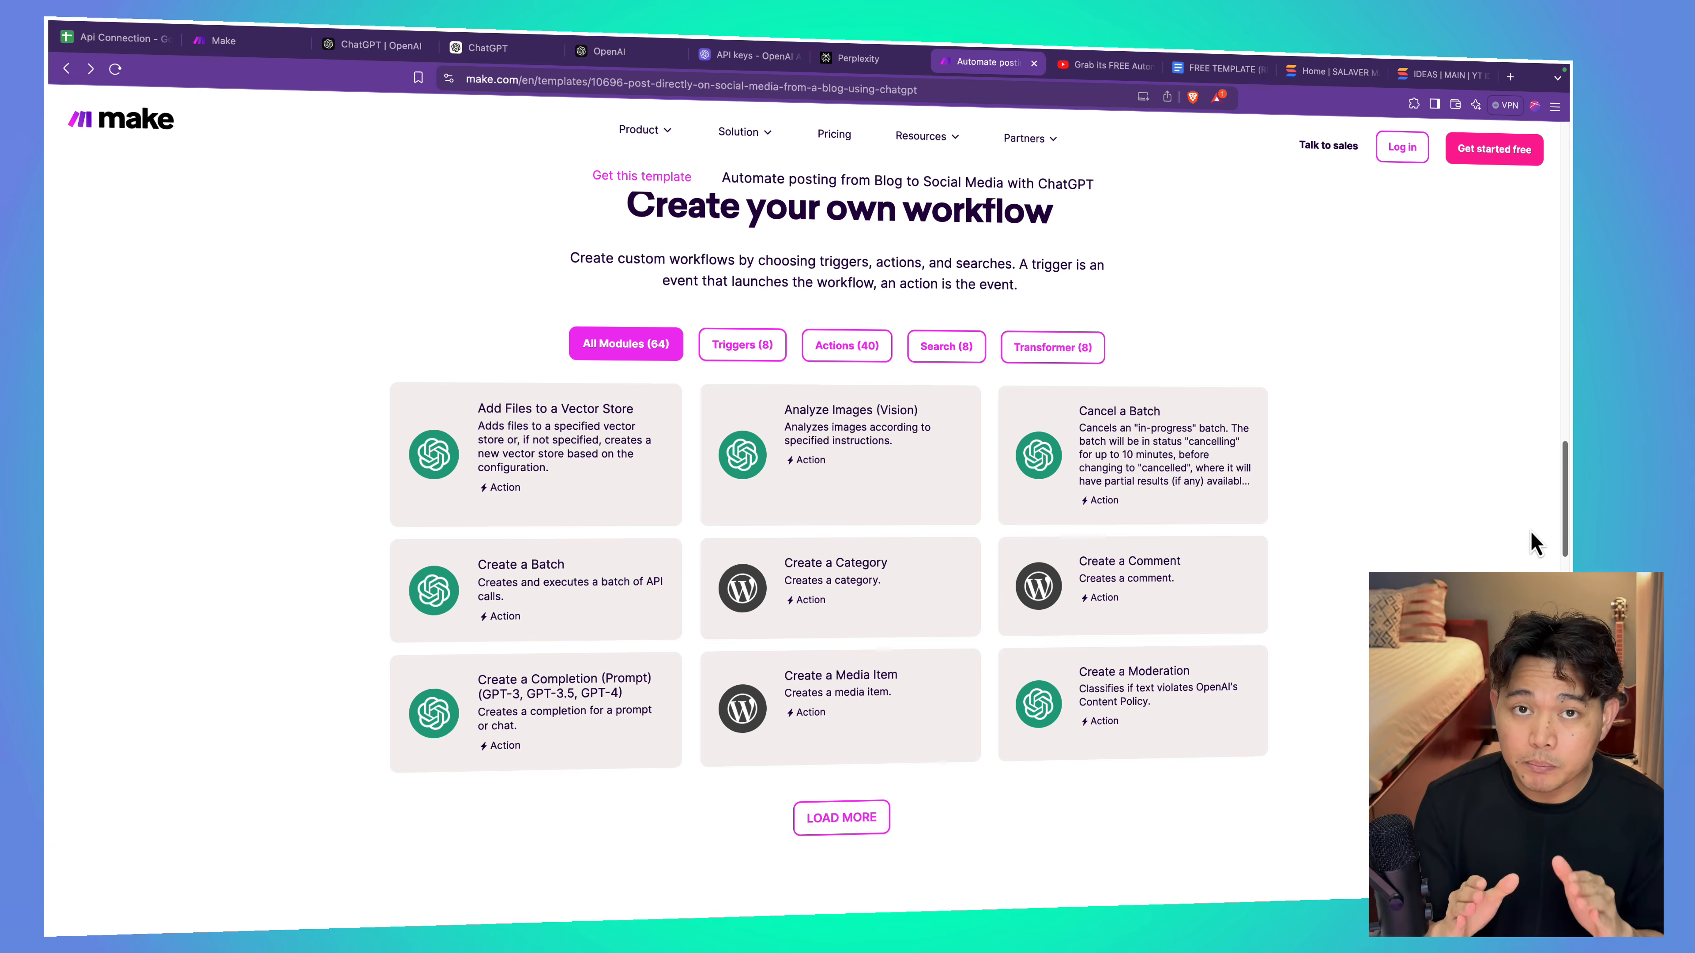
- Create a new blank scenario from the JD Marketing team dashboard
scroll(1531, 534, up, 1)
scroll(1532, 534, down, 10)
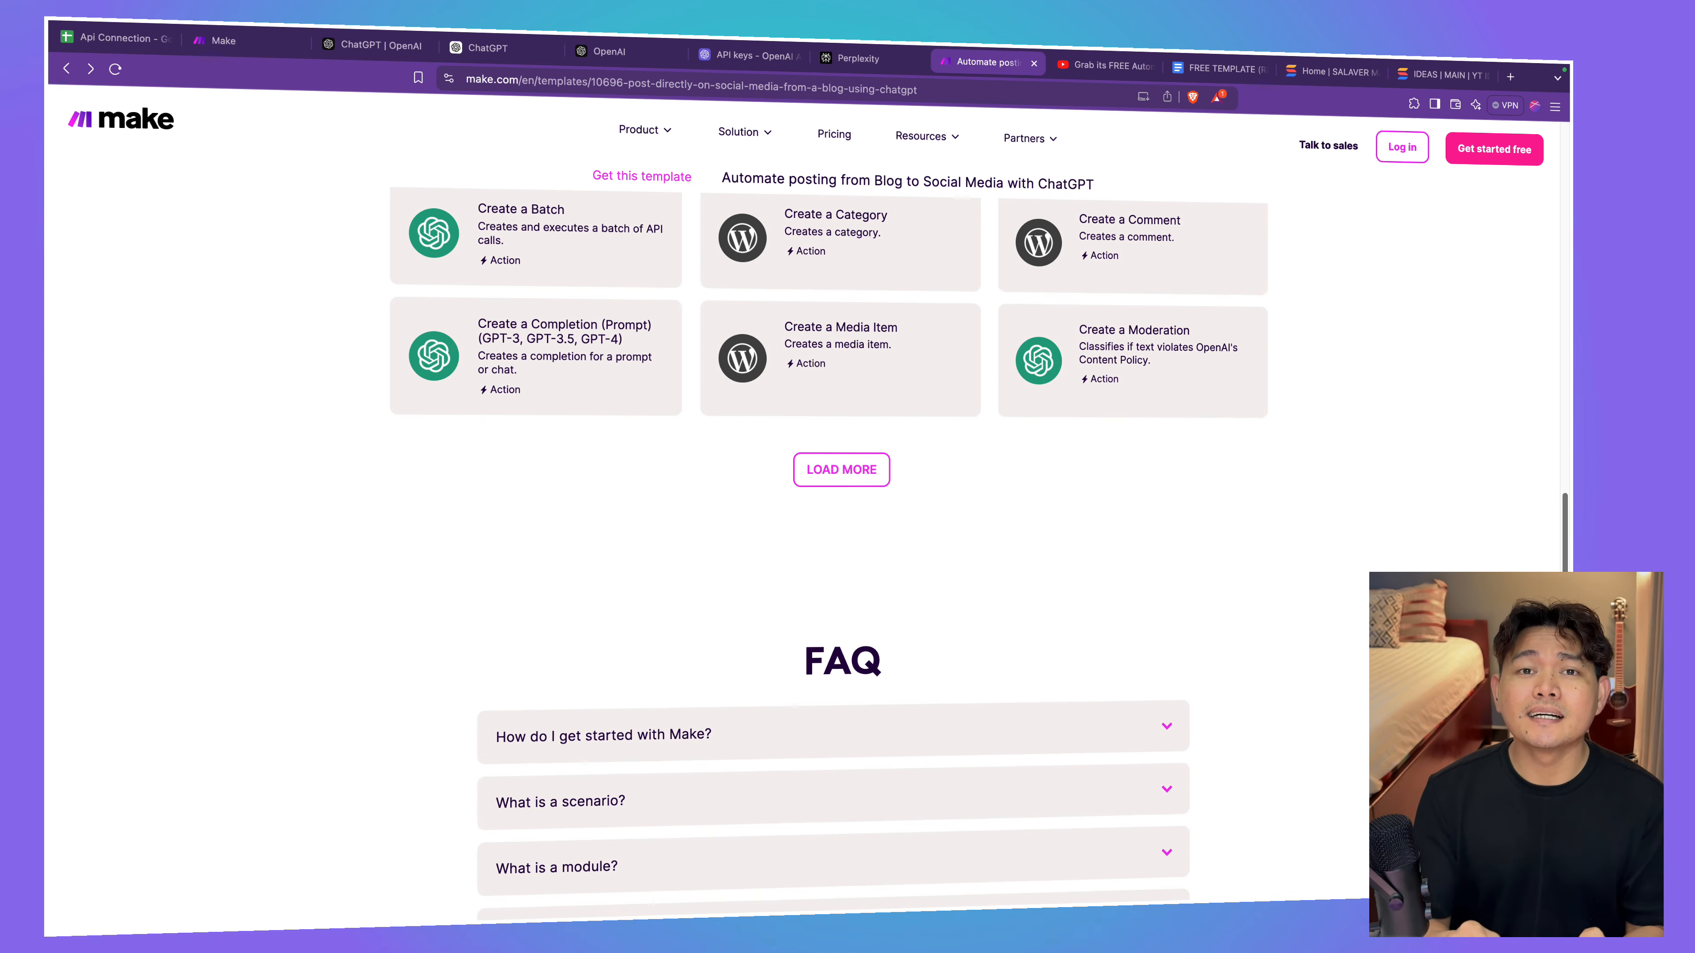
scroll(1532, 534, up, 2)
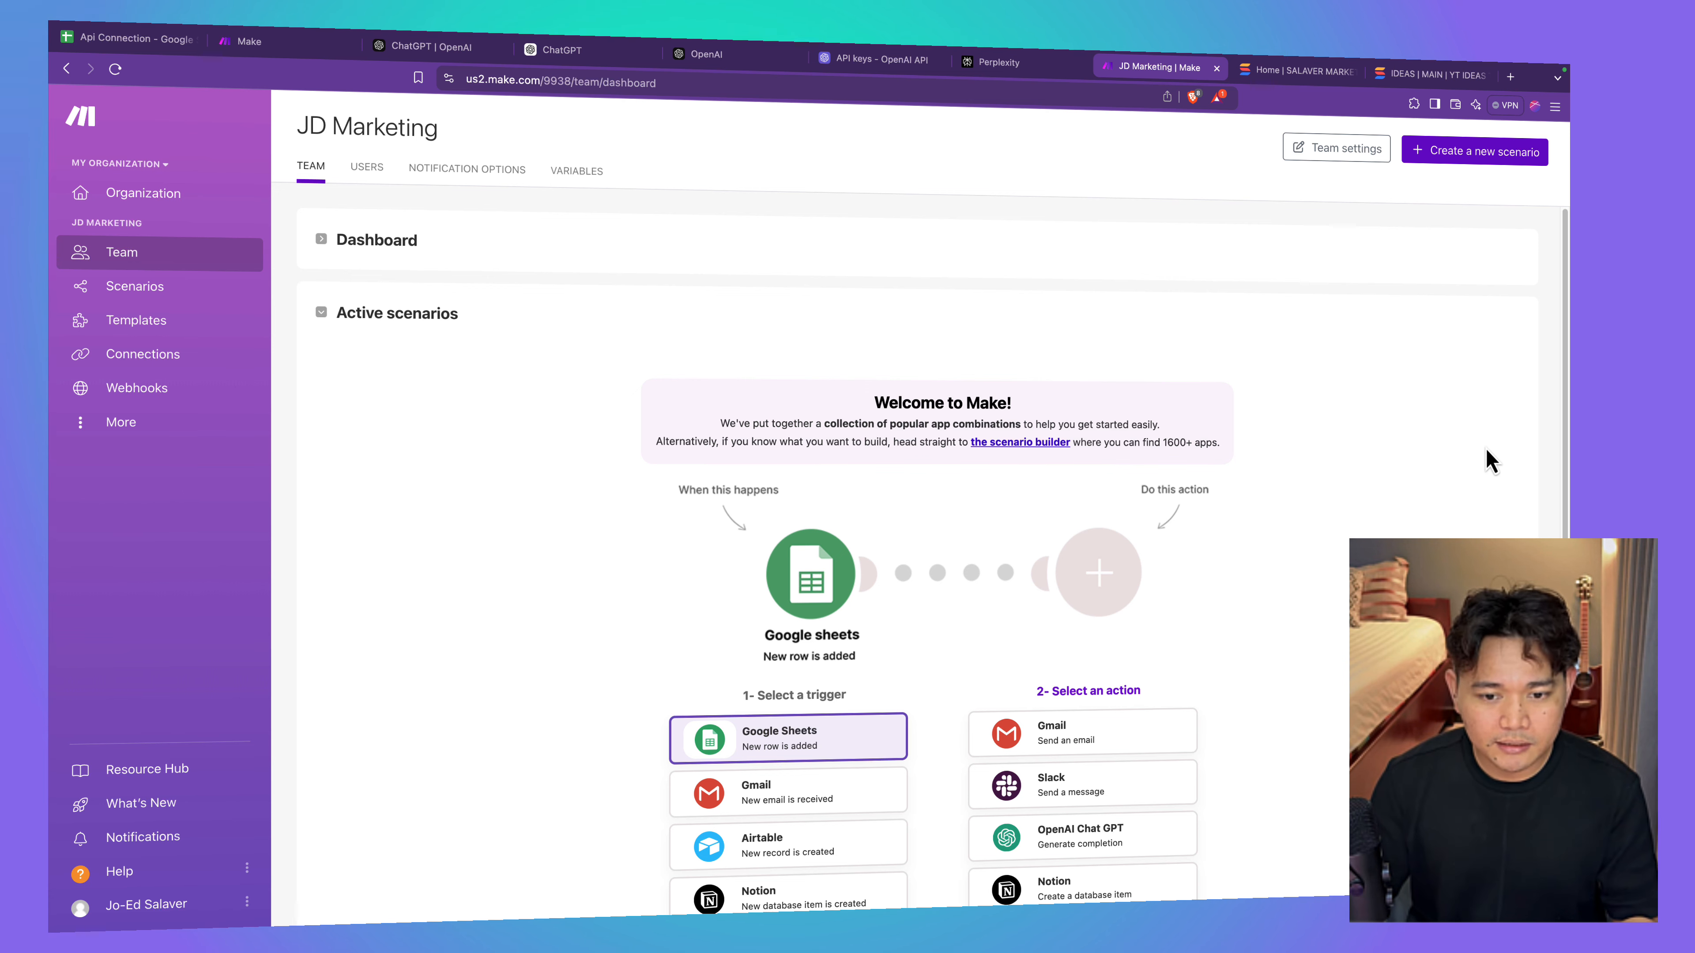
click(1494, 153)
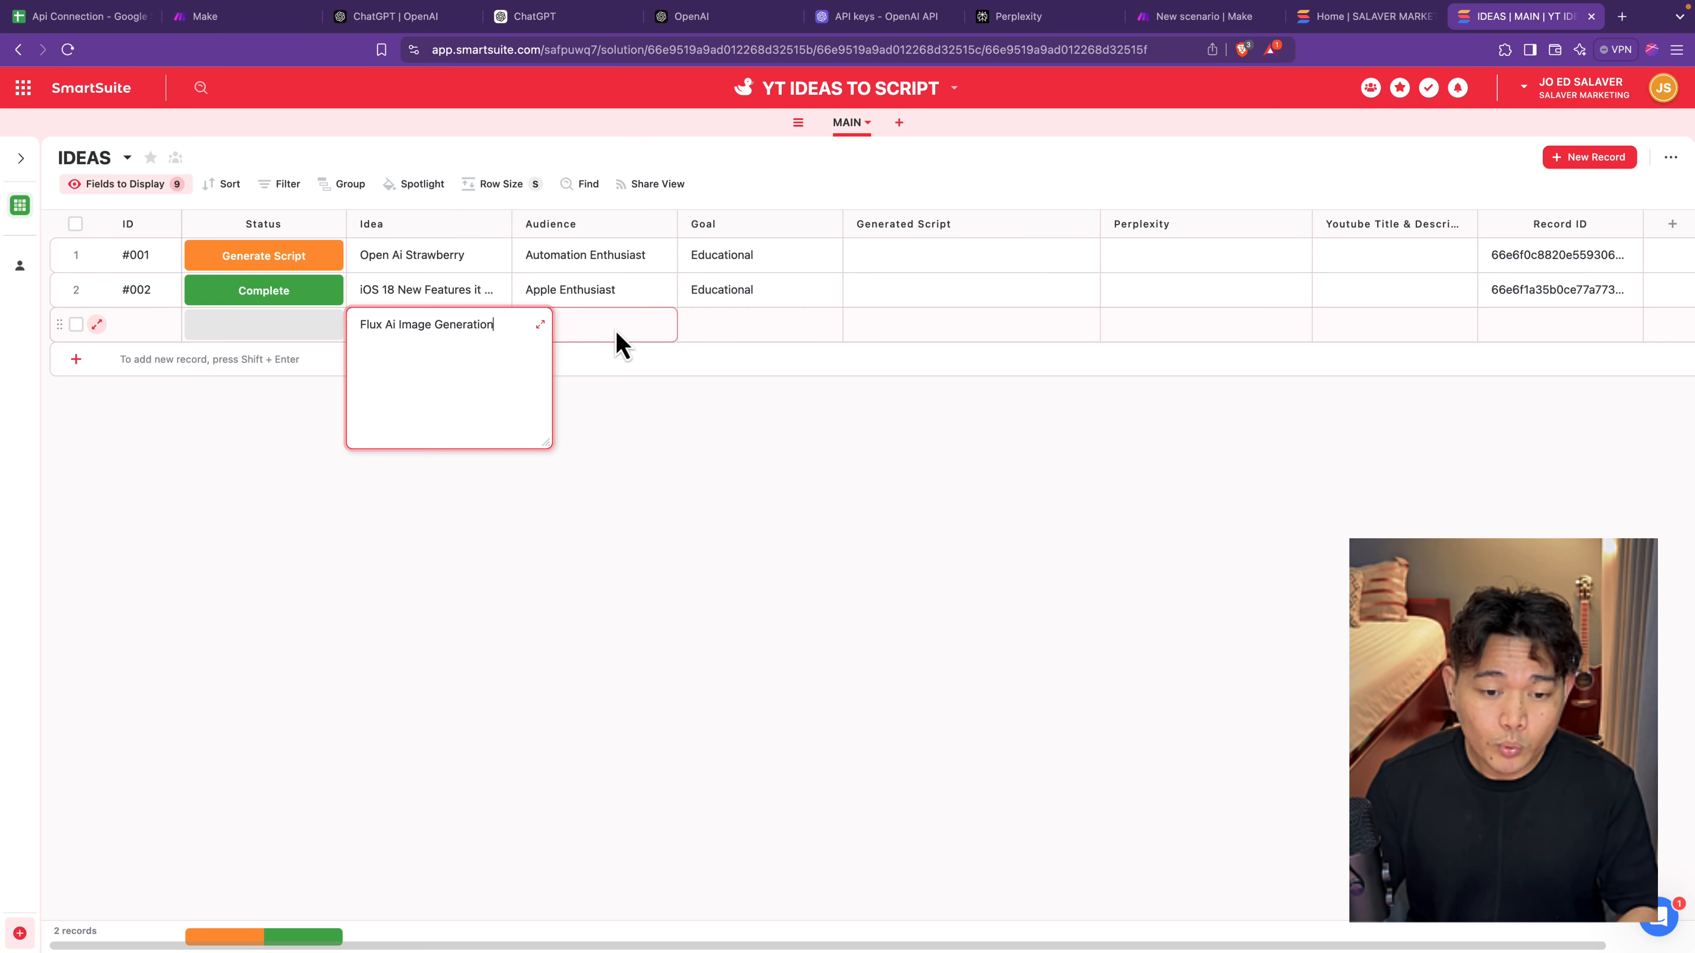
- Fill the Flux Ai Image Generation row: audience Graphic Designers, goal Educational, status Generate Script
click(617, 326)
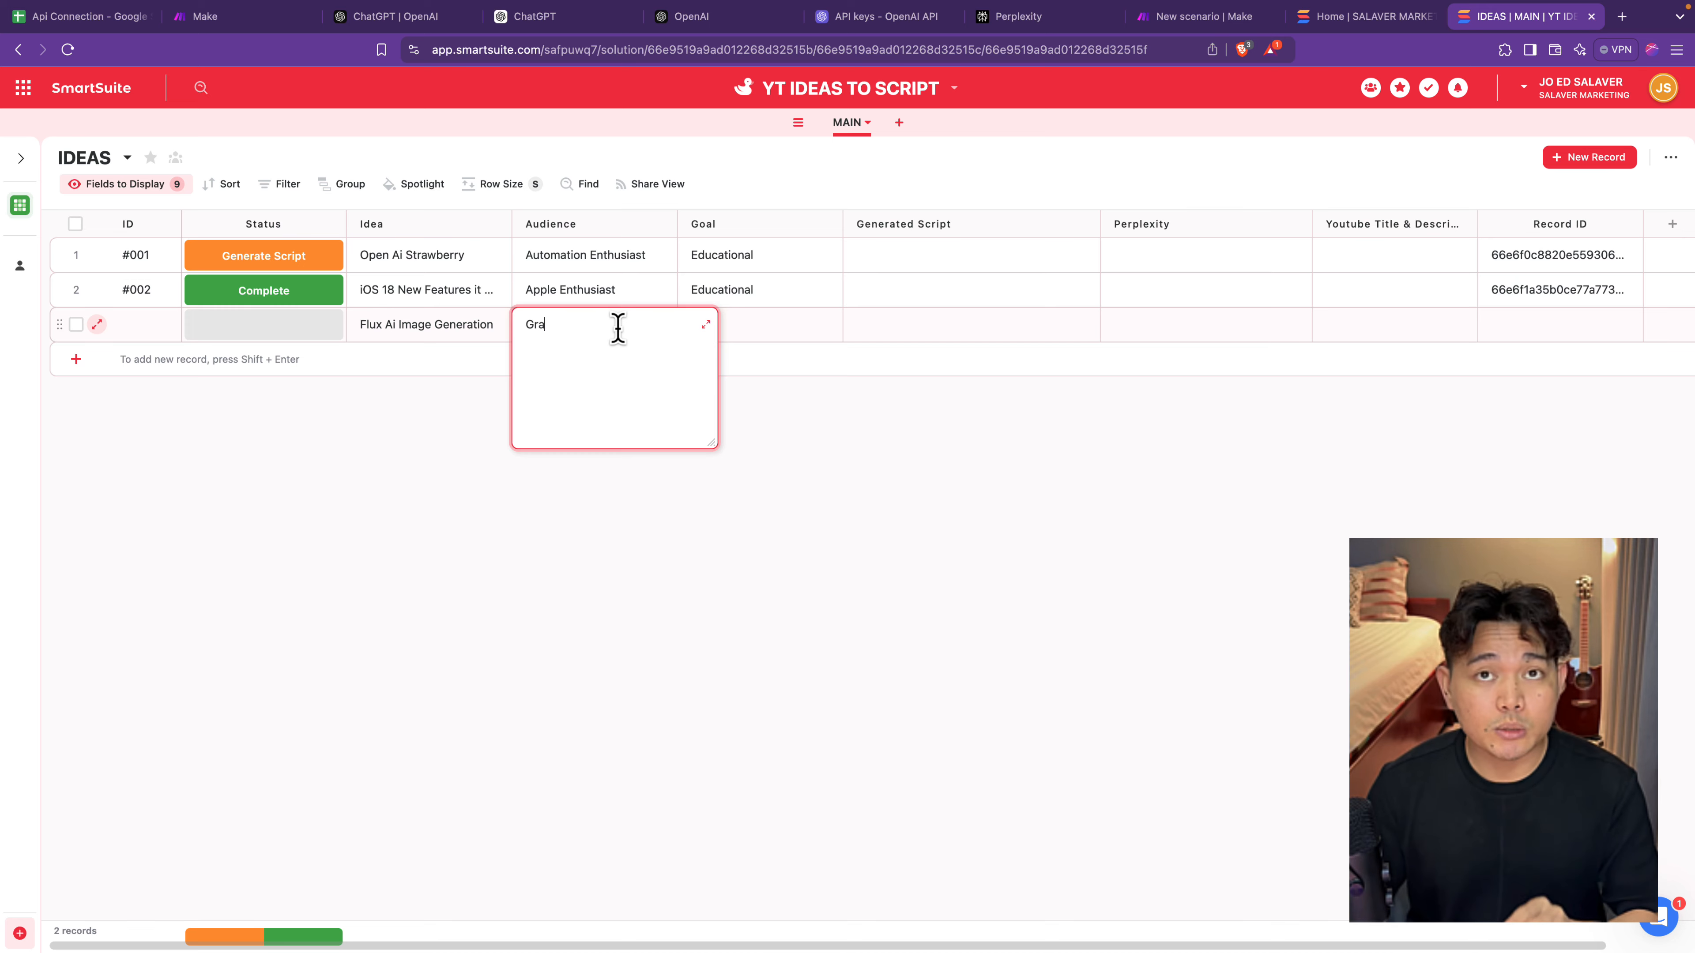
text(Graphic Designers)
click(778, 324)
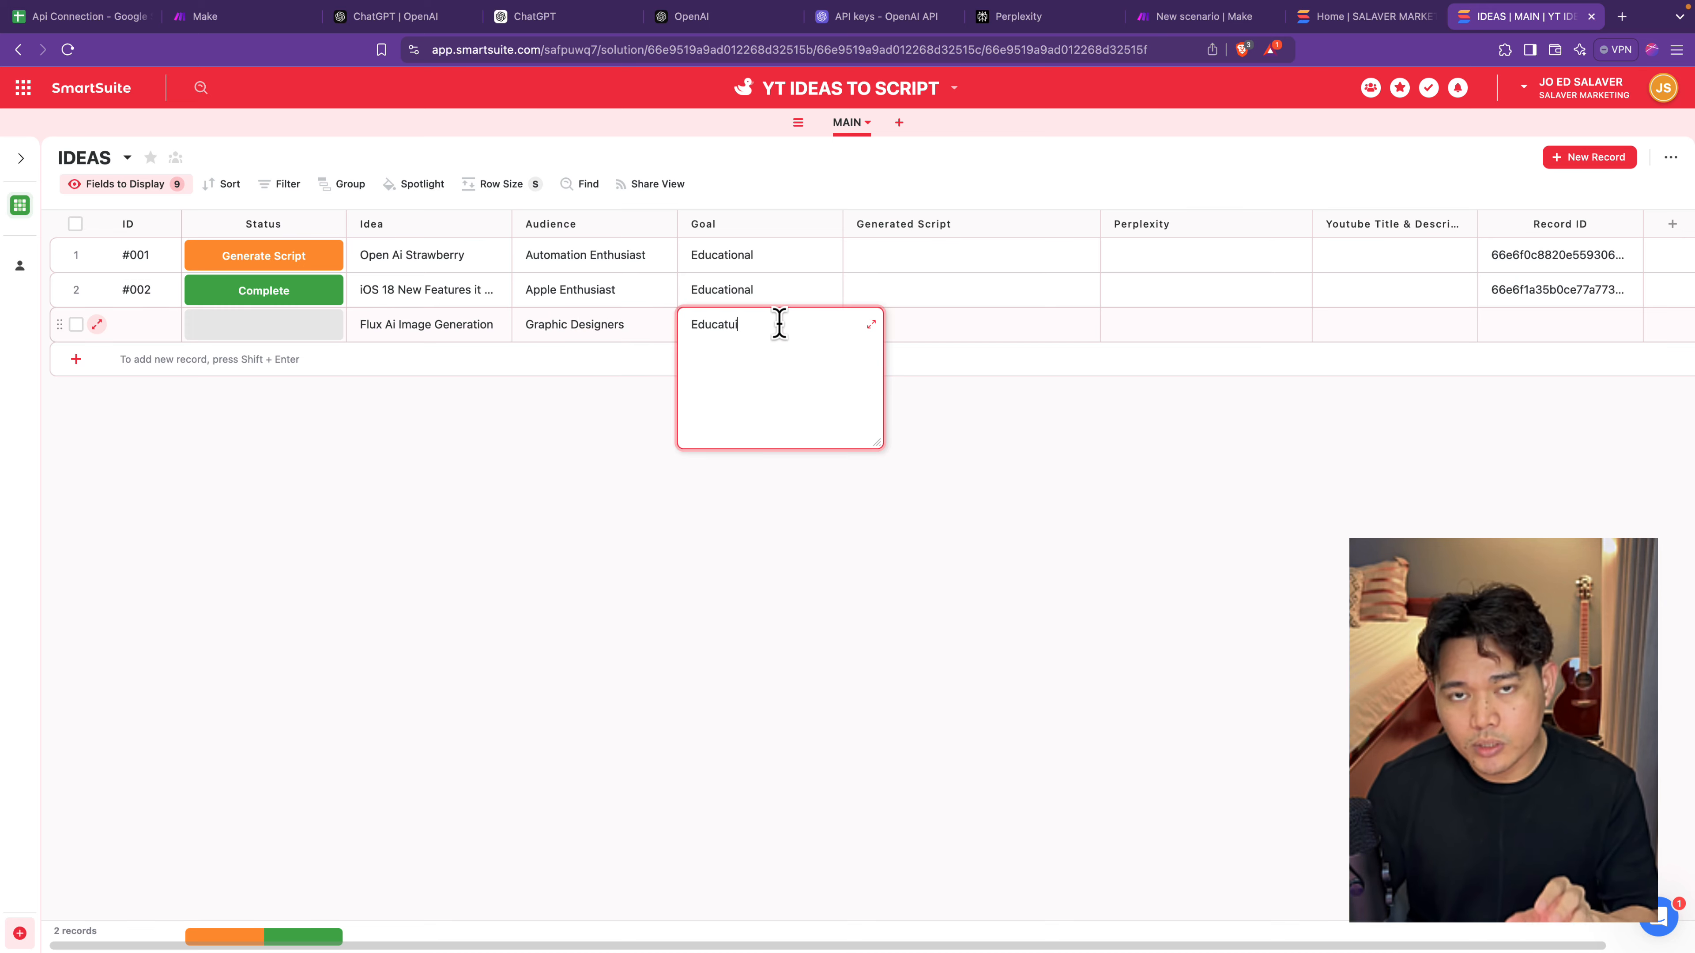
text(Educational)
click(1067, 334)
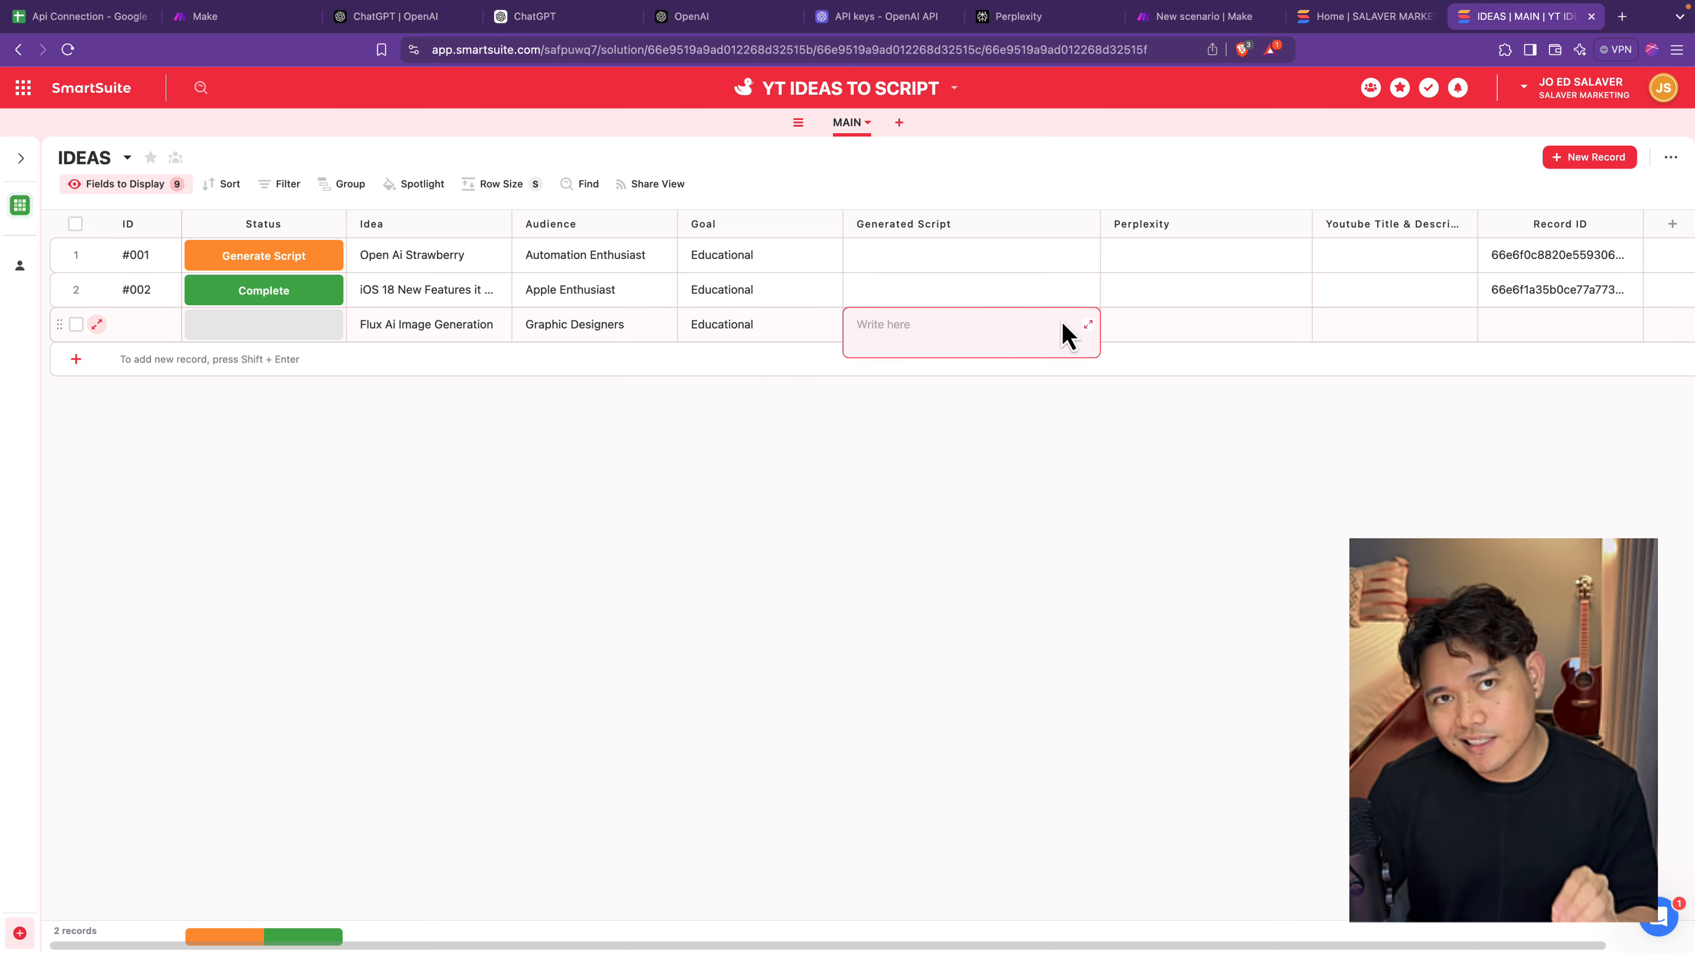
click(334, 328)
click(287, 369)
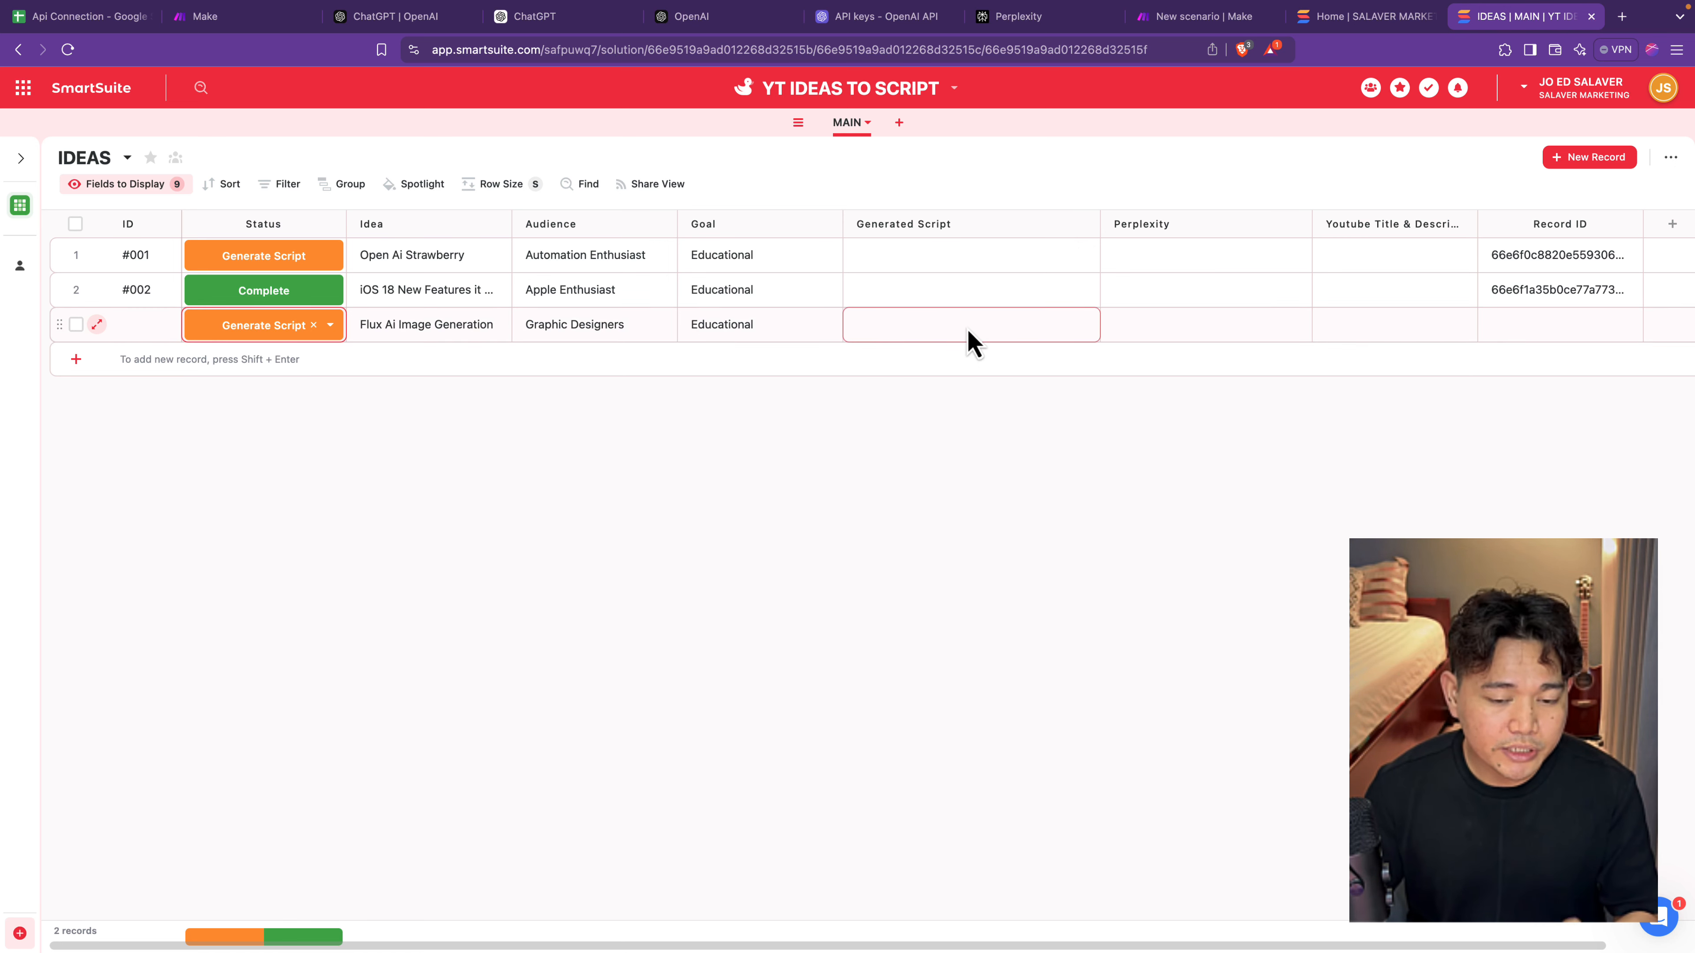
mouse_move(78, 27)
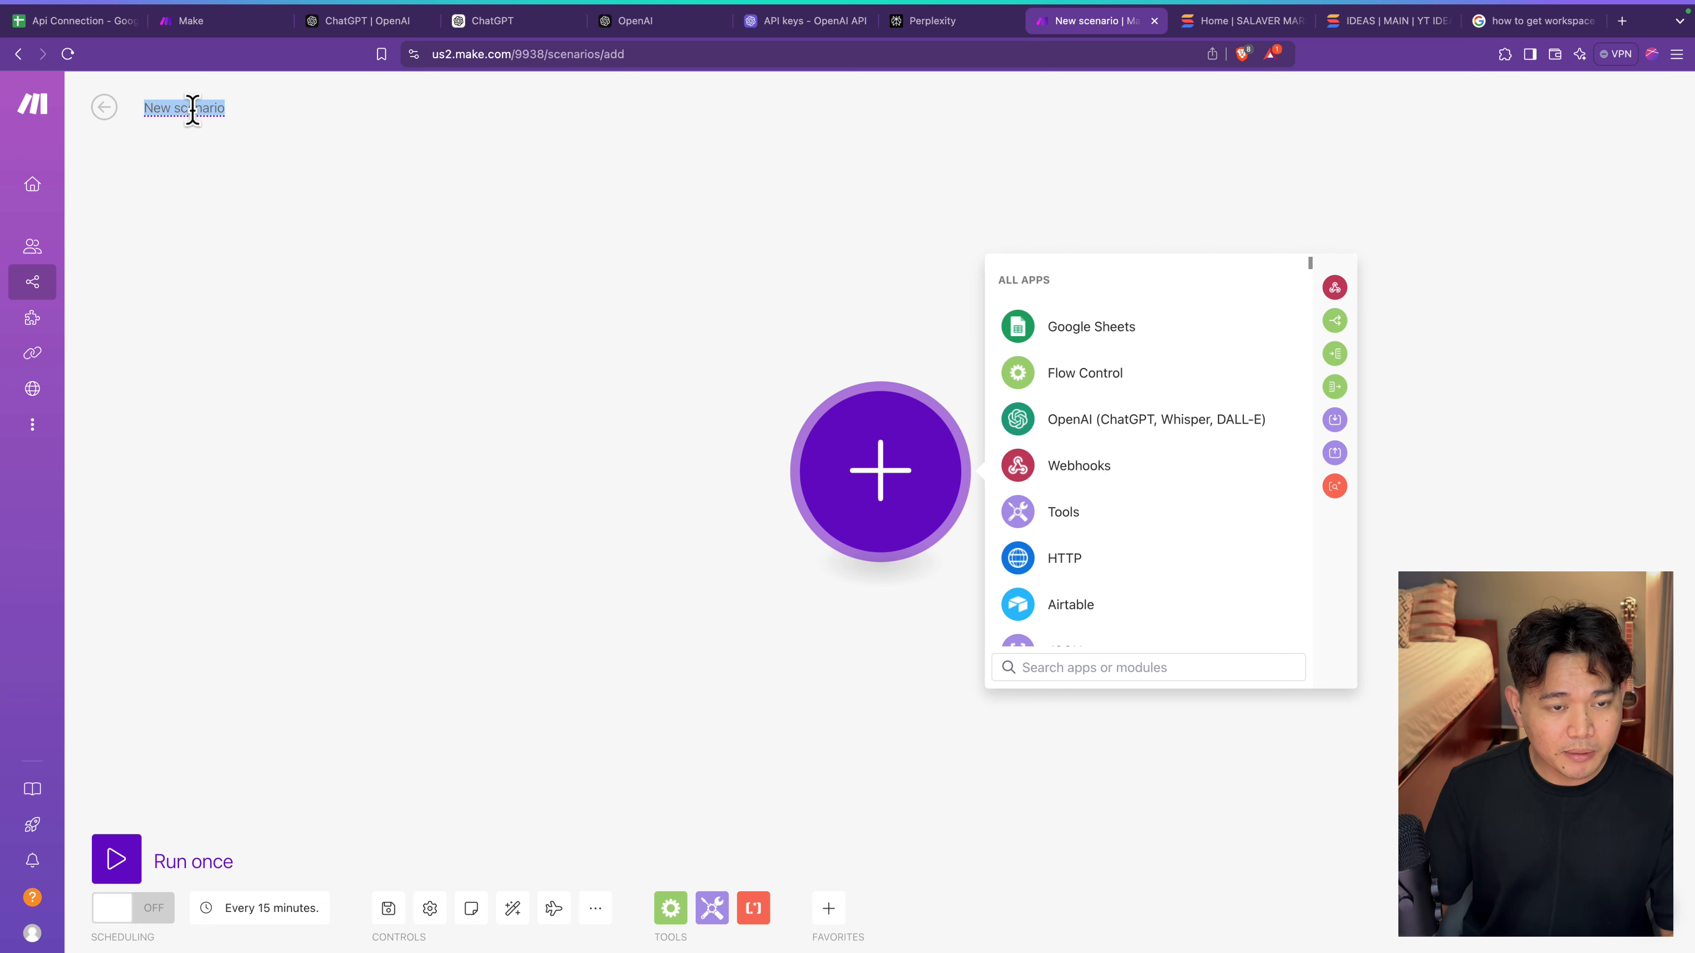
- Rename the scenario 'YT SCRIPT GENERATOR' and search the first module's app list for smartsuite
text(YT SCRIPT GENERATOR)
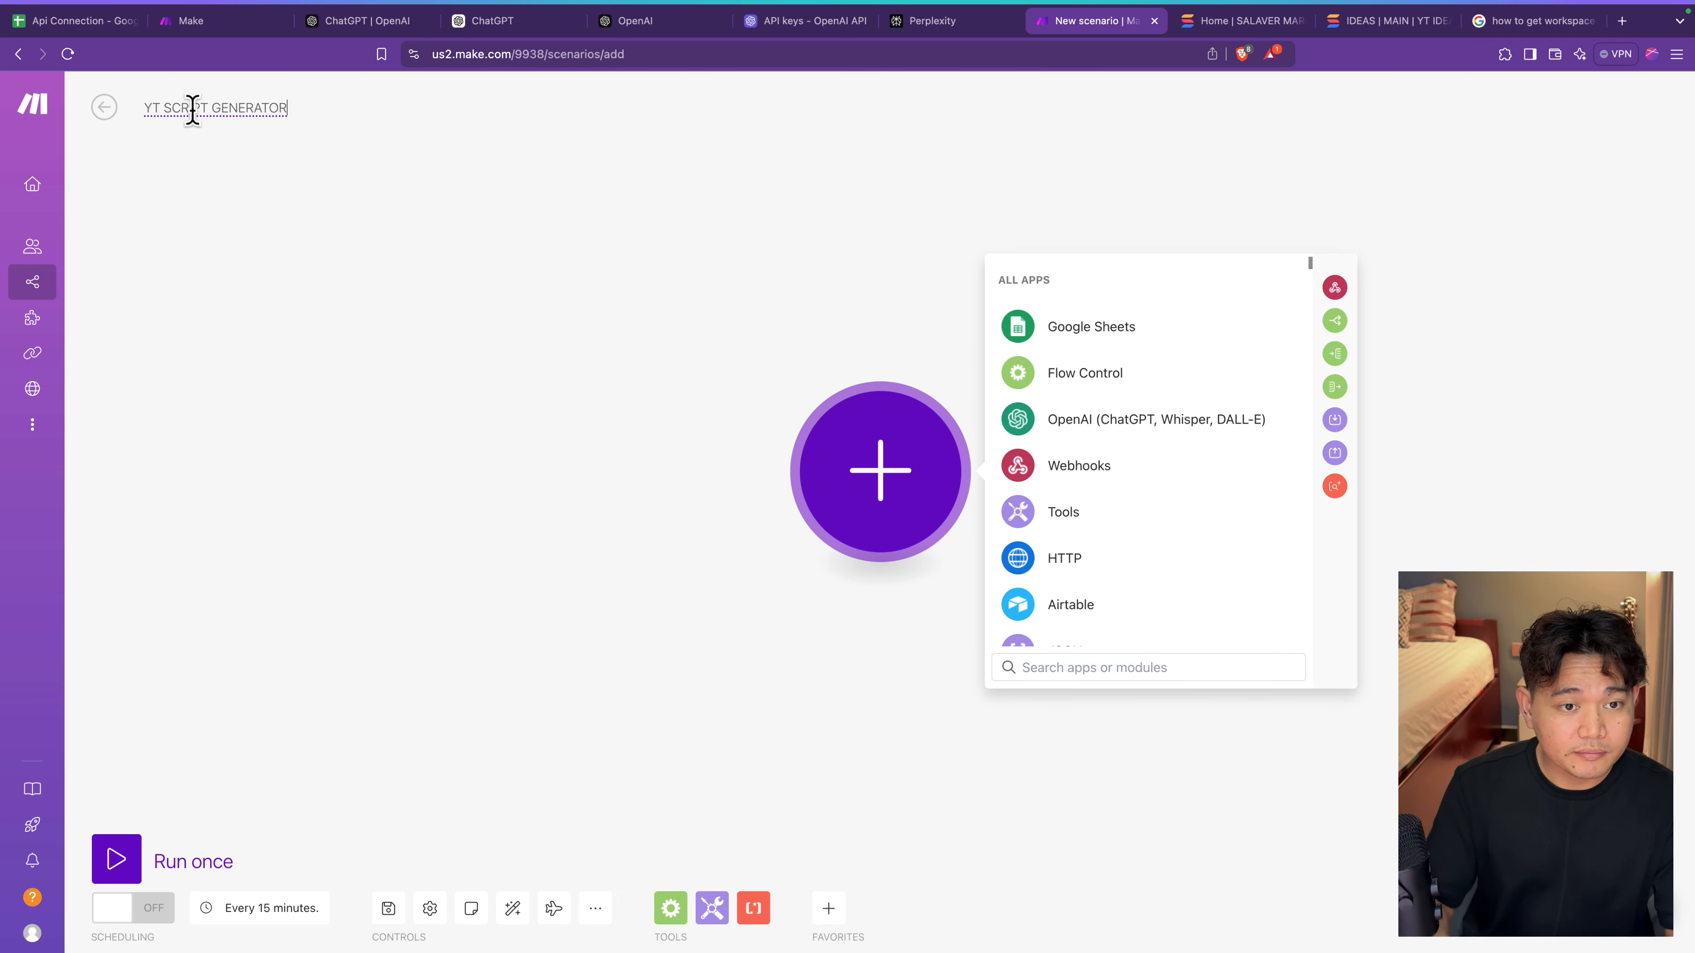
click(287, 190)
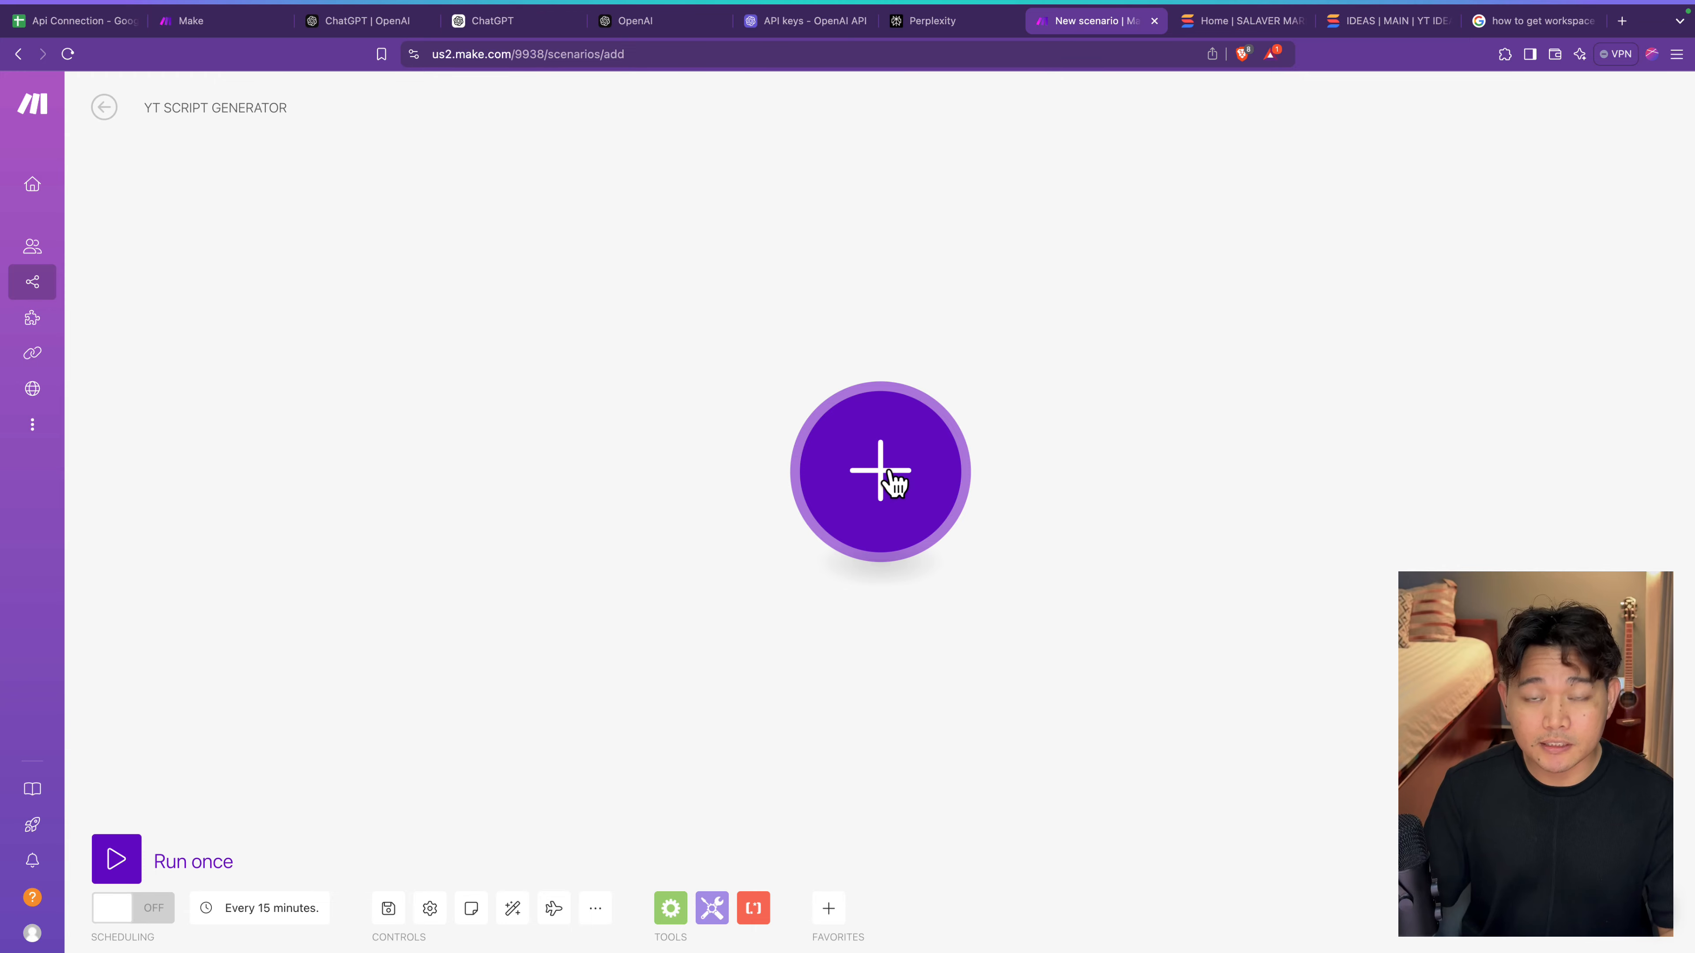
click(894, 482)
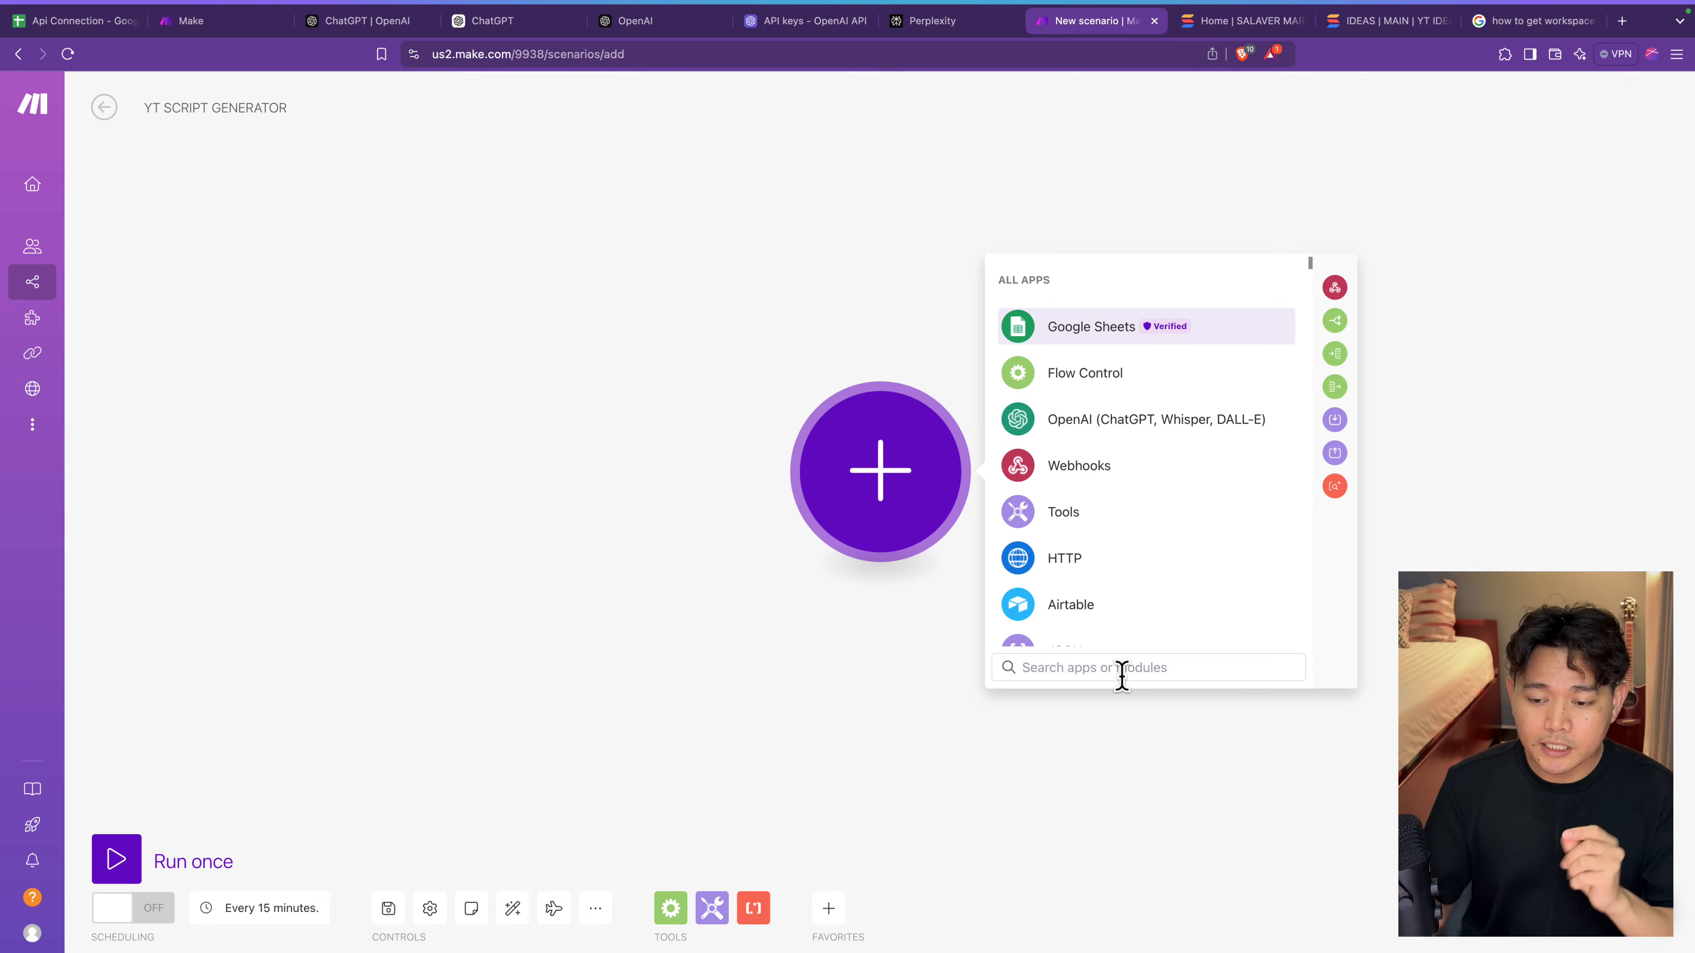
text(smartsuite)
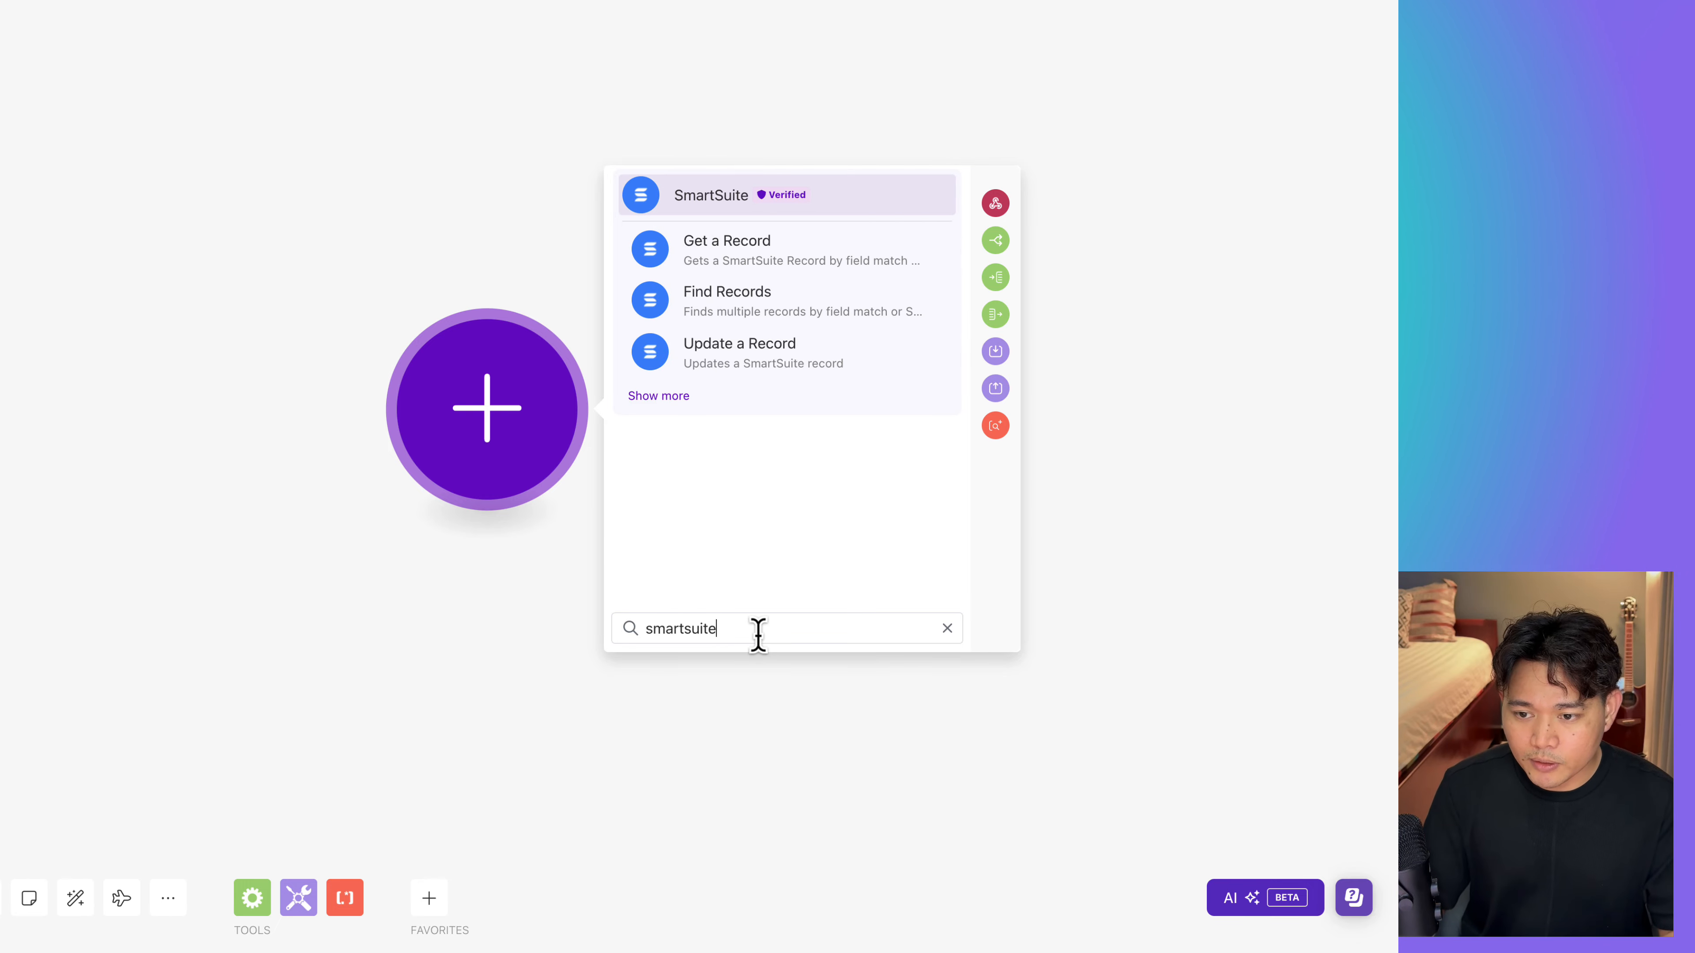
- Pick SmartSuite's Watch Updated Records module from the expanded module list as the trigger
click(671, 399)
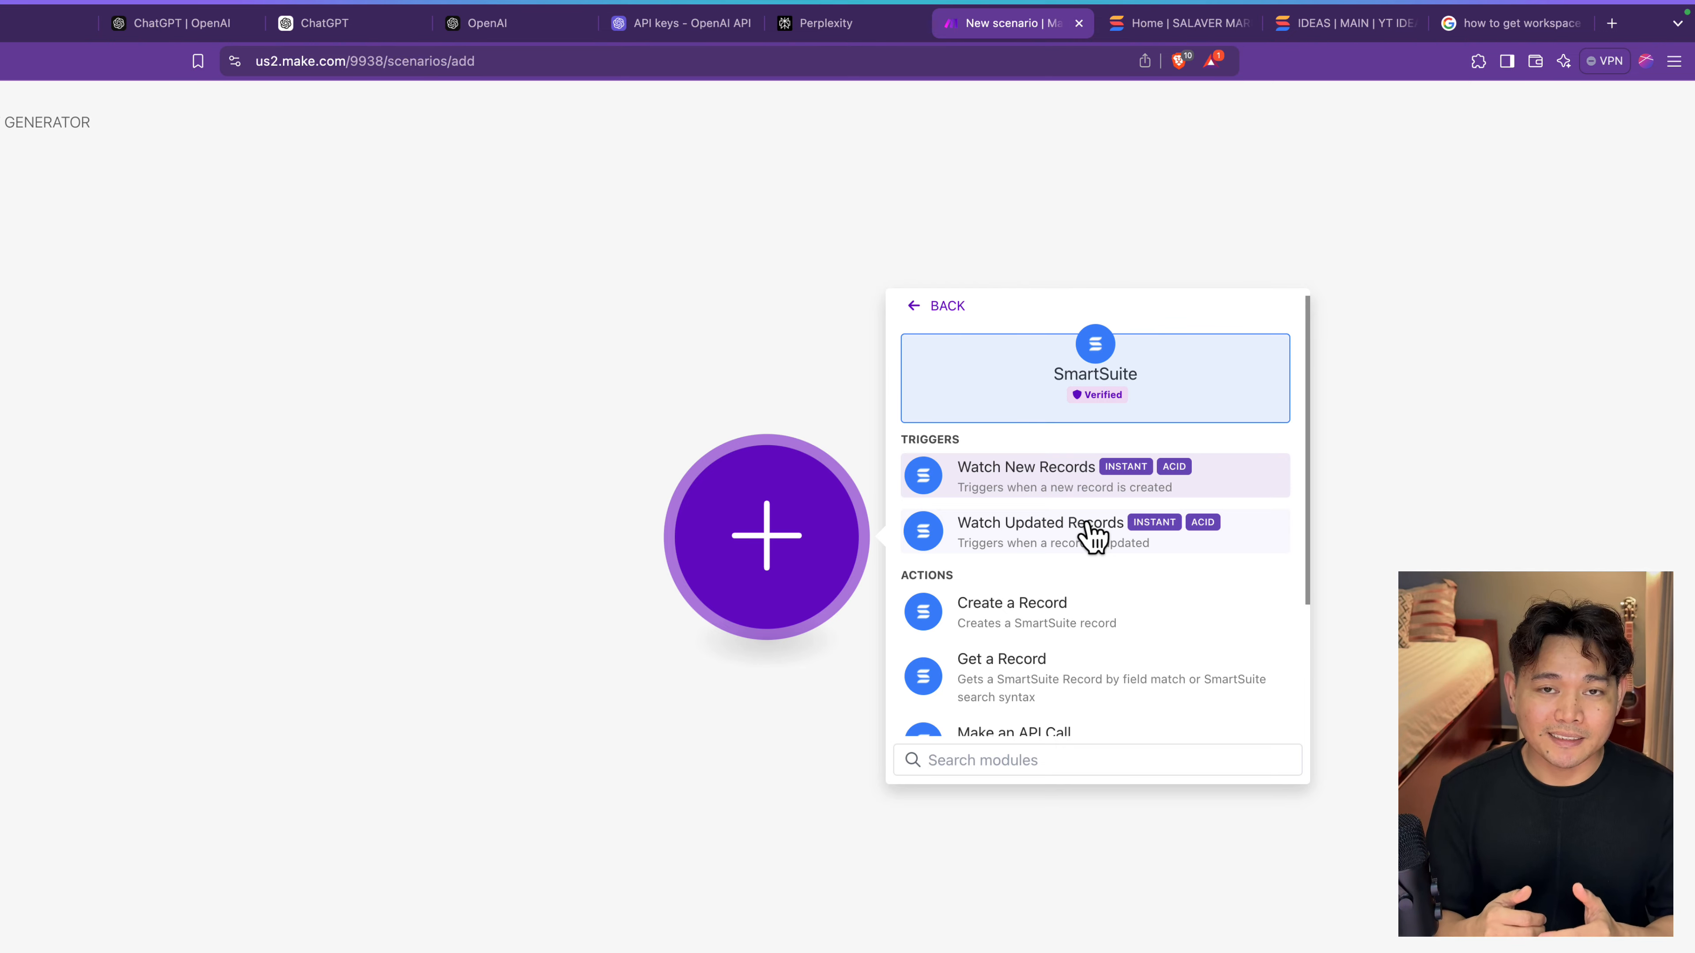
click(1067, 544)
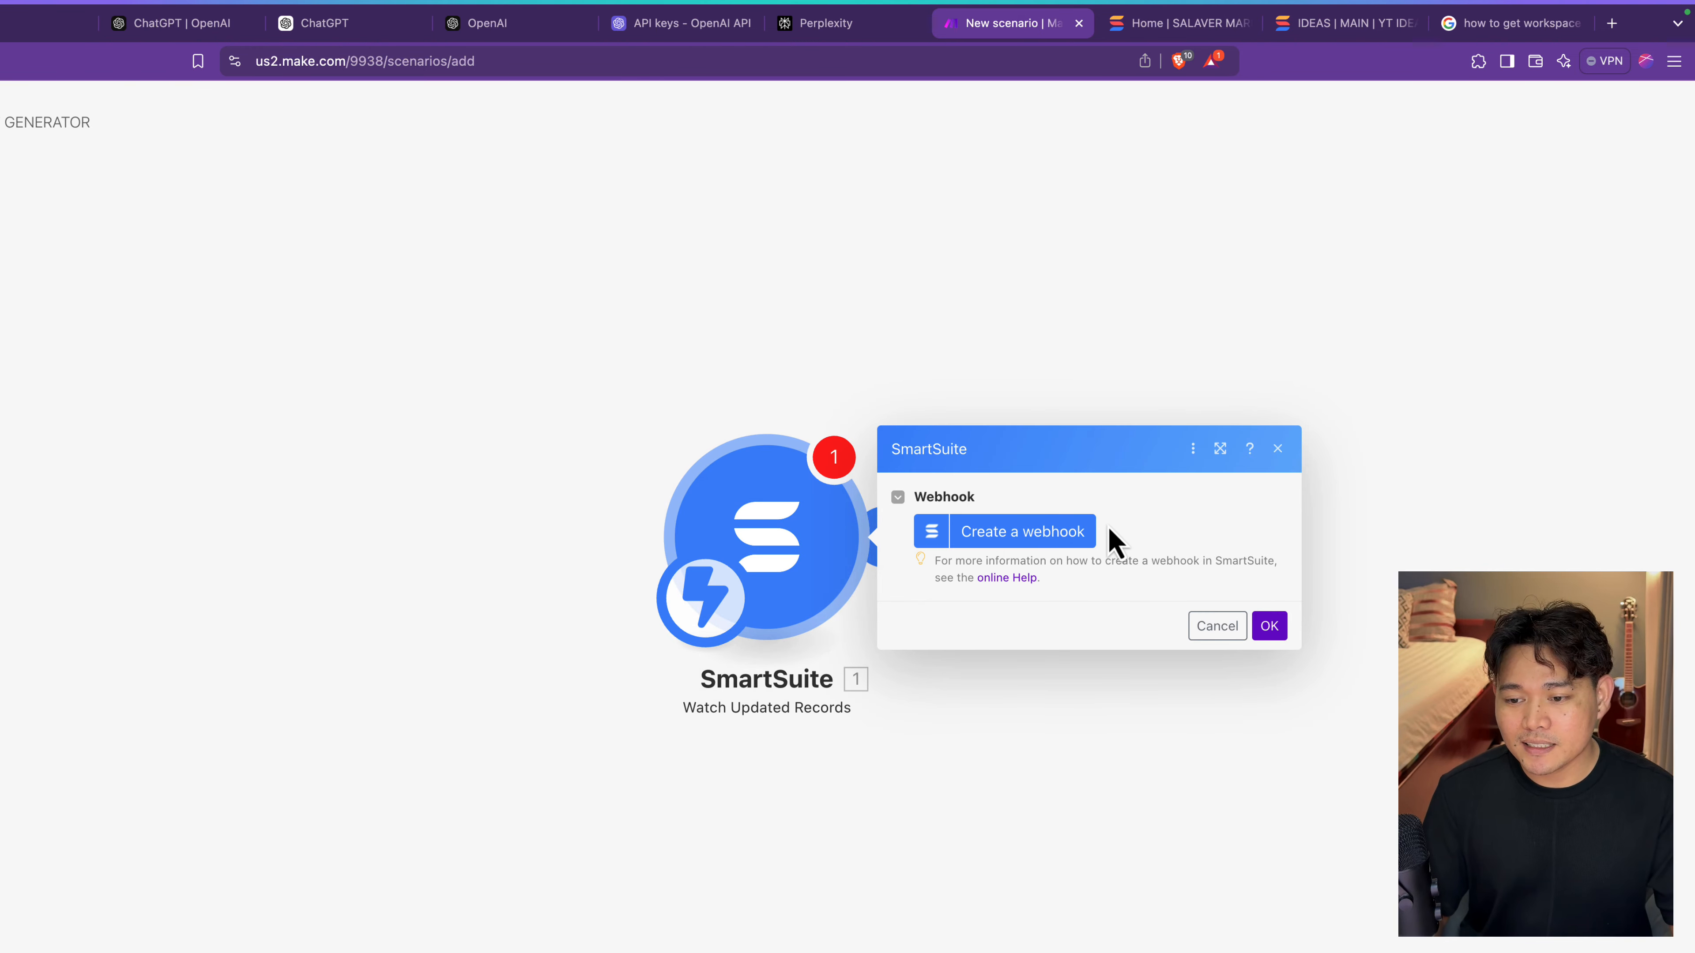
- Create a new webhook named SCRIPT GENERATOR
click(1019, 538)
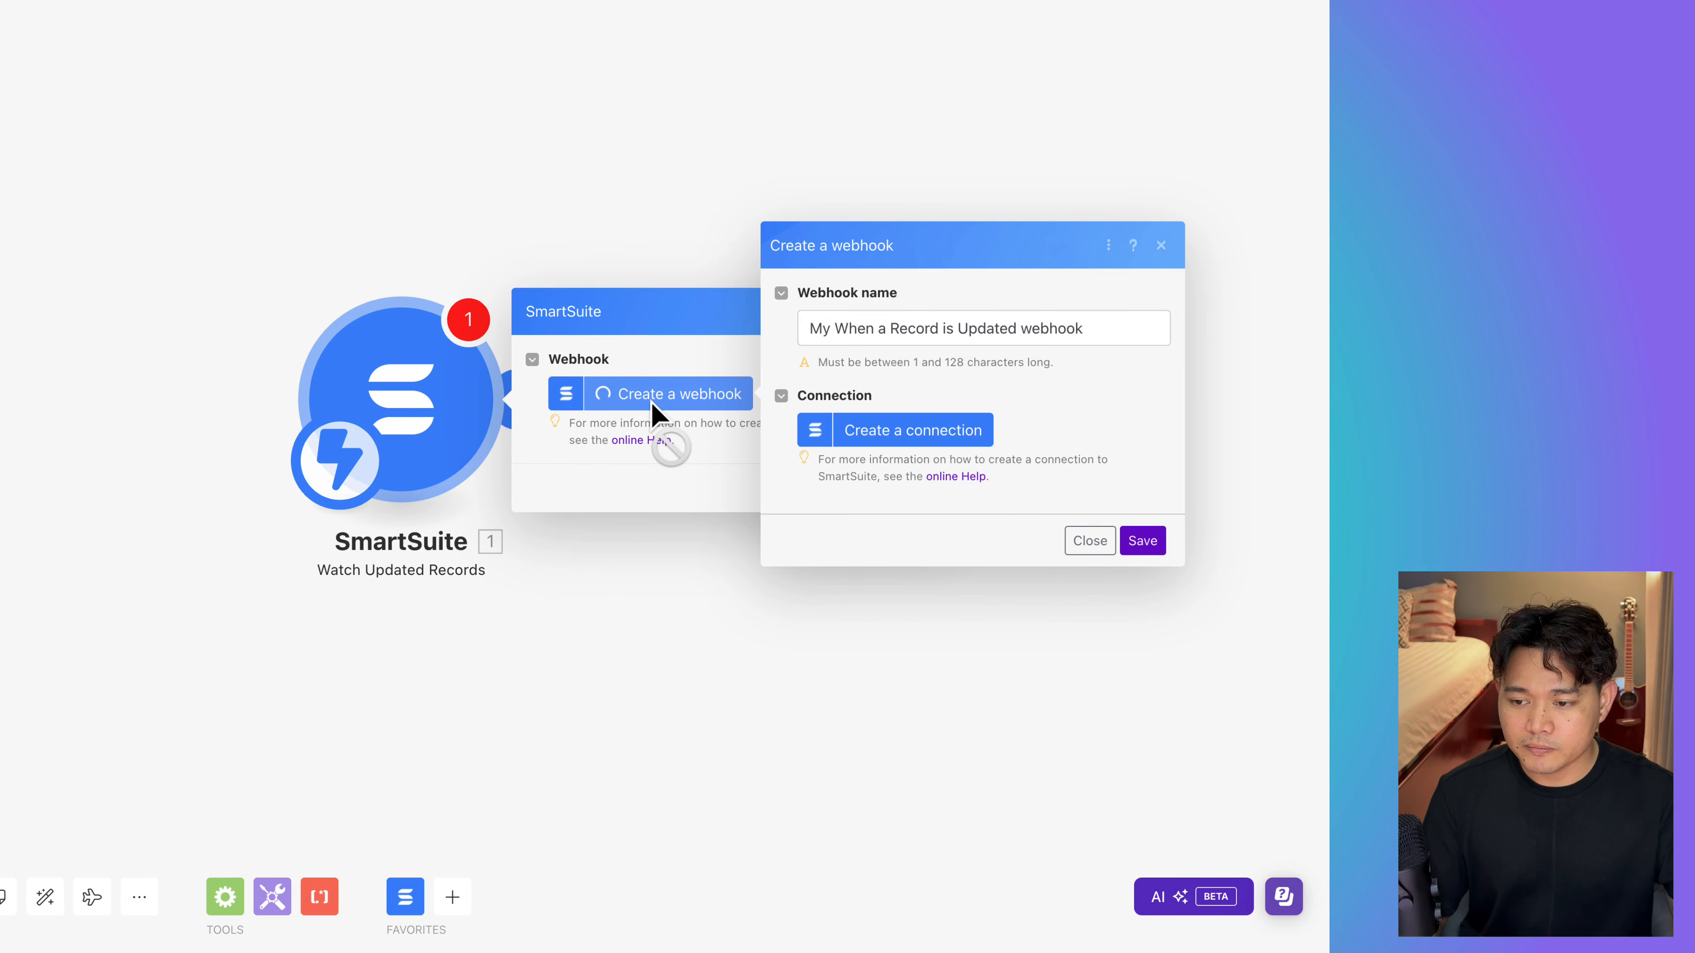
triple_click(848, 329)
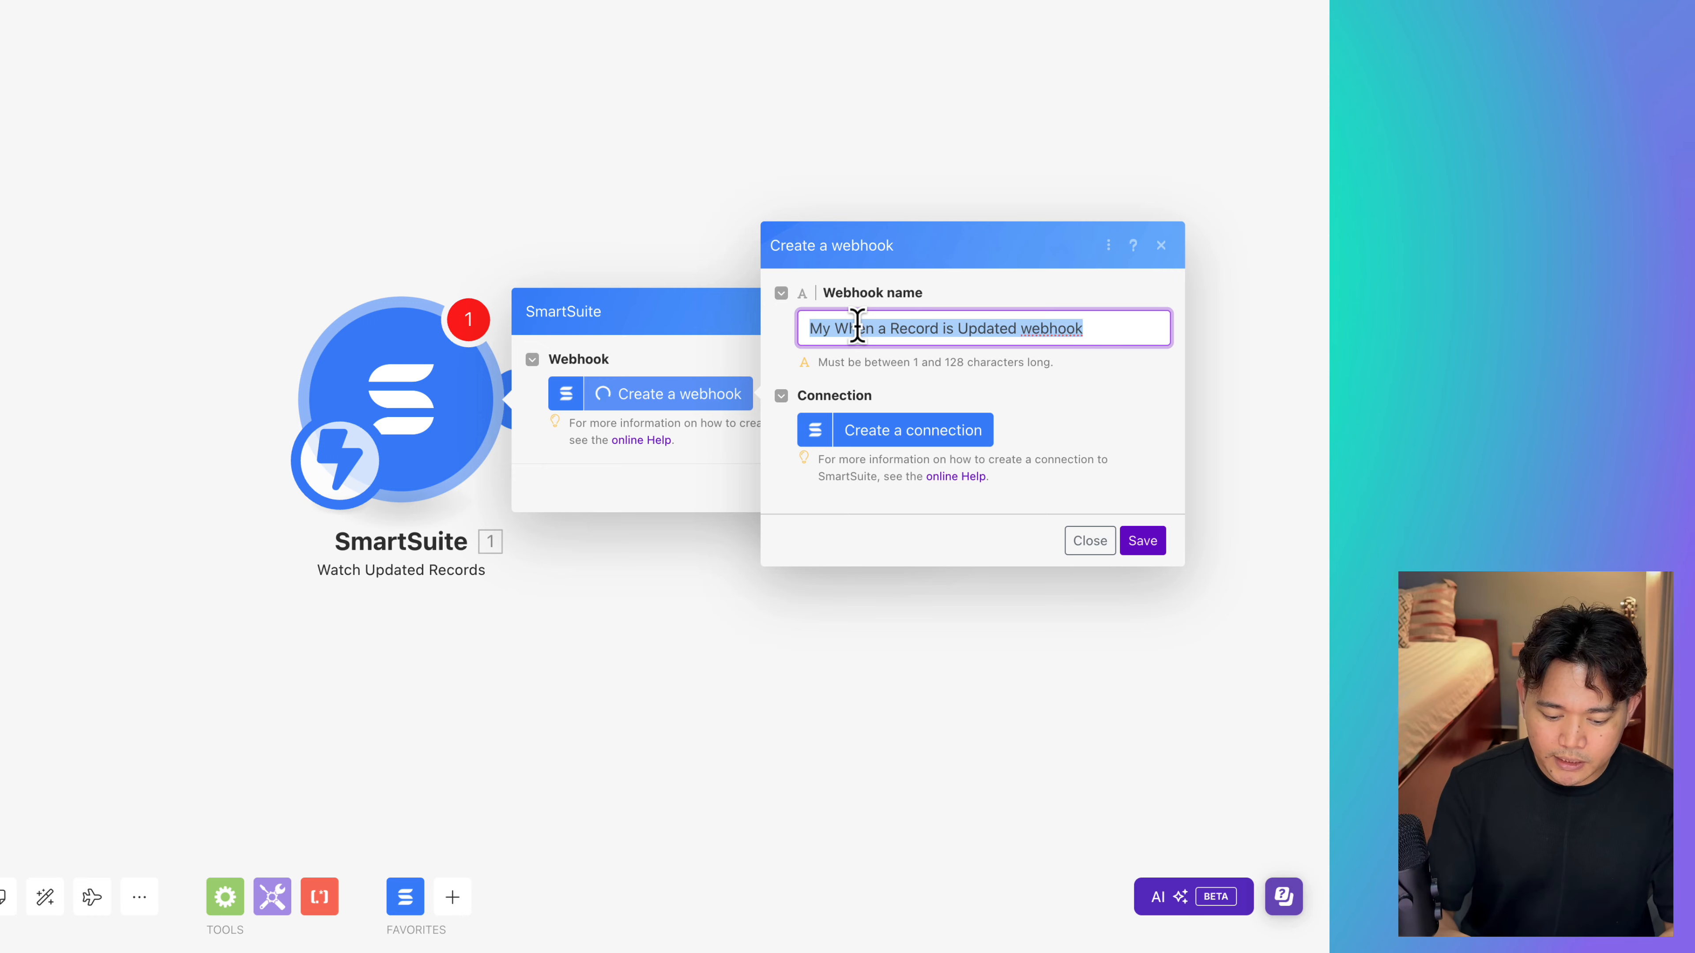
text(SCRIPT GENERATOR)
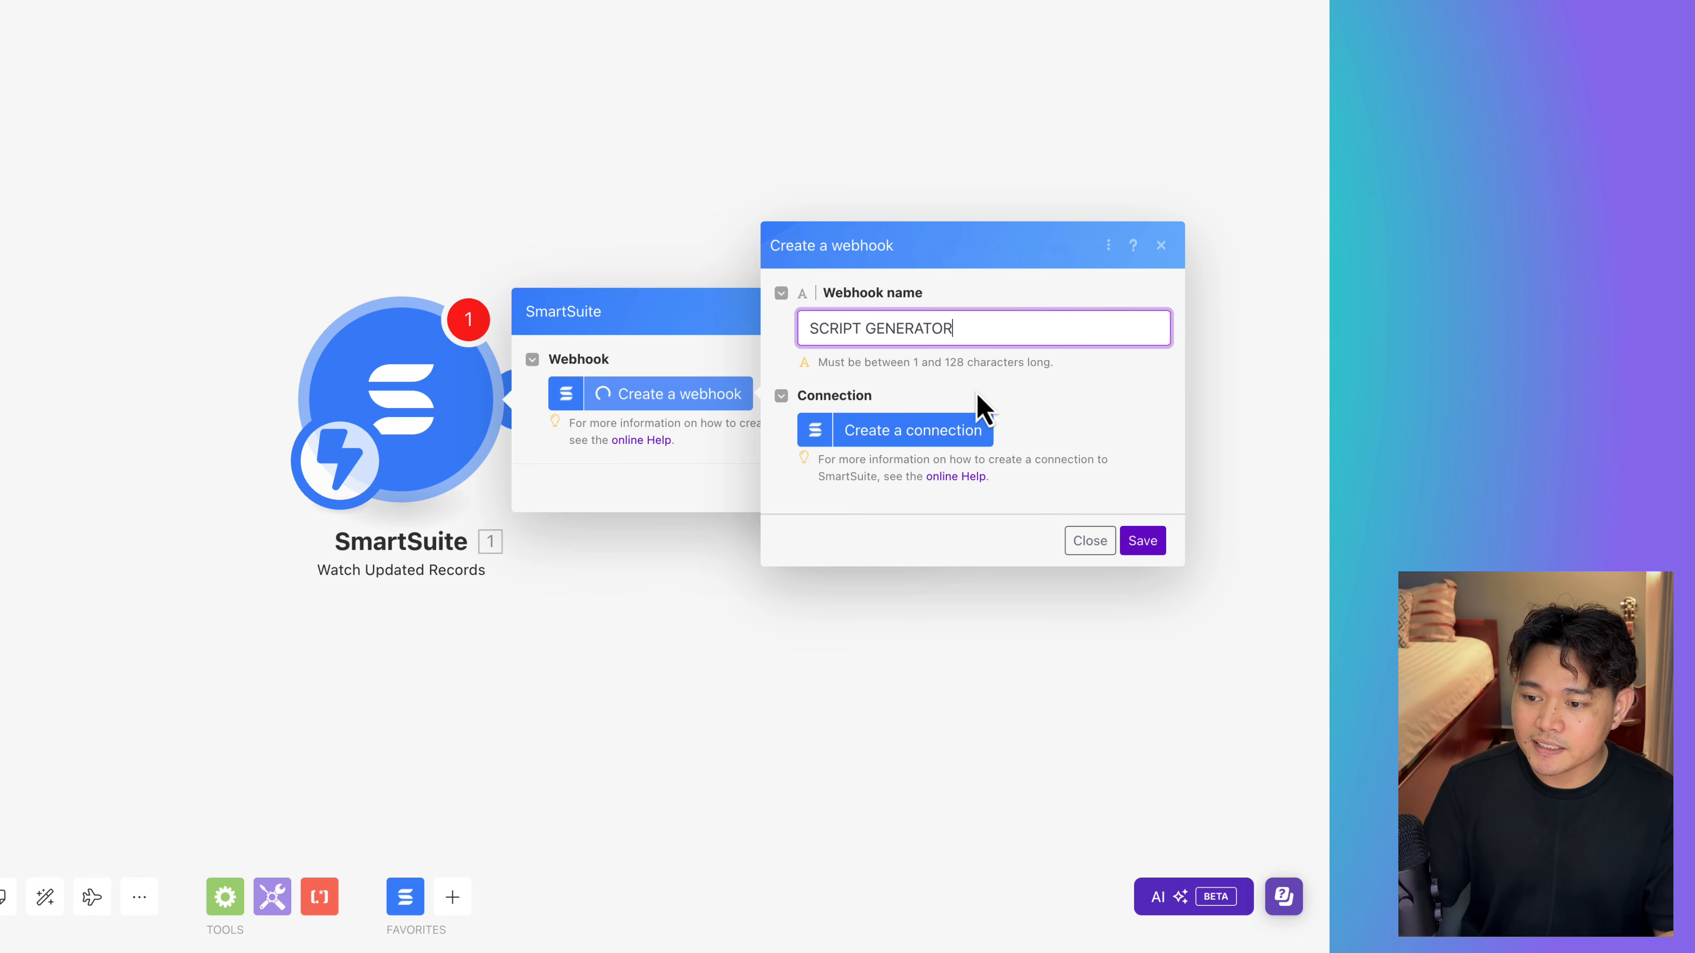
- Start a SmartSuite connection named MAKE AUTOMATION and move to its Workspace ID field
click(925, 441)
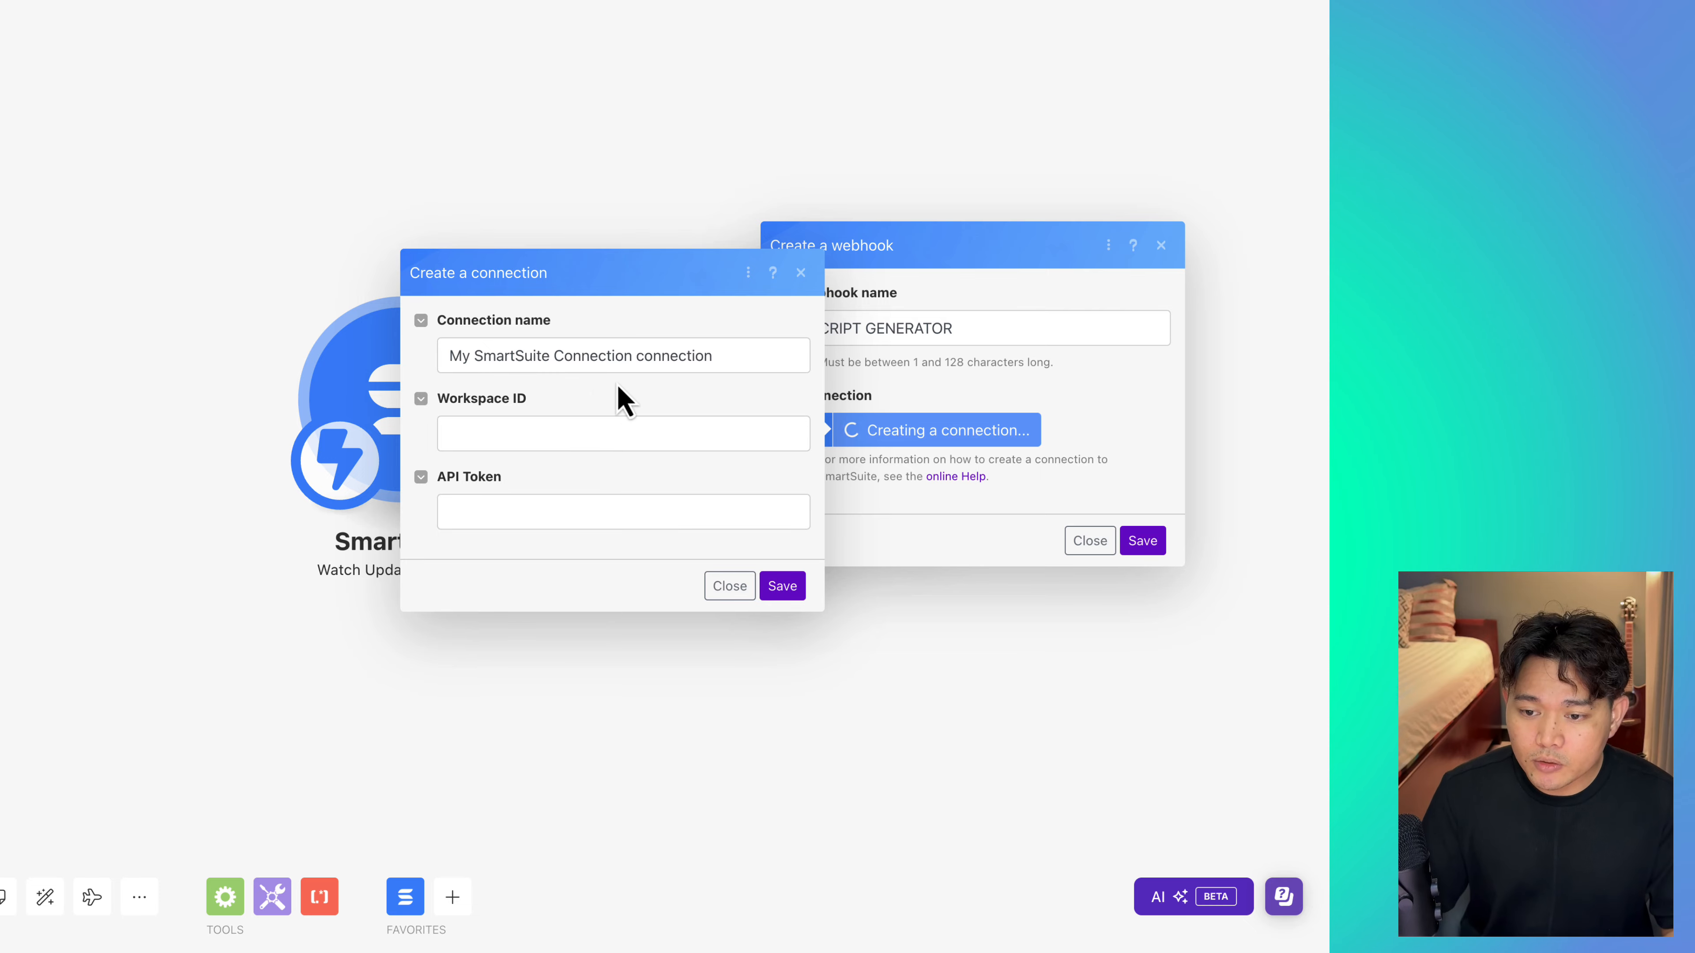
drag(724, 358, 435, 357)
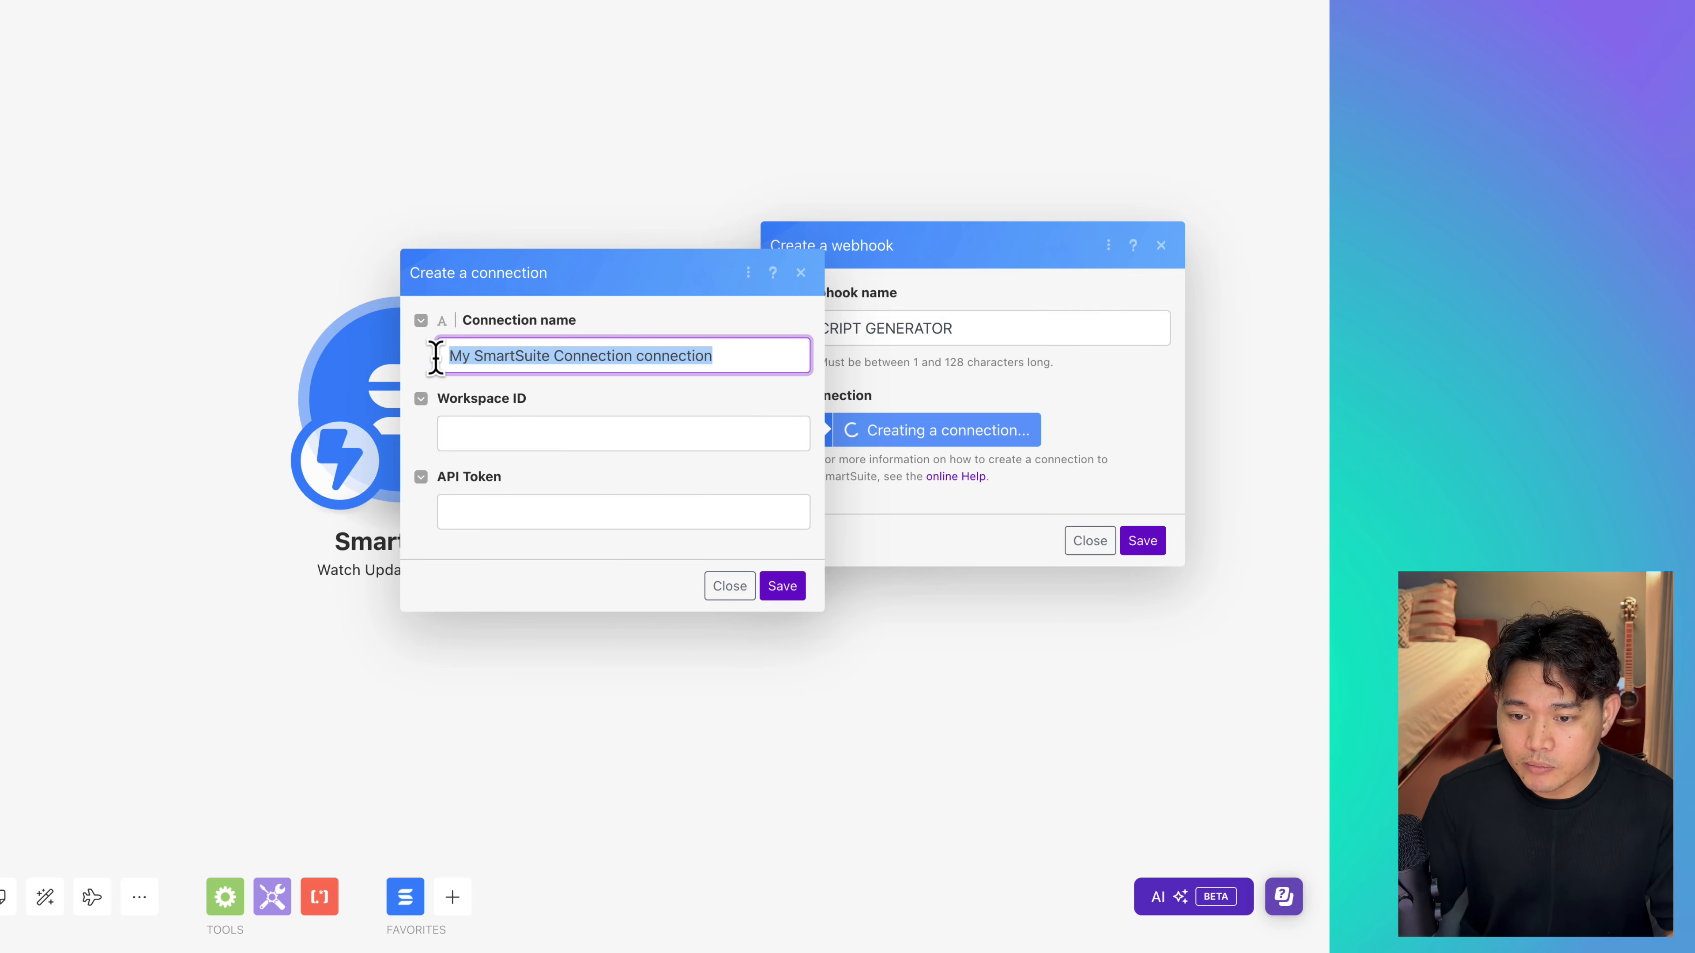
text(MAKE)
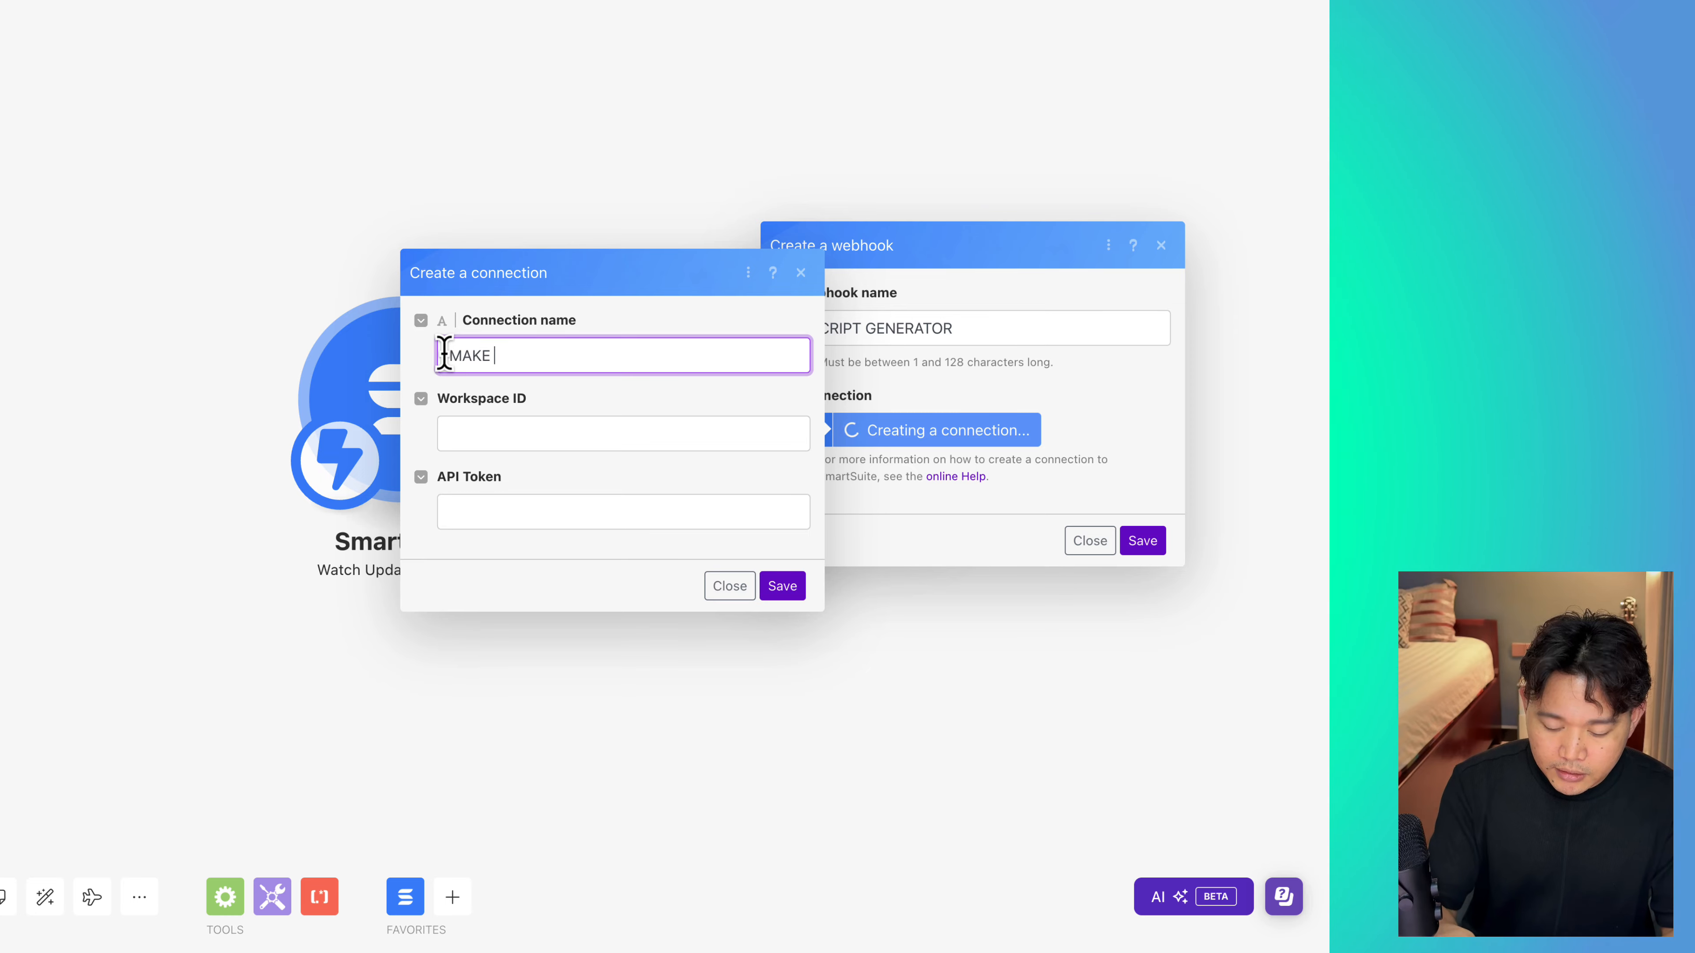
text( AUTOMATION)
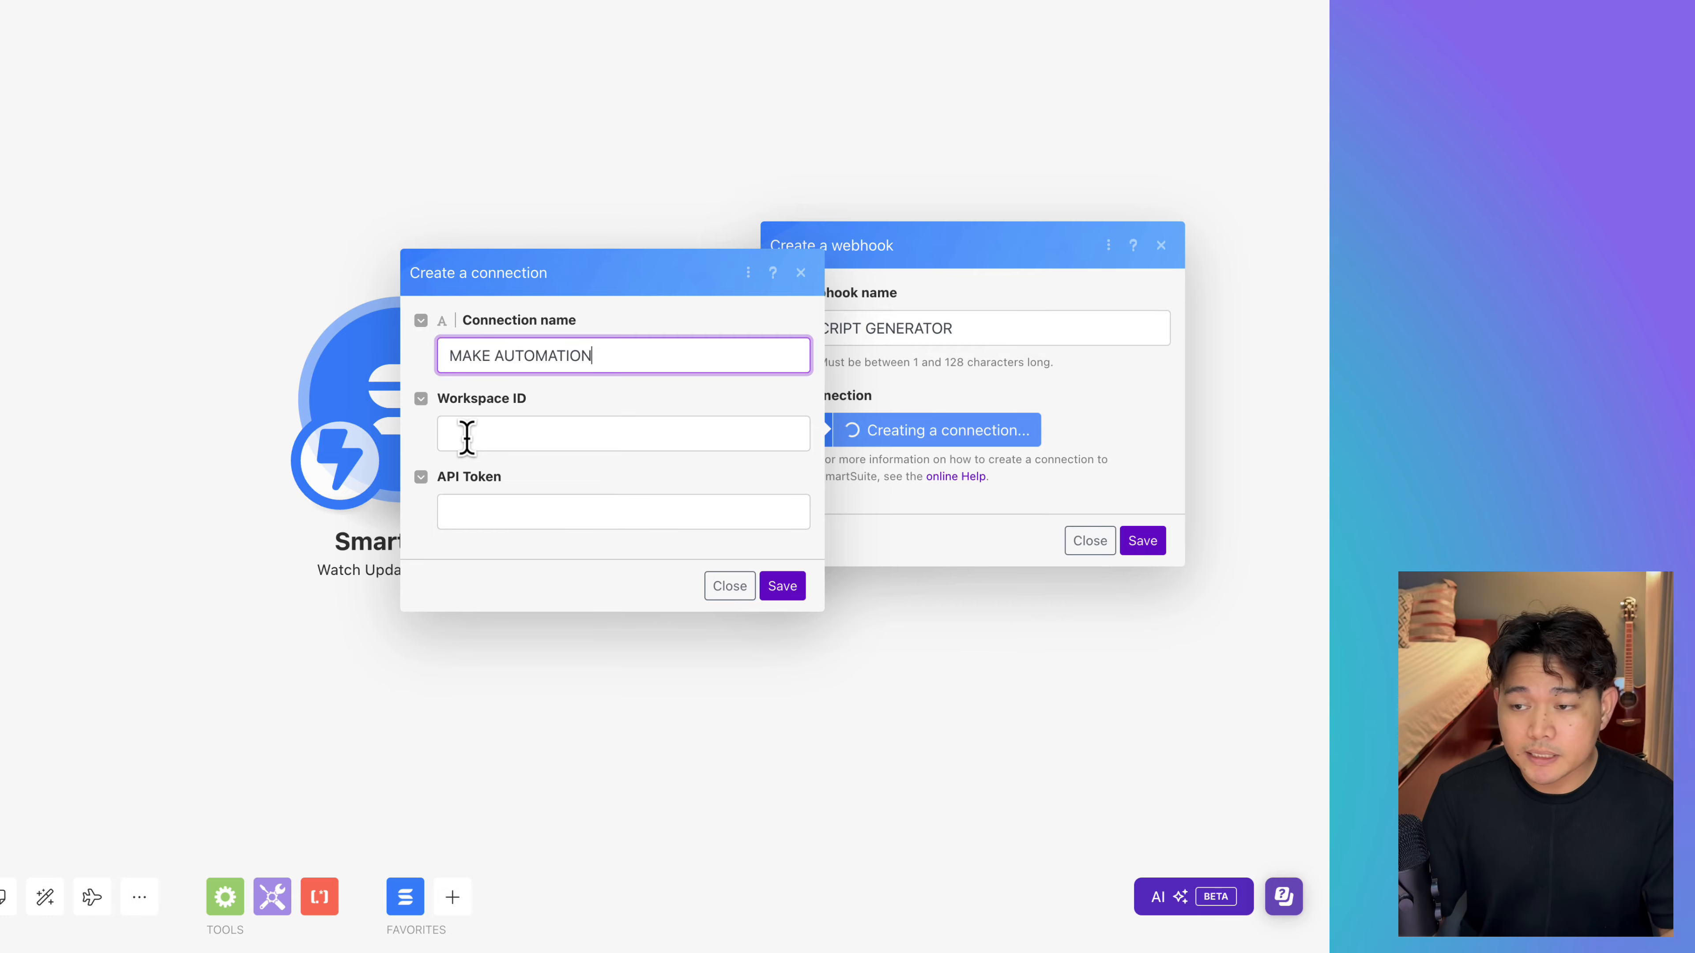
click(467, 438)
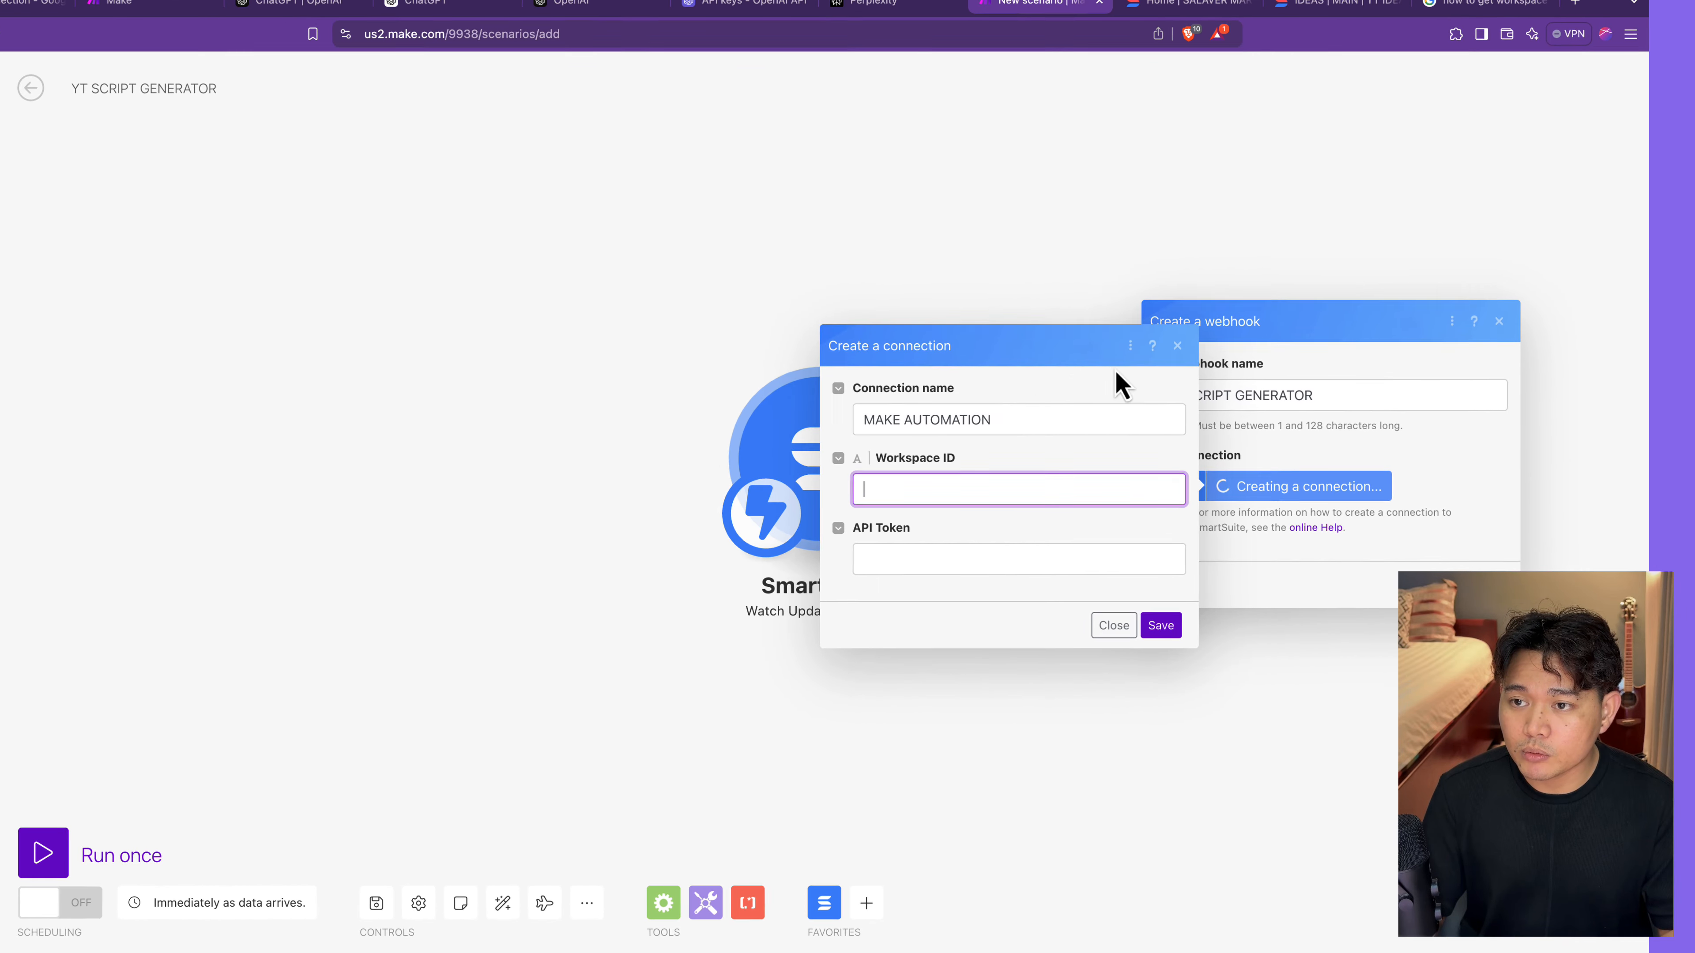
- Copy the workspace ID from the SmartSuite page address into the connection's Workspace ID field
click(1230, 27)
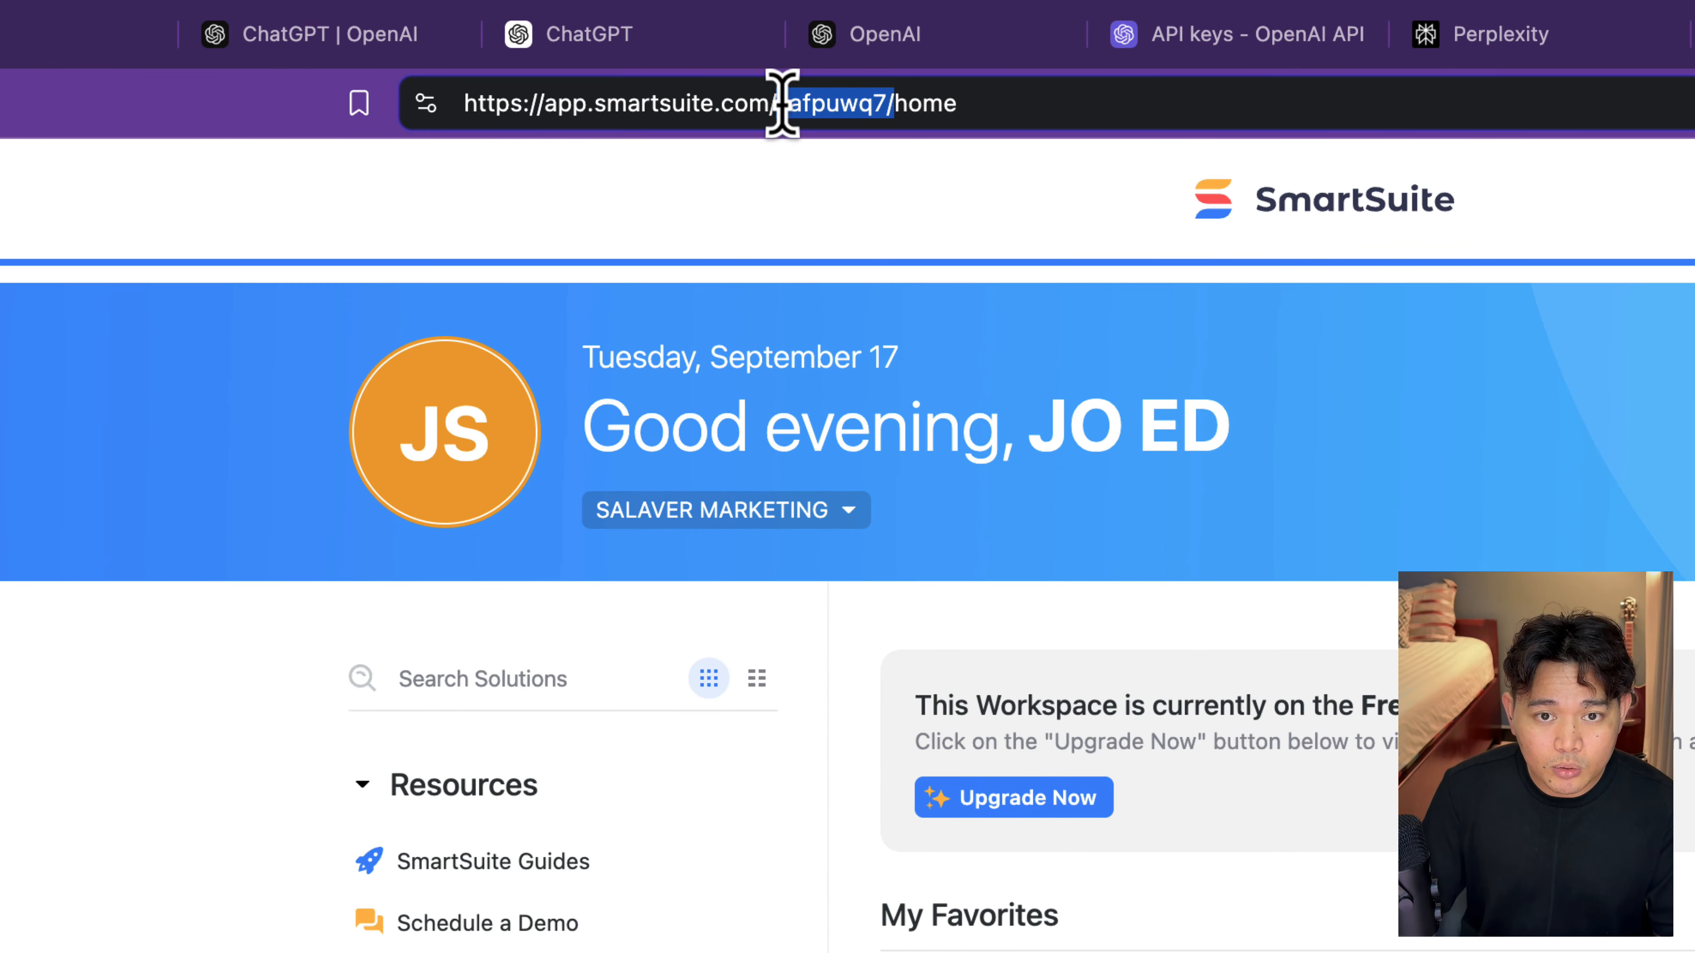
drag(876, 103, 784, 102)
key(super+c)
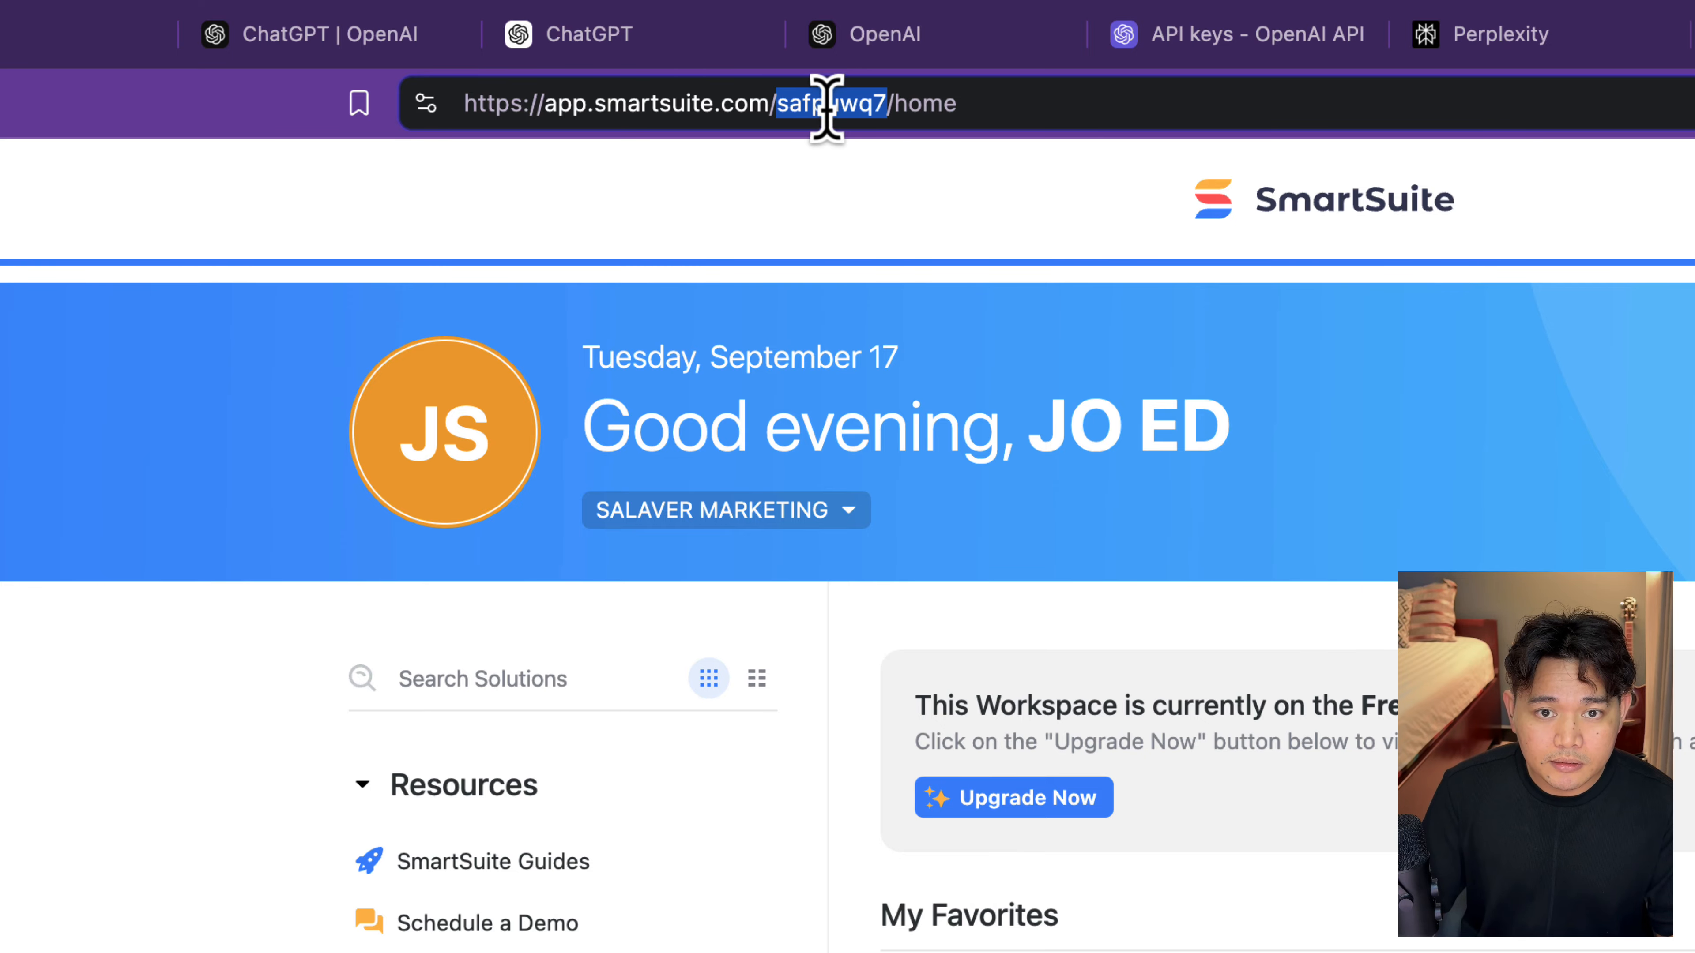
right_click(827, 101)
click(902, 338)
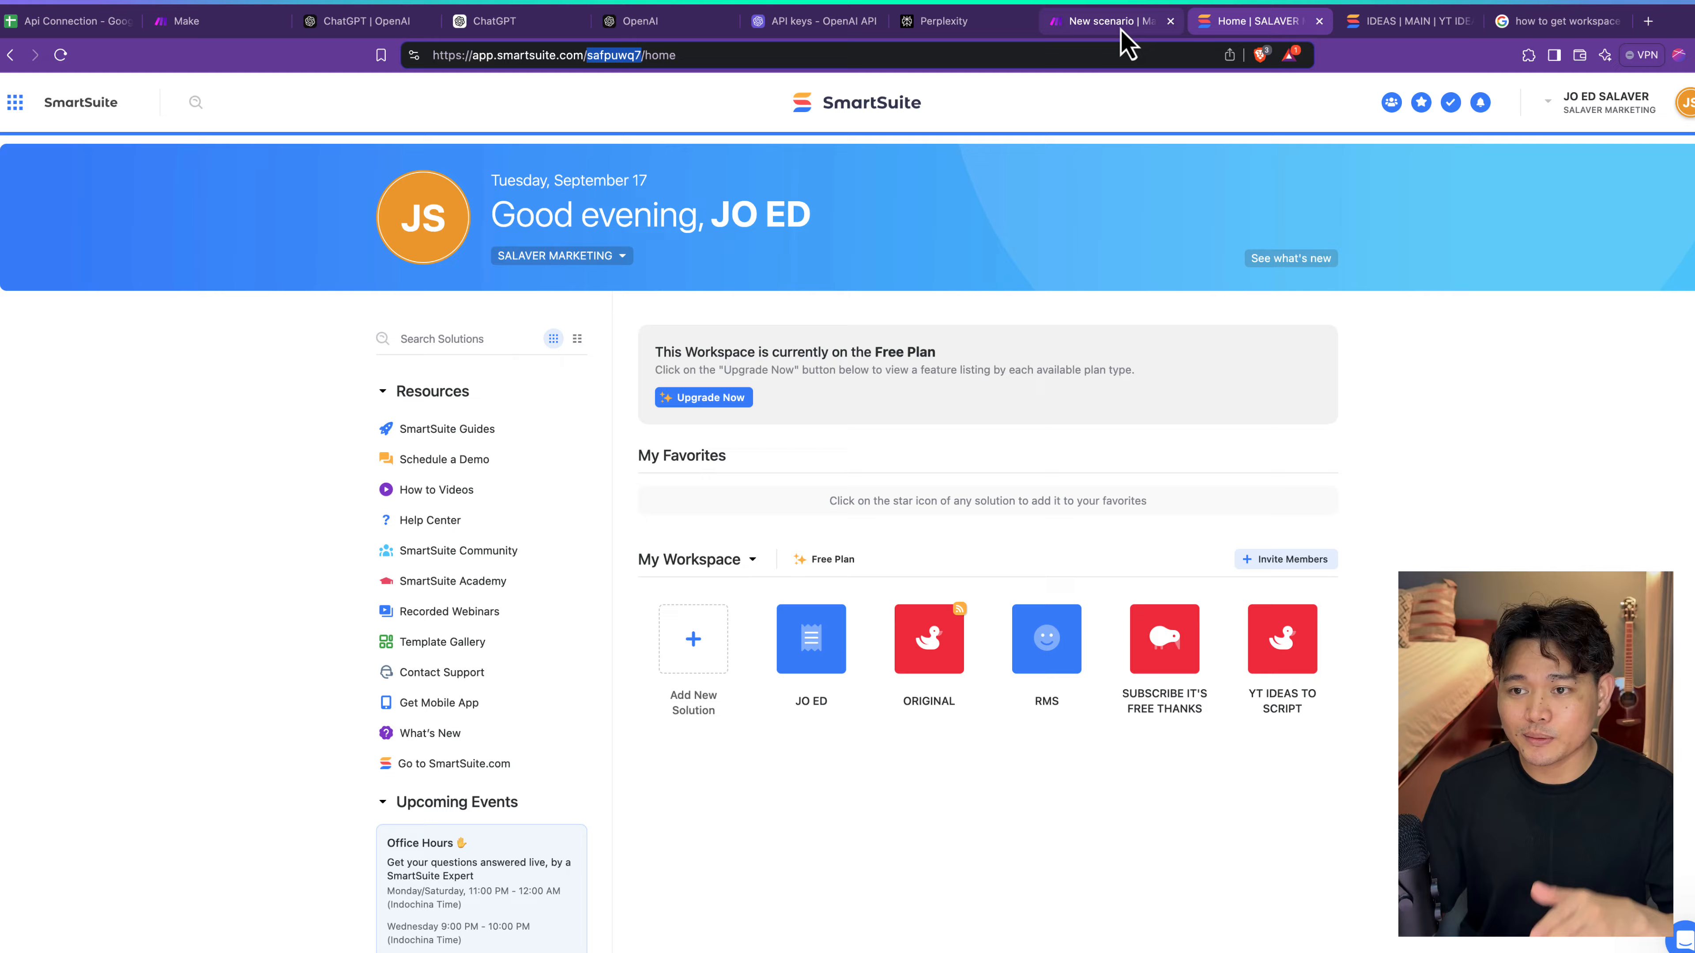
click(1108, 22)
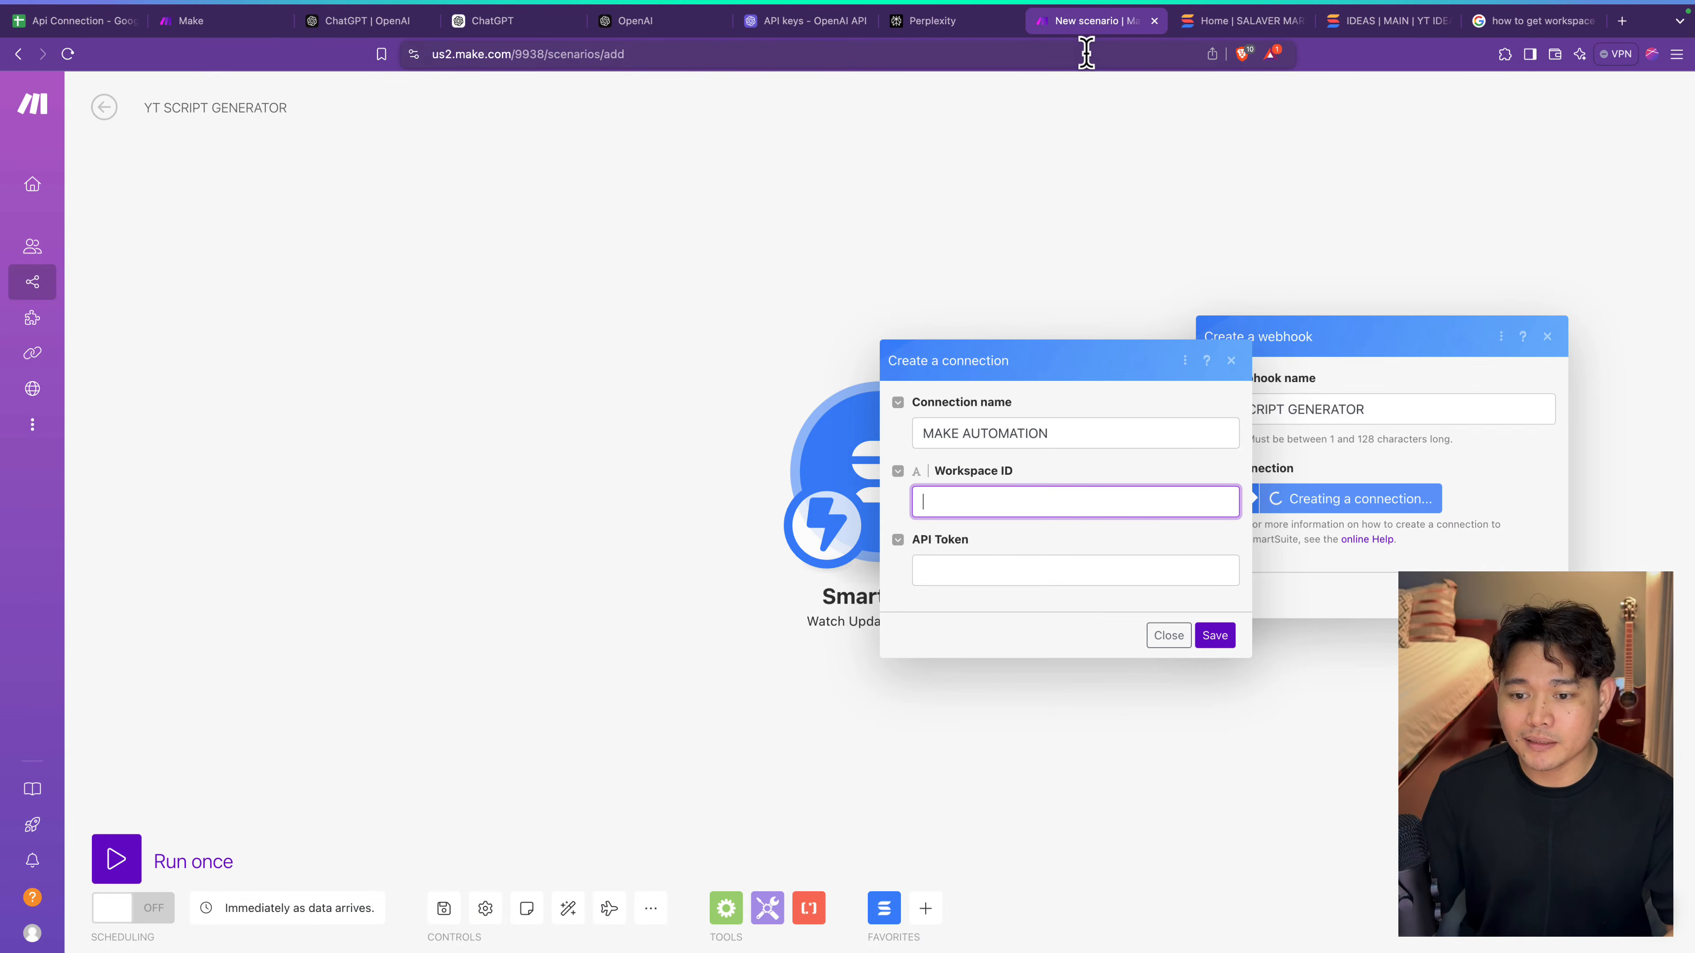
right_click(941, 499)
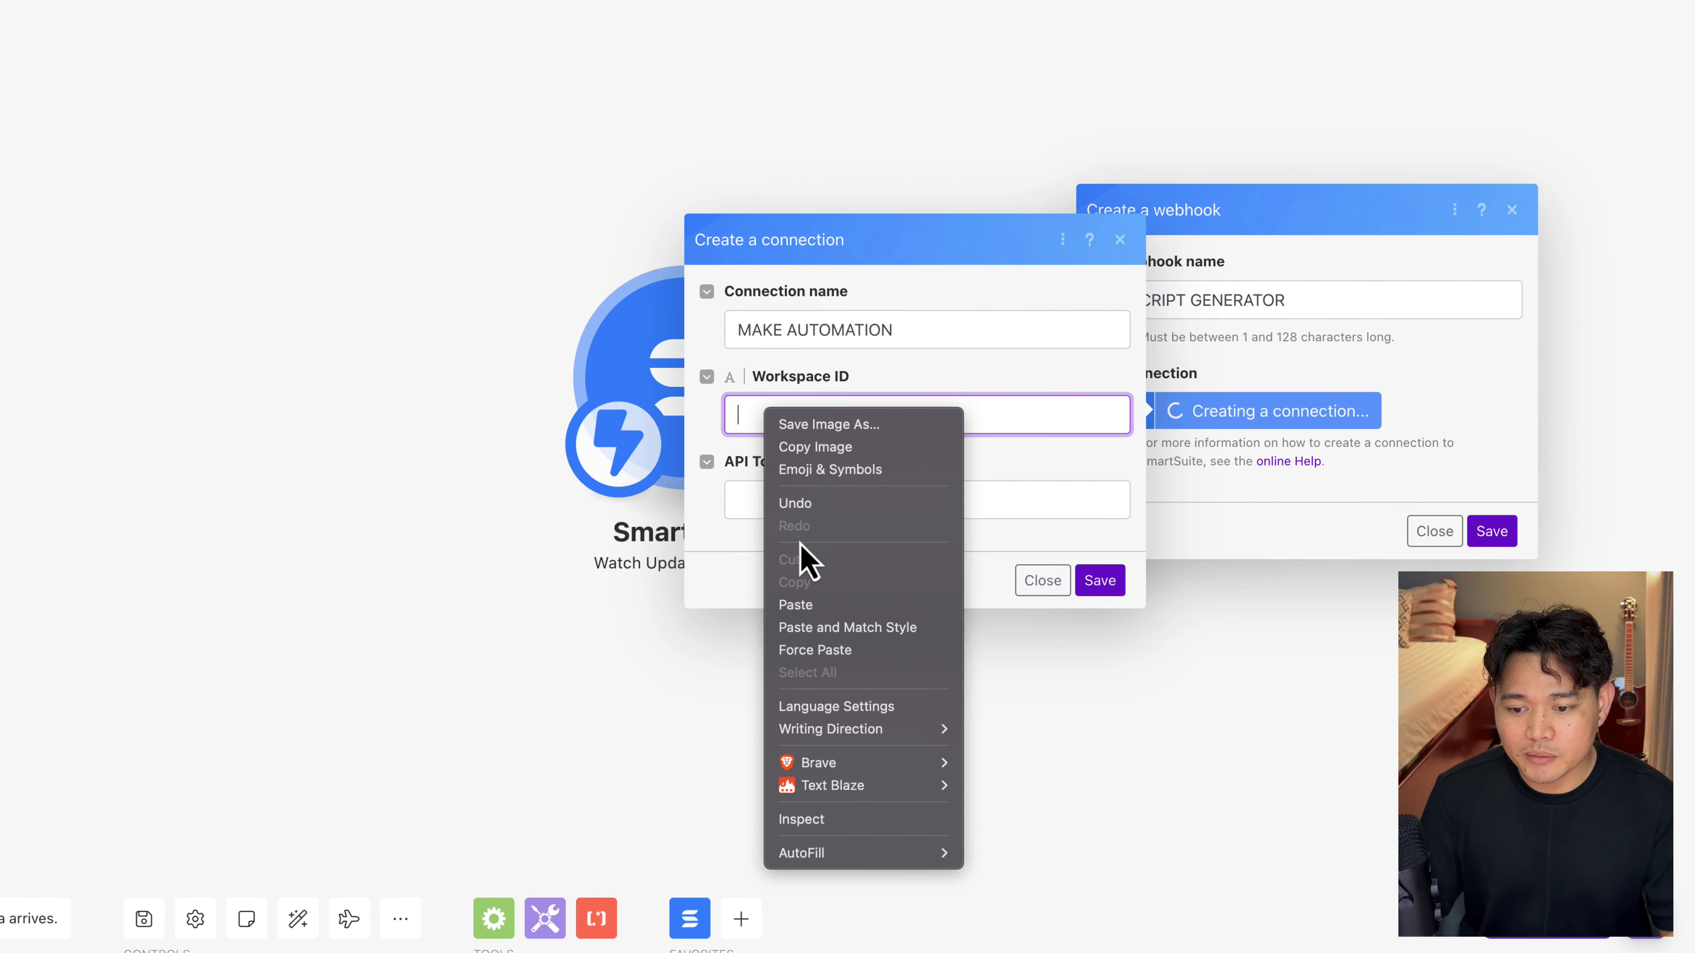
click(795, 604)
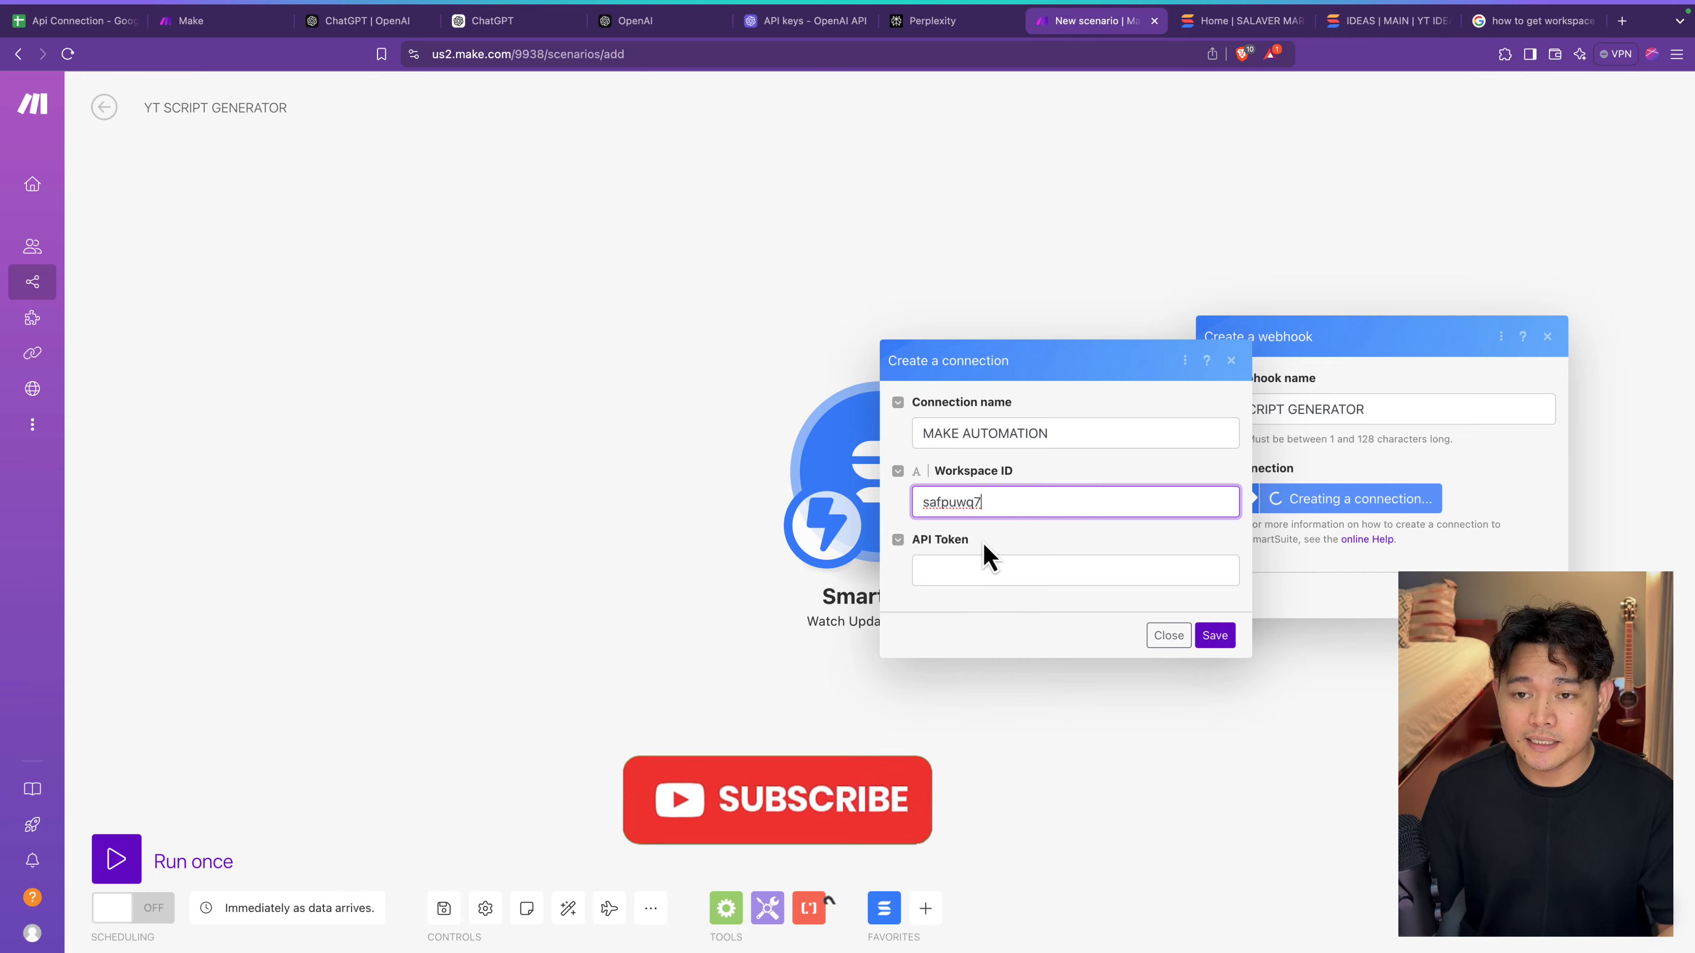
- Generate a new SmartSuite API key from the profile menu and select the token to copy
click(1205, 23)
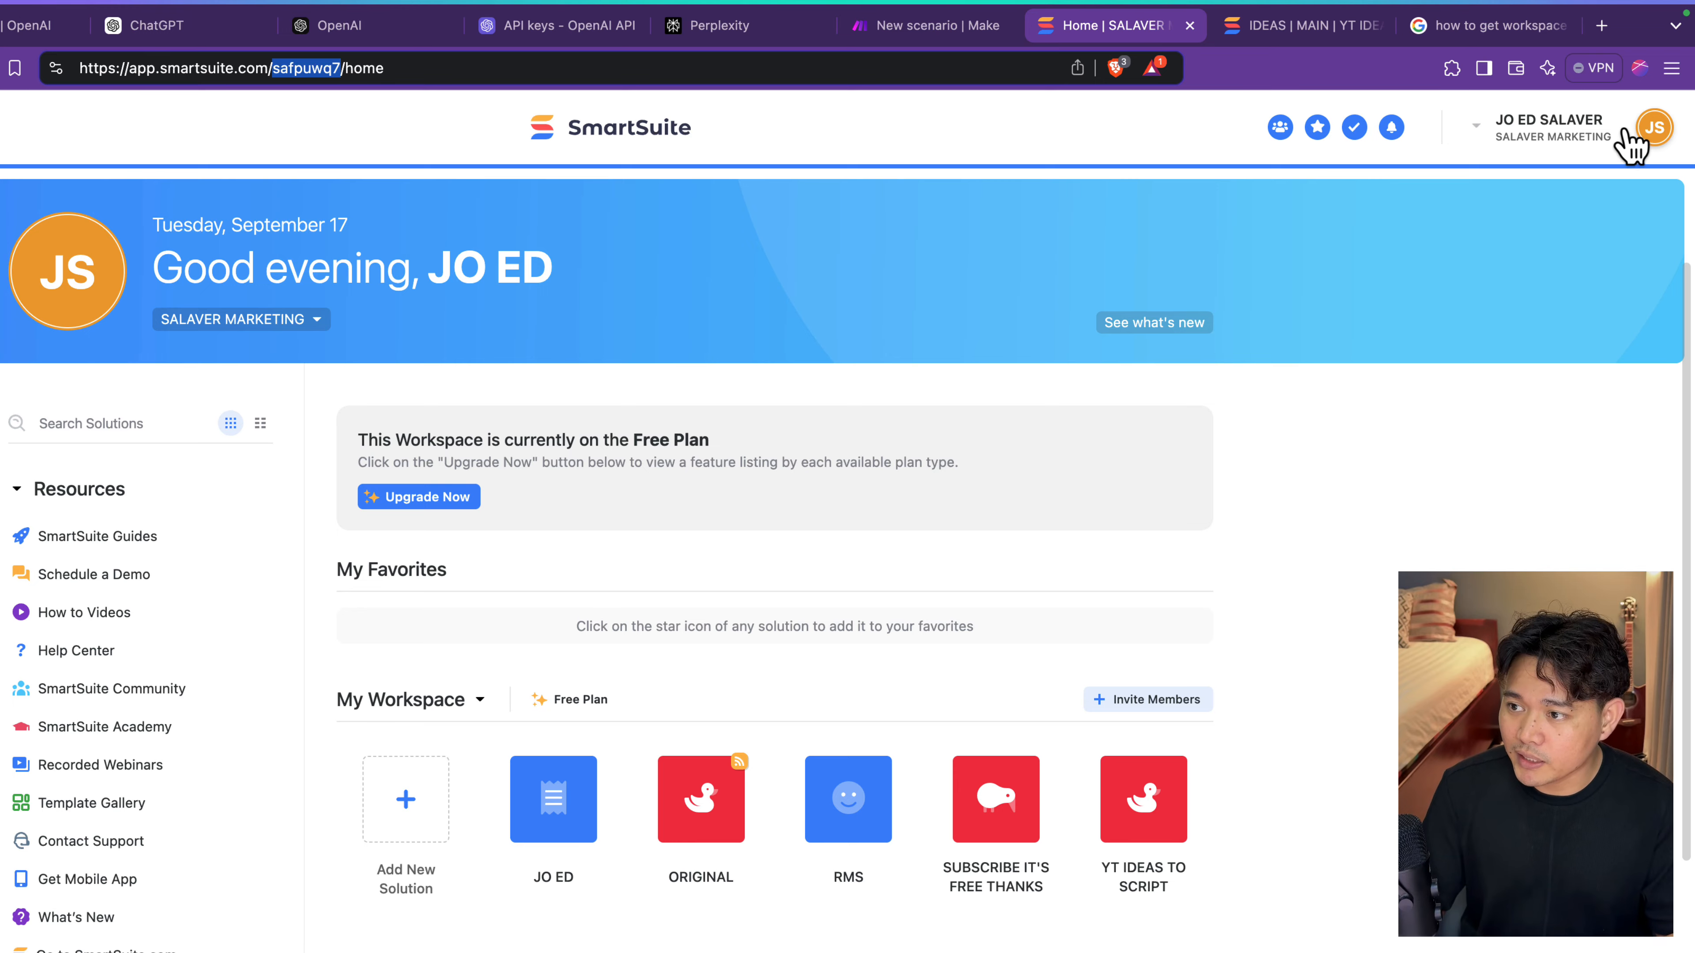
click(1486, 140)
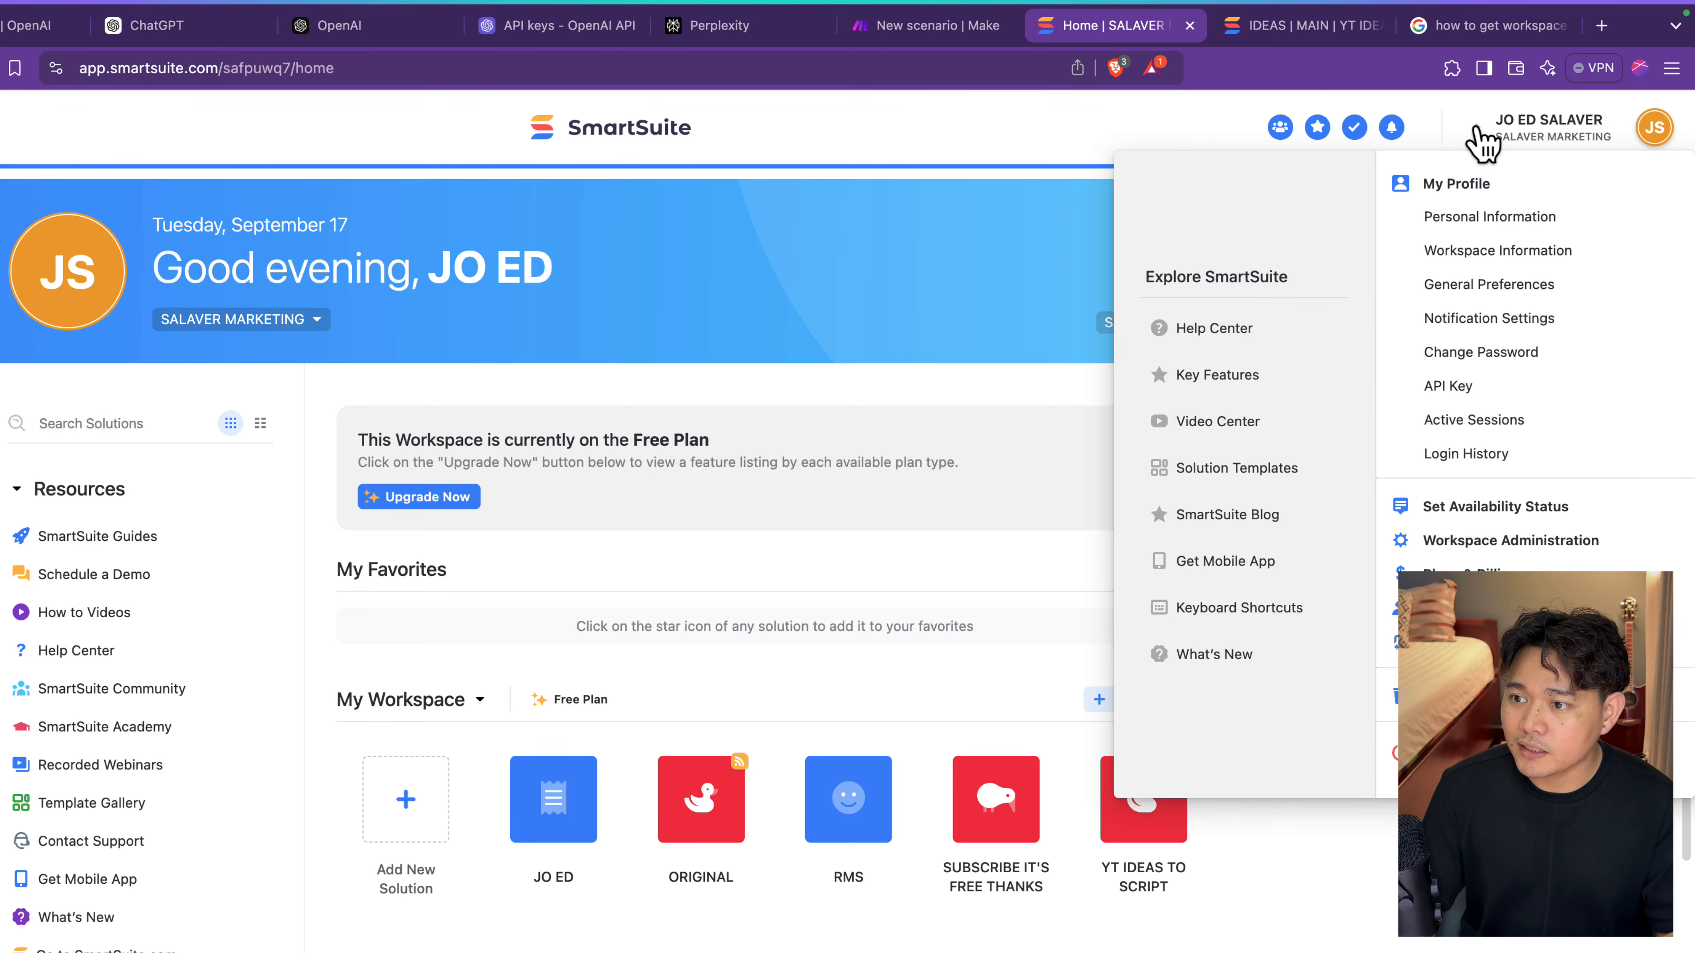
click(1470, 387)
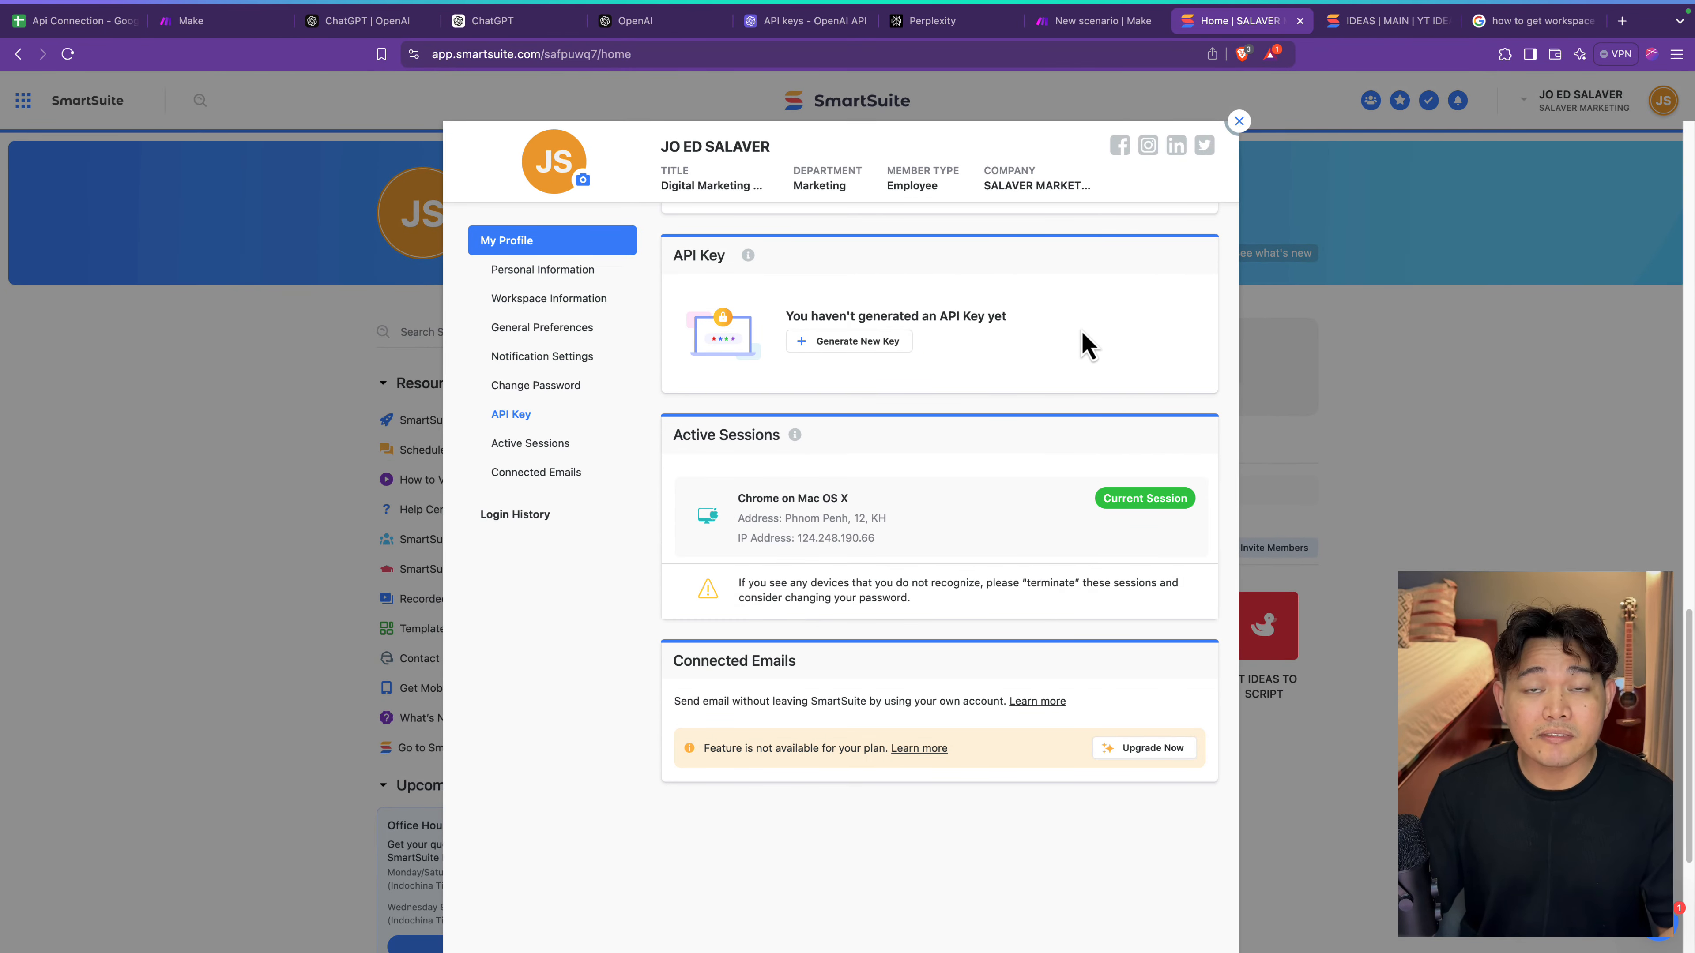
click(858, 341)
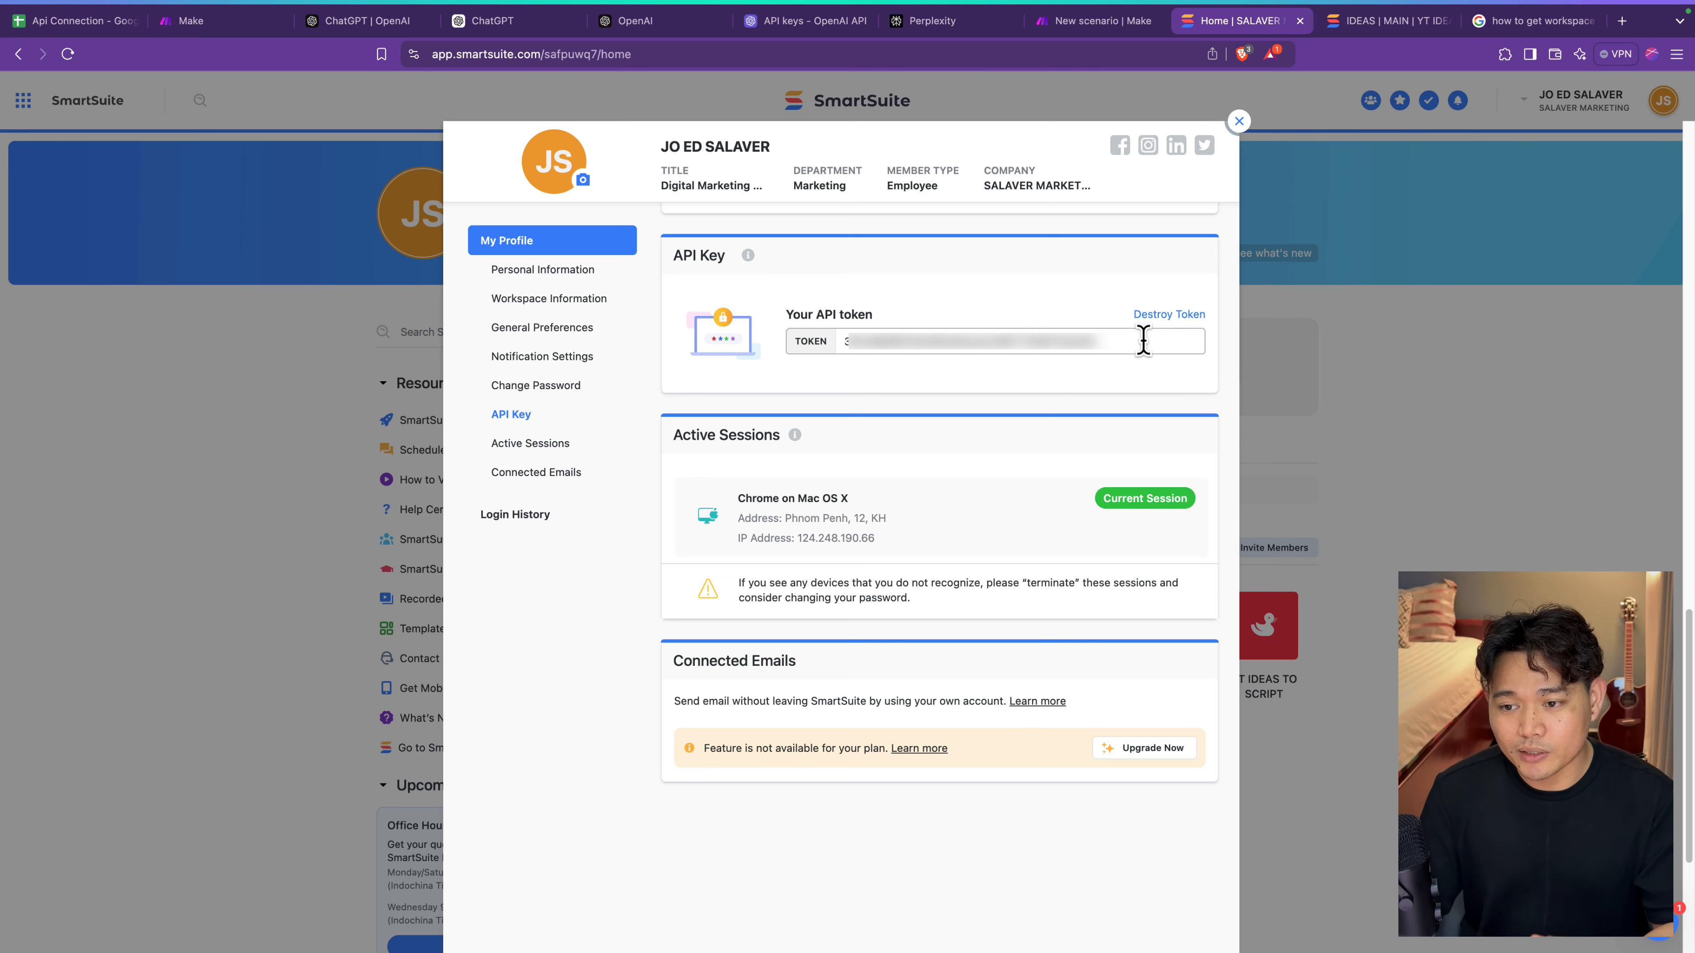
drag(1133, 342, 861, 342)
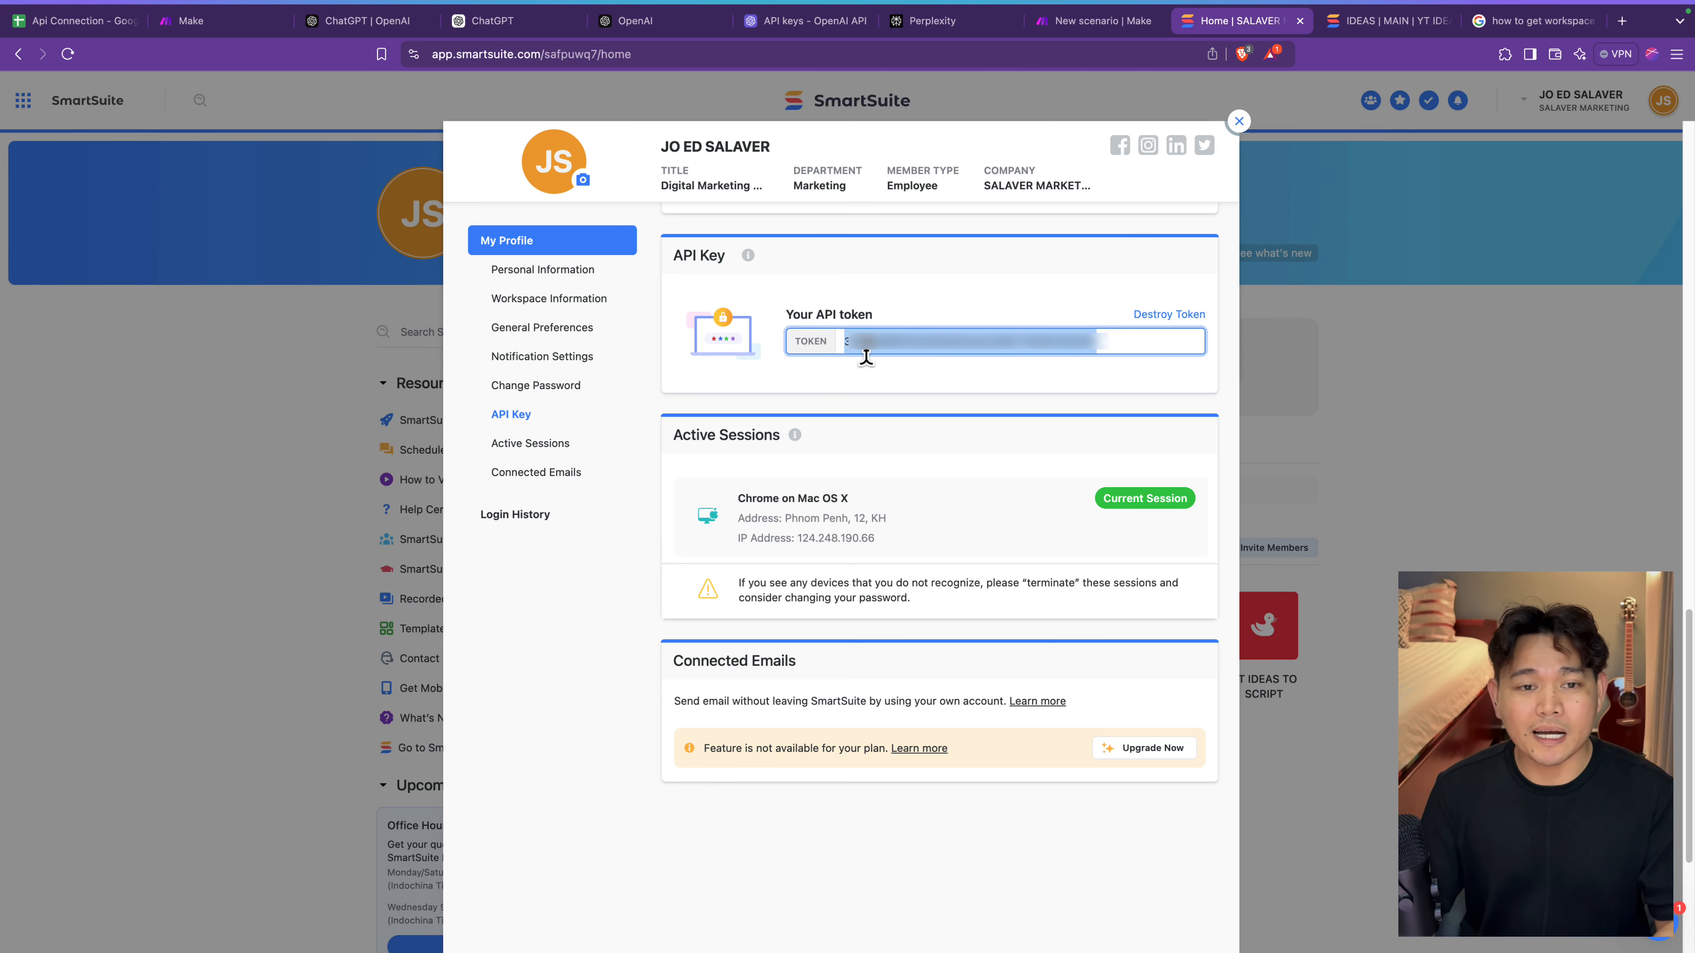
click(69, 22)
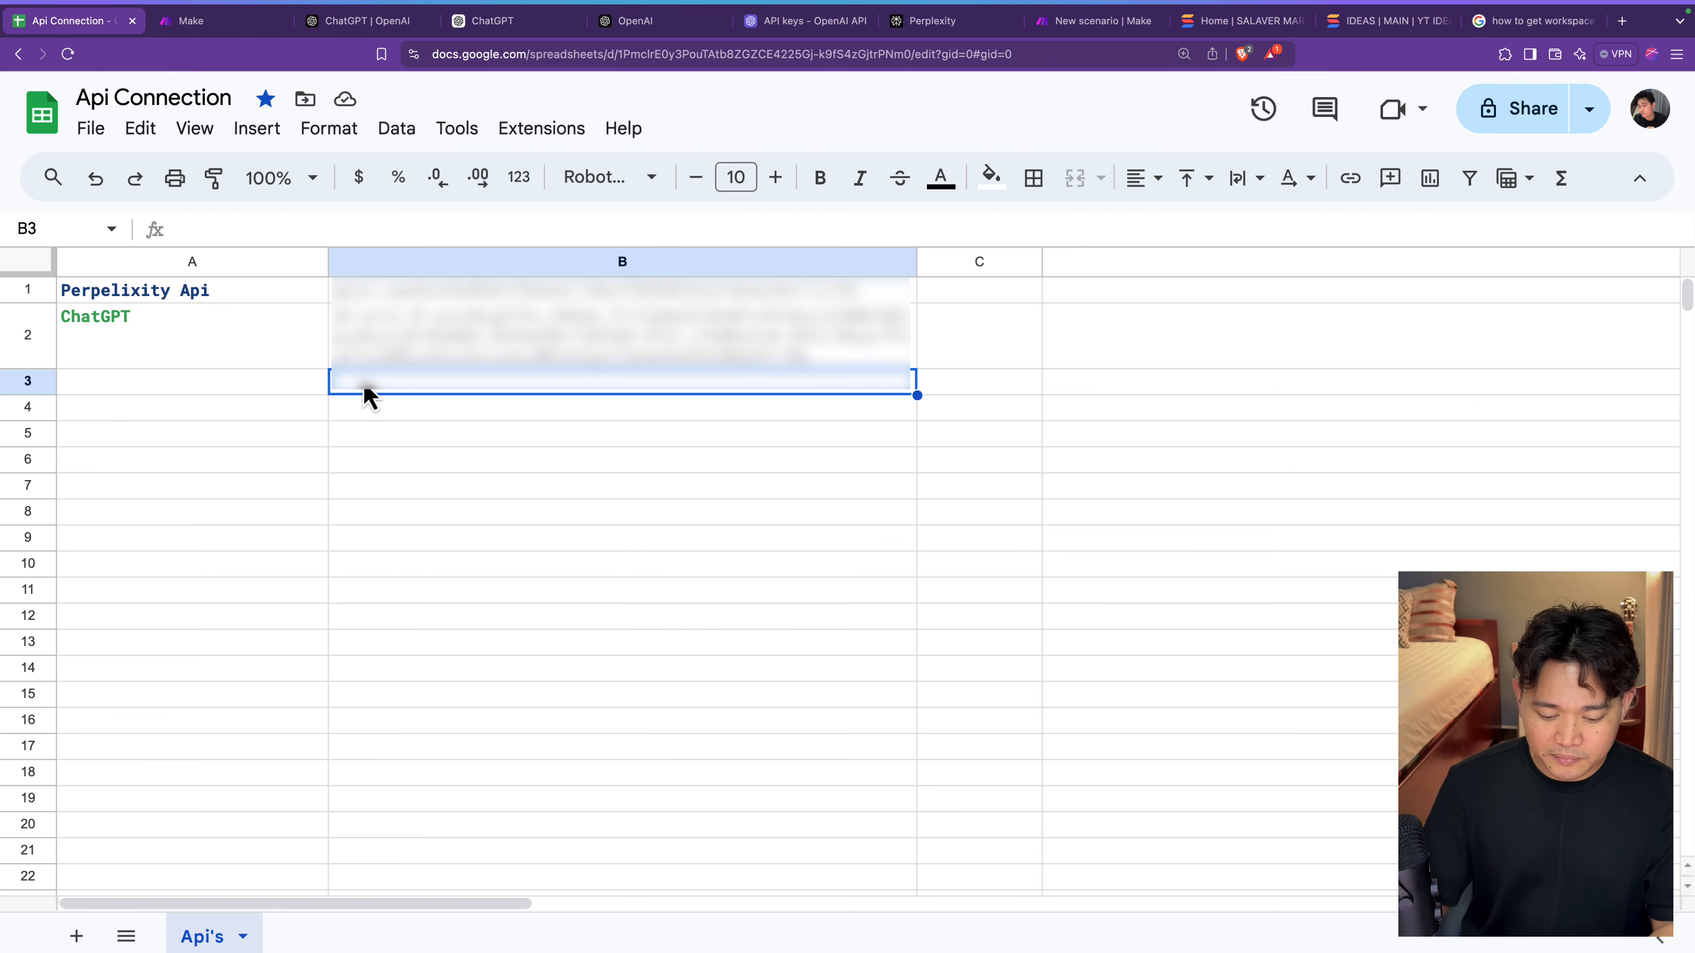
- Paste the token into B3, label A3 'Smartsuite Api', and copy the token from B3
key(super+v)
click(260, 384)
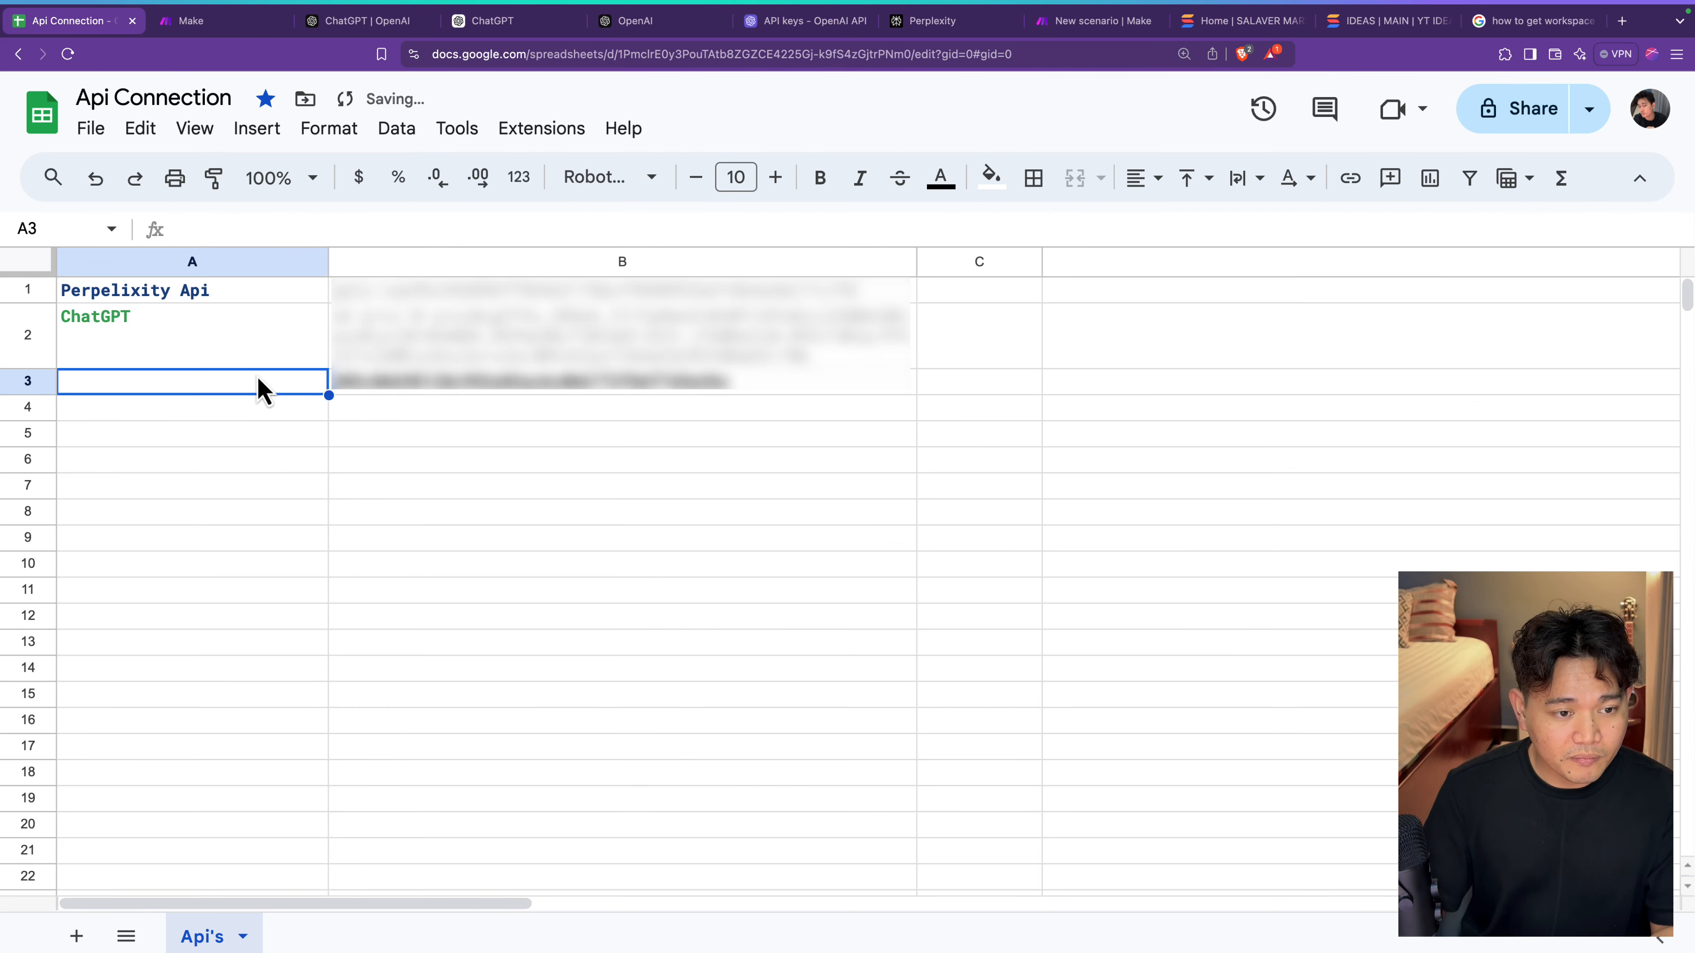
text(Smart)
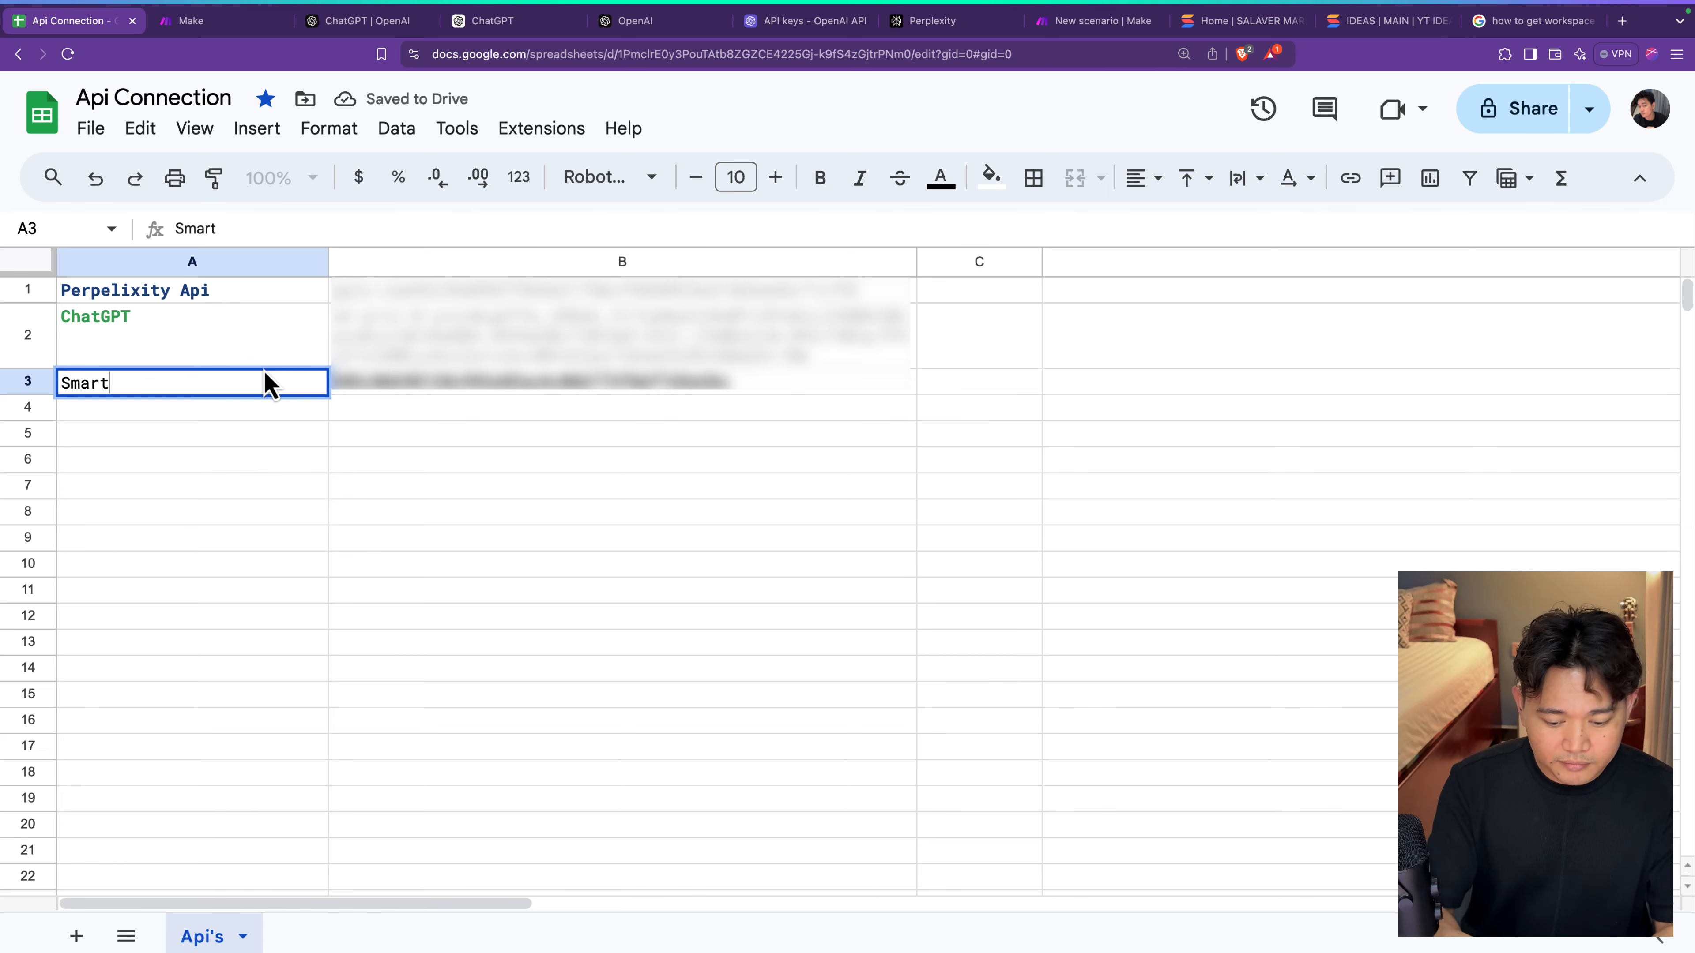
text(suite Api)
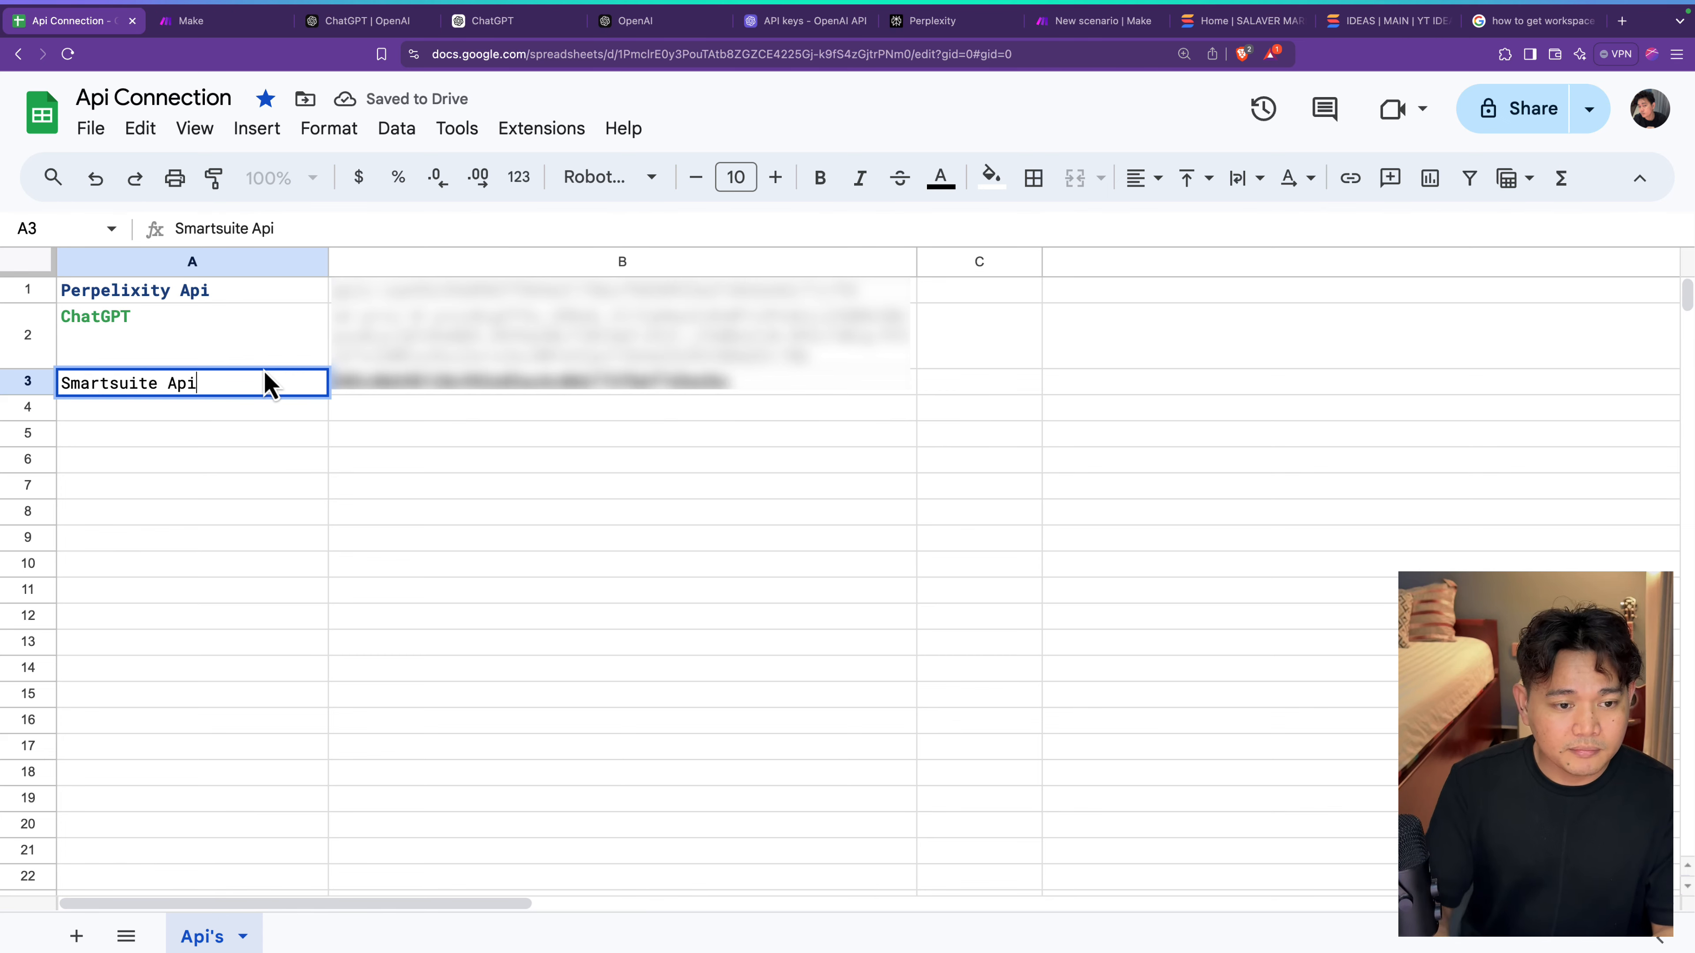
double_click(547, 386)
key(super+c)
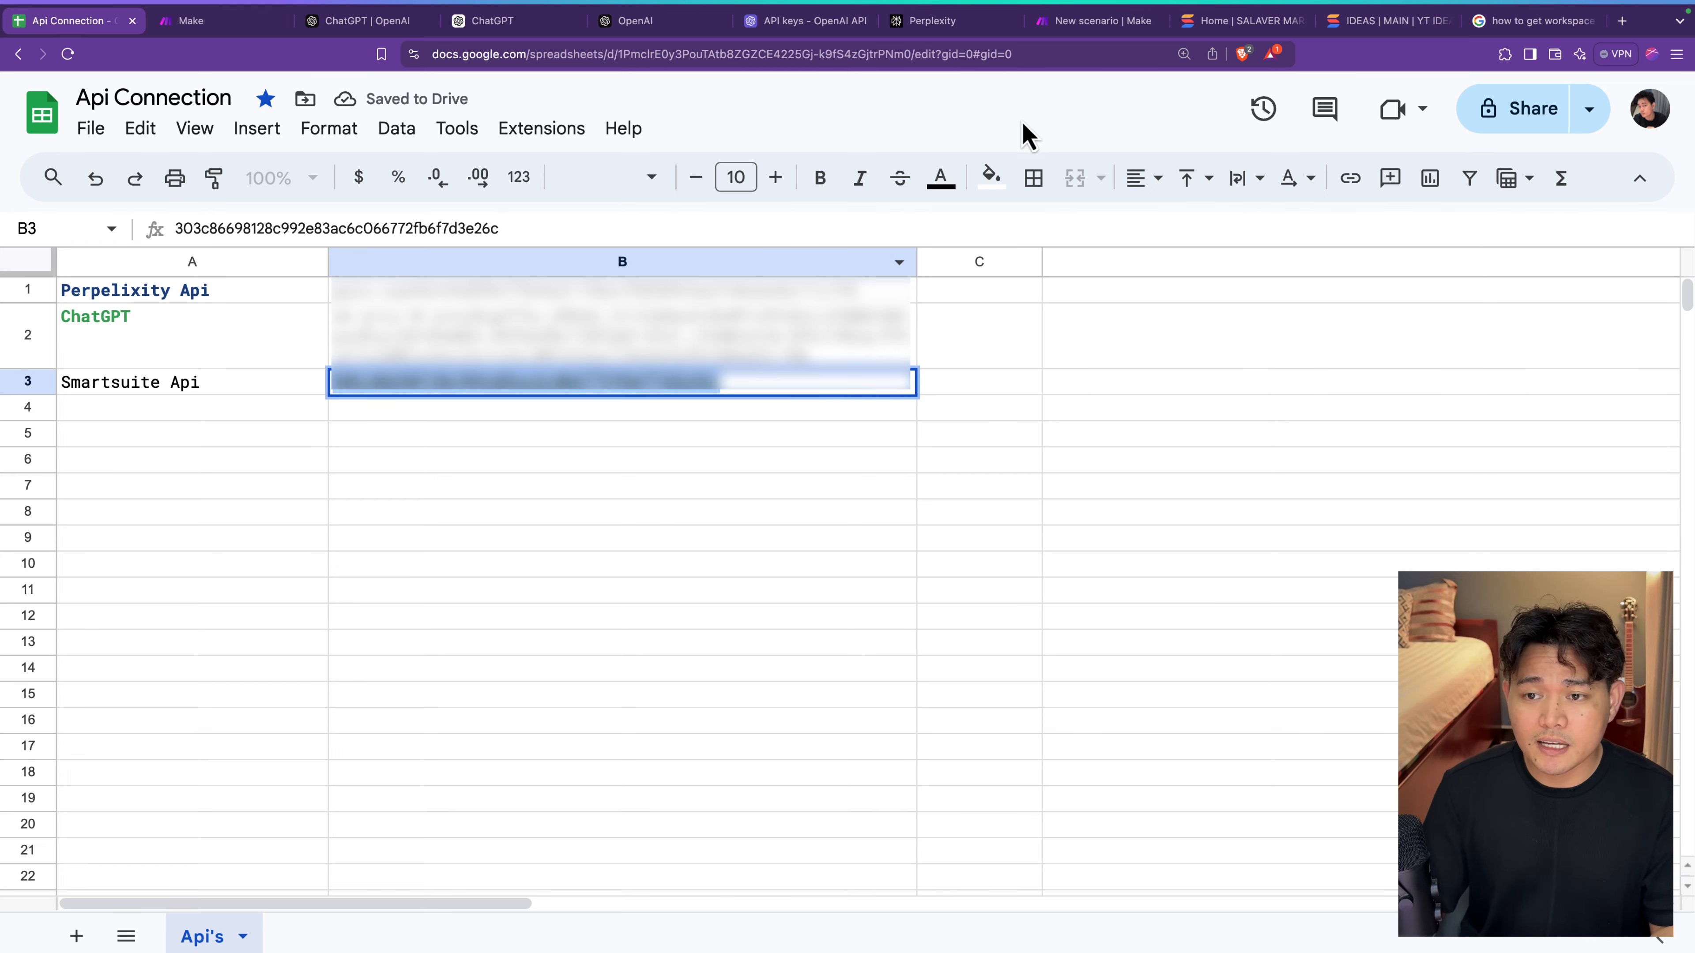
- Paste the SmartSuite token into the API Token field and save the MAKE AUTOMATION connection
click(1106, 22)
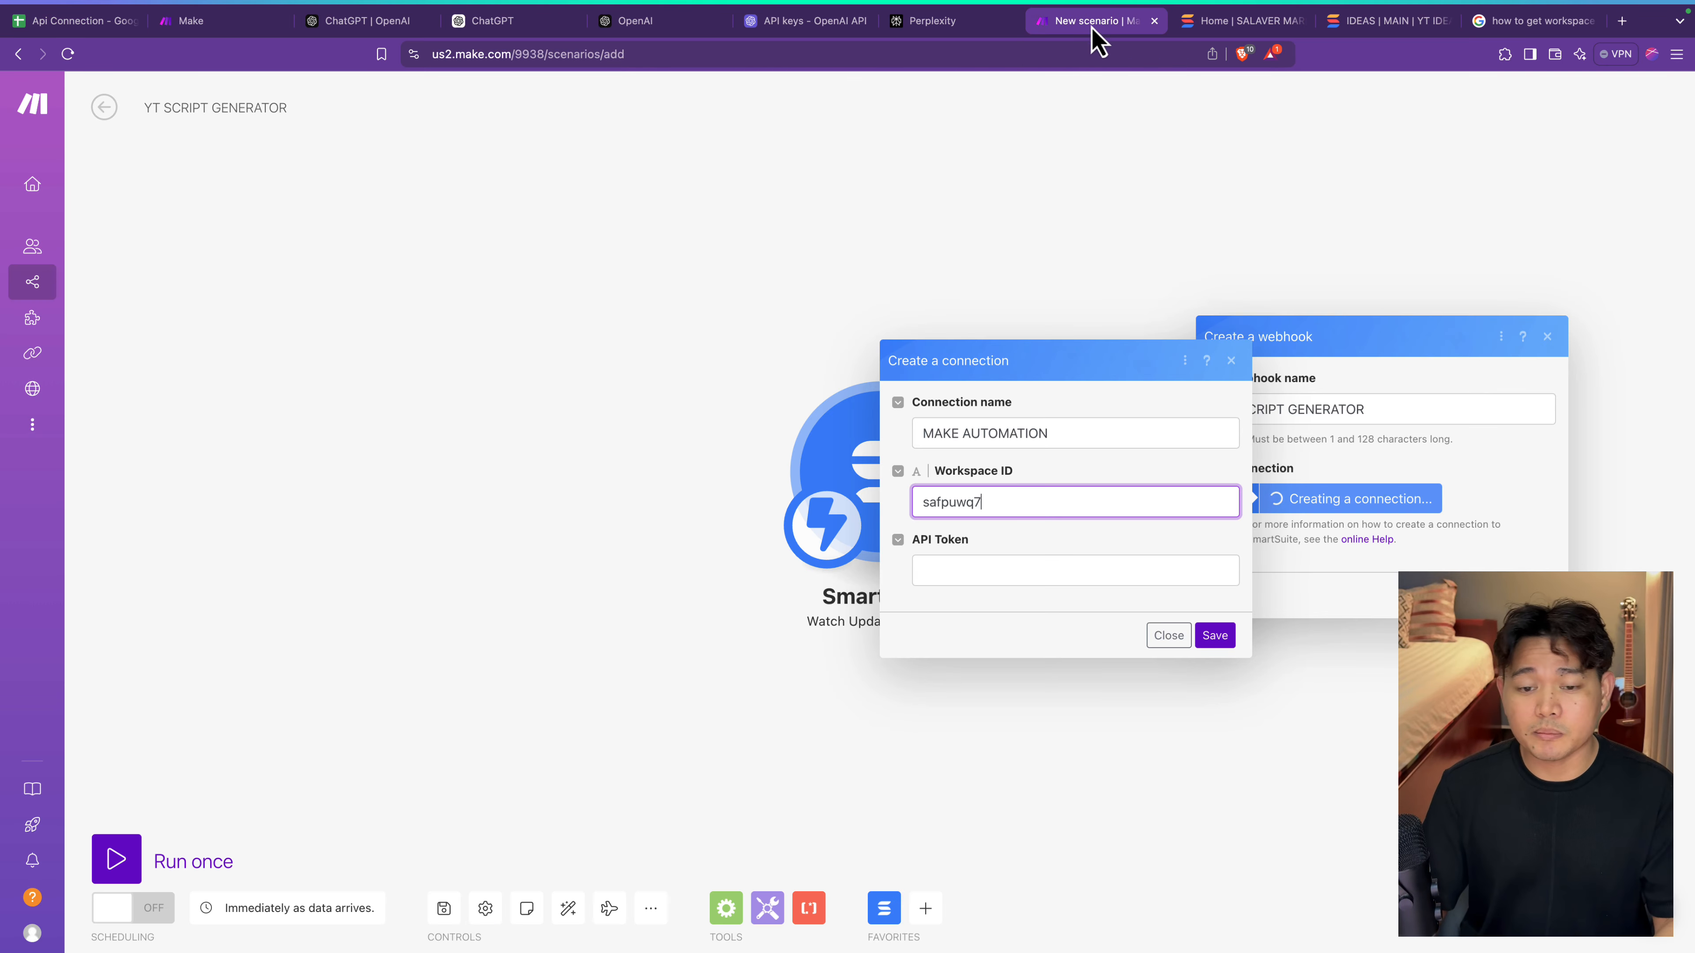
click(937, 569)
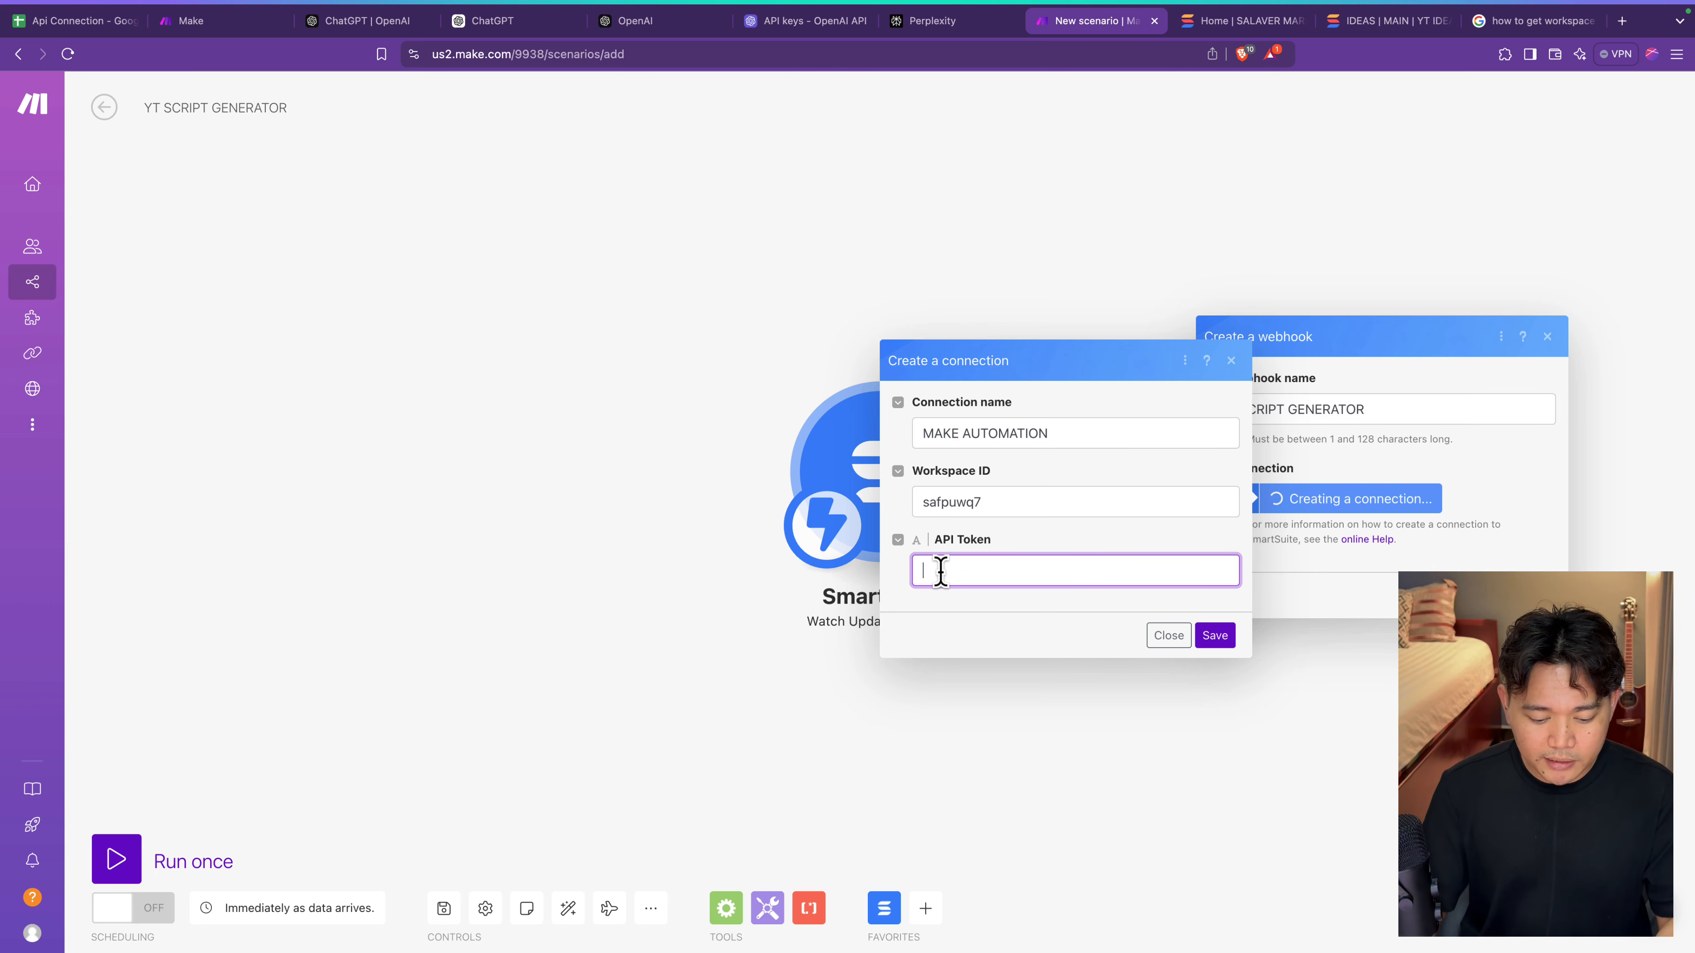
key(super+v)
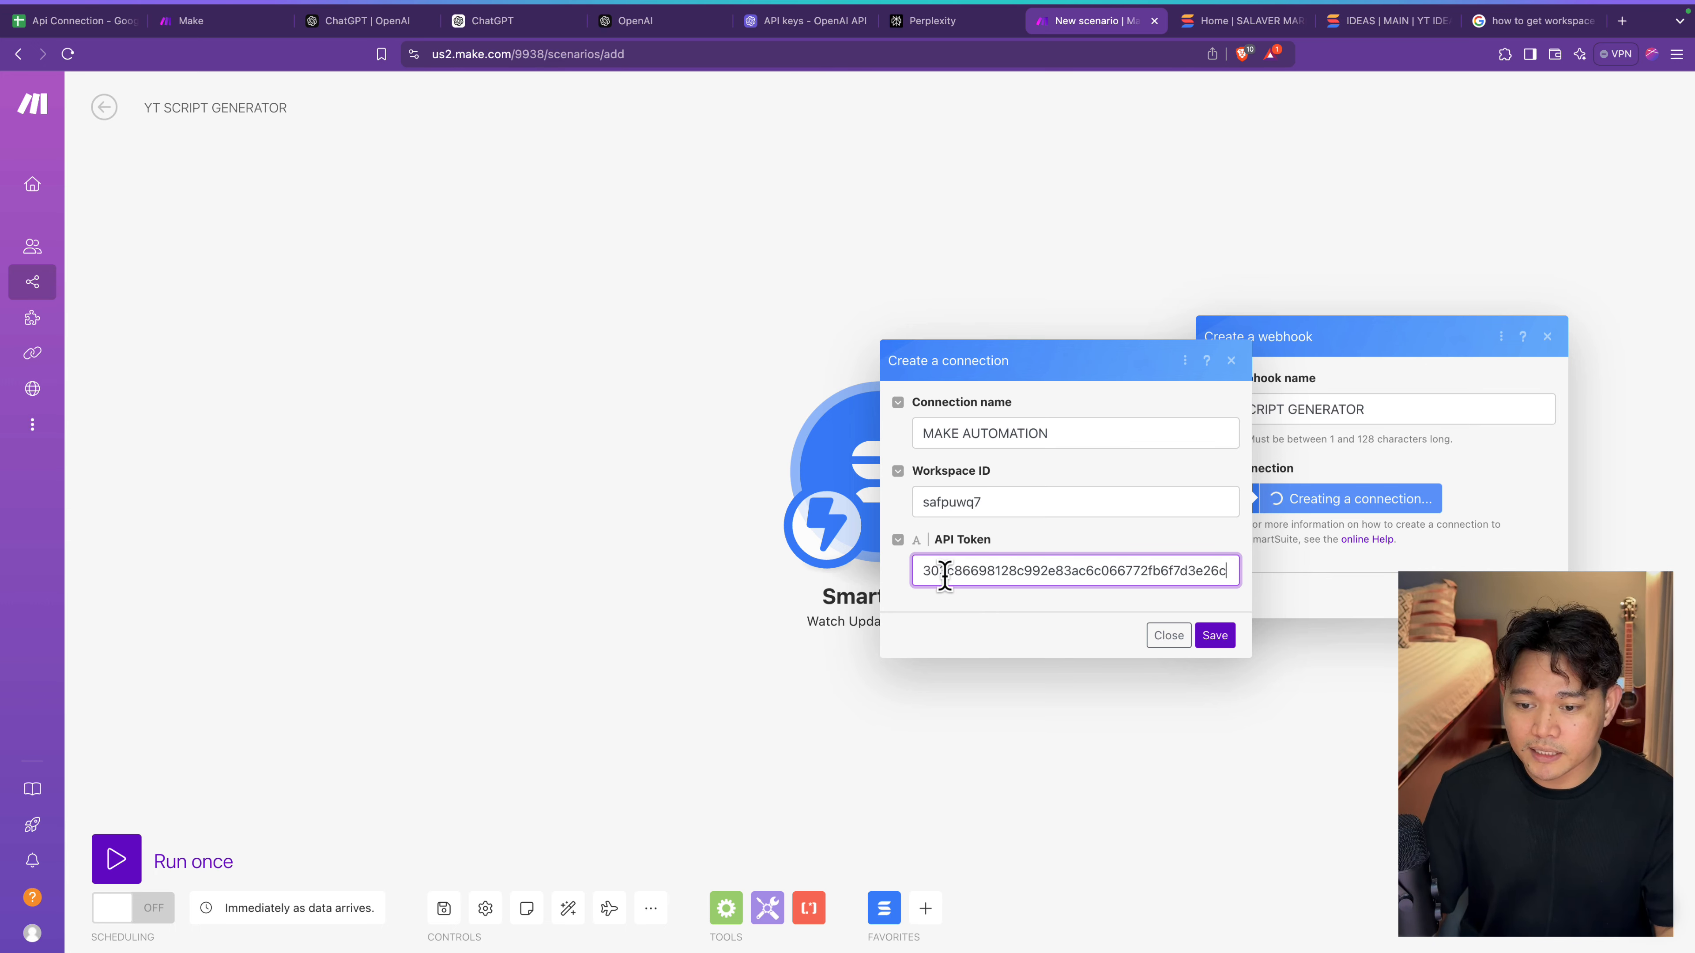
click(1221, 639)
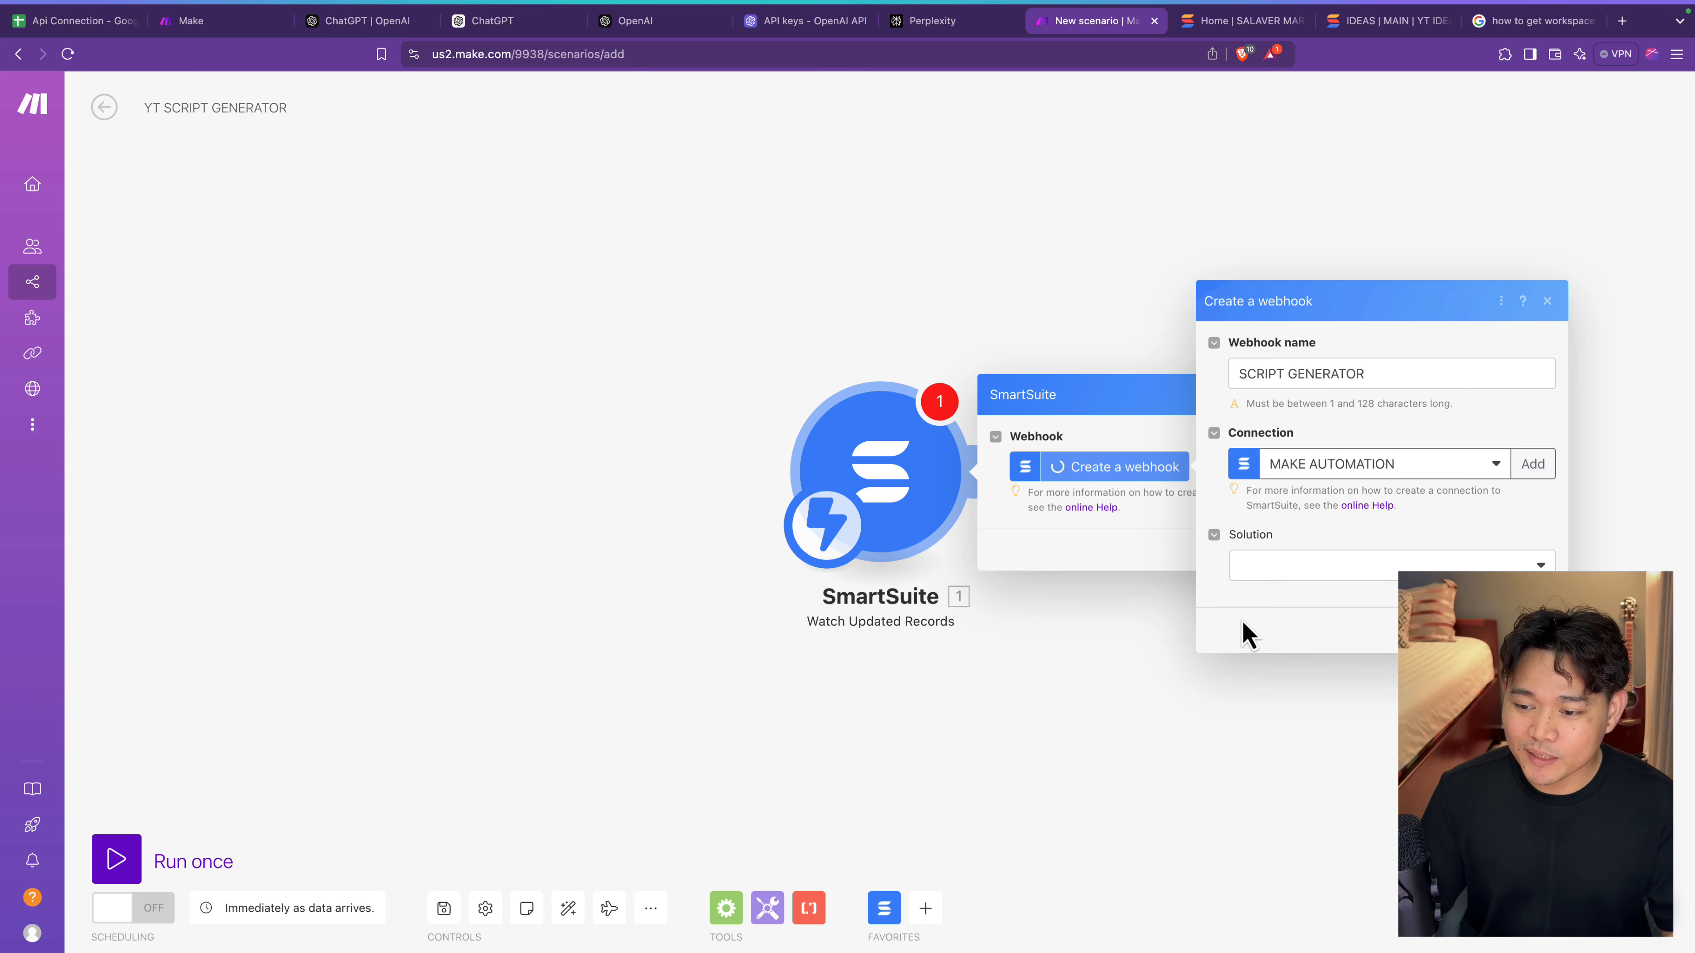
- Set the webhook to solution YT IDEAS TO SCRIPT and table MAIN, then save
click(1292, 574)
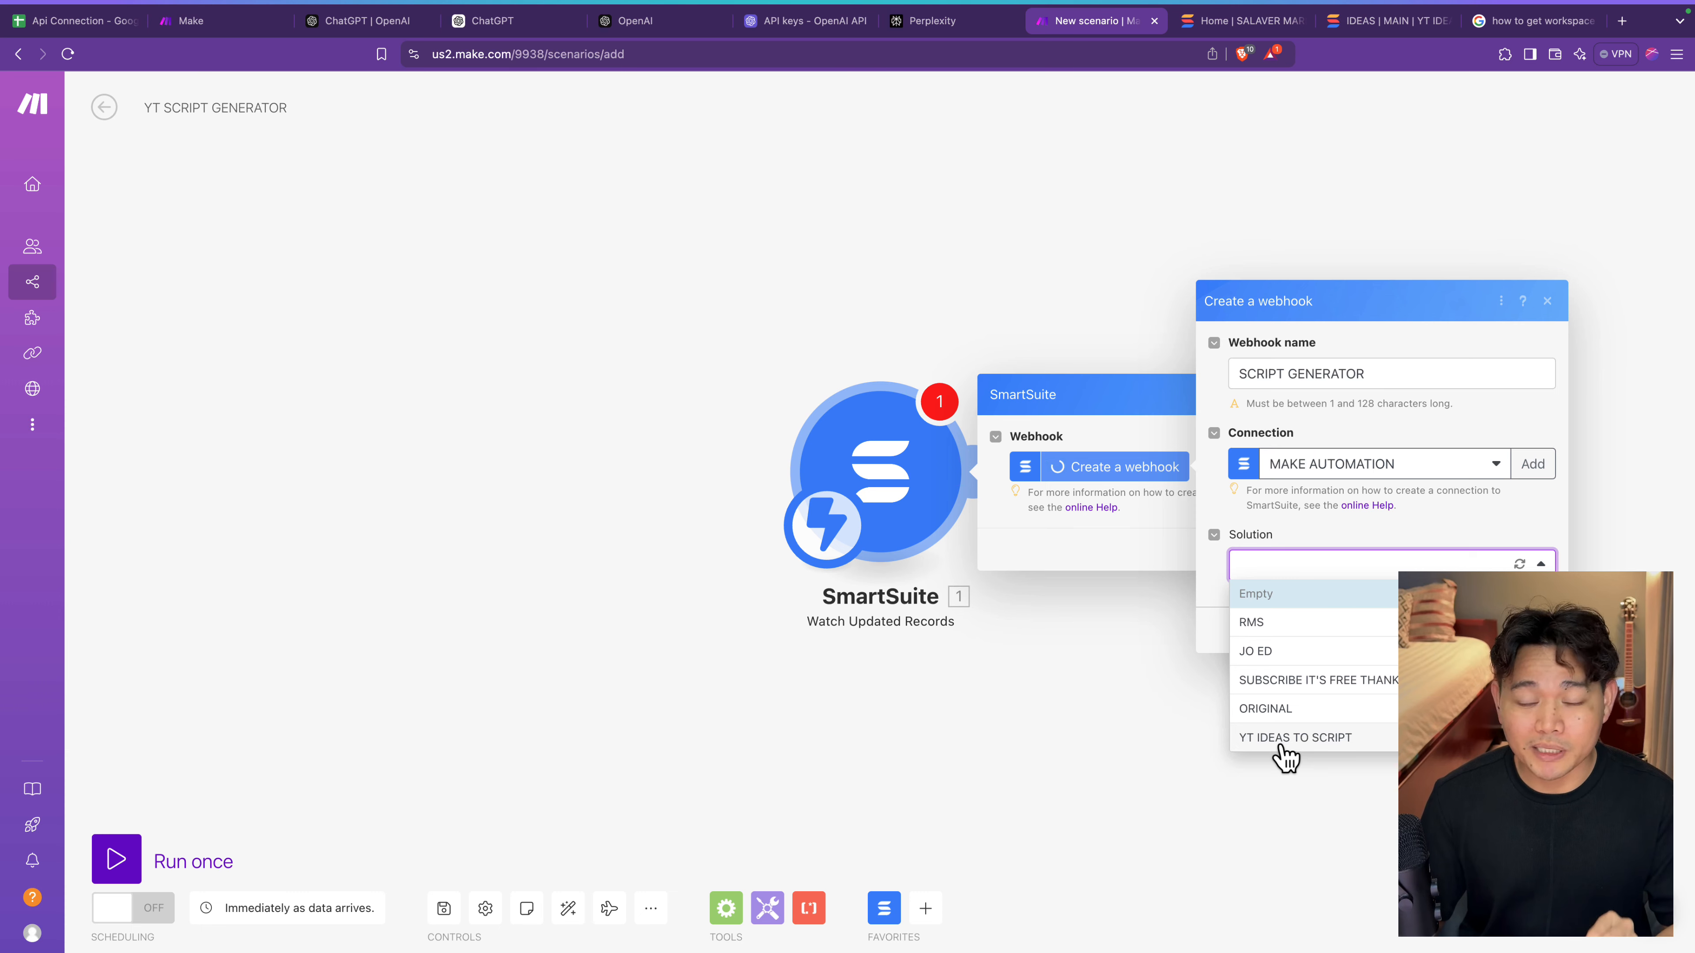
click(1295, 737)
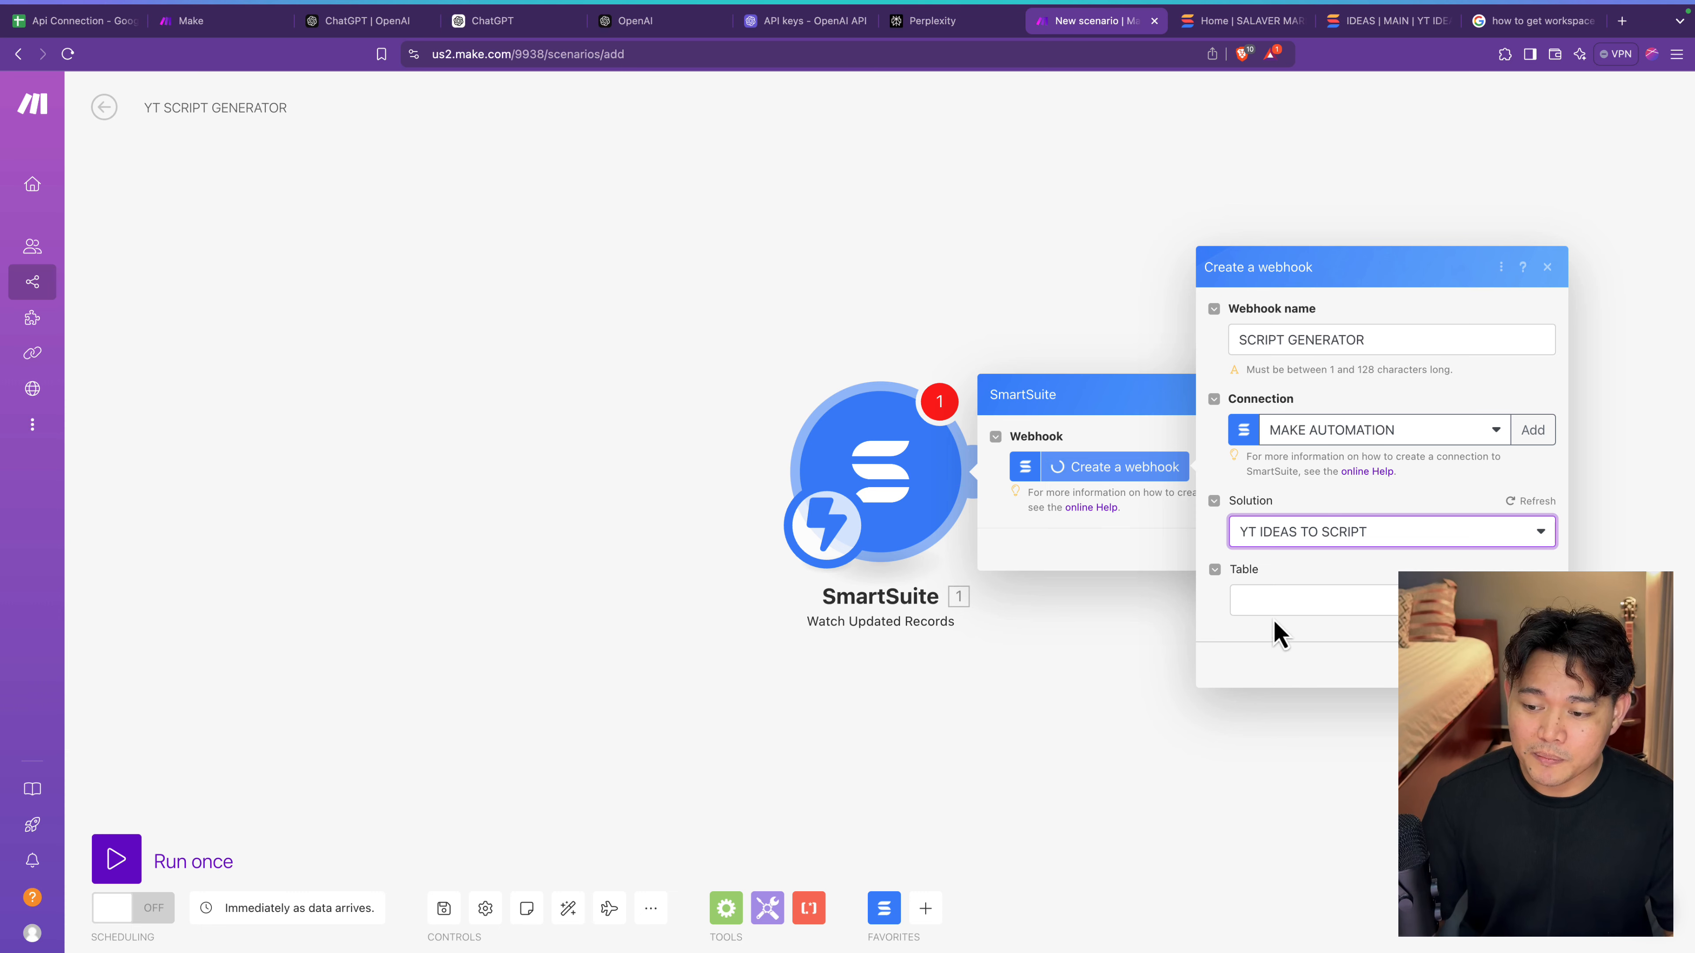
click(1276, 602)
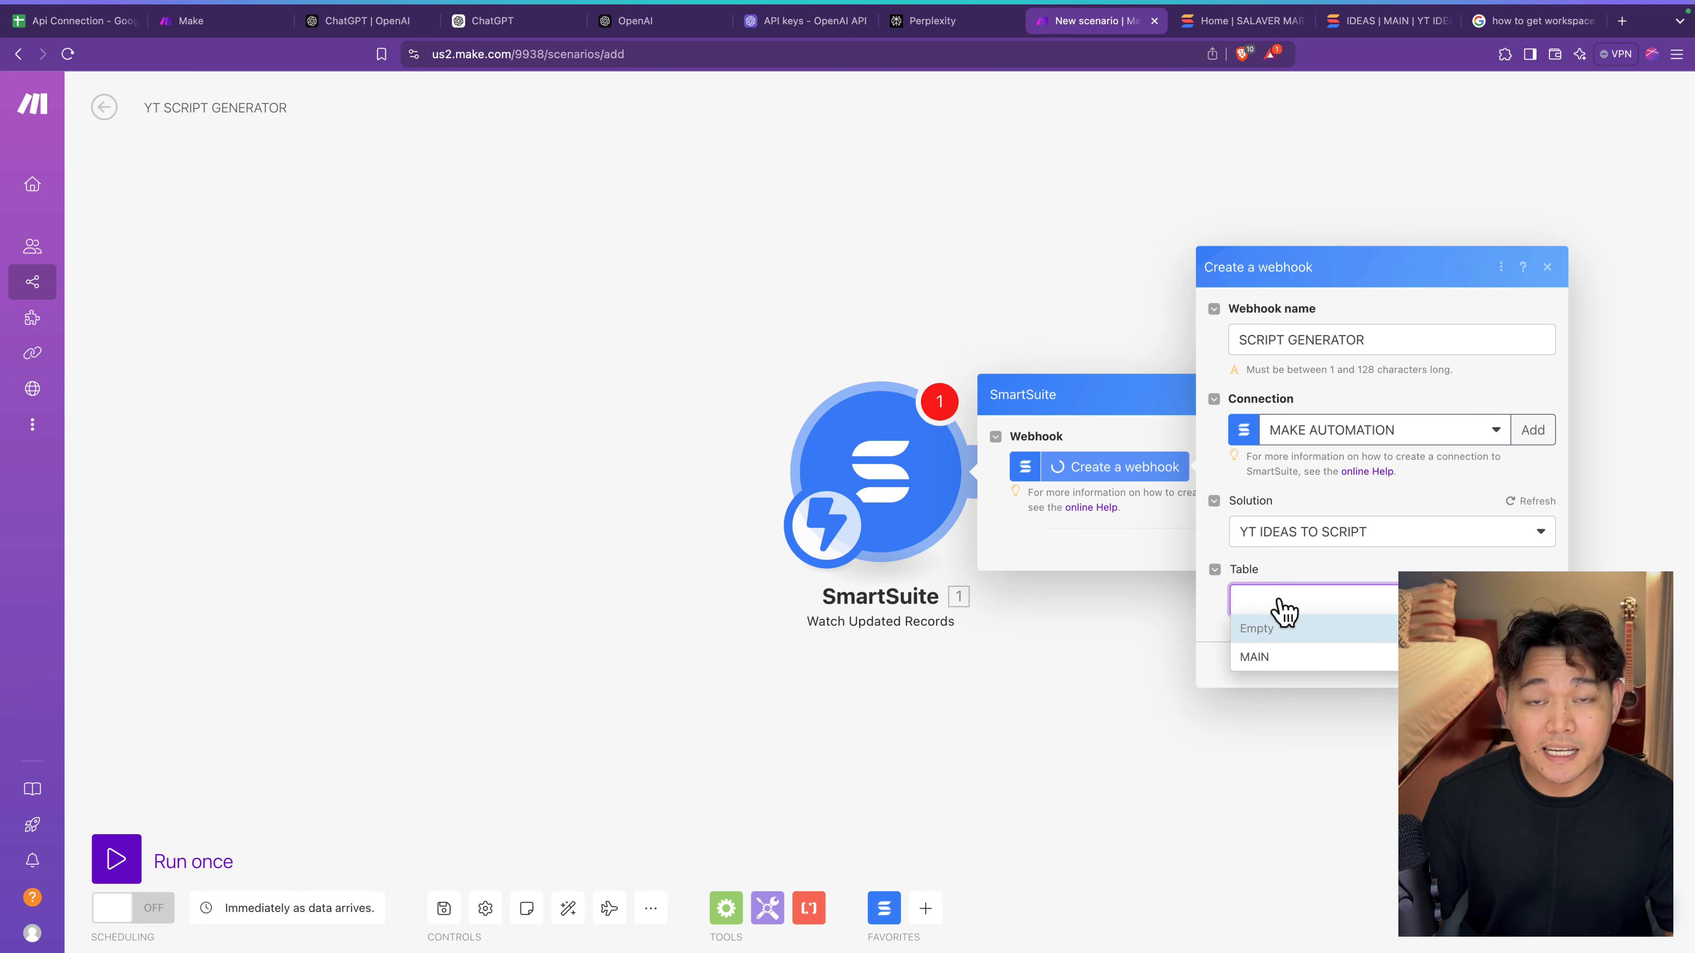
click(1267, 658)
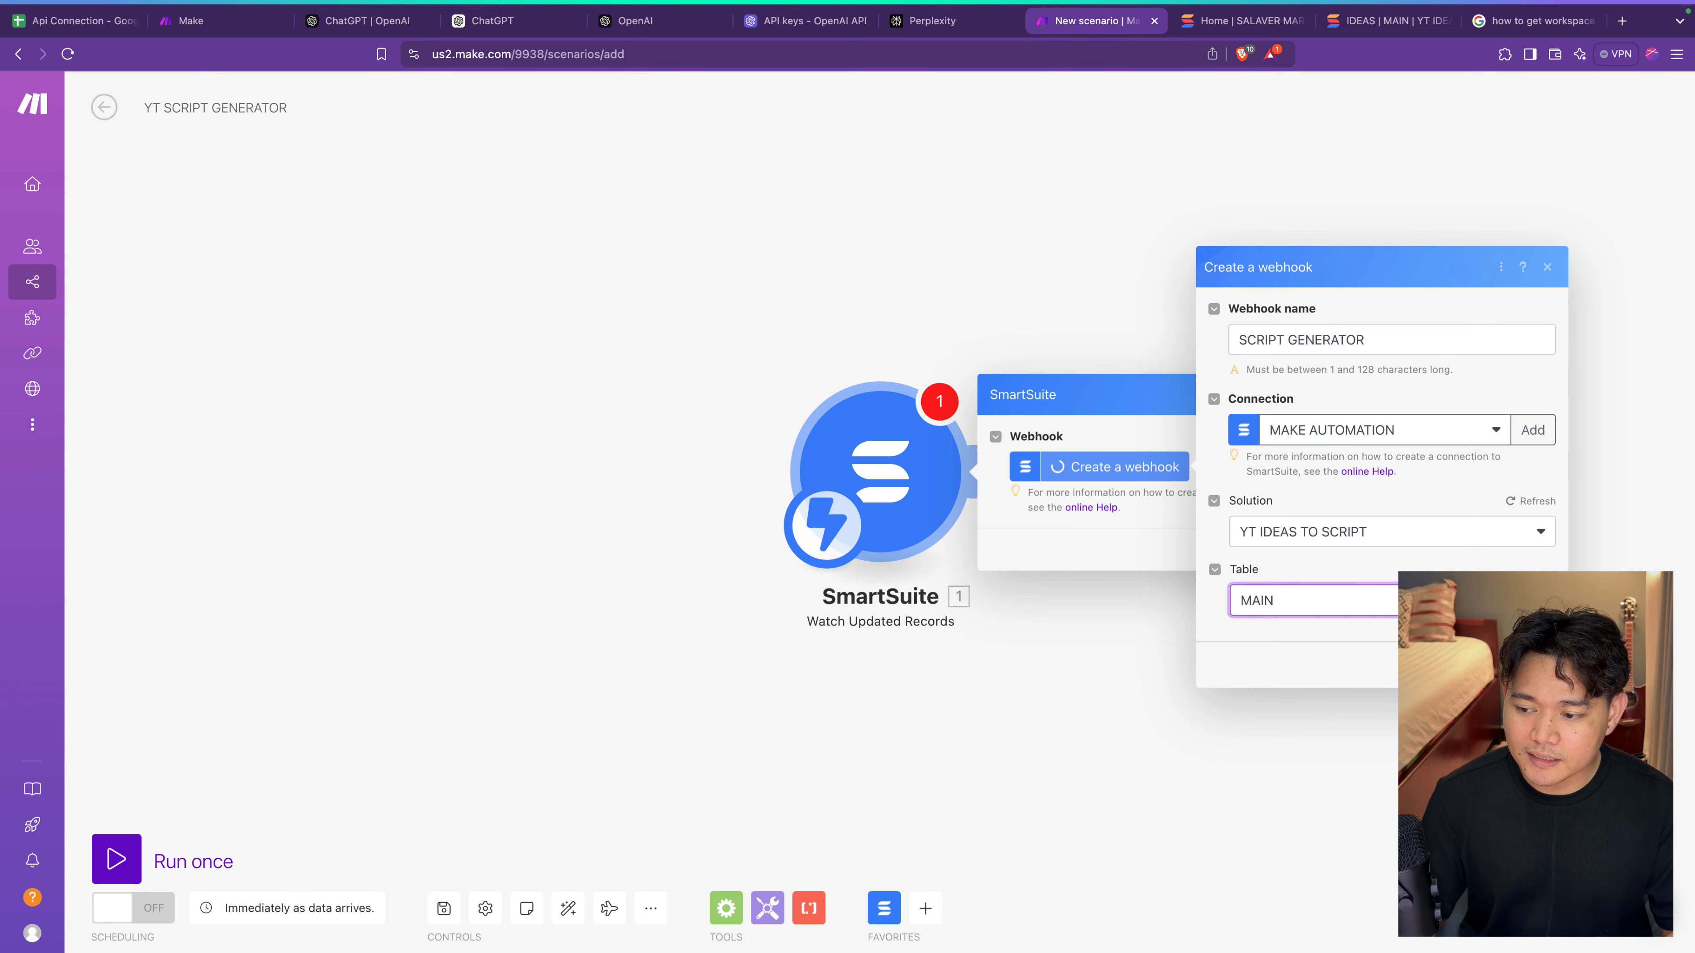
click(1535, 665)
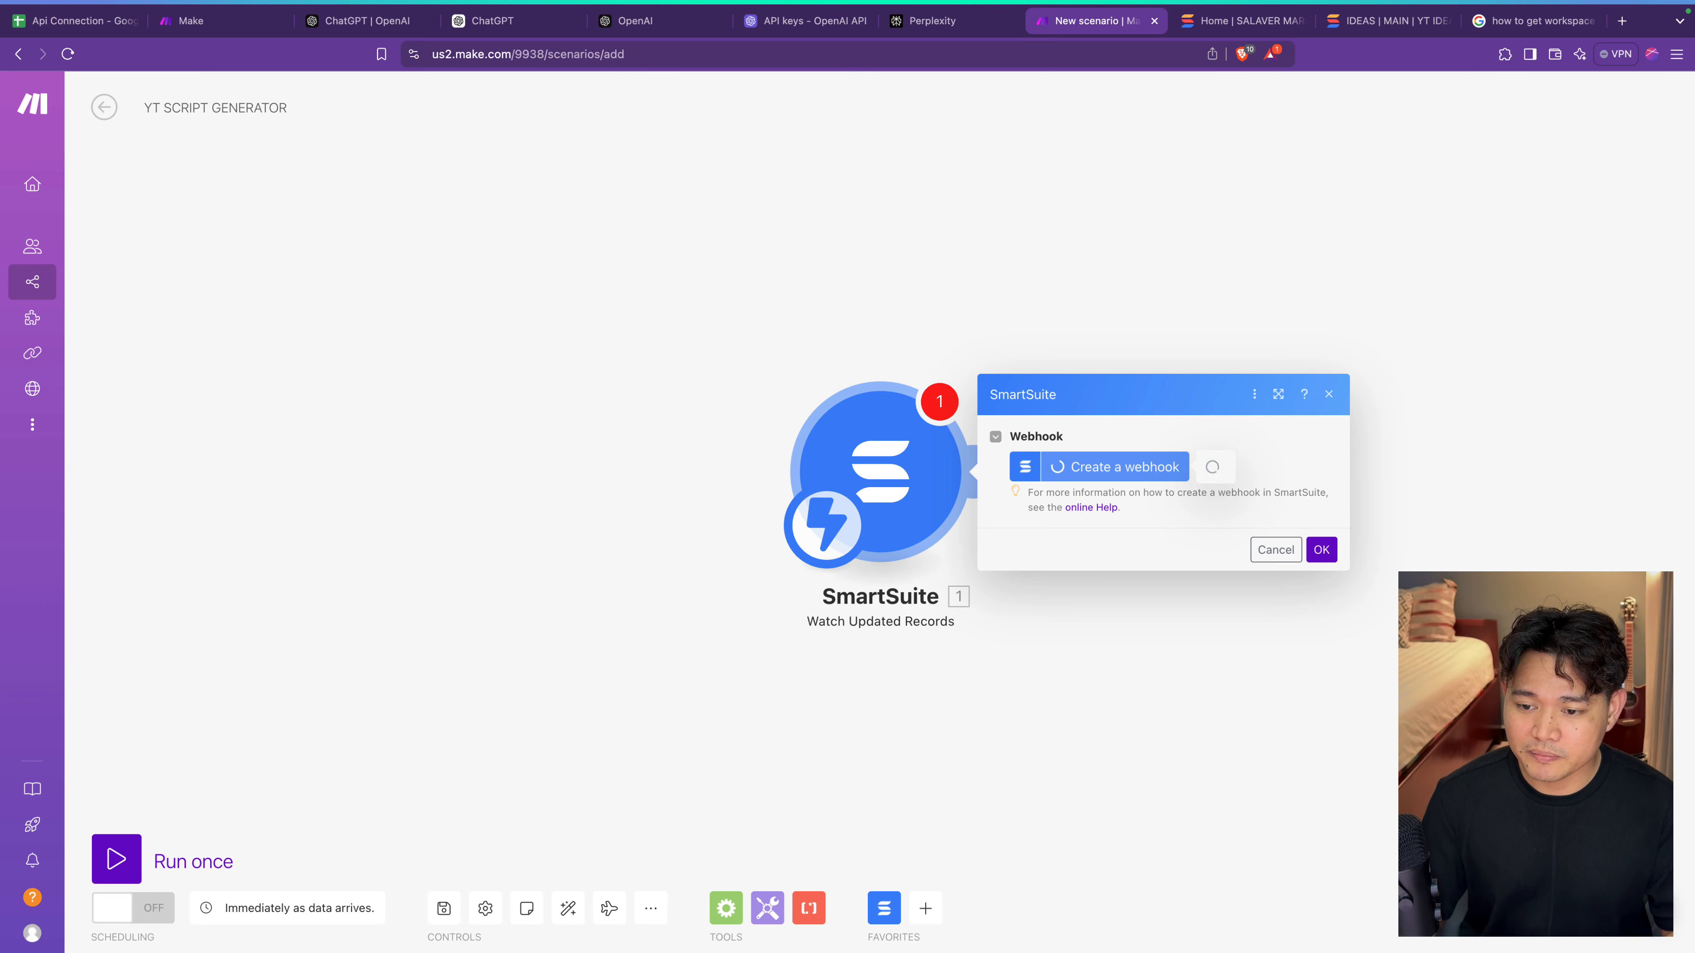
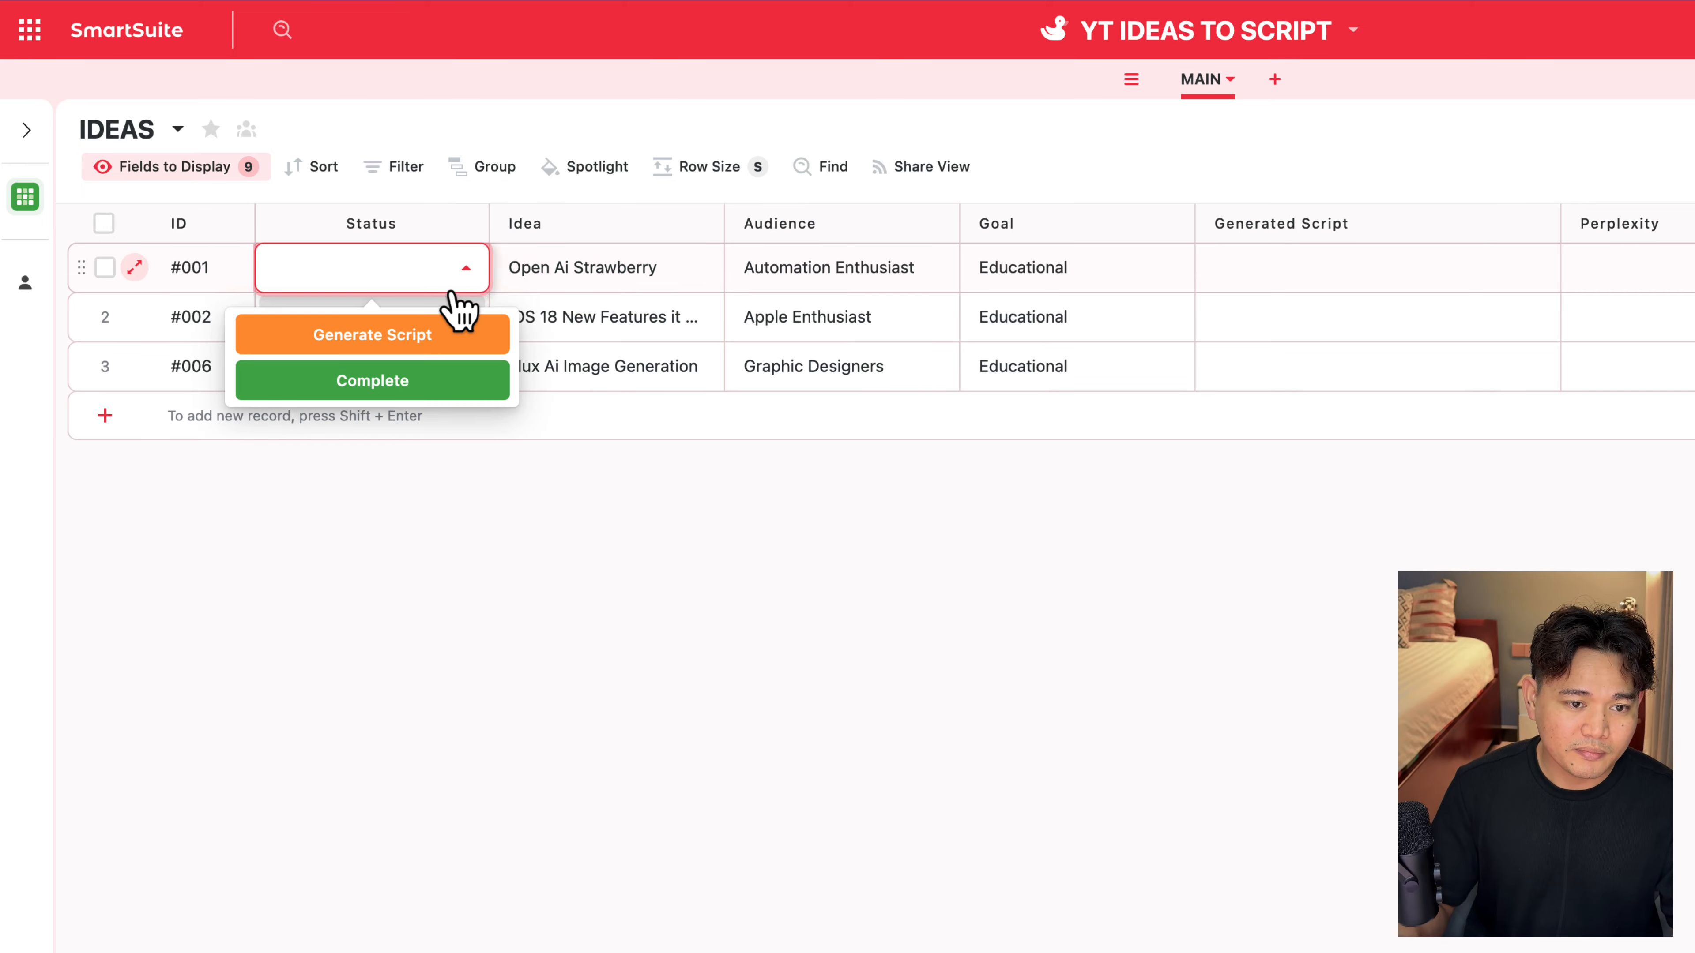
- Set idea #001's status to Generate Script and go back to the Make scenario
click(437, 337)
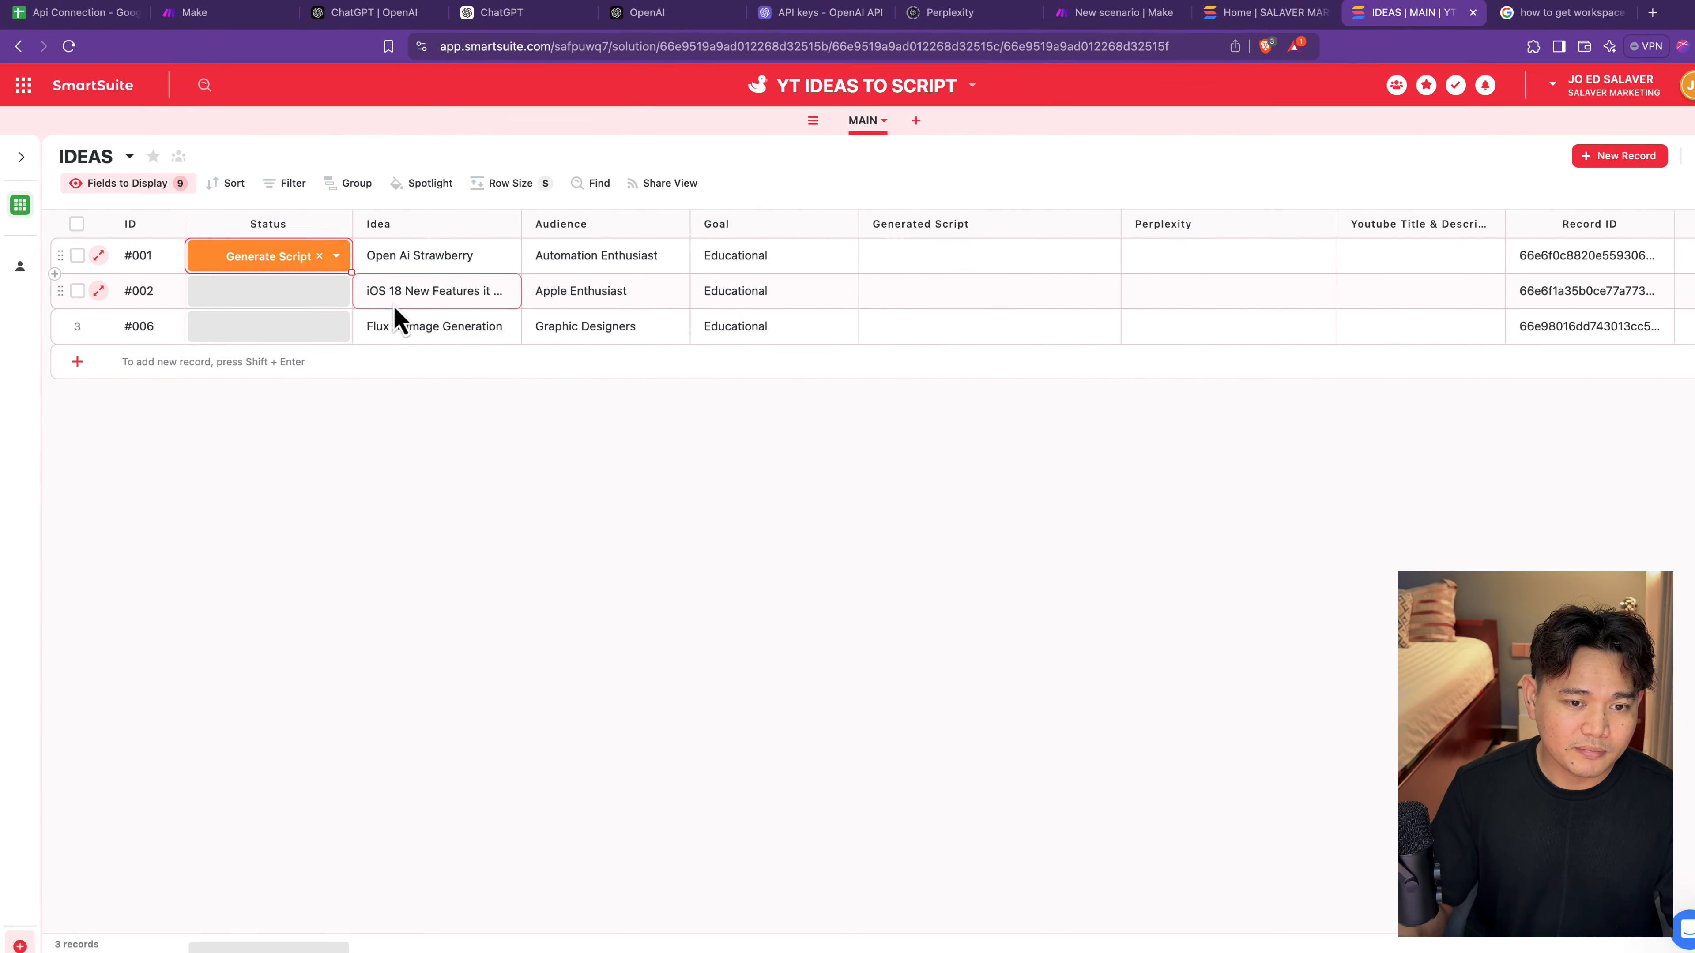
click(394, 300)
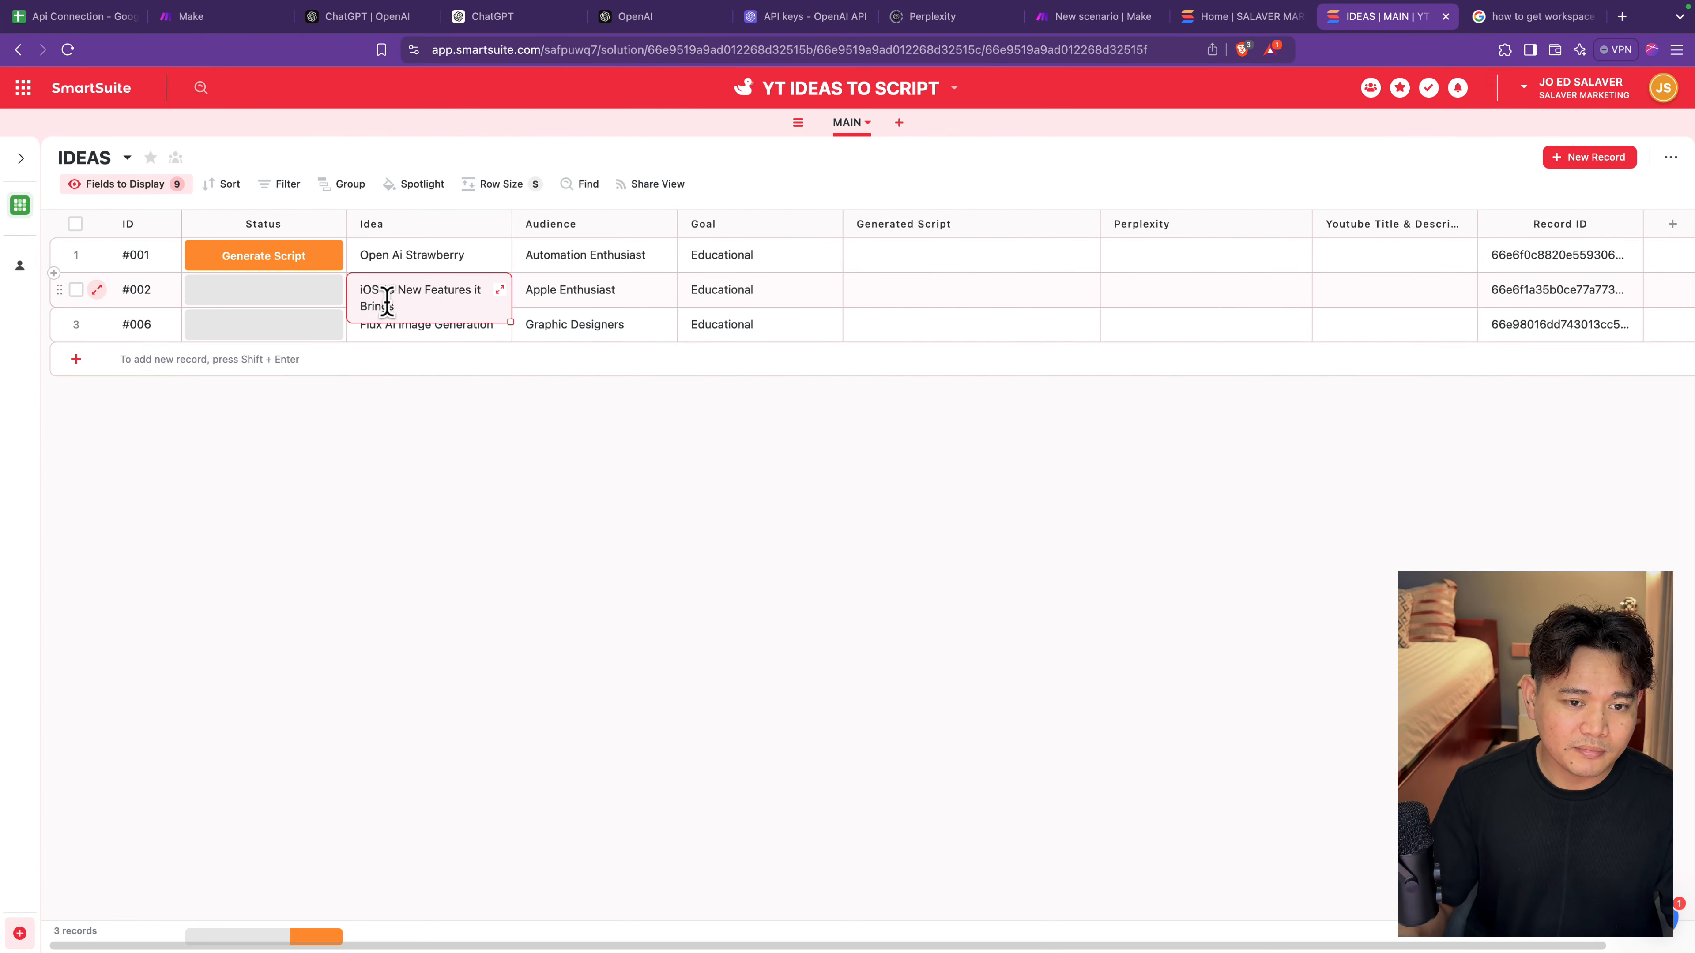
click(1081, 18)
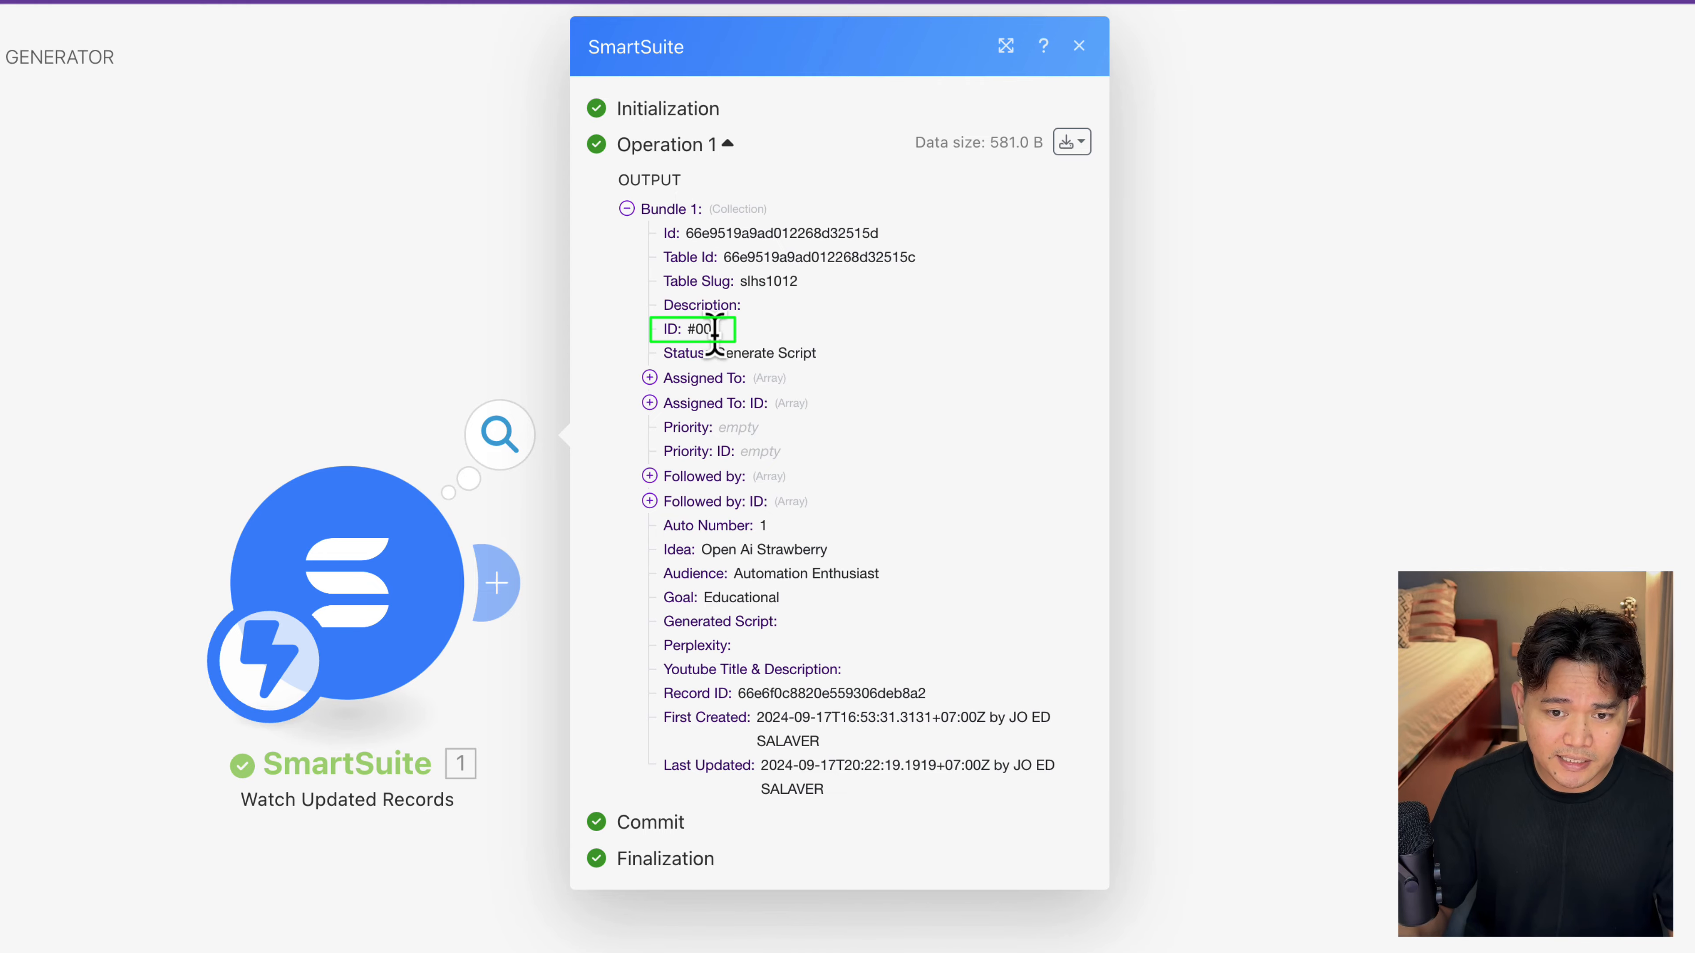
- Check the trigger bundle's #001 ID and Open Ai Strawberry idea, then add a module after the trigger
drag(720, 329, 690, 327)
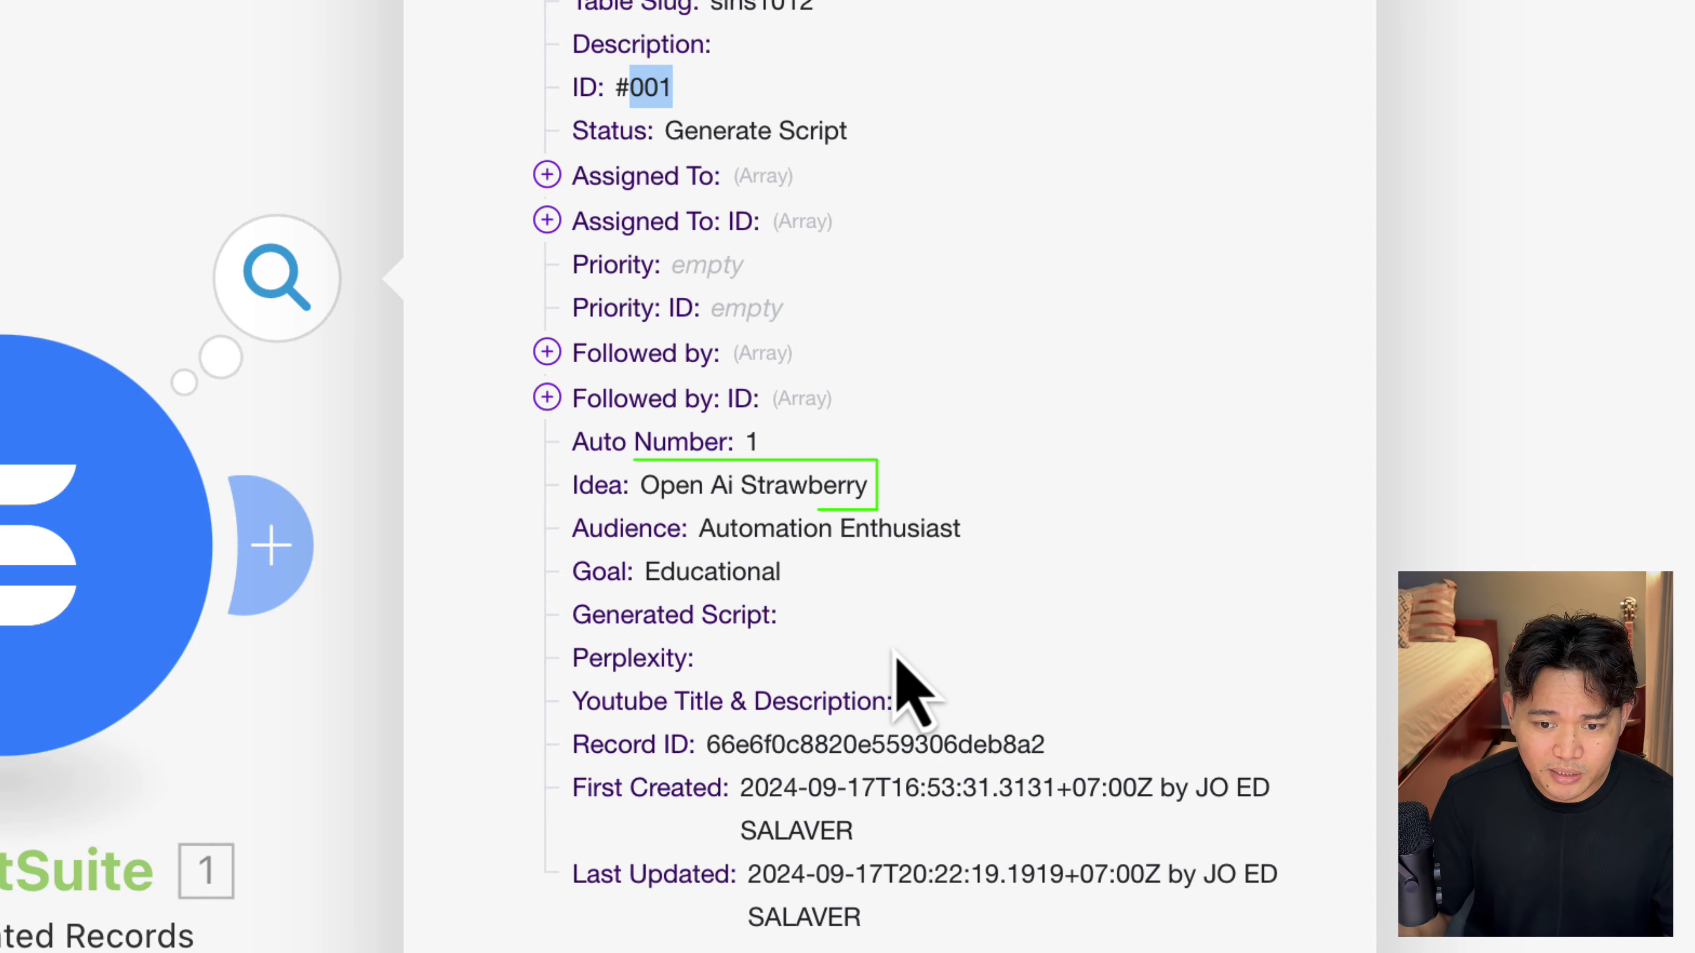
click(897, 494)
drag(897, 494, 639, 468)
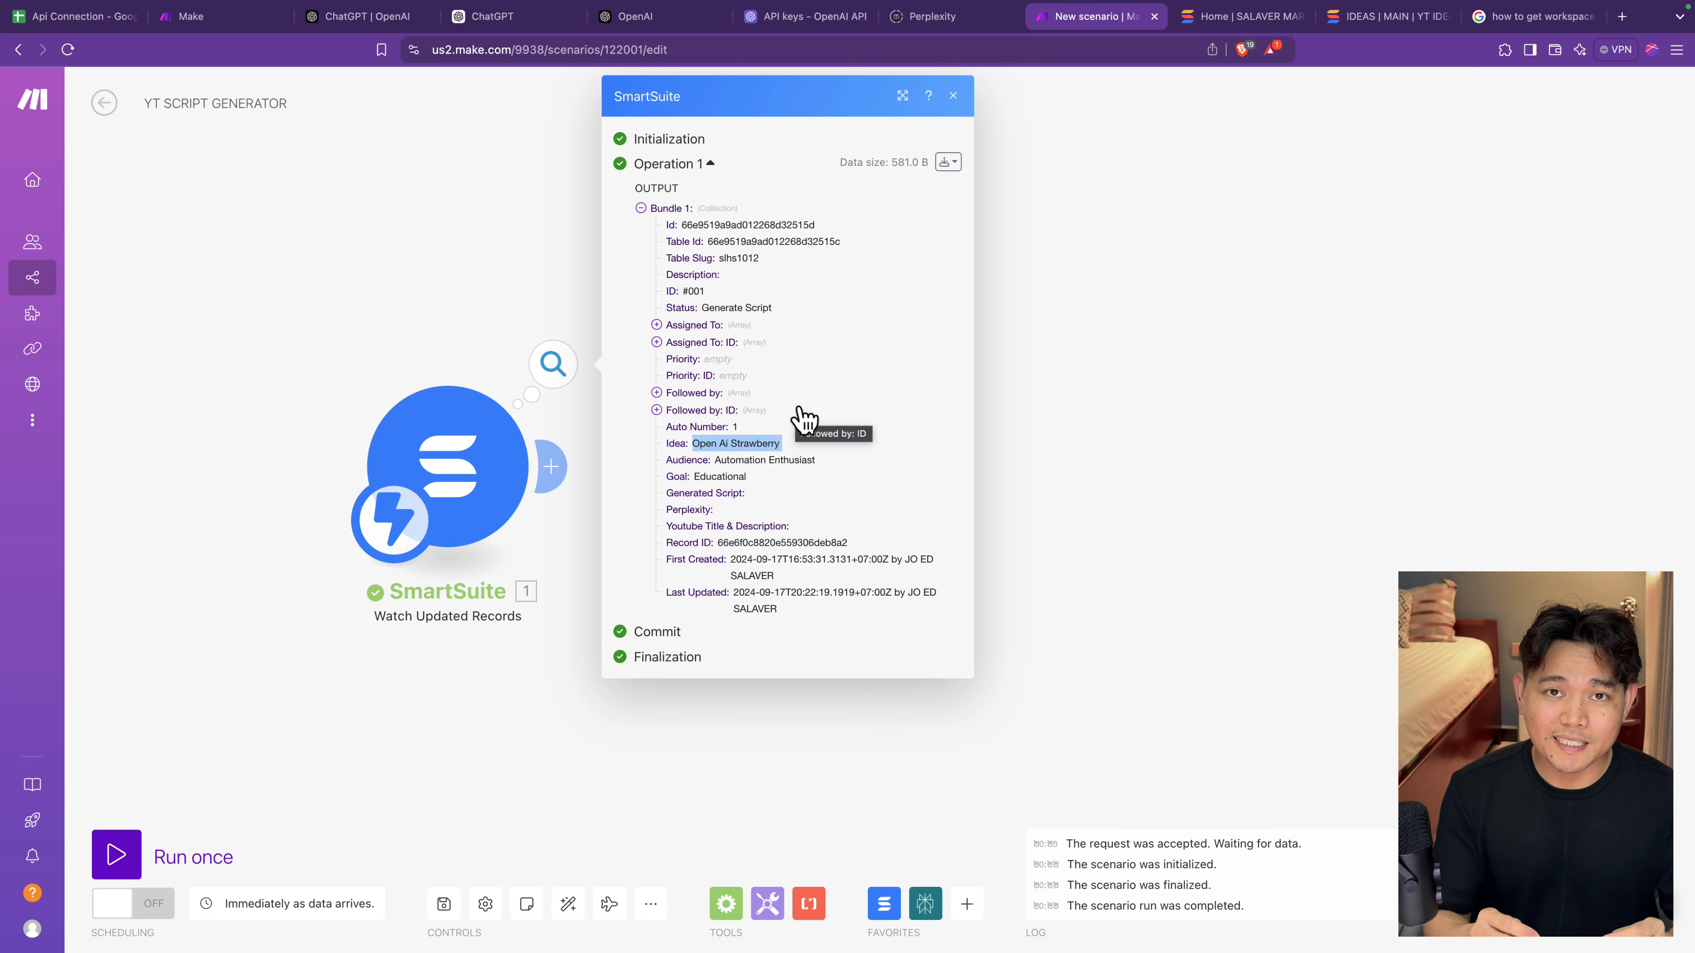
click(591, 473)
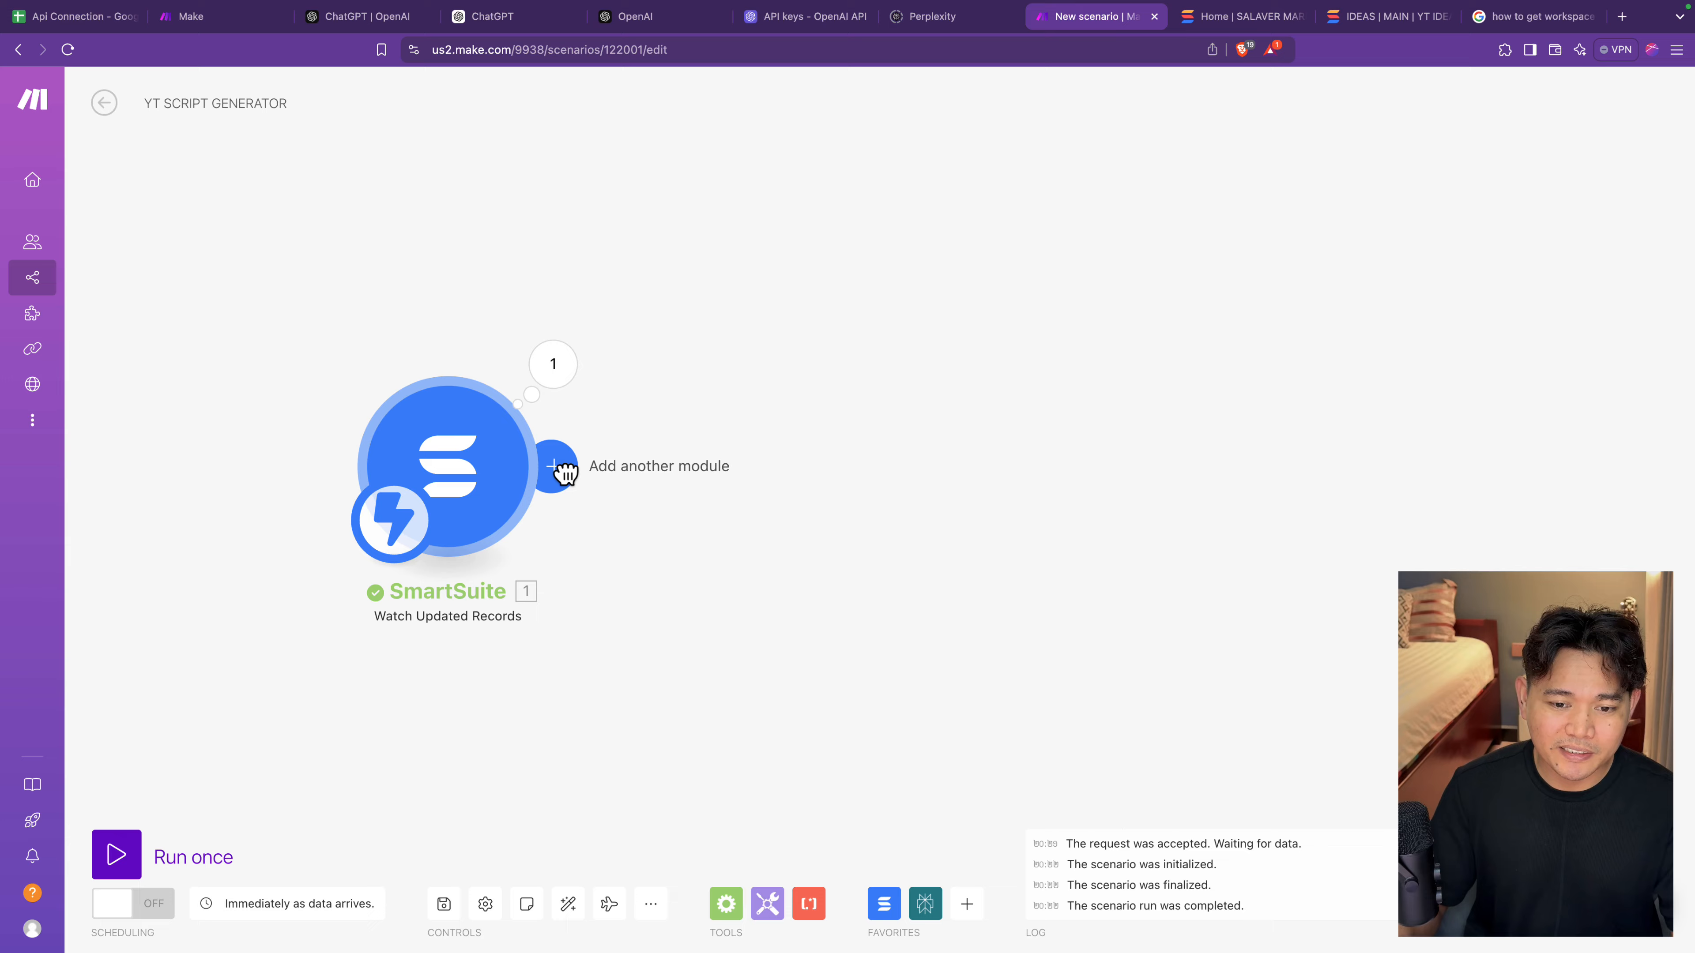
click(563, 472)
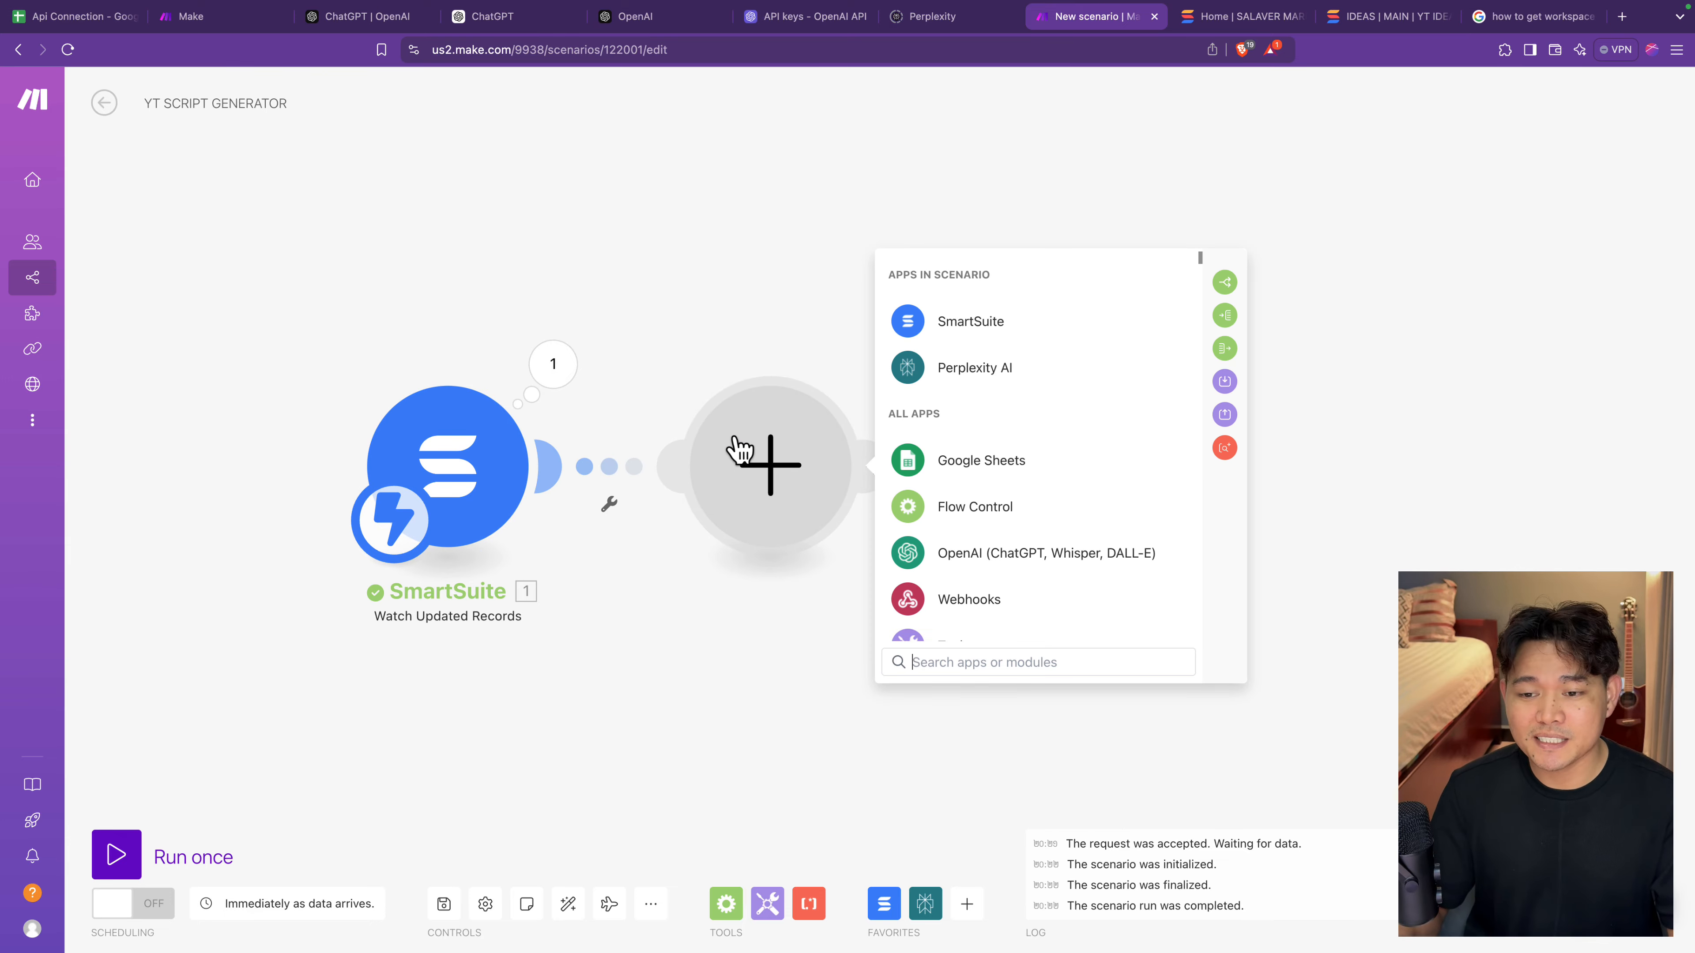
- Add a SmartSuite Get a Record module on solution YT IDEAS TO SCRIPT, table MAIN
click(967, 332)
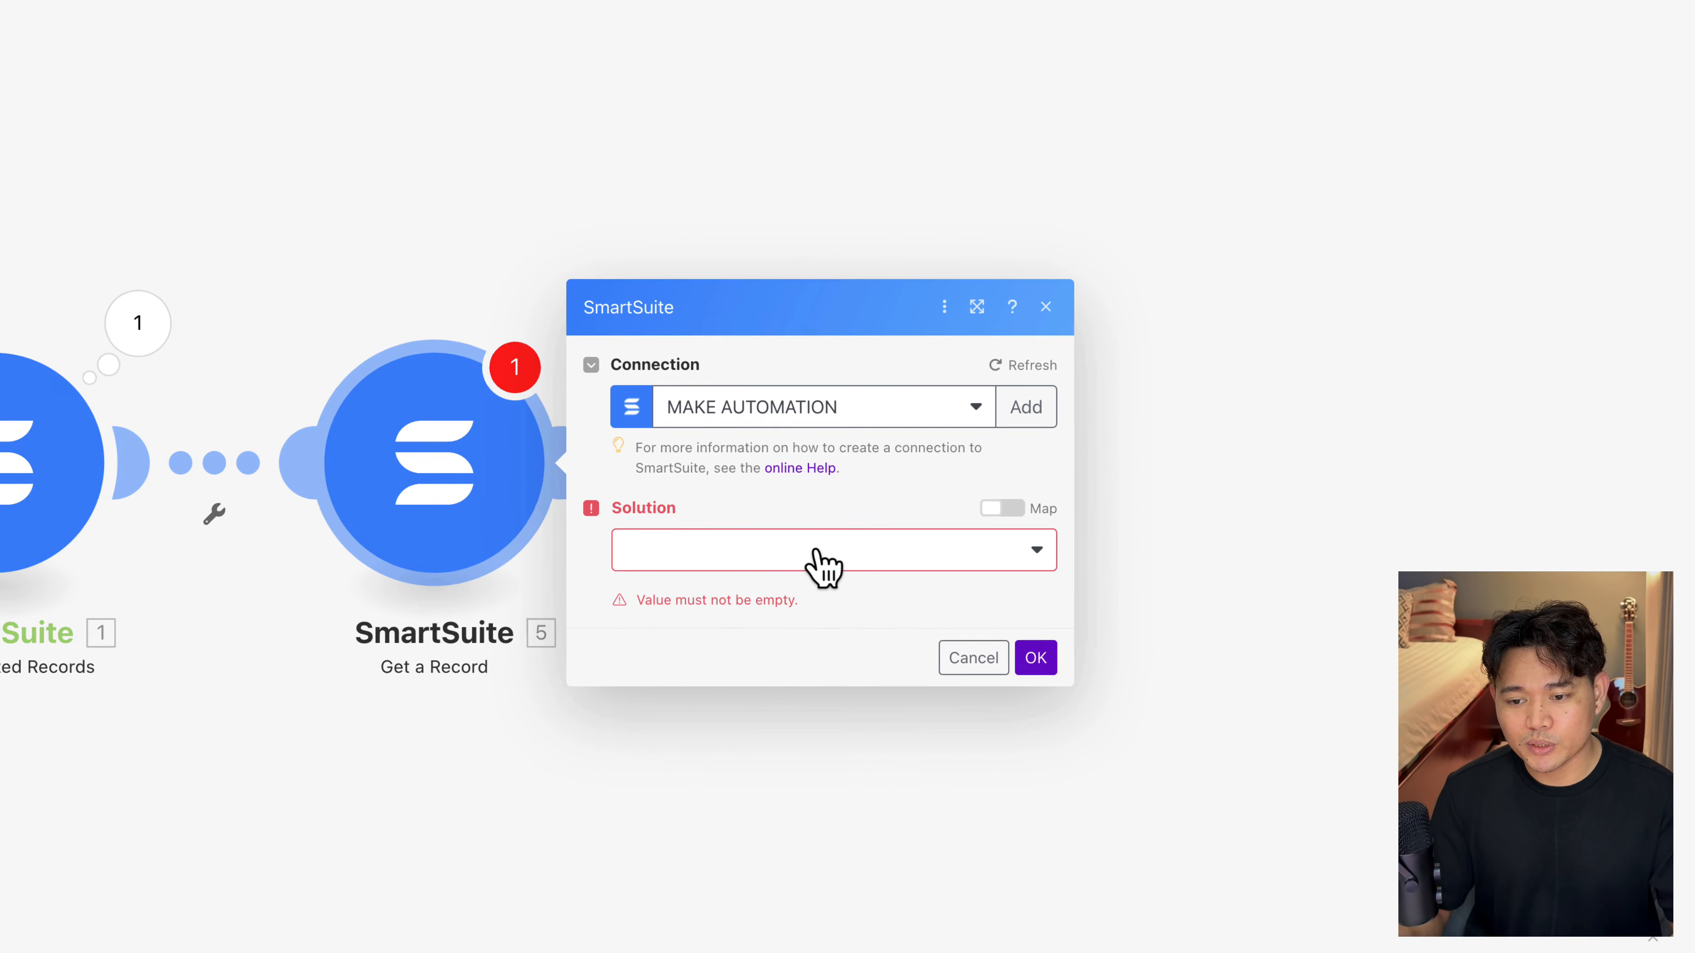
click(995, 537)
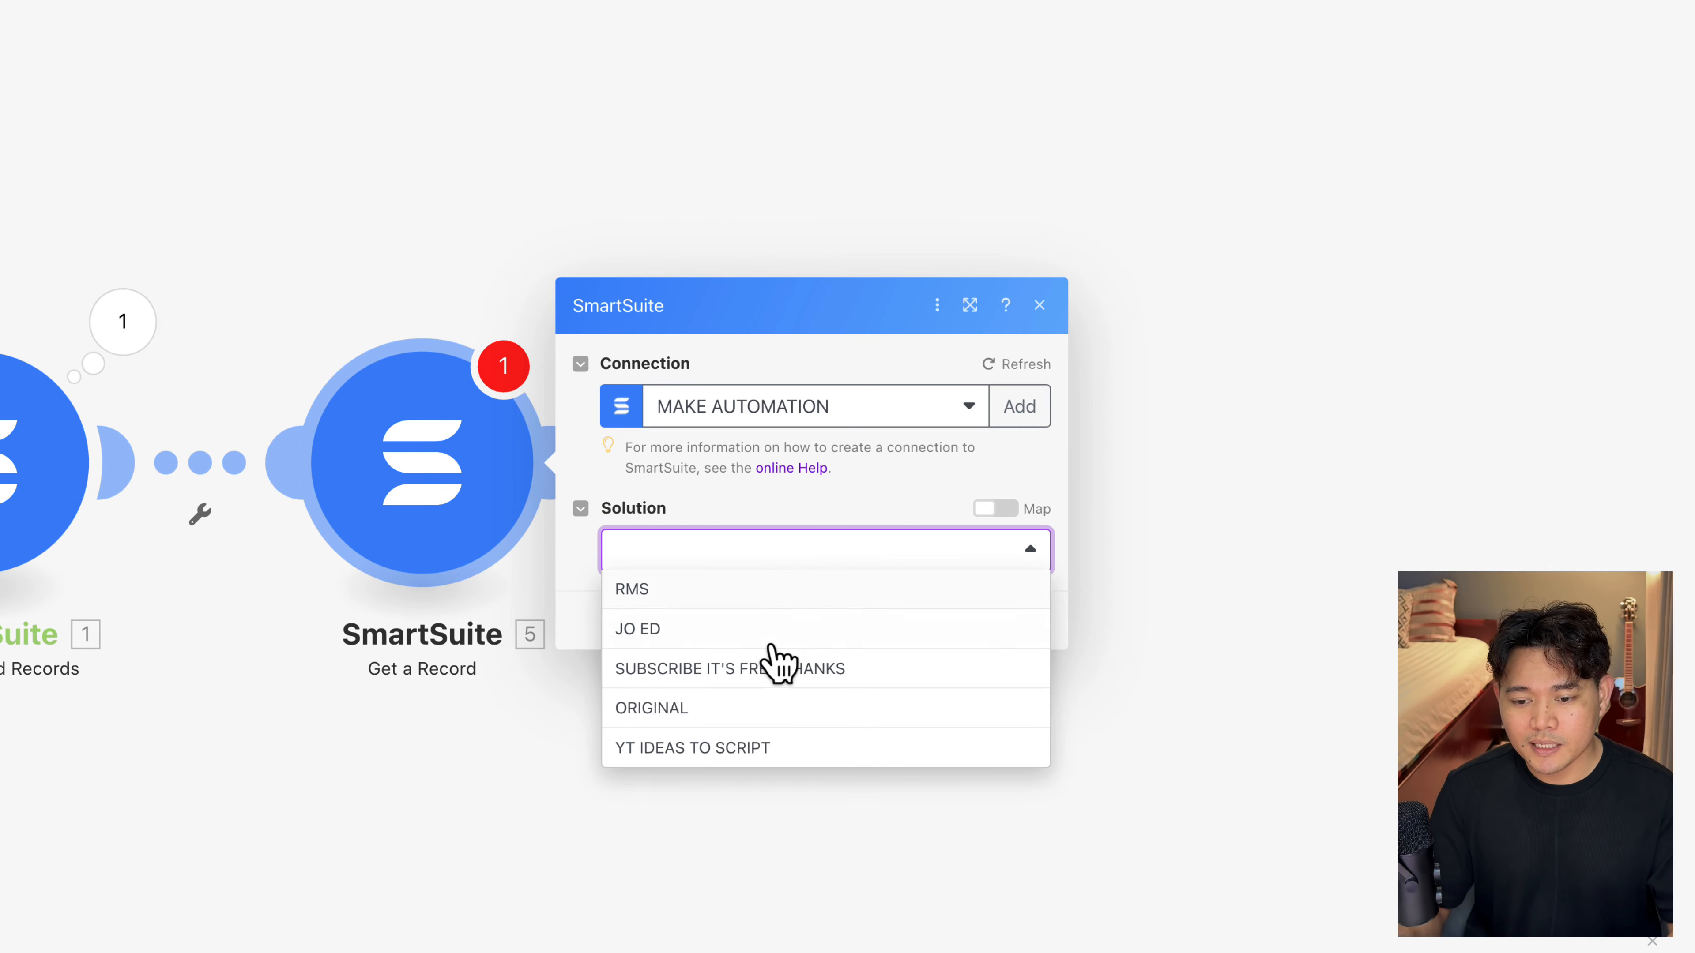
click(759, 751)
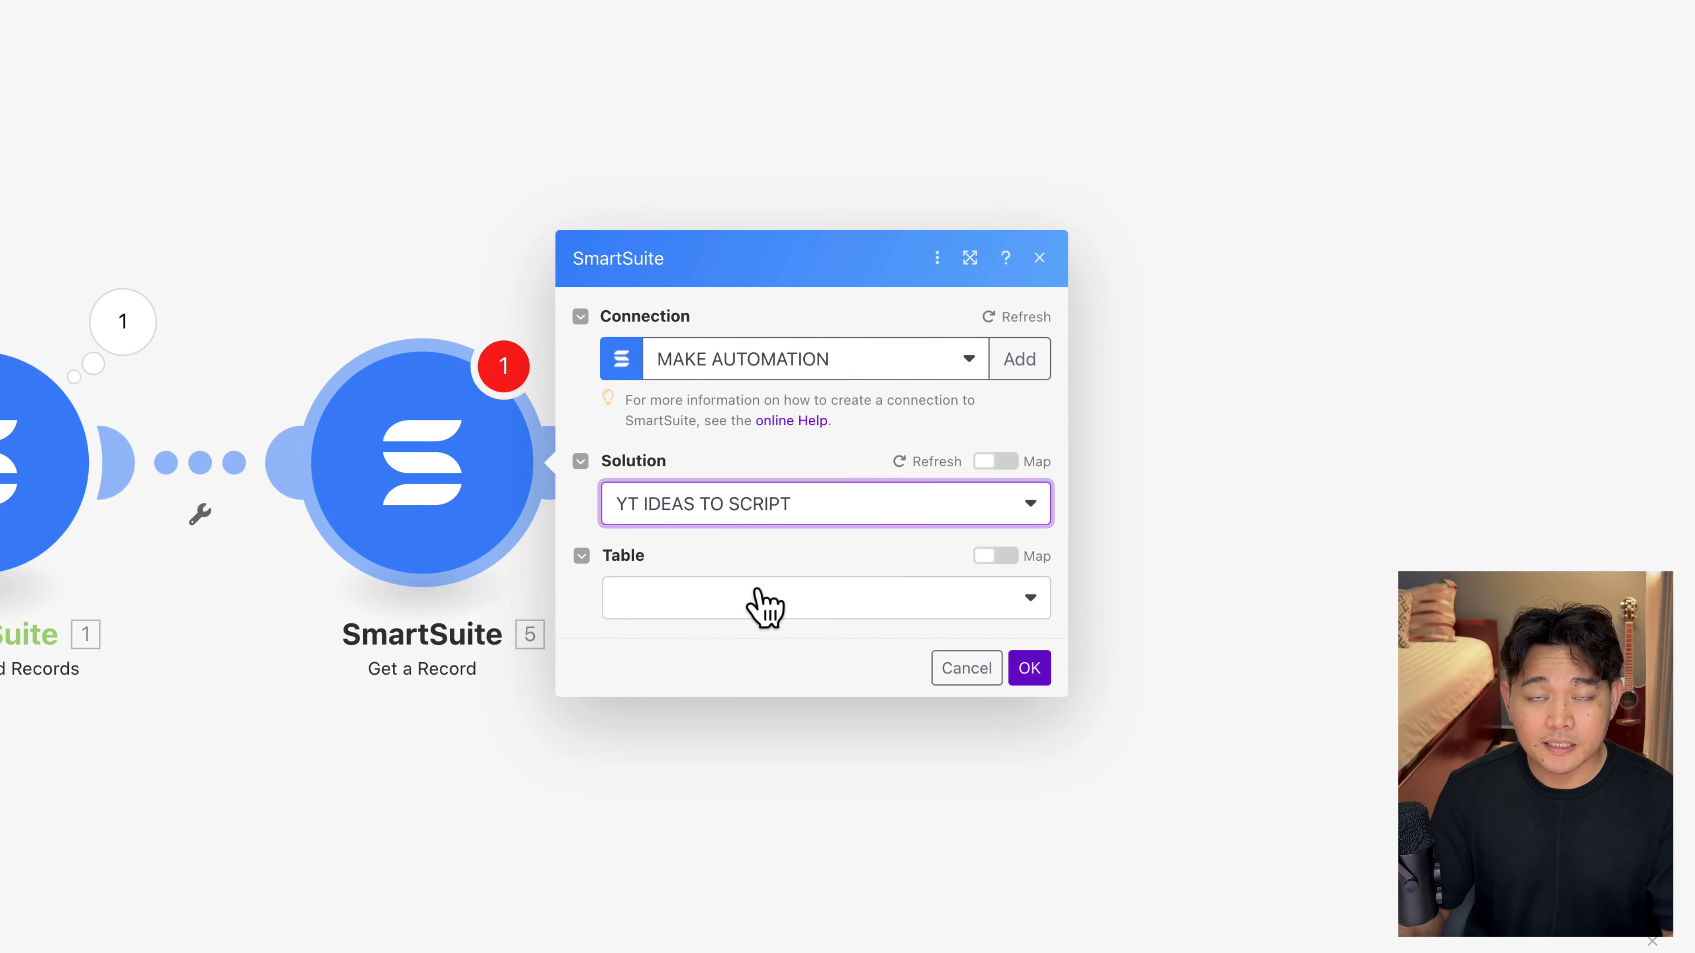
click(758, 591)
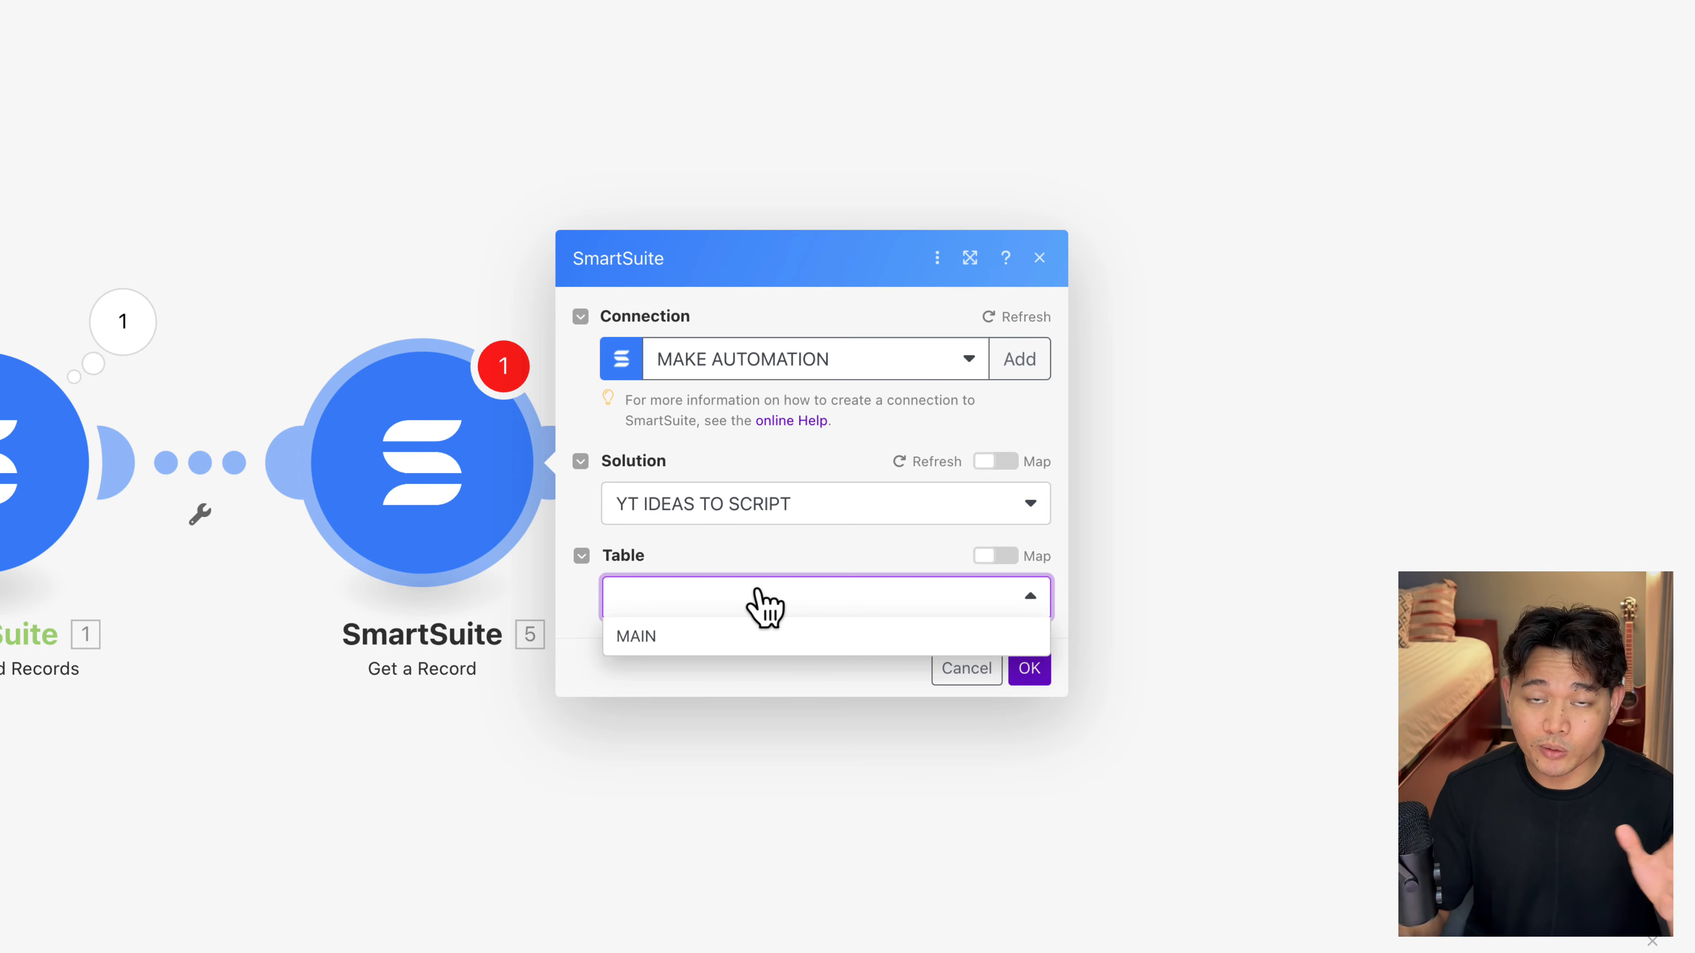
click(661, 640)
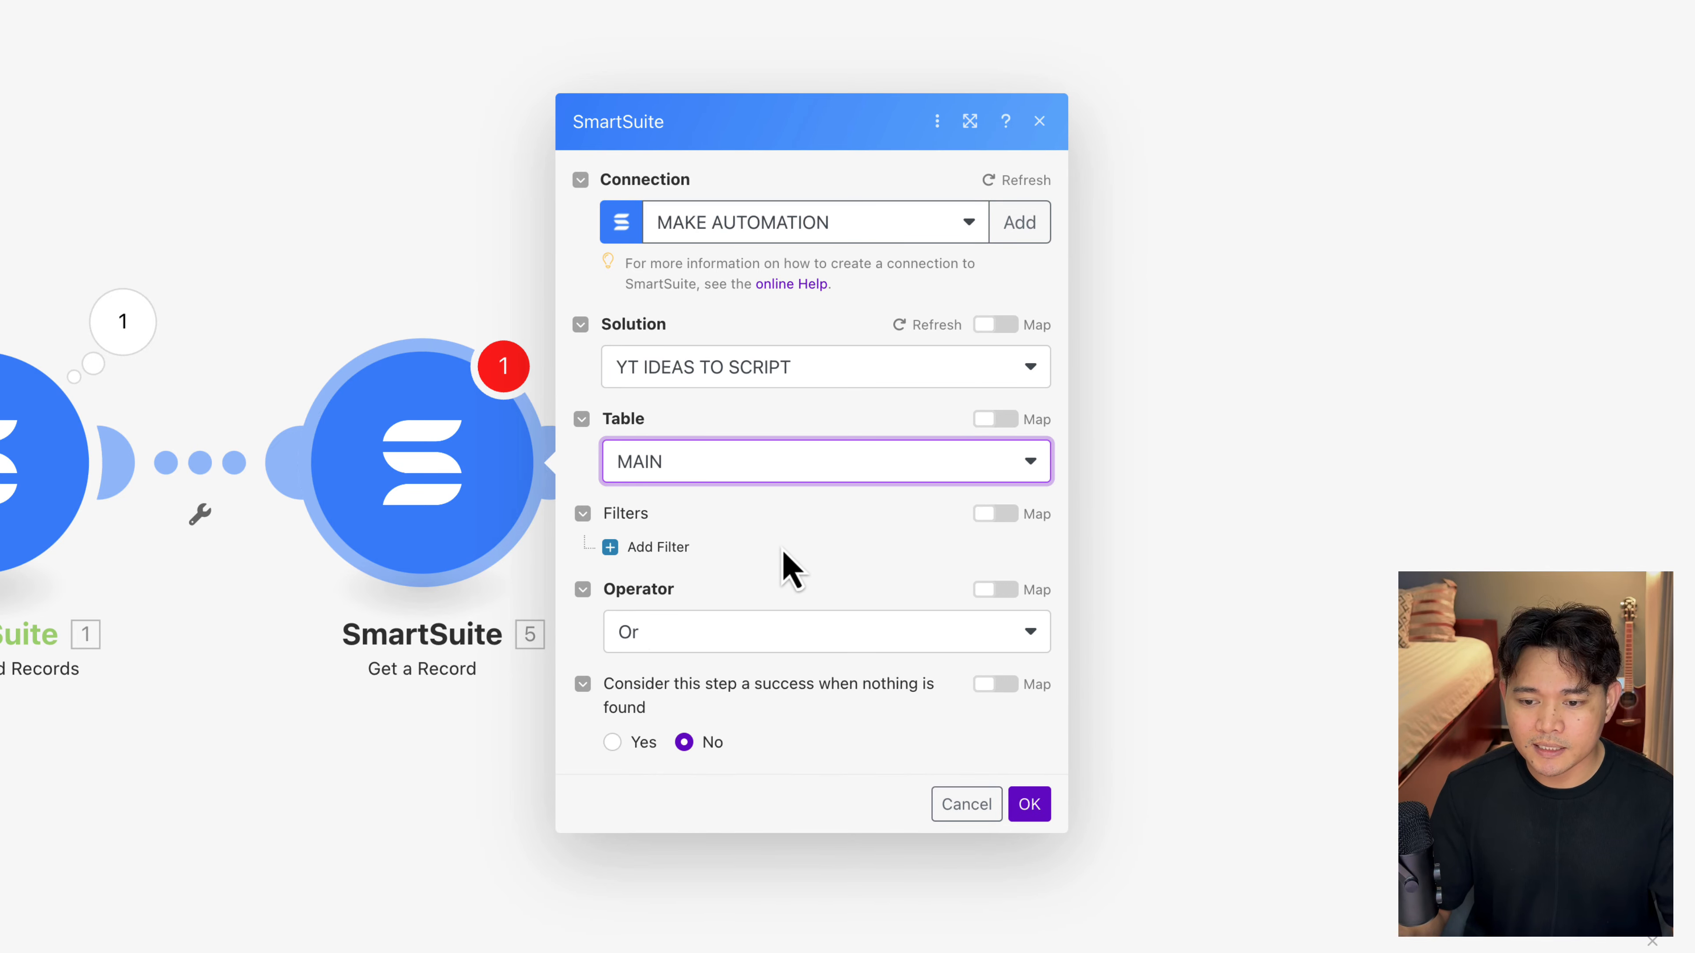
- Filter where Record ID is the trigger's mapped Record ID, and save the module
click(680, 547)
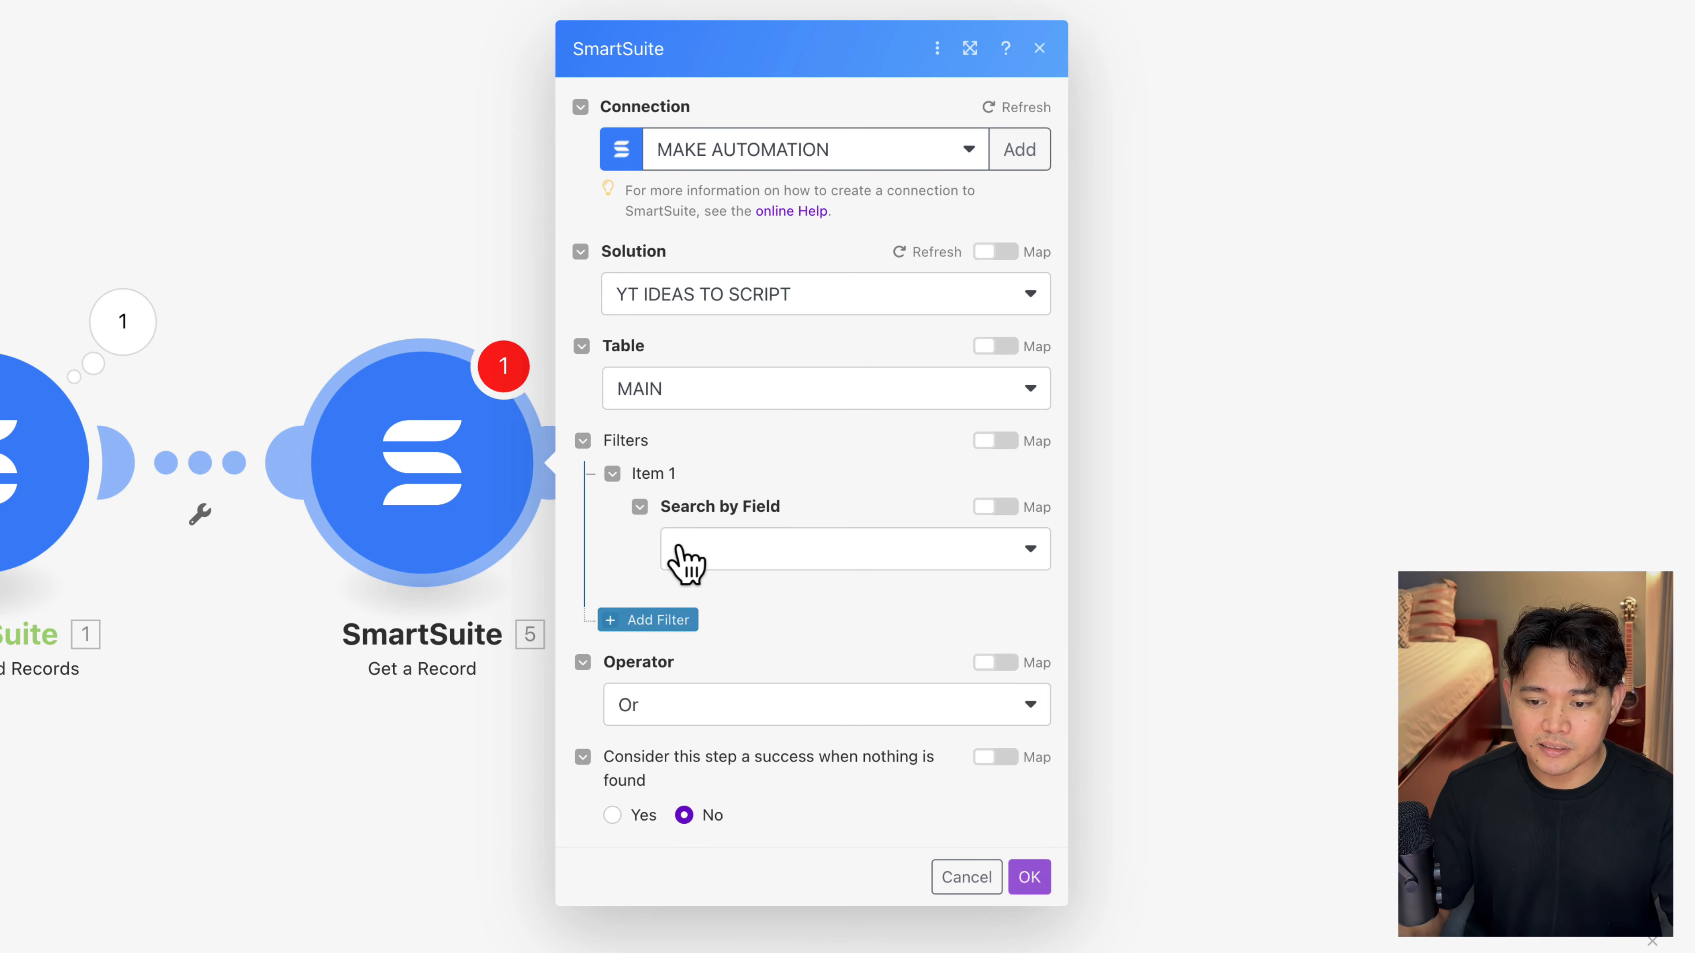
click(721, 548)
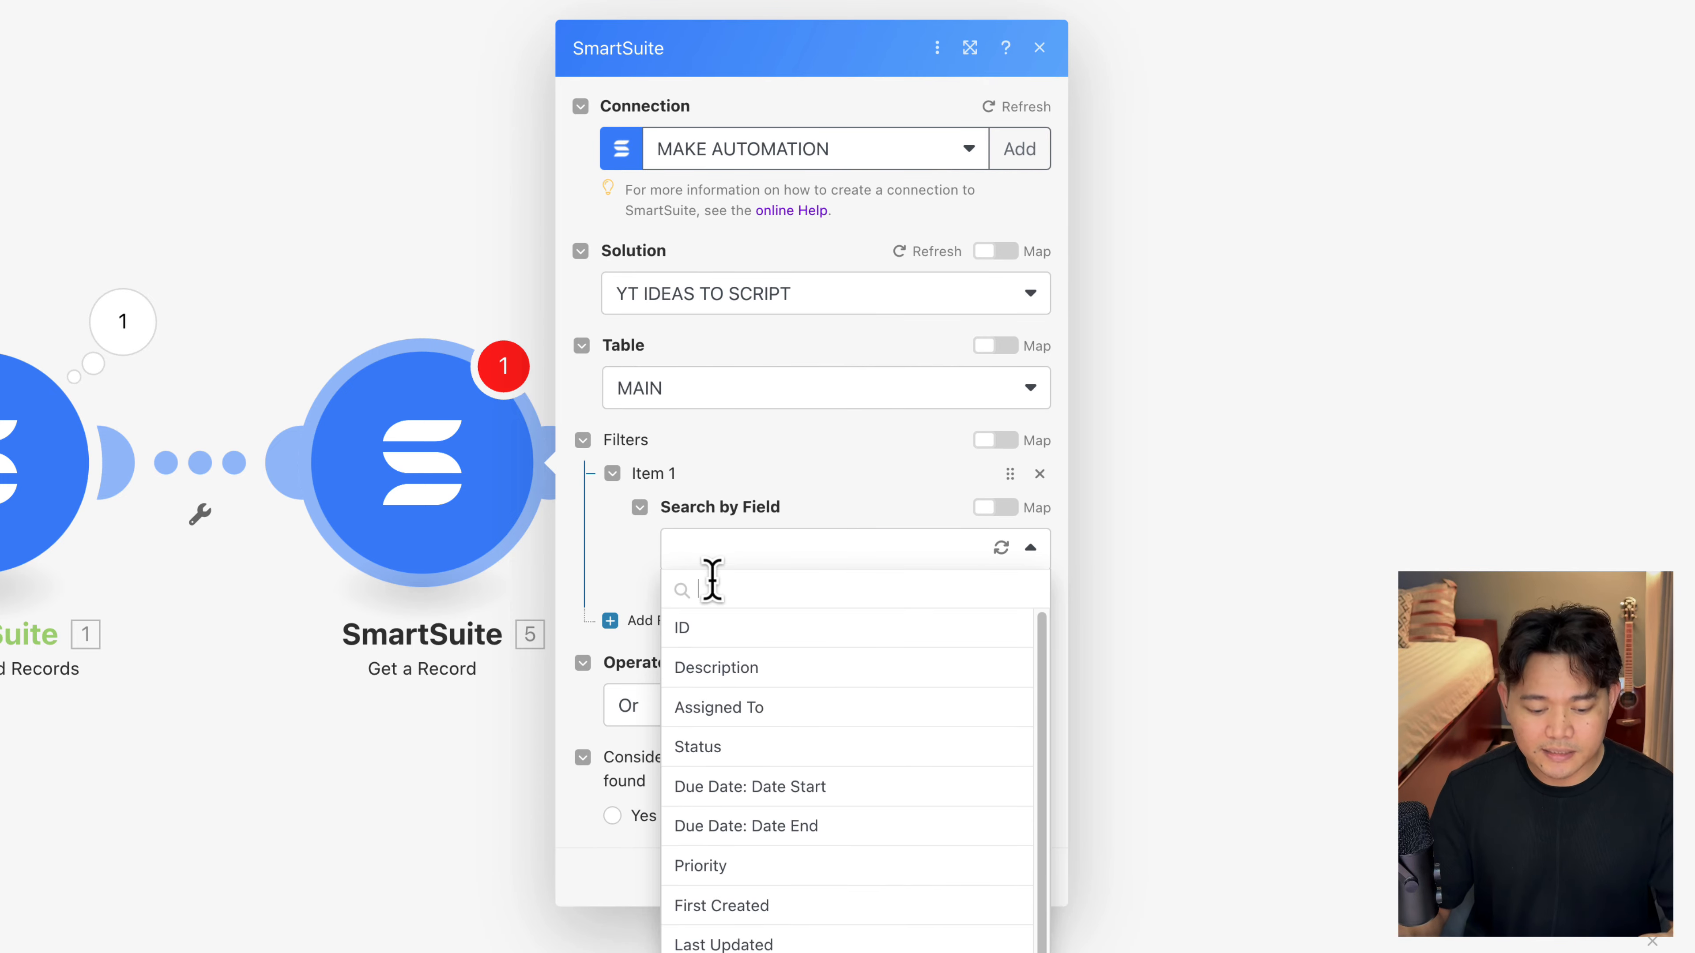
text(rec)
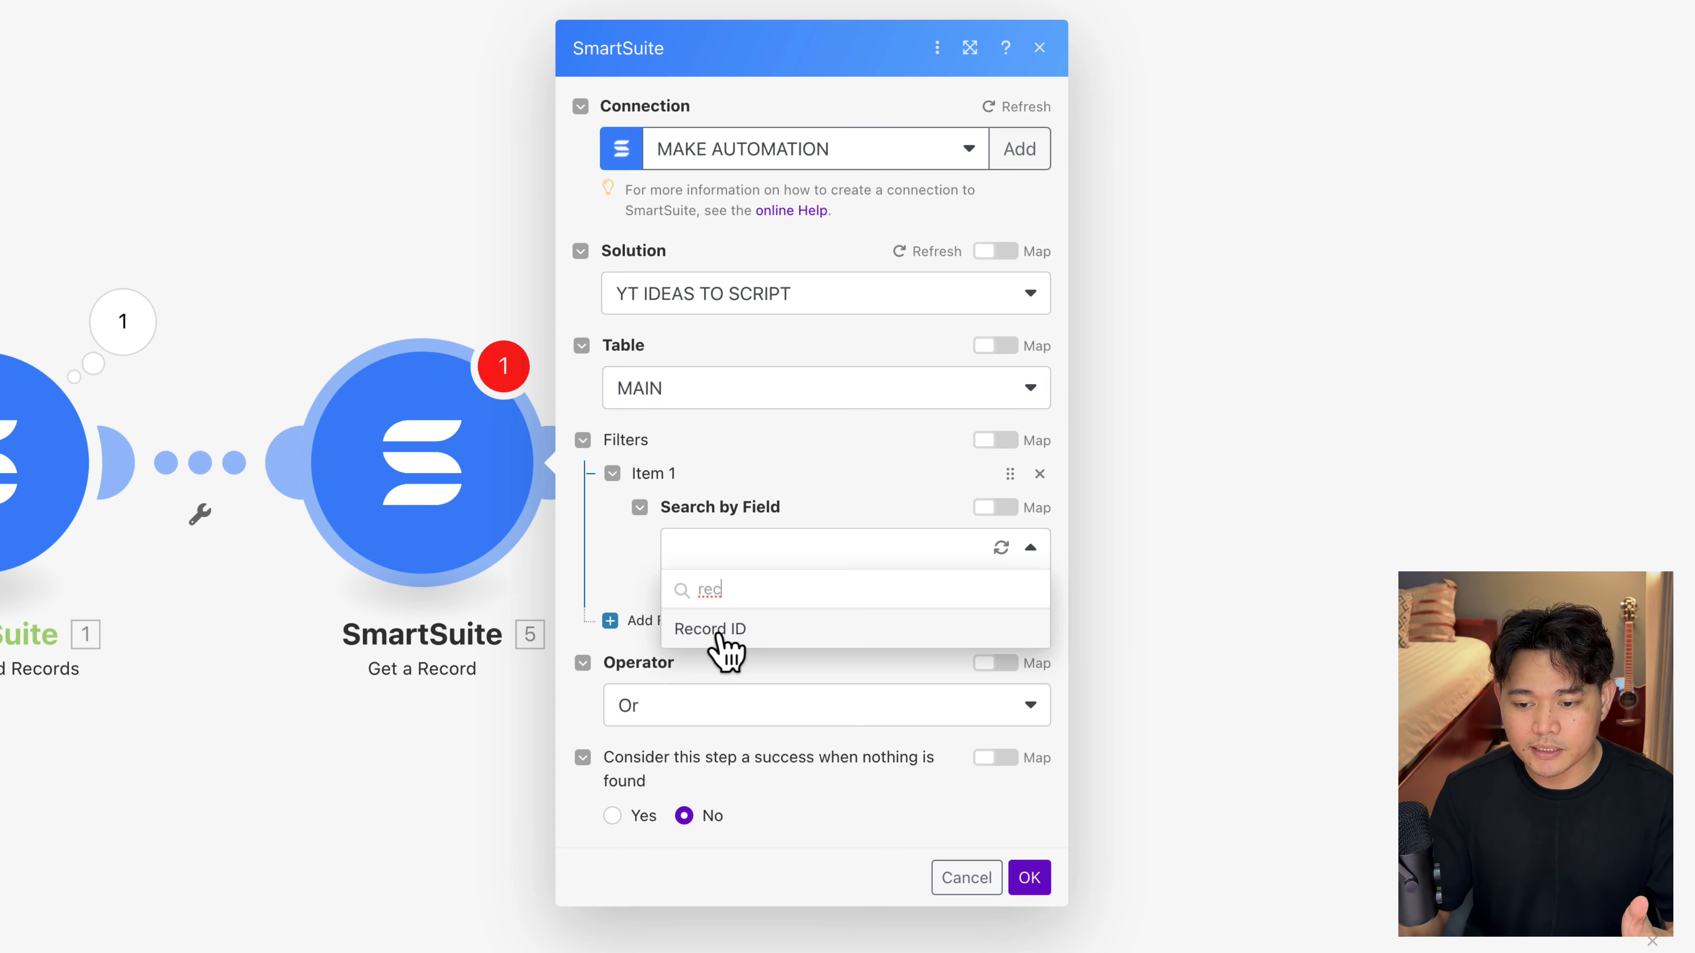
click(720, 631)
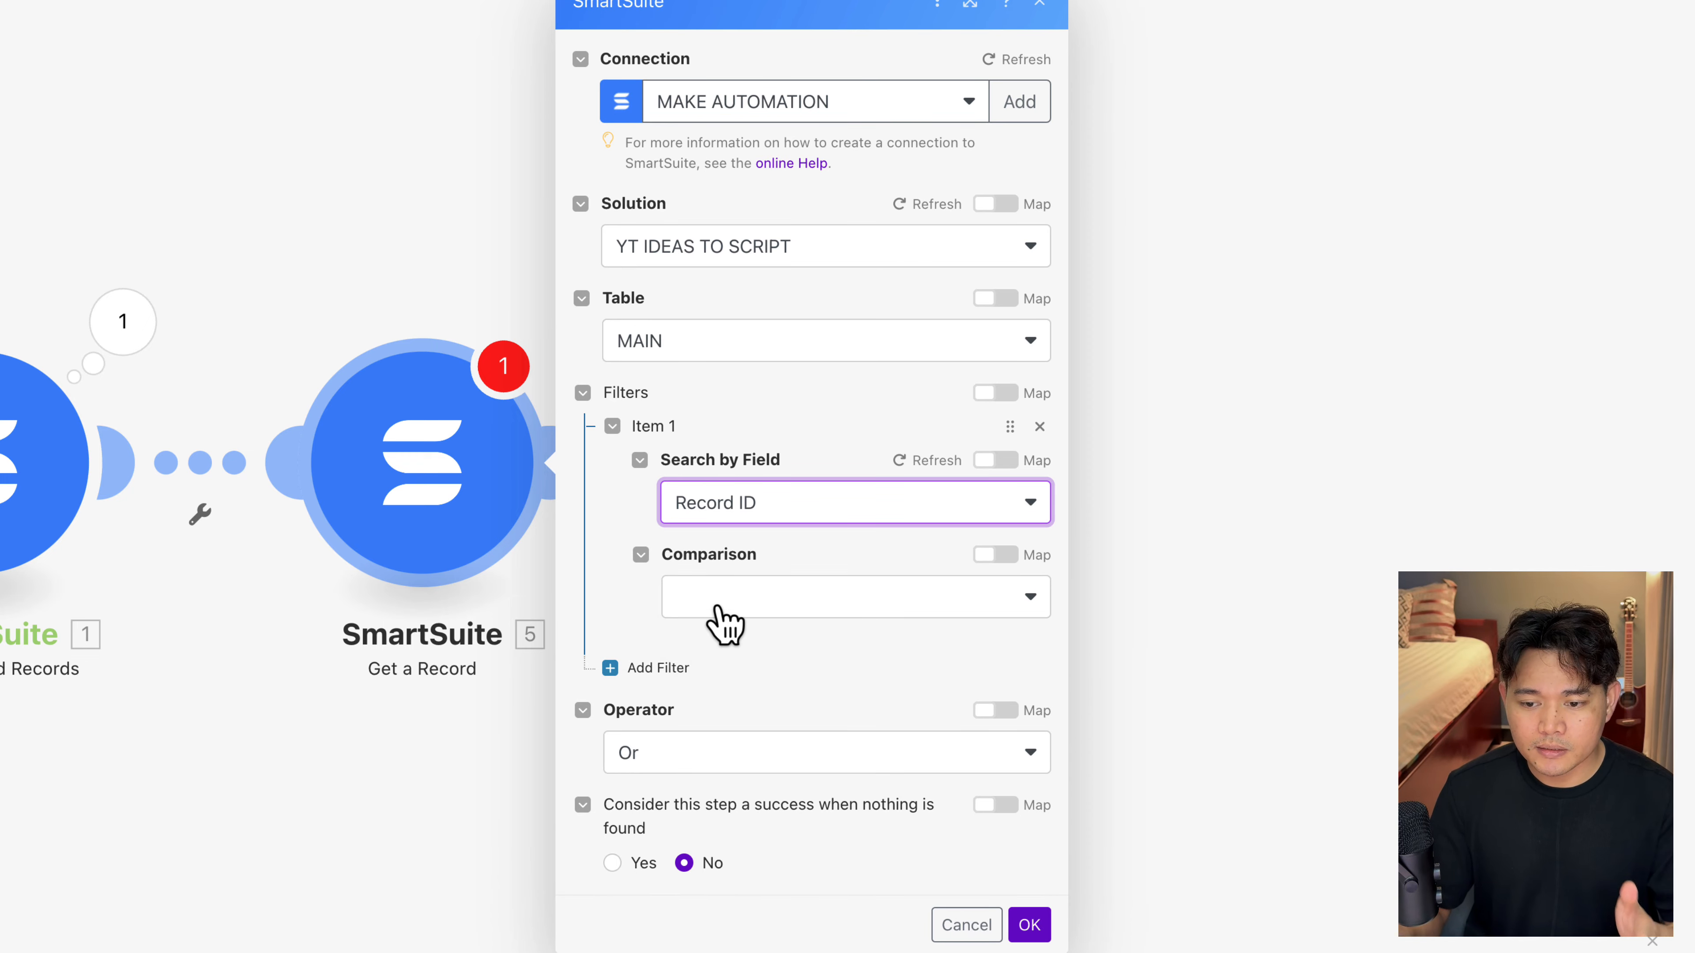
click(726, 625)
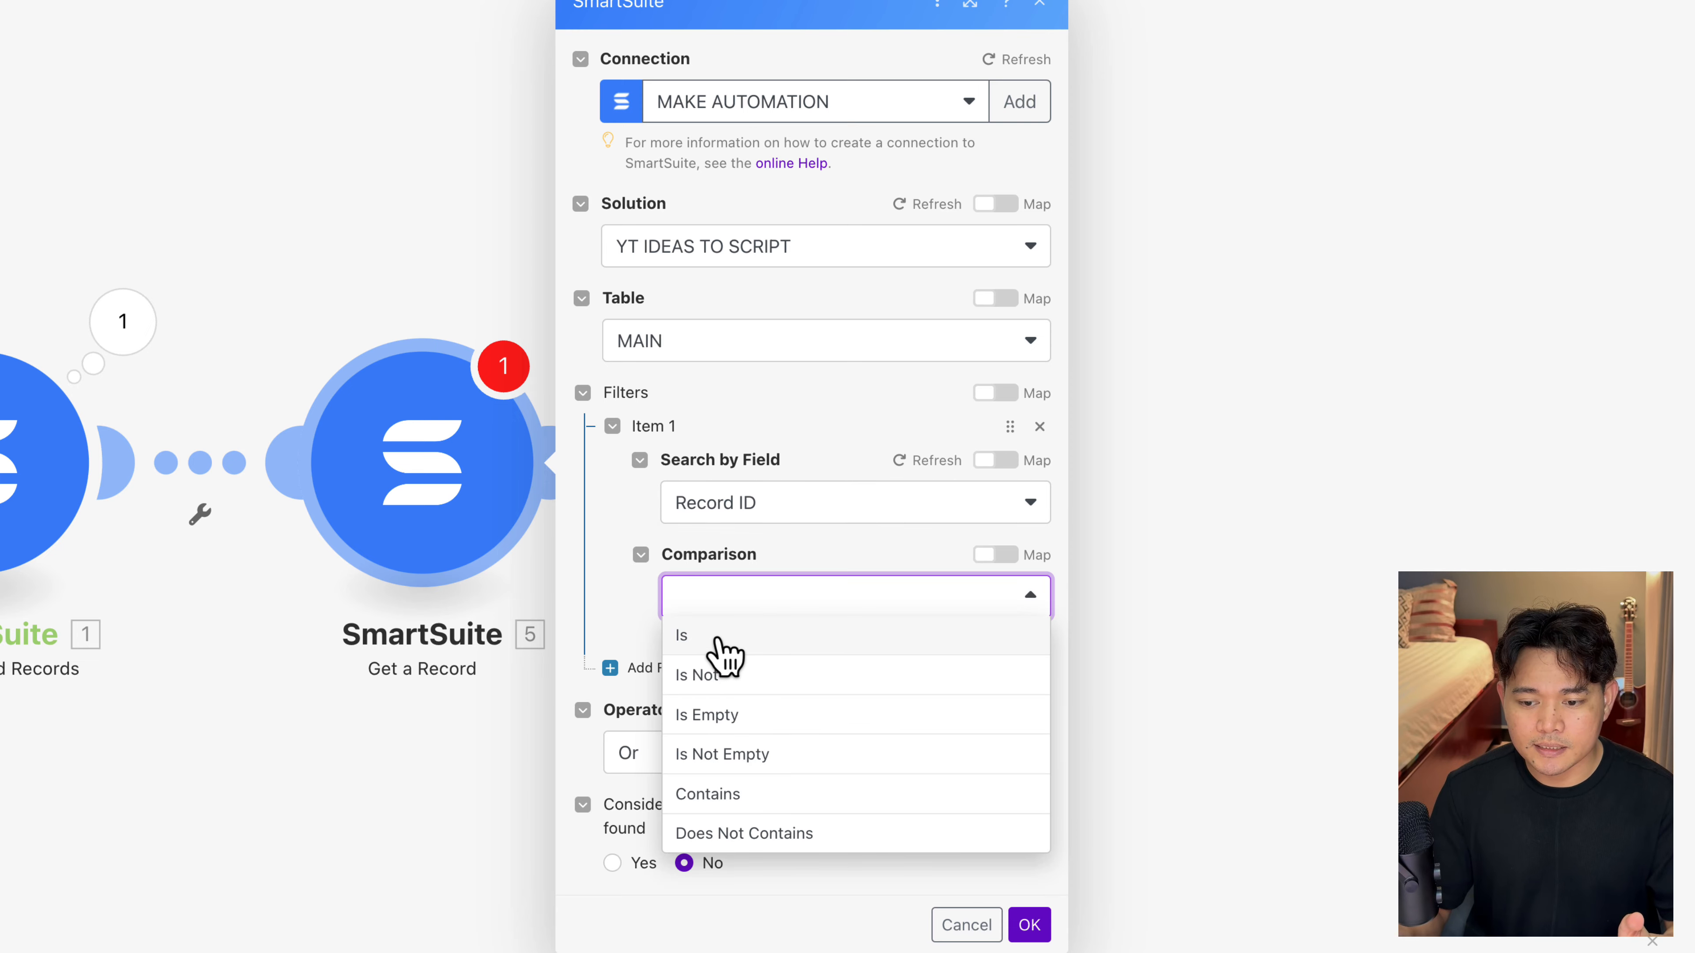
click(721, 638)
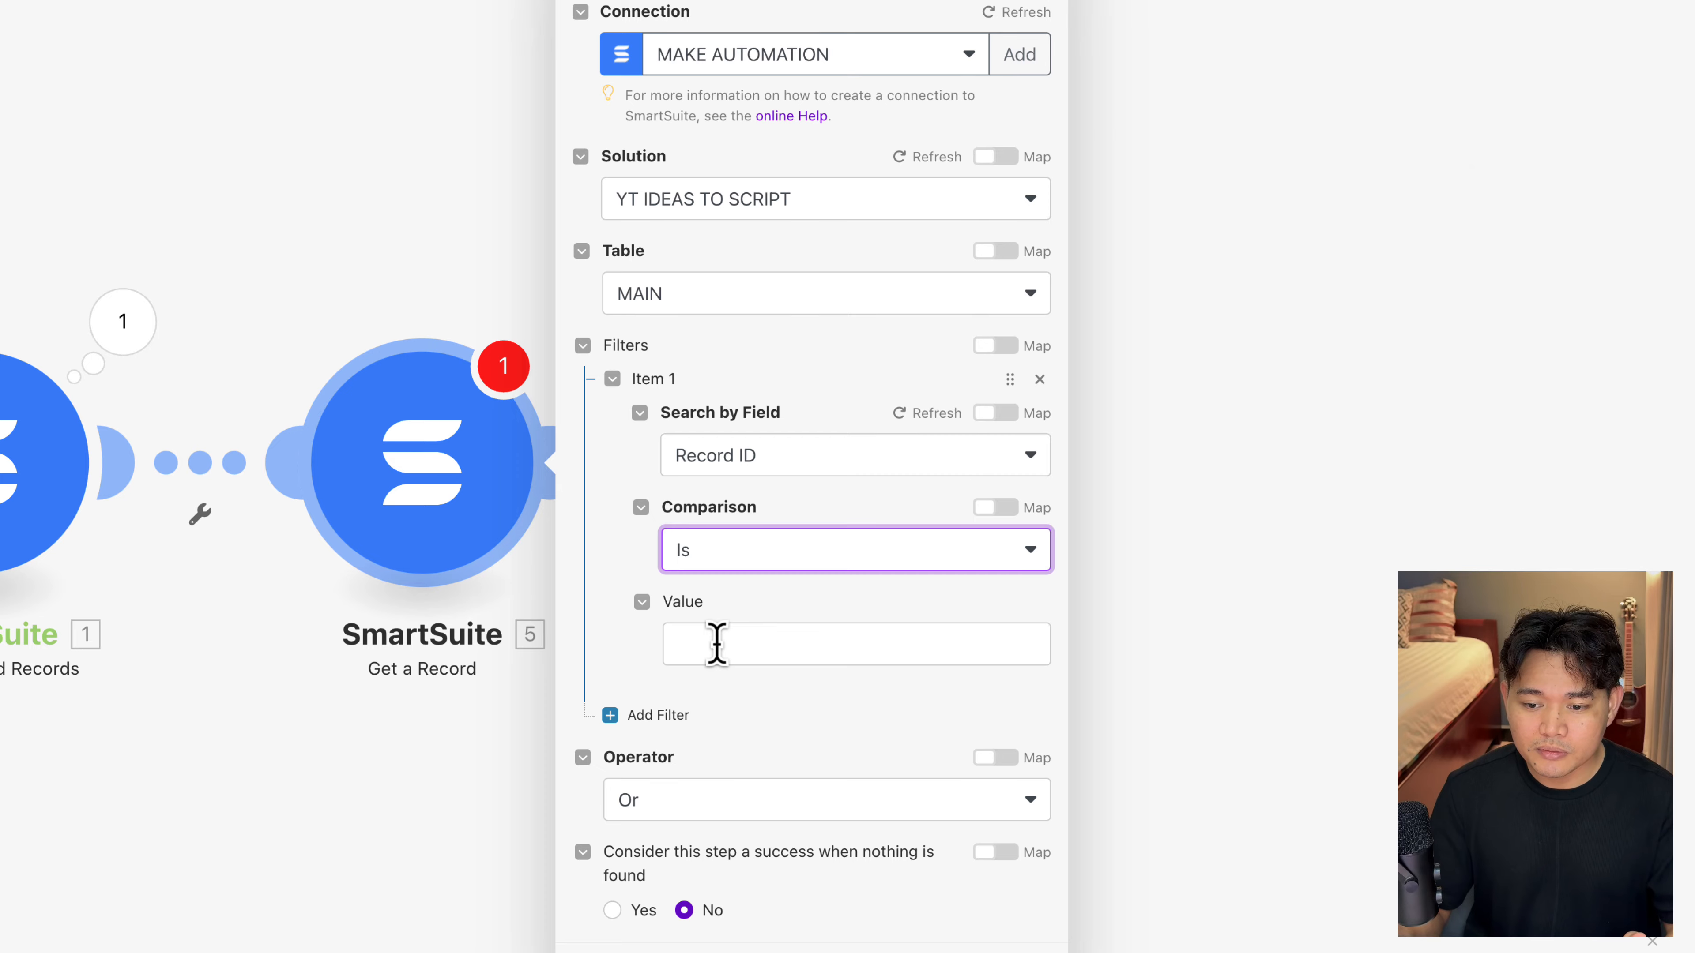
click(716, 645)
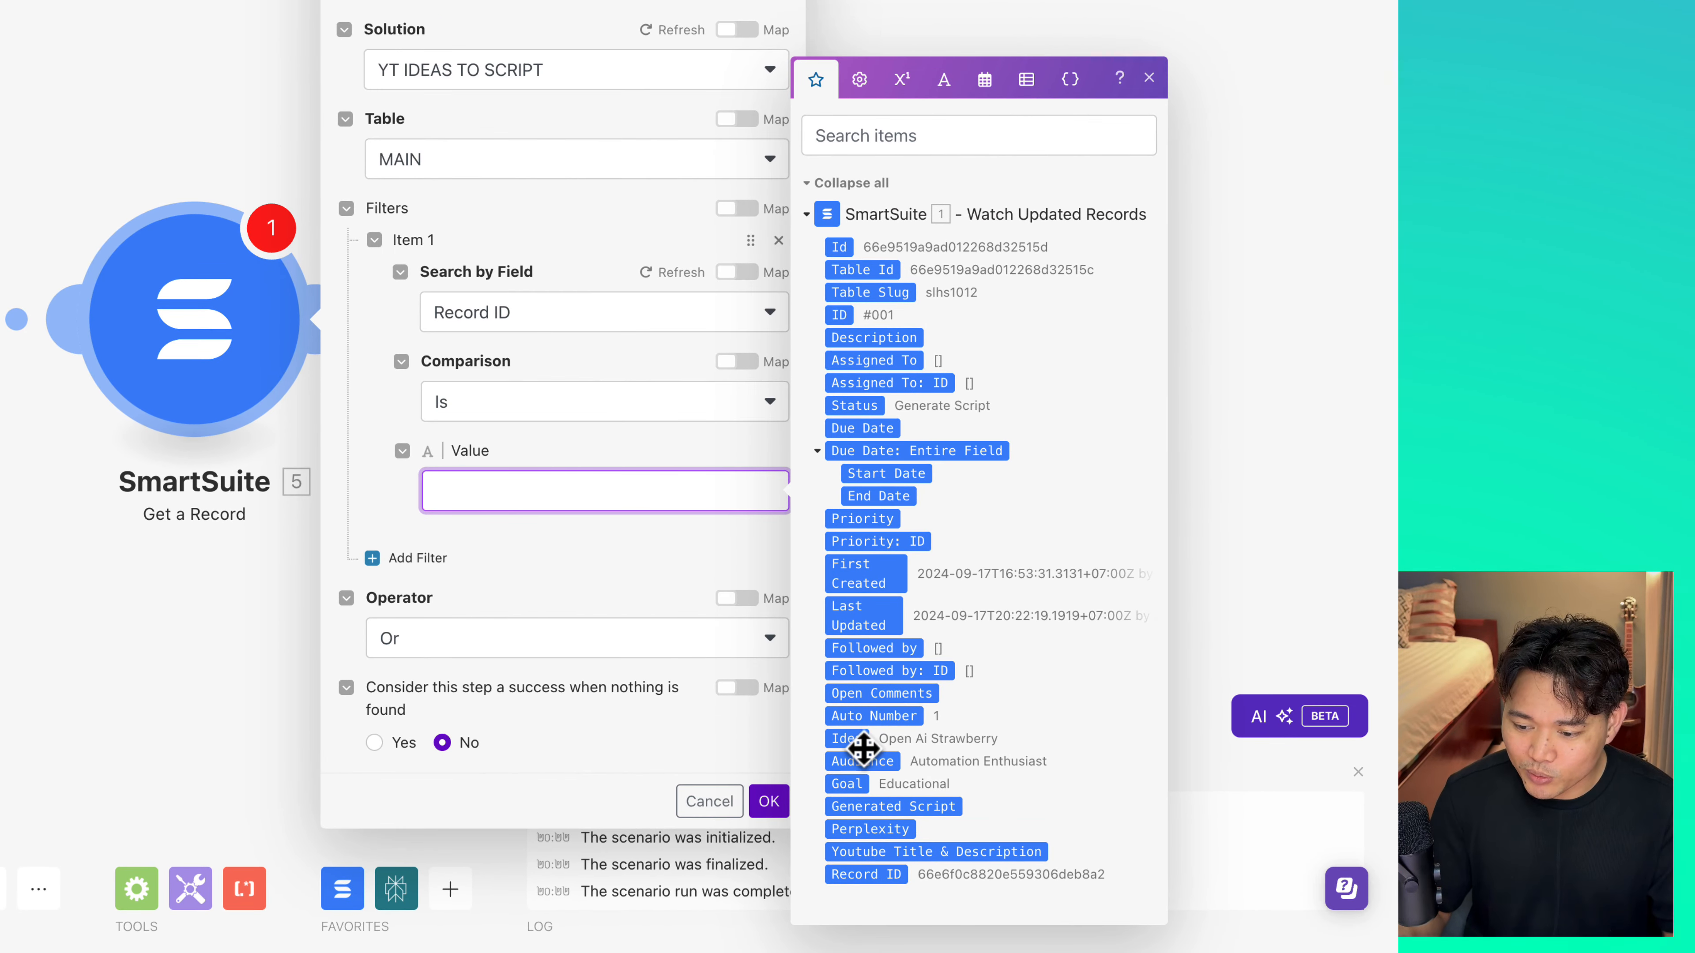
click(867, 880)
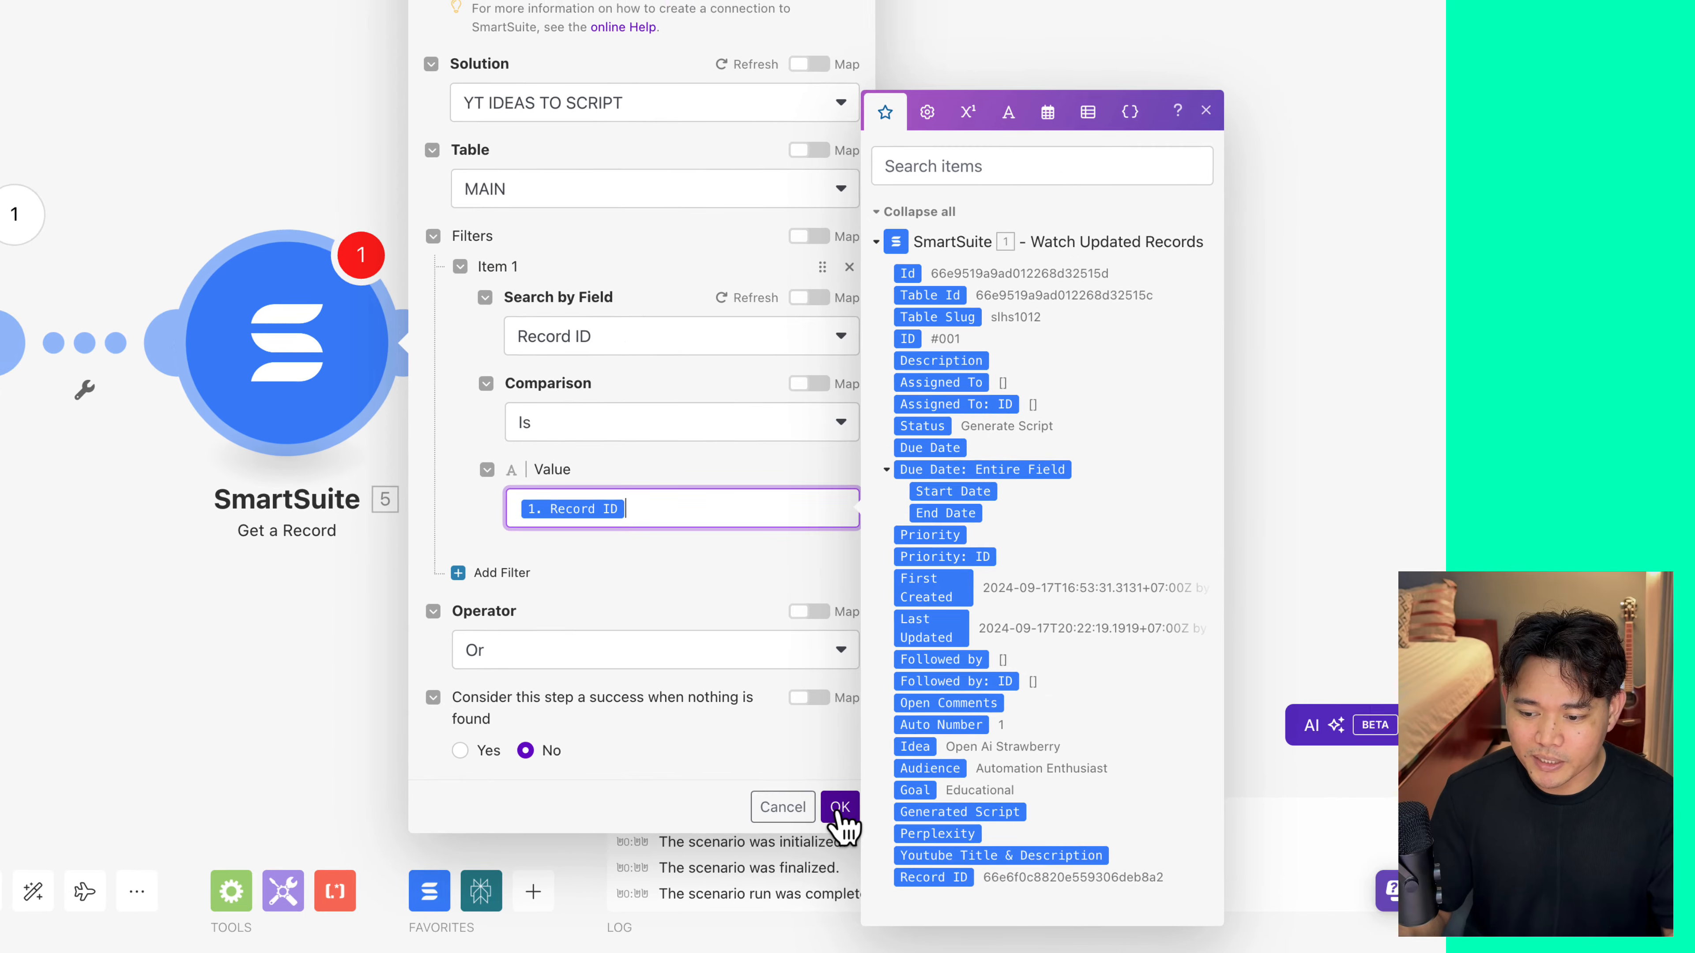
click(769, 801)
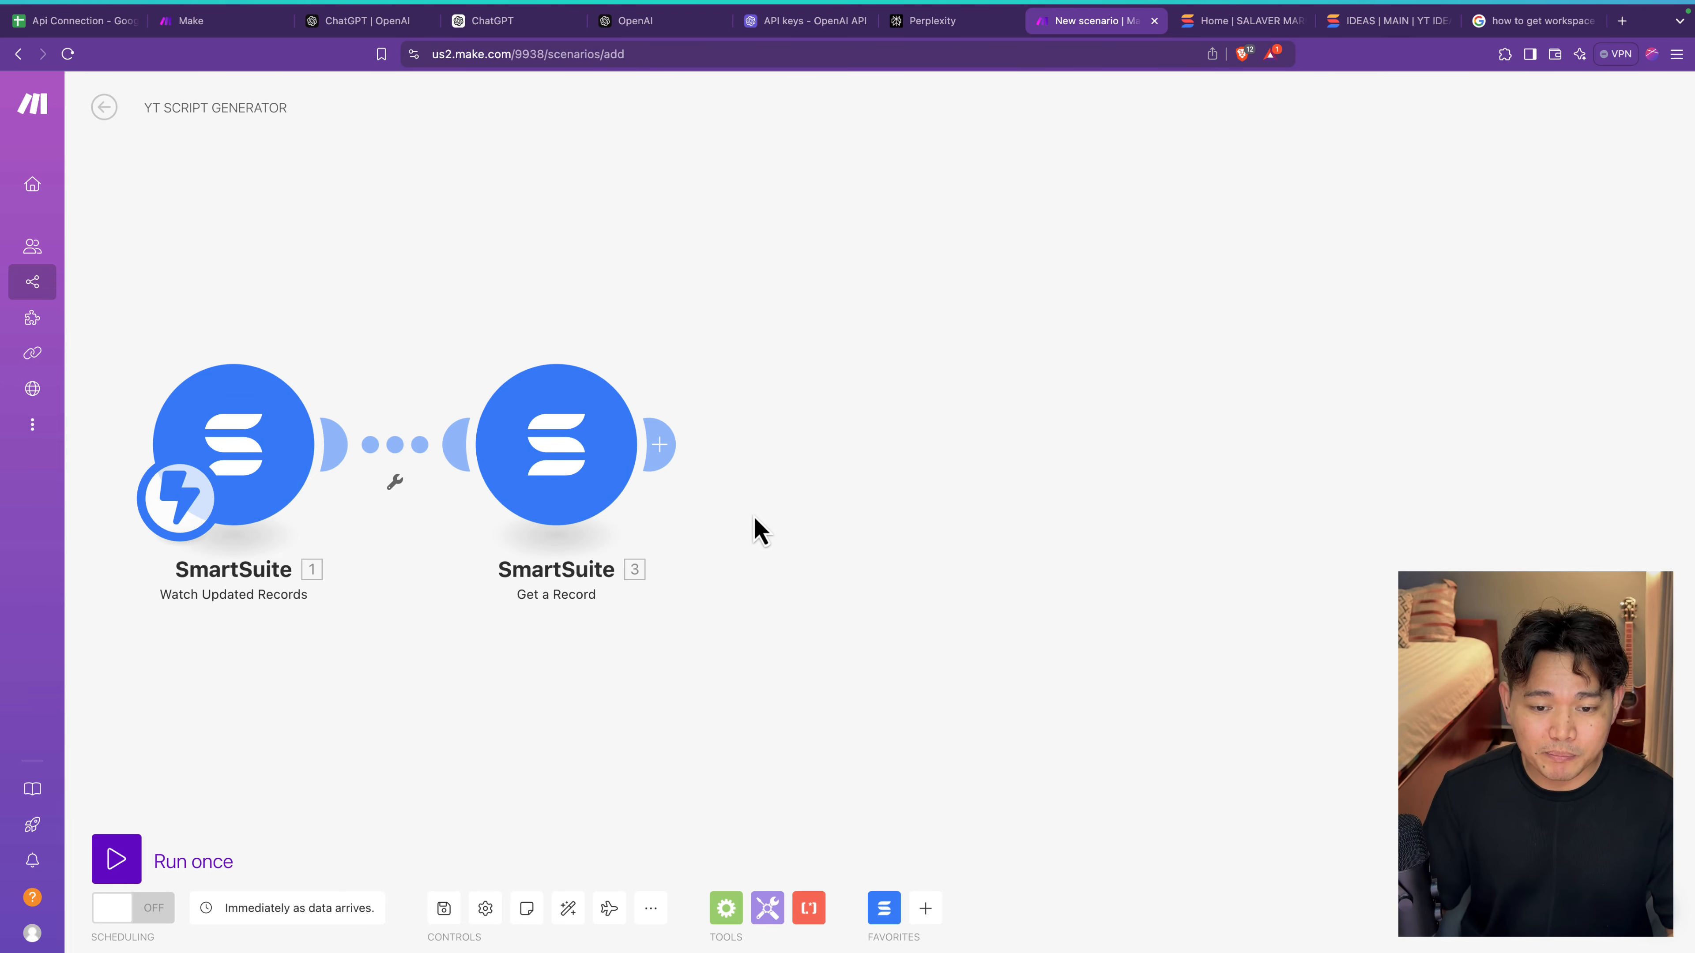
- Add a Perplexity AI Create a Chat Completion (Prompt) module after Get a Record and start a new connection
click(672, 446)
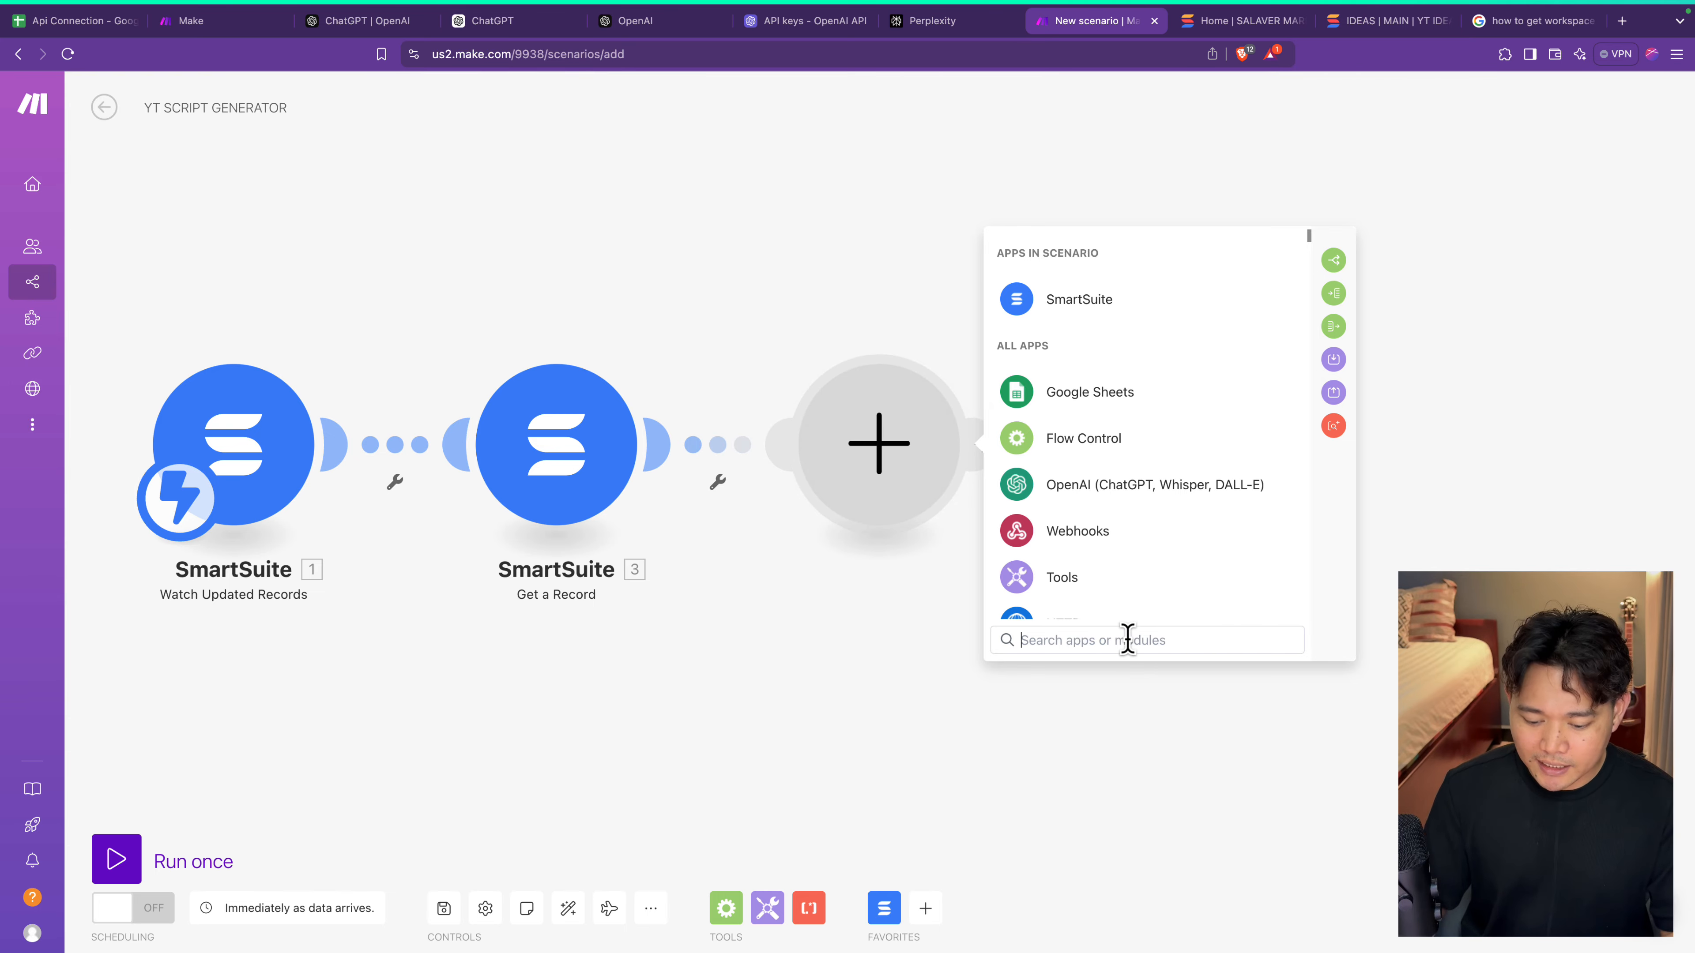
text(perp)
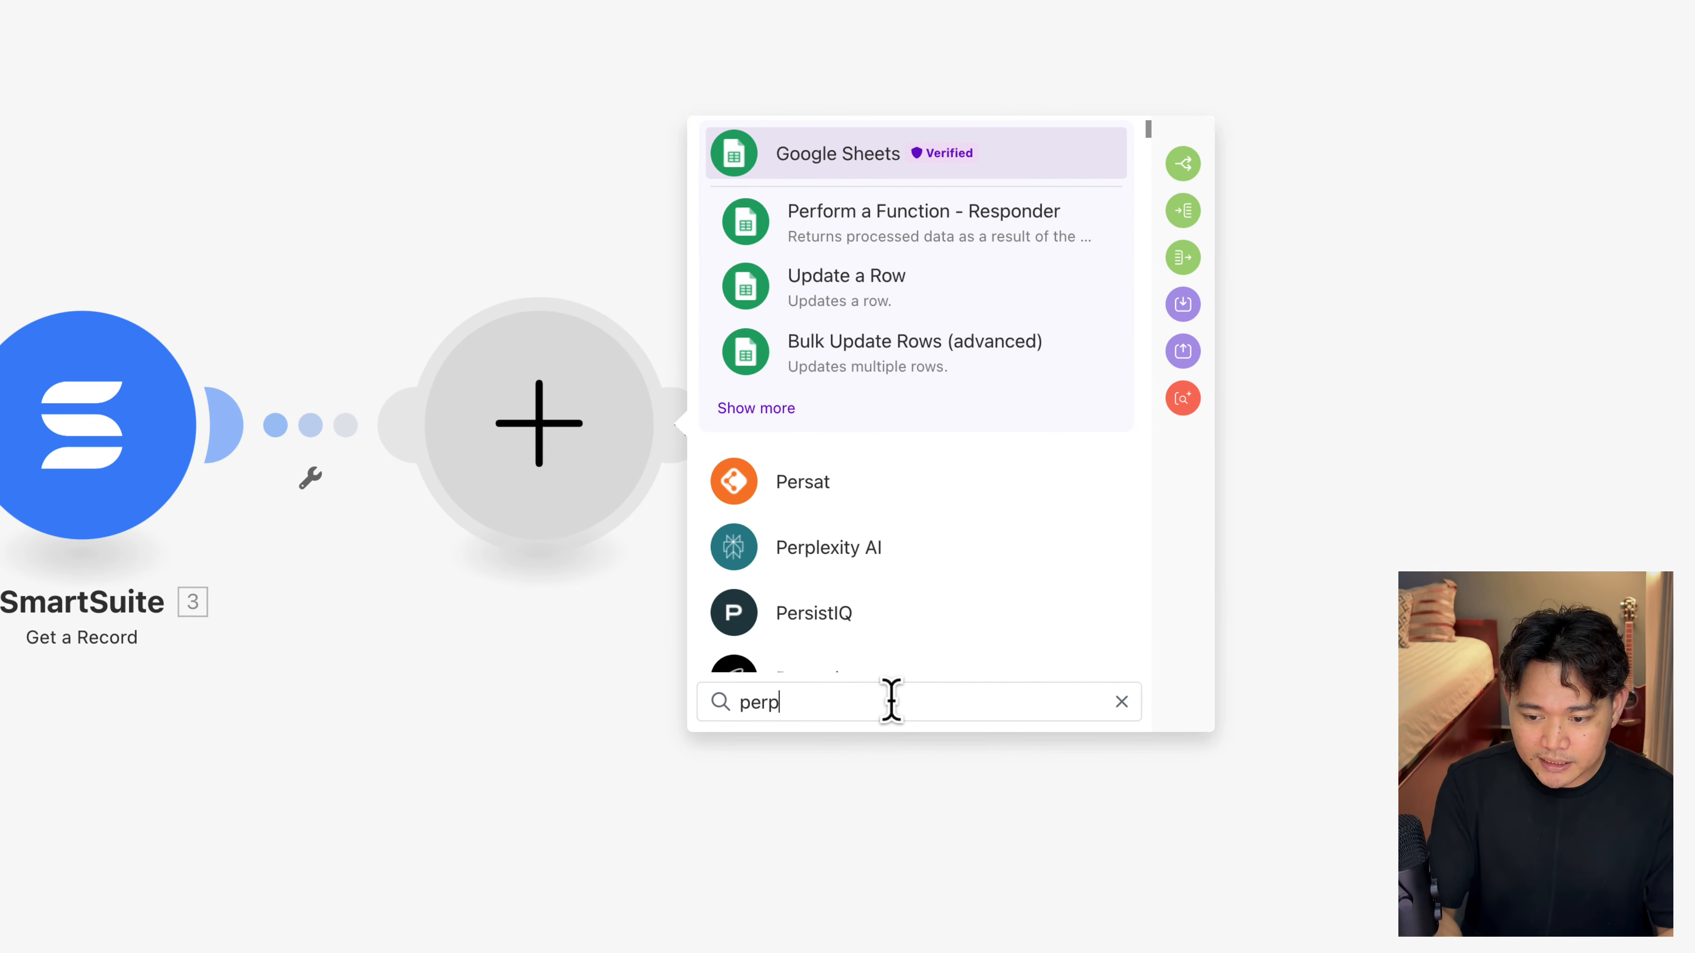
text(lex)
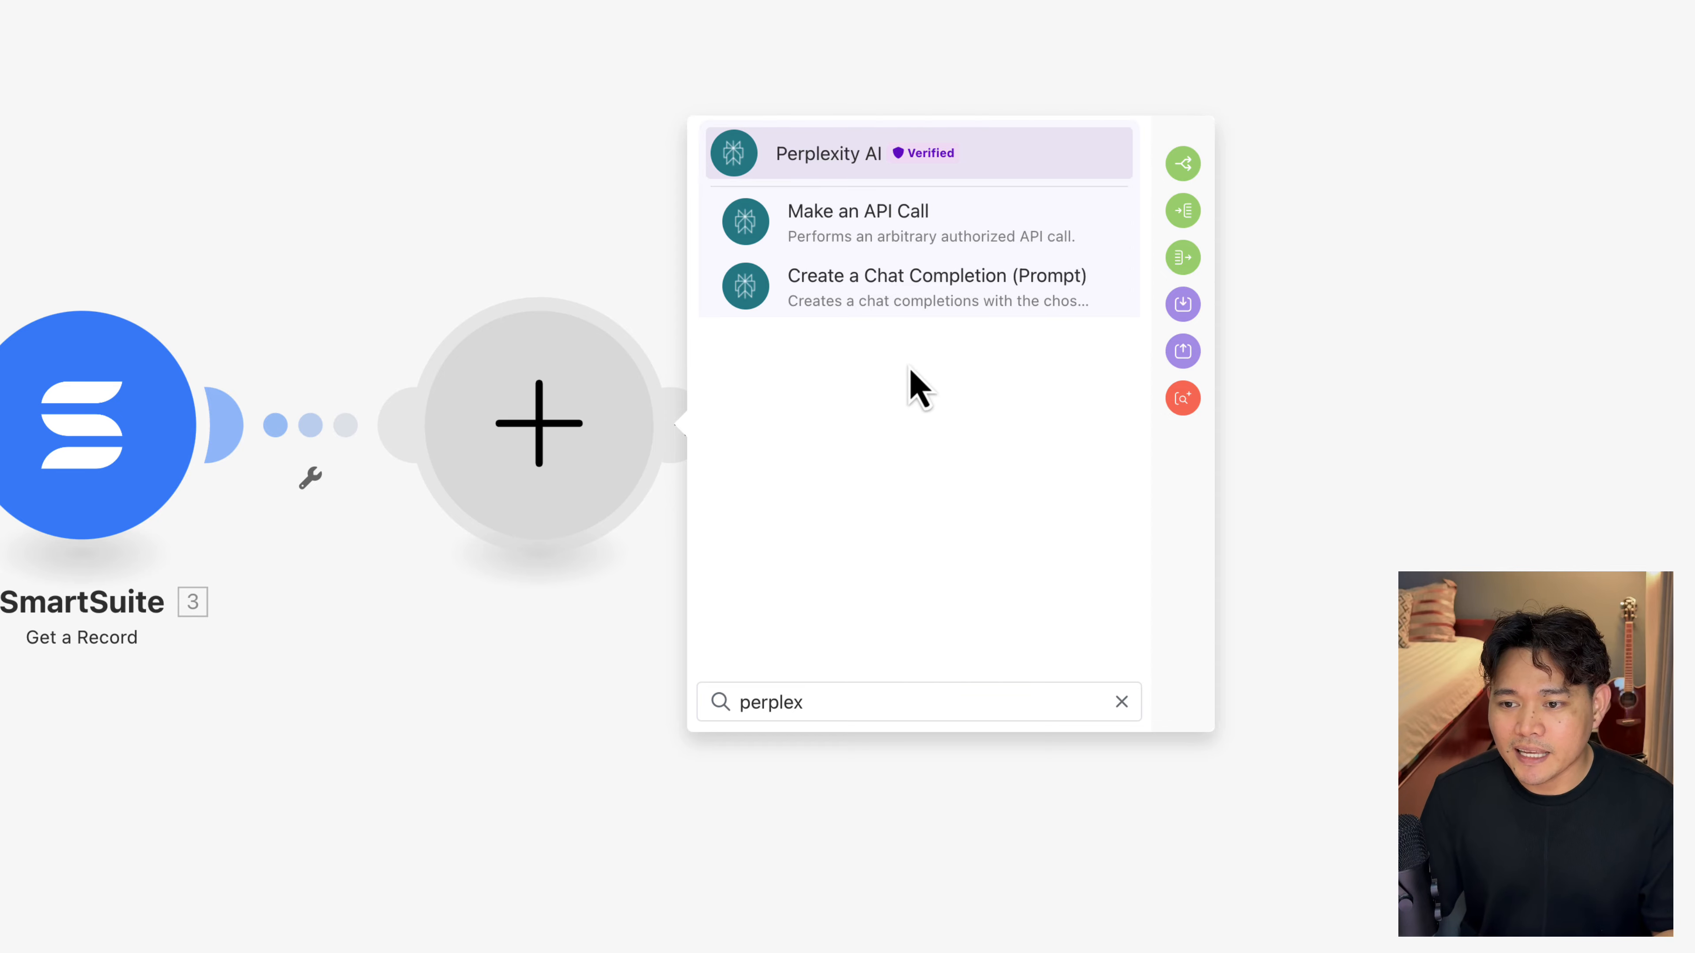
click(843, 161)
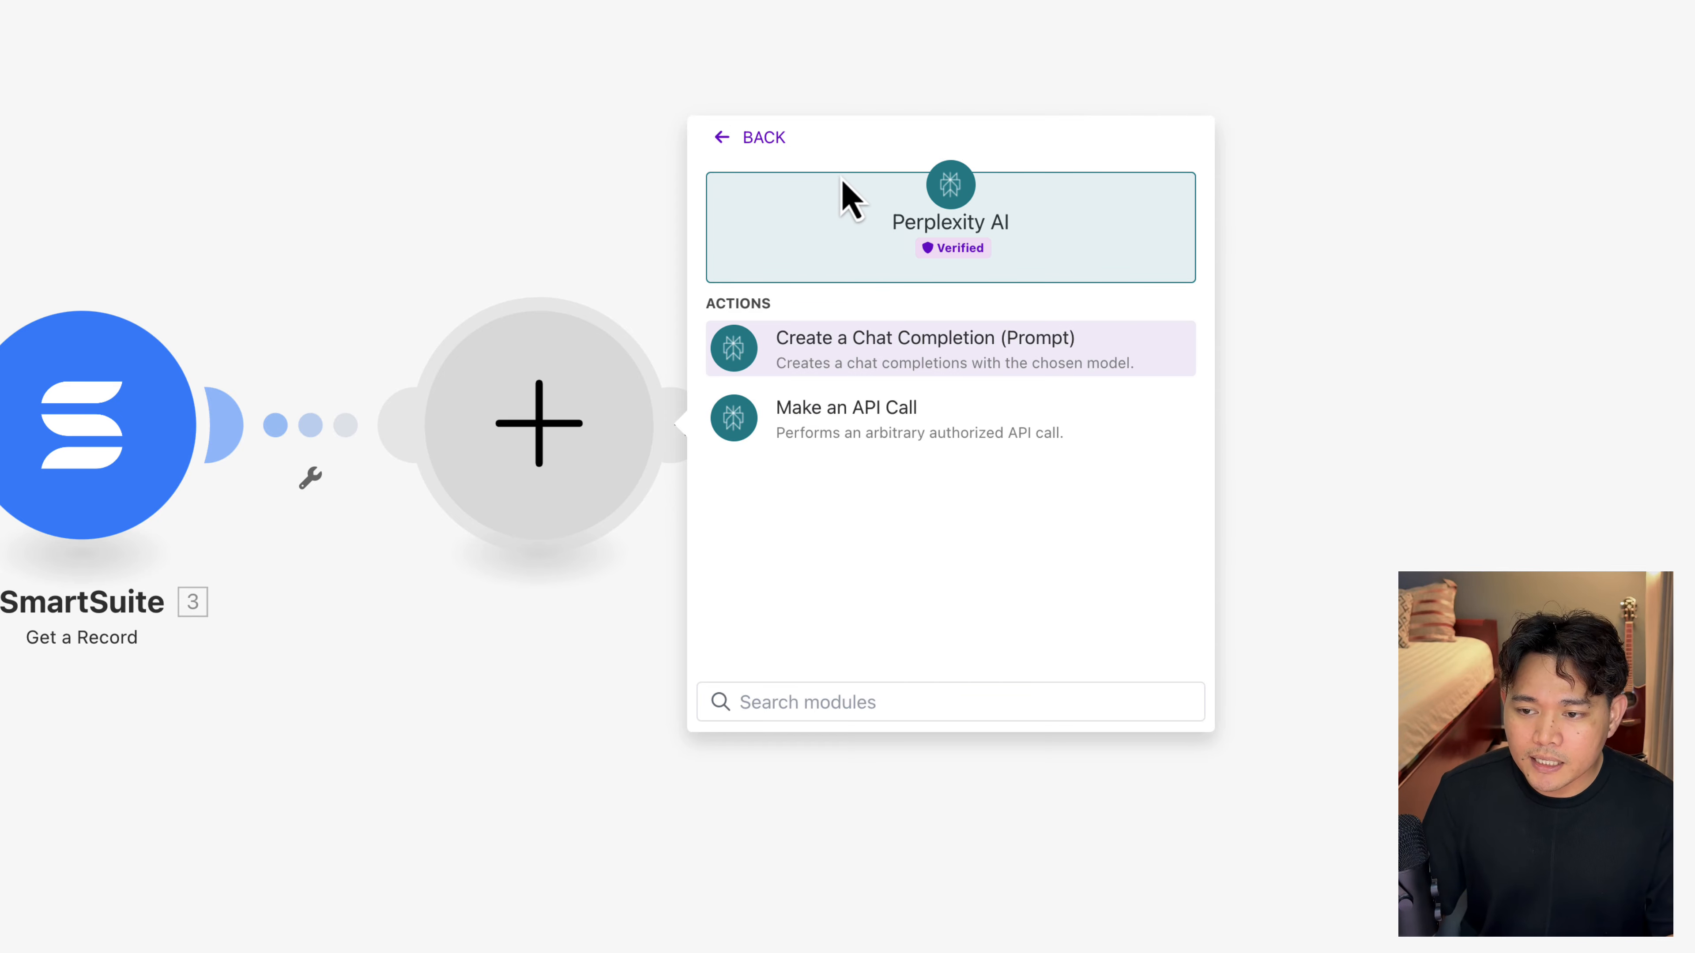
click(857, 354)
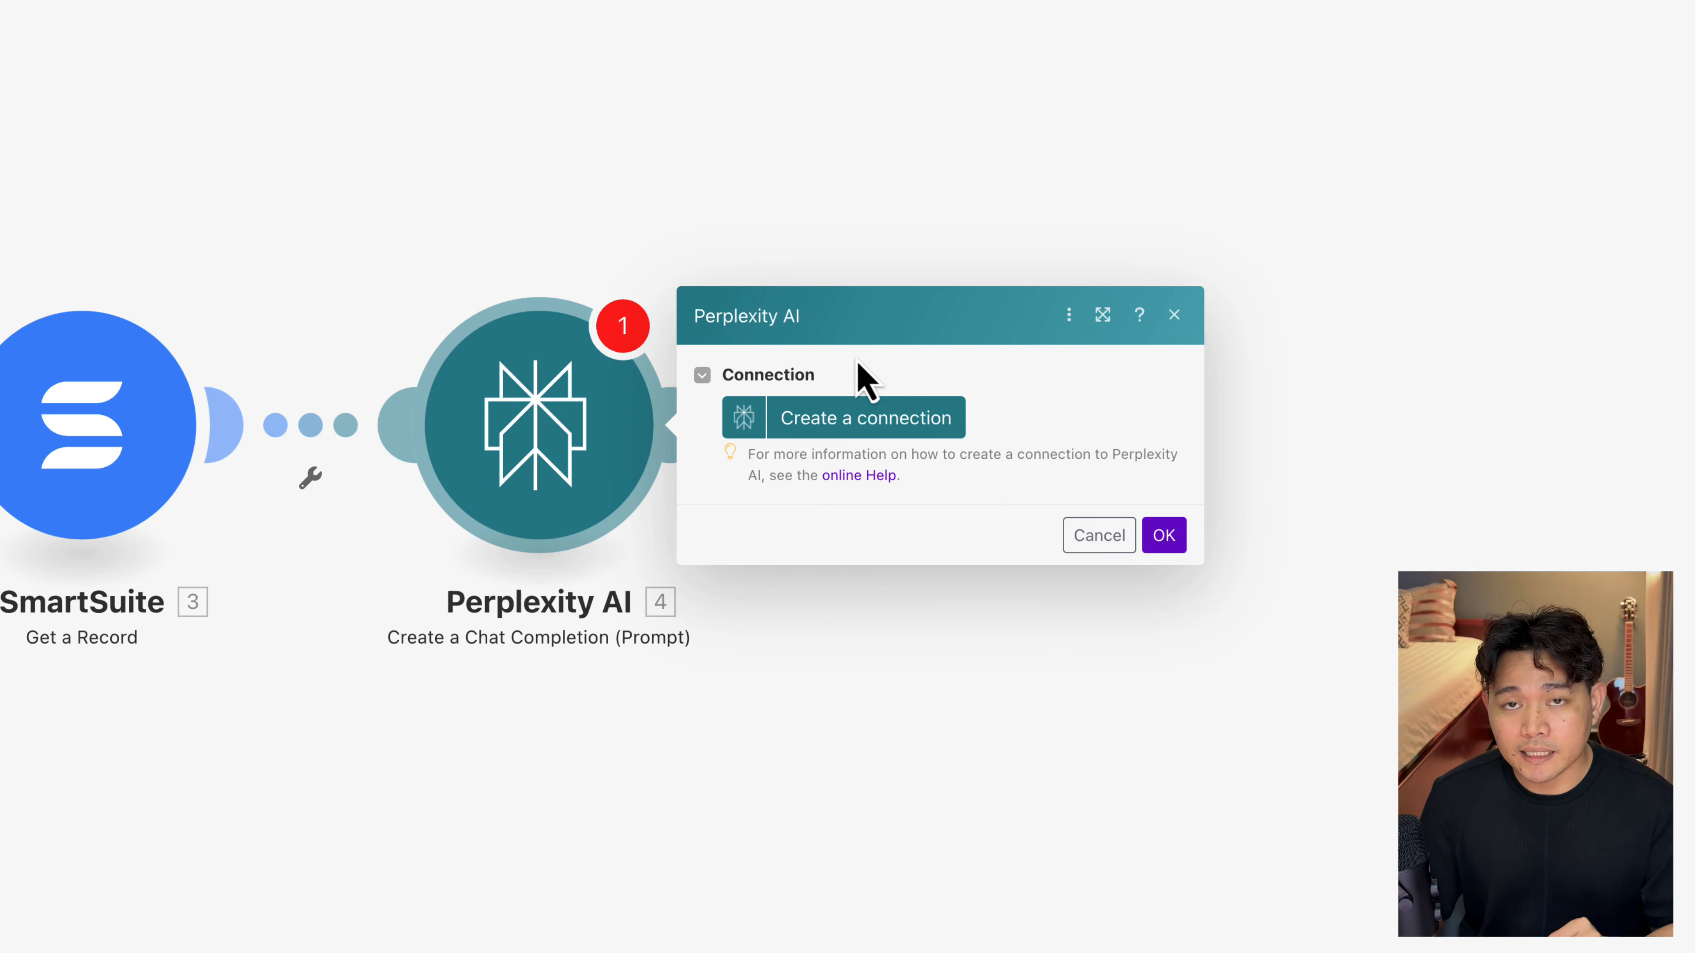
click(857, 417)
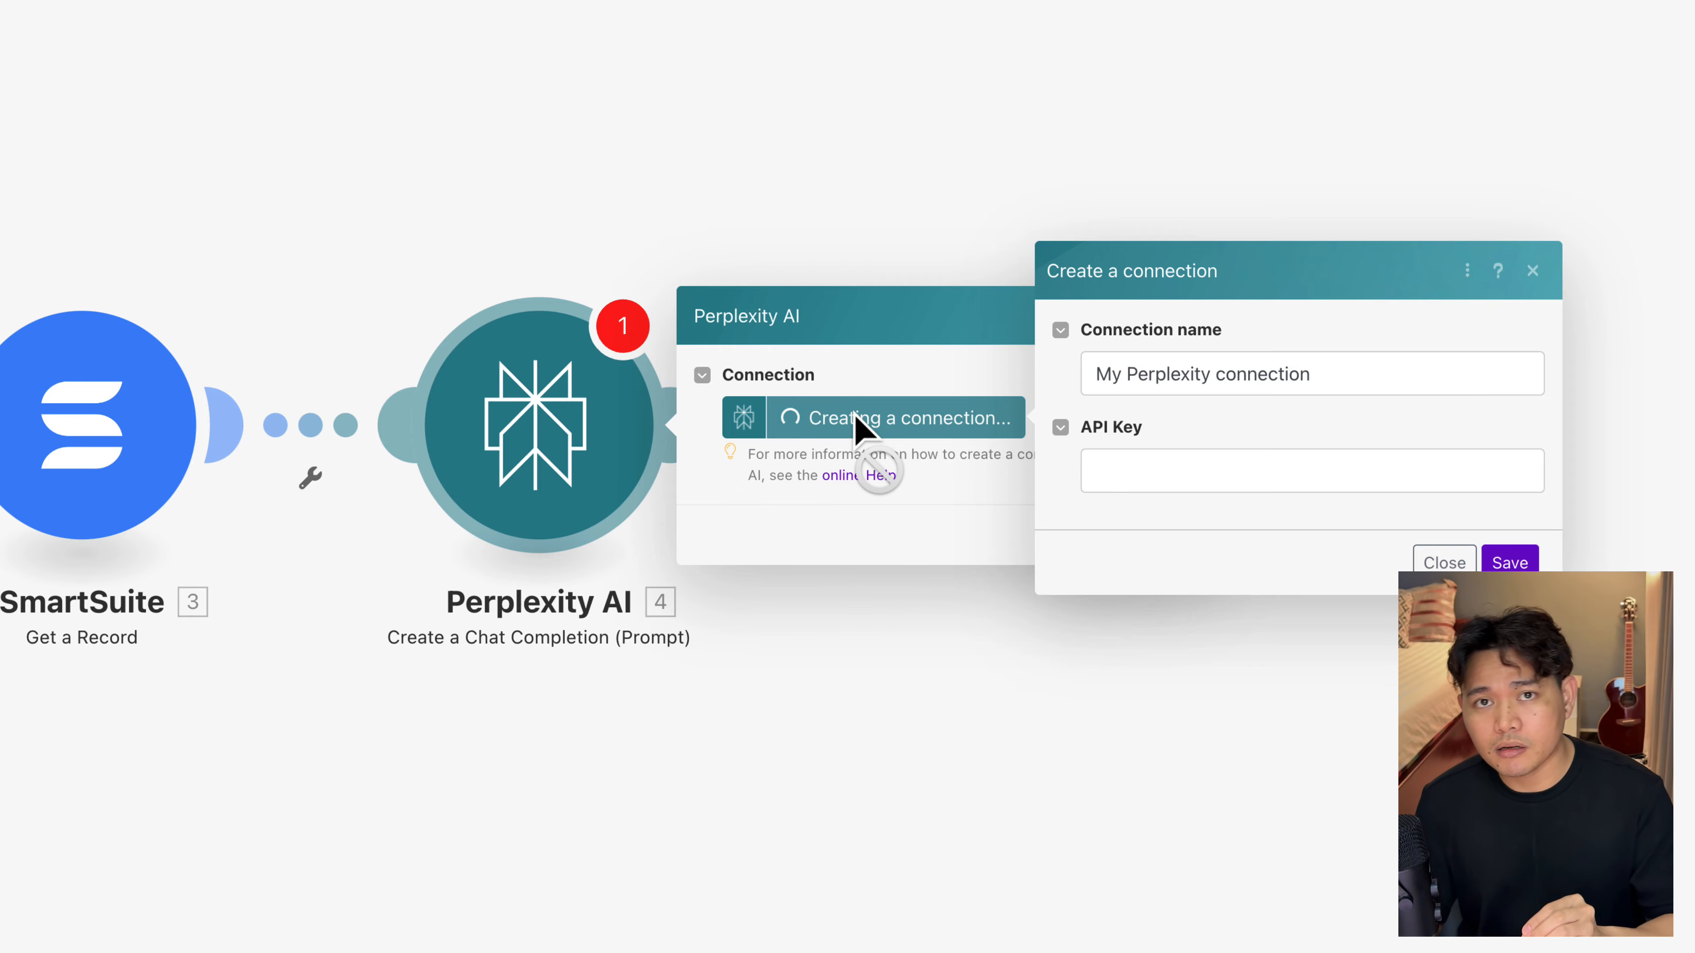
- Paste the Perplexity API key from cell B1 of the keys sheet into the connection and save it
click(1098, 471)
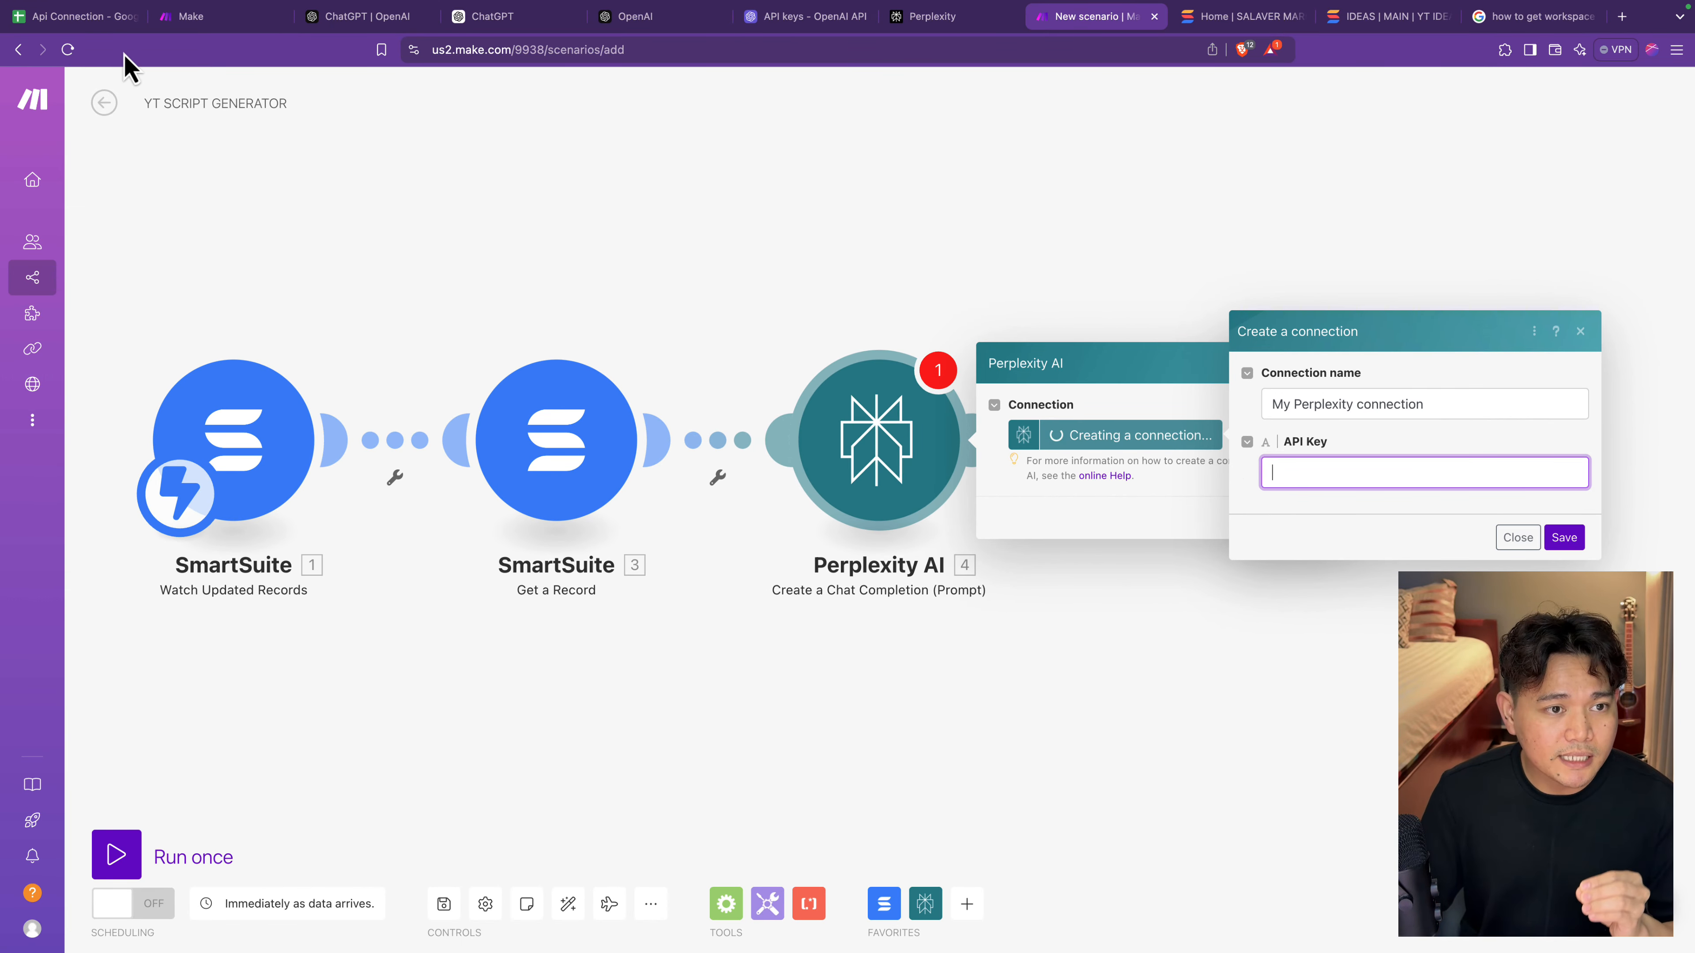
click(102, 20)
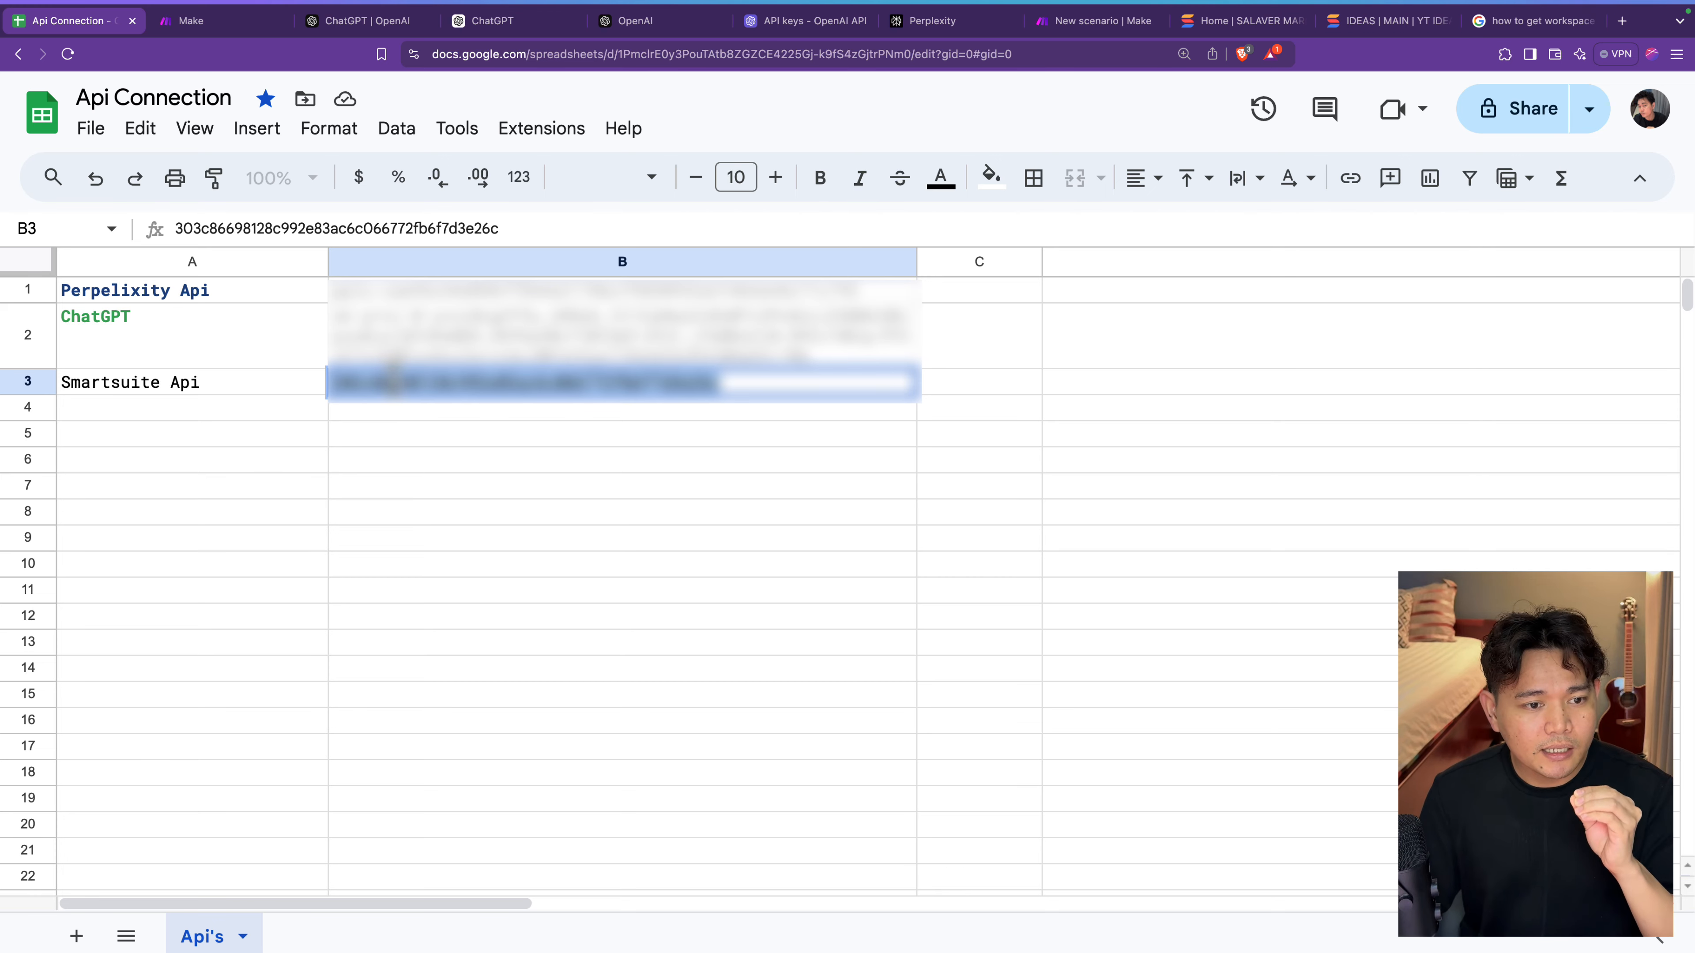
click(467, 293)
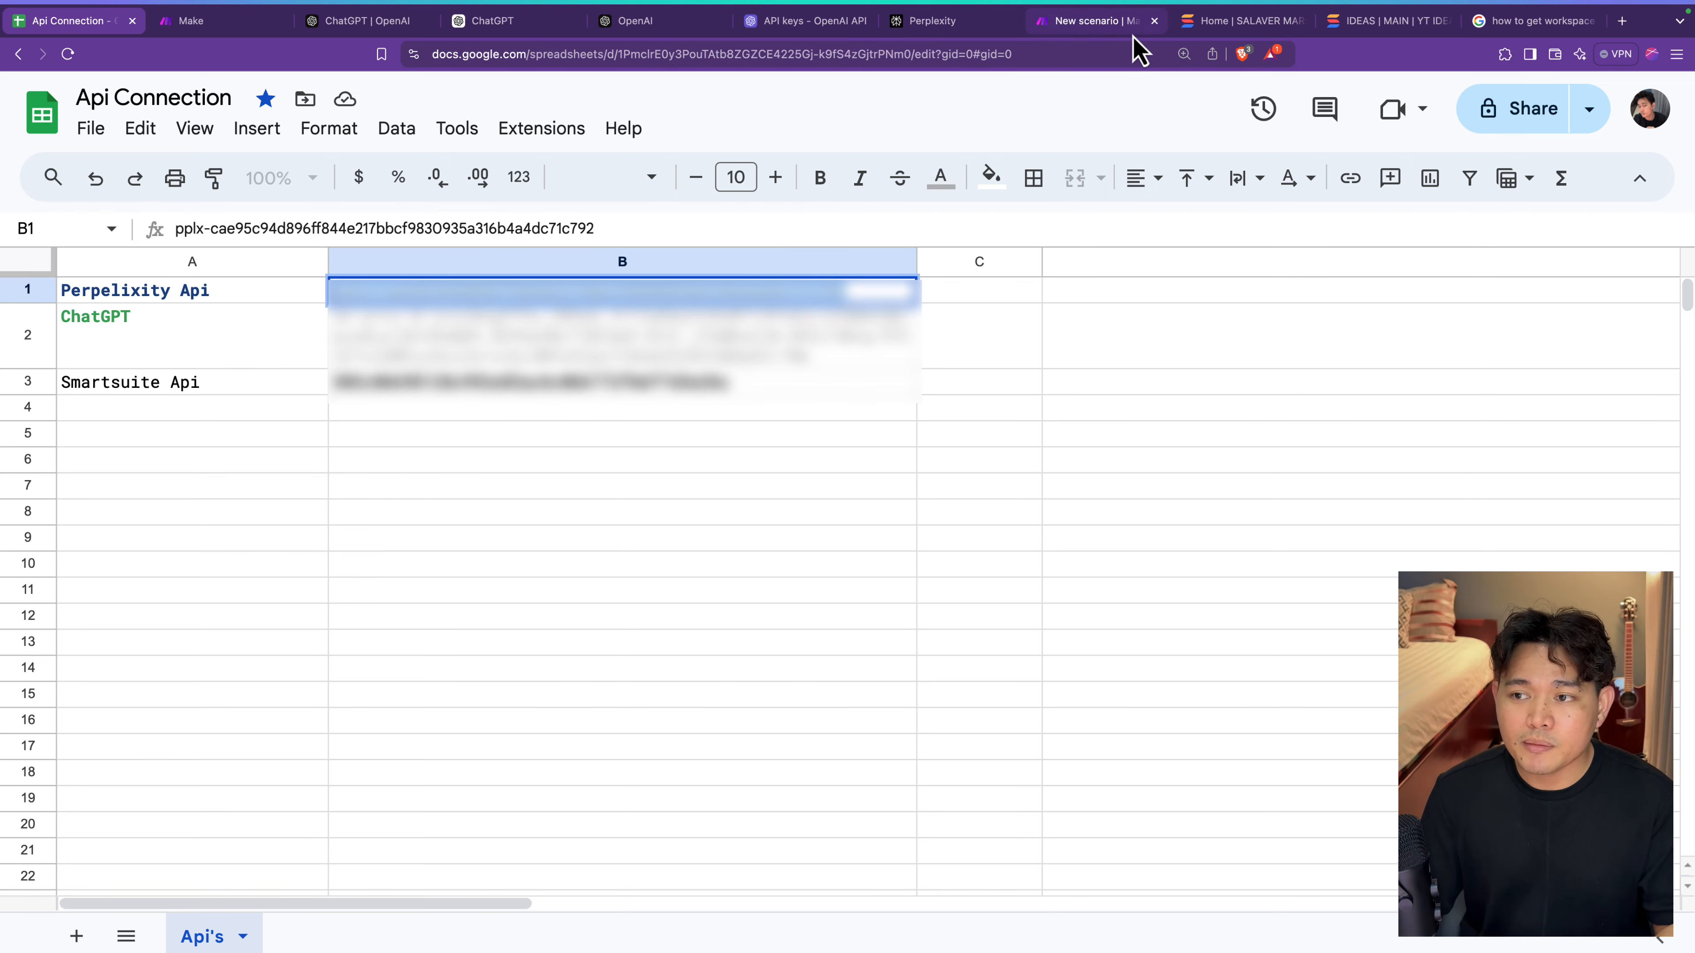
click(1098, 20)
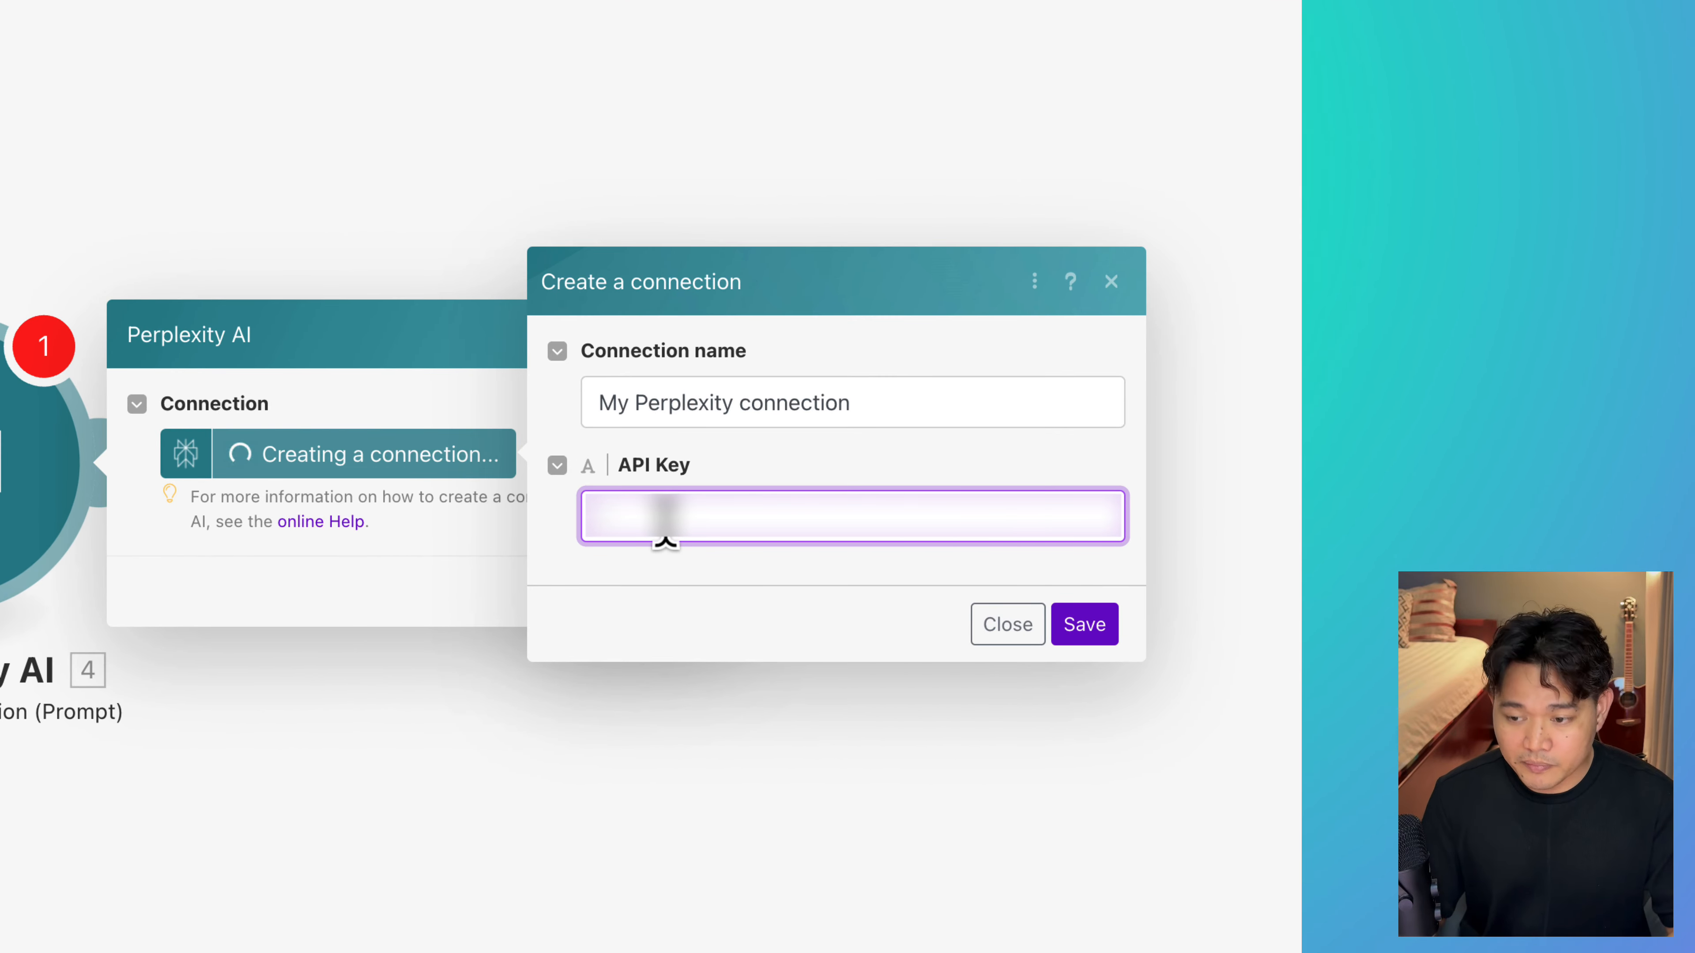
key(ctrl+v)
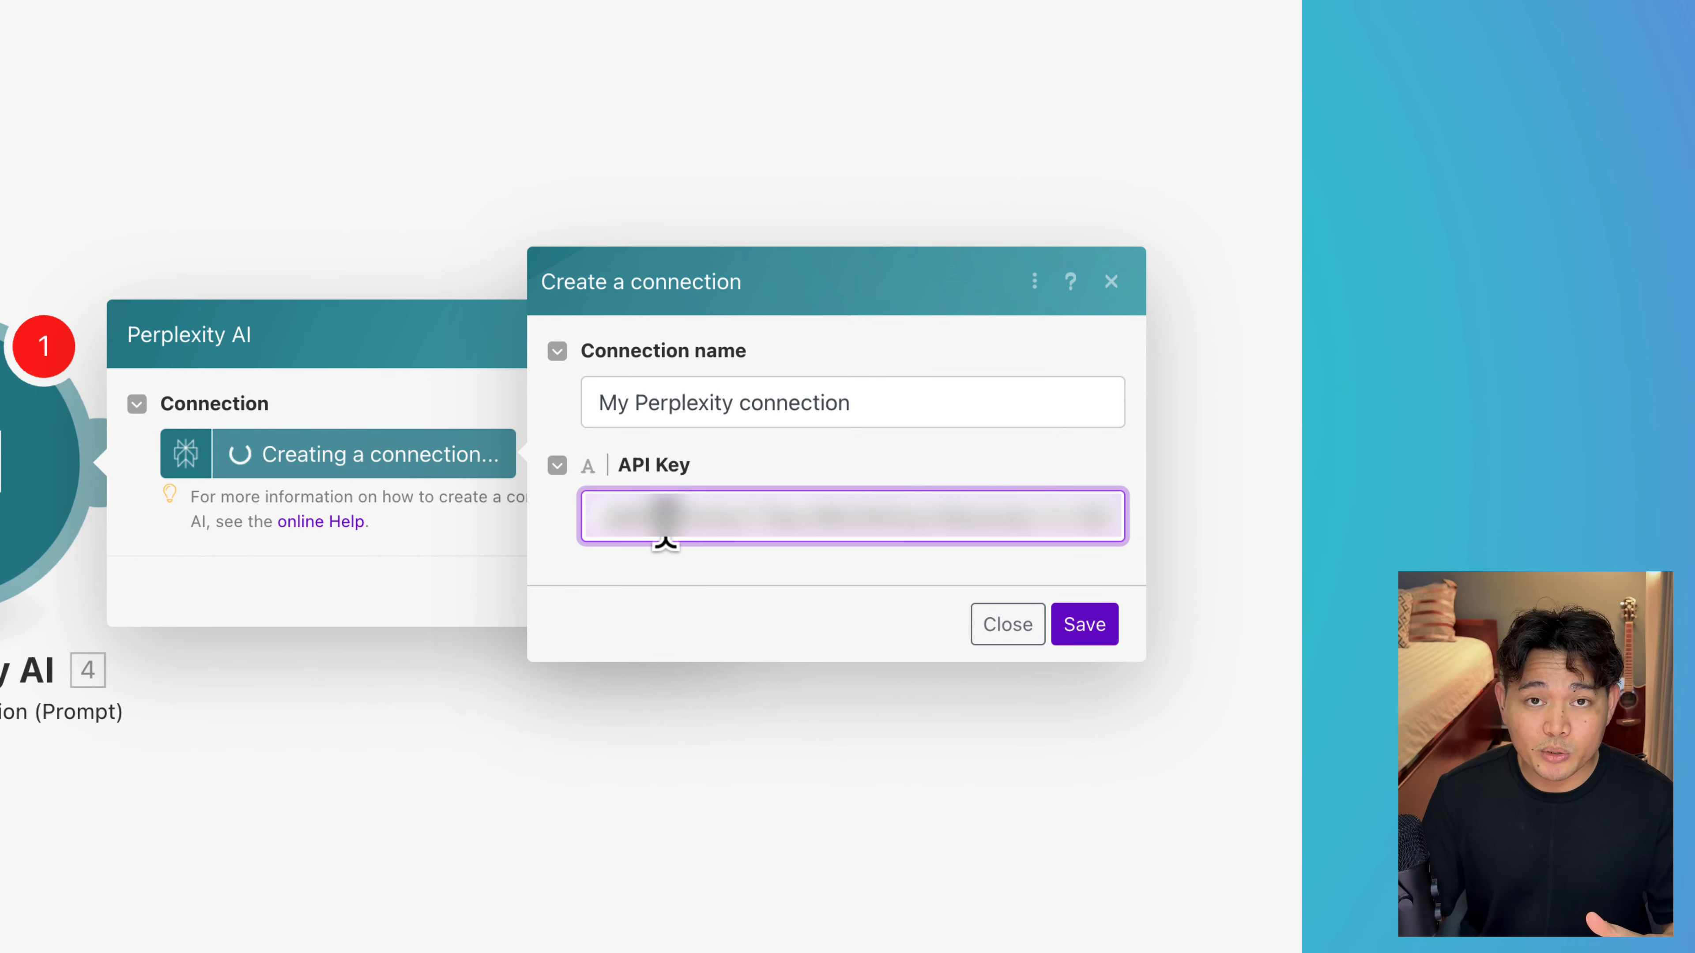
click(1085, 624)
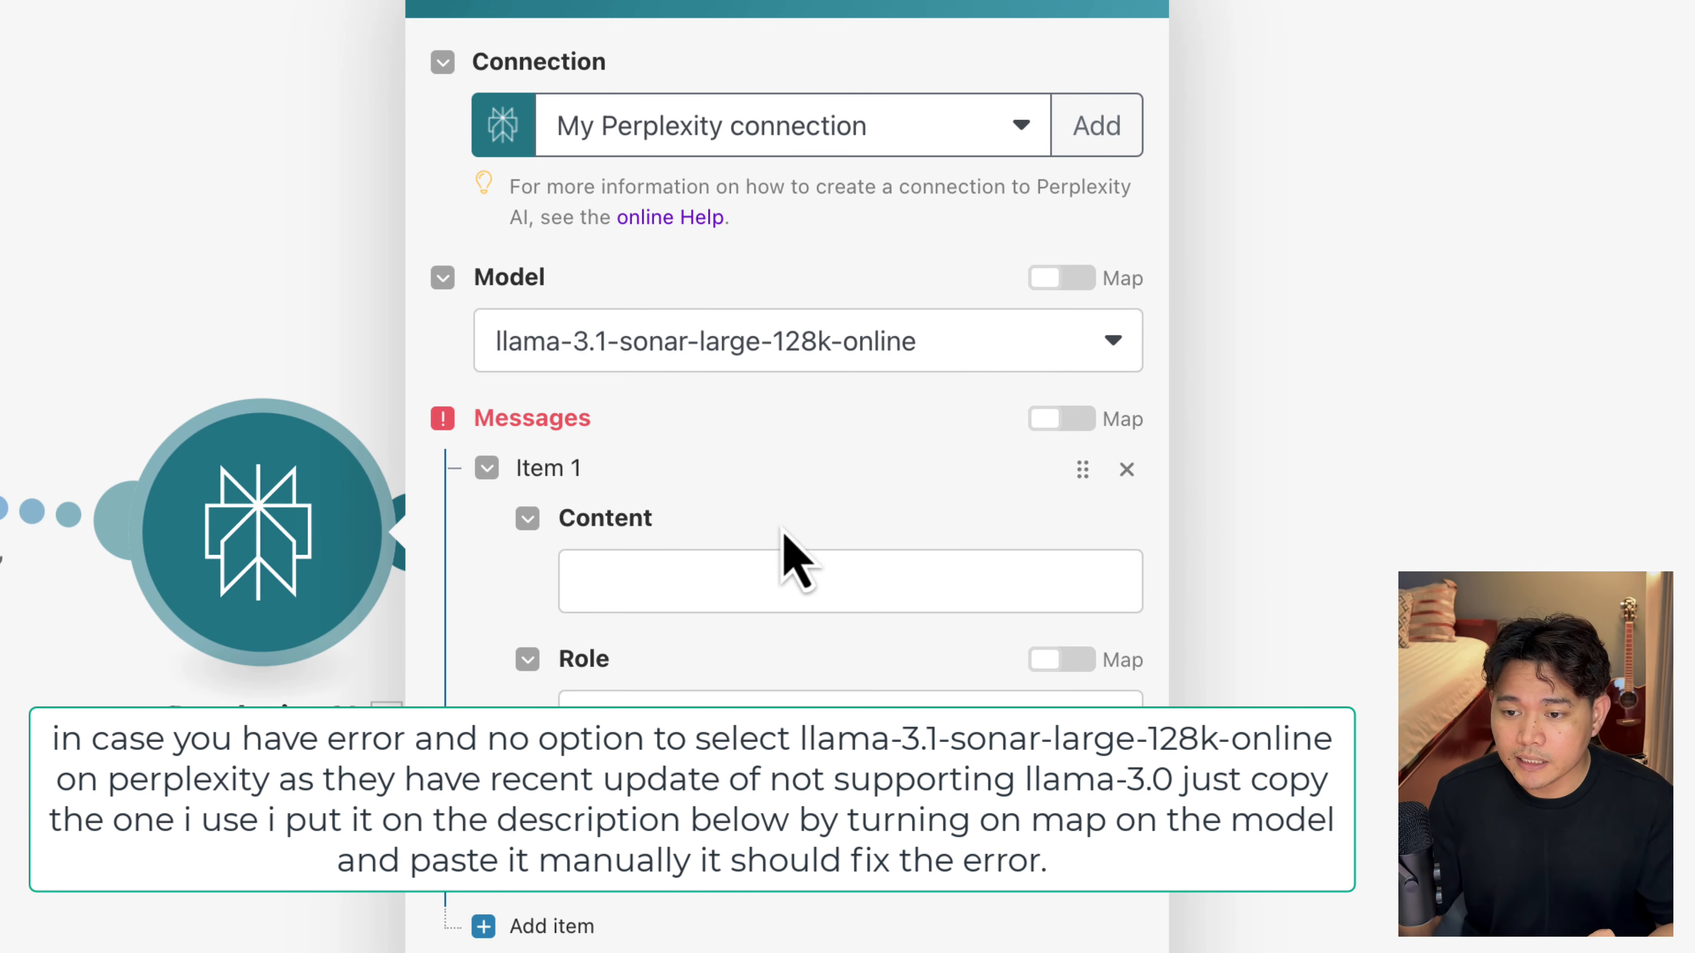
click(705, 580)
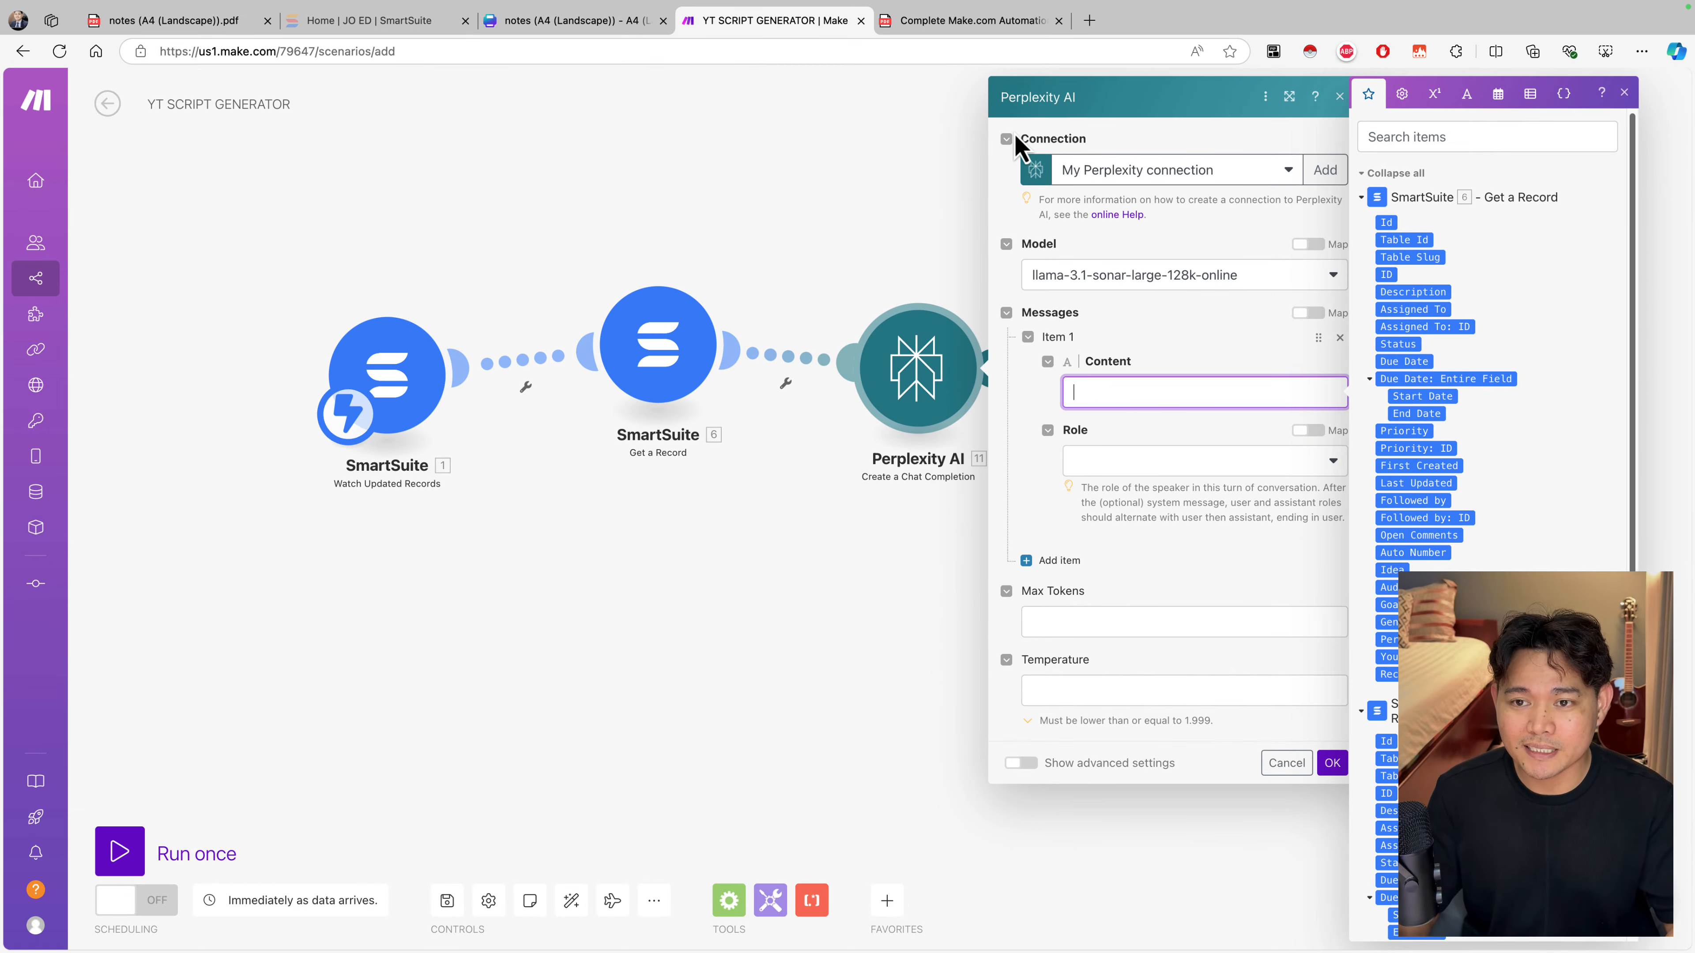
- Copy the Search the Web research prompt from the Make.com guide PDF
click(987, 21)
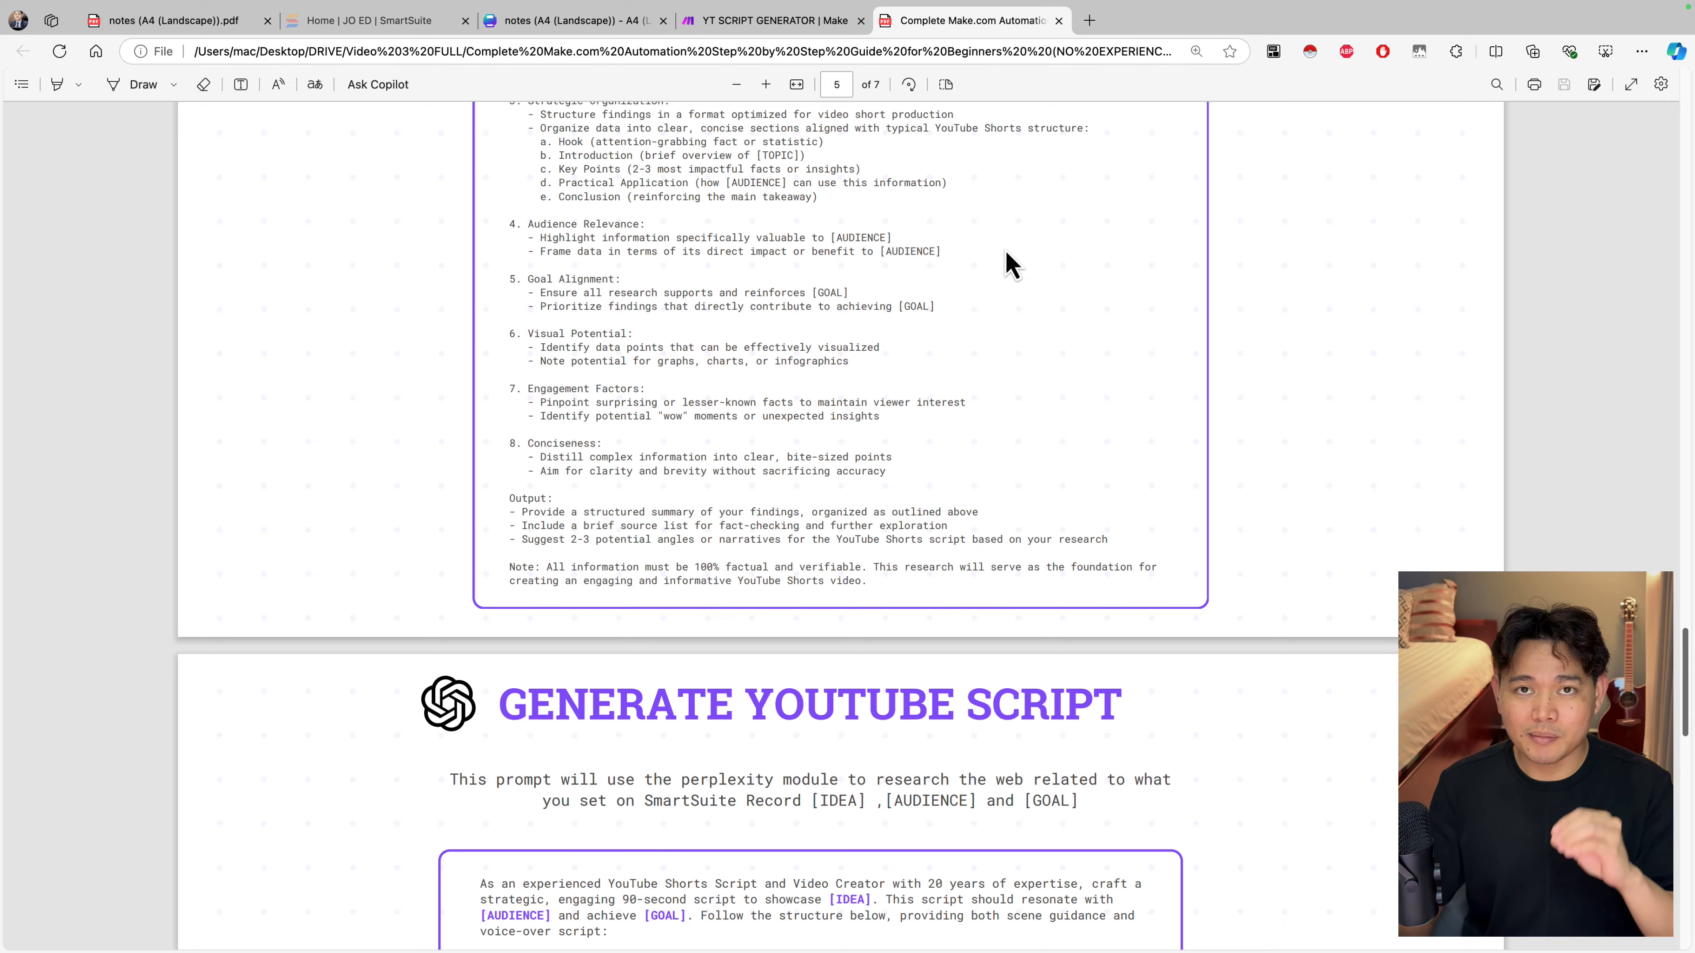
scroll(1033, 374, down, 2)
scroll(1041, 371, up, 7)
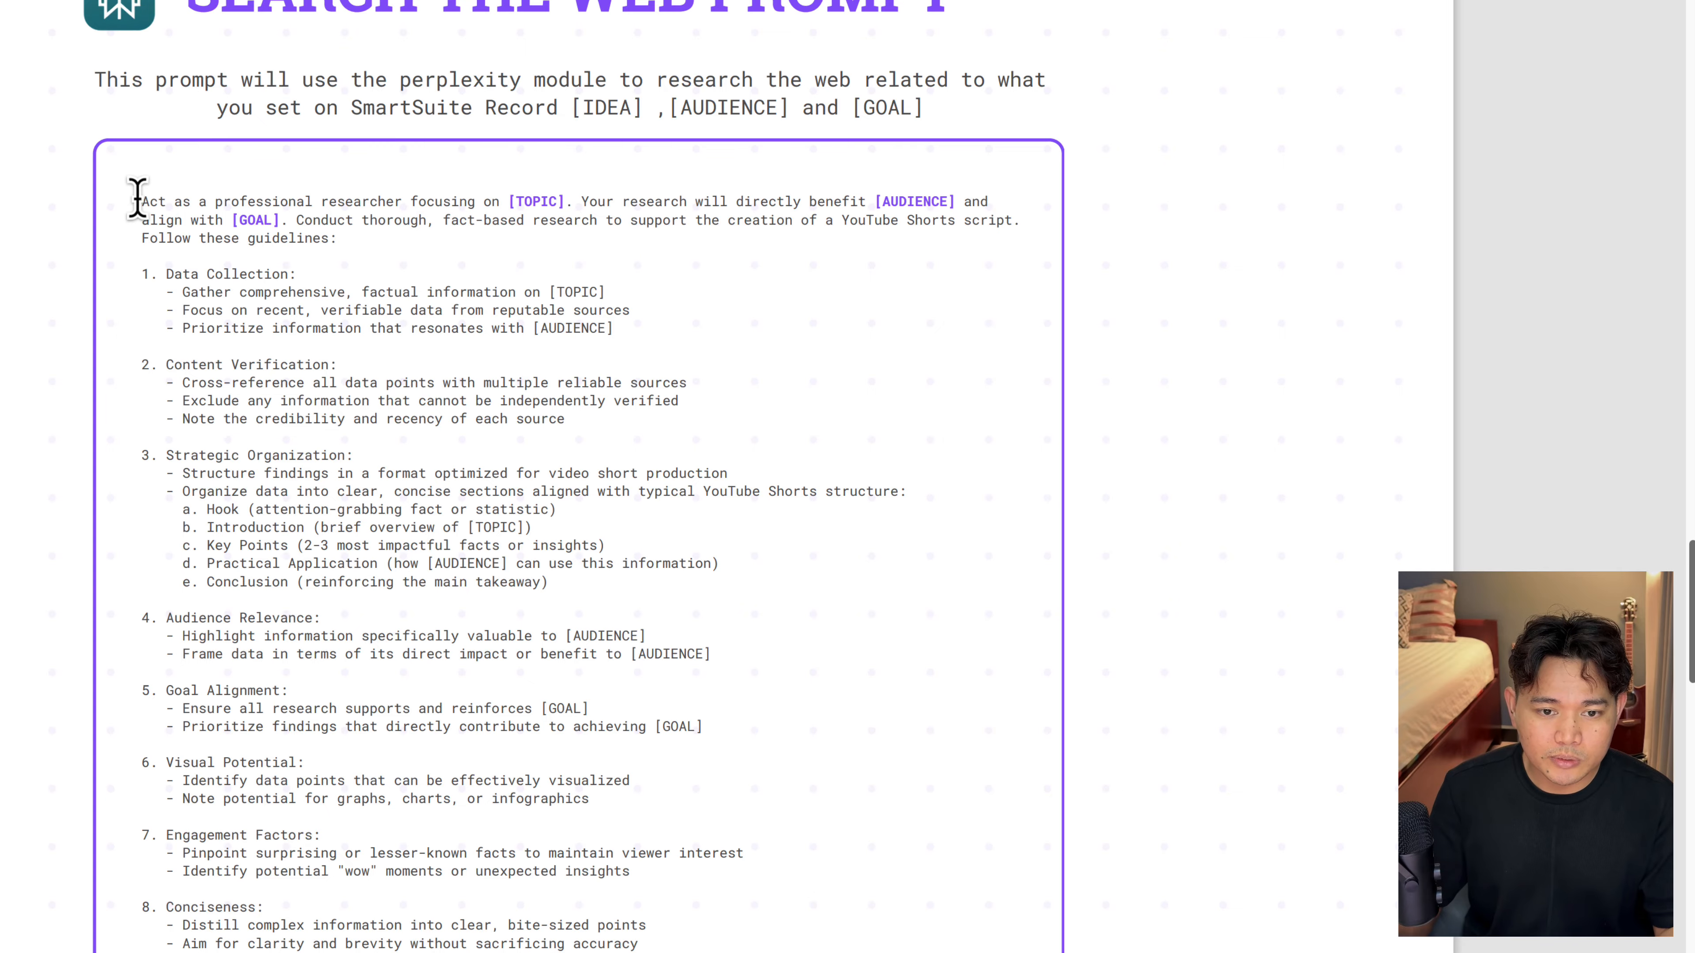
drag(139, 199, 650, 704)
scroll(439, 667, down, 5)
right_click(528, 628)
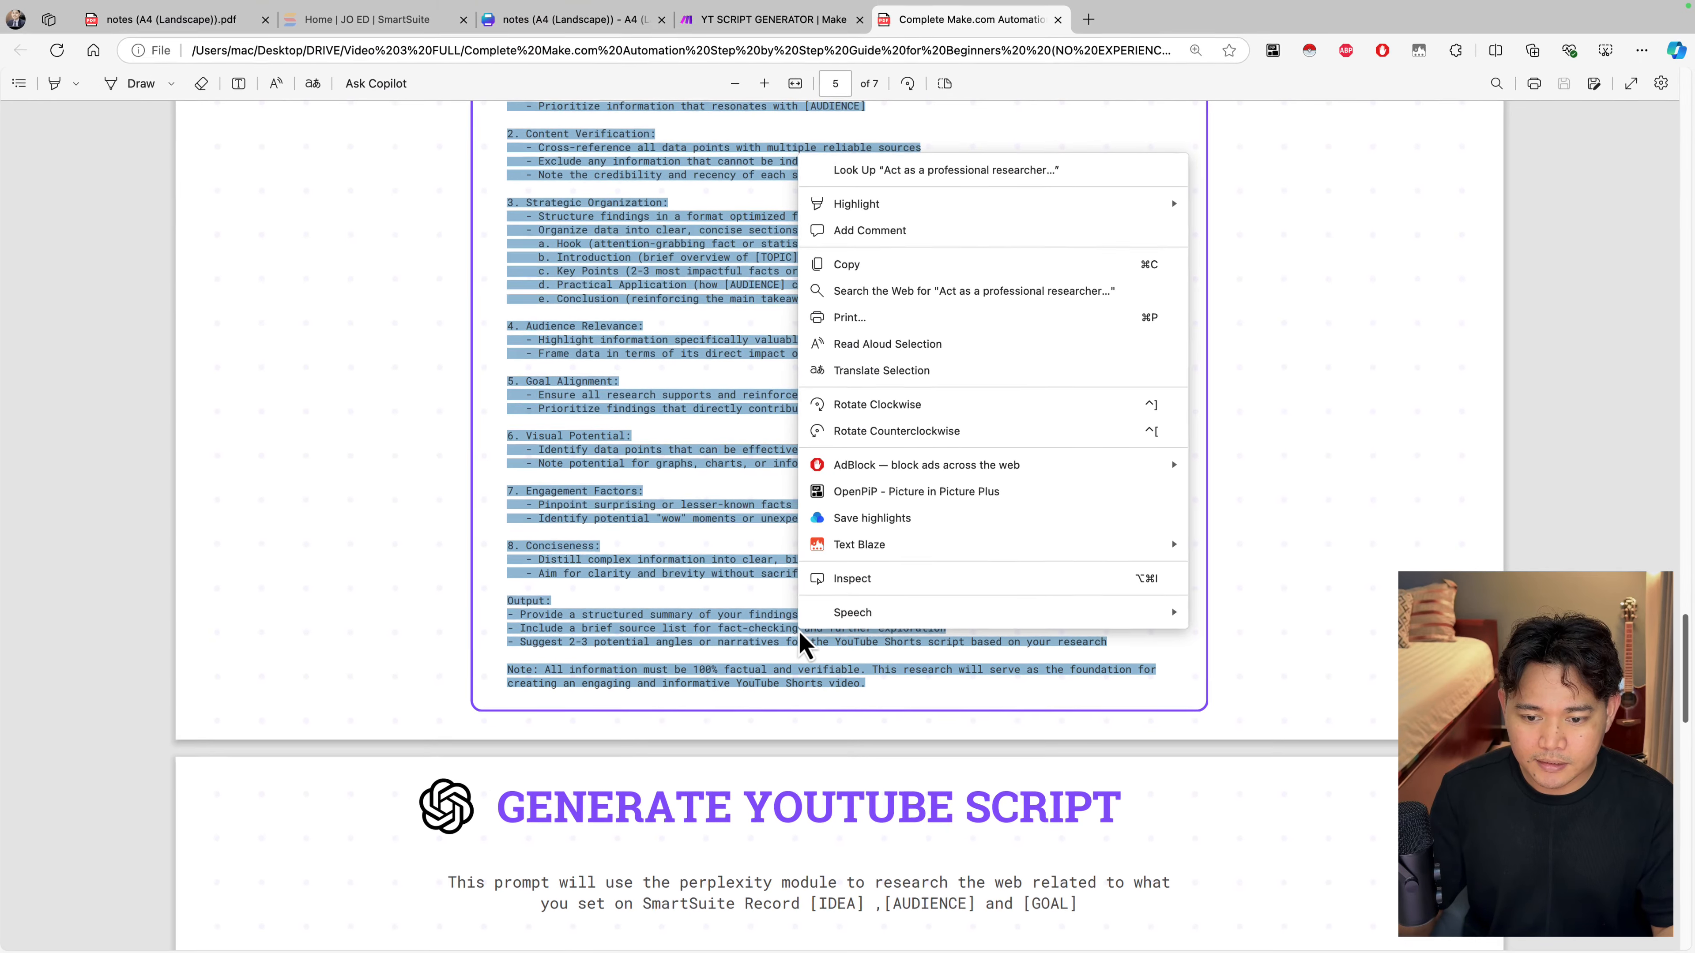
click(840, 267)
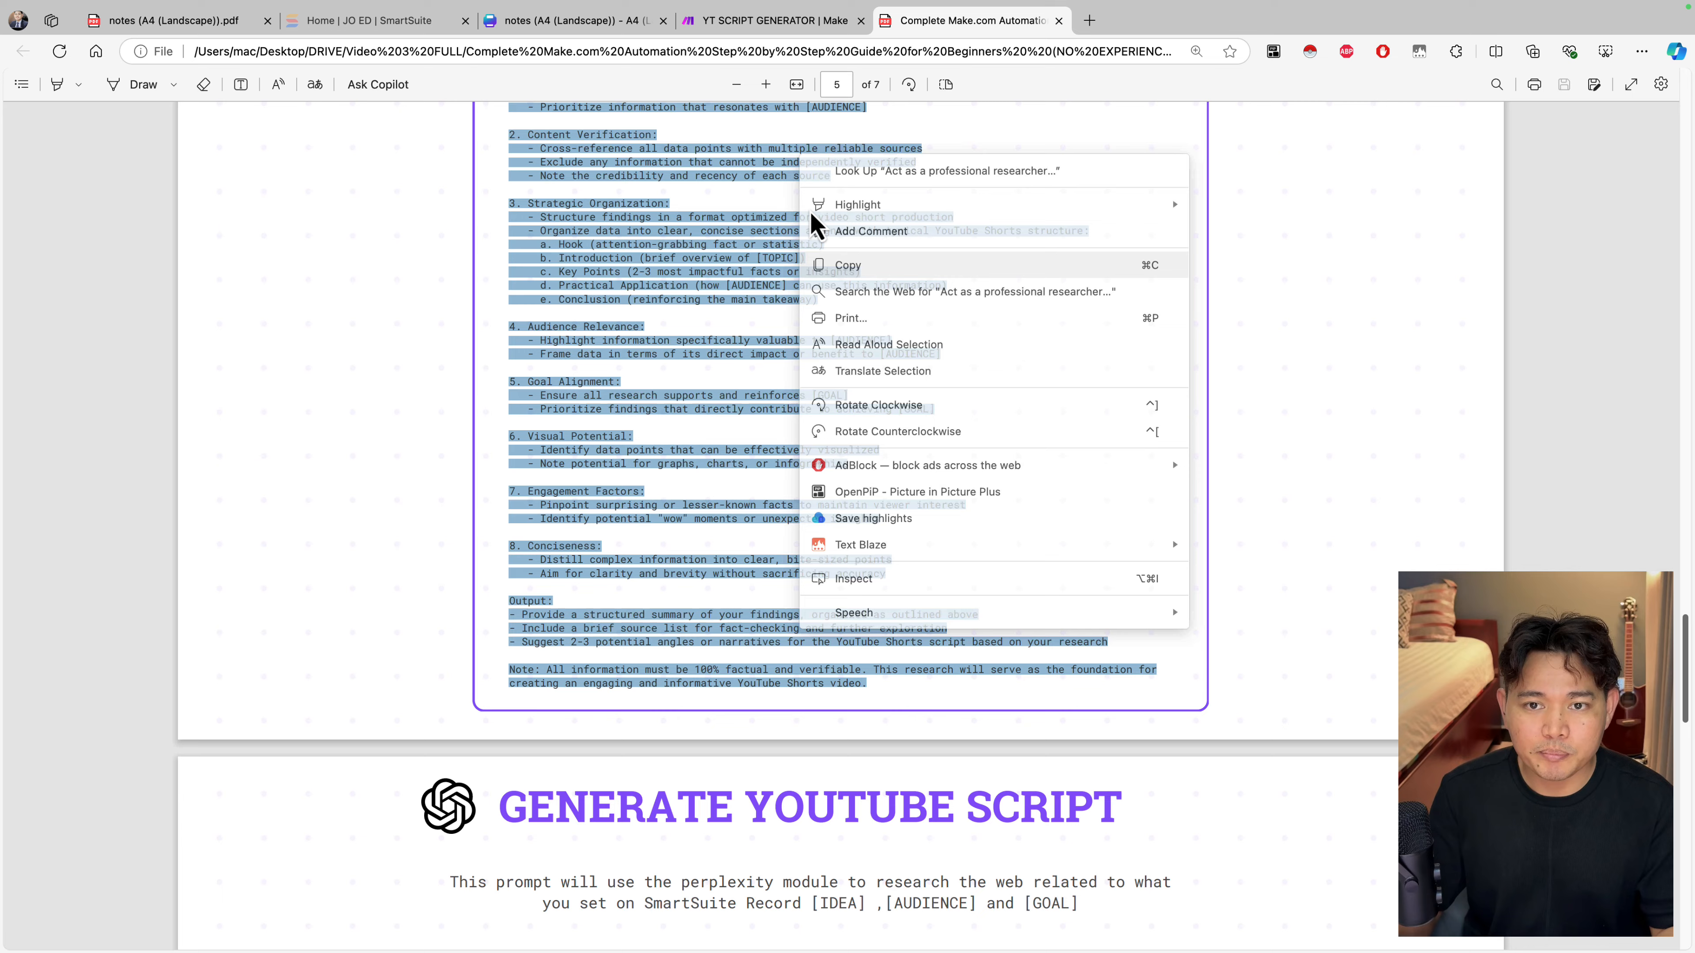
click(775, 24)
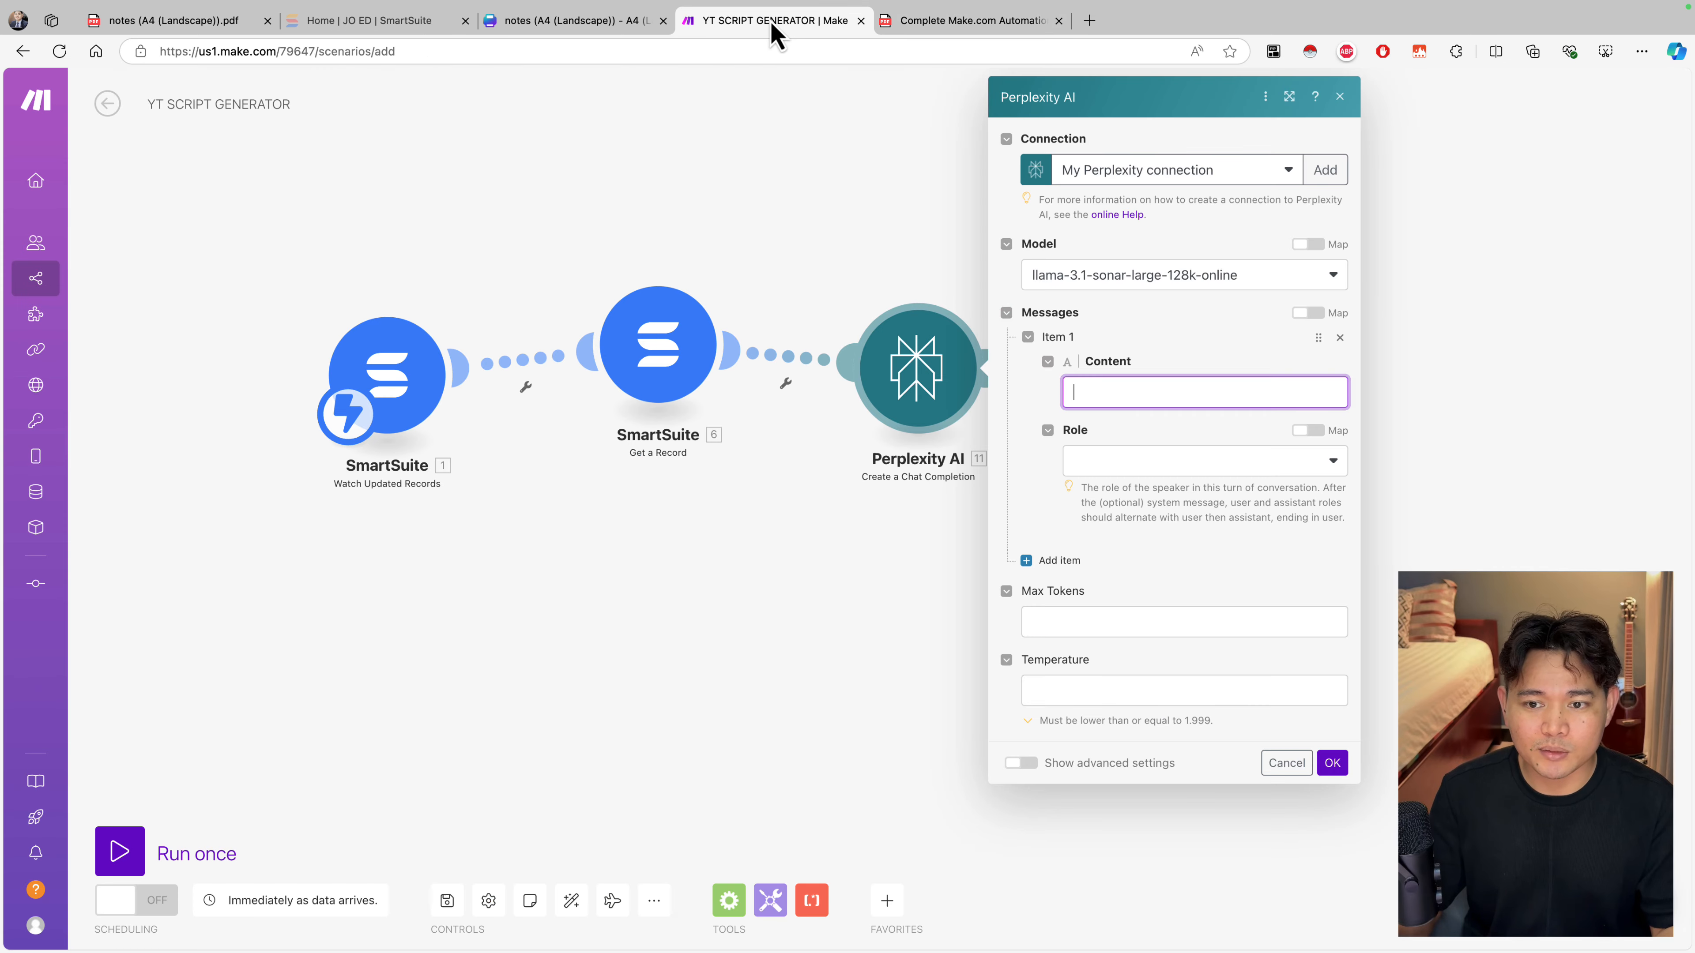
- Paste the research prompt into Content and replace [TOPIC] with the mapped Idea field
click(1171, 391)
key(super+v)
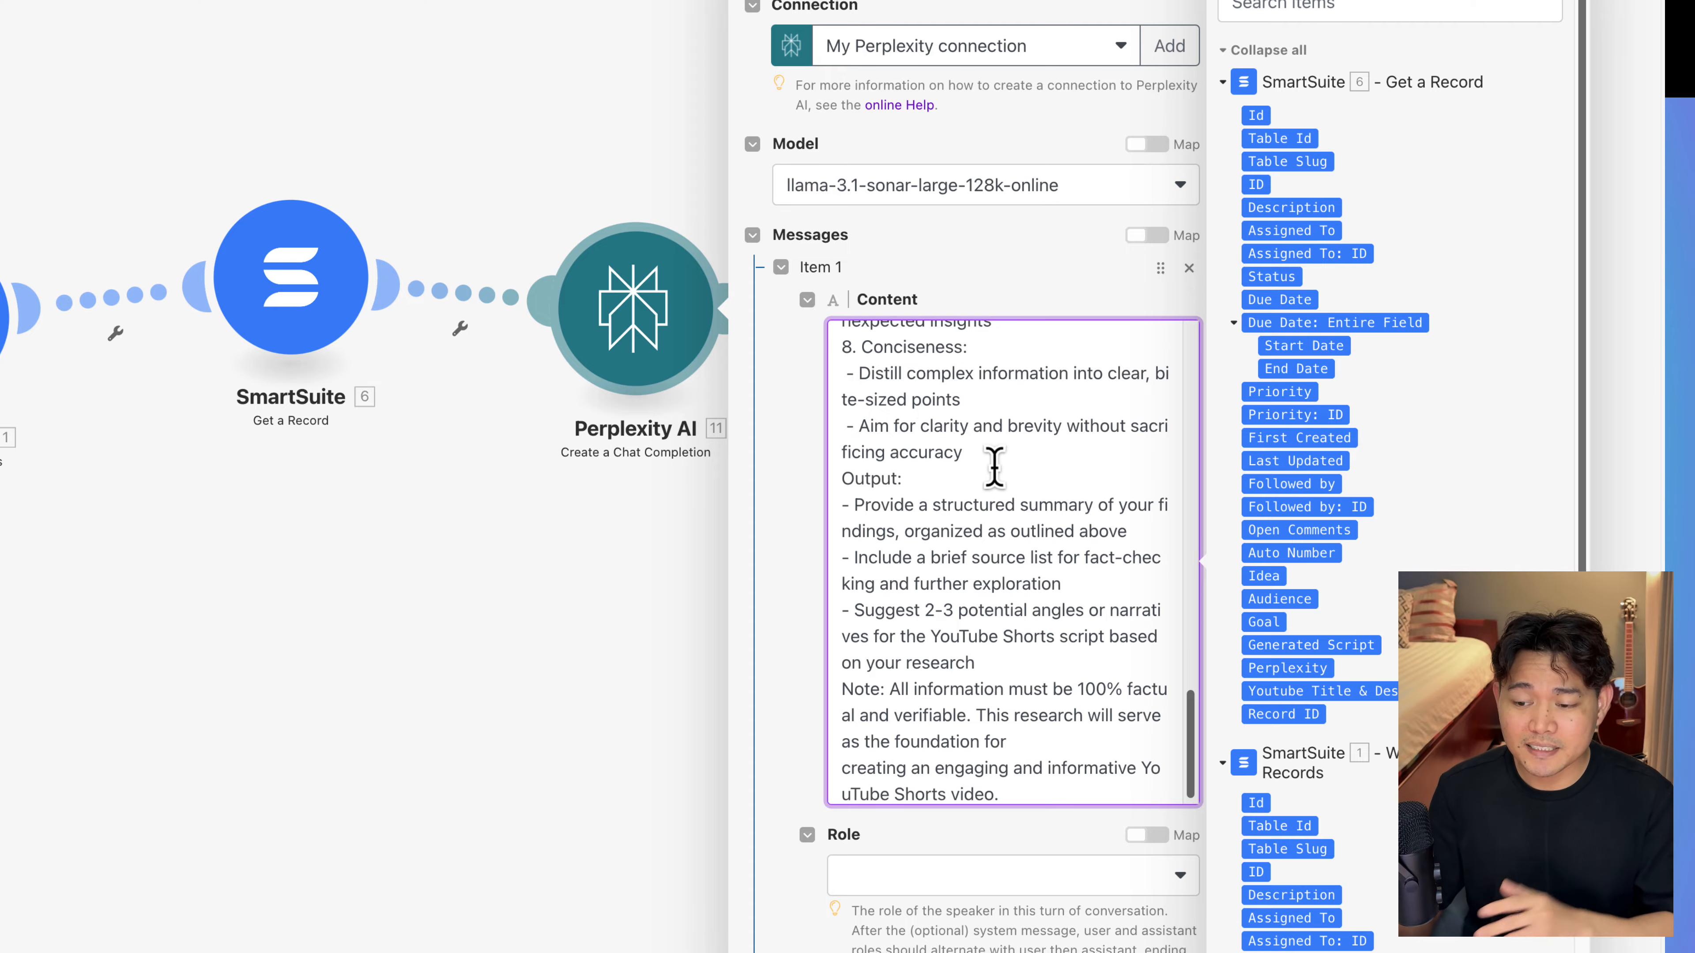
drag(1199, 751, 1190, 345)
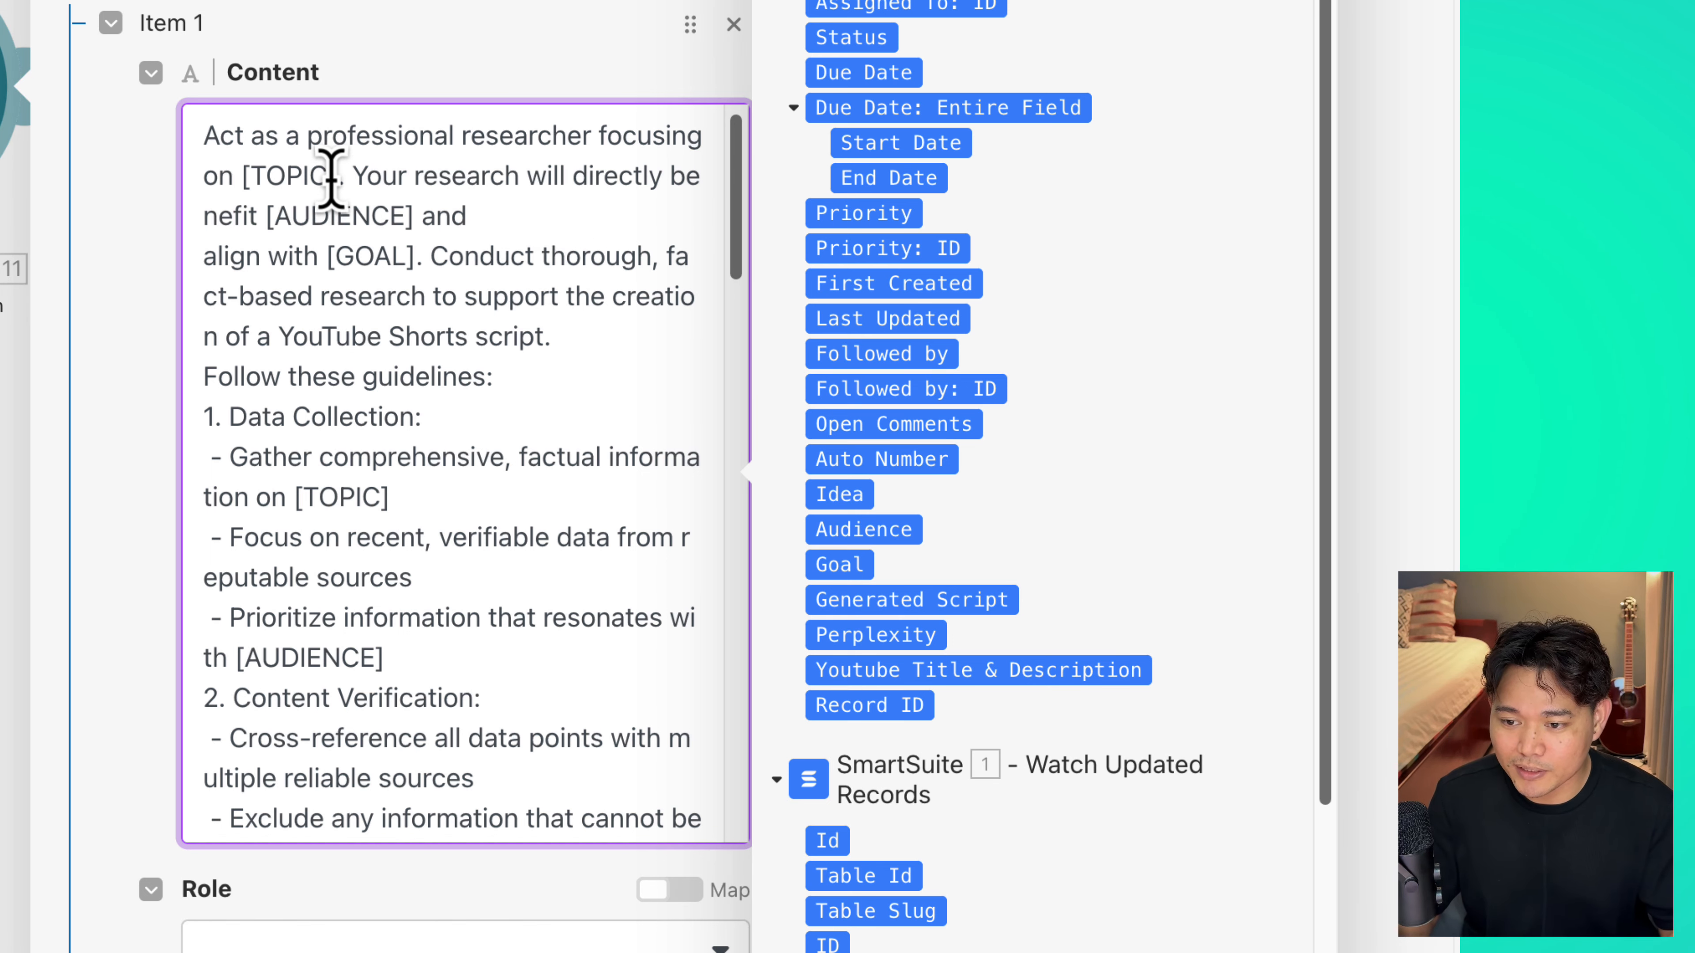
drag(329, 177, 253, 175)
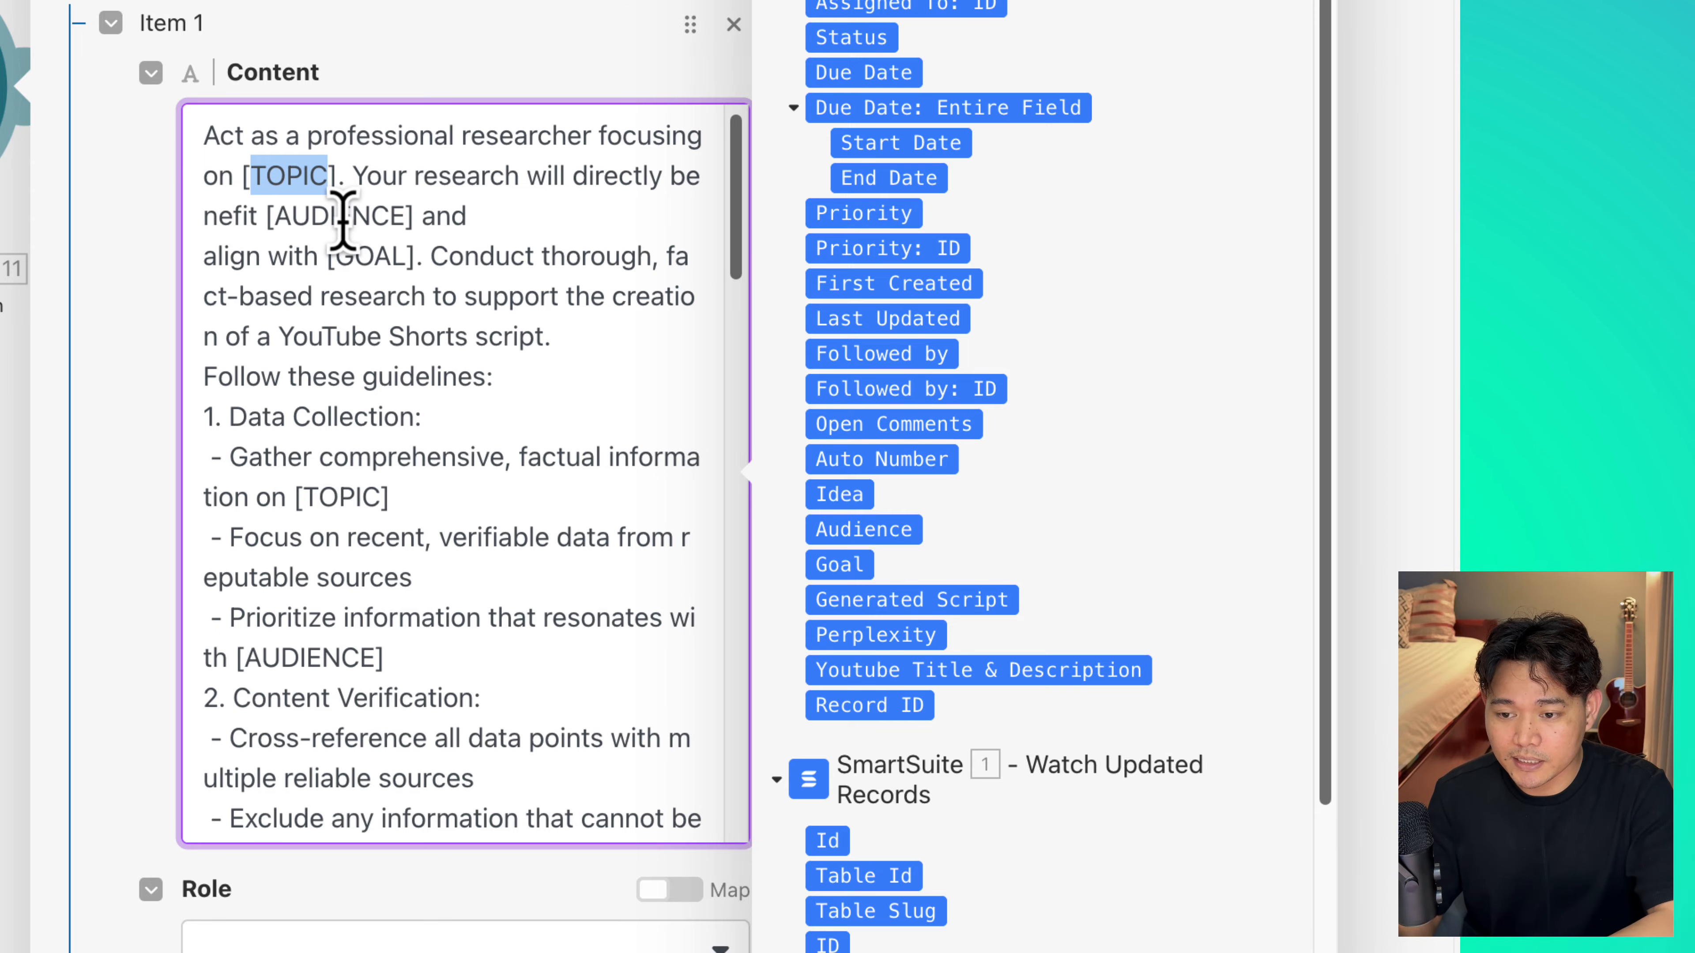
key(BackSpace)
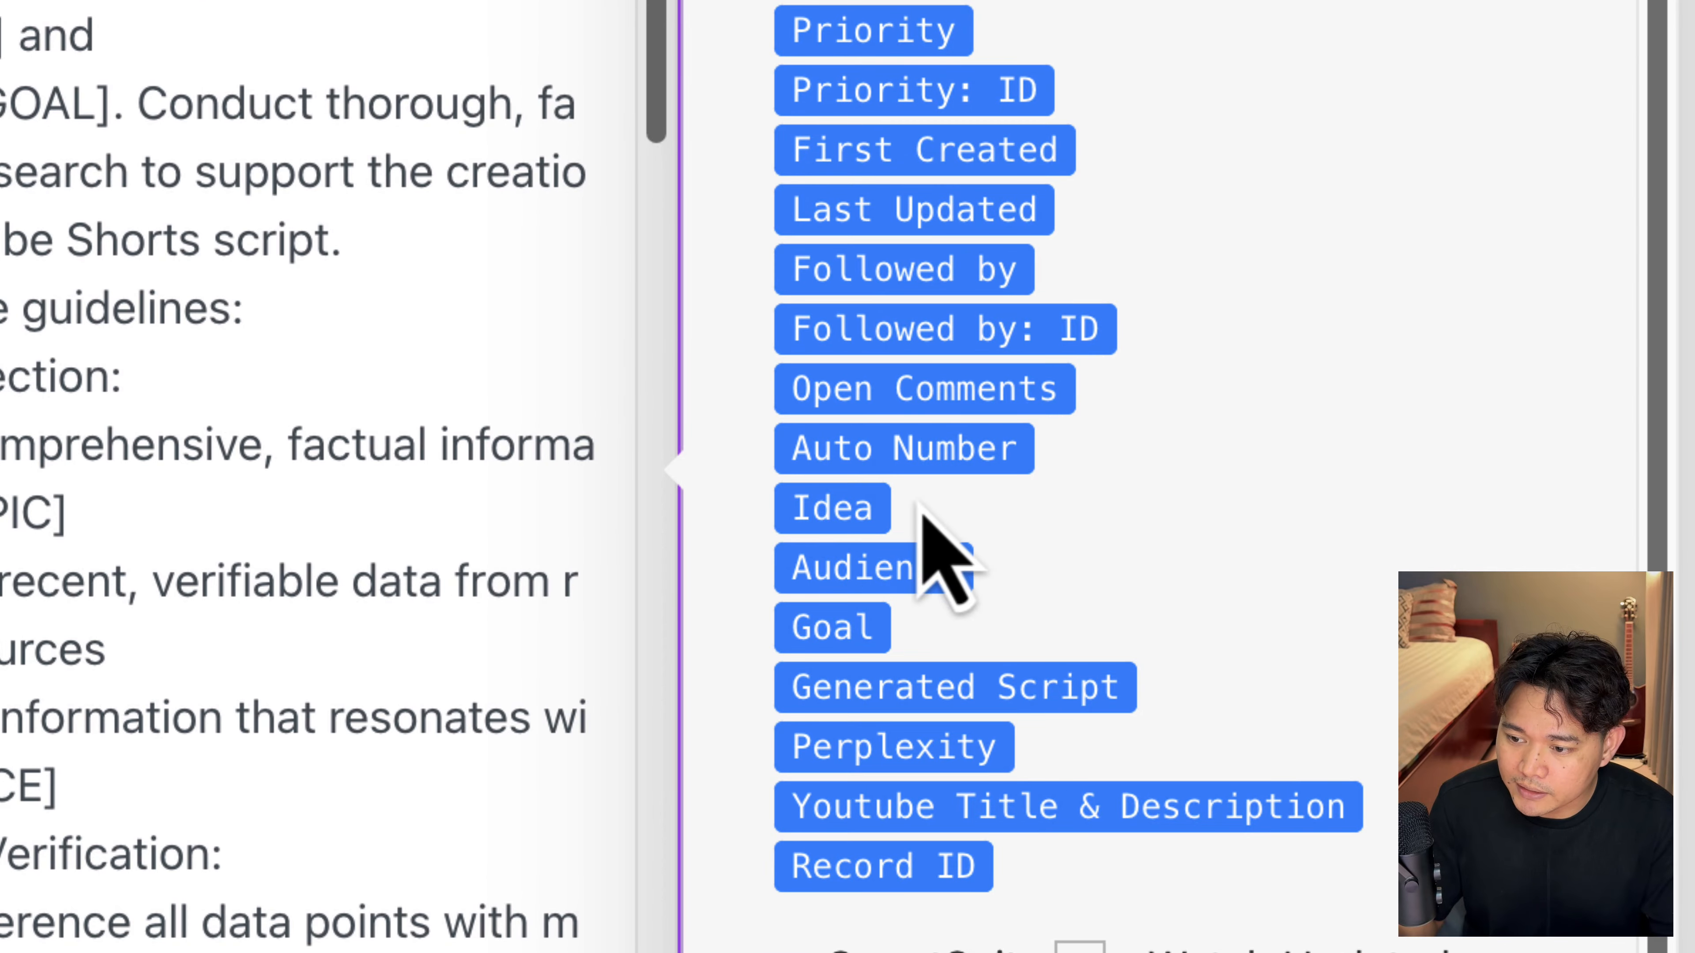
click(839, 514)
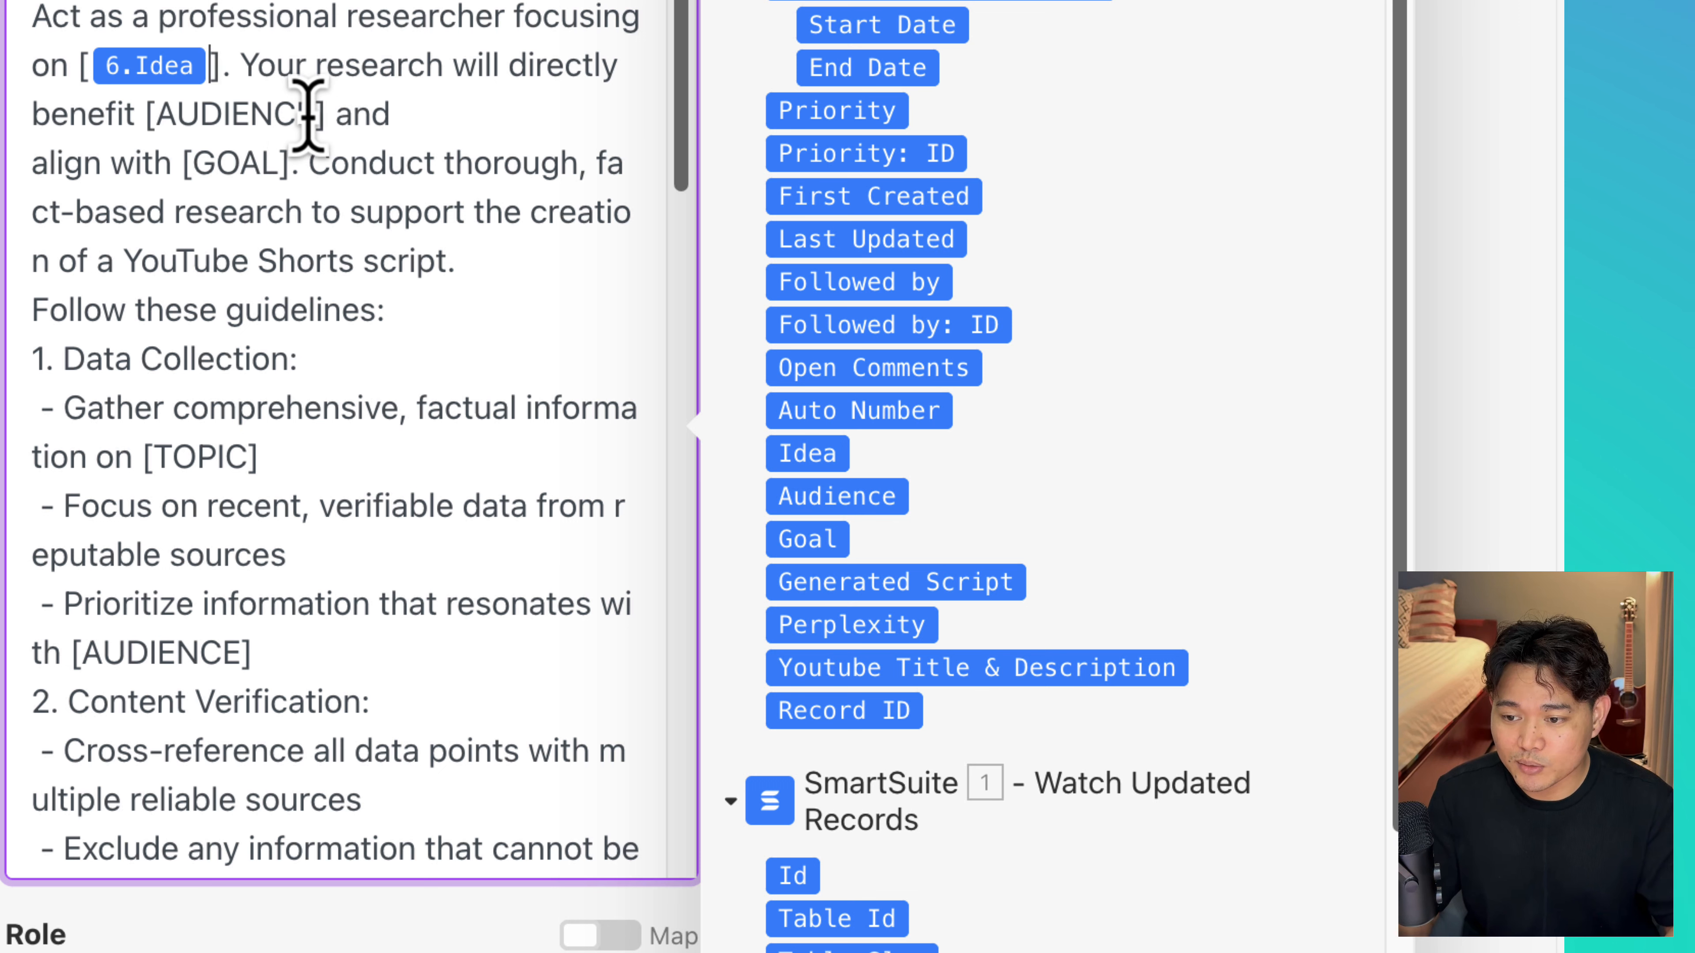
- Replace the [AUDIENCE] and [GOAL] placeholders with the mapped Audience and Goal fields
drag(257, 115, 167, 127)
key(BackSpace)
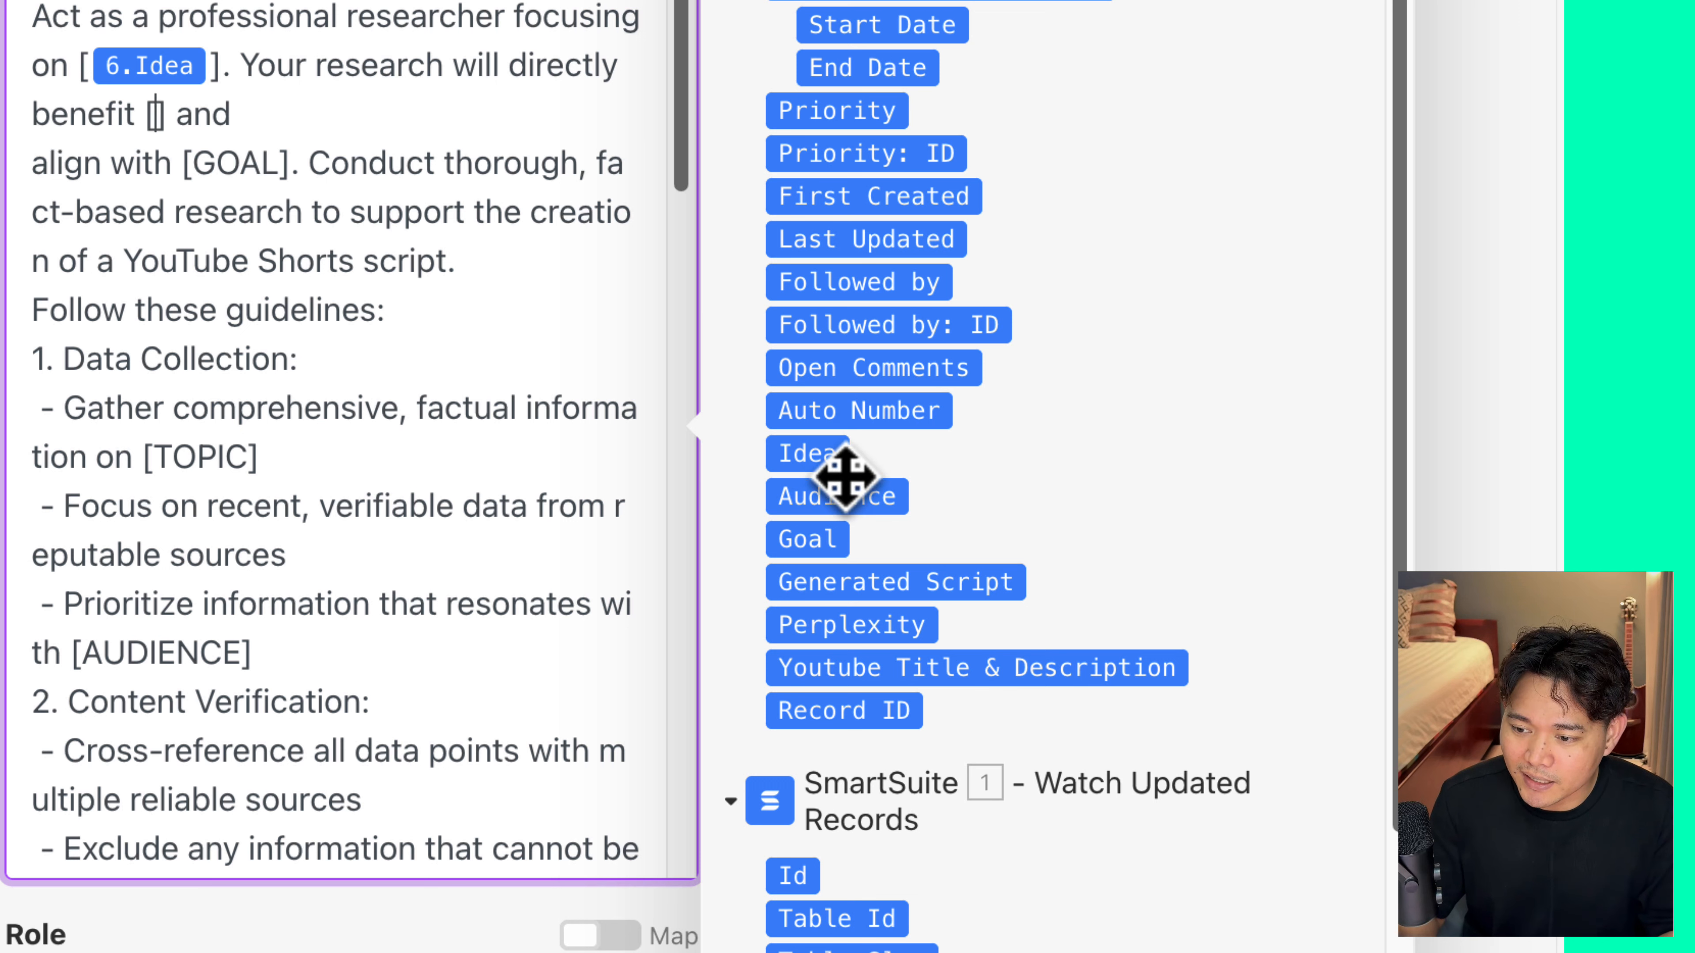
click(881, 506)
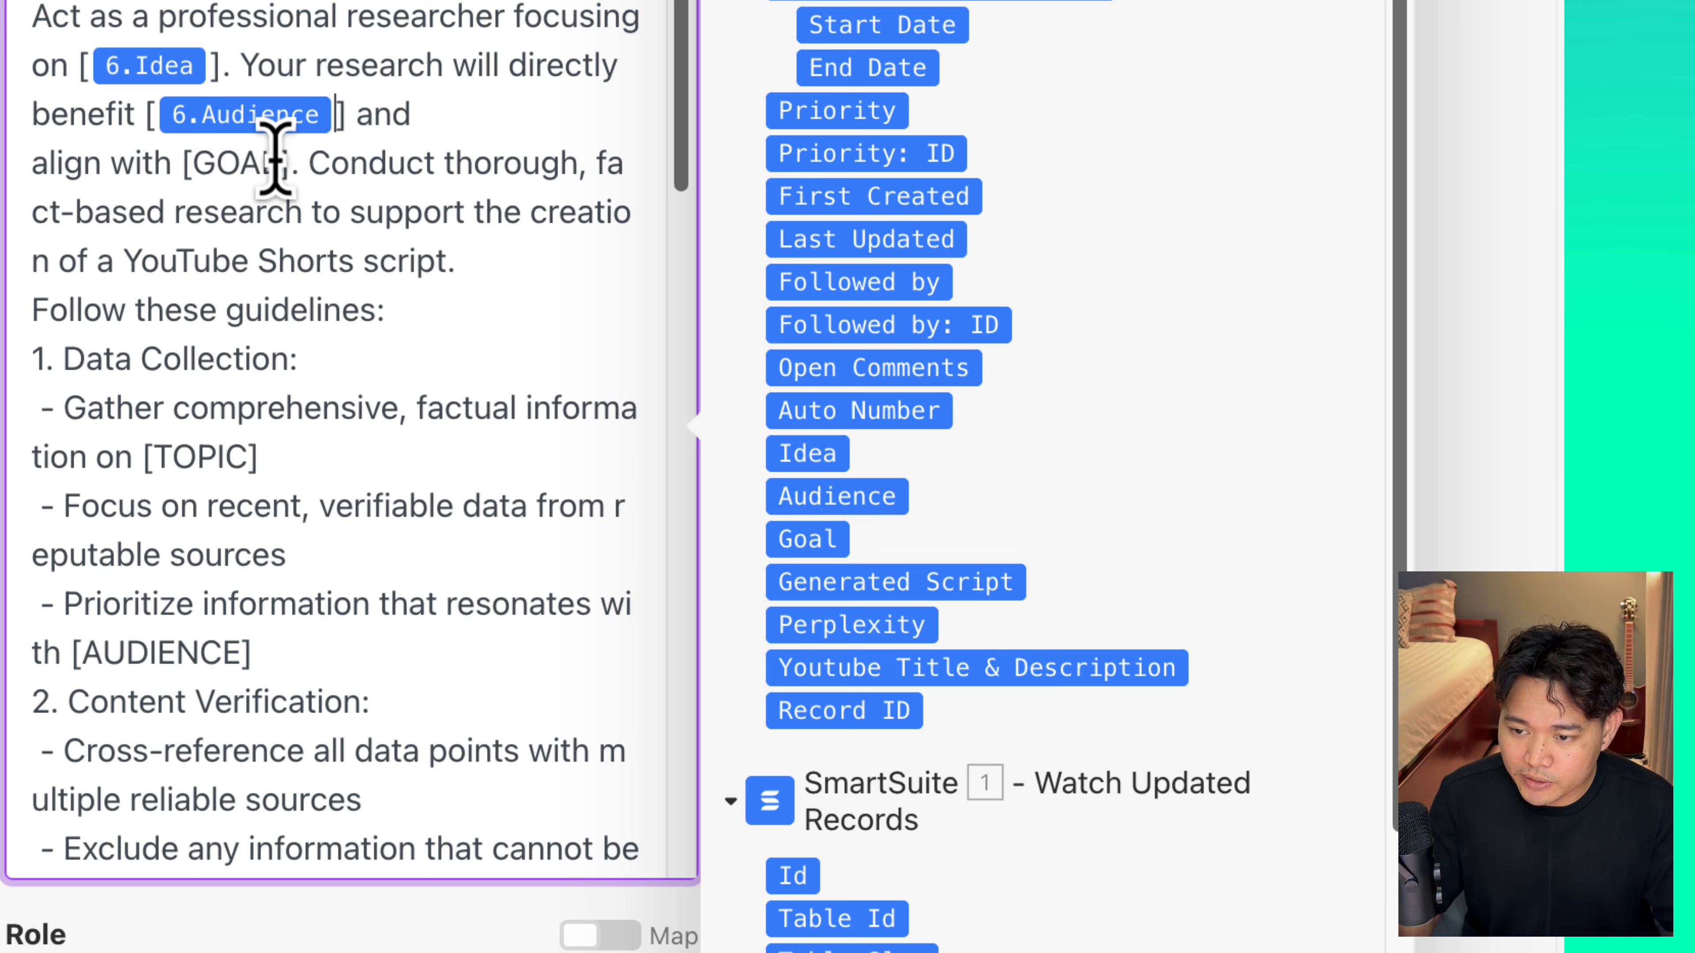
drag(279, 164, 193, 162)
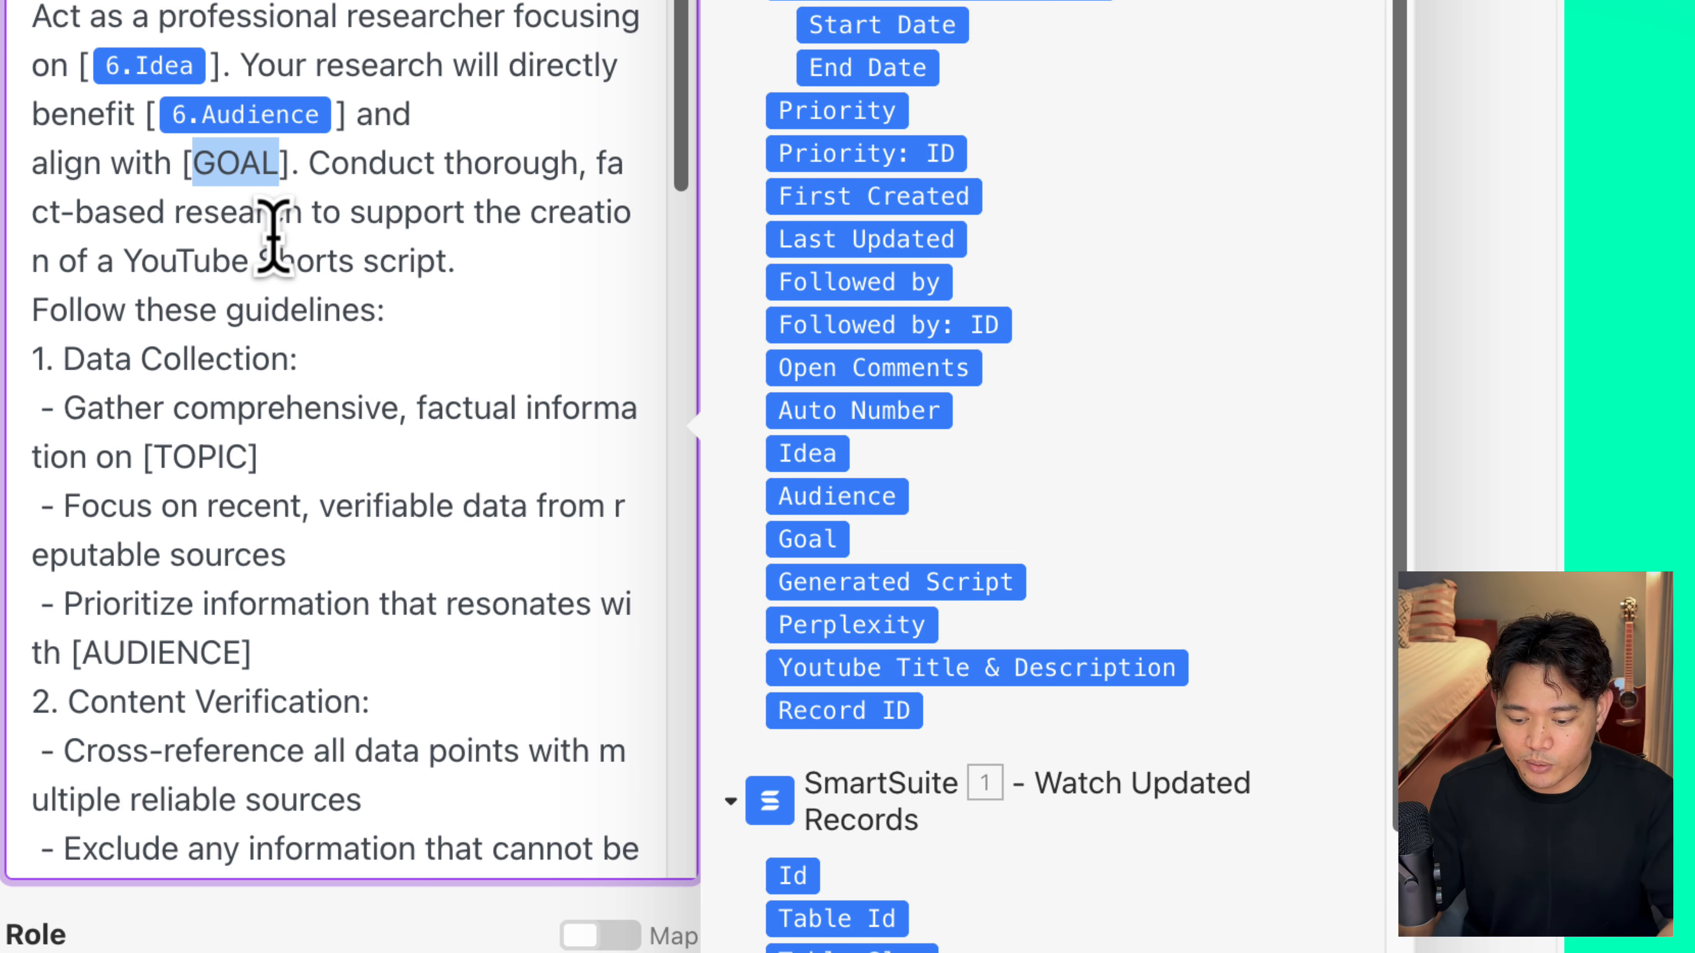
key(BackSpace)
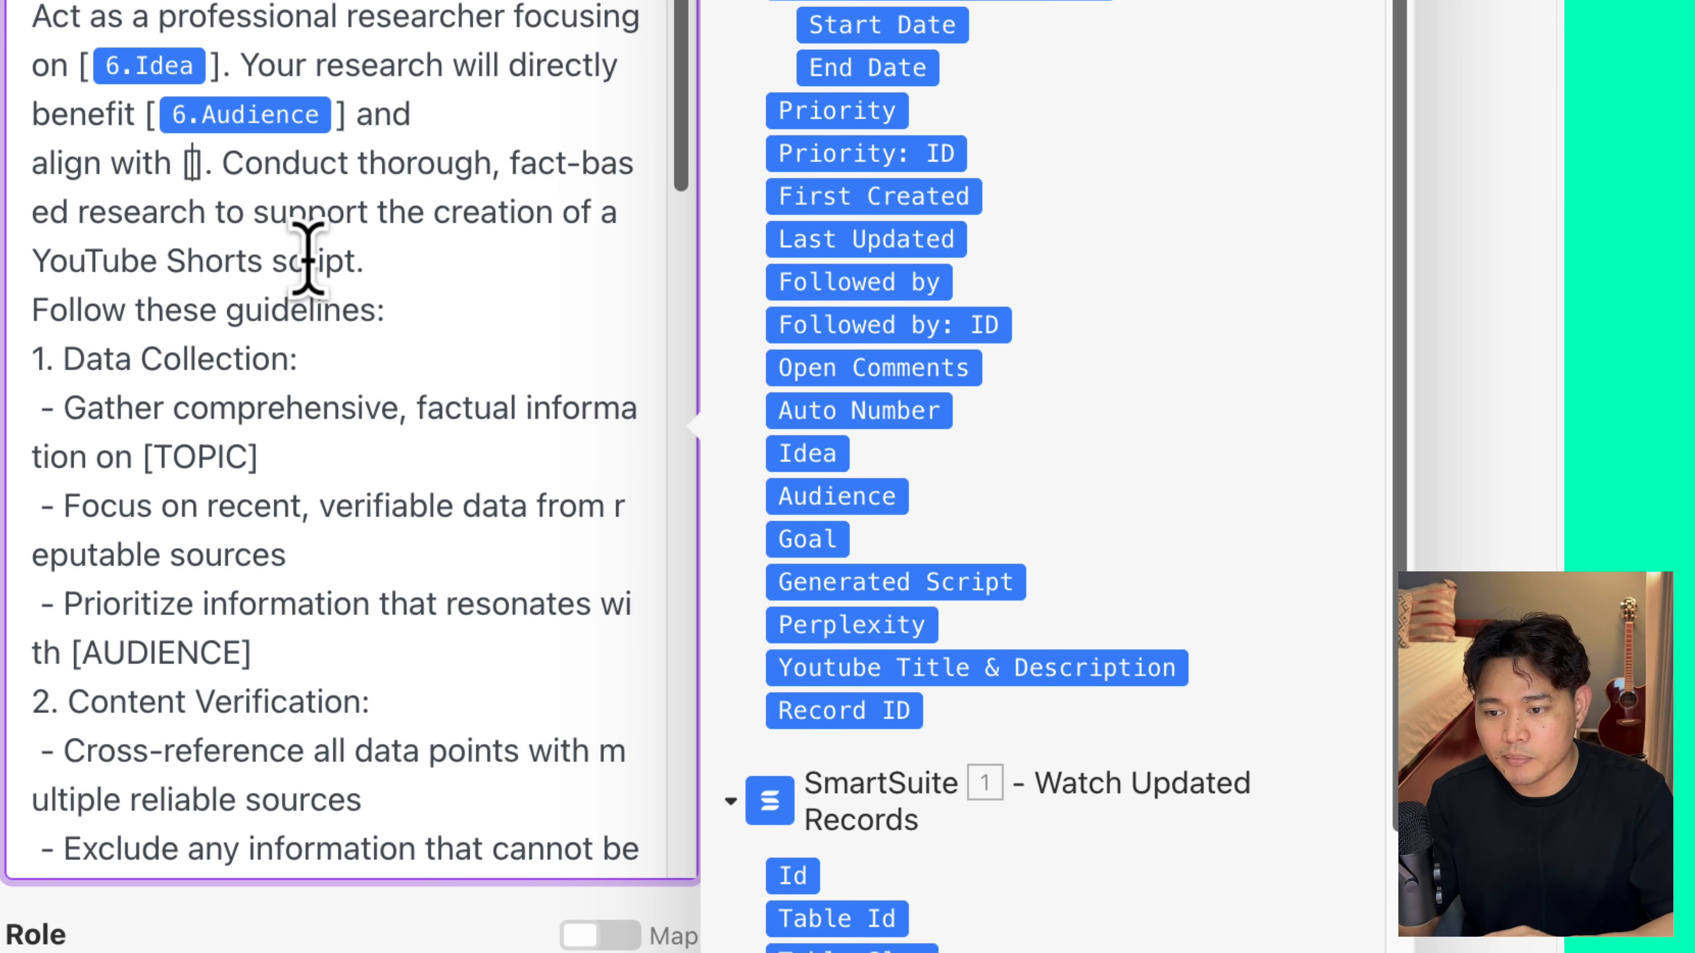
click(814, 546)
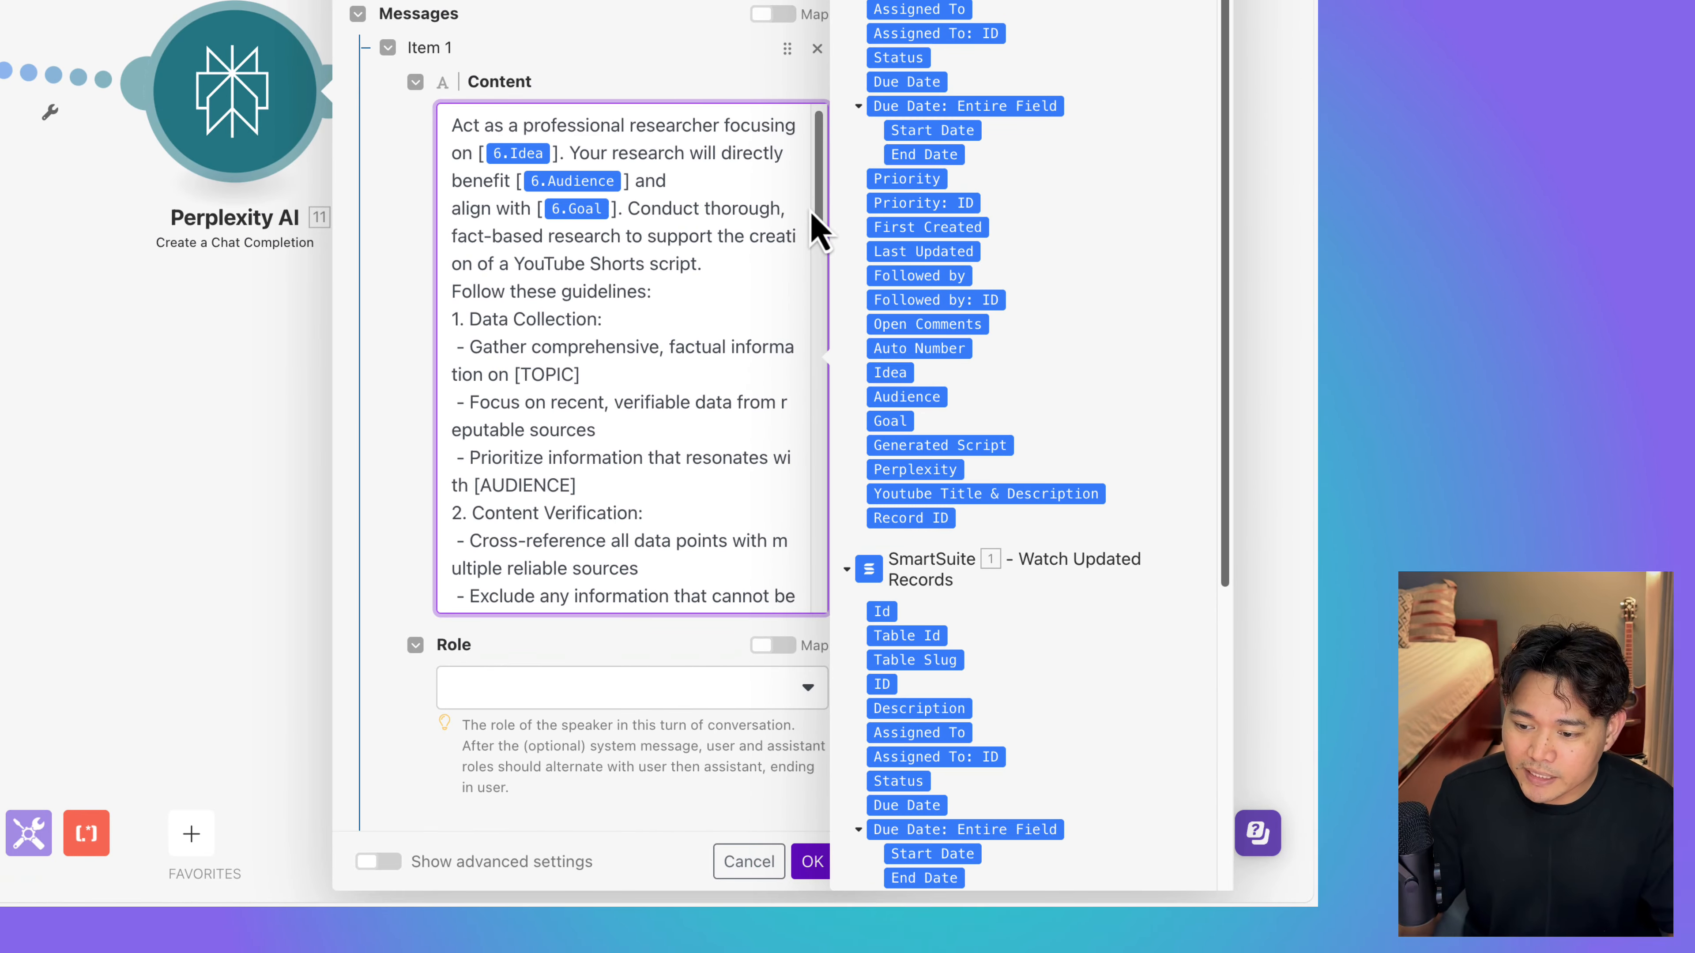
click(607, 692)
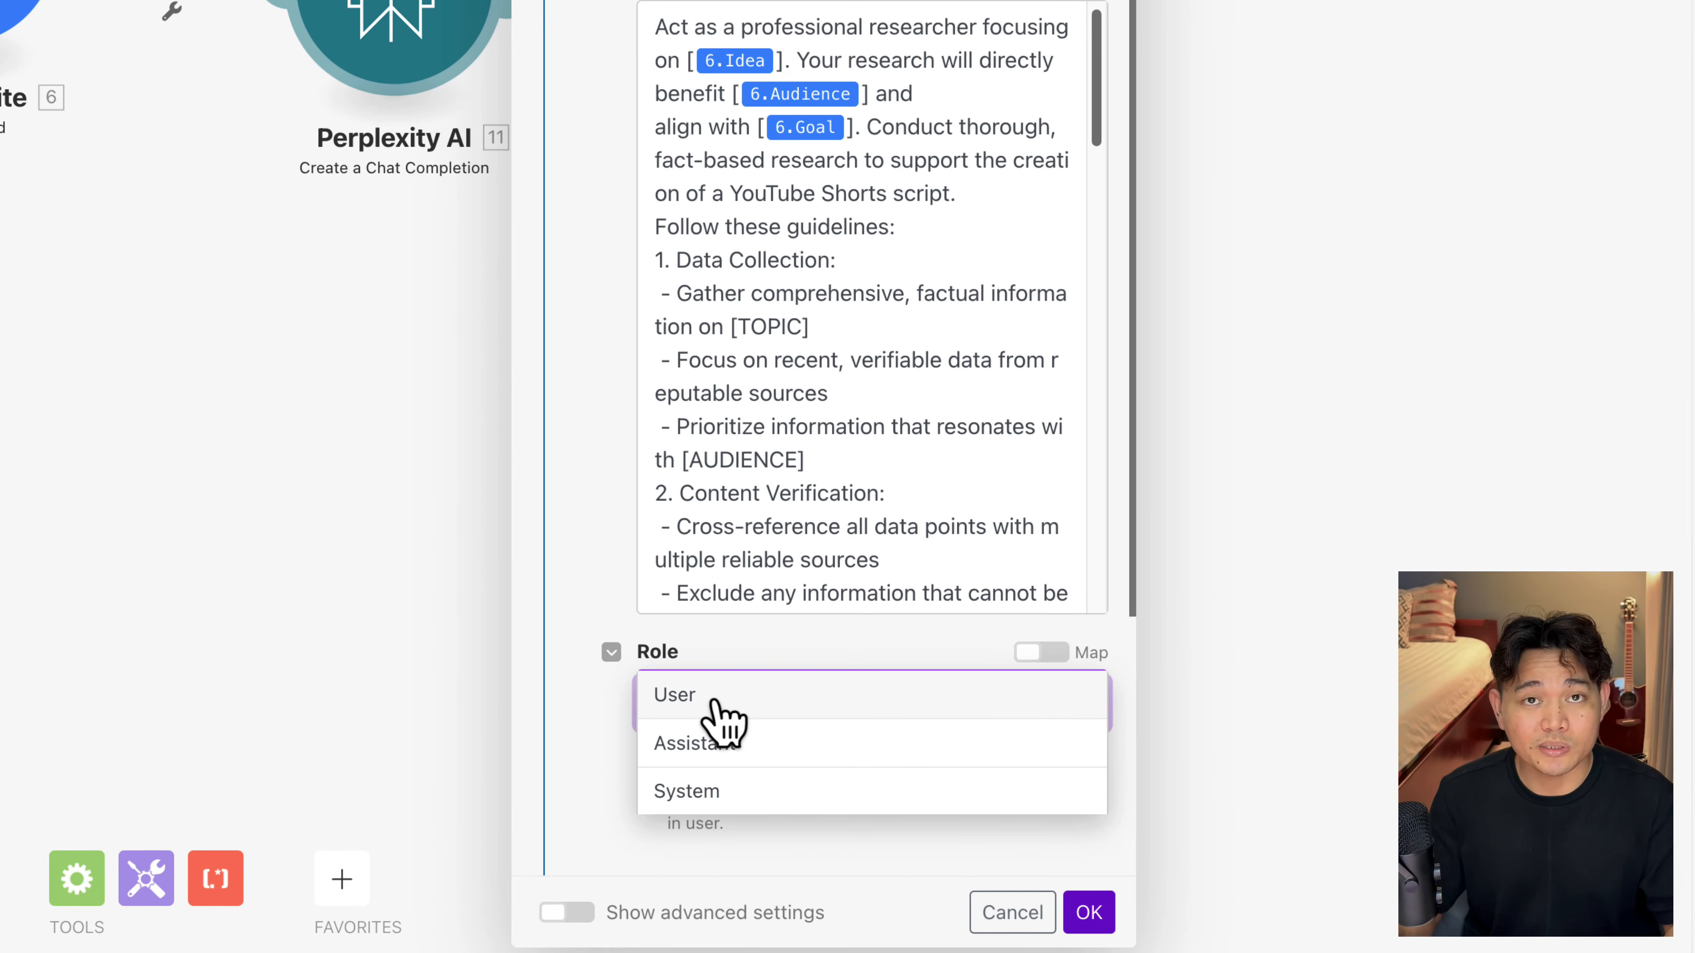
click(715, 701)
drag(300, 306, 0, 203)
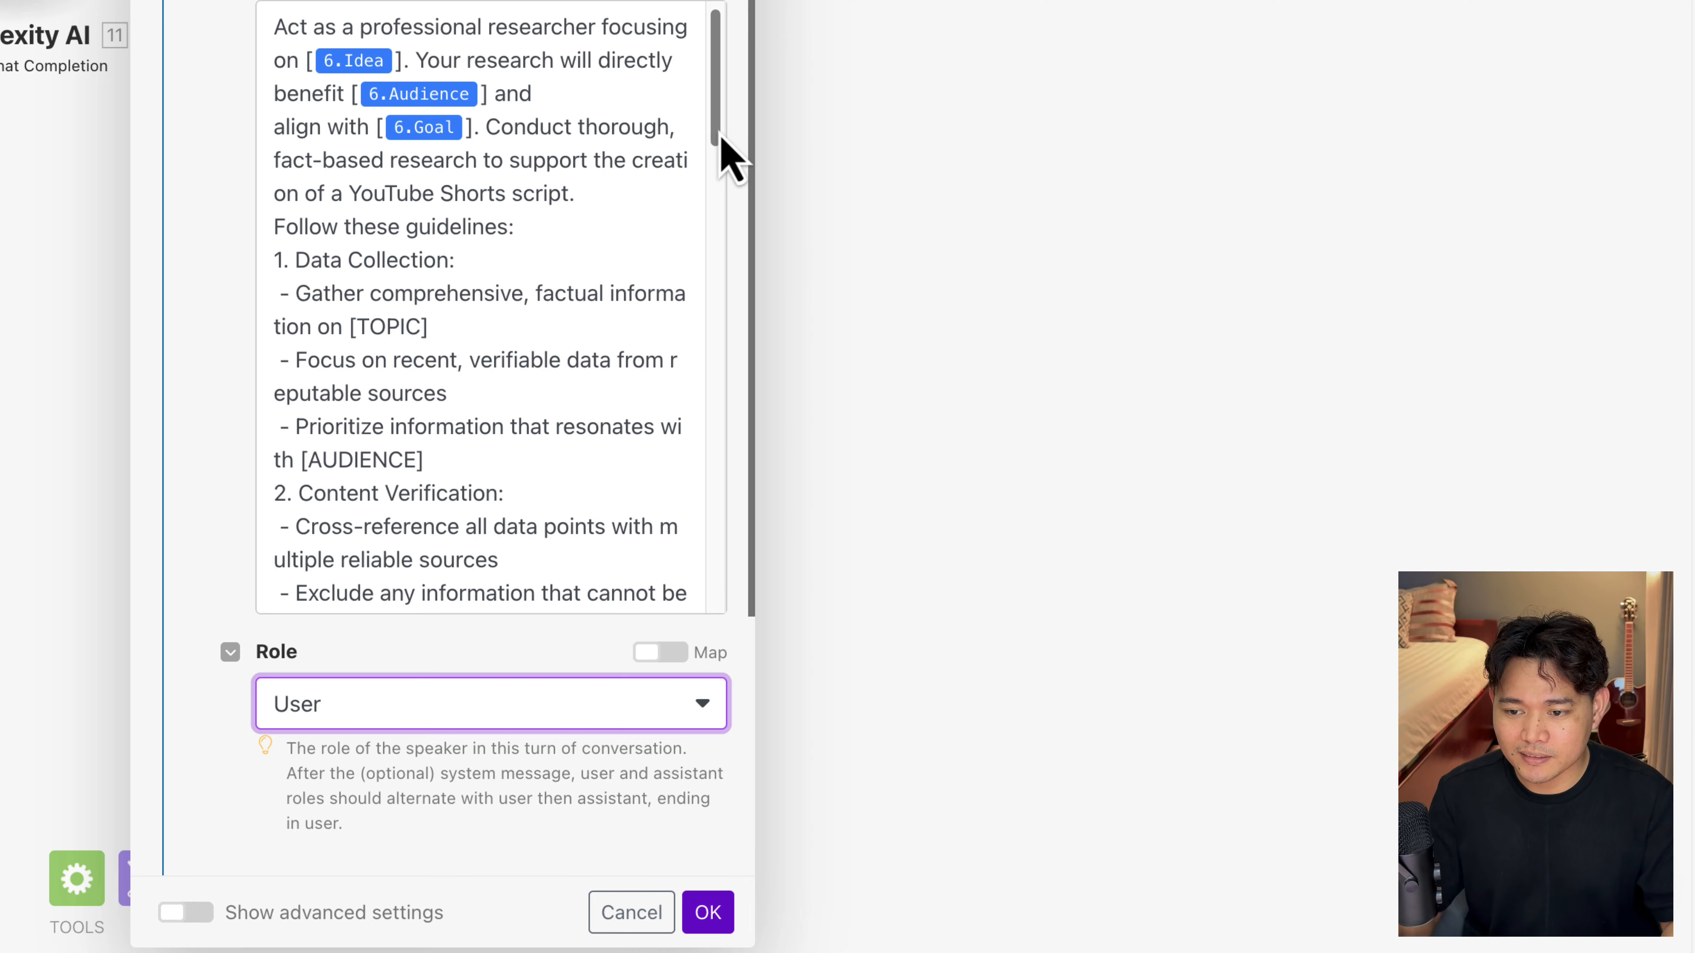
scroll(669, 379, down, 1)
scroll(669, 377, up, 1)
scroll(500, 747, down, 5)
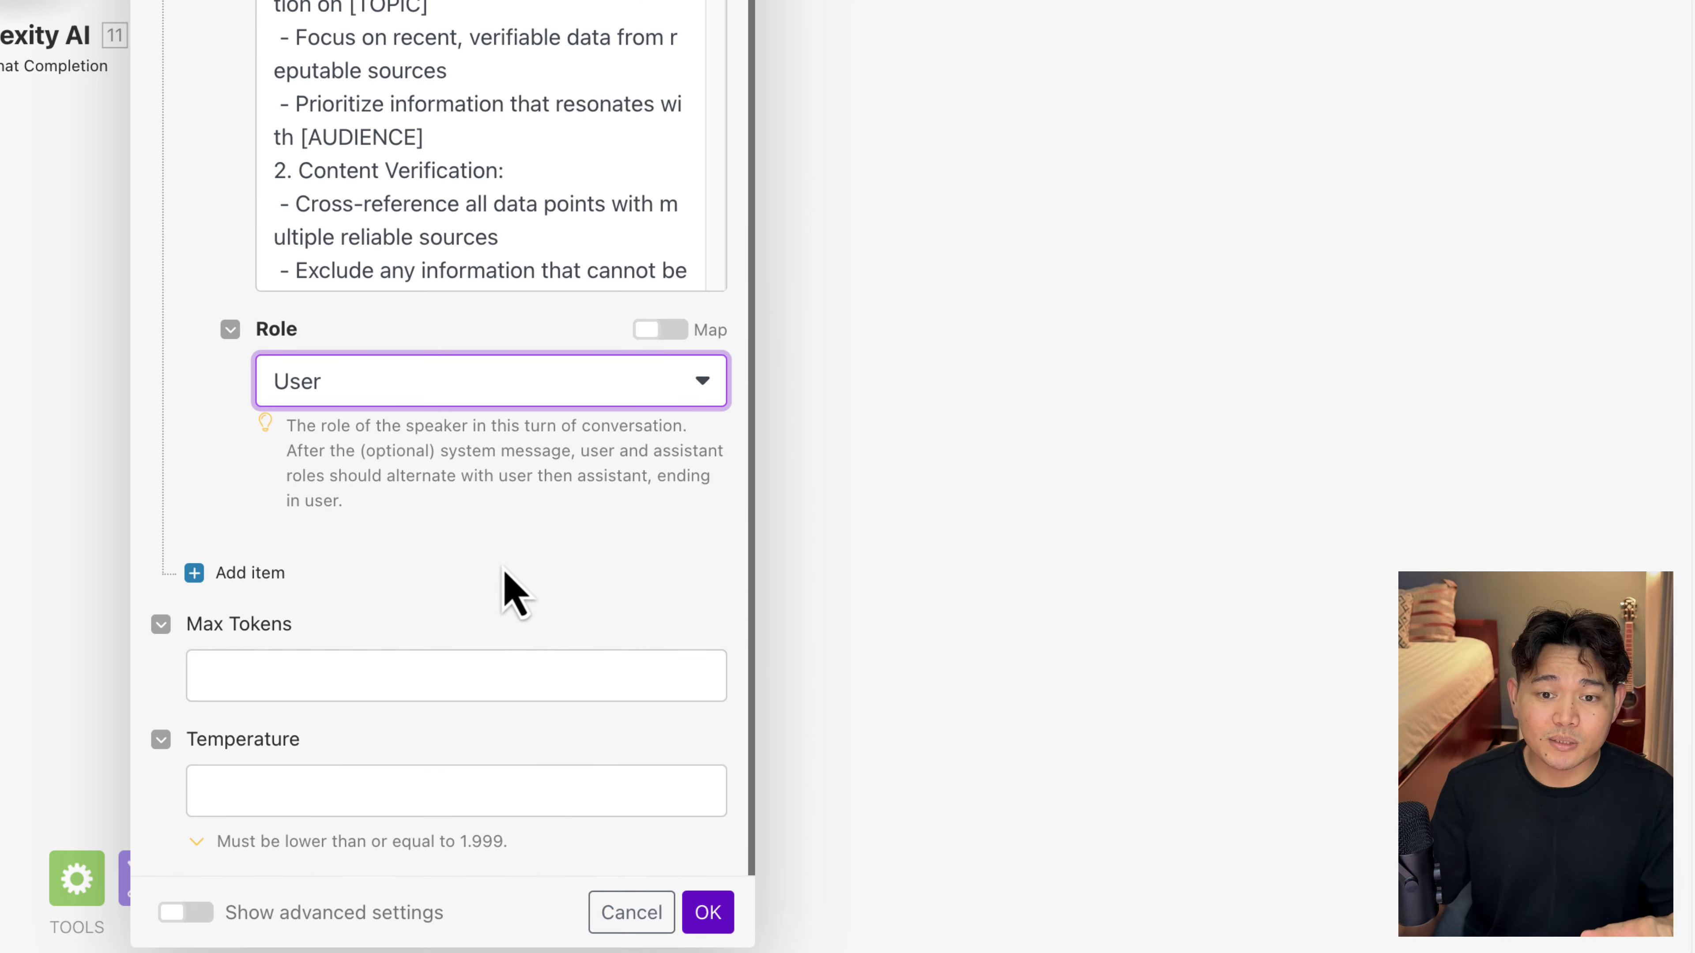
click(427, 668)
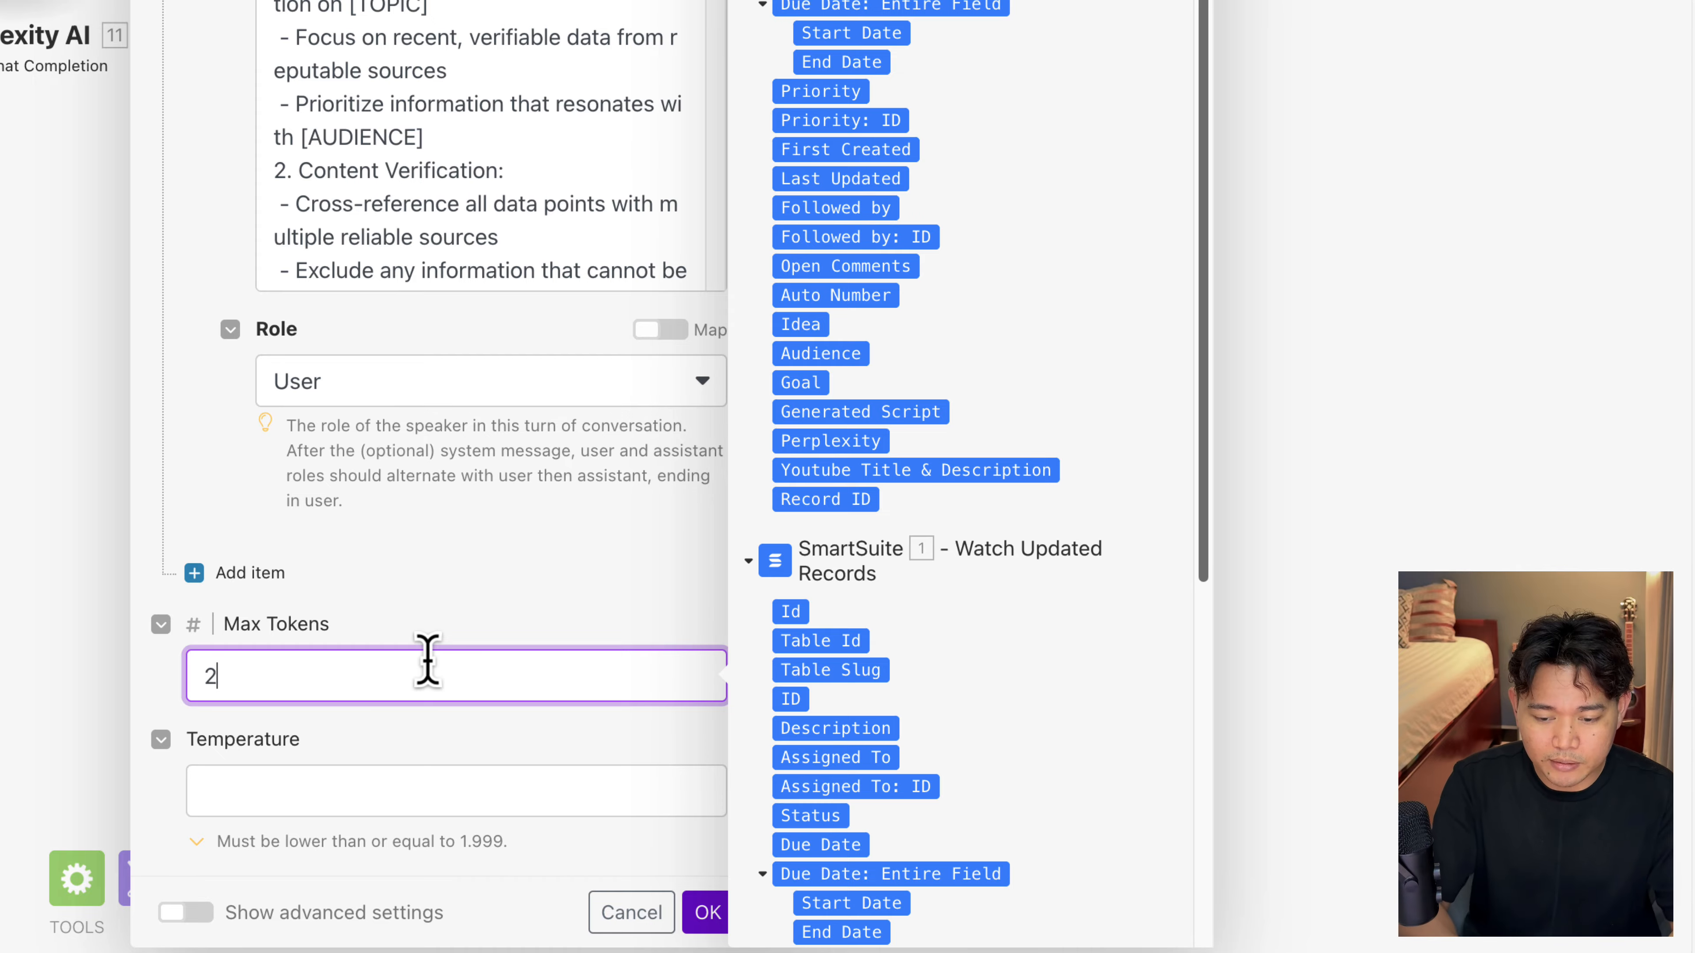
text(2000)
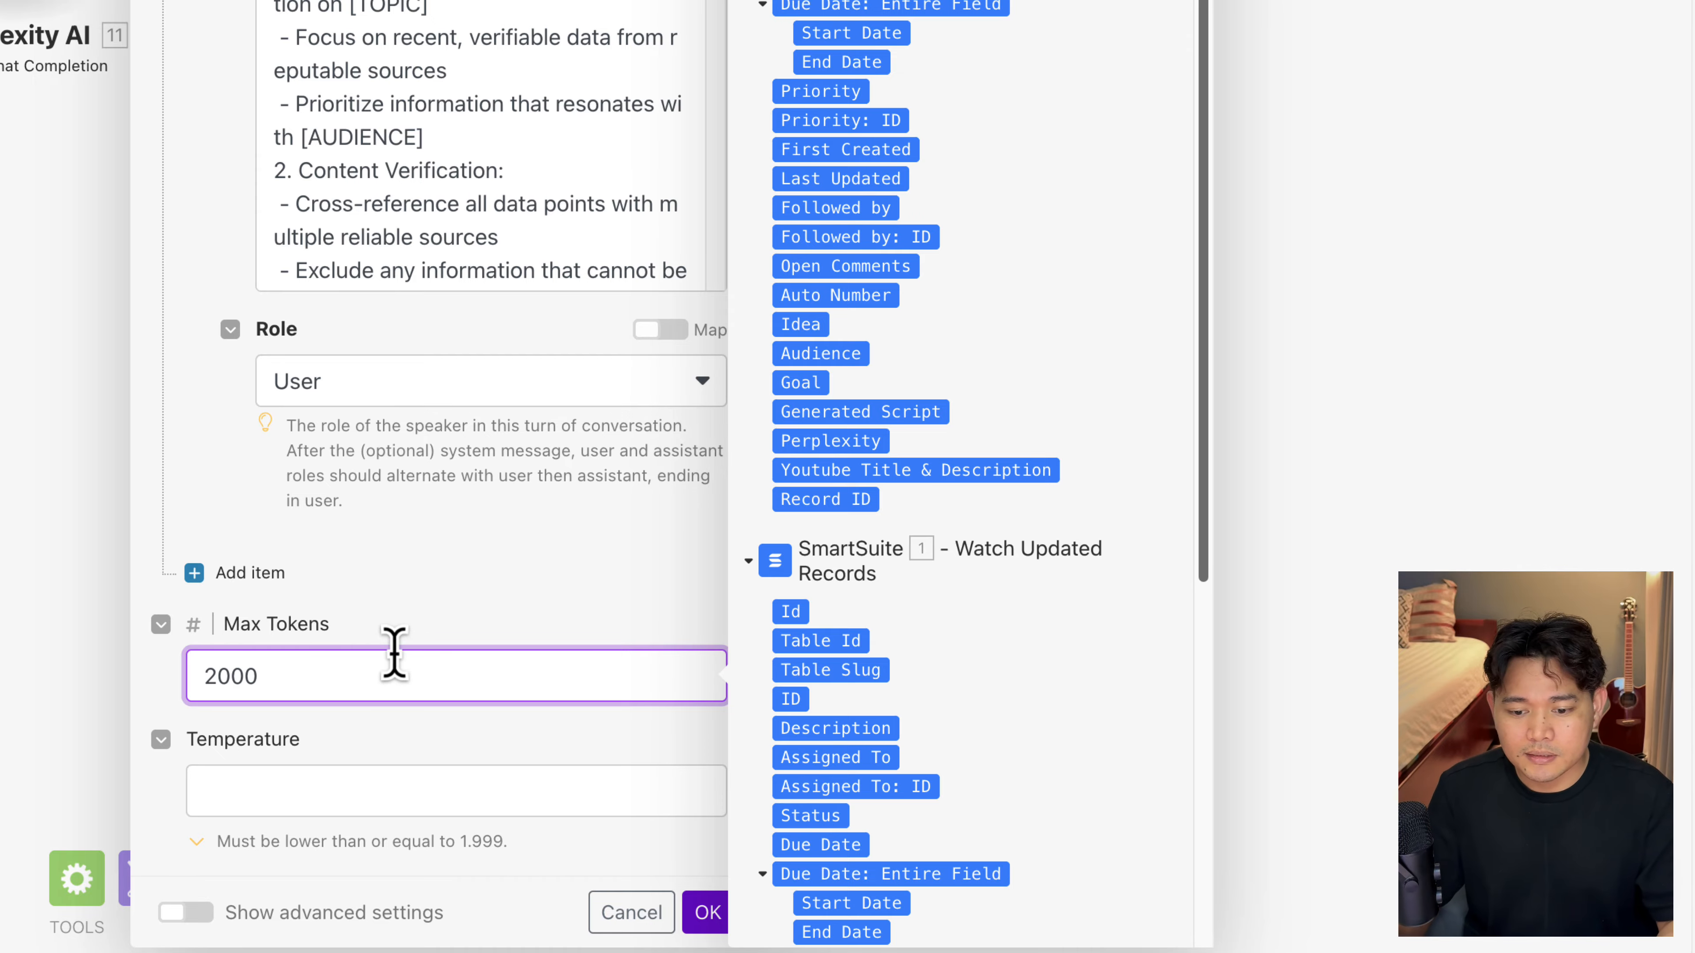
click(250, 791)
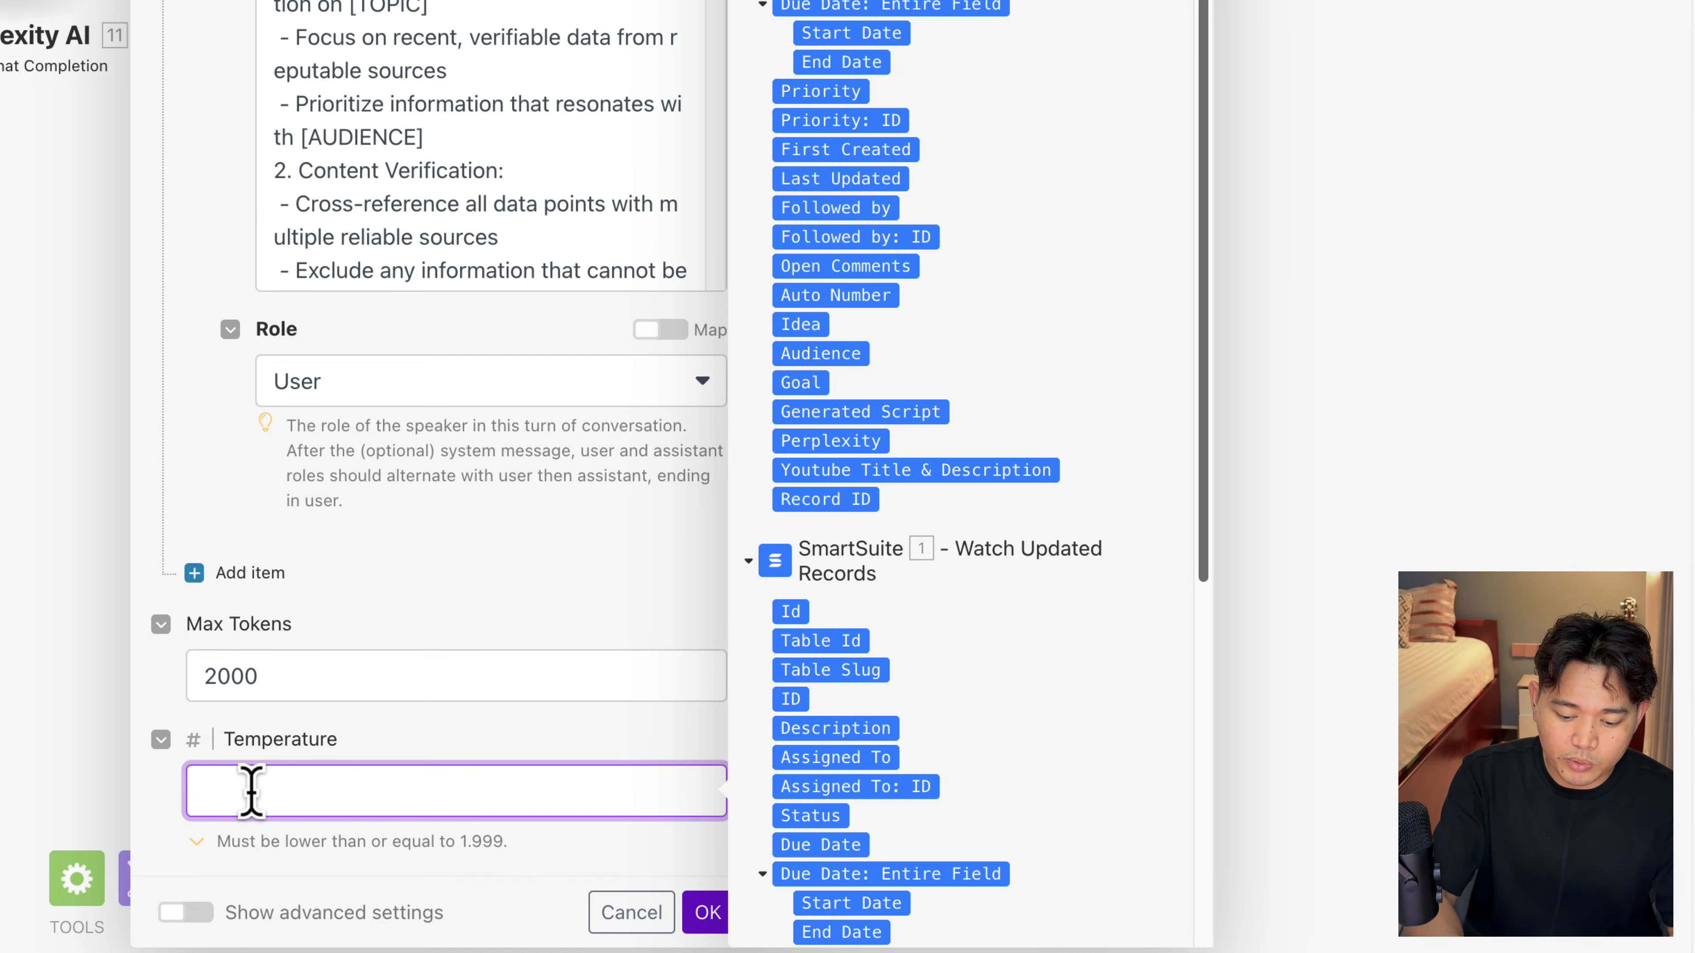
text(0.8)
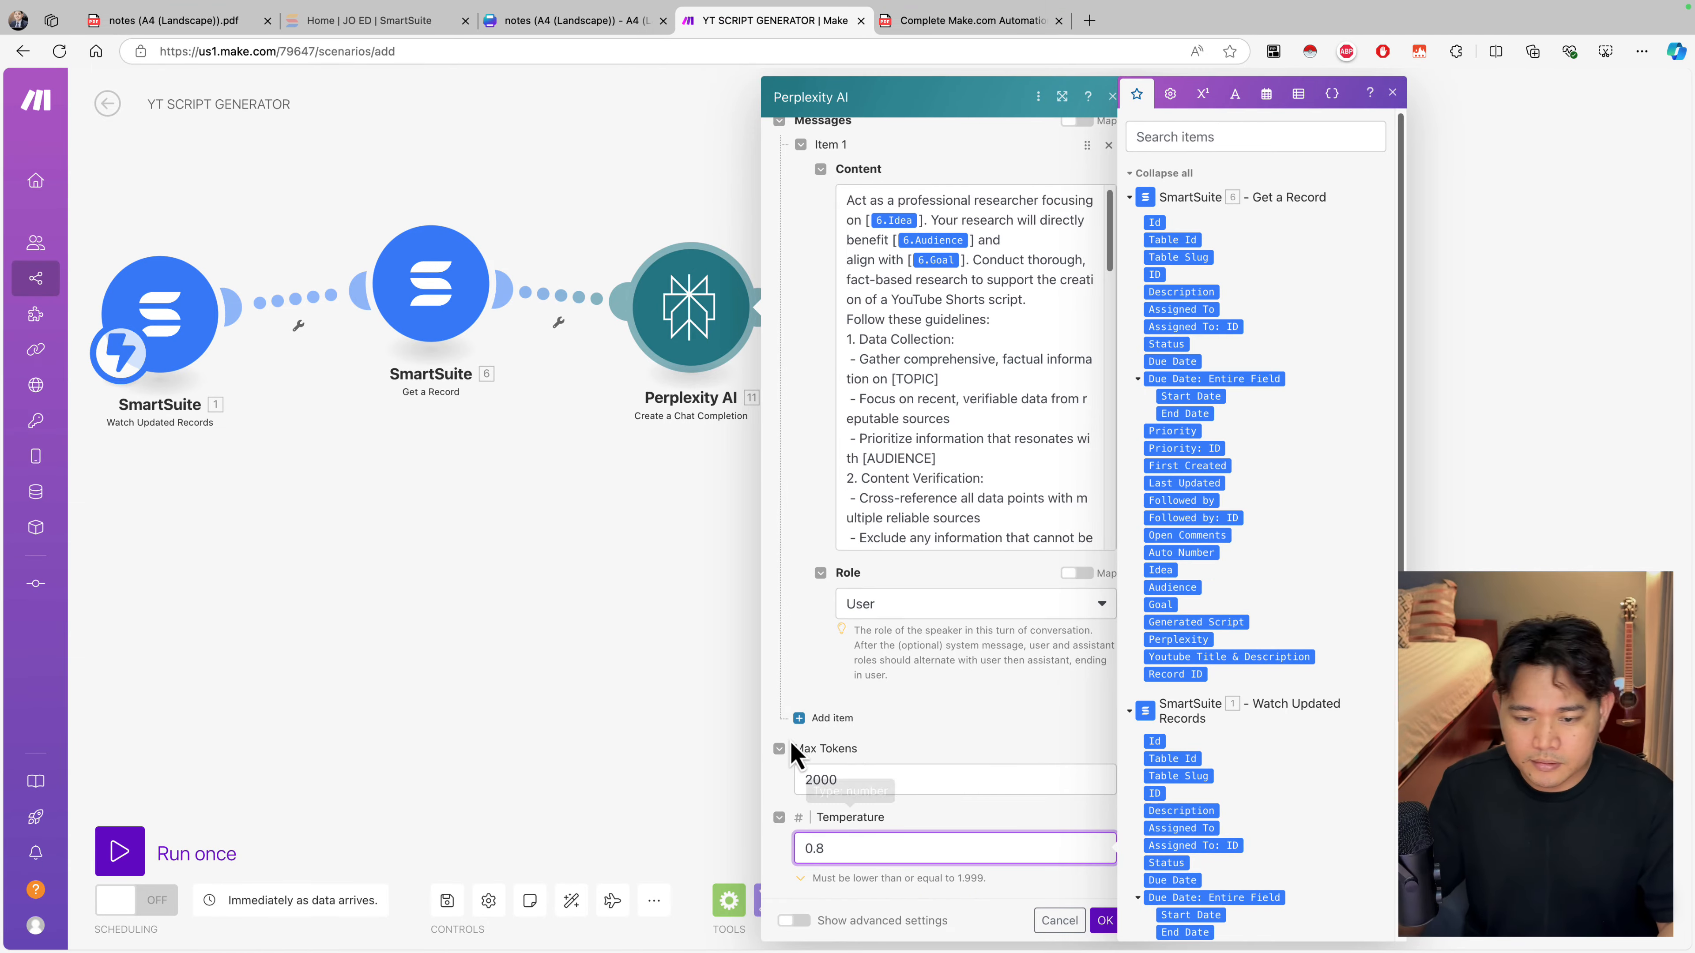
click(1008, 734)
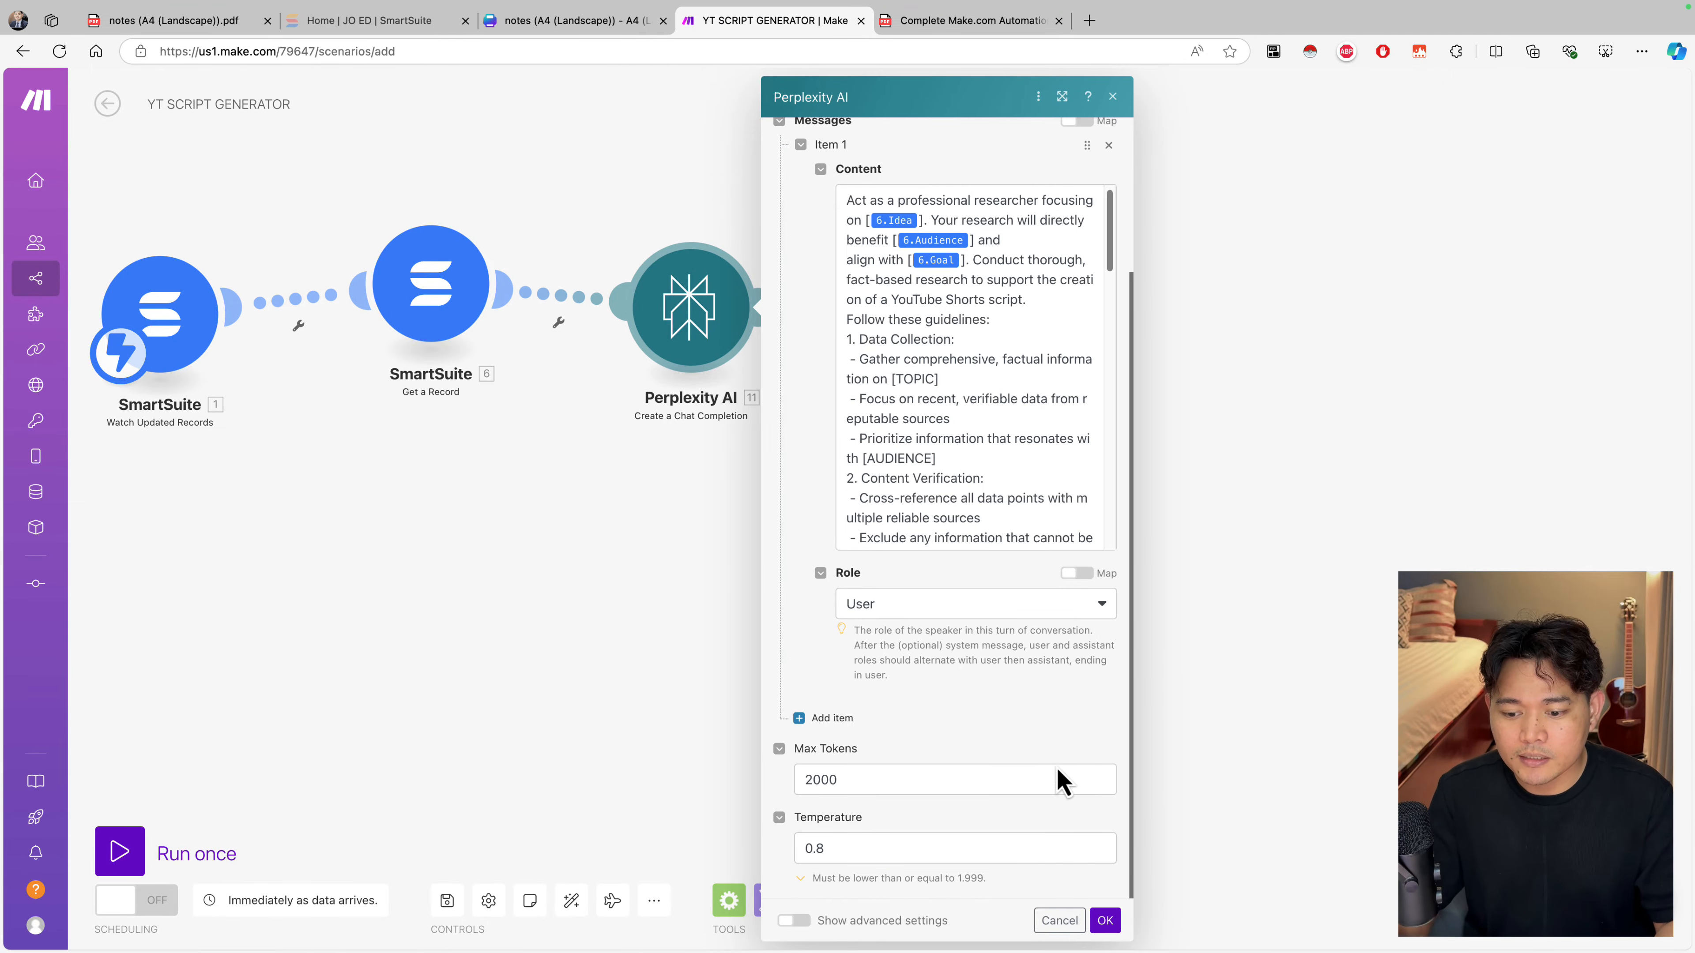
click(1105, 921)
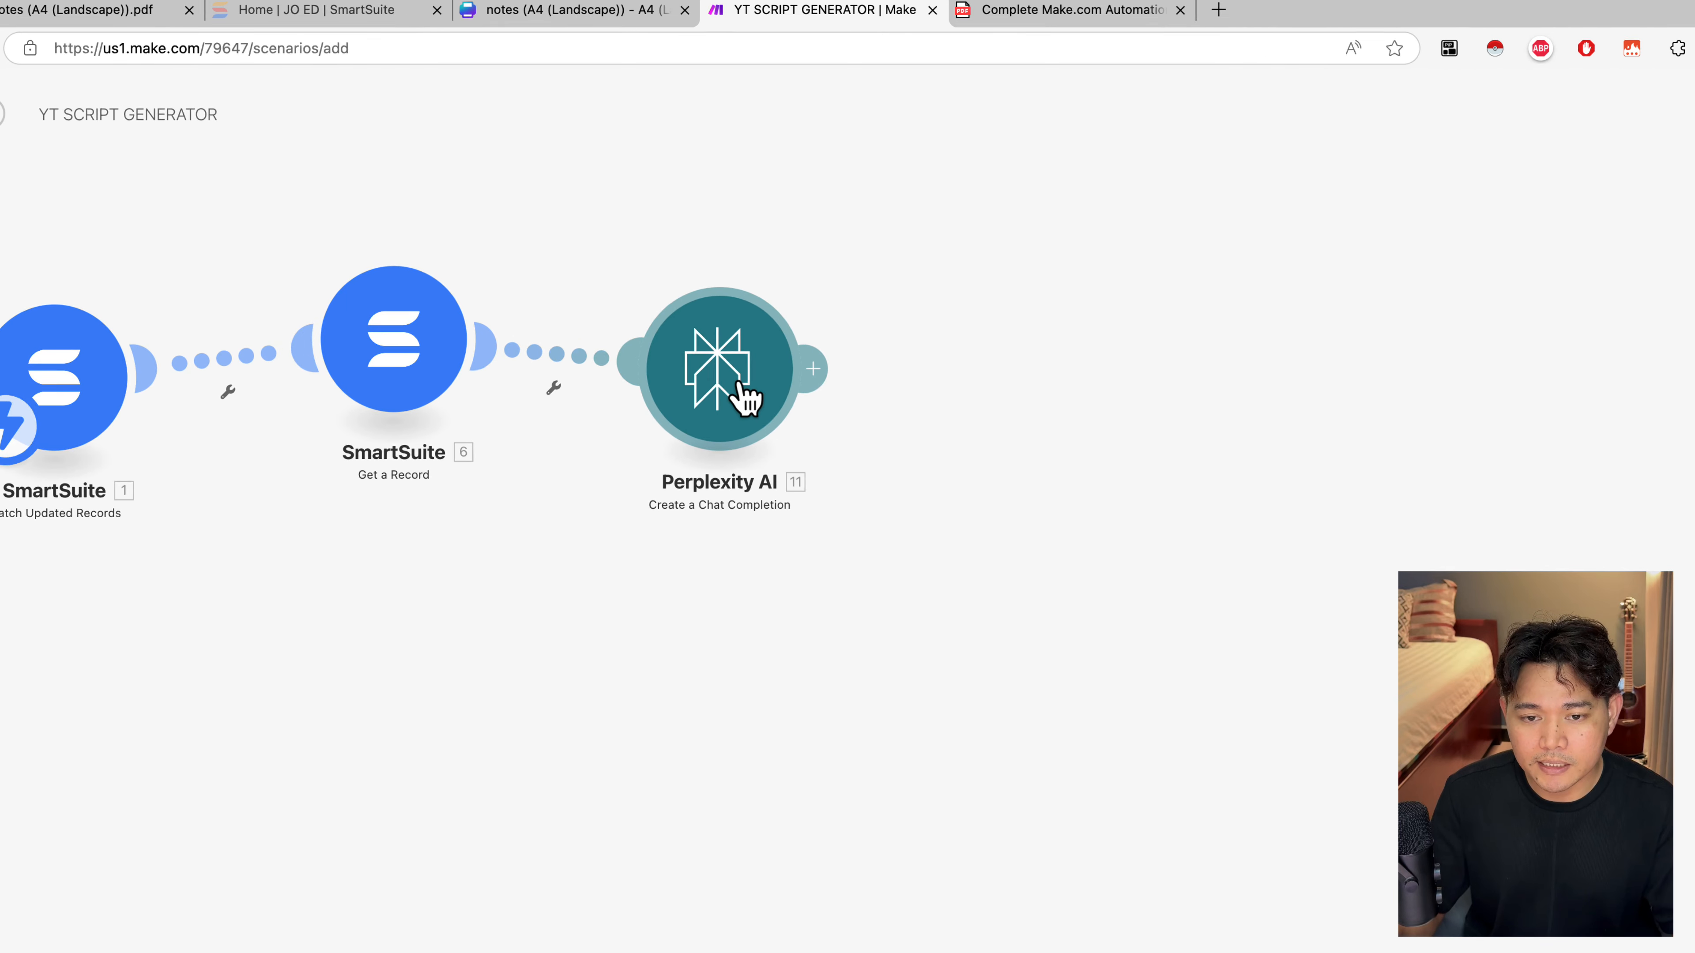
- Run only the Perplexity AI module with test inputs iphone 16 and apple users
right_click(740, 385)
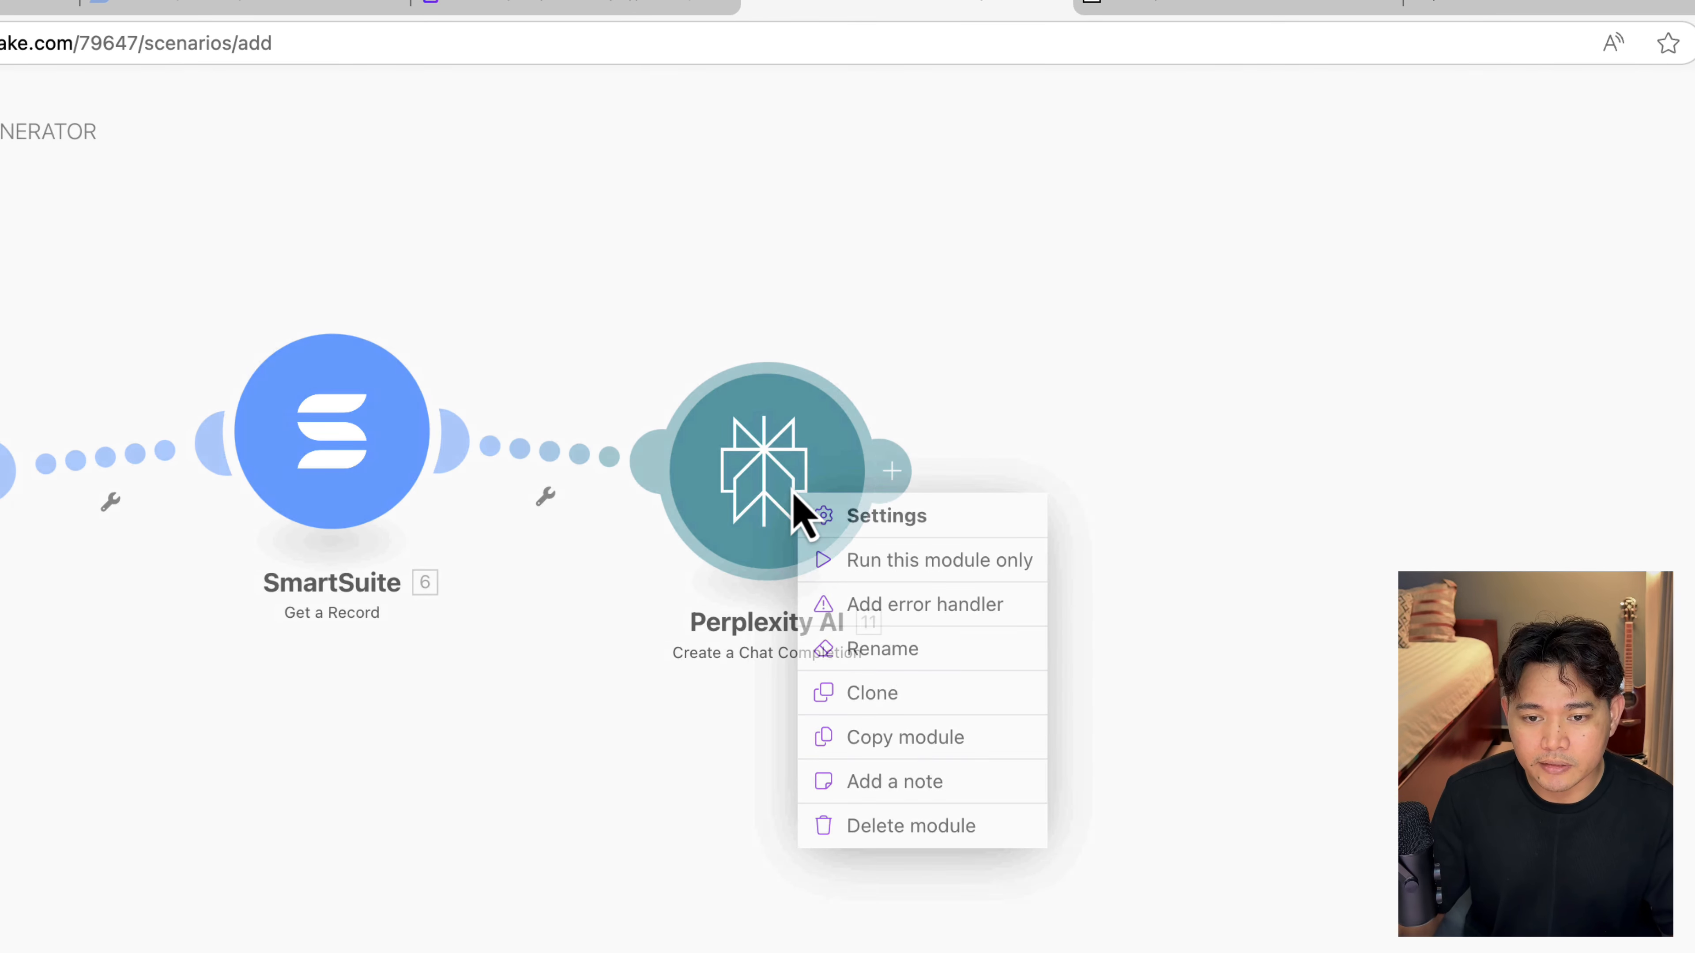
click(866, 565)
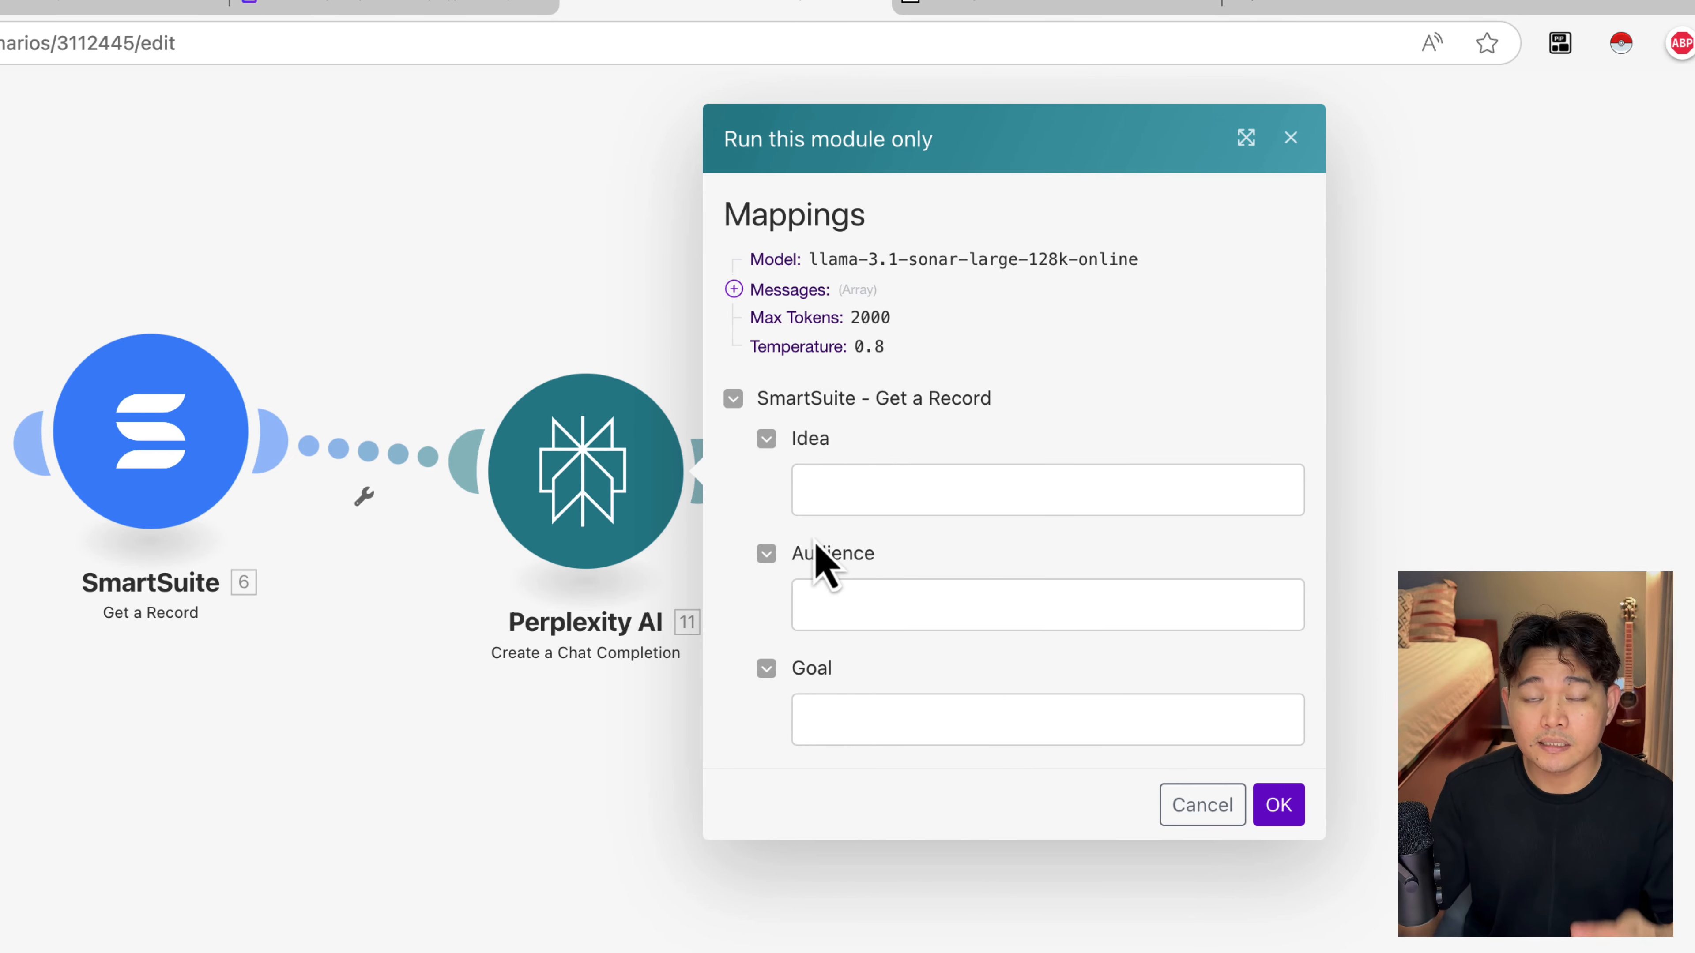
click(826, 499)
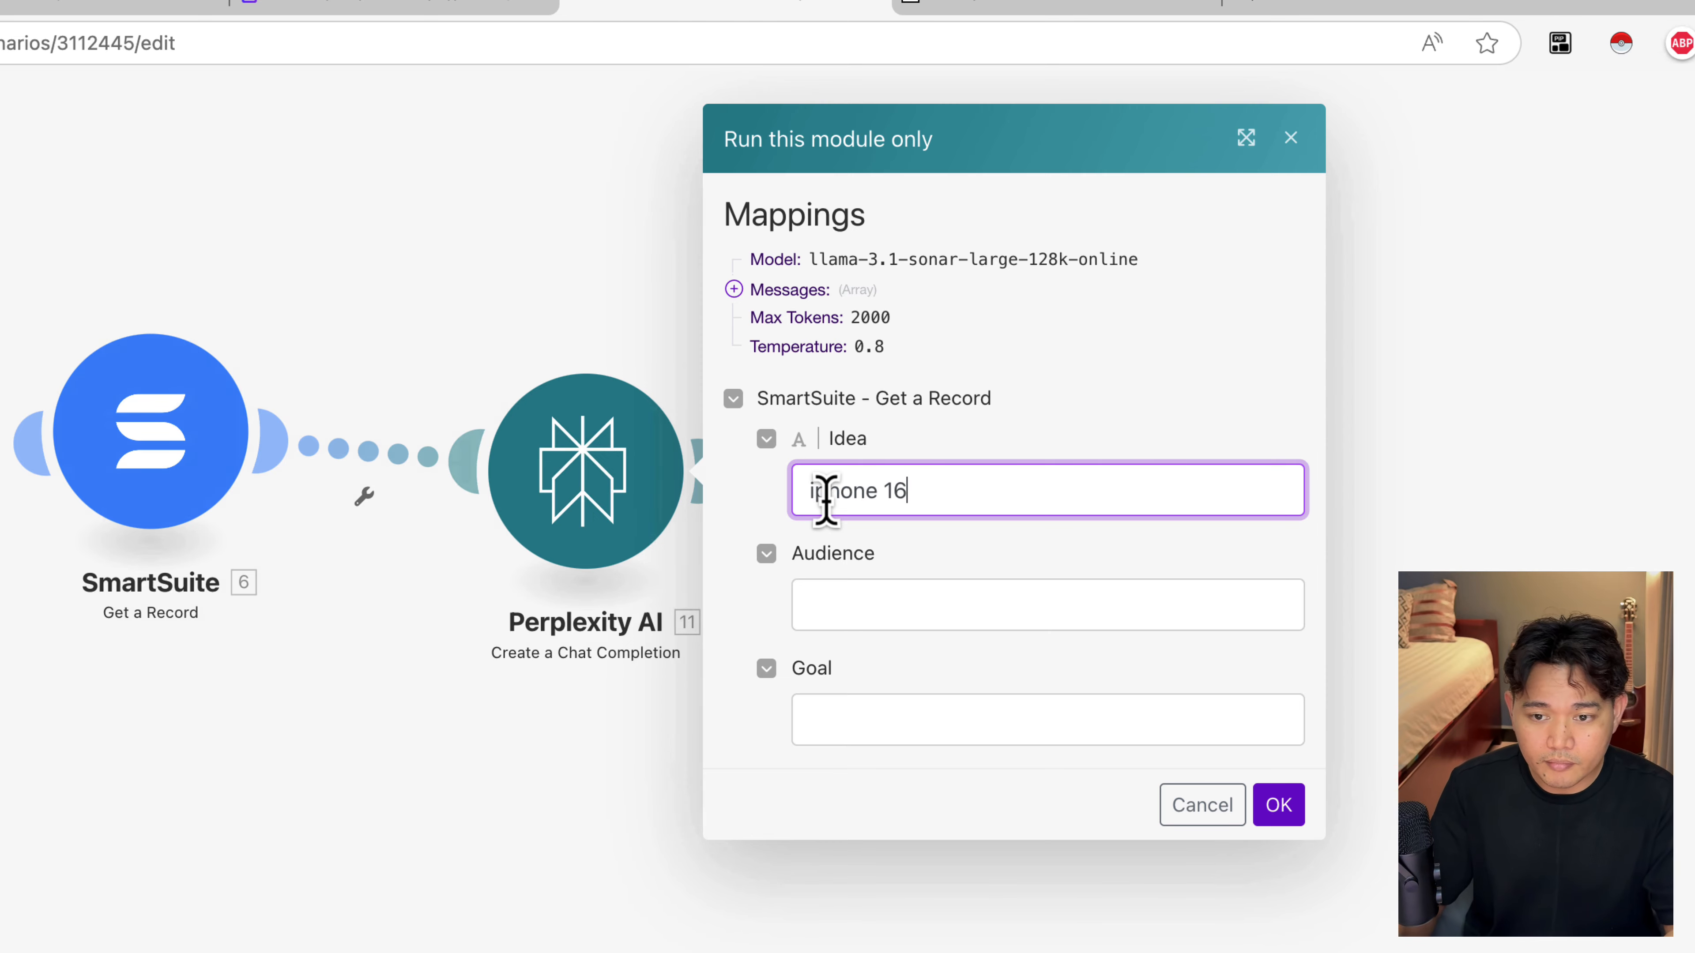
click(857, 604)
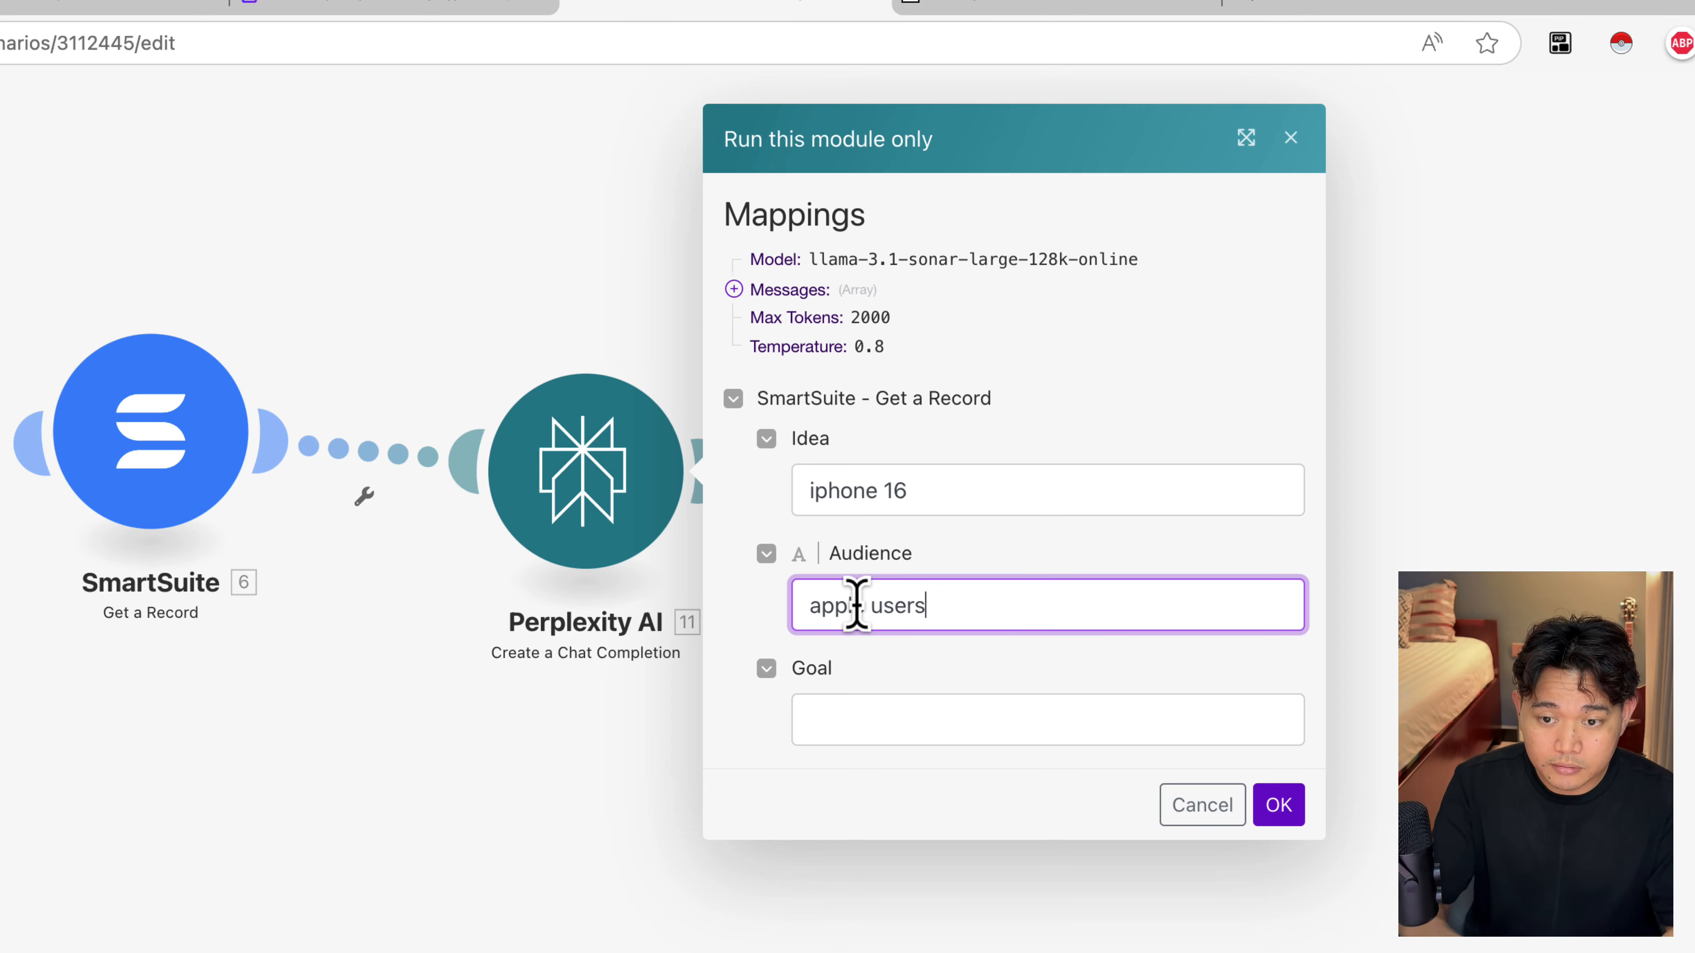
click(934, 708)
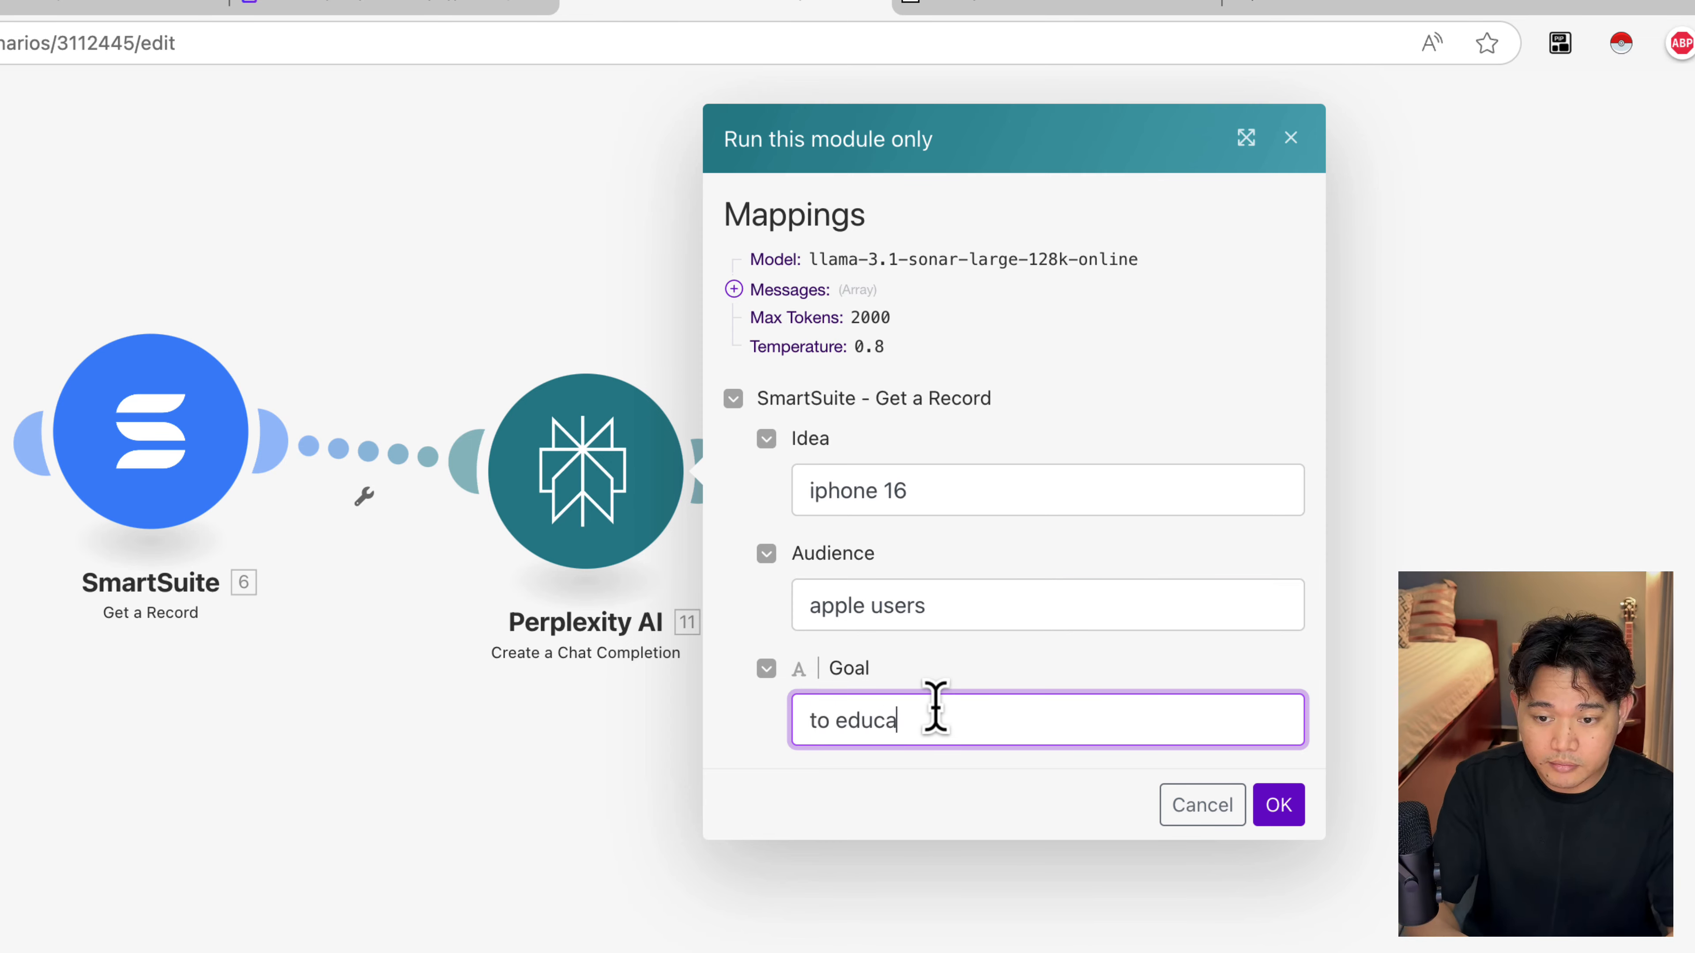
click(1278, 805)
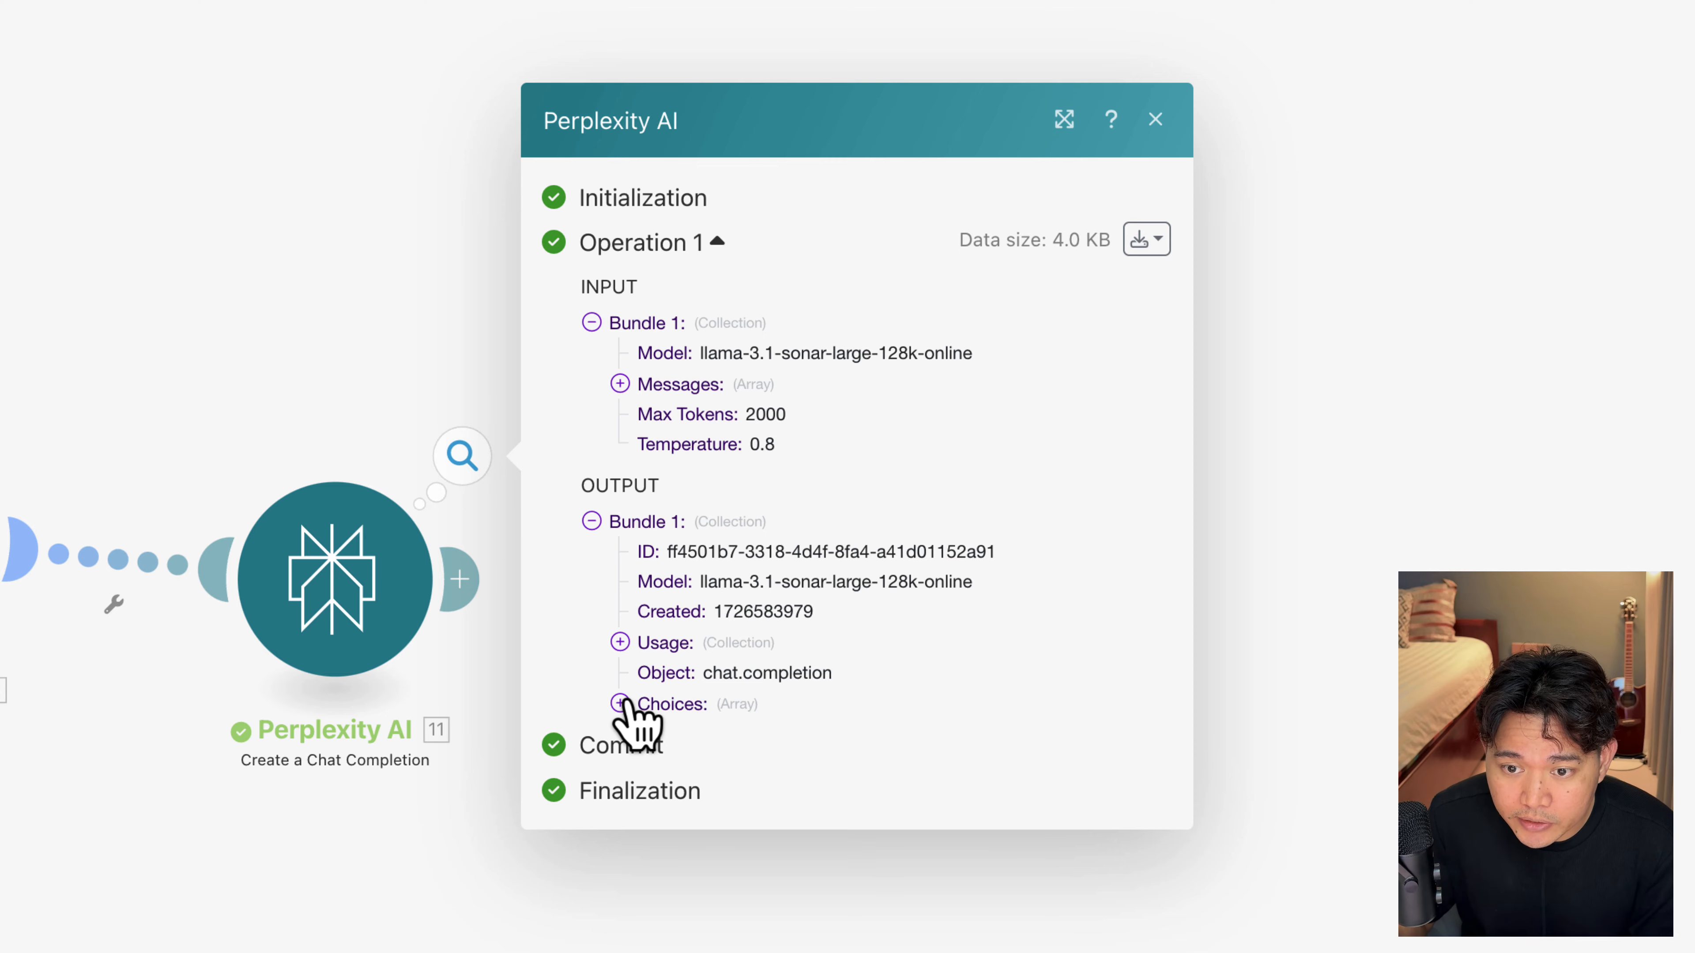
- Expand Choices > 1 > Message > Content to read the generated research summary
click(620, 704)
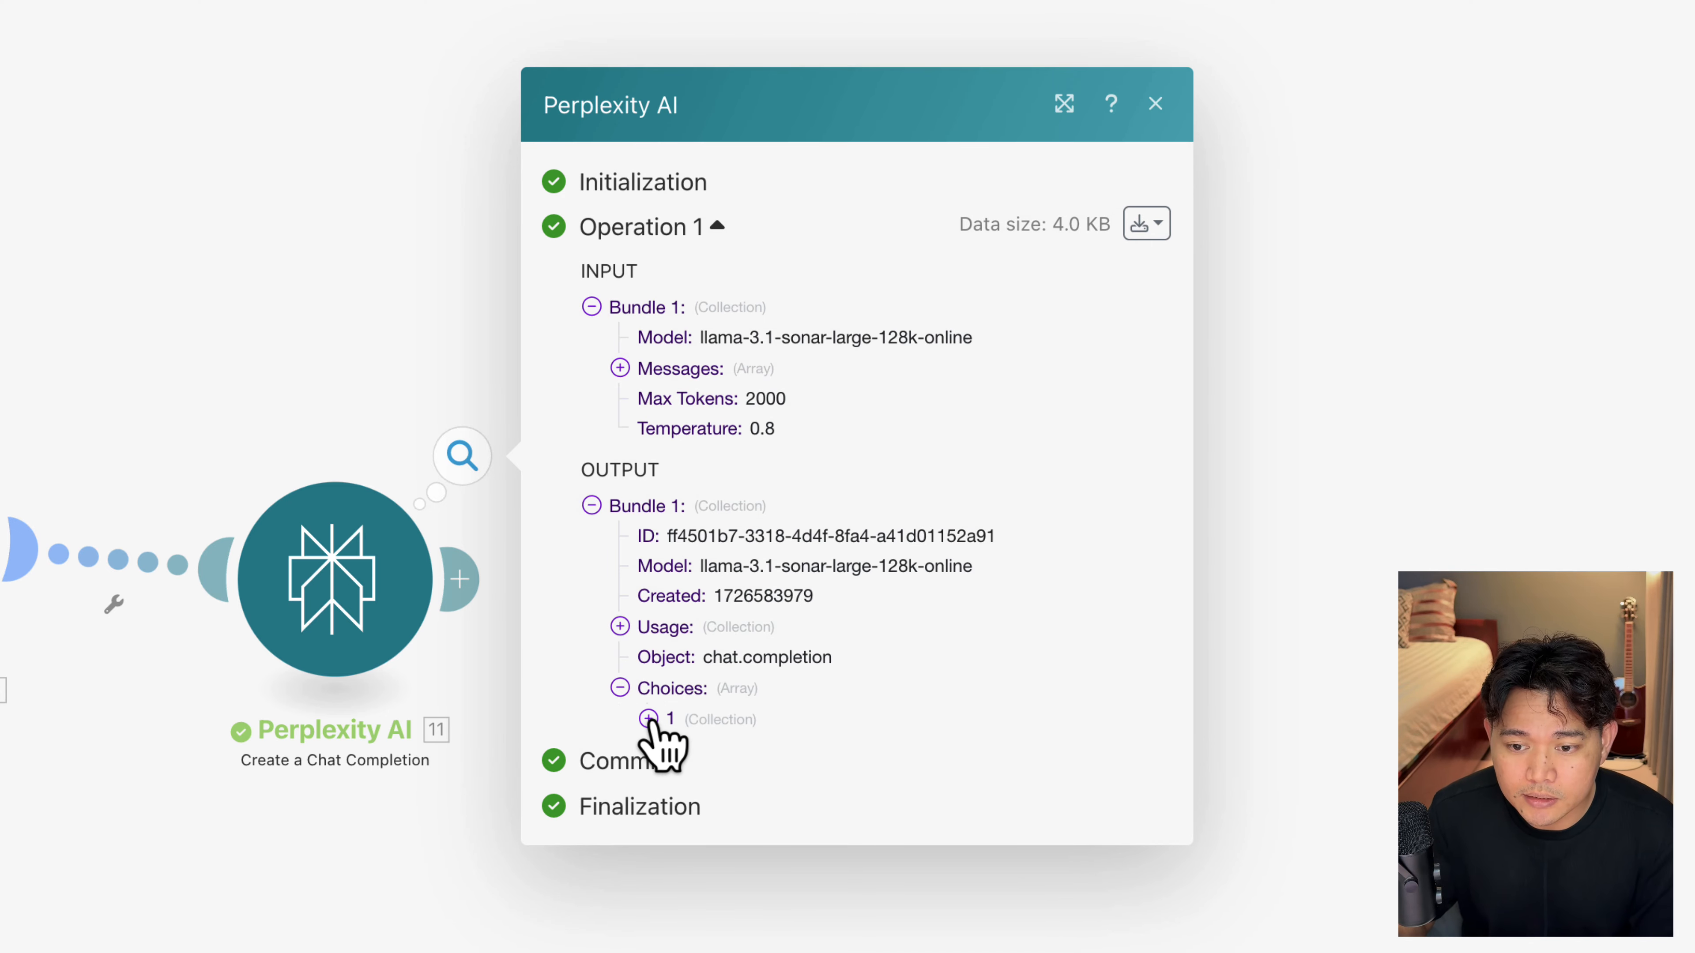
click(648, 718)
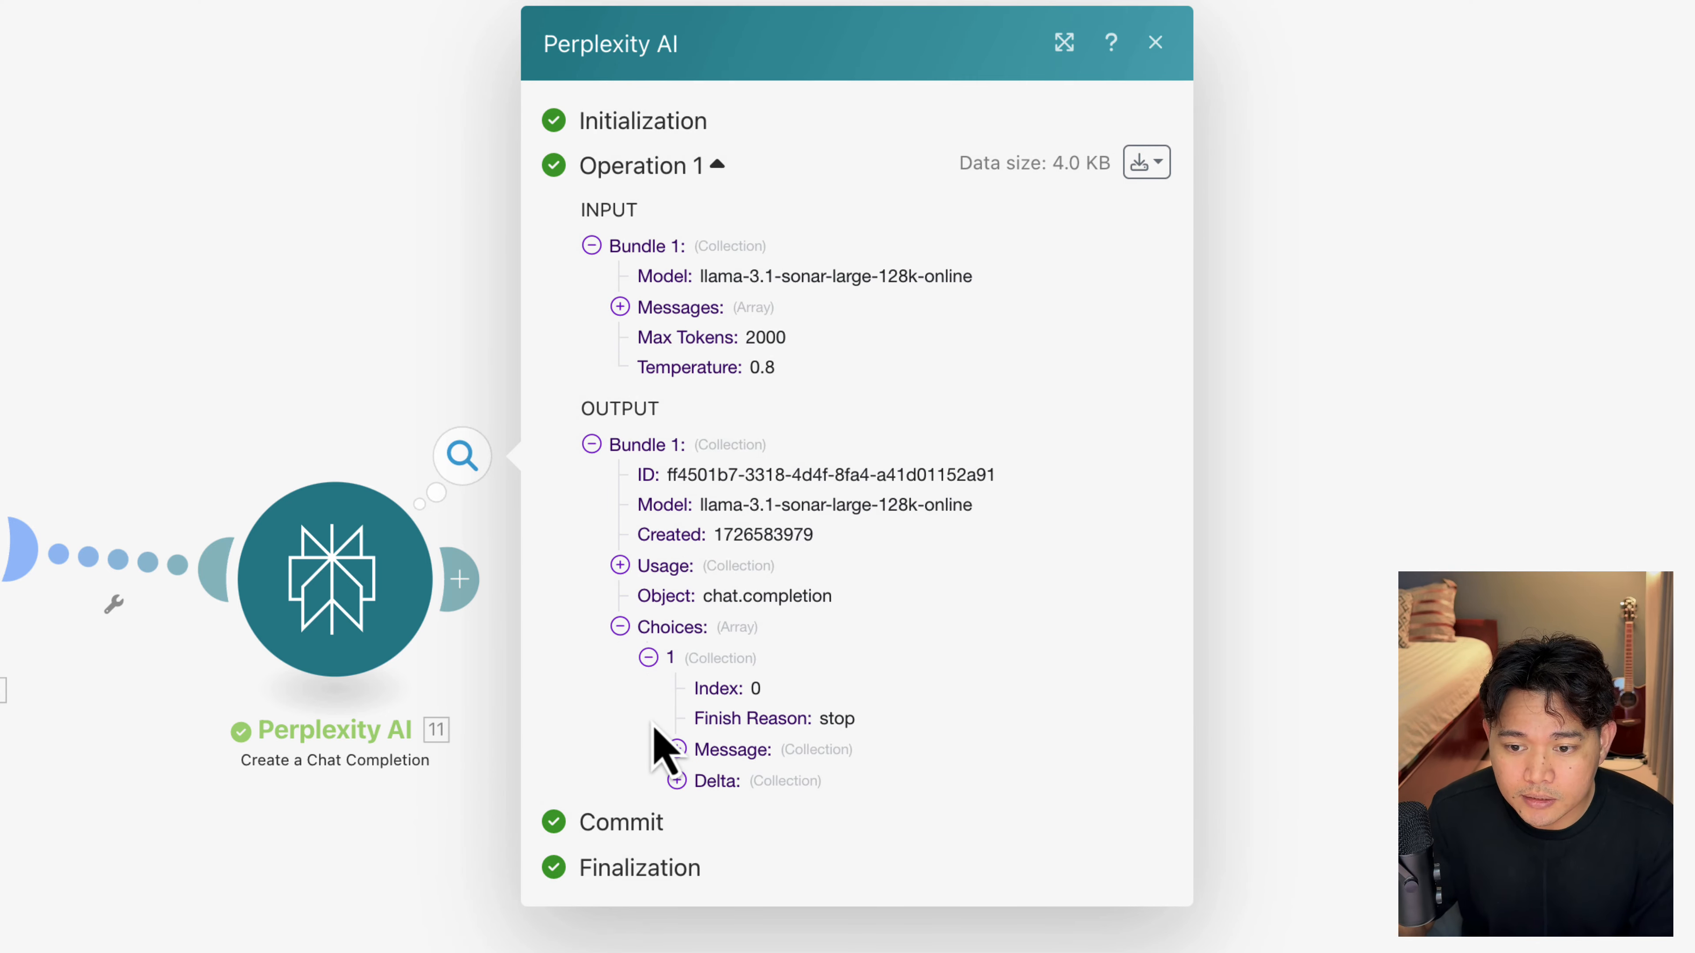
click(676, 749)
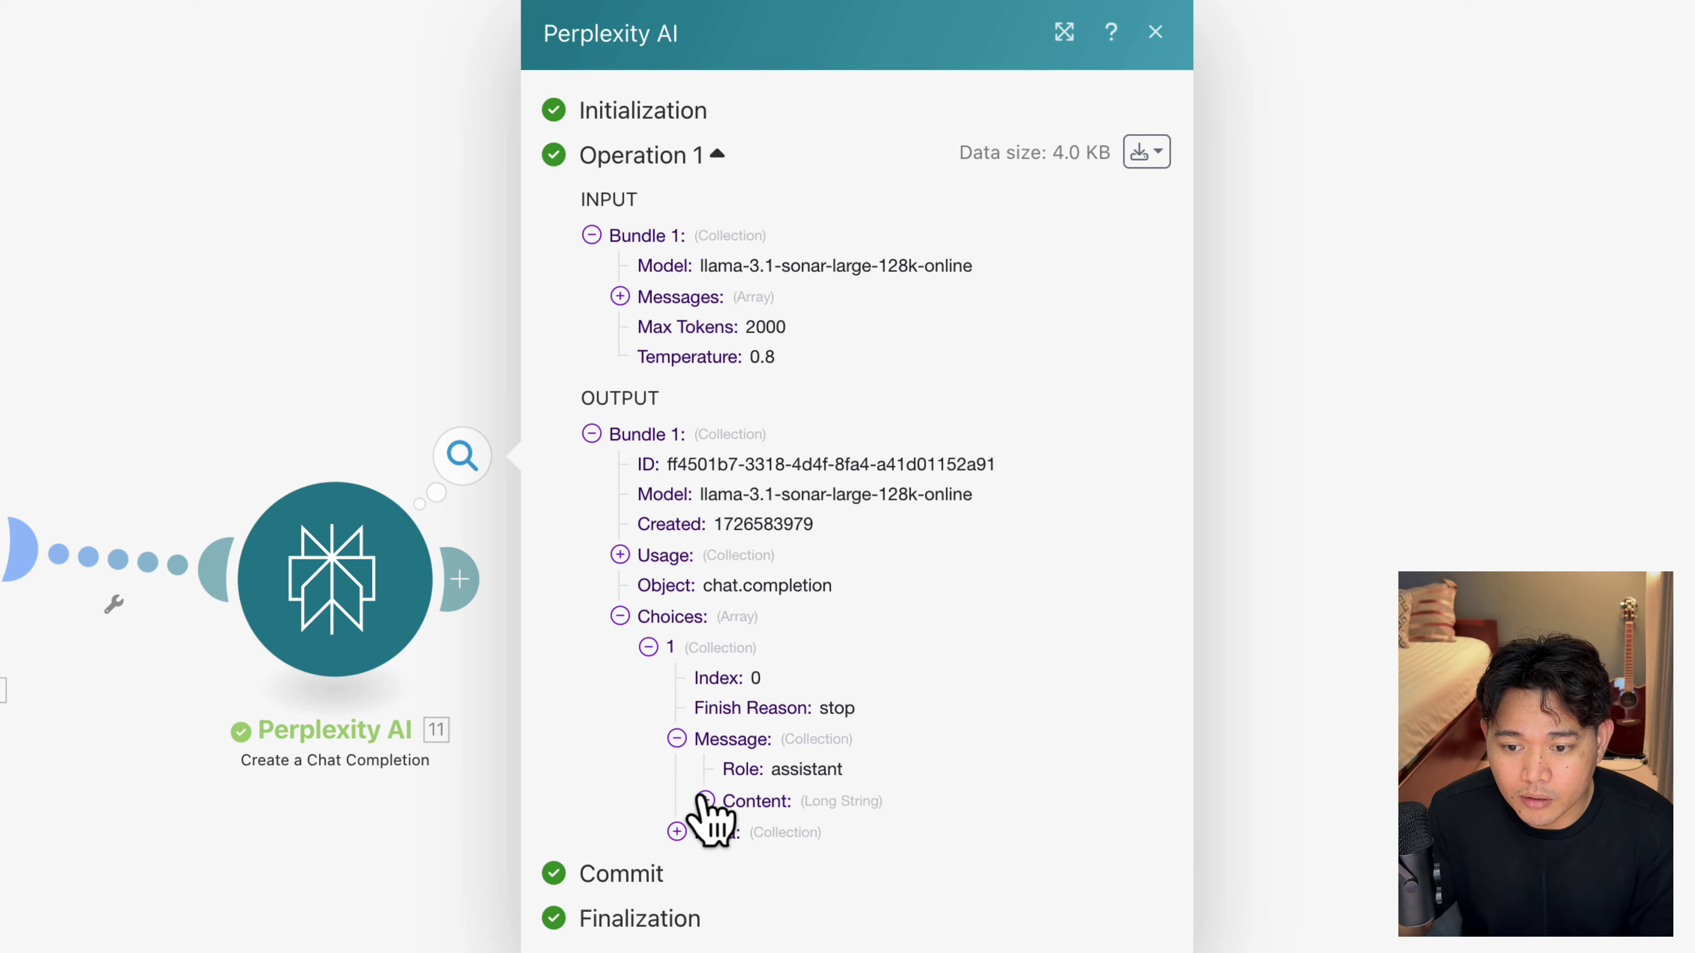
click(706, 801)
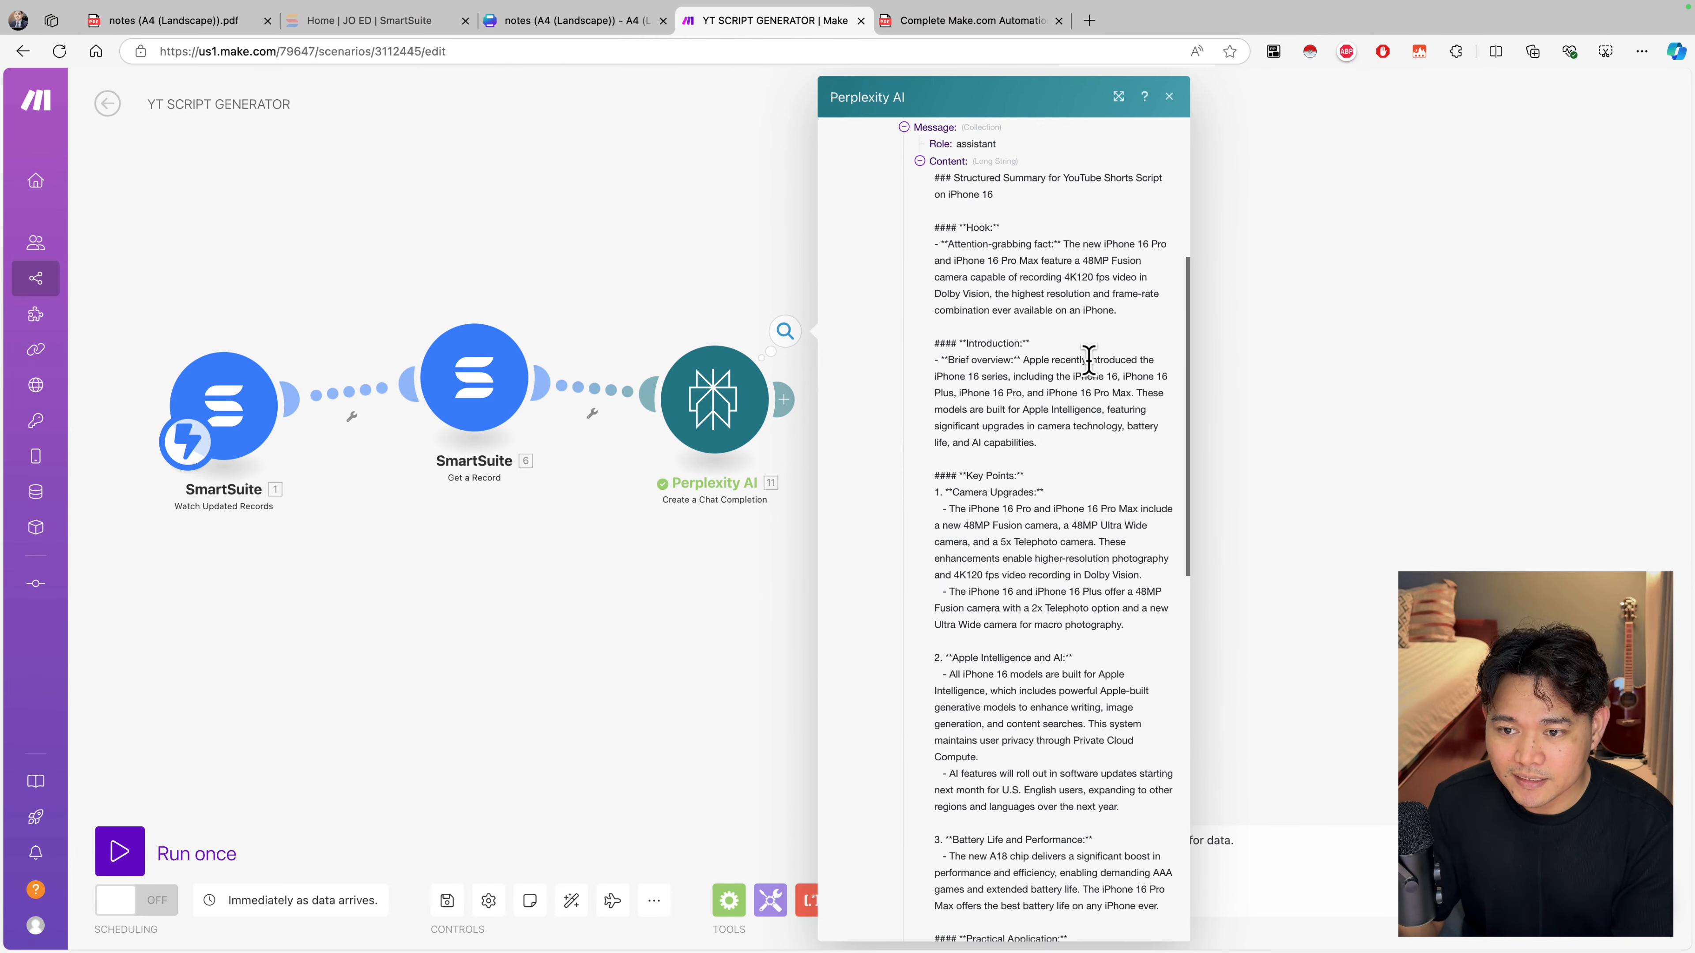
scroll(1089, 360, down, 10)
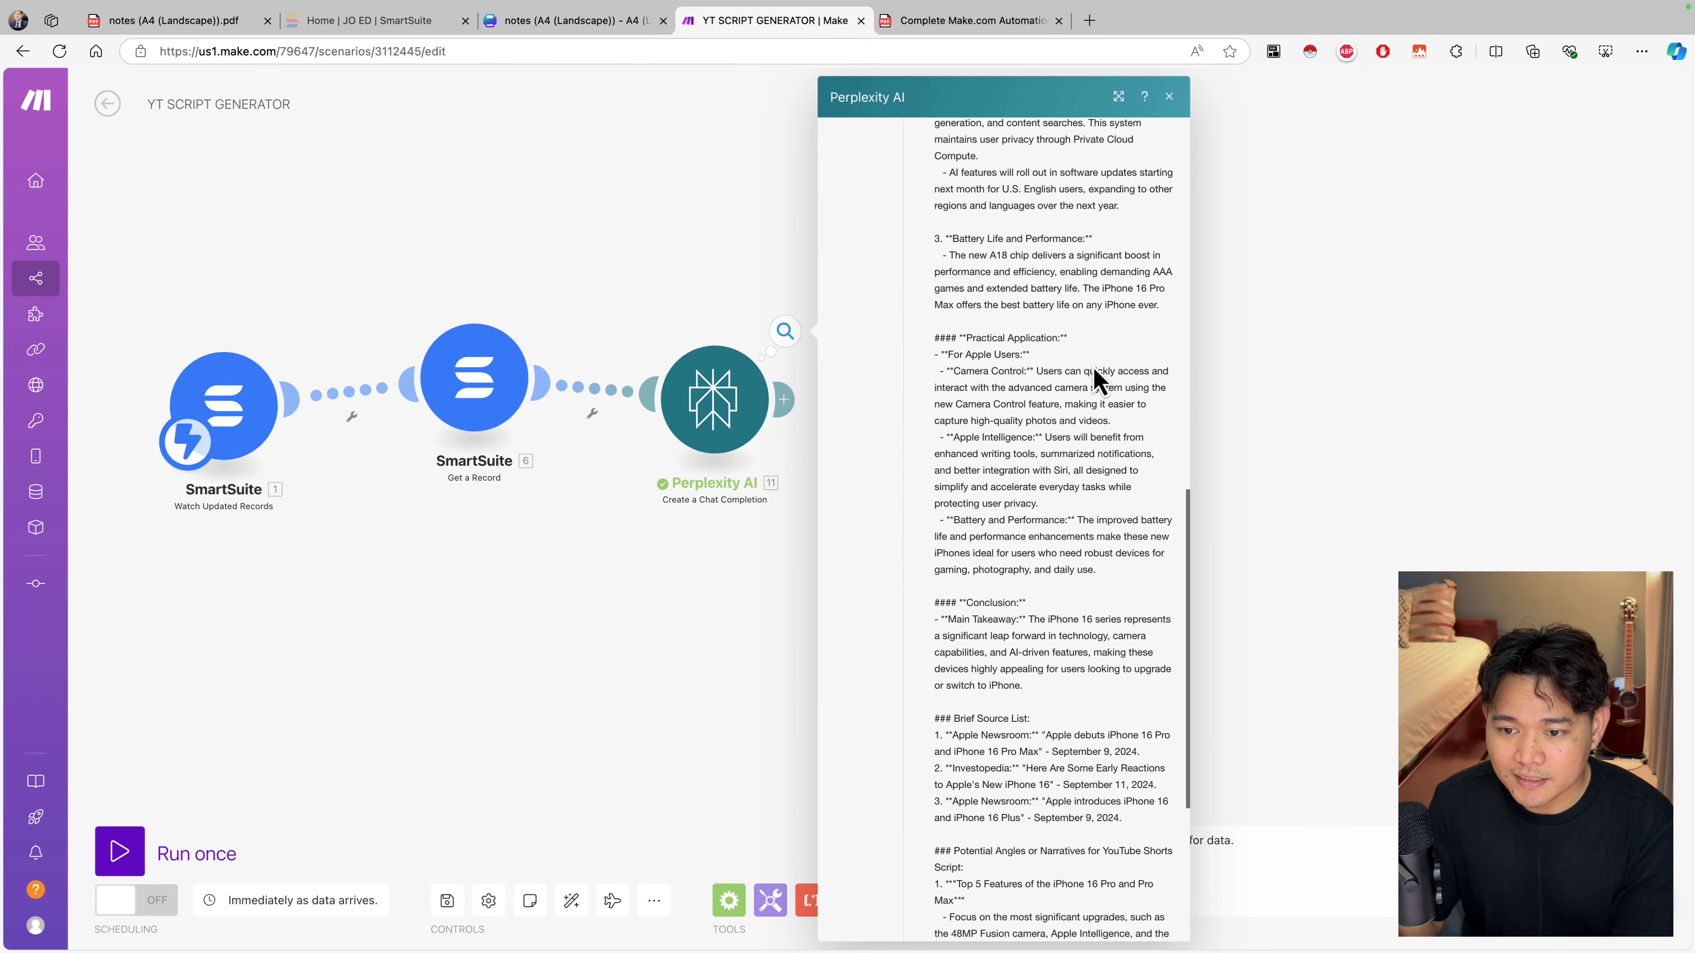
scroll(1096, 379, up, 7)
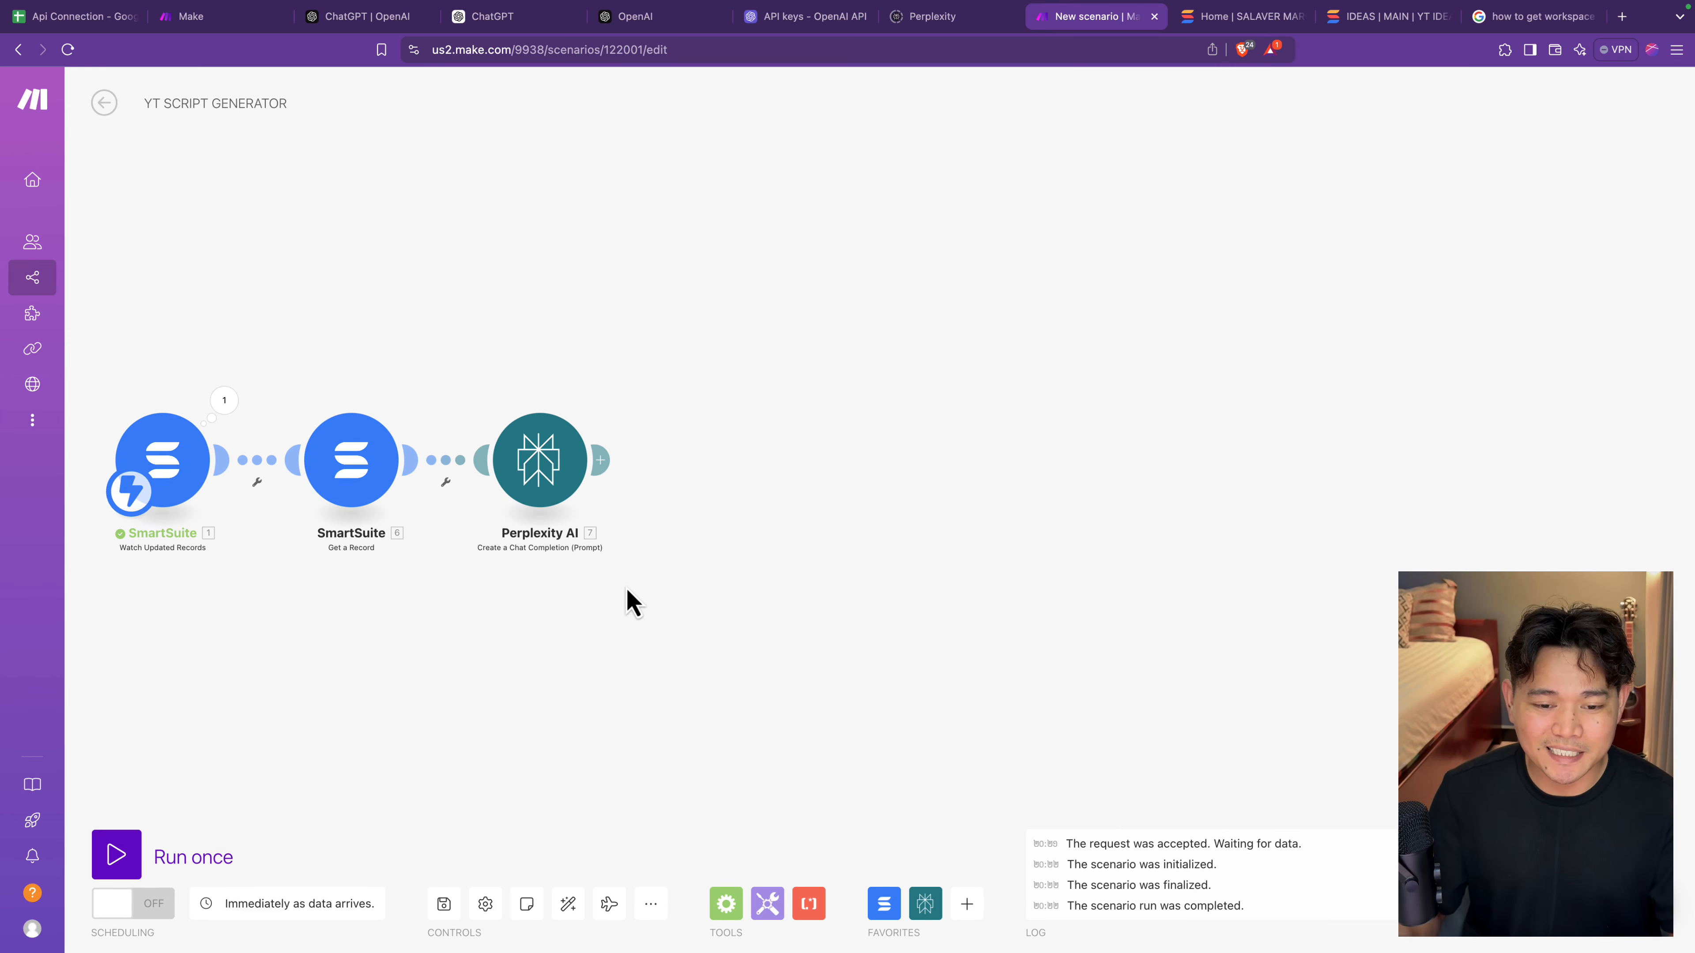
- Add an OpenAI Create a Completion module after Perplexity AI and start a new connection
click(603, 461)
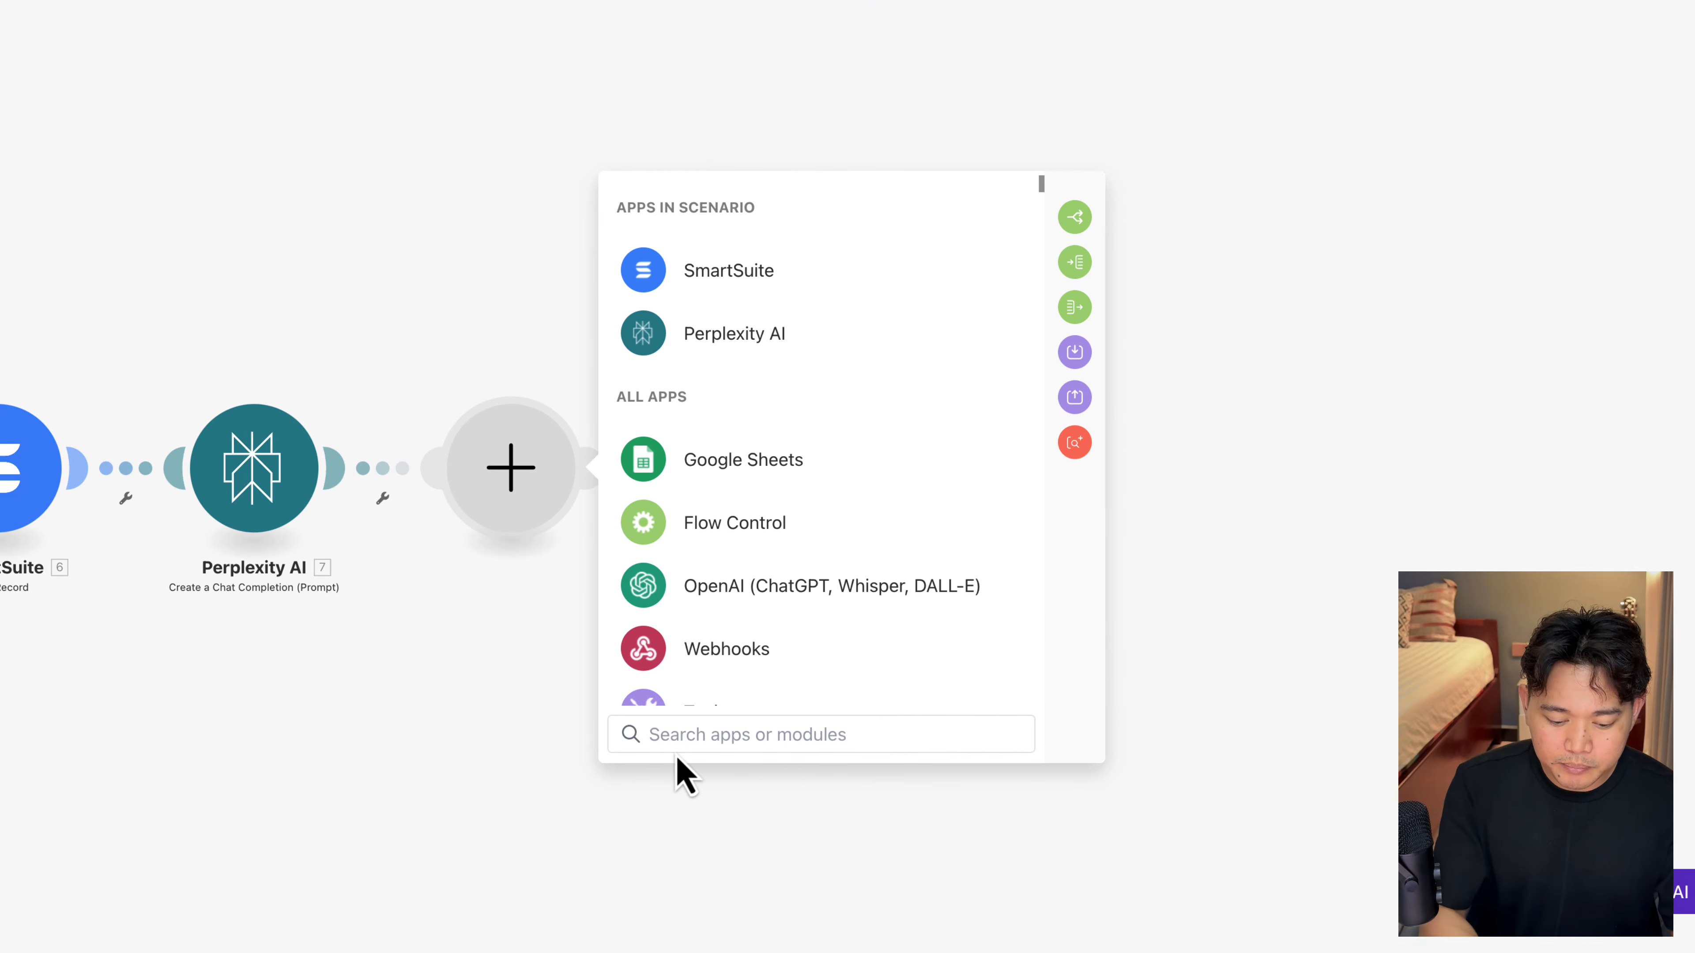
click(667, 732)
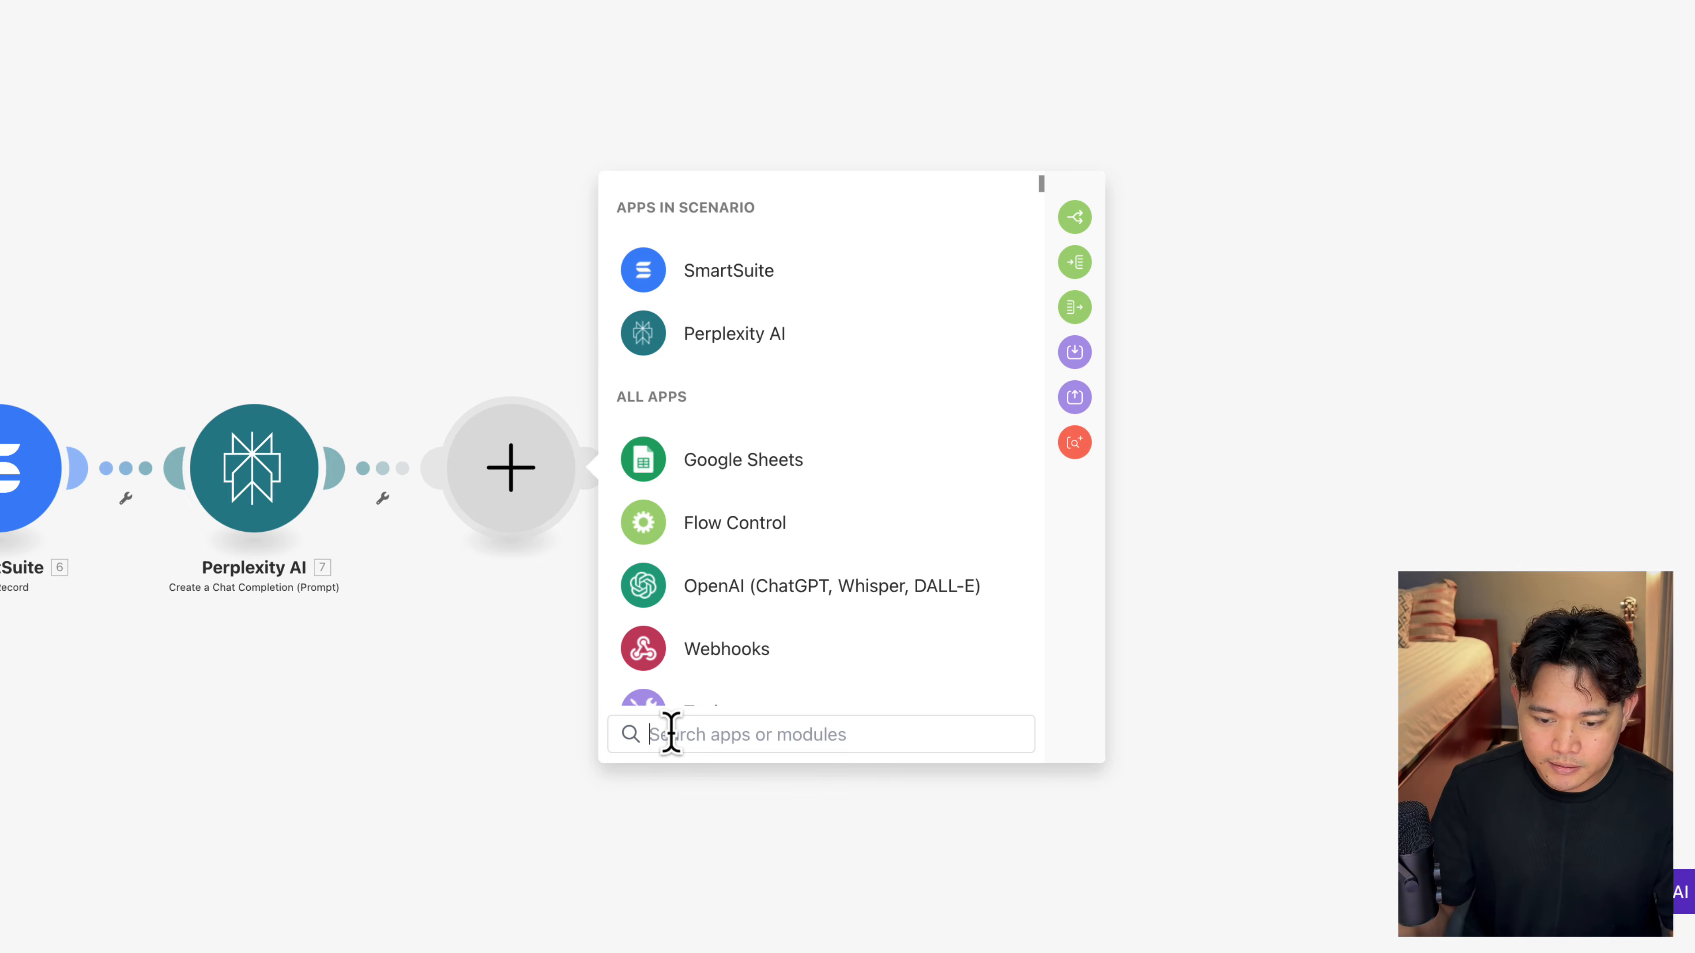
text(chatgpt)
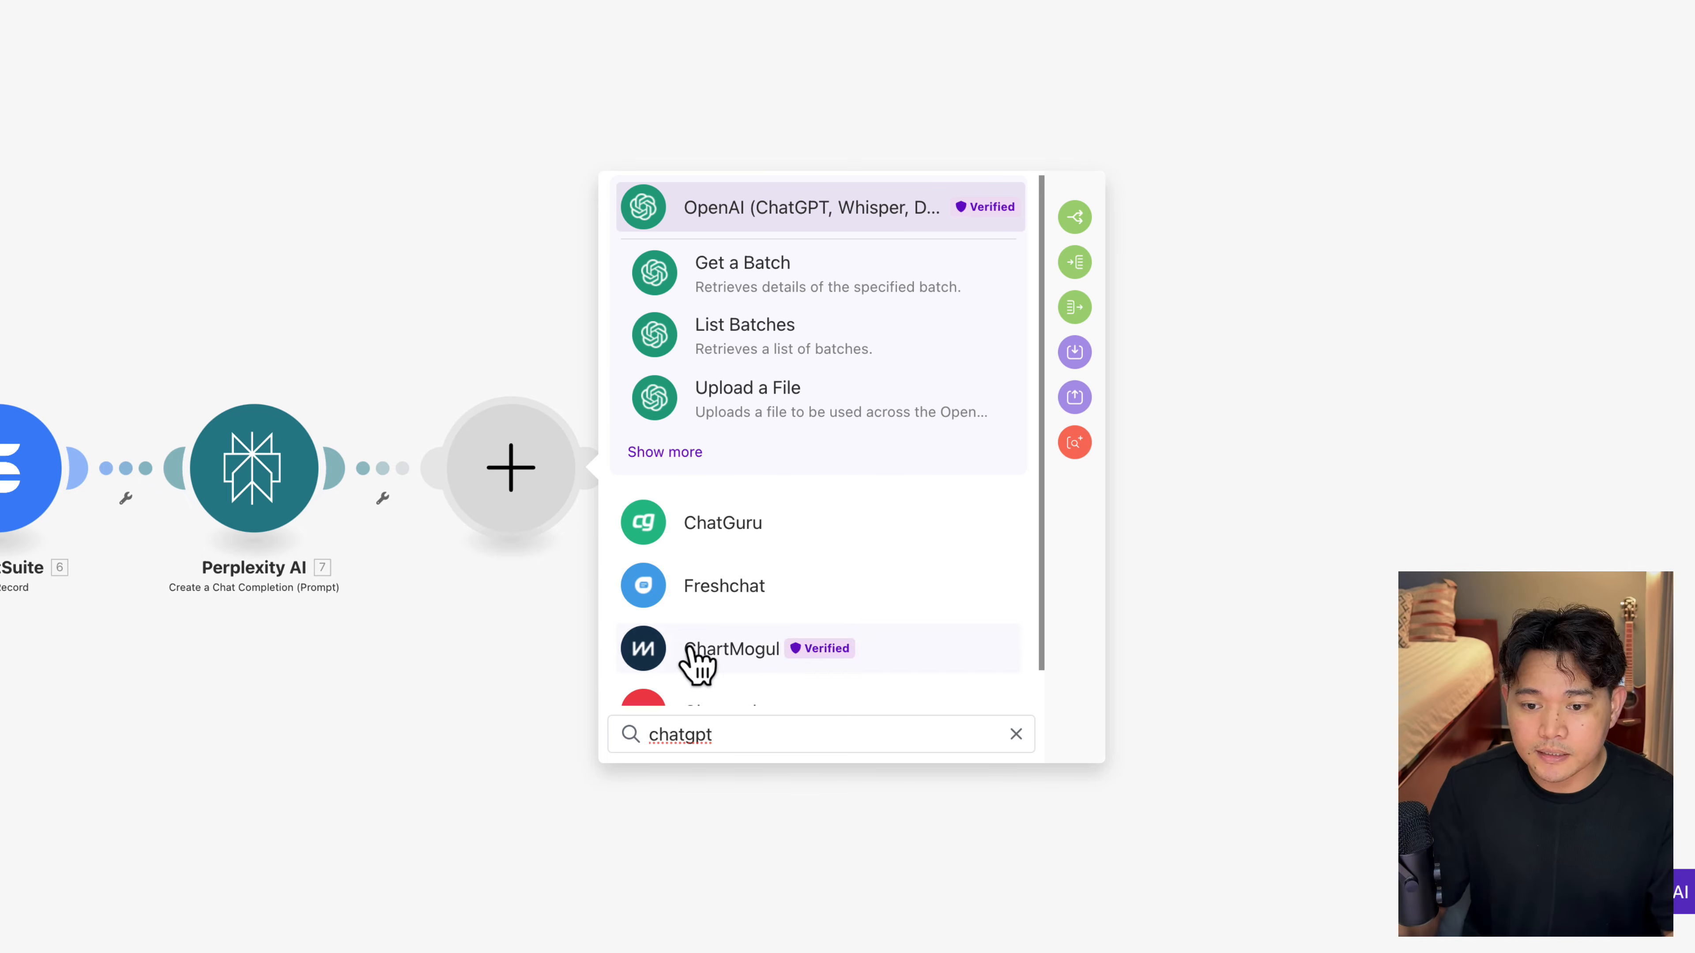
click(677, 454)
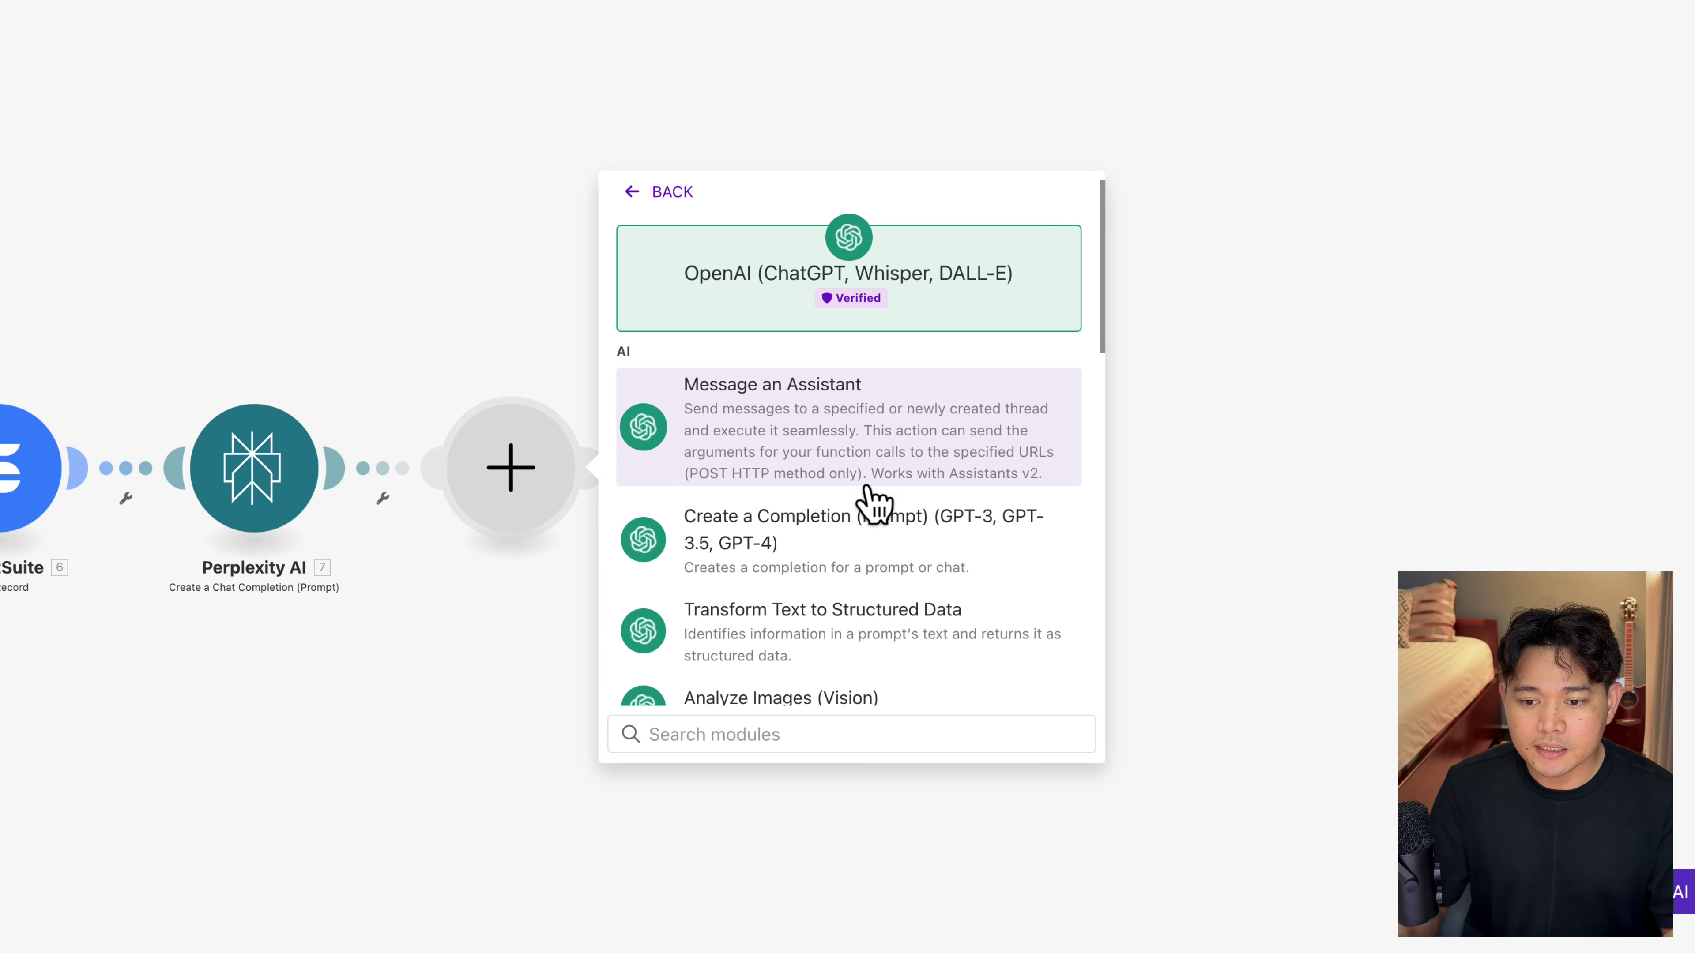
click(864, 552)
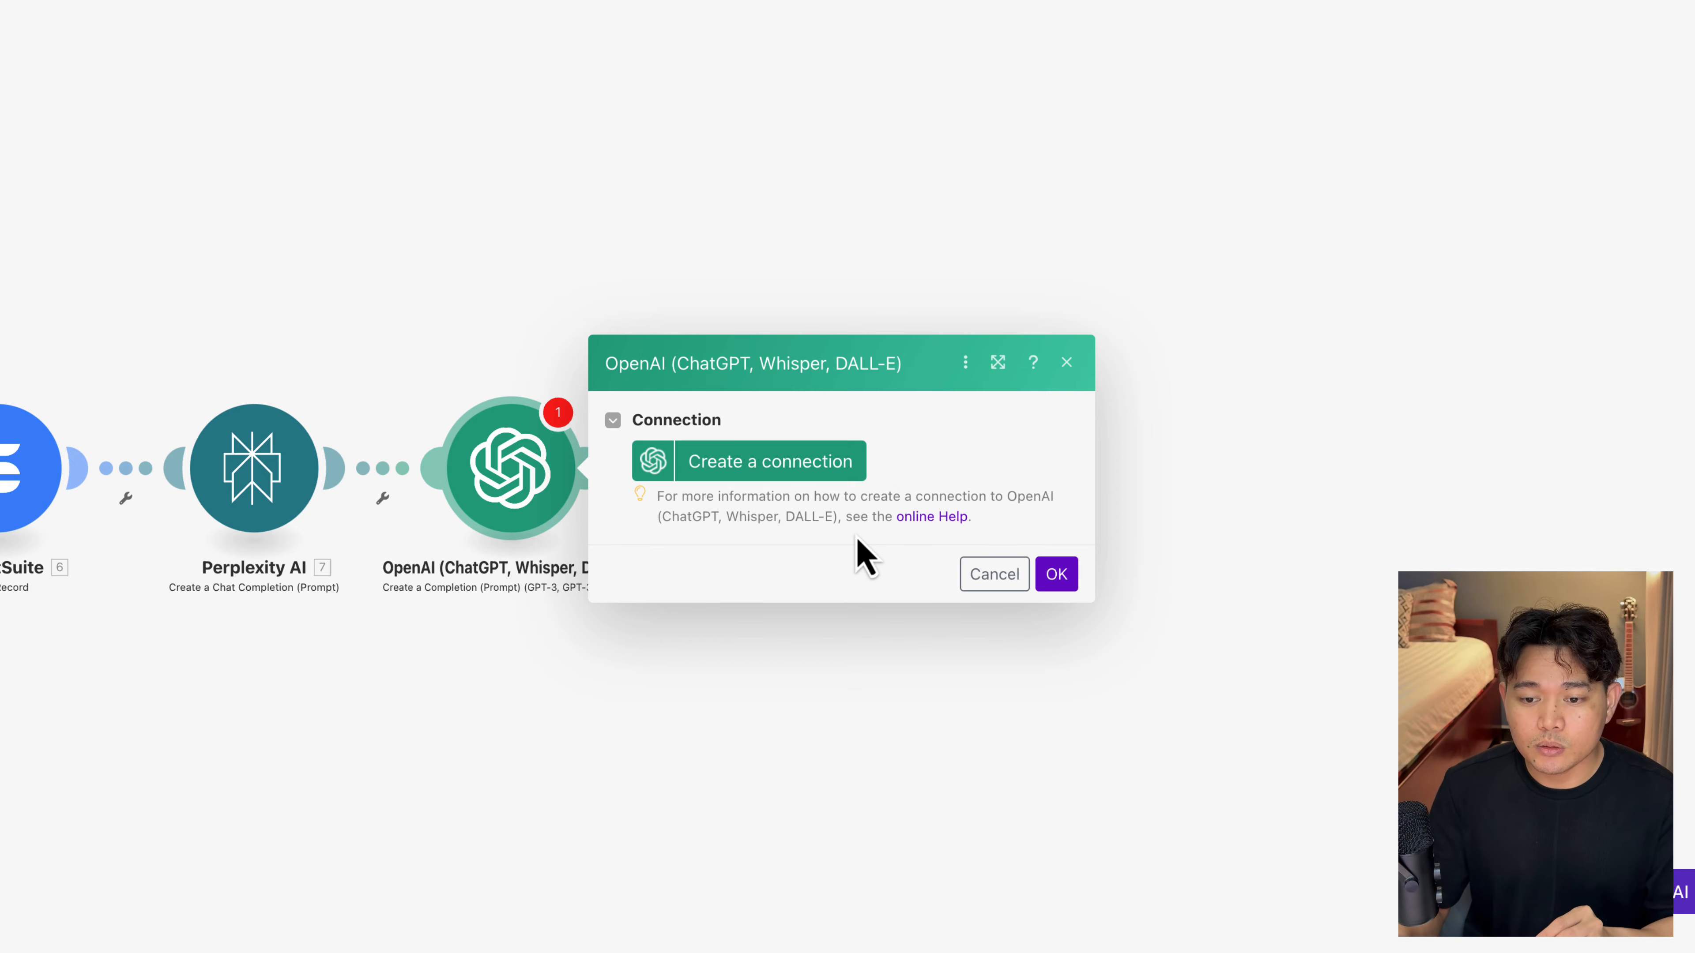
click(778, 469)
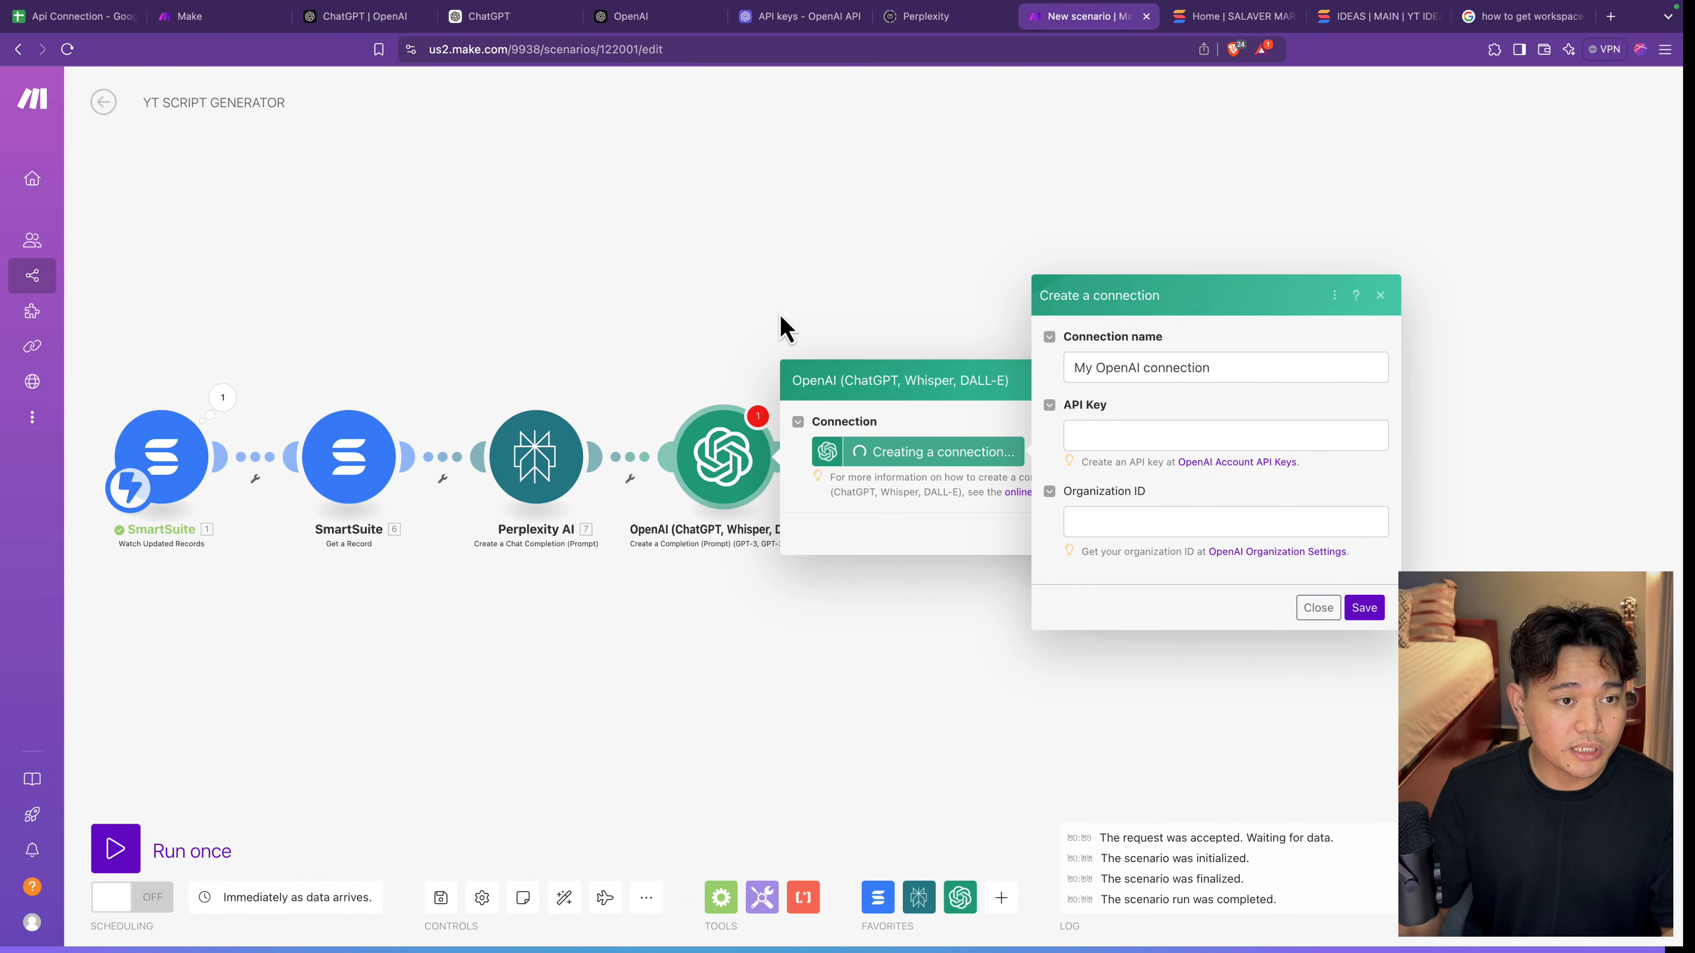
- Paste the OpenAI API key from the keys sheet into the connection's API Key field
click(76, 16)
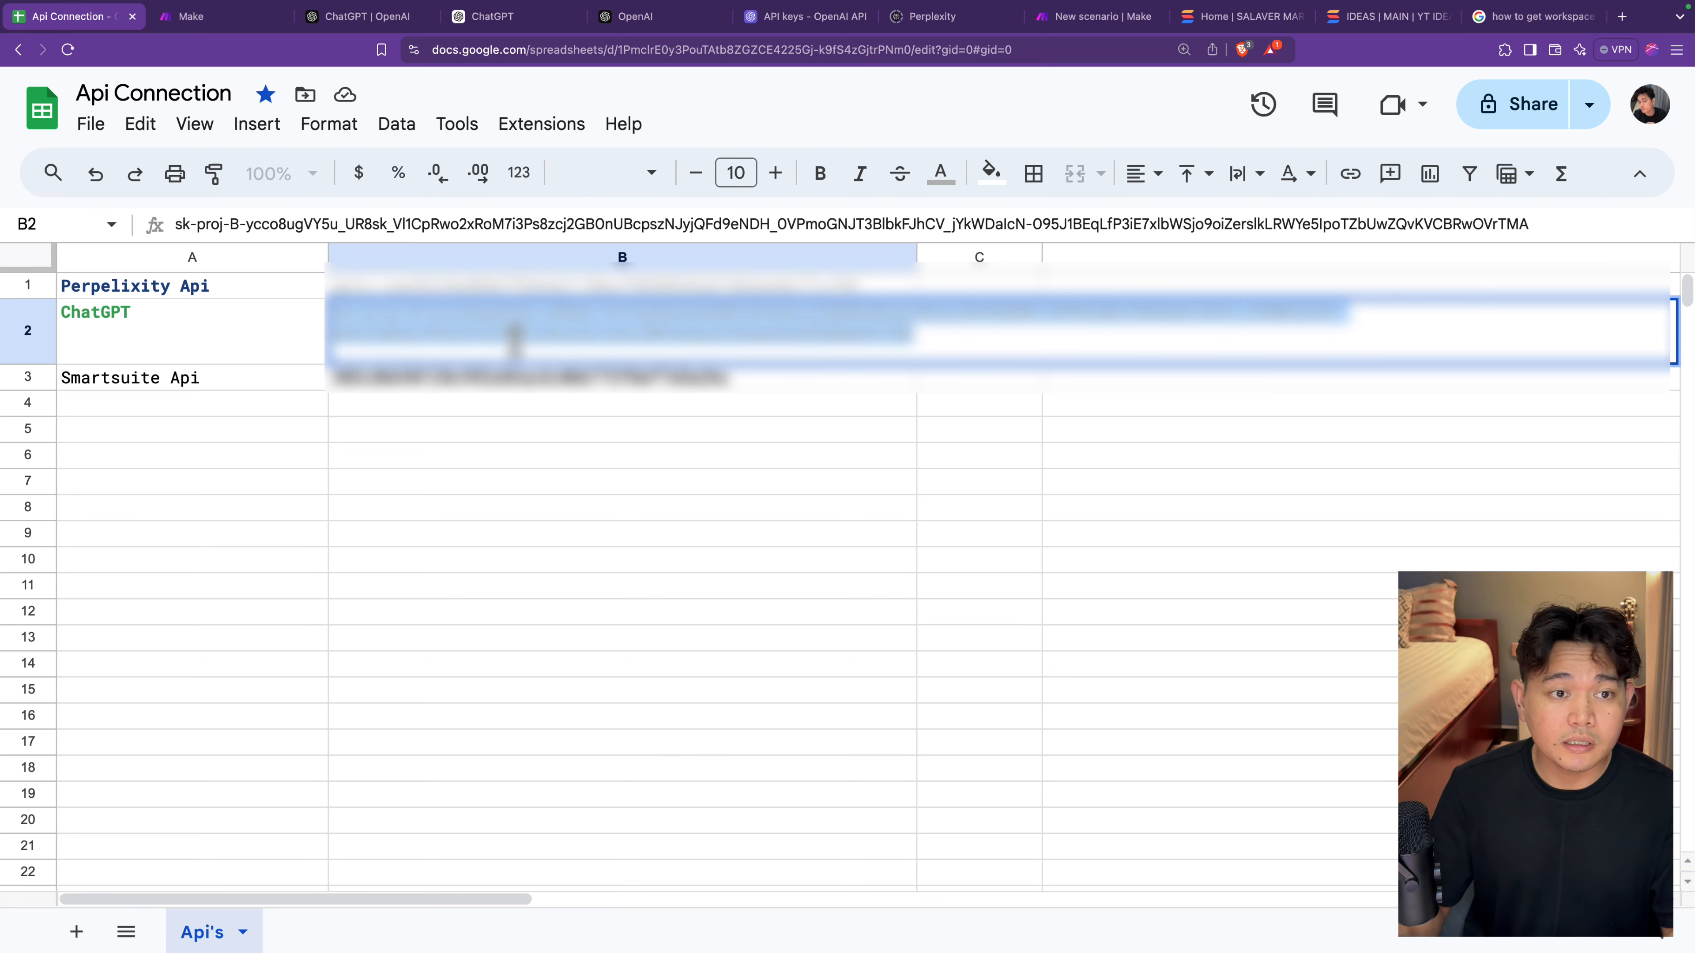
click(1088, 16)
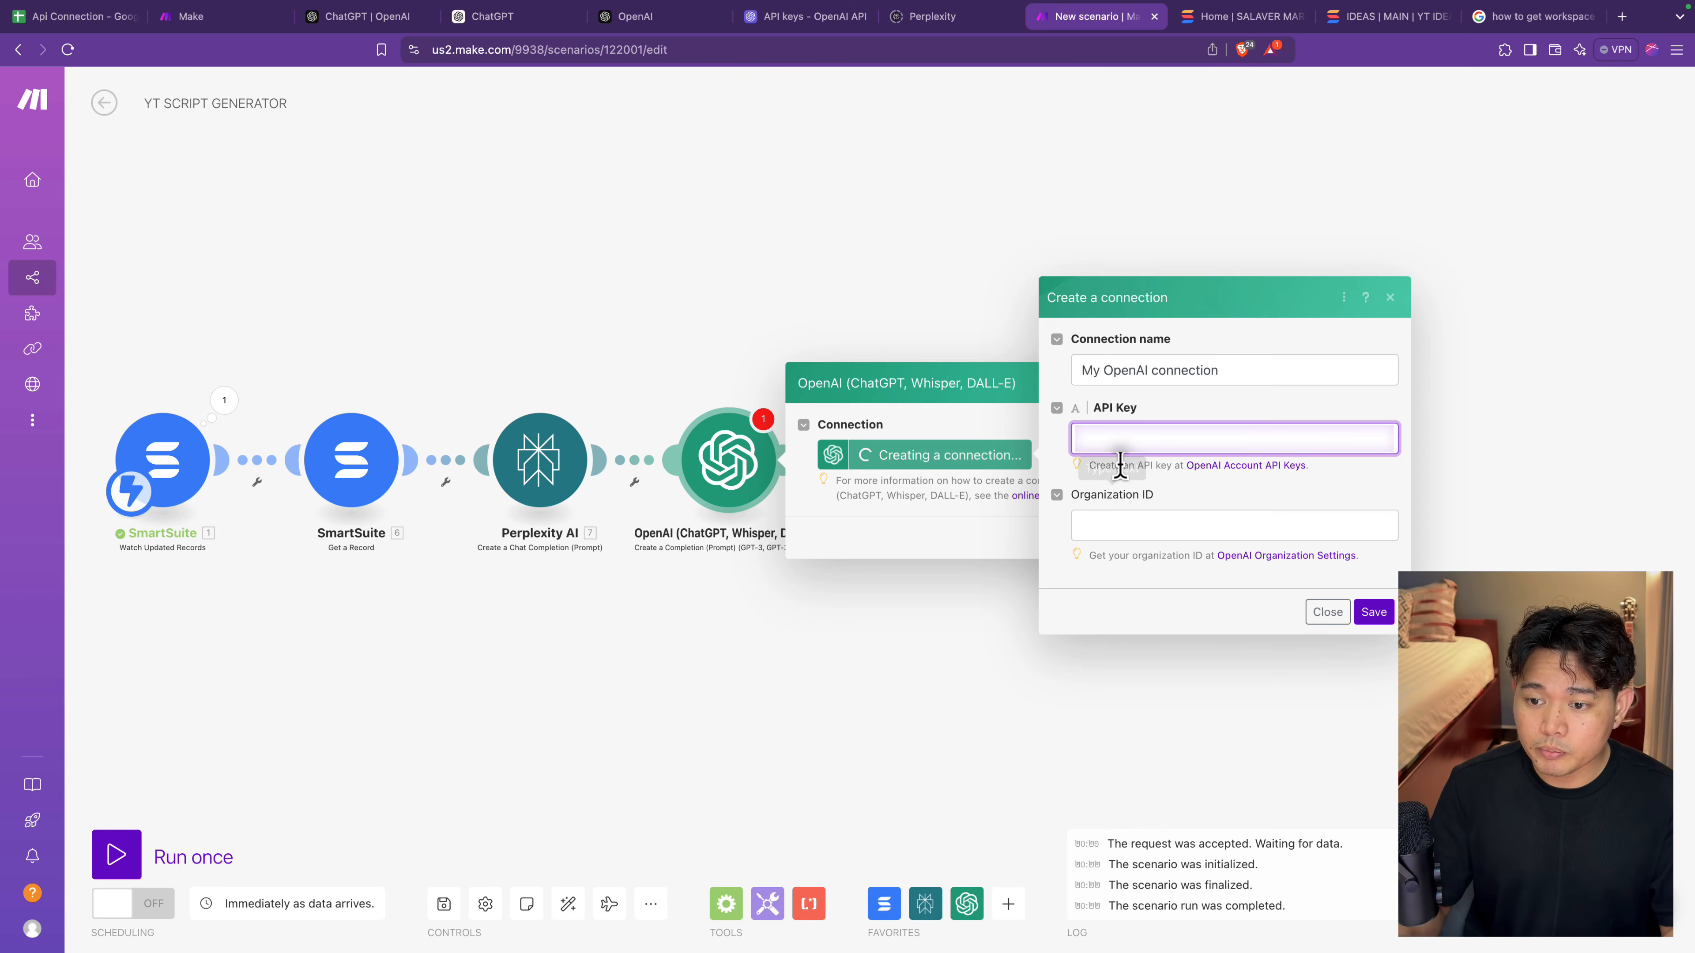
click(1116, 444)
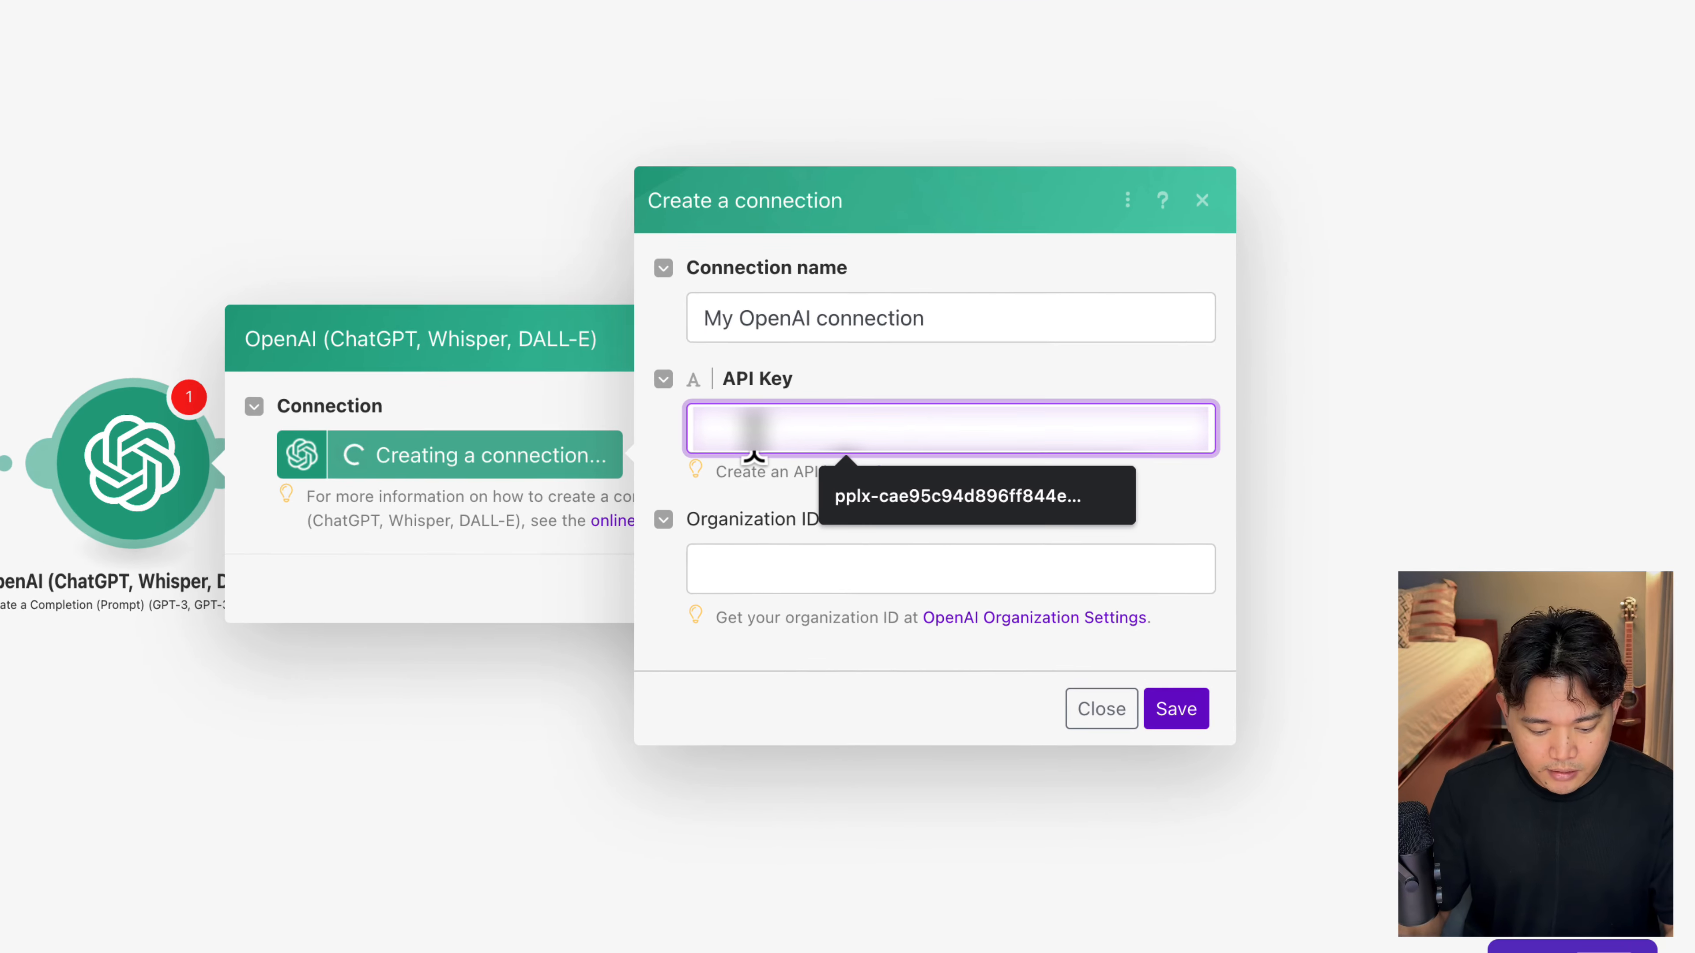
key(super+v)
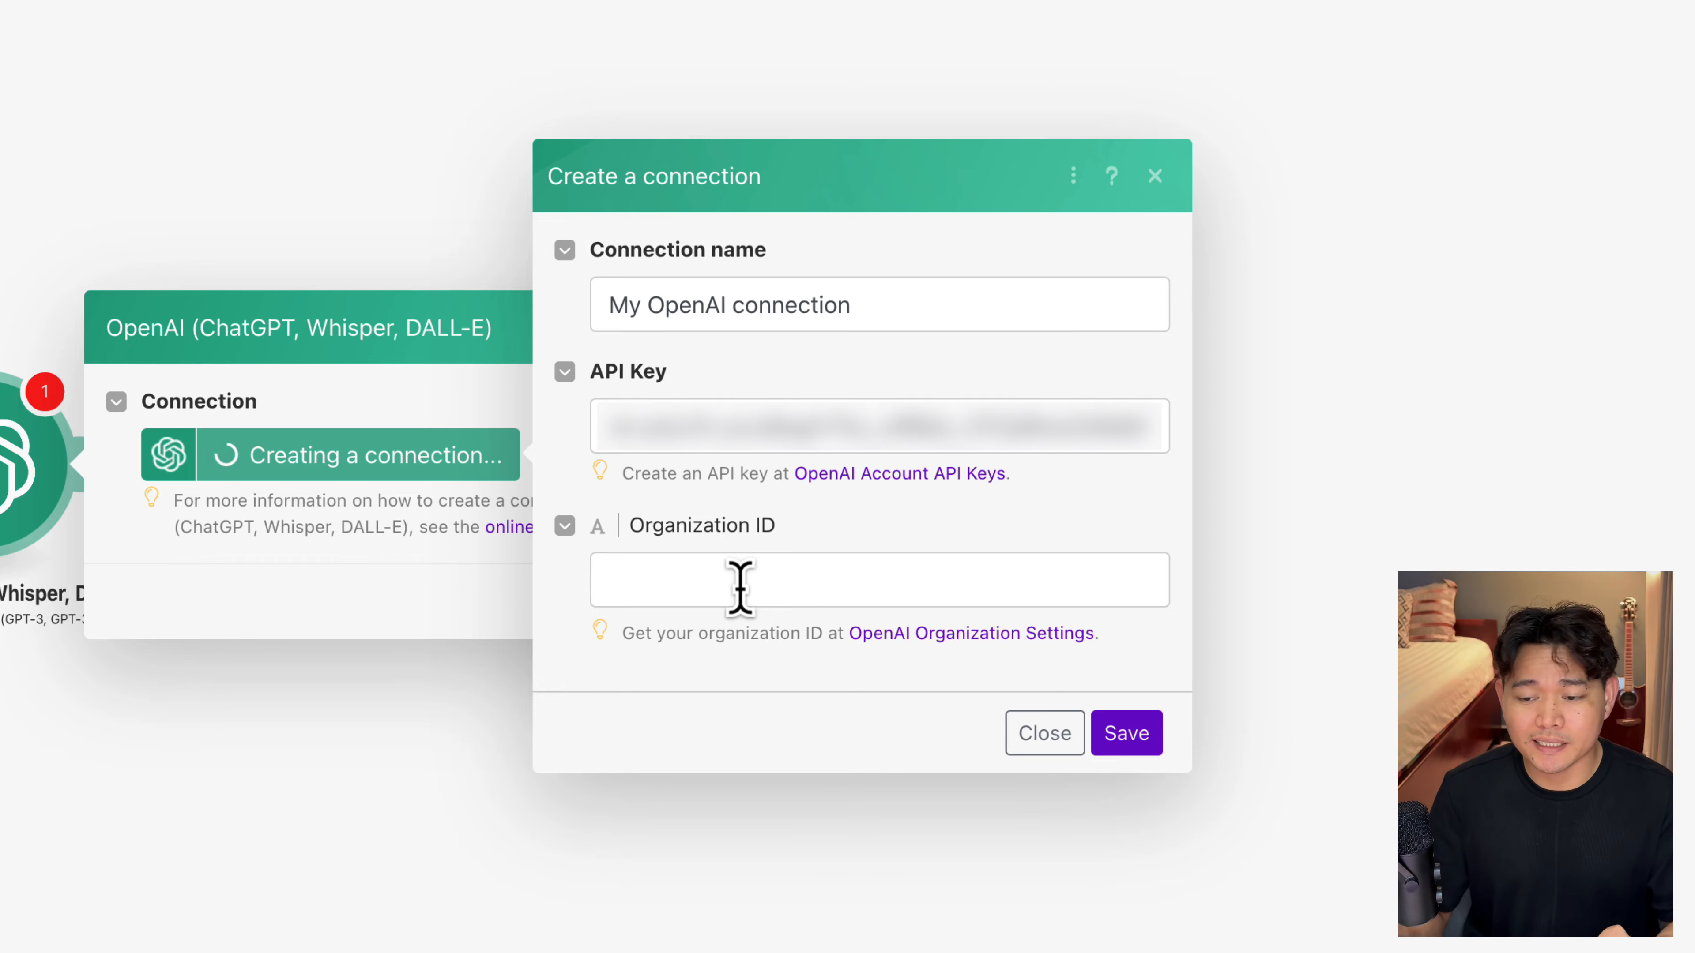
- Copy the Organization ID from OpenAI Organization Settings into the connection and save it
click(948, 636)
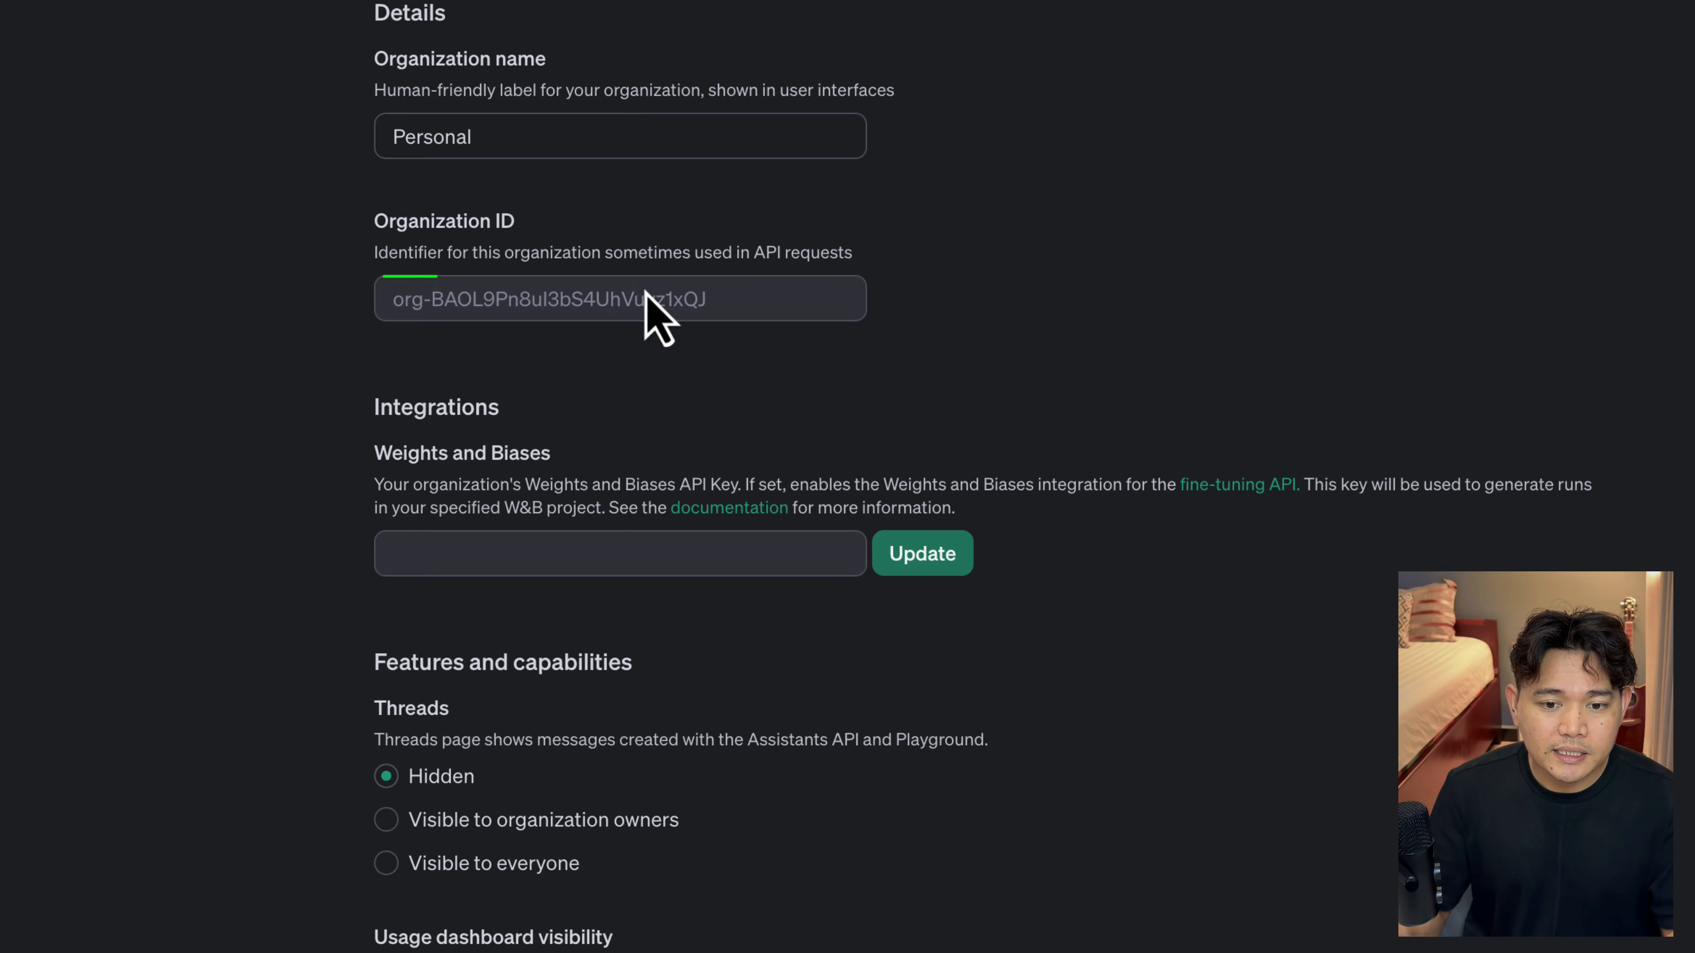
drag(723, 303, 390, 311)
right_click(433, 301)
click(494, 361)
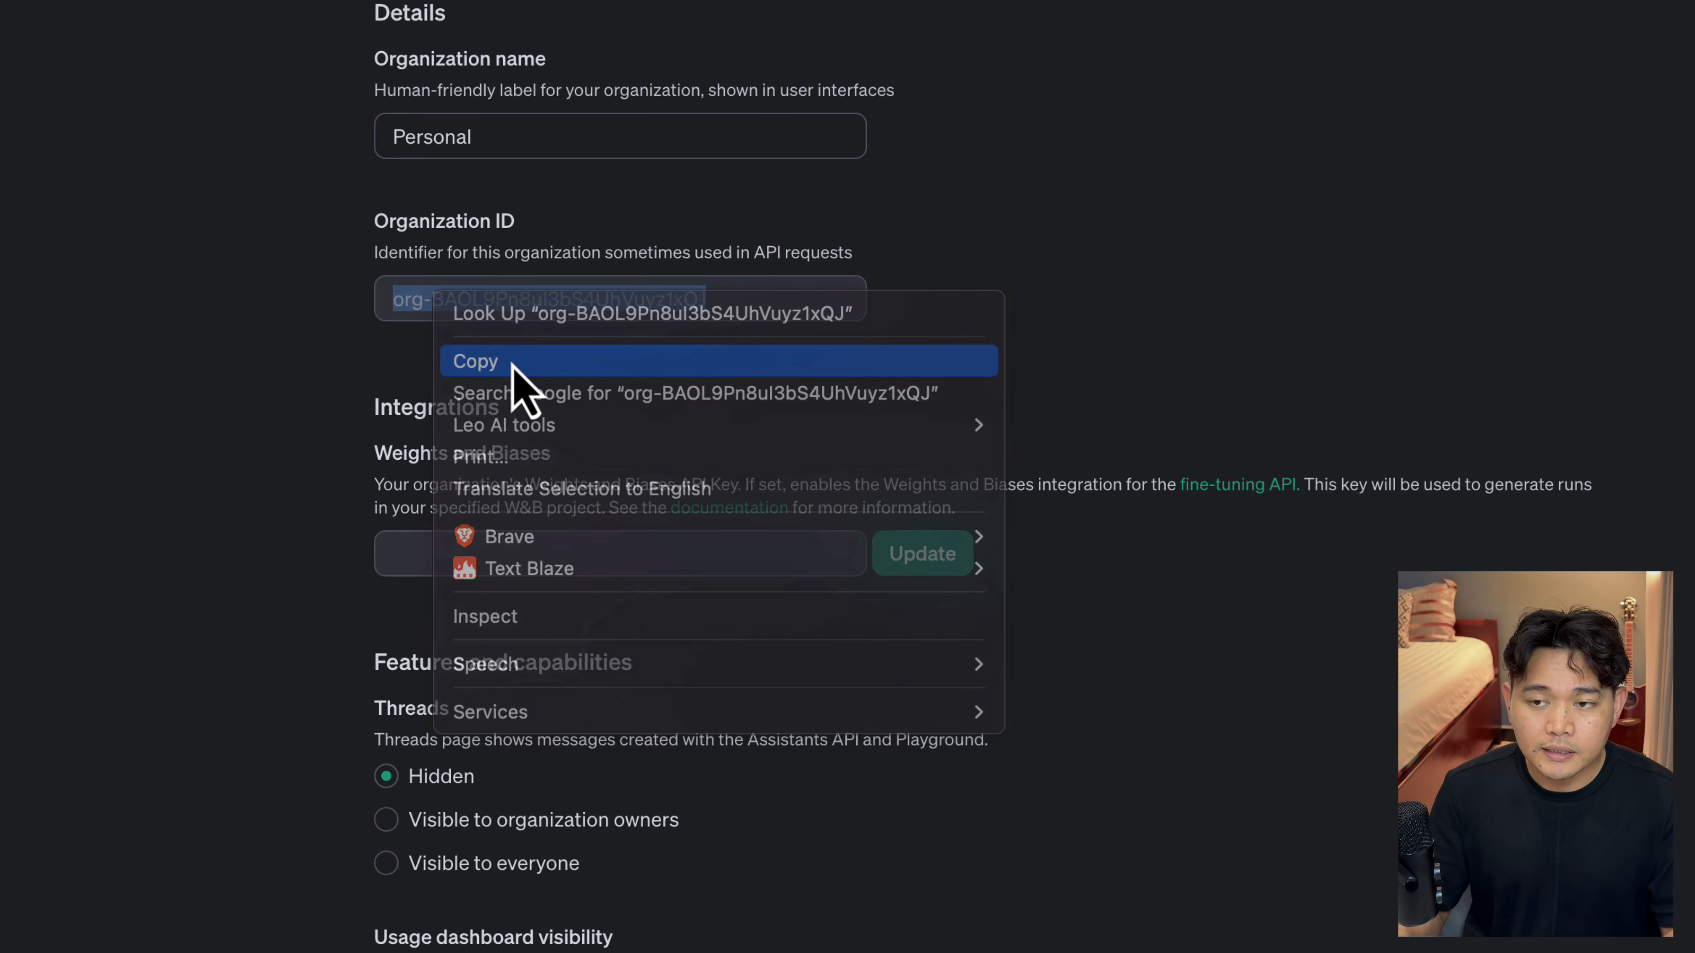
click(1011, 15)
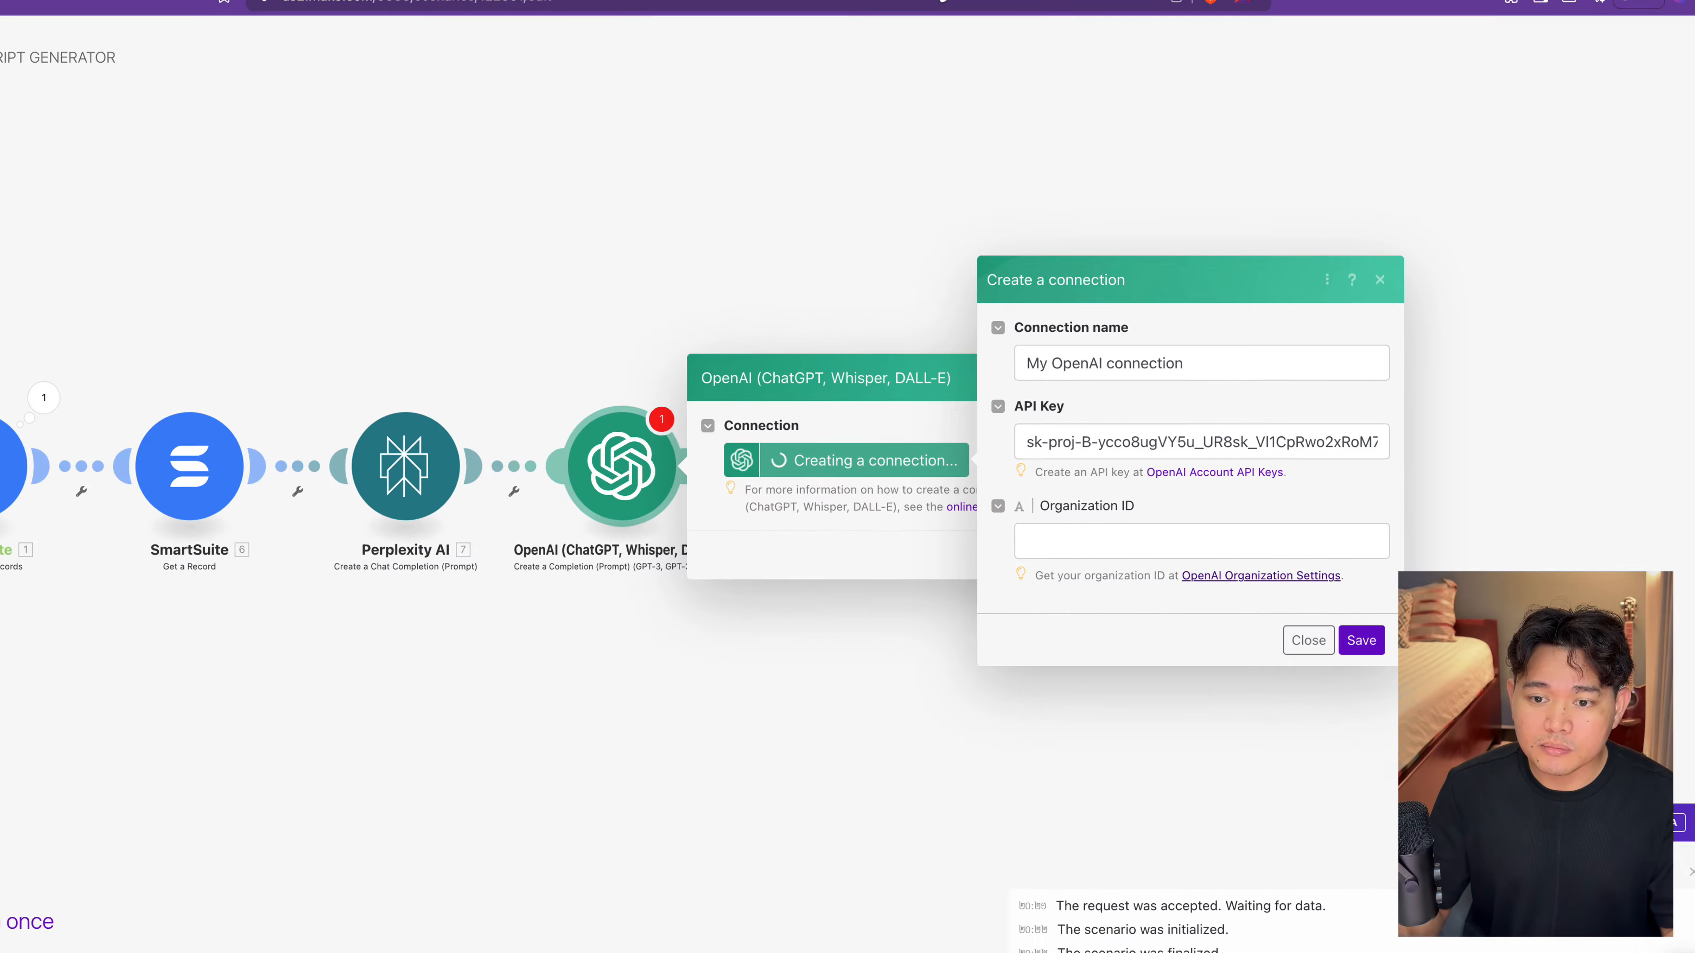
click(799, 638)
right_click(802, 636)
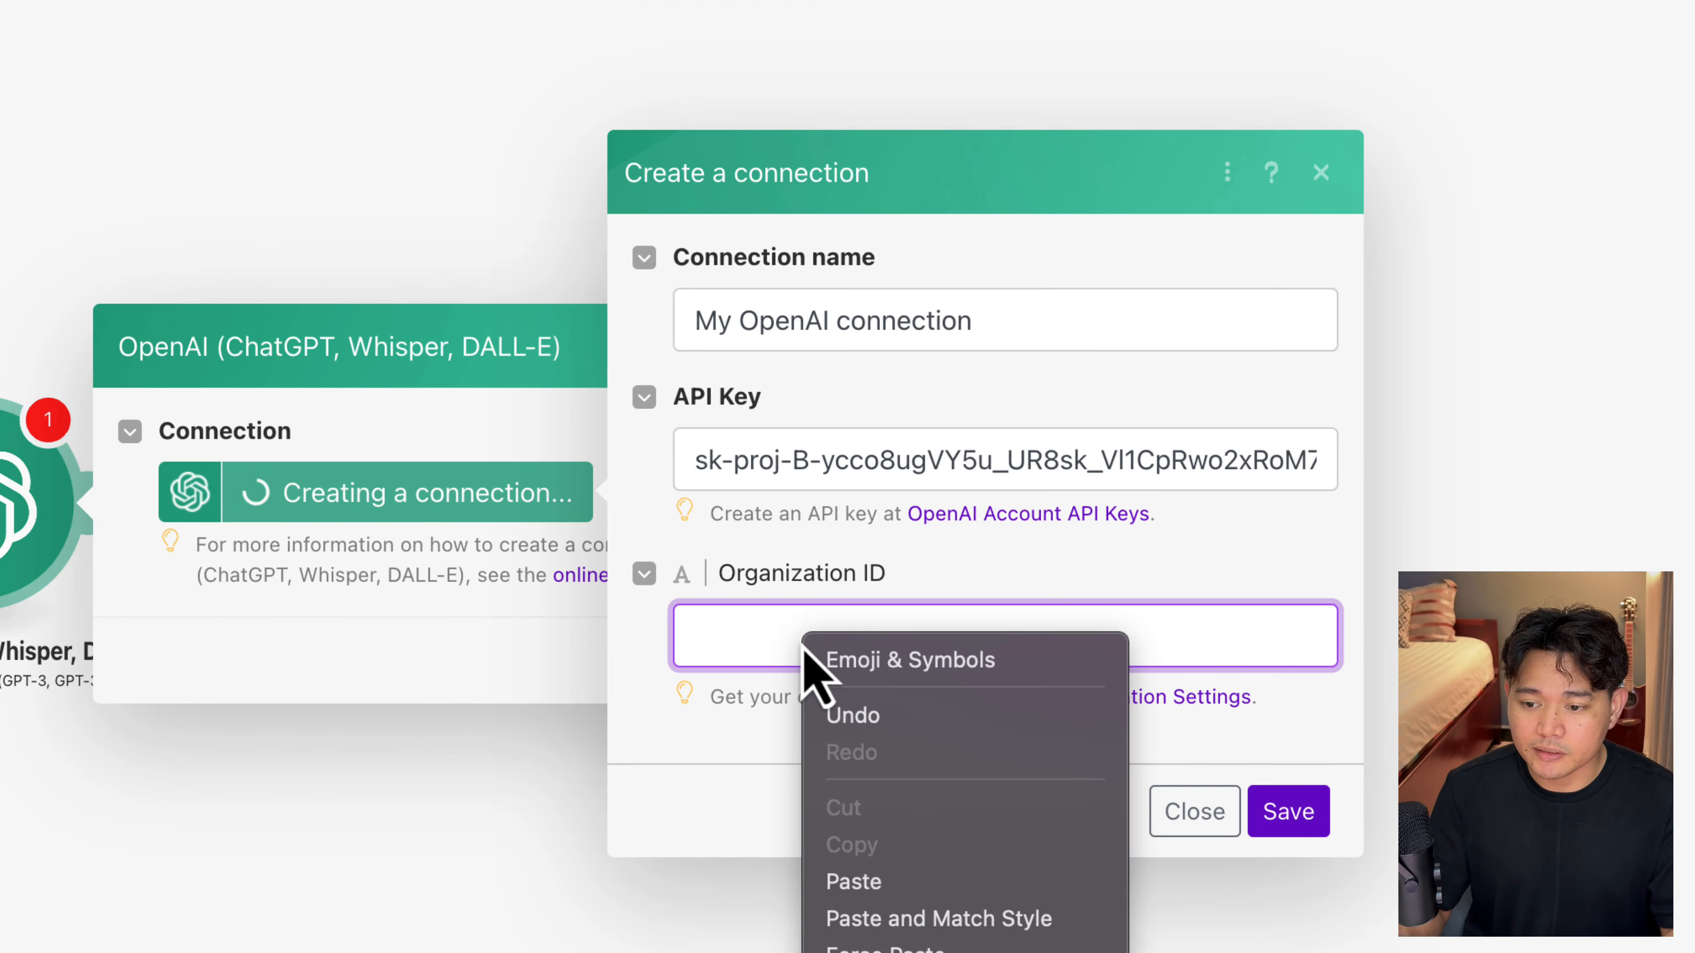
click(861, 883)
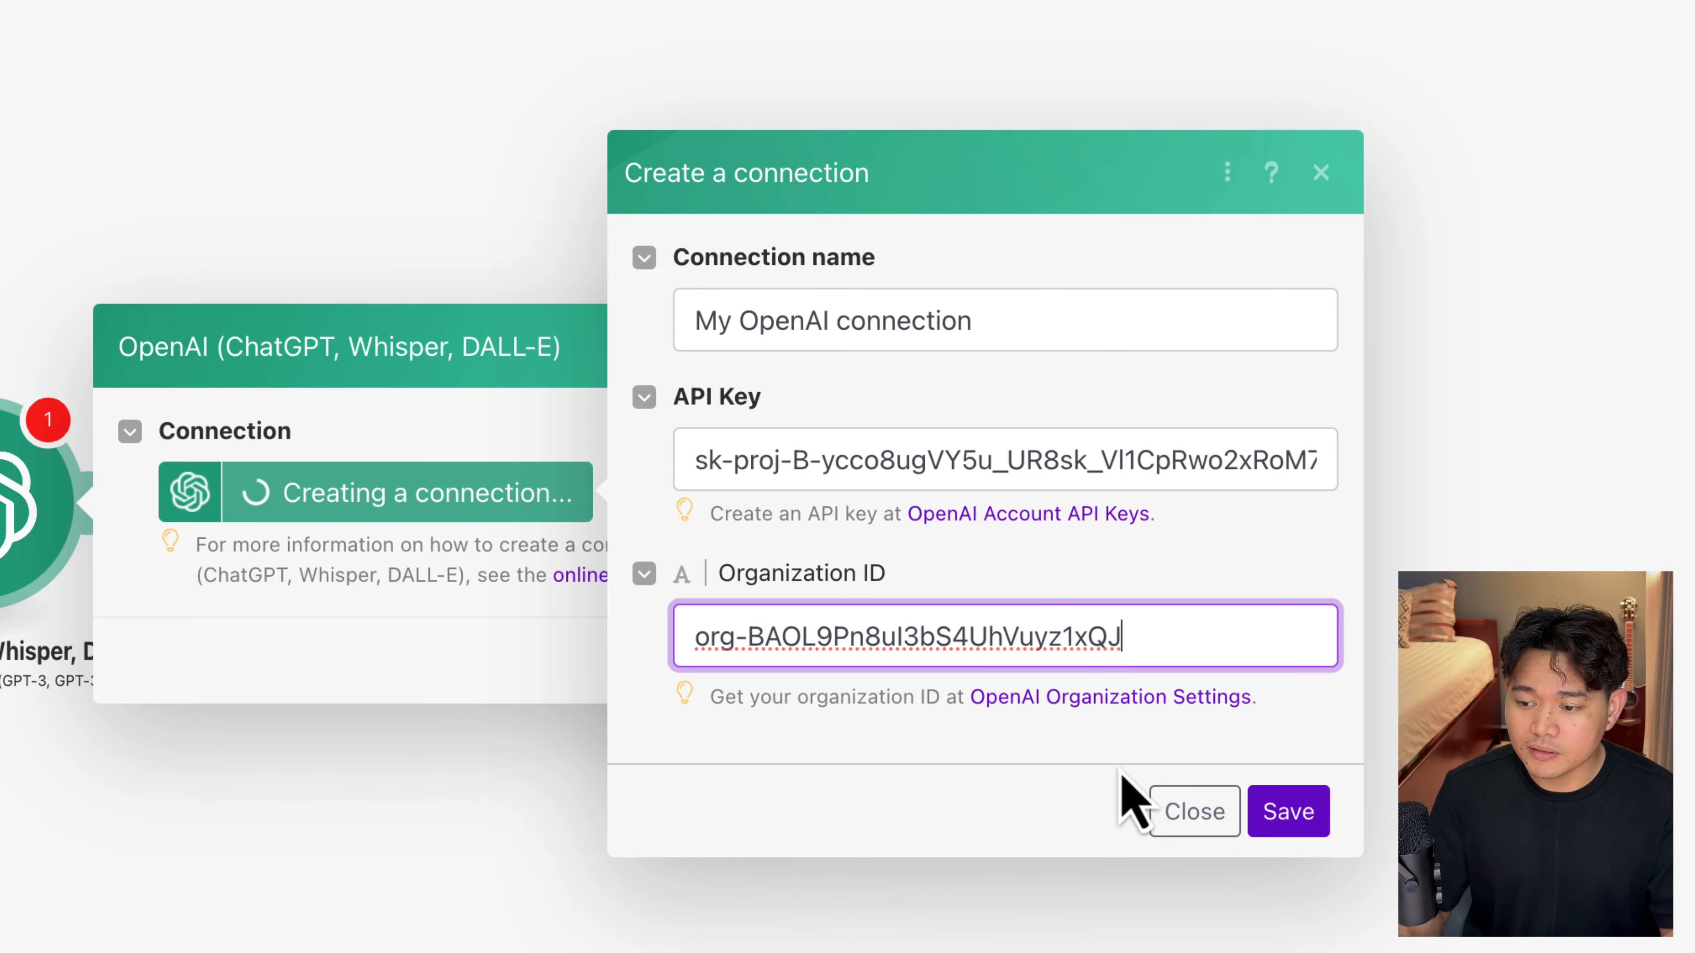
click(1288, 812)
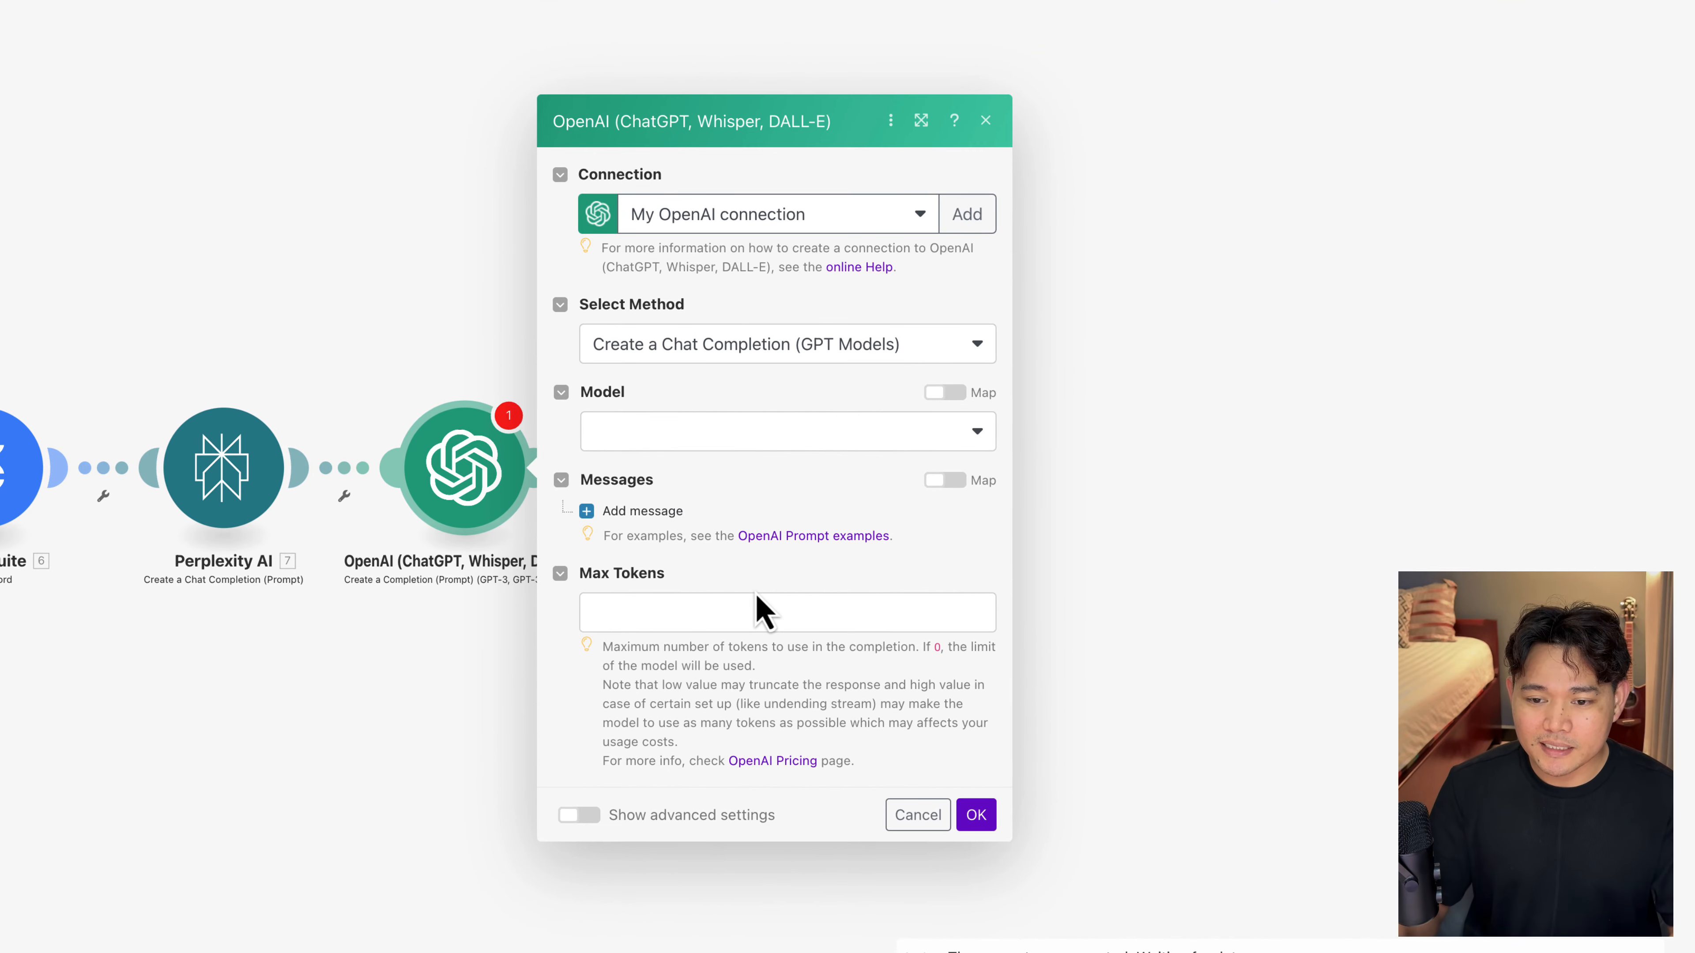
- Choose gpt-4o as the OpenAI model and add Message 1 with role User, ready for content
click(811, 457)
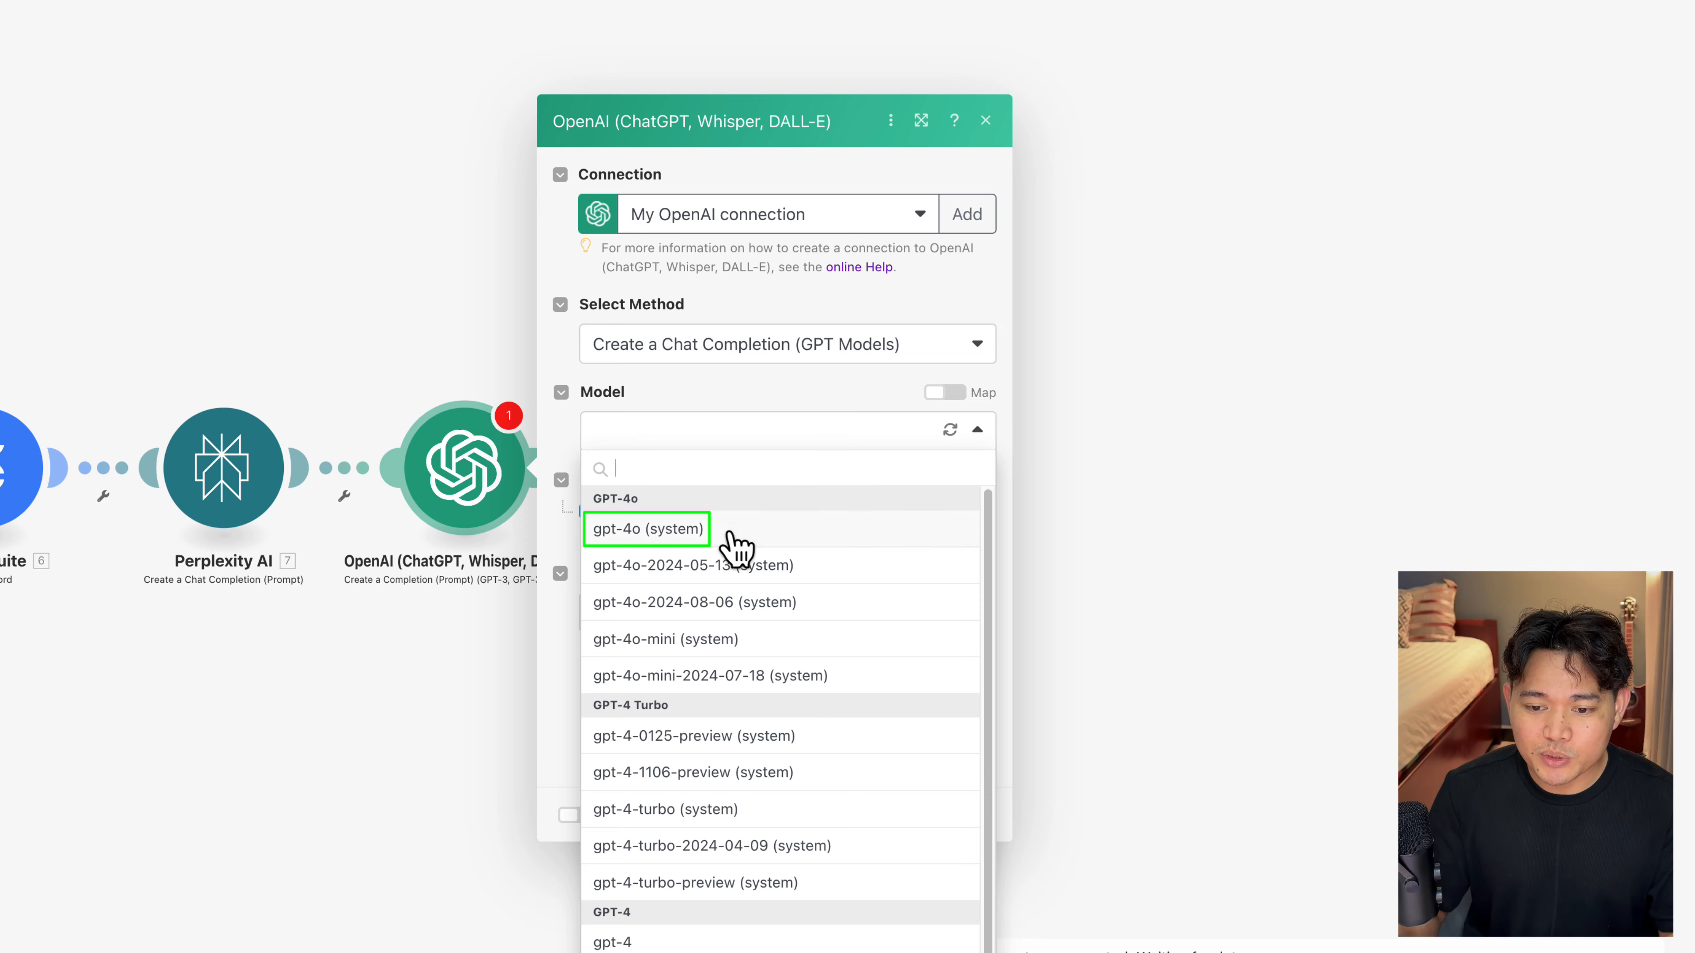
click(697, 545)
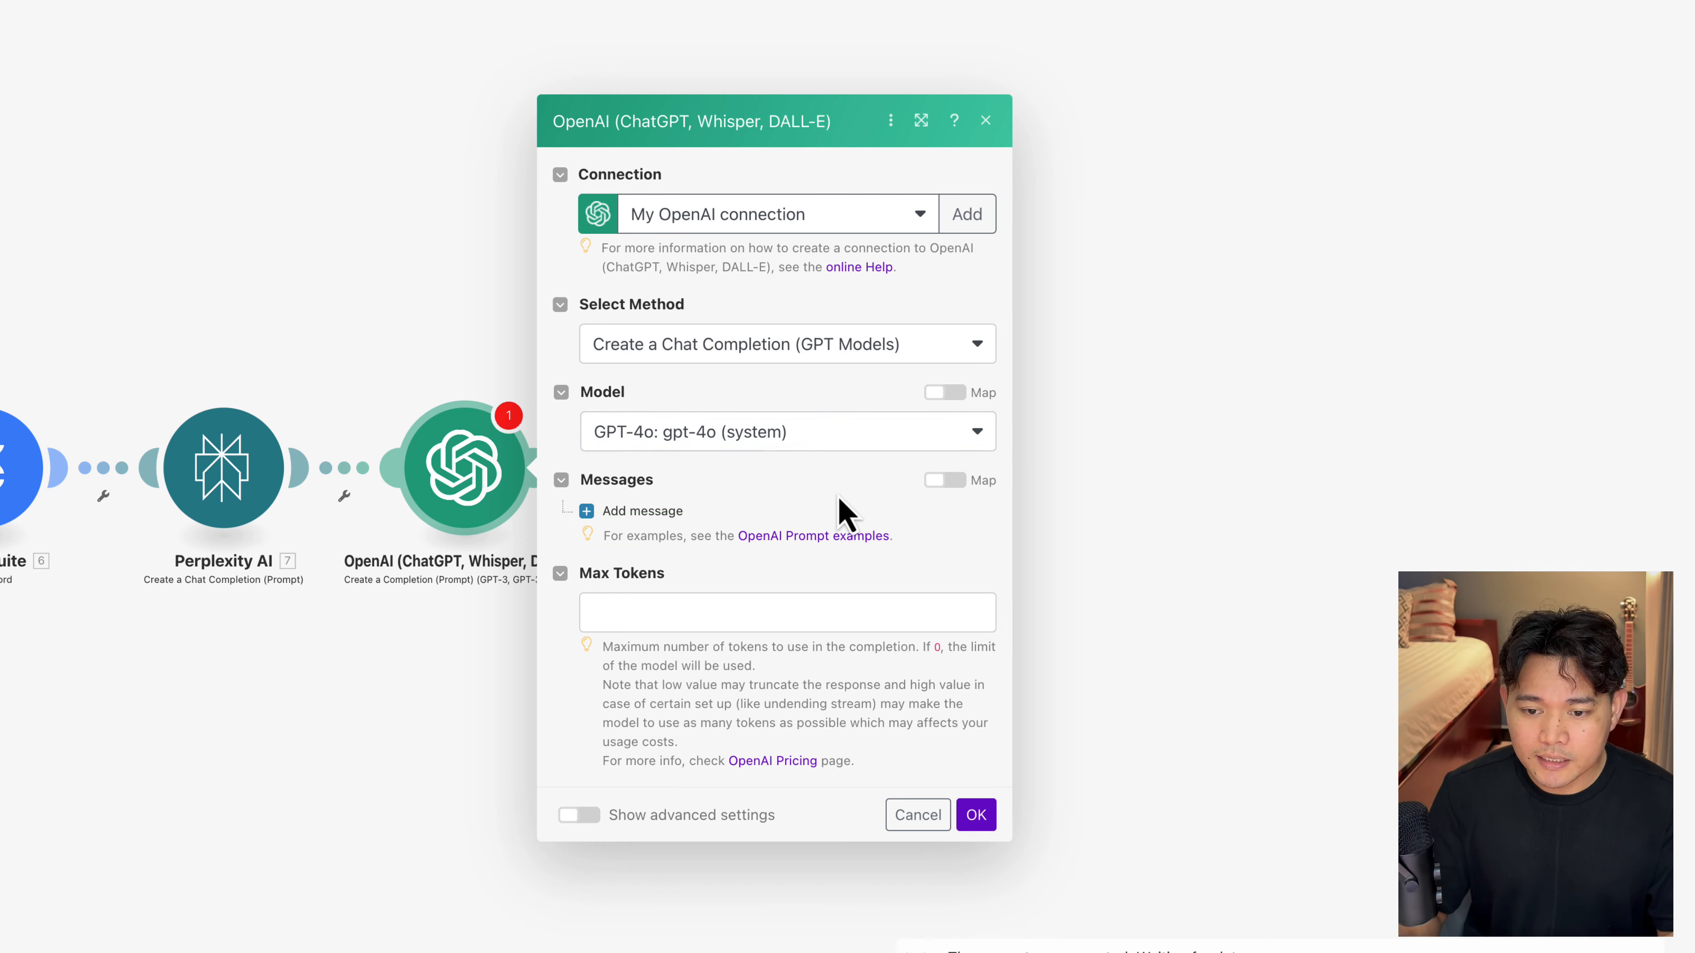
click(641, 514)
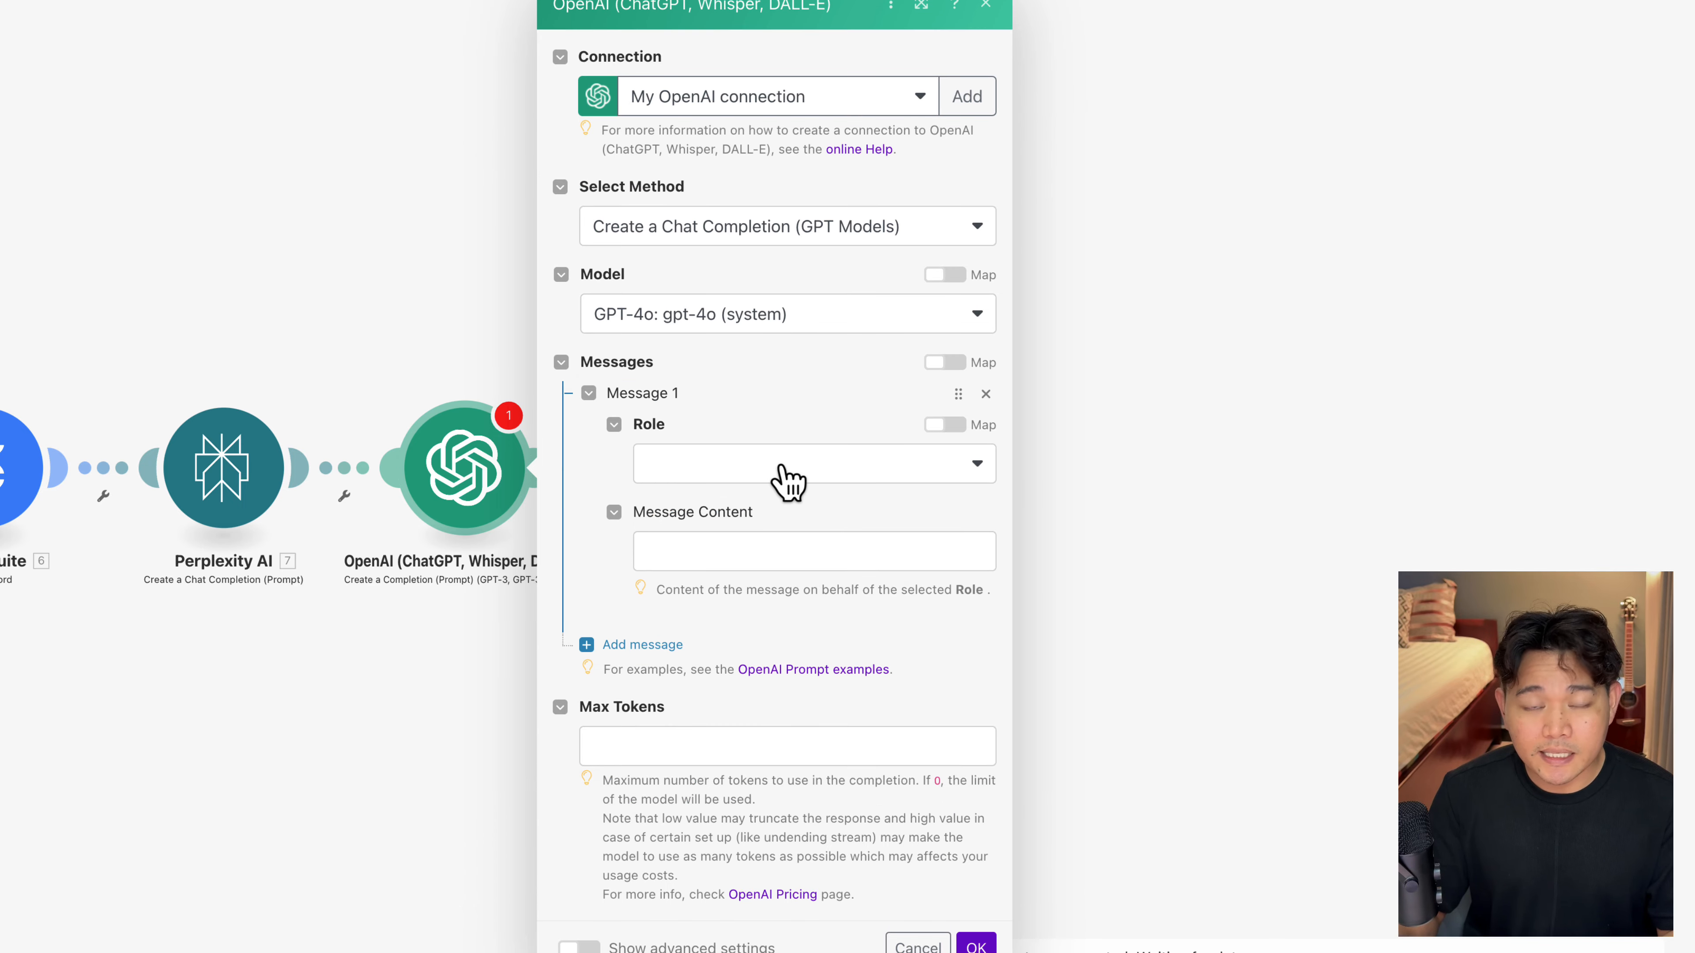
click(787, 480)
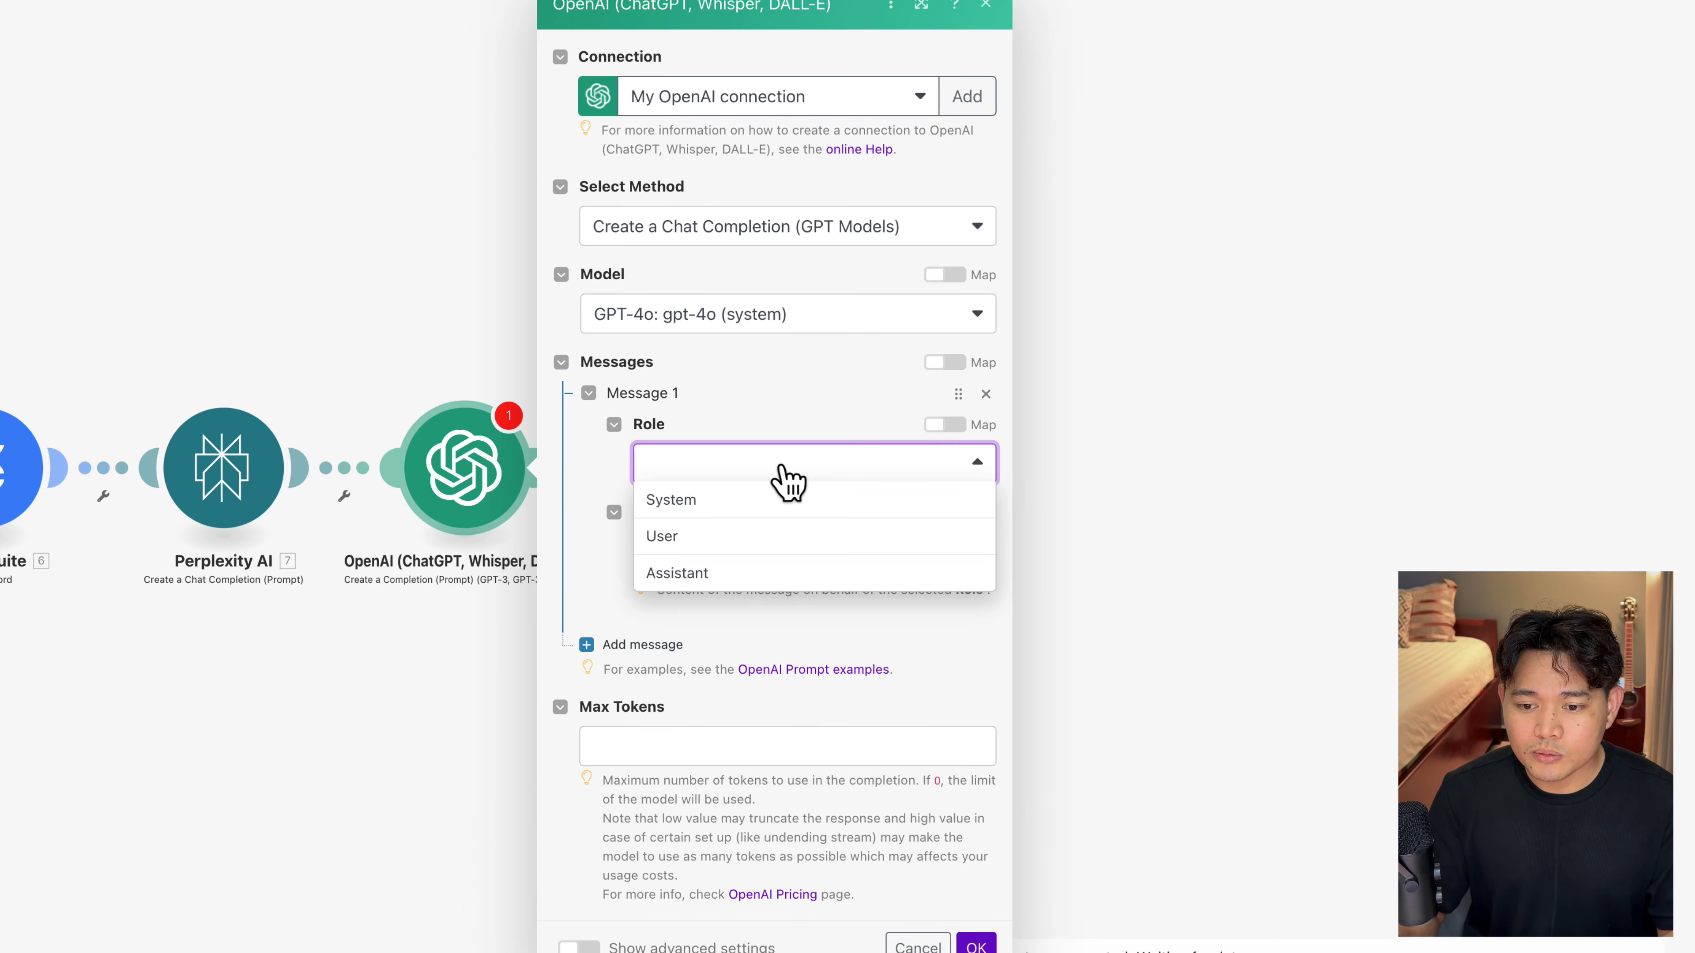
click(767, 540)
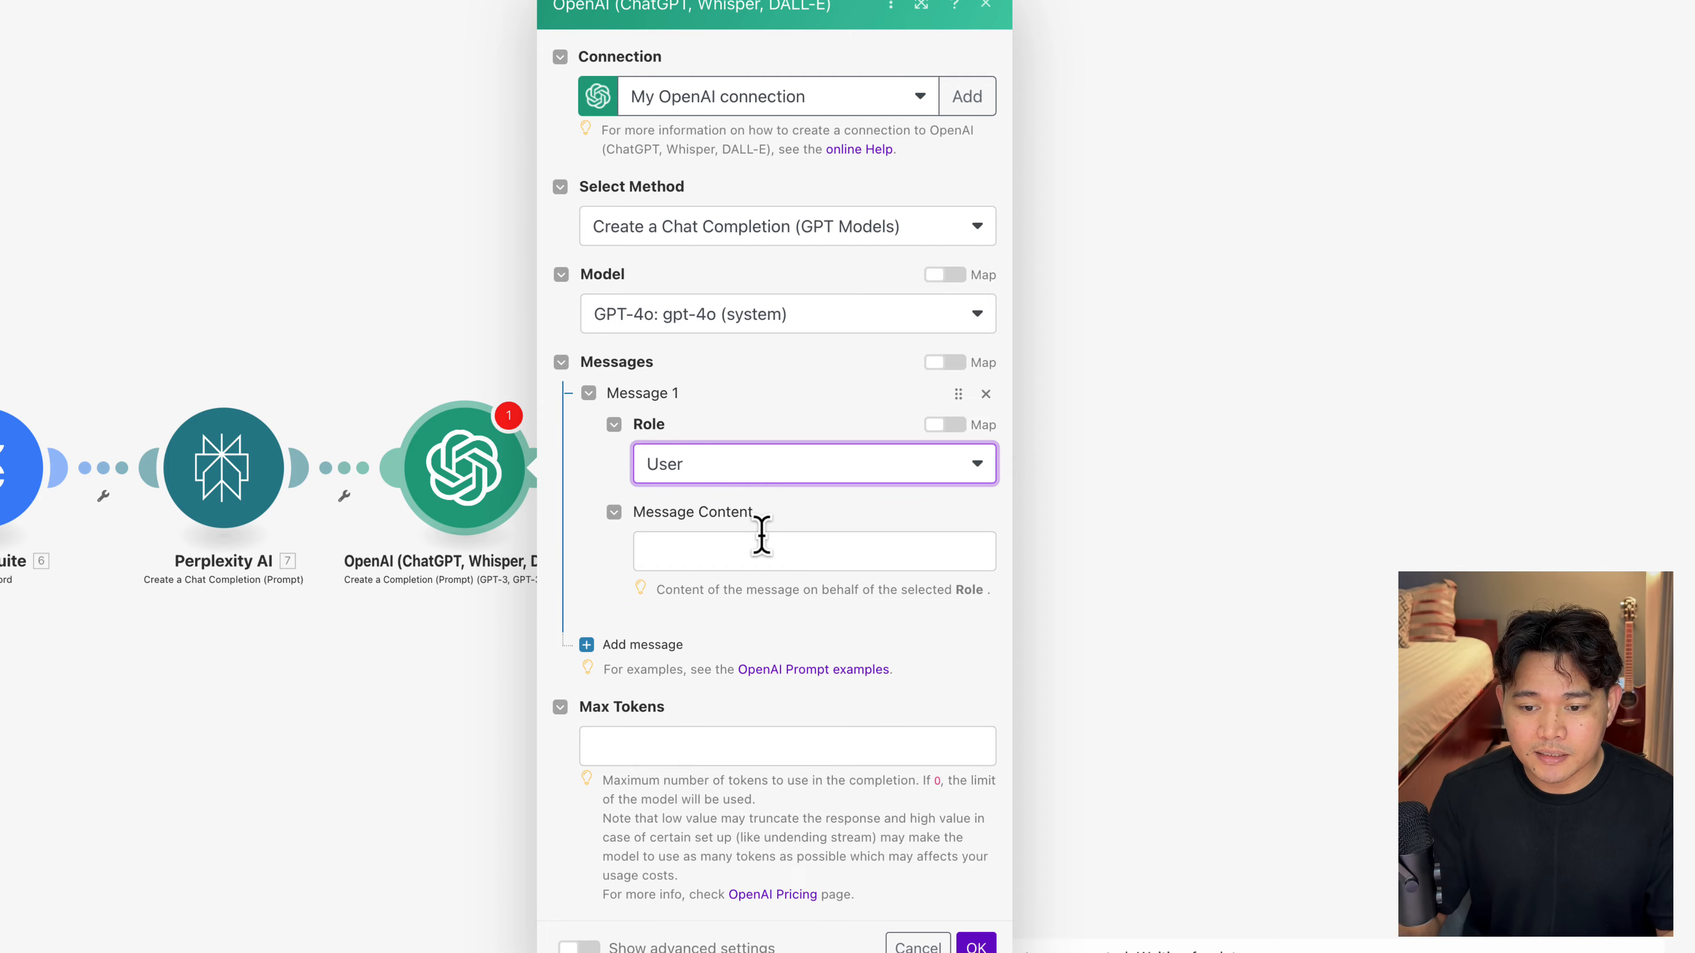
click(750, 554)
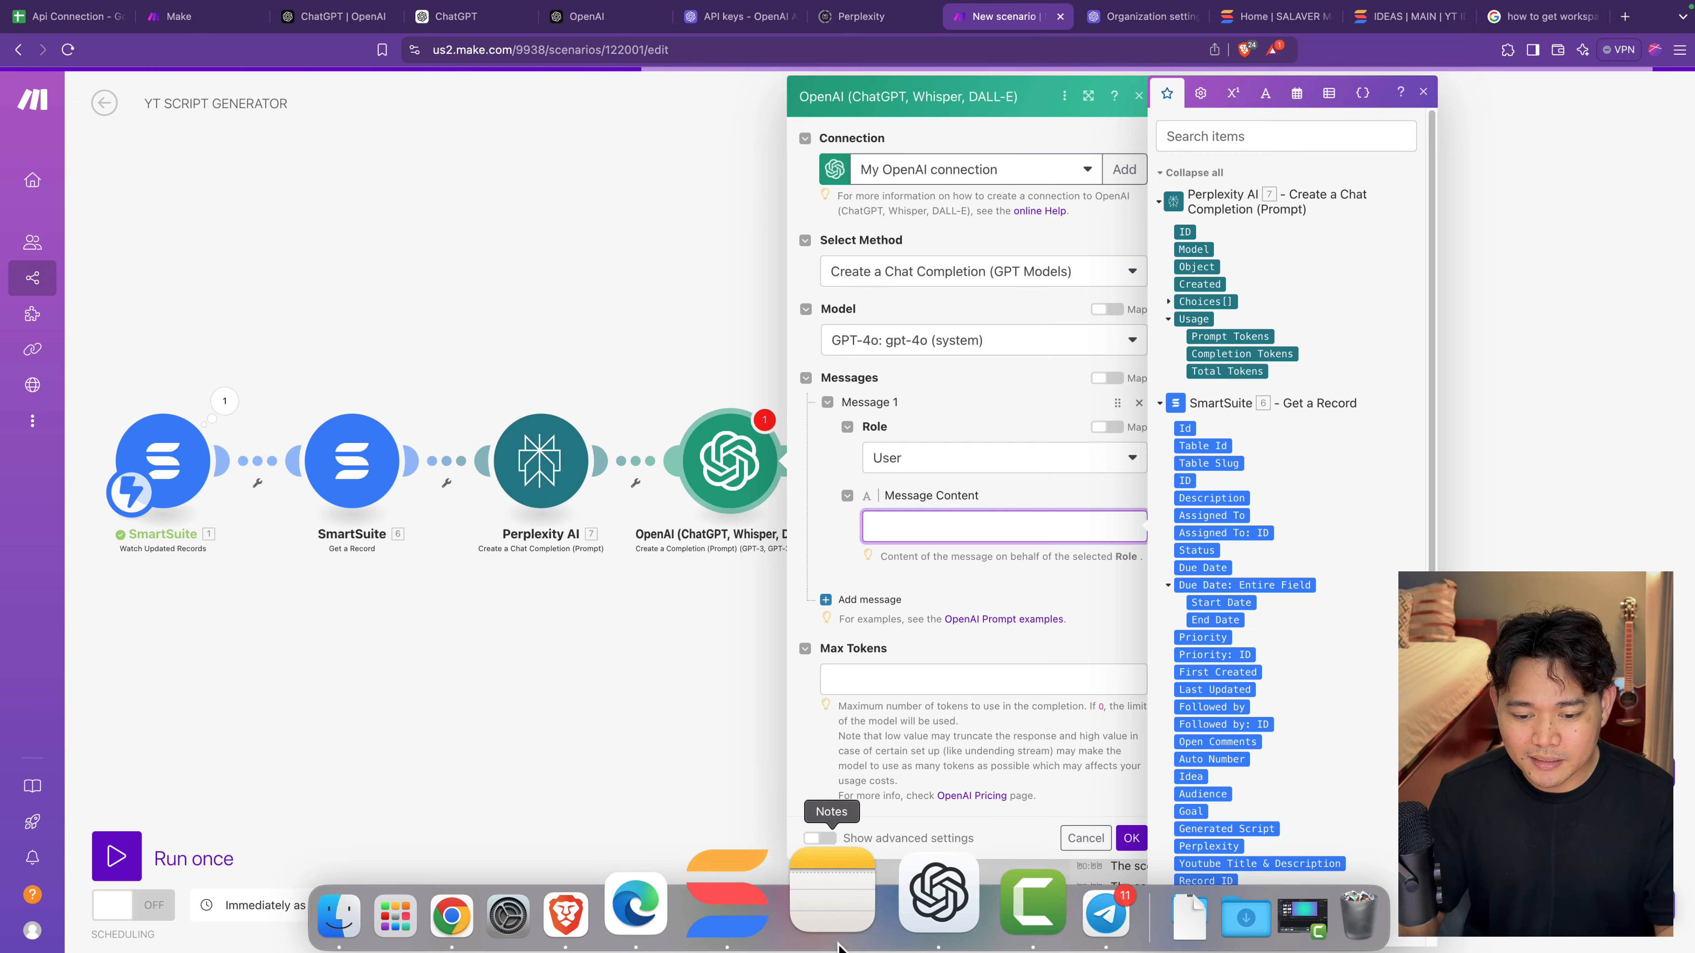
- Copy the Generate YouTube Script prompt from page 6 of the PDF guide, then return to Make
click(688, 901)
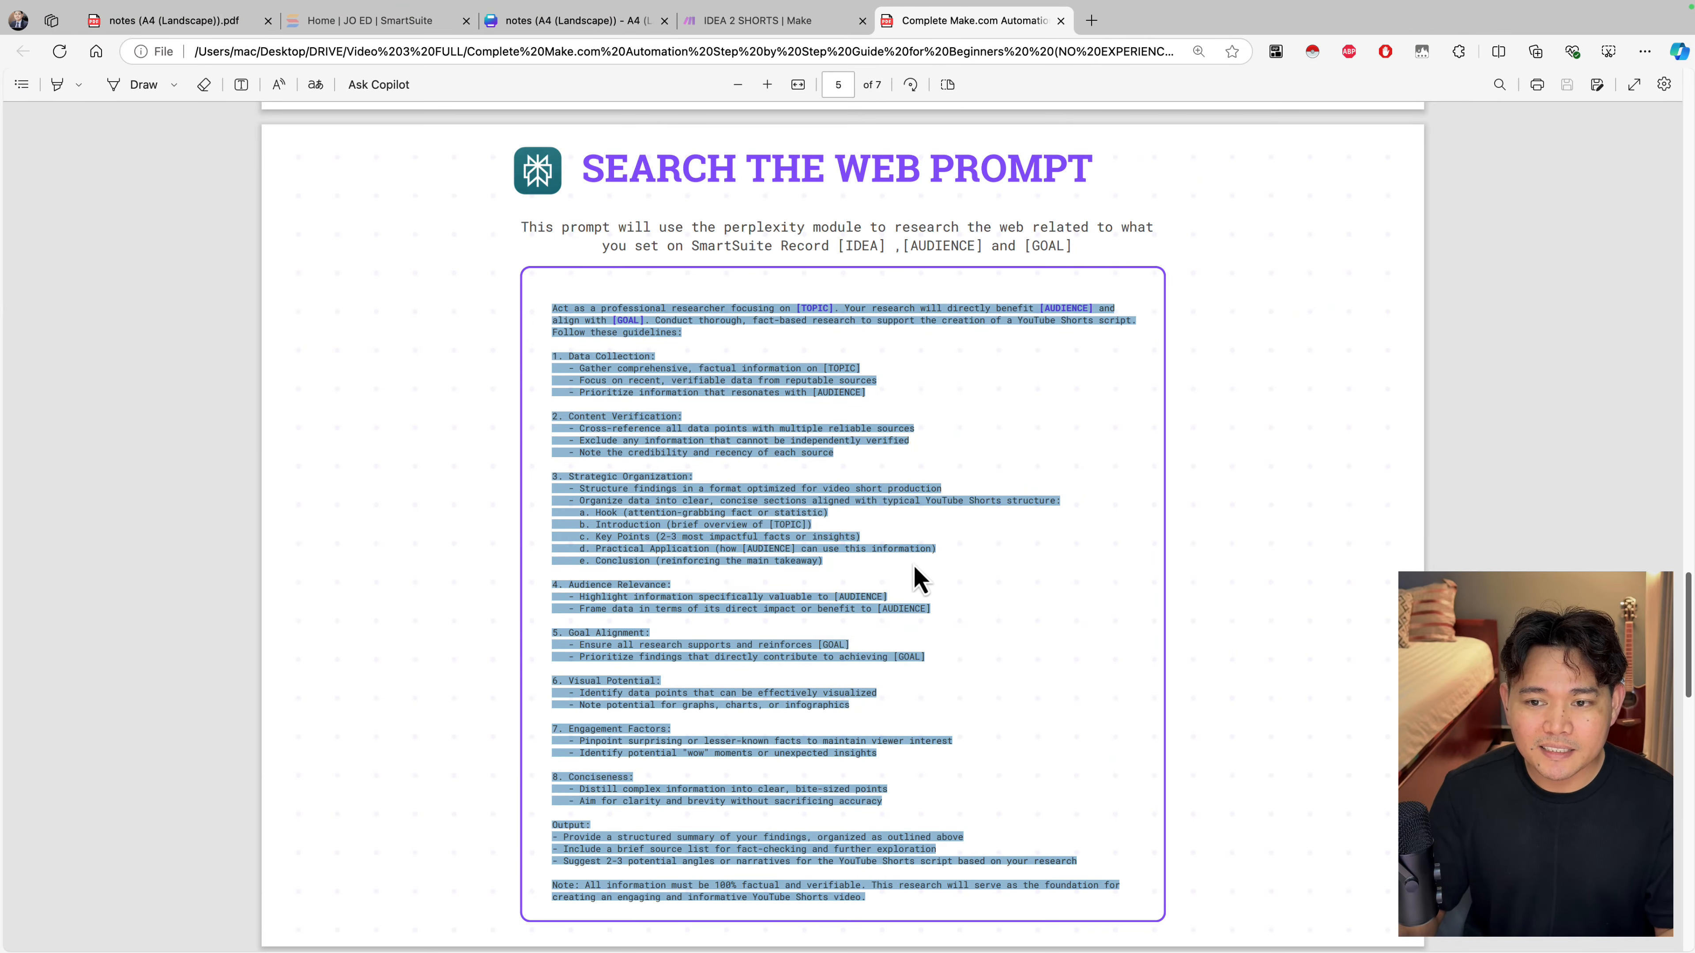
scroll(924, 579, down, 10)
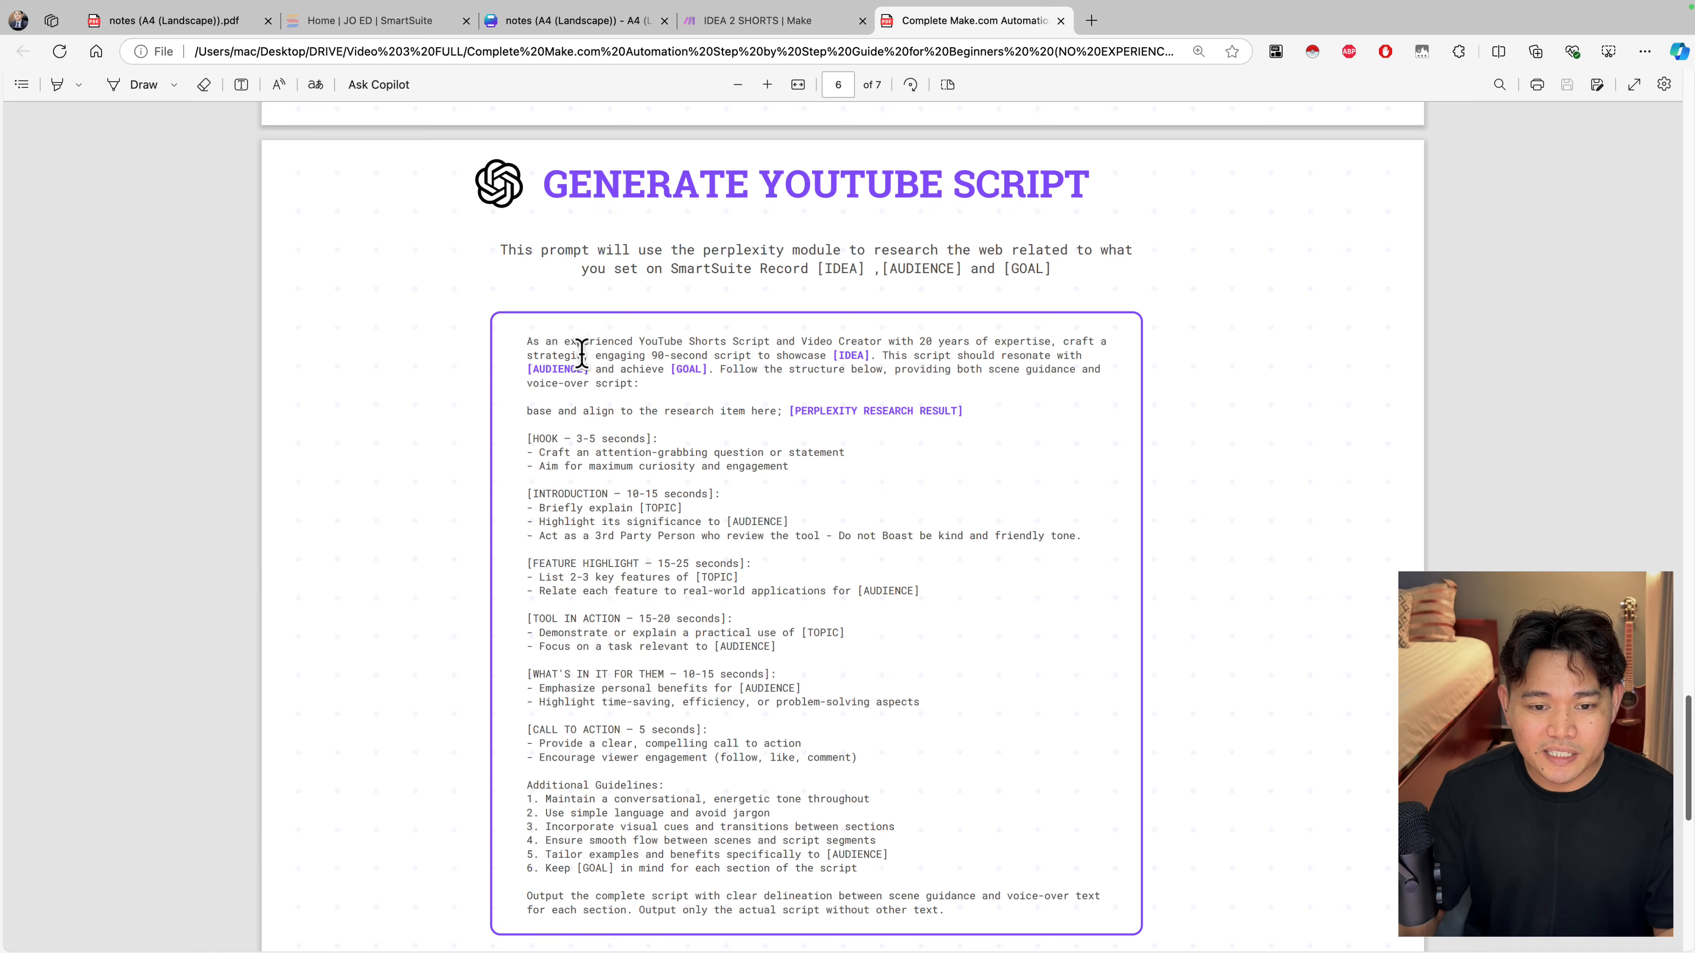
scroll(992, 457, down, 1)
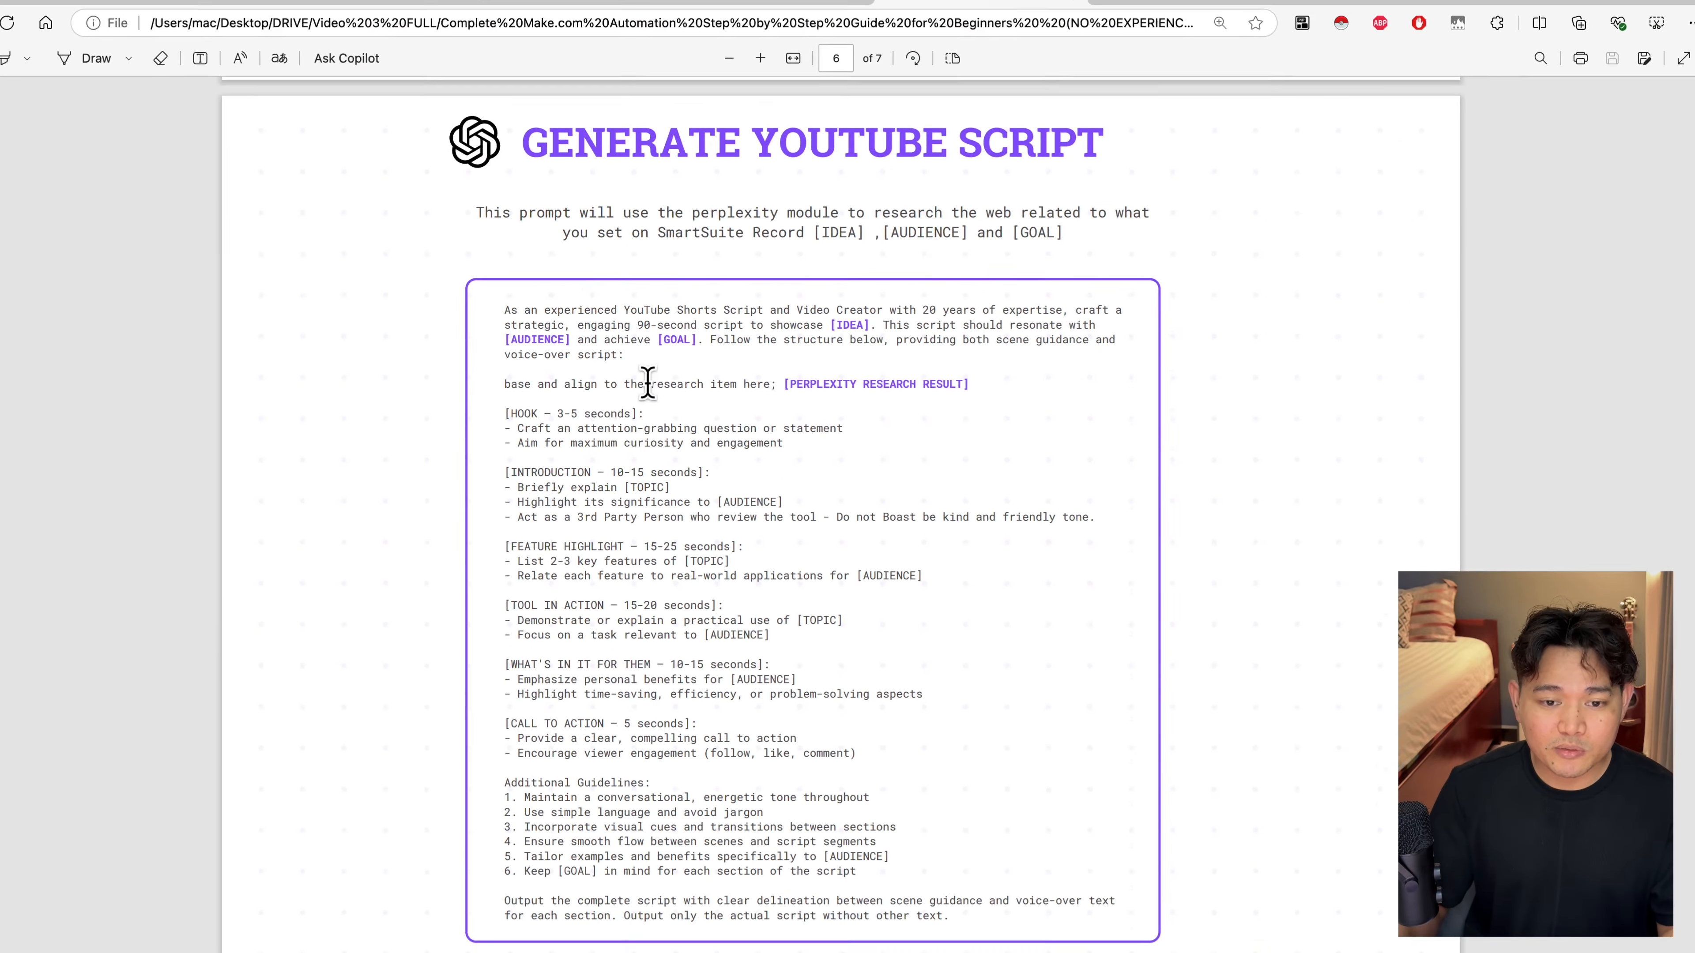
drag(541, 327, 965, 887)
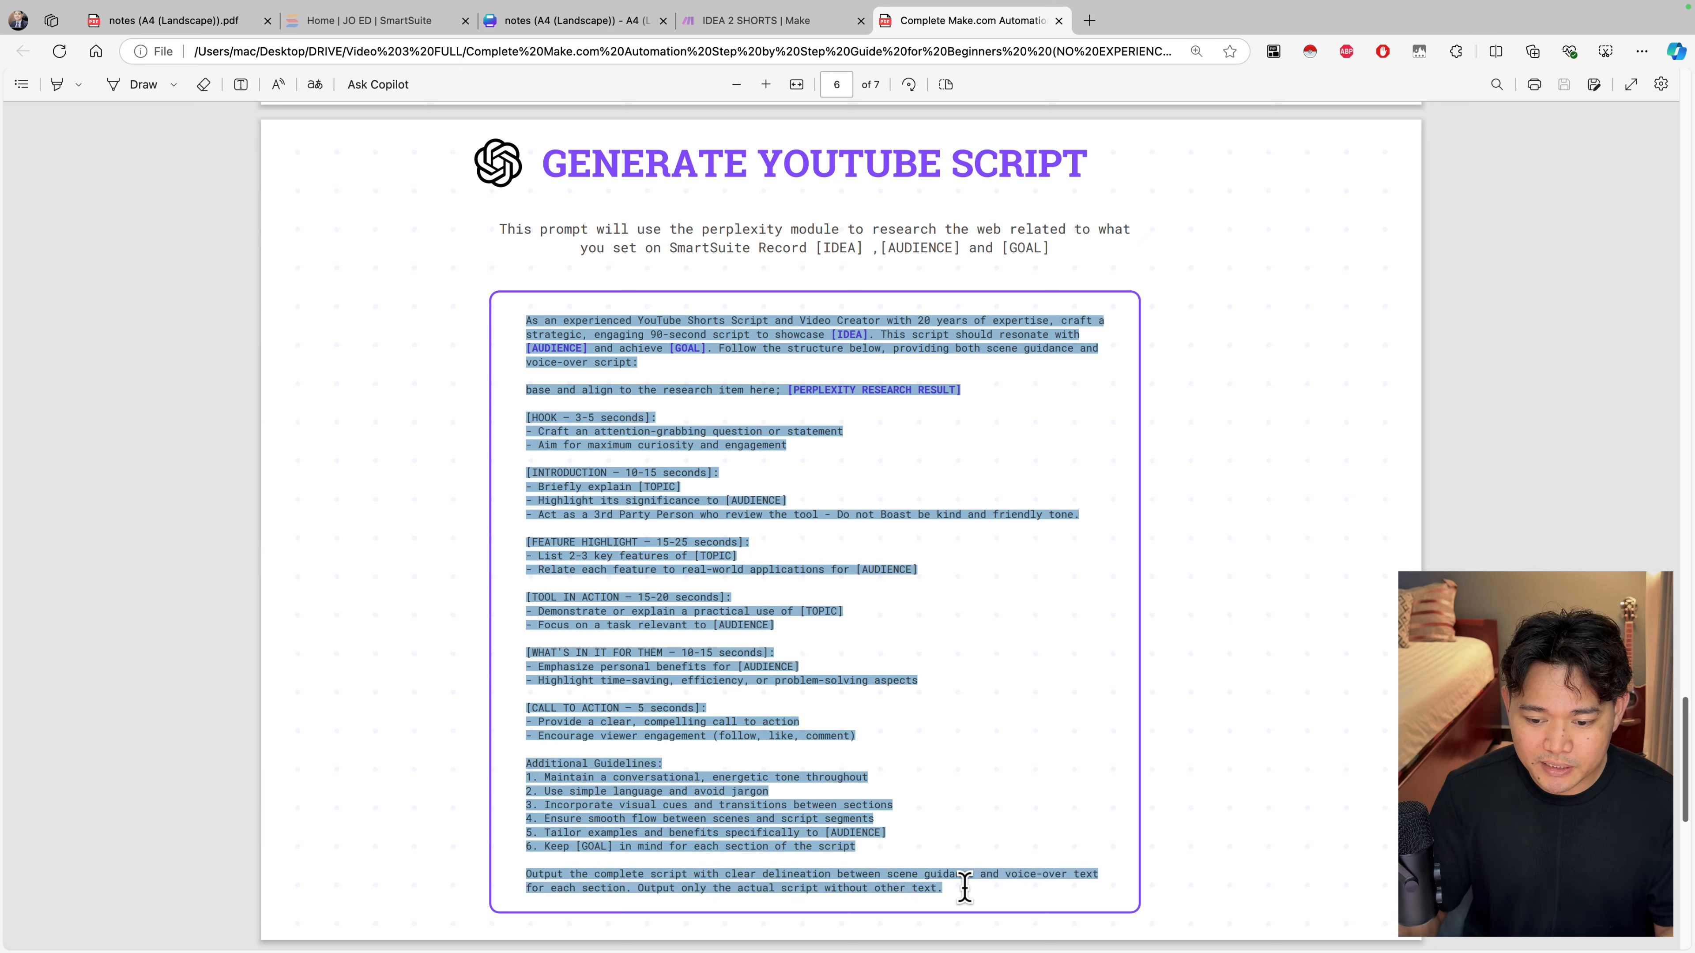
right_click(654, 661)
click(696, 290)
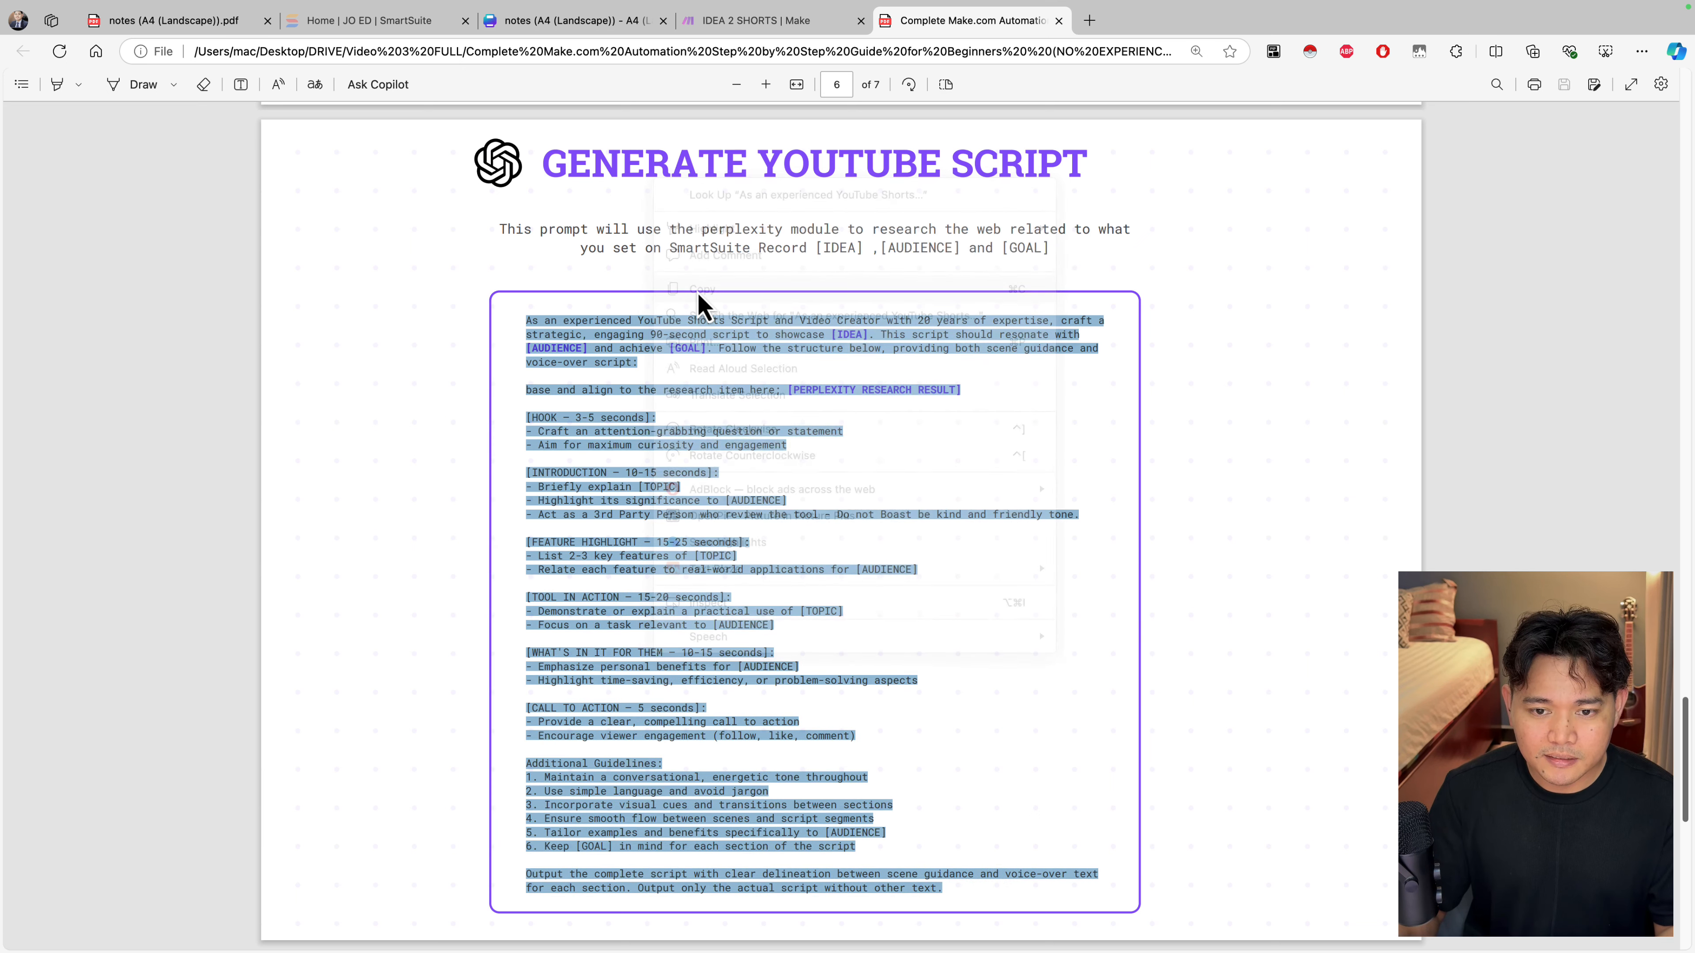
mouse_move(666, 944)
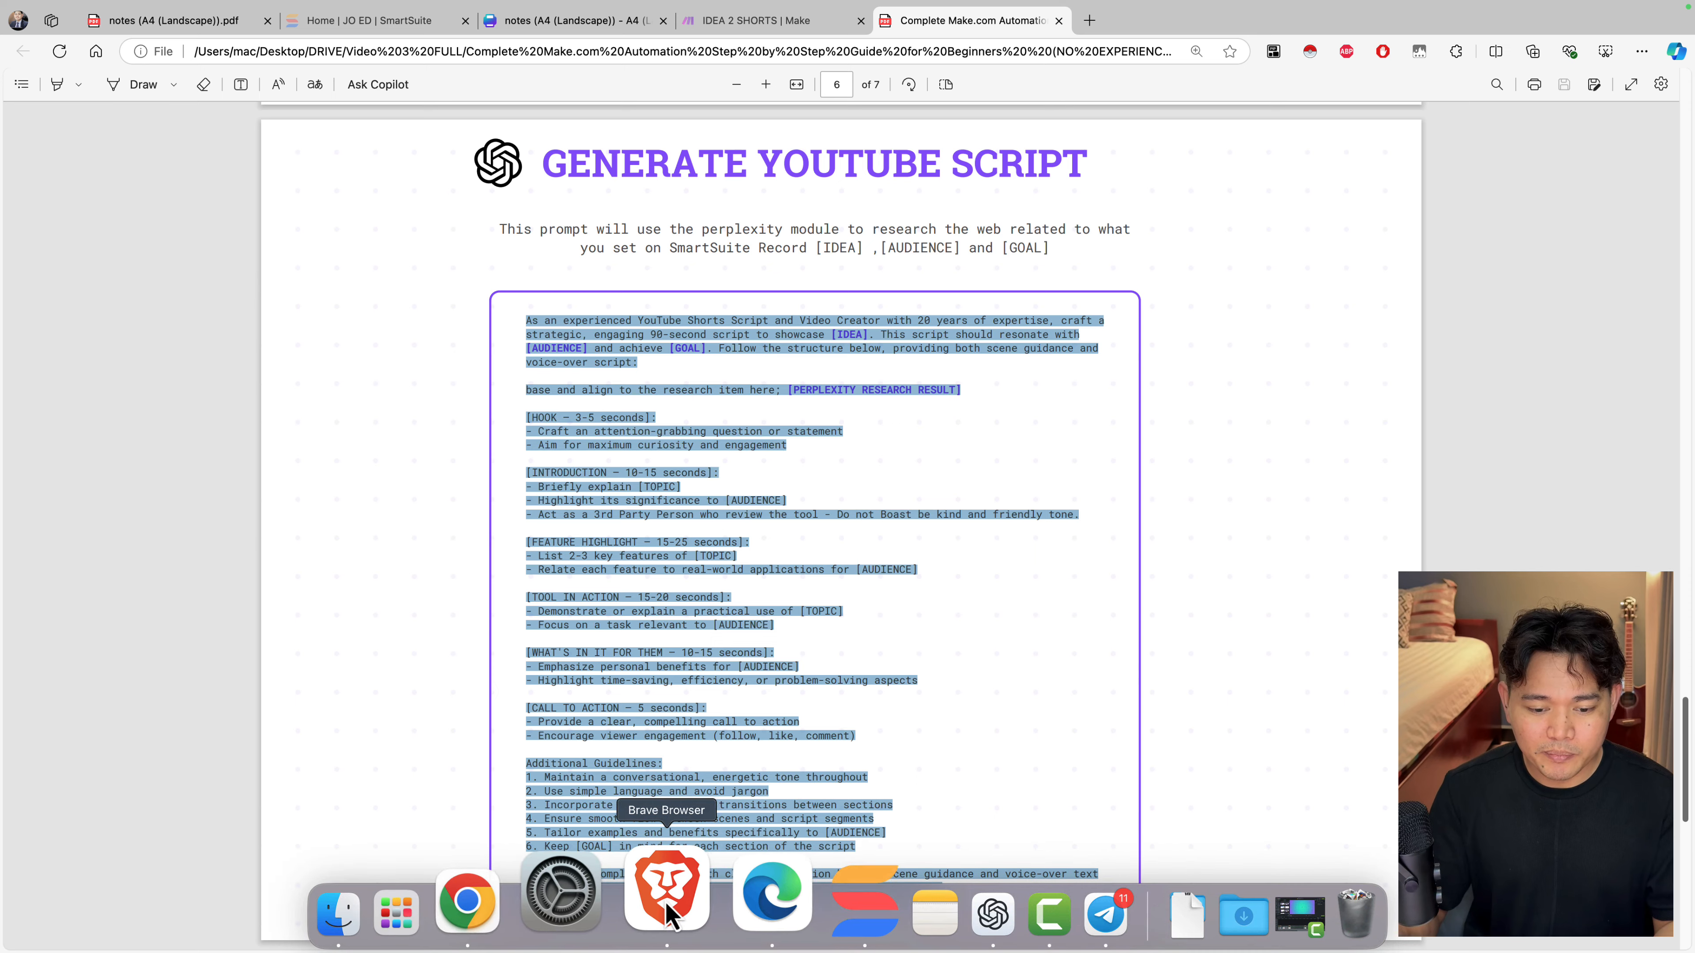
click(632, 894)
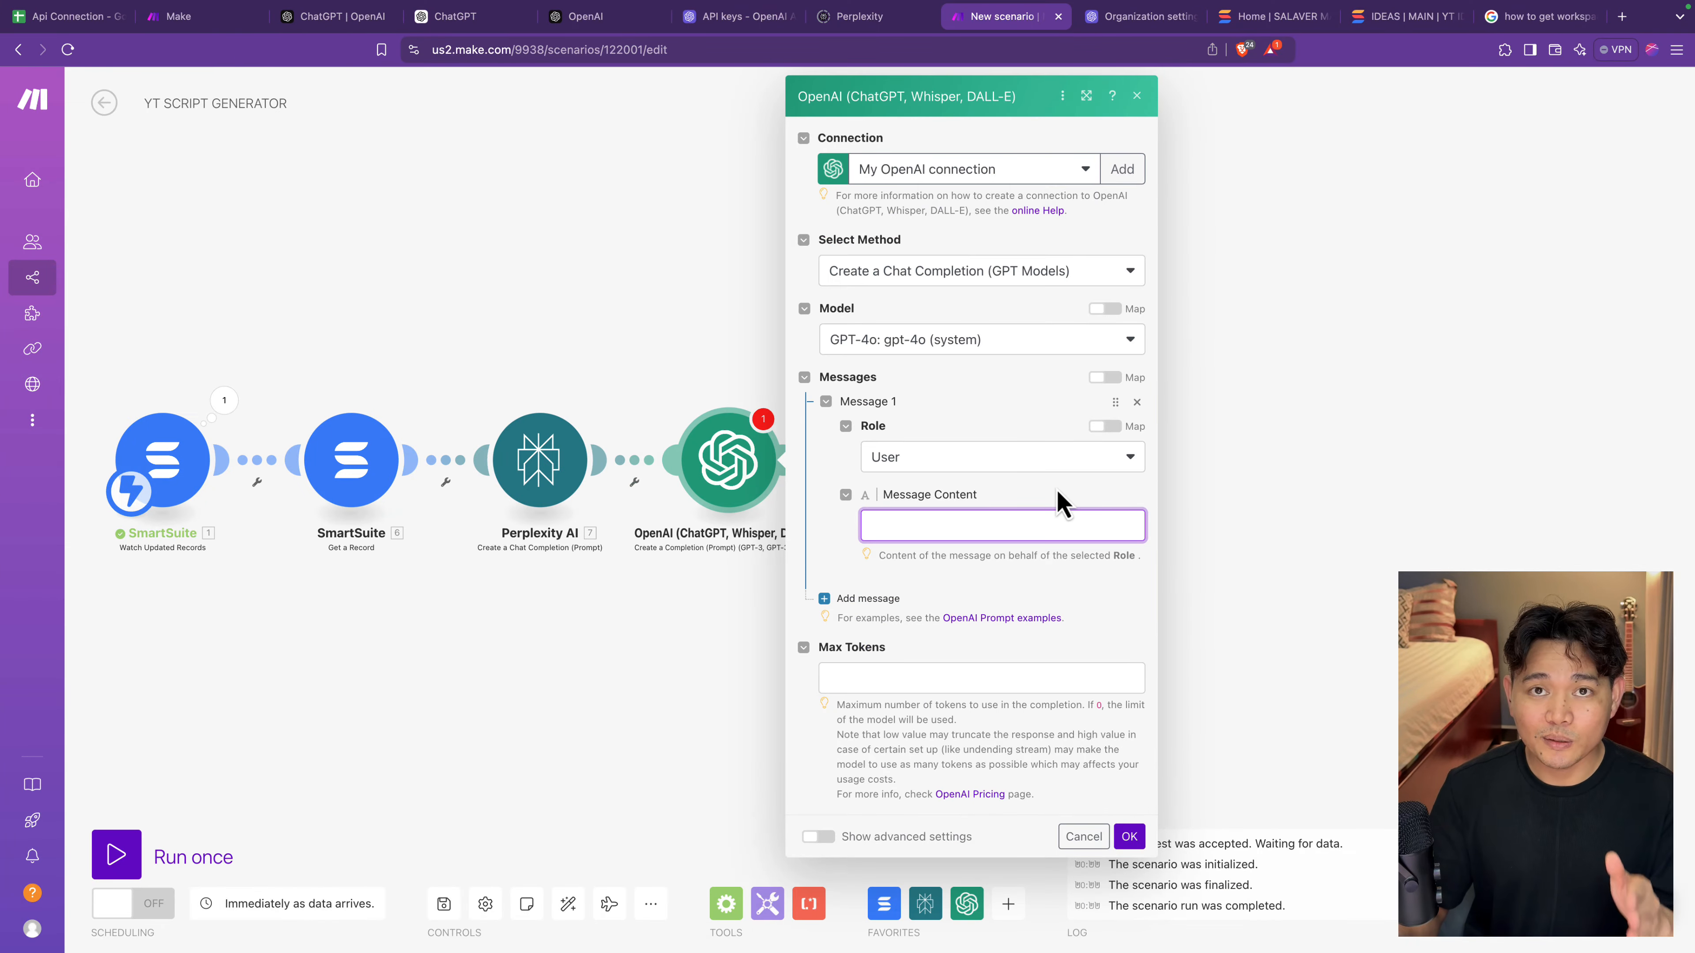
- Paste the script prompt into Message Content and replace the IDEA placeholder with SmartSuite's Idea field
right_click(995, 528)
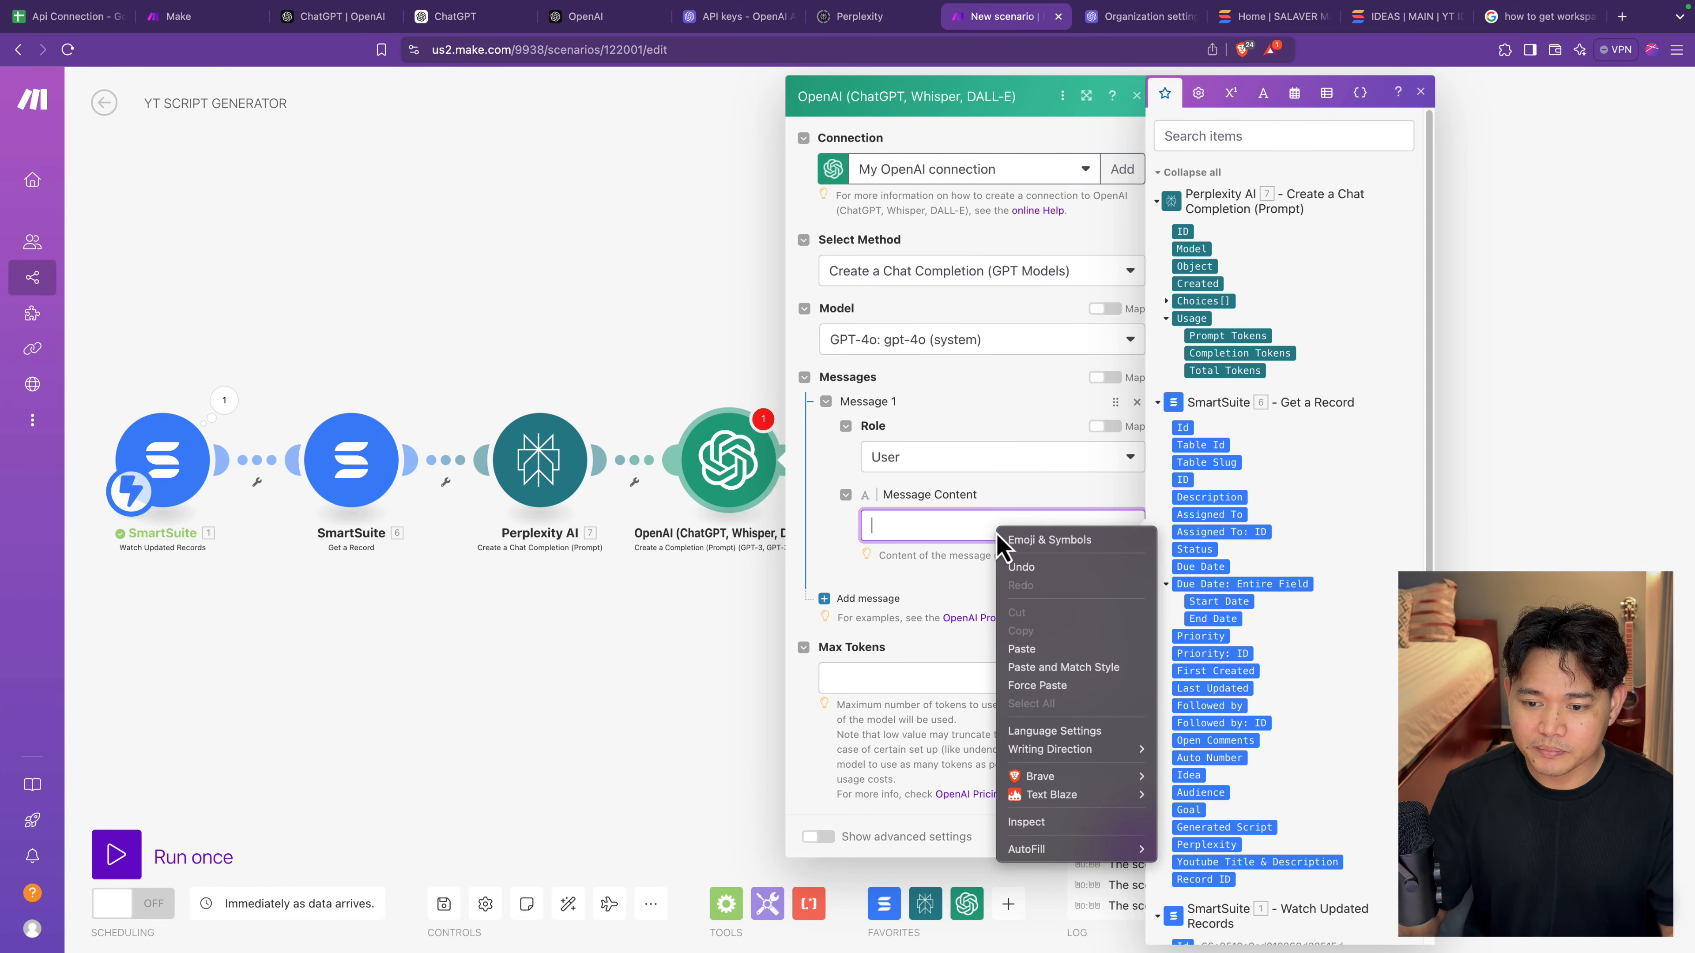
click(1022, 649)
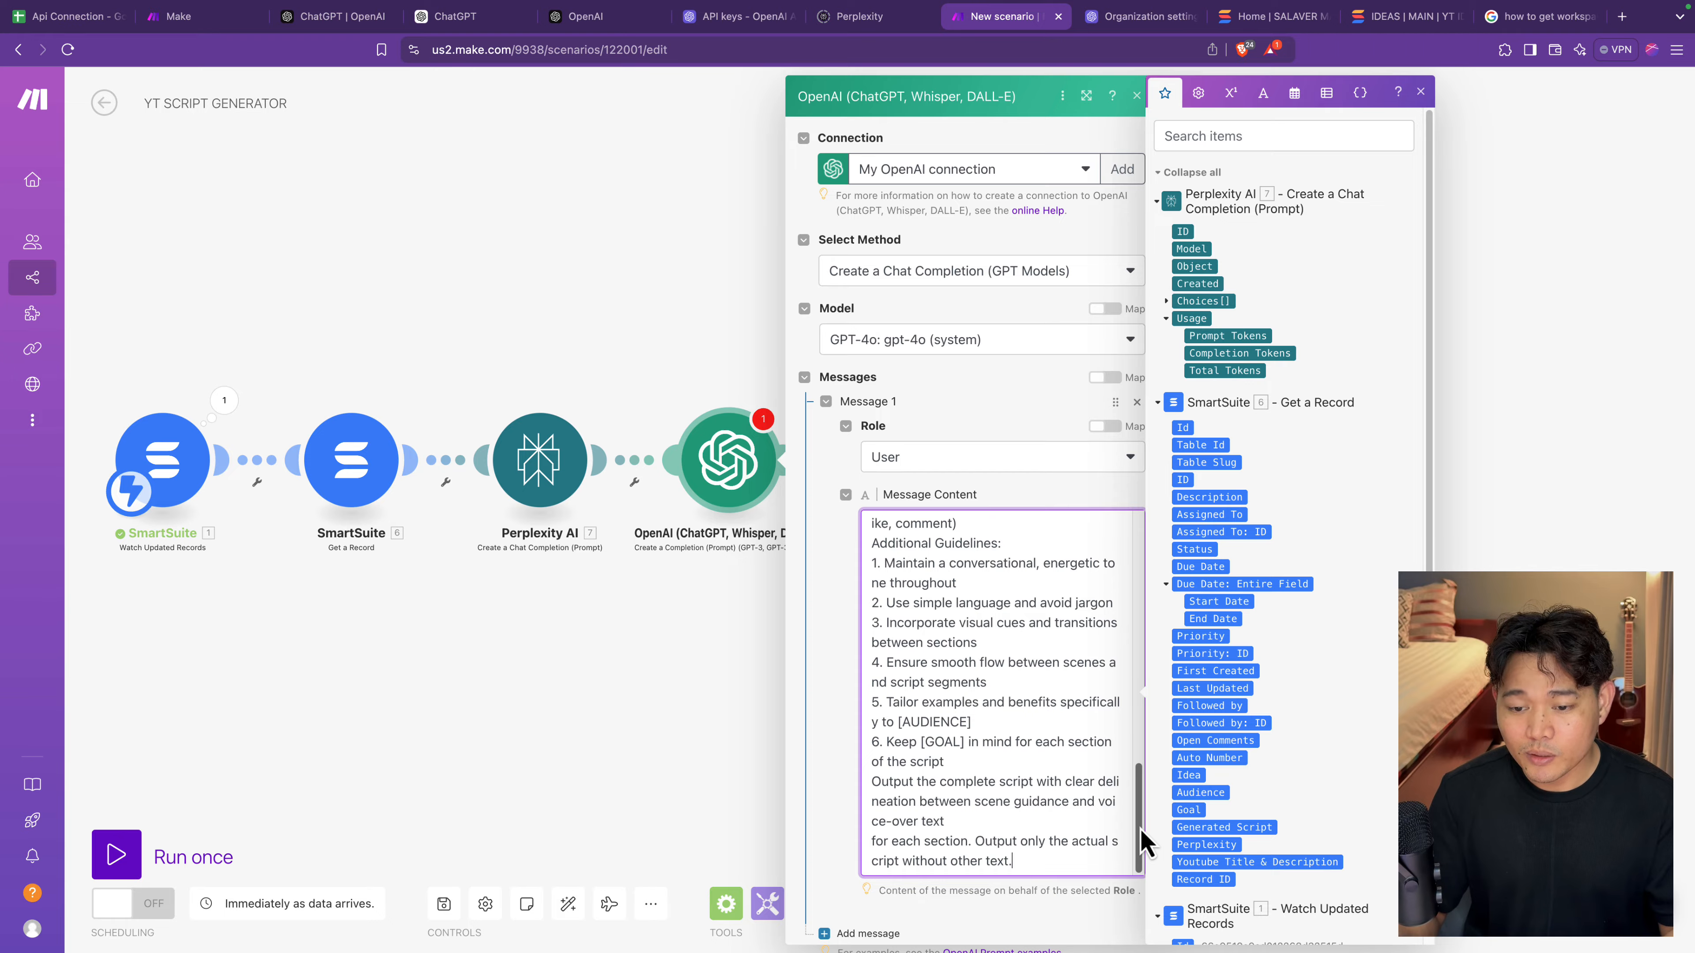
drag(1140, 828, 1140, 556)
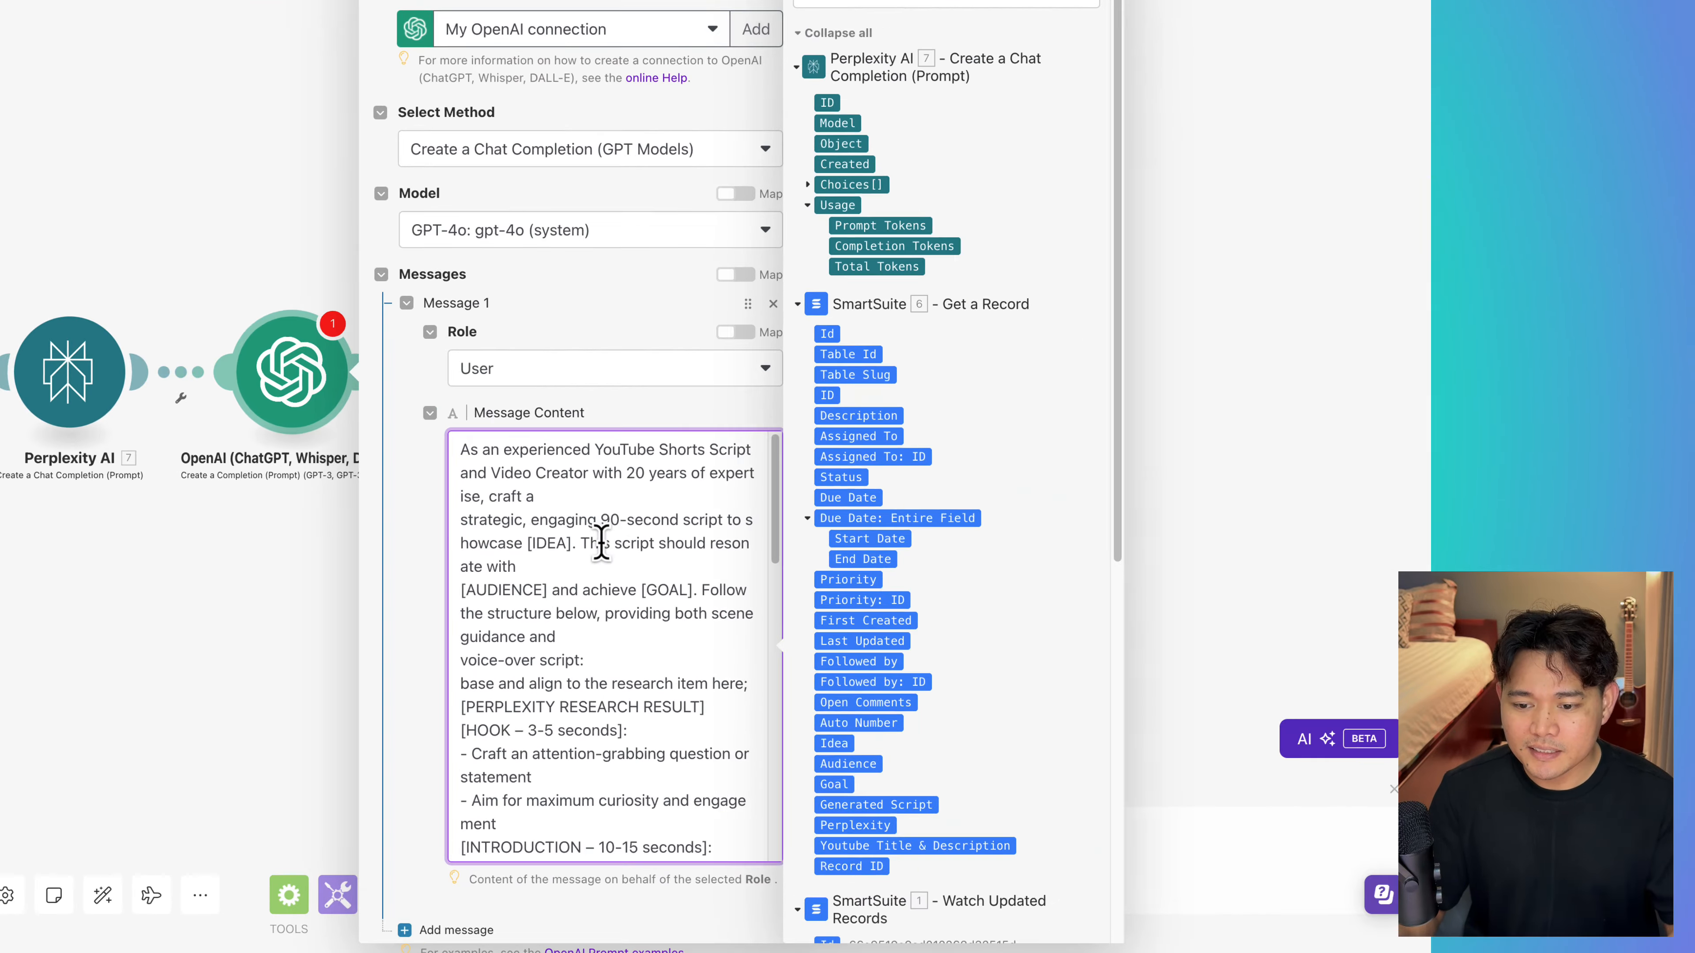
drag(567, 543, 540, 543)
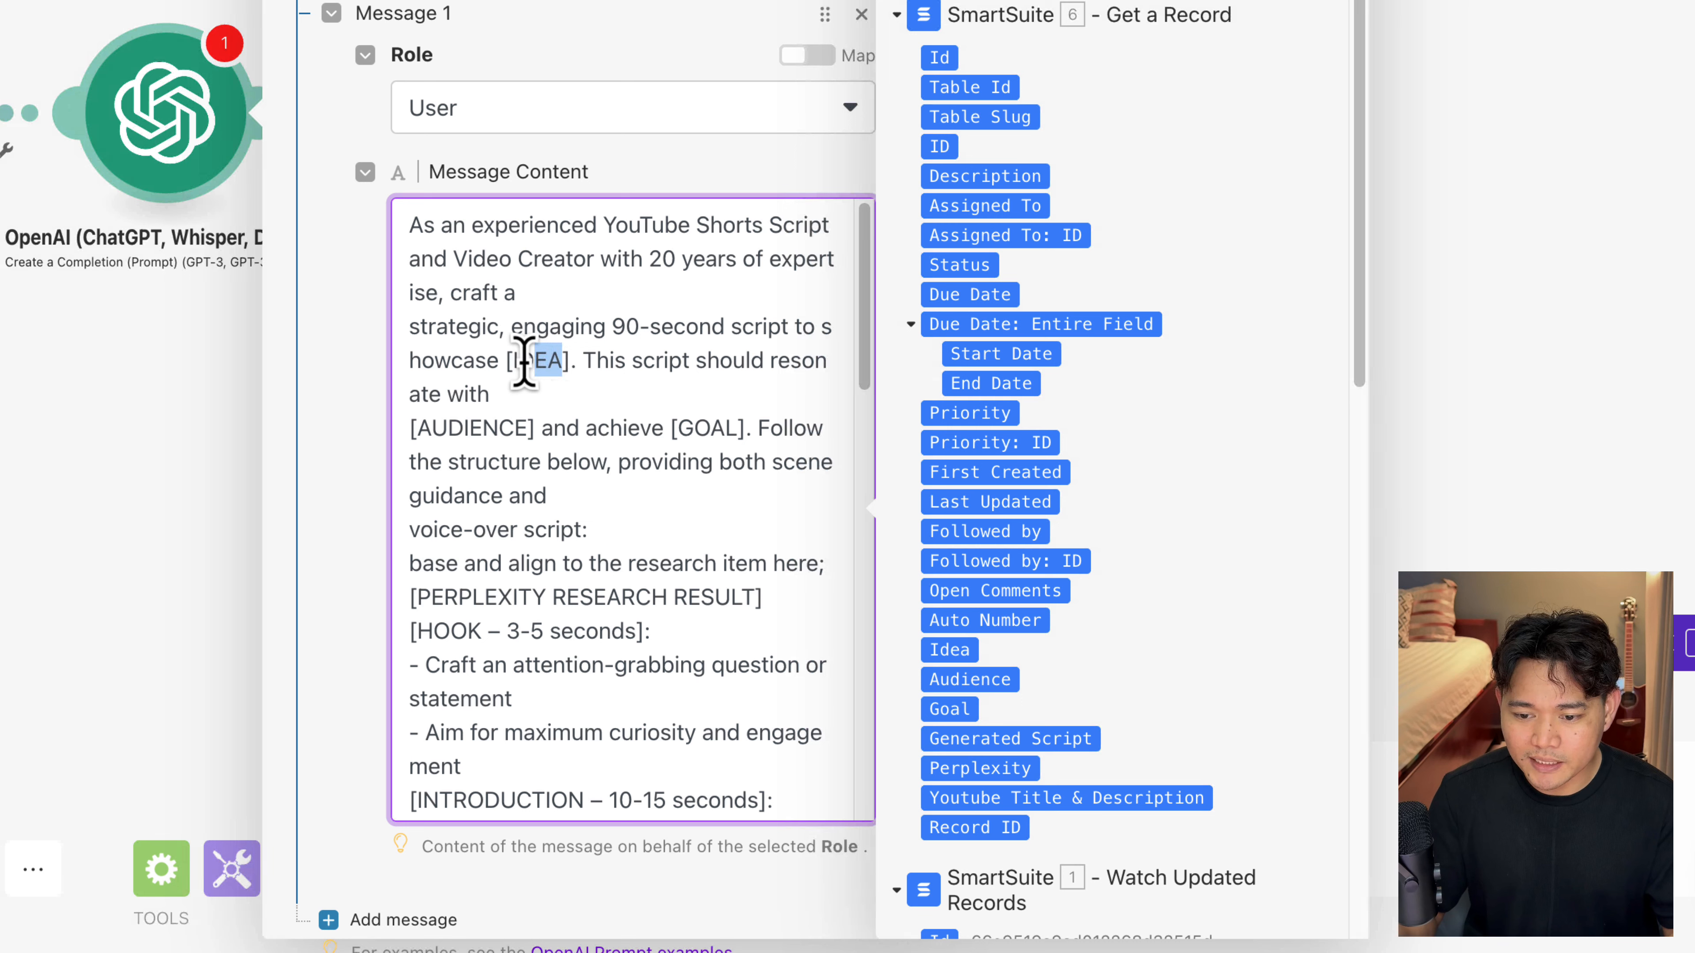
drag(524, 360, 514, 363)
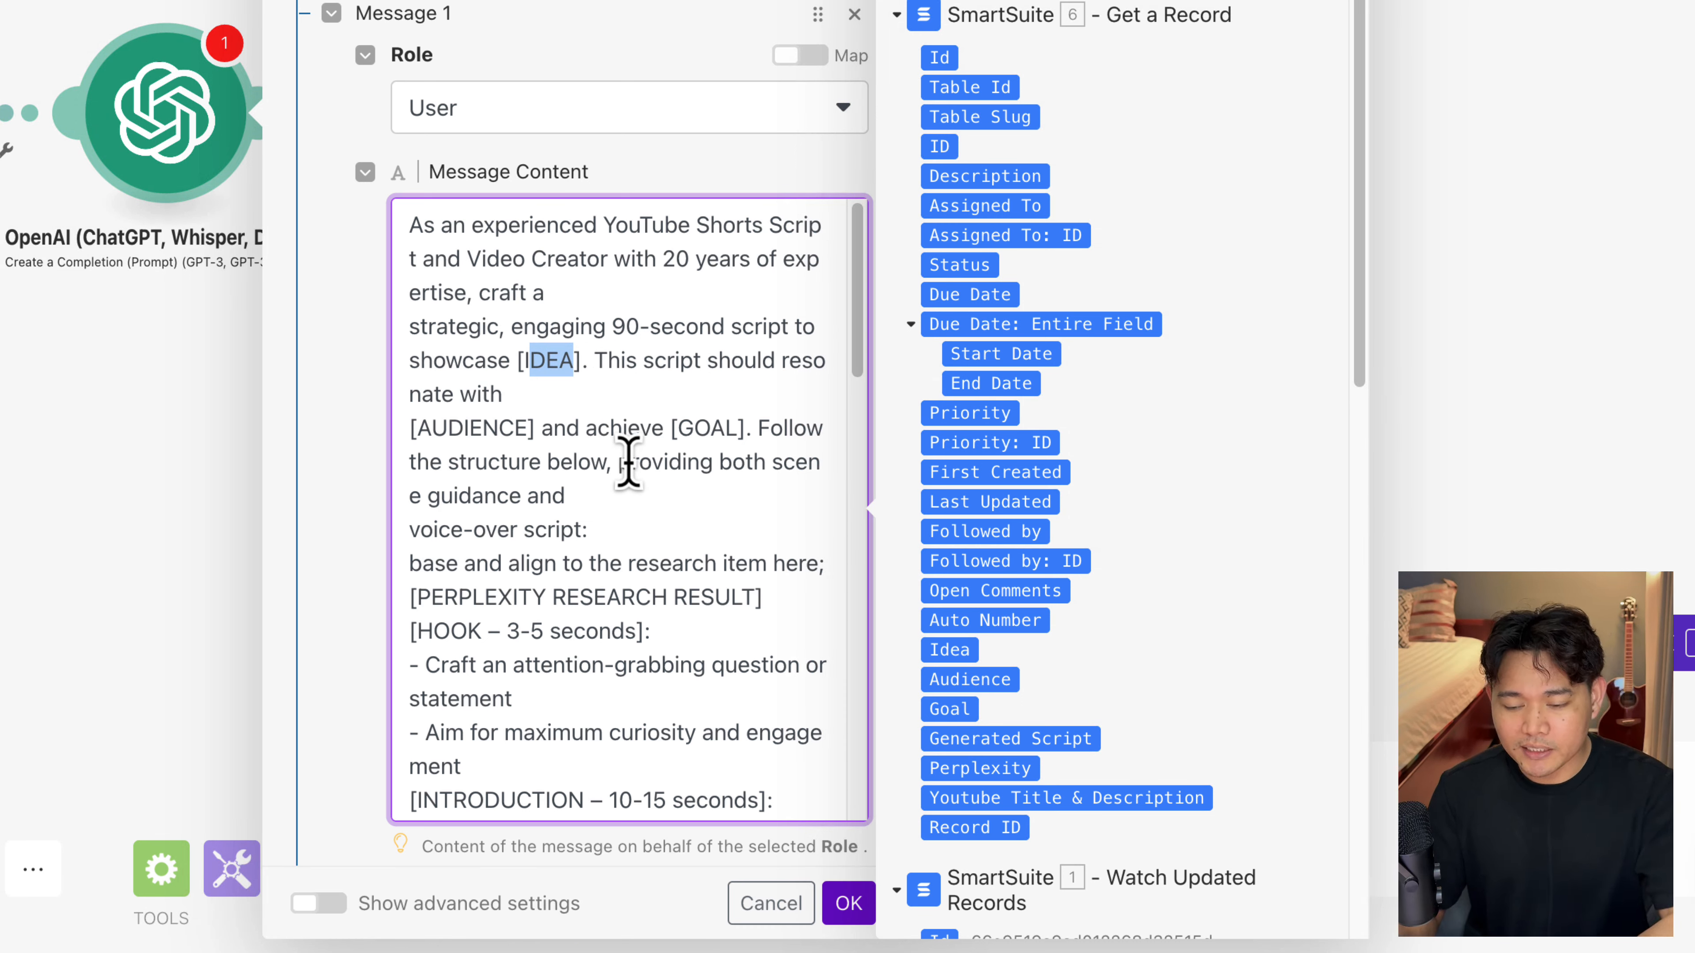
key(BackSpace)
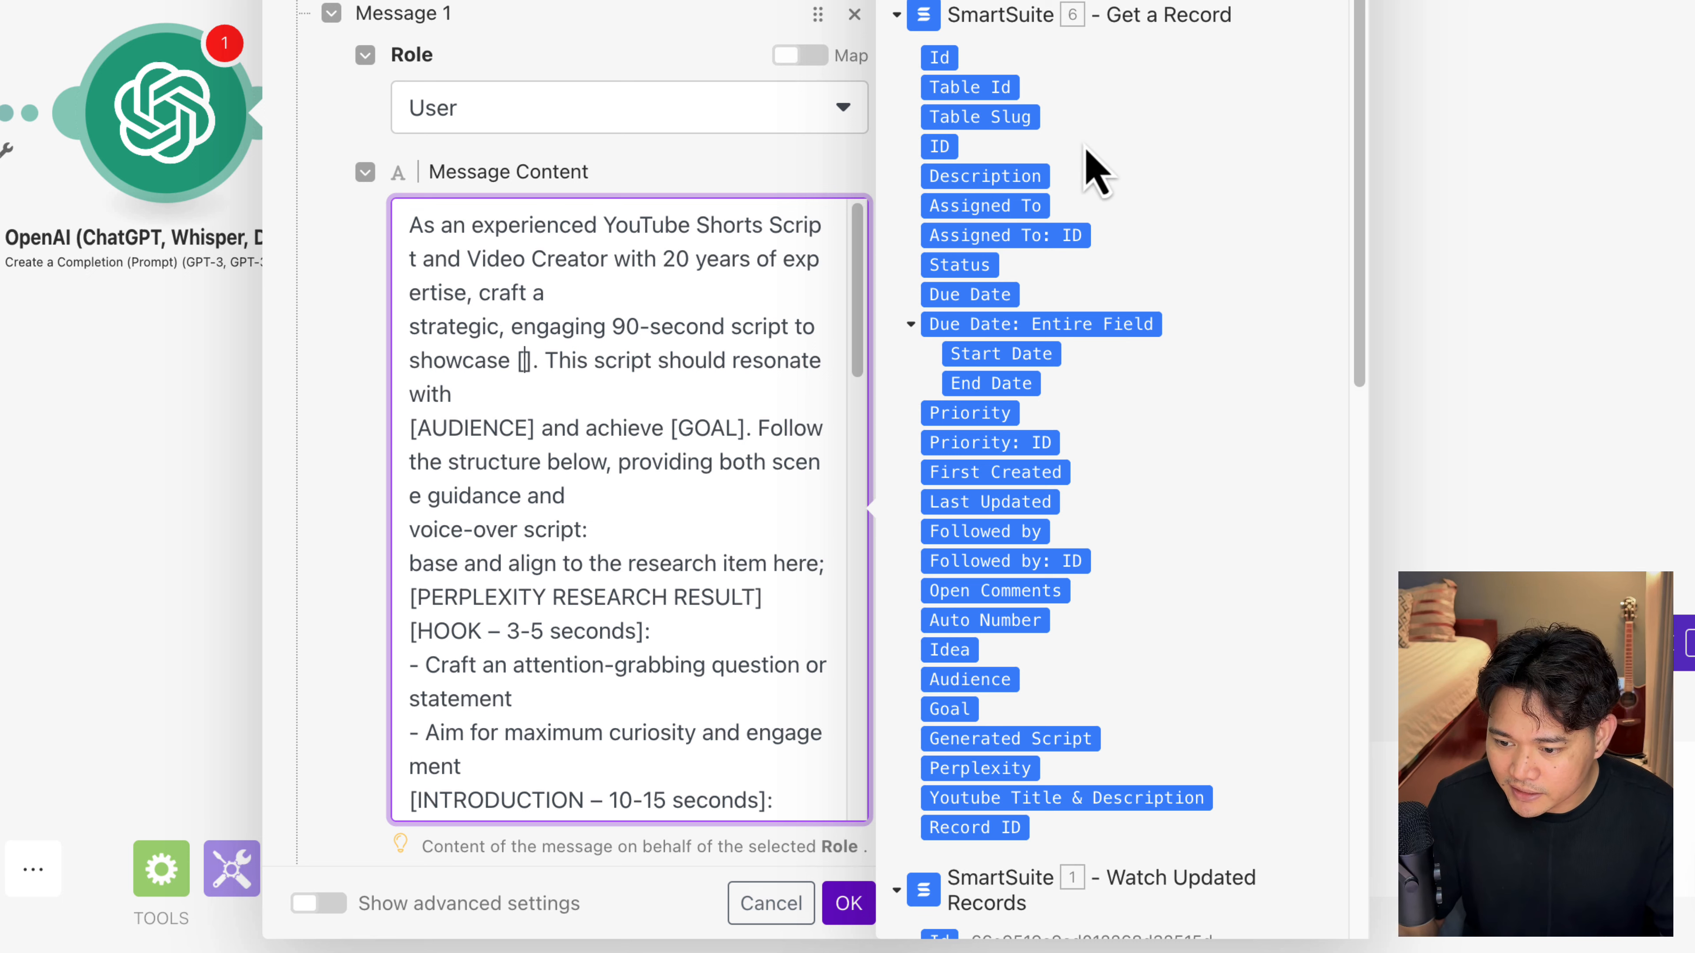
scroll(1045, 415, down, 3)
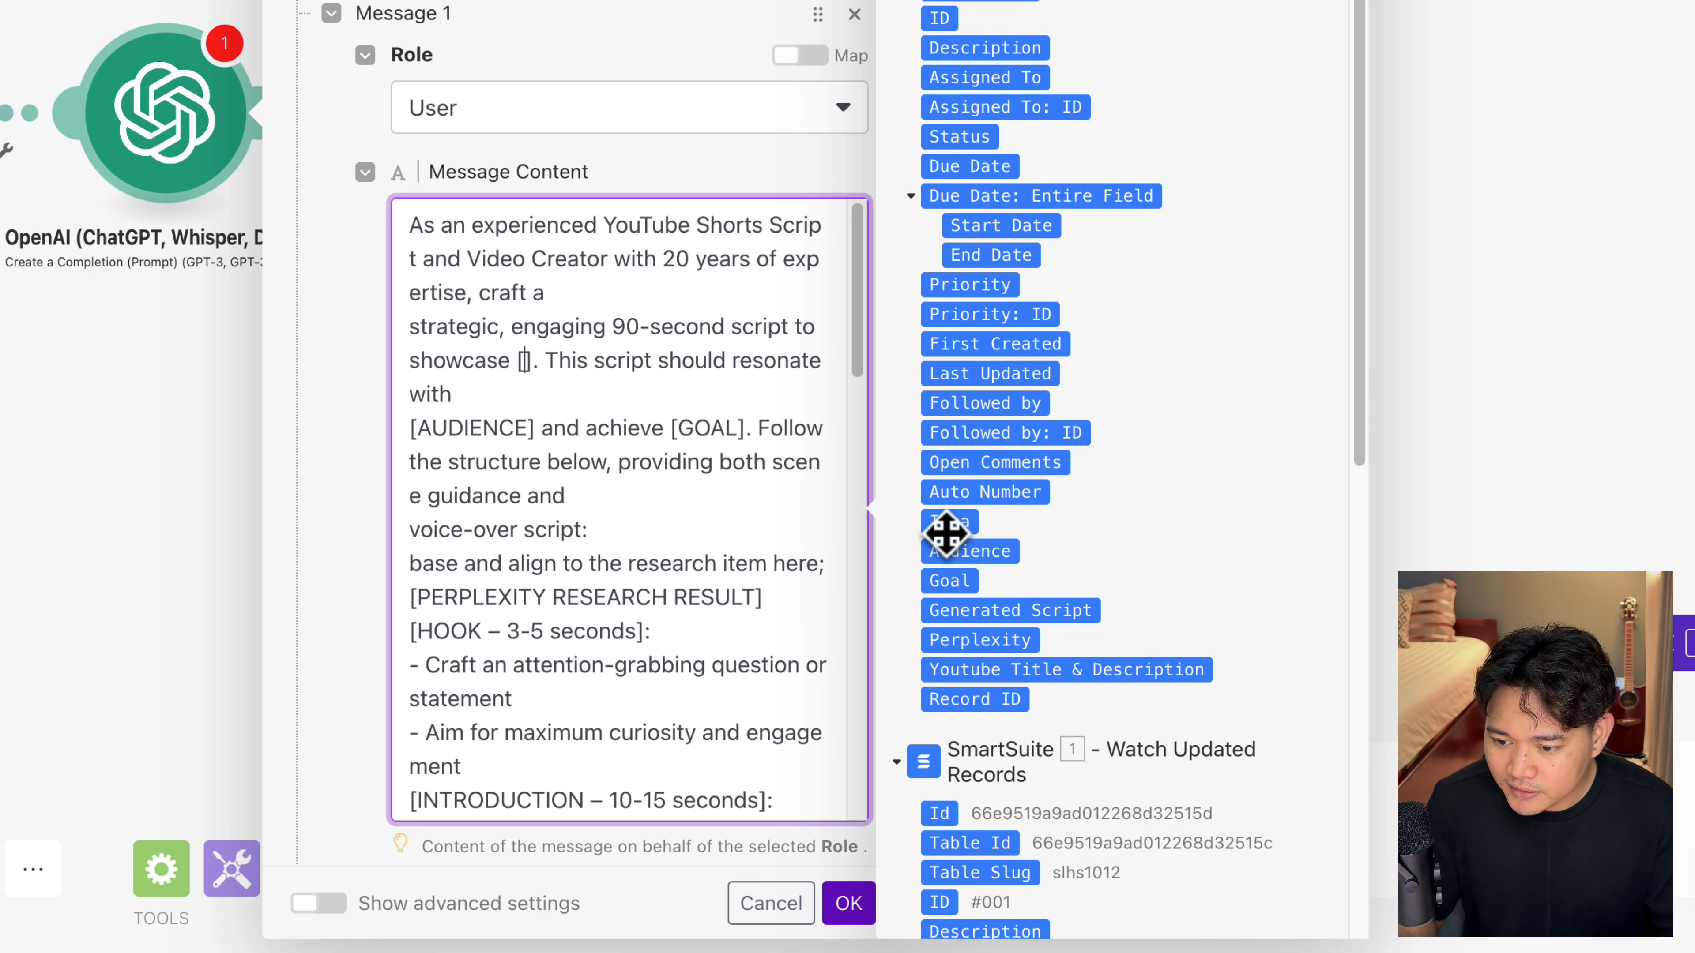
click(948, 523)
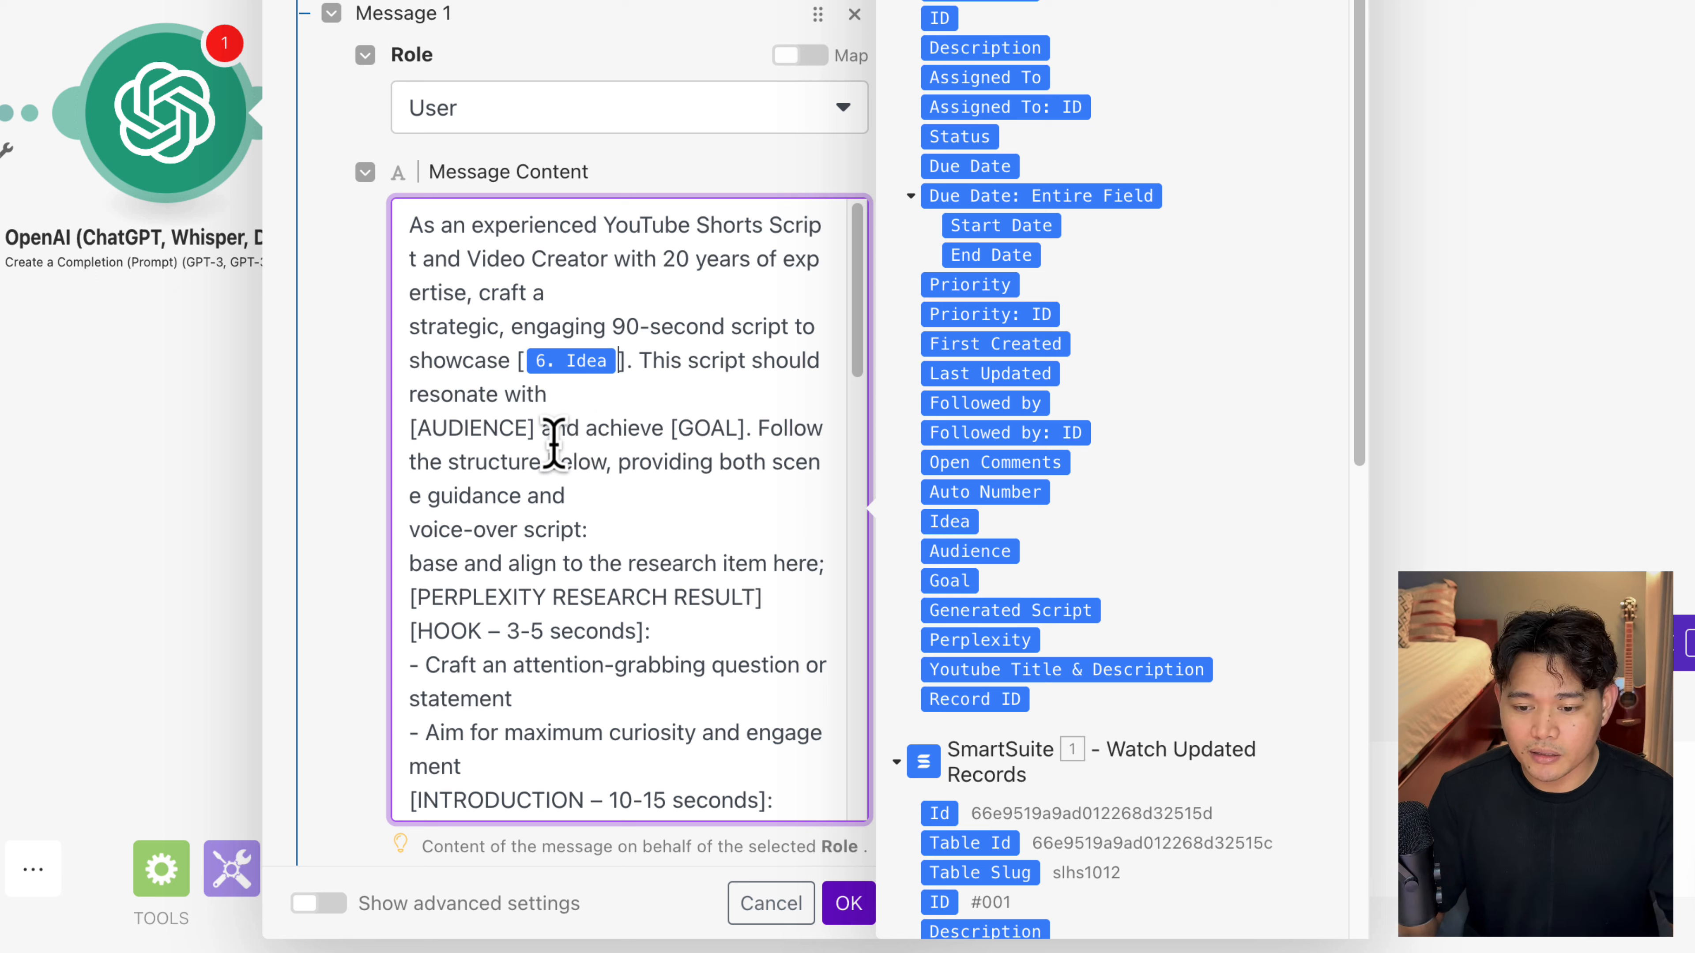
- Replace the AUDIENCE and GOAL placeholders with SmartSuite's Audience and Goal fields
drag(527, 428, 417, 428)
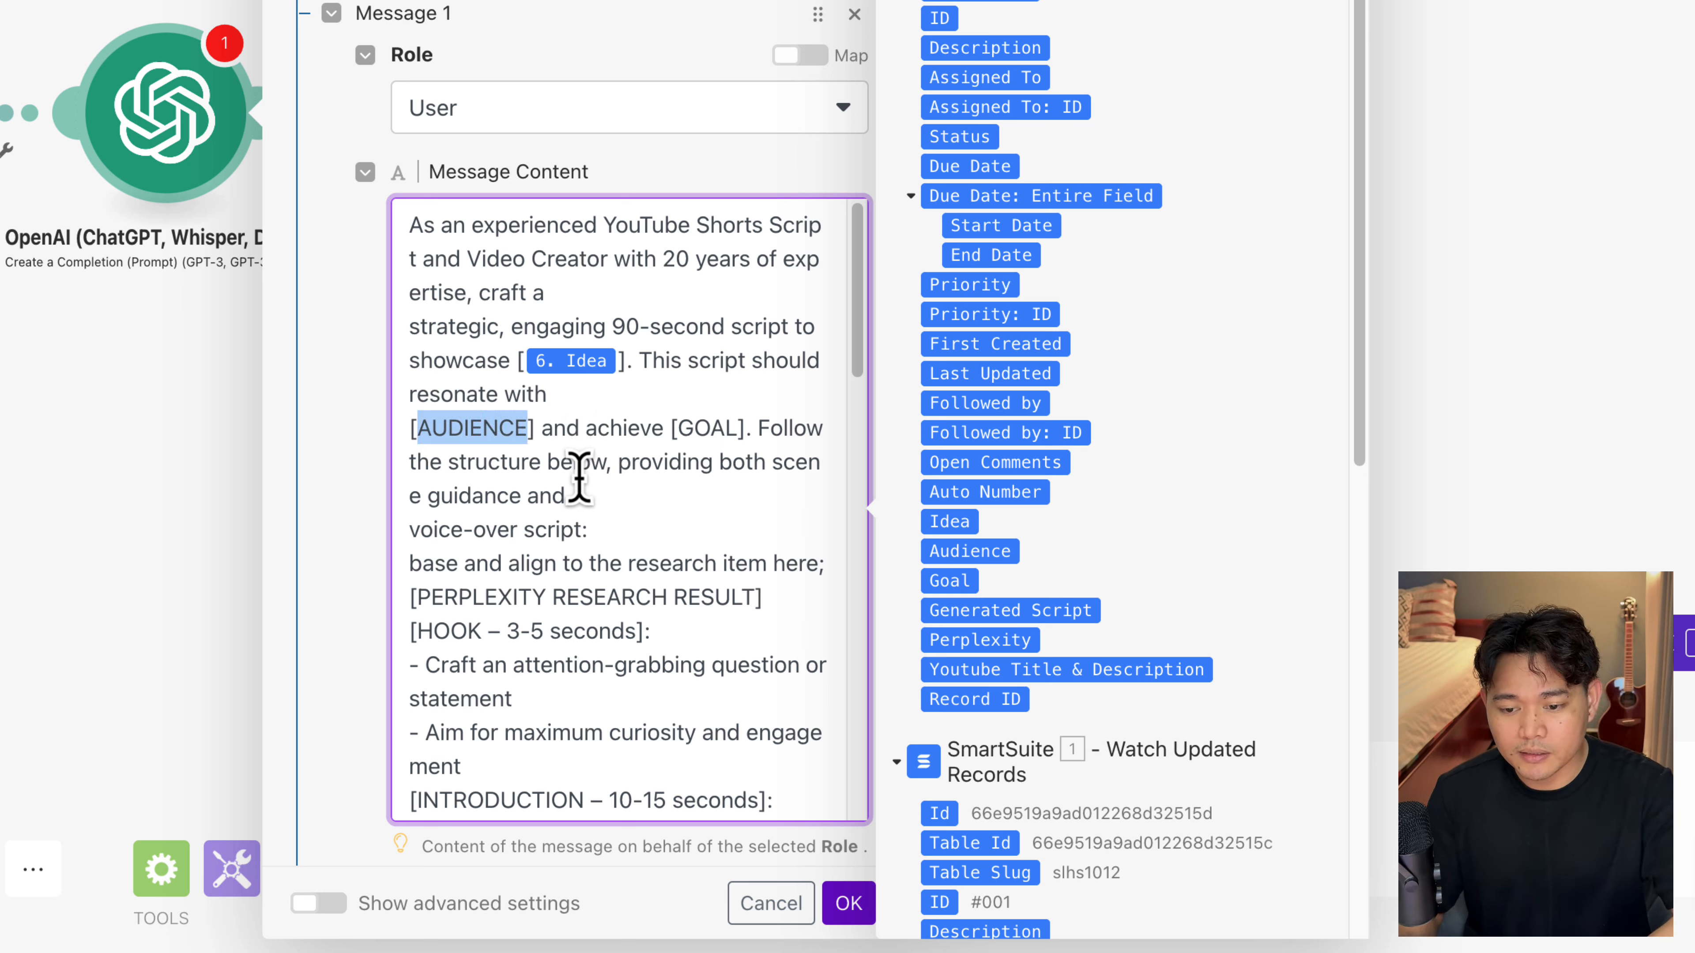
key(BackSpace)
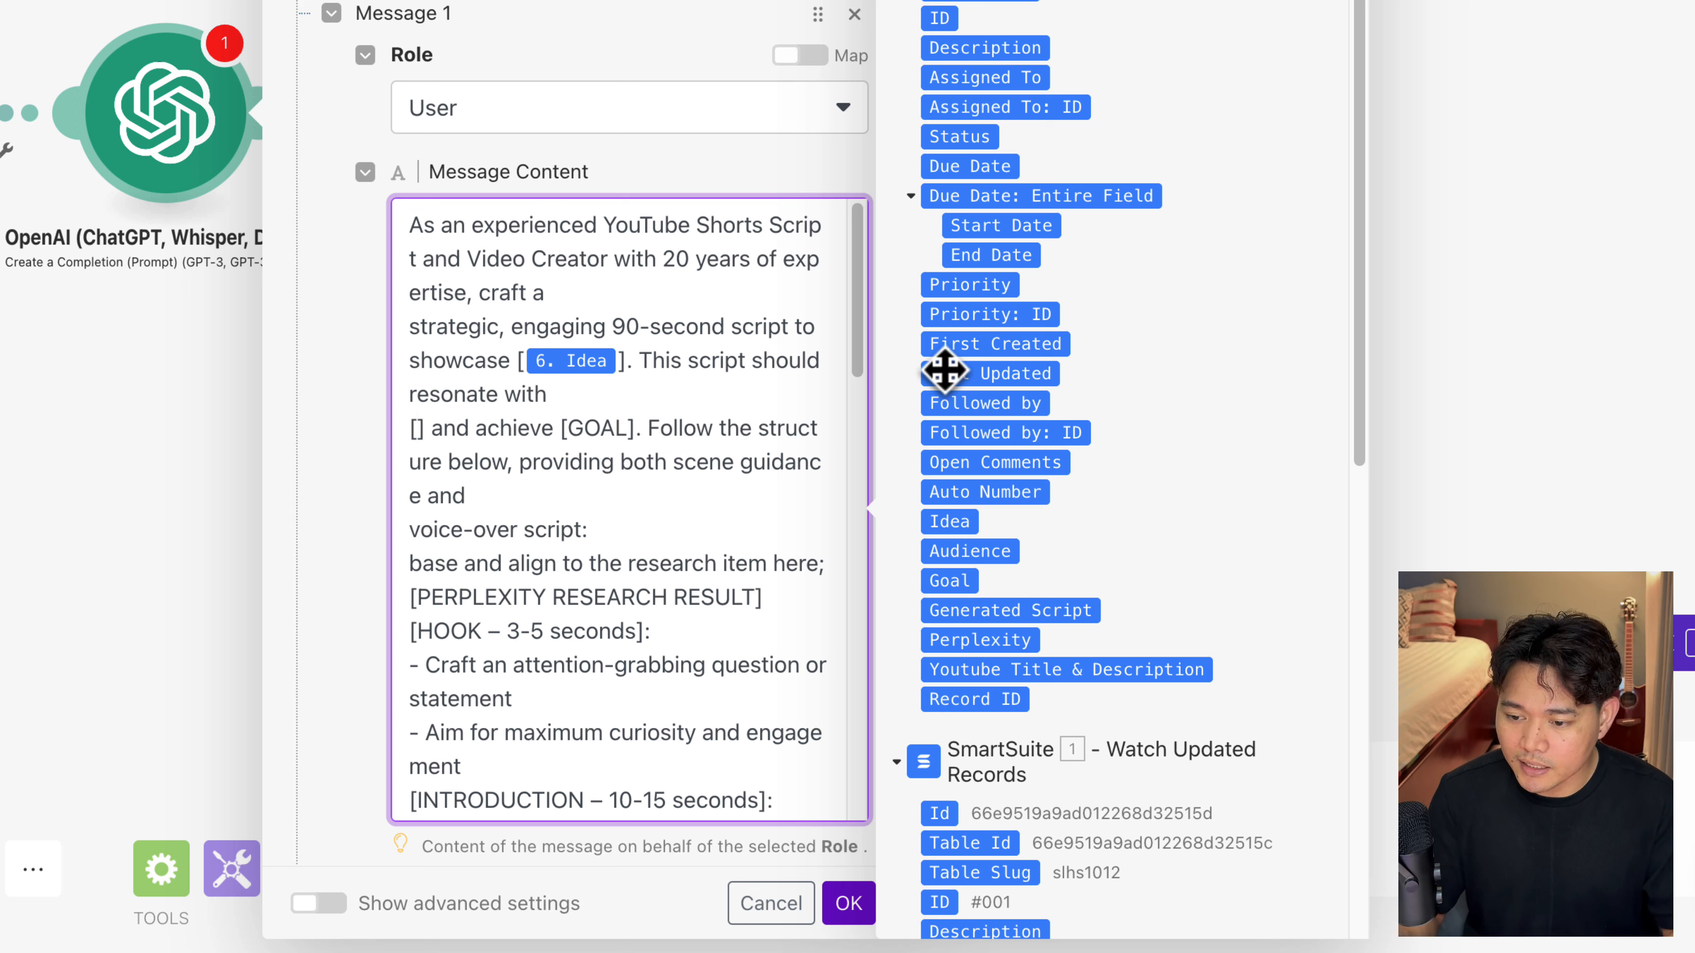
click(959, 558)
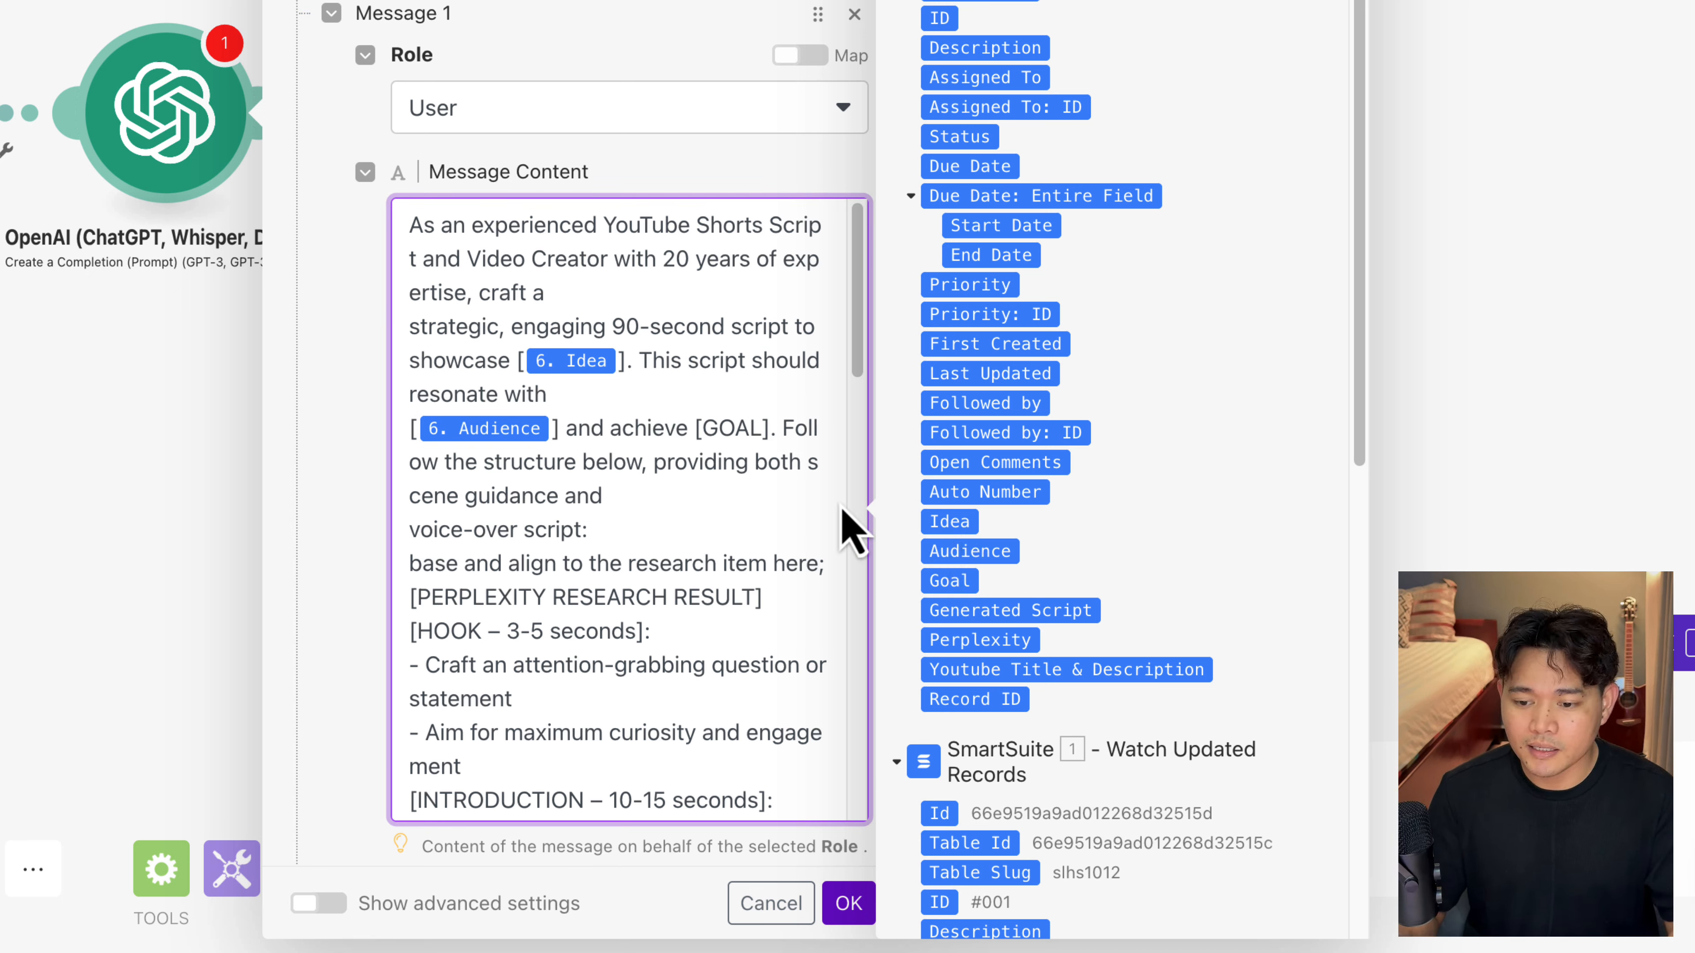
drag(761, 428, 707, 429)
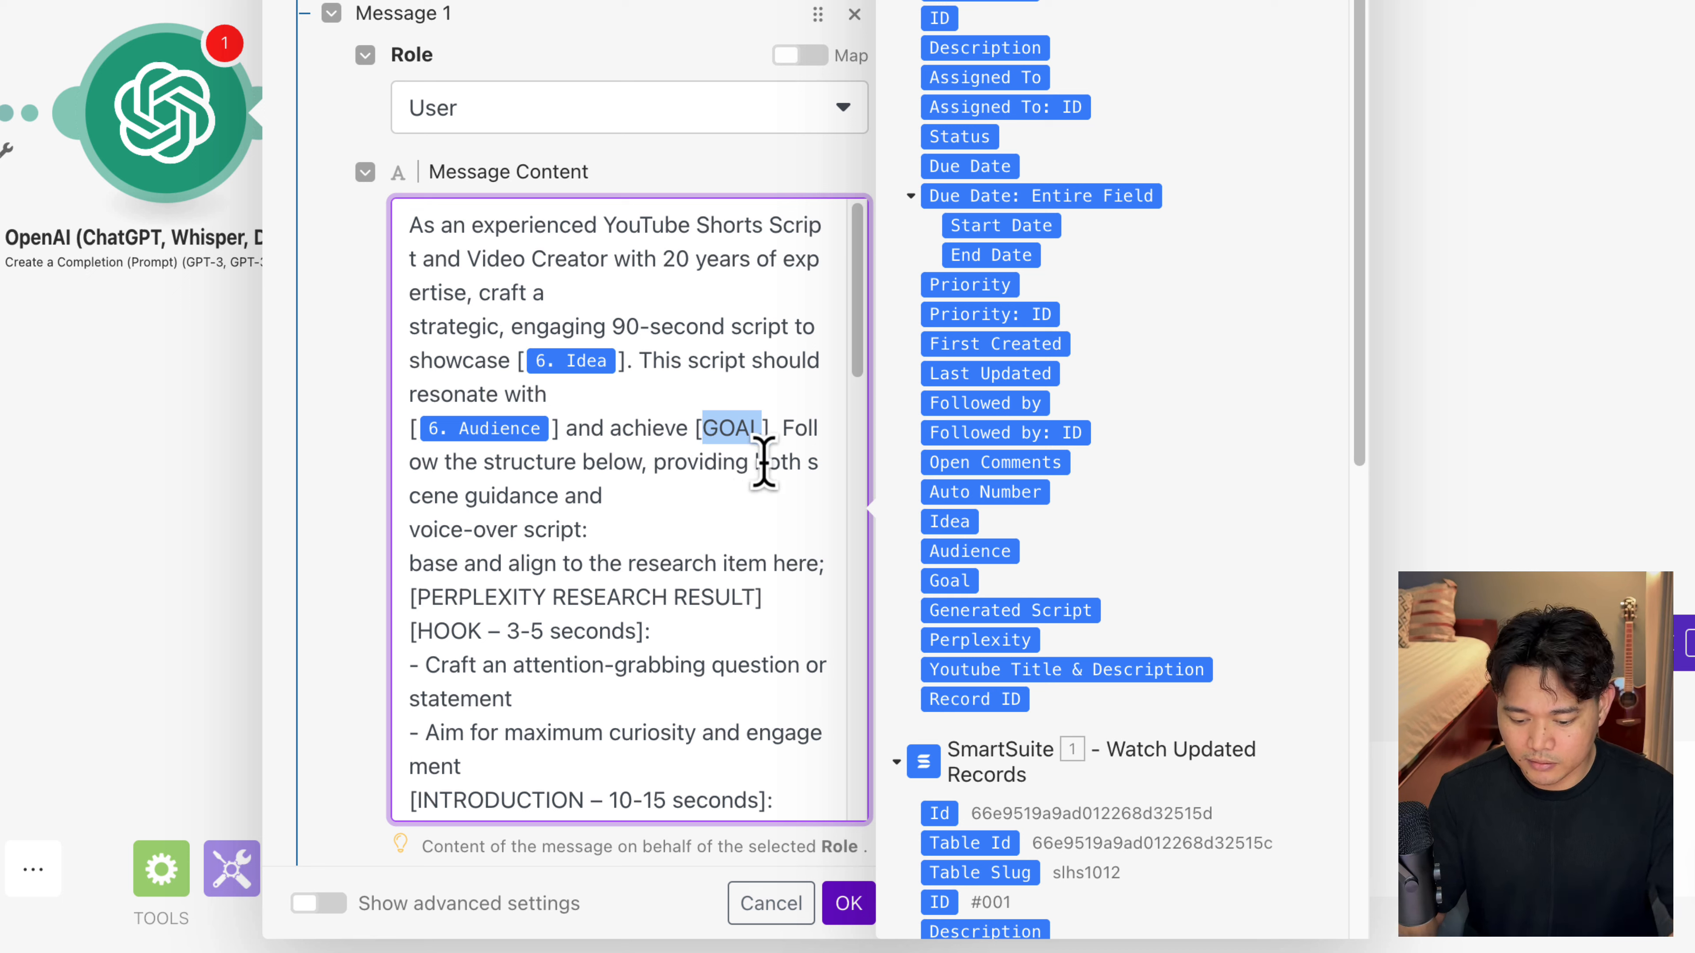
key(BackSpace)
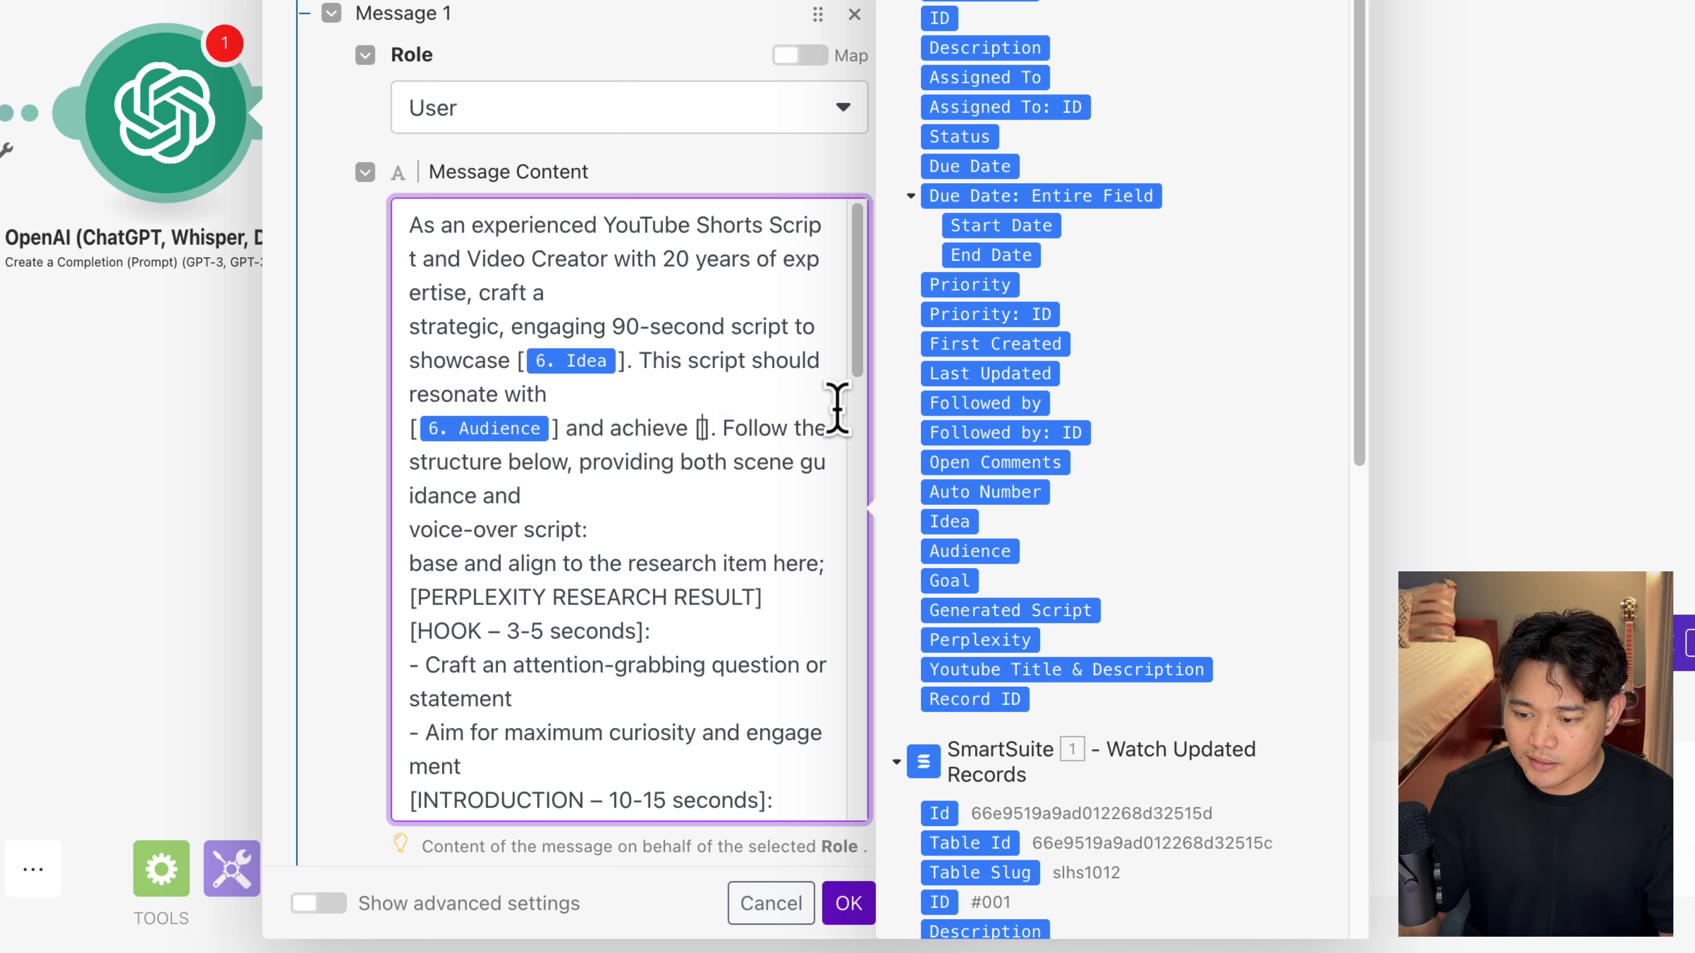
click(950, 588)
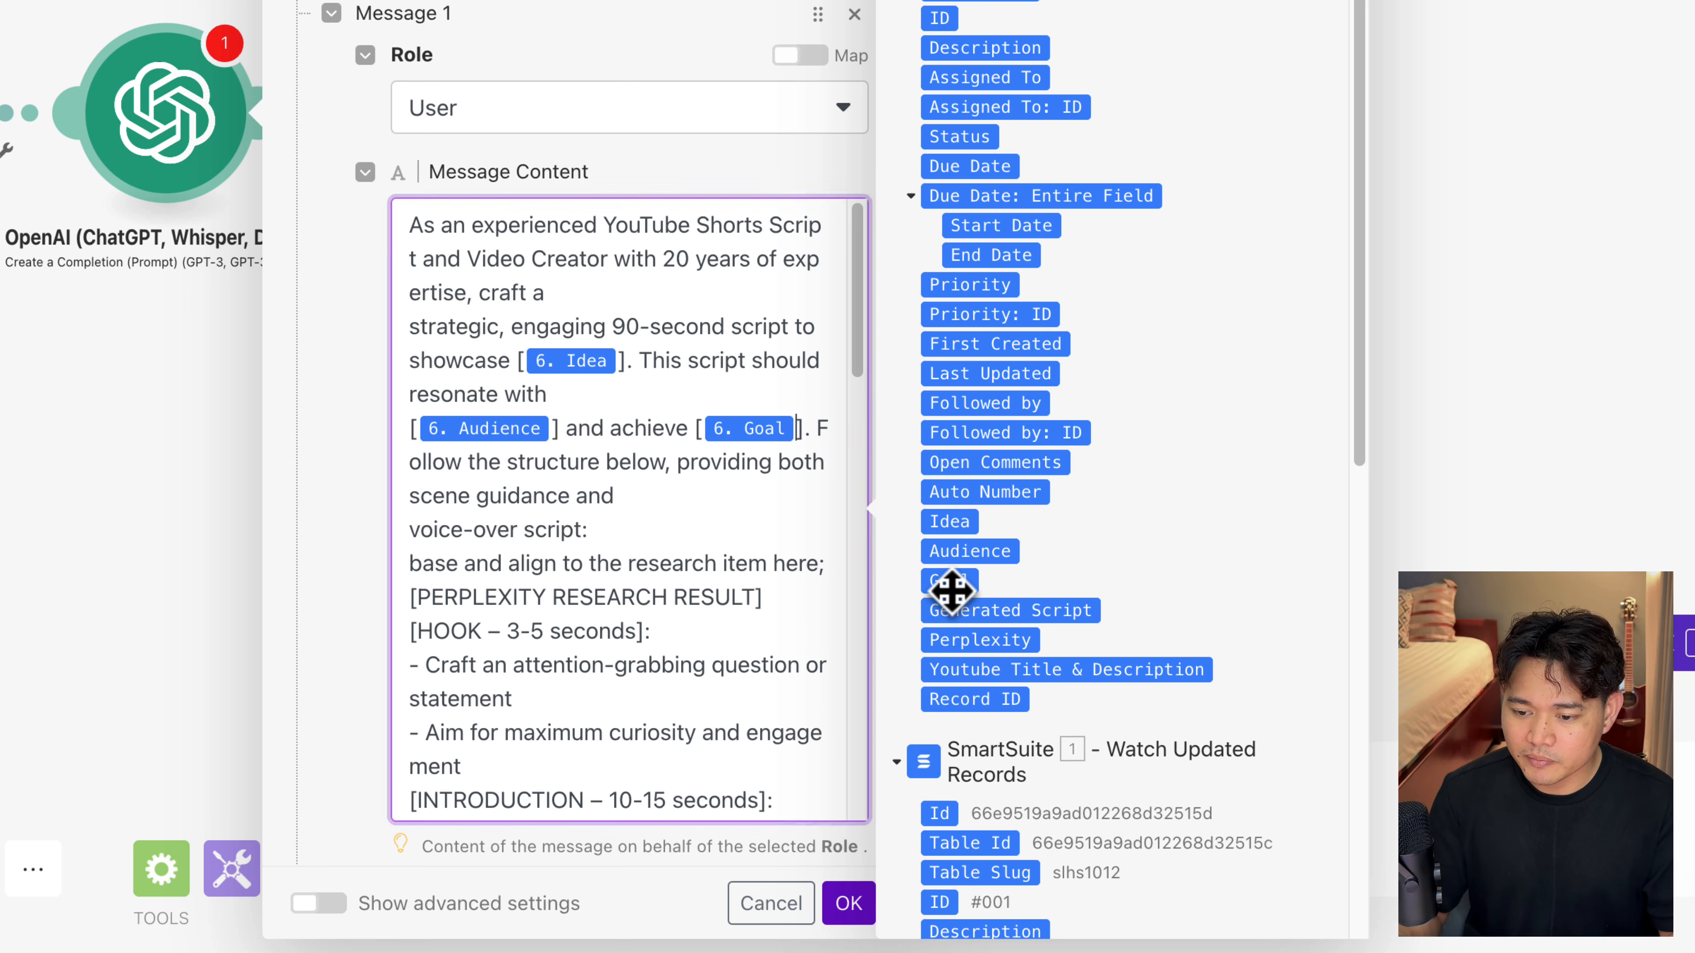
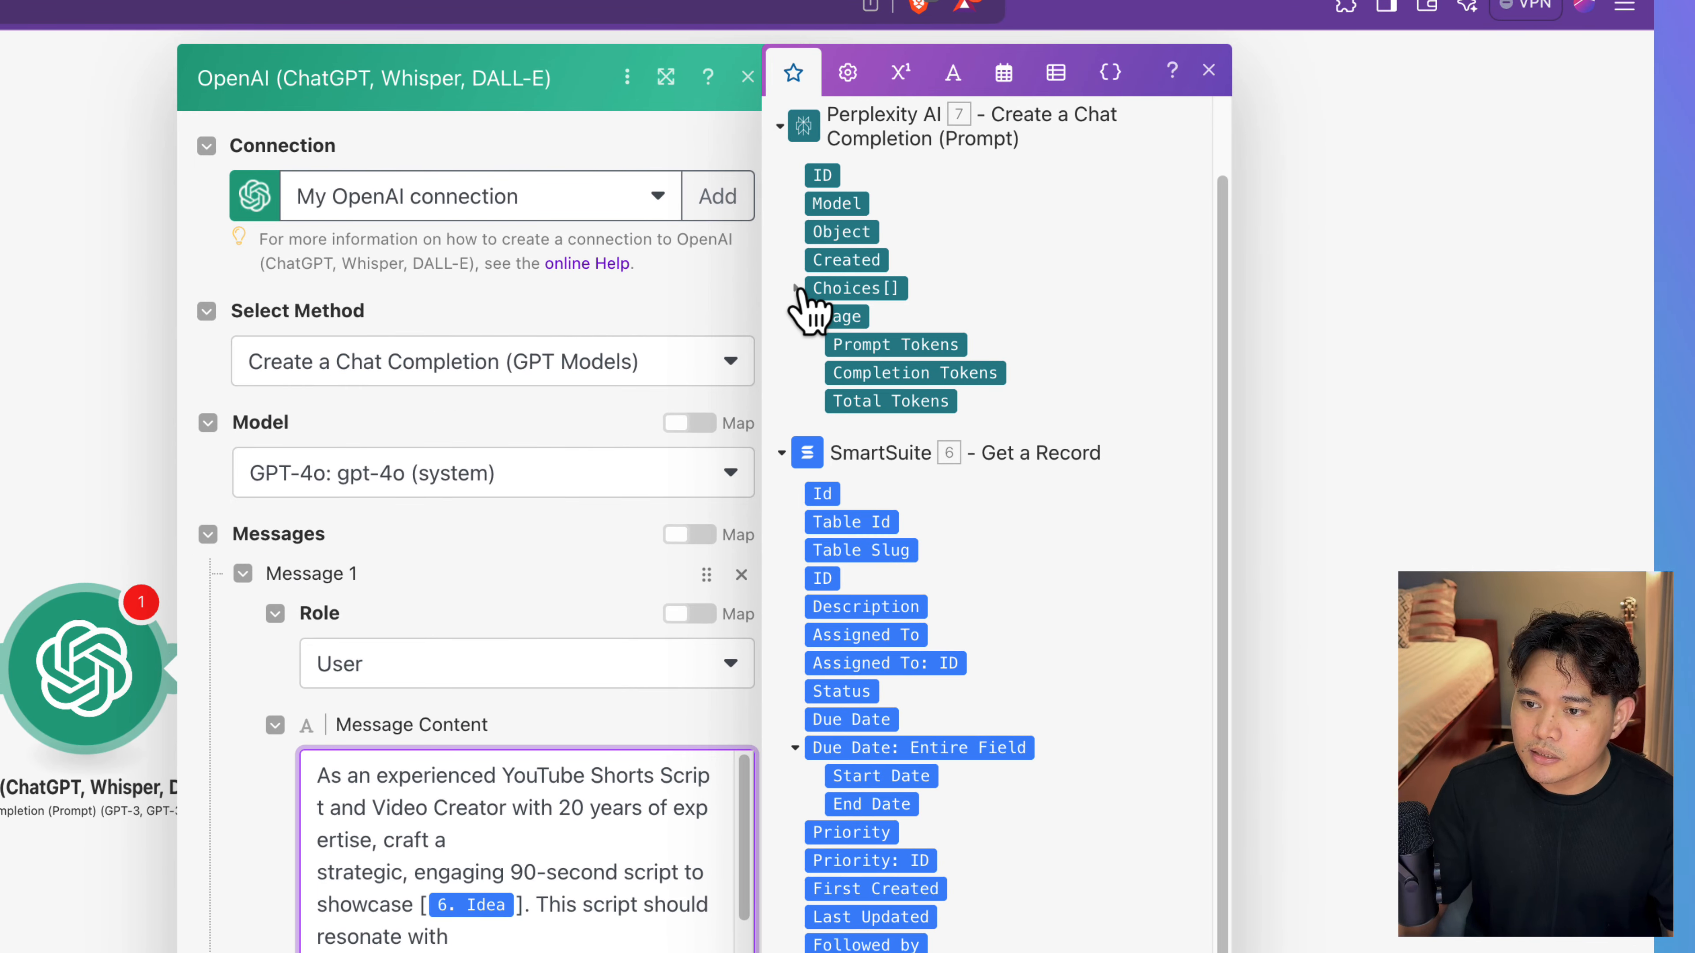
- Map Perplexity's Choices[] Message Content into the script prompt and set Max Tokens to 1000
click(796, 288)
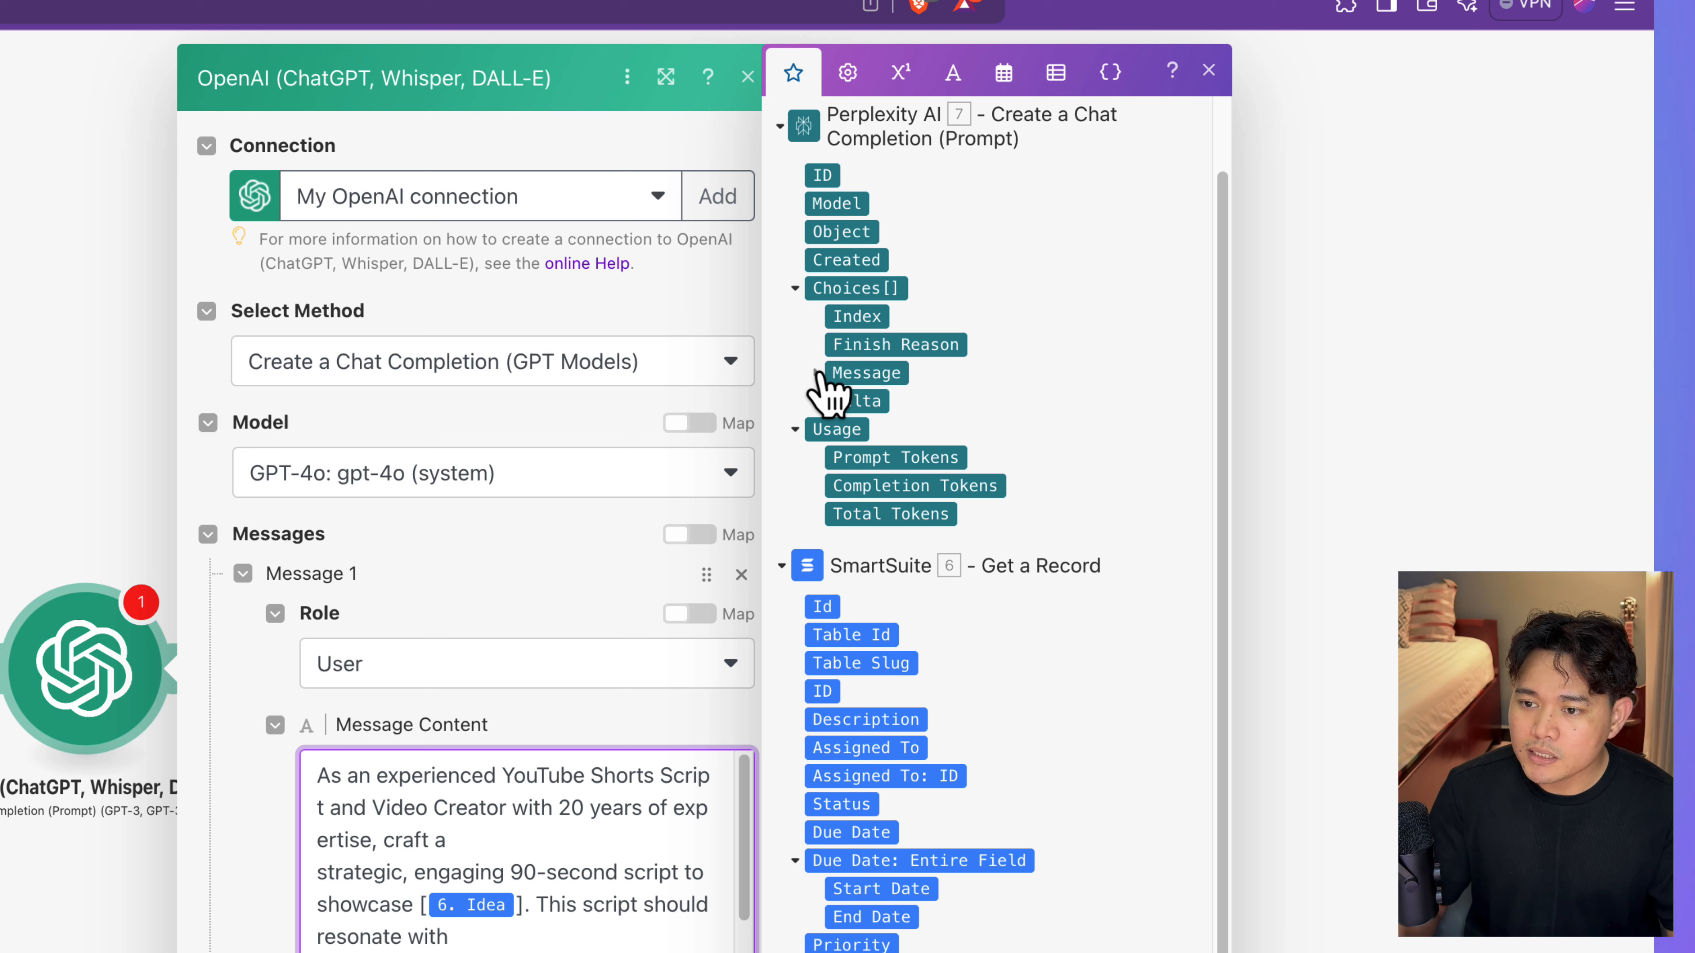
click(816, 372)
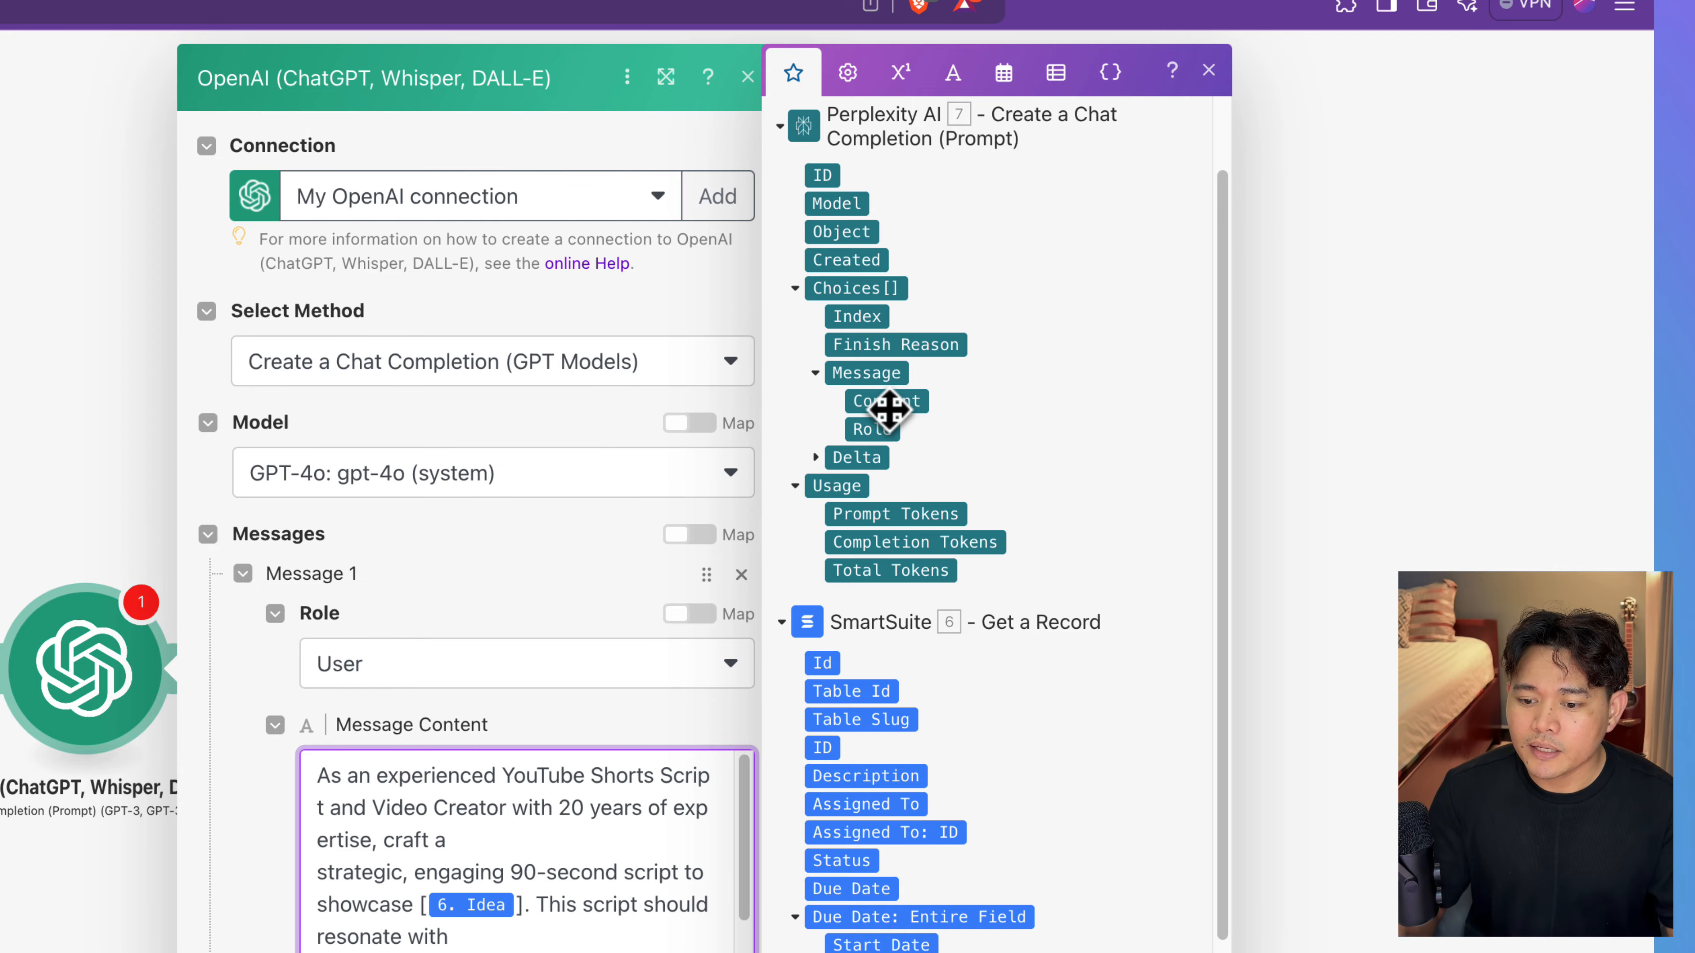
drag(888, 409, 632, 952)
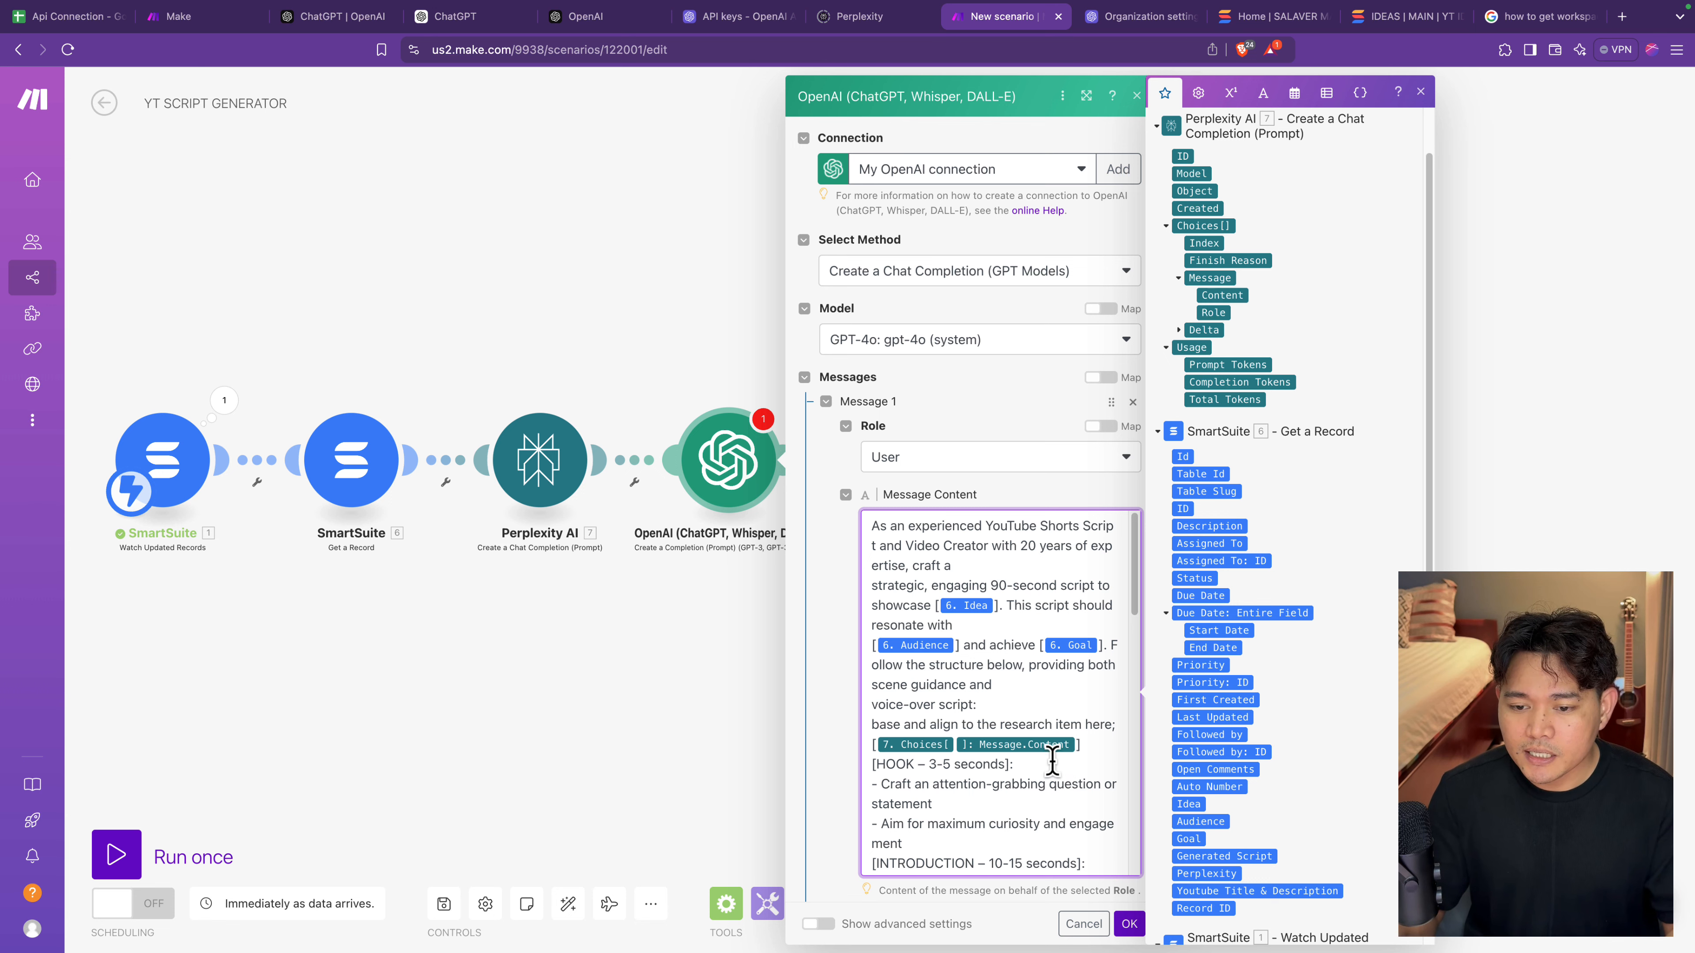
scroll(827, 754, down, 4)
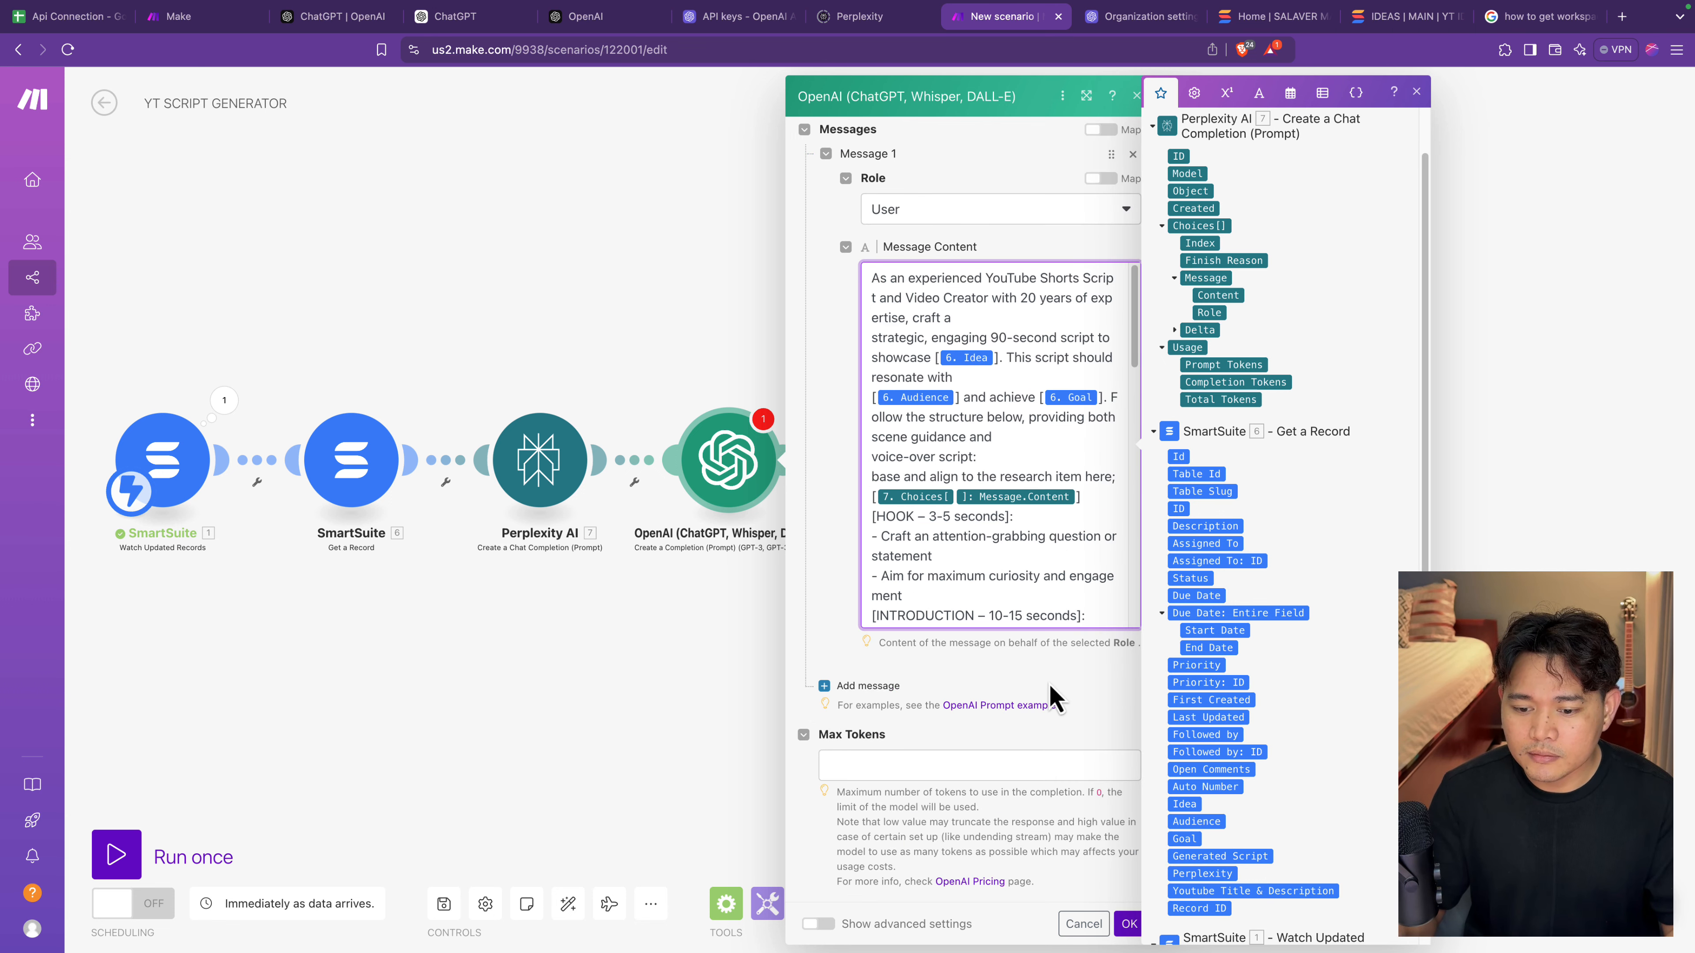
click(955, 767)
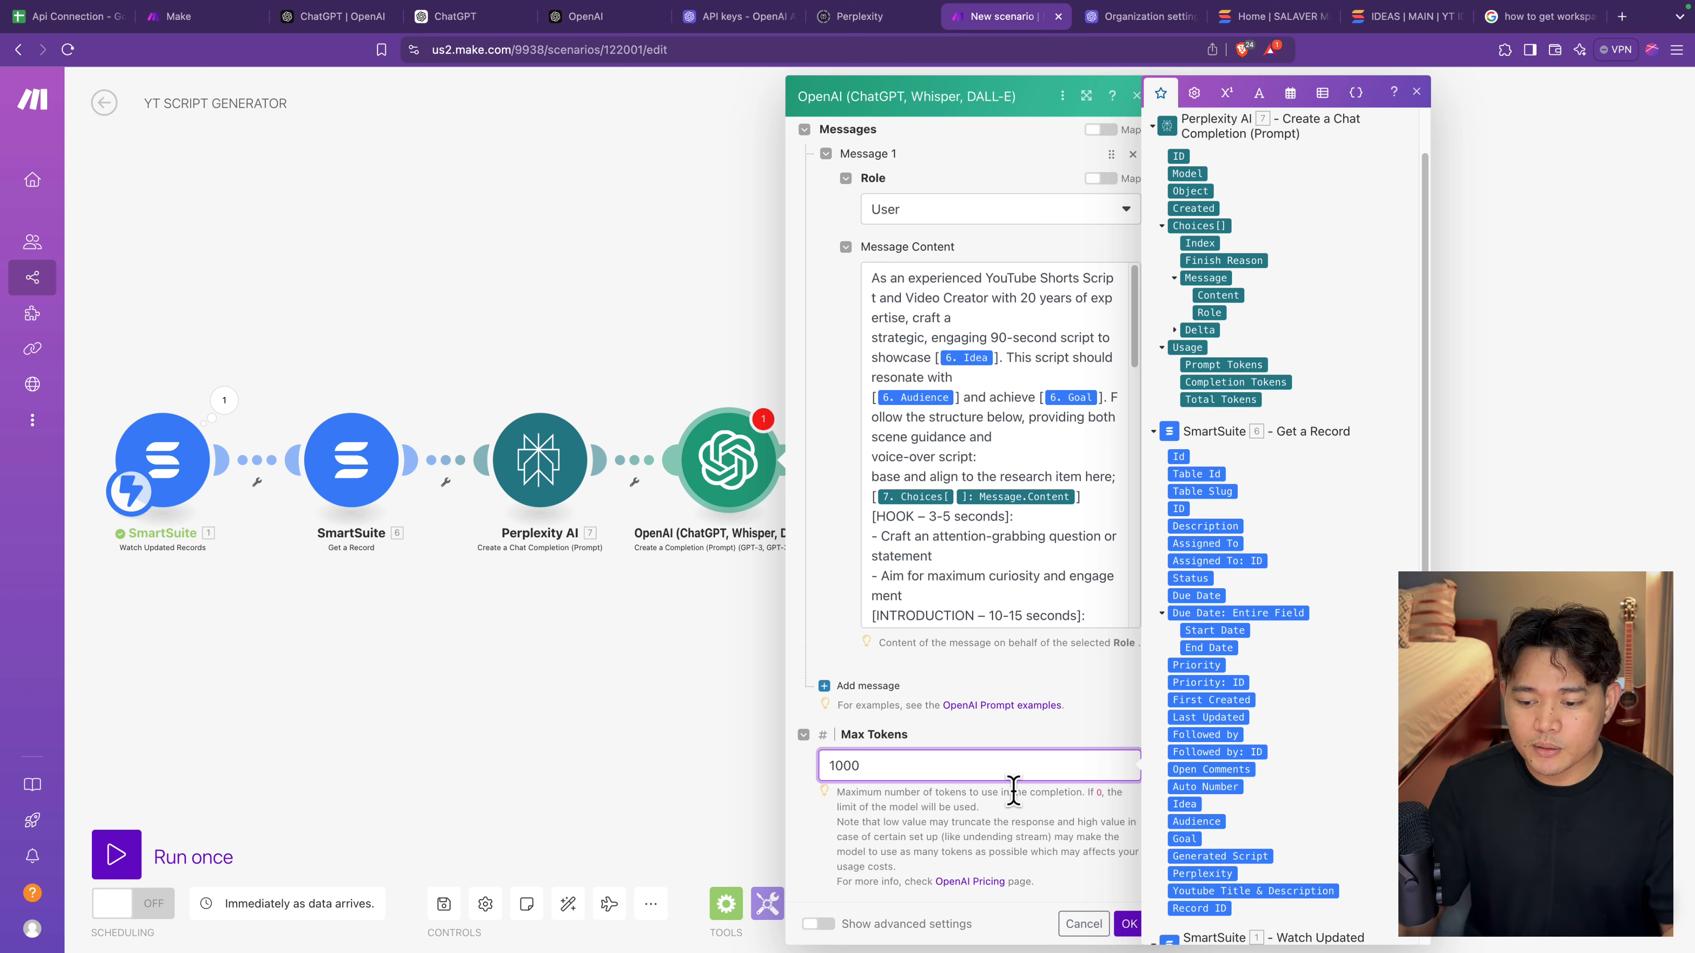
- Save the first OpenAI module and add a new OpenAI Create a Completion module after it
click(1129, 923)
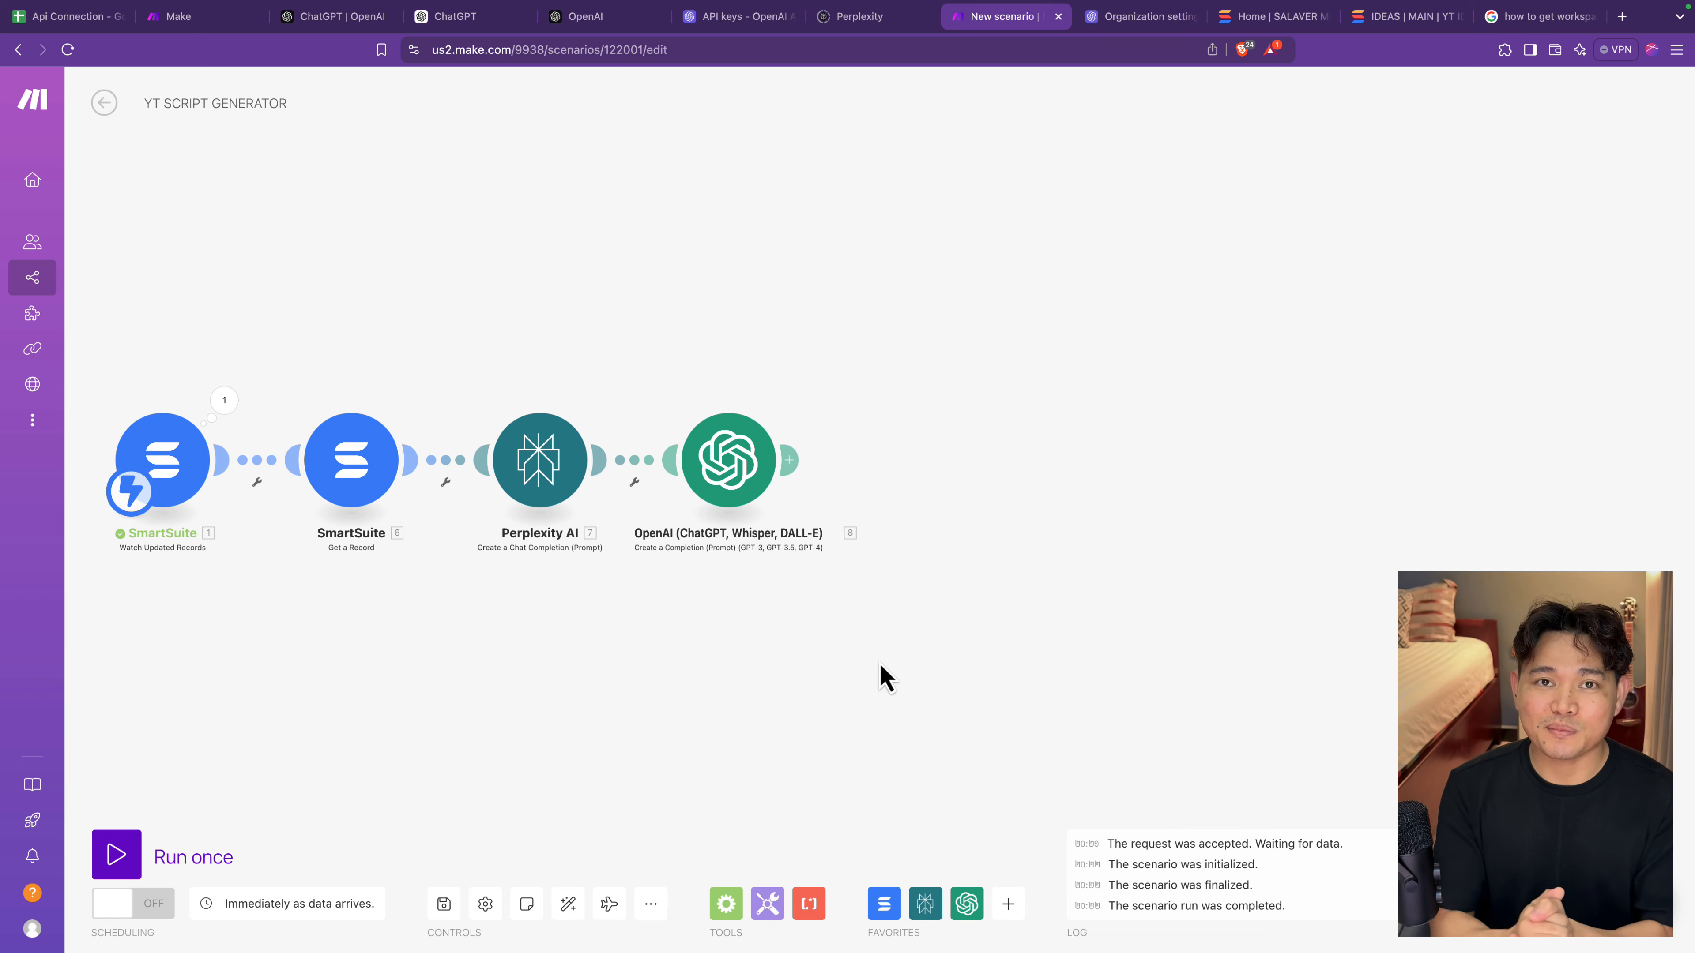
click(797, 469)
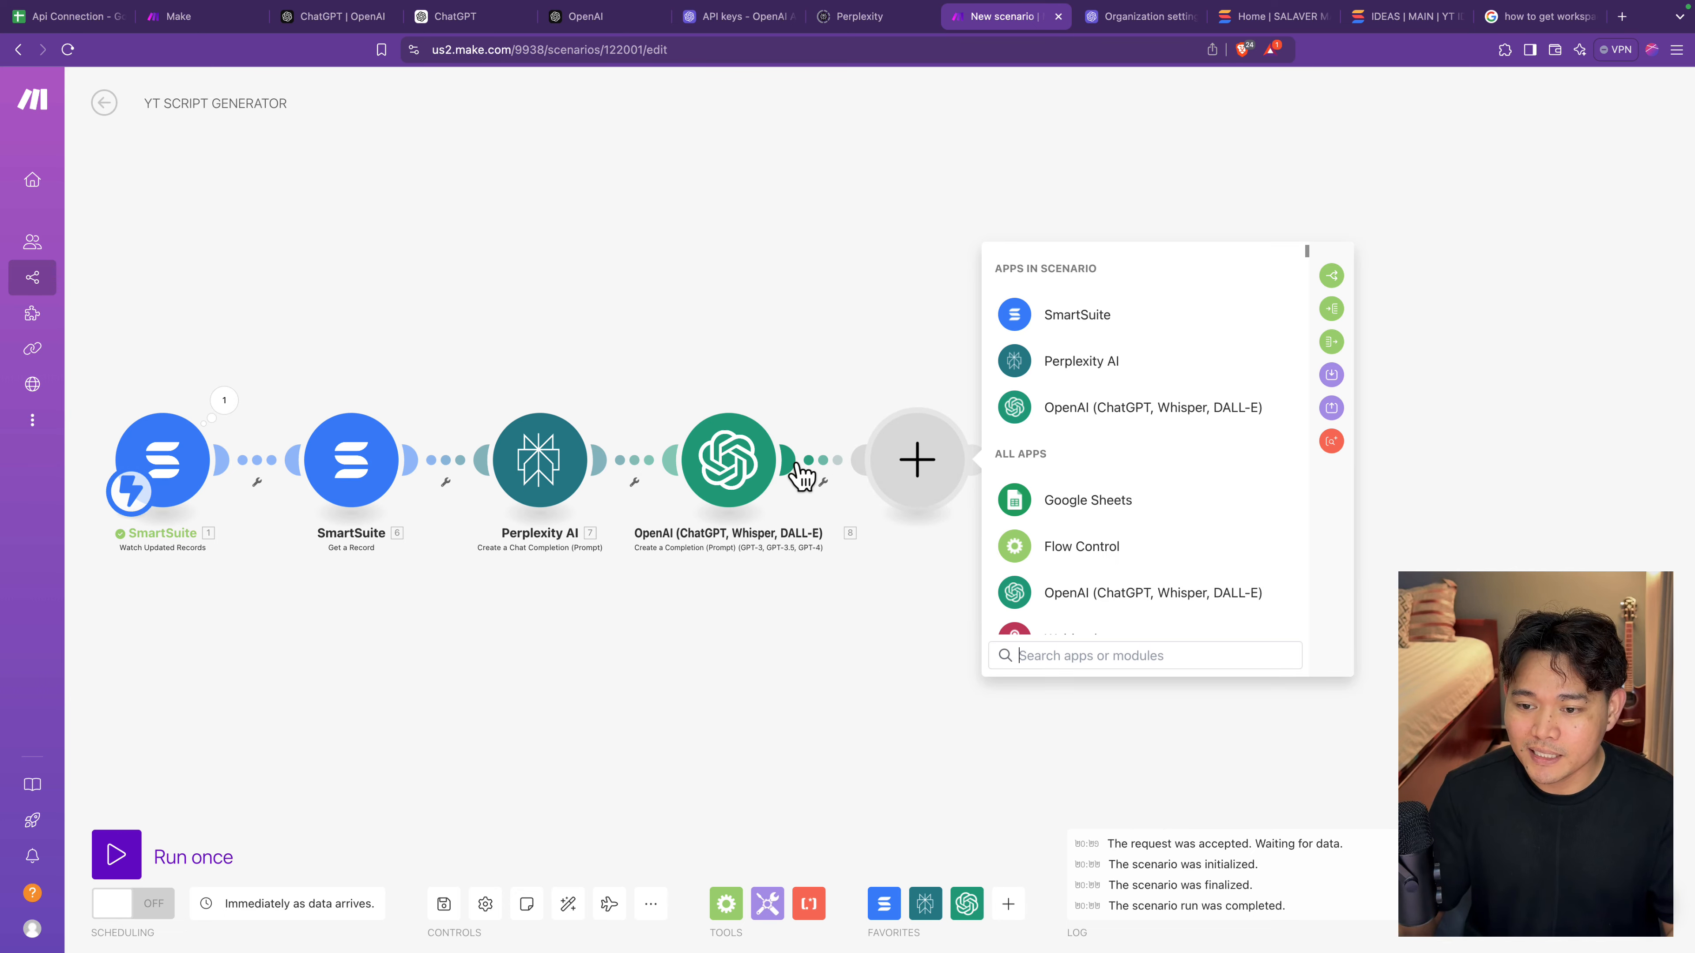
click(1051, 410)
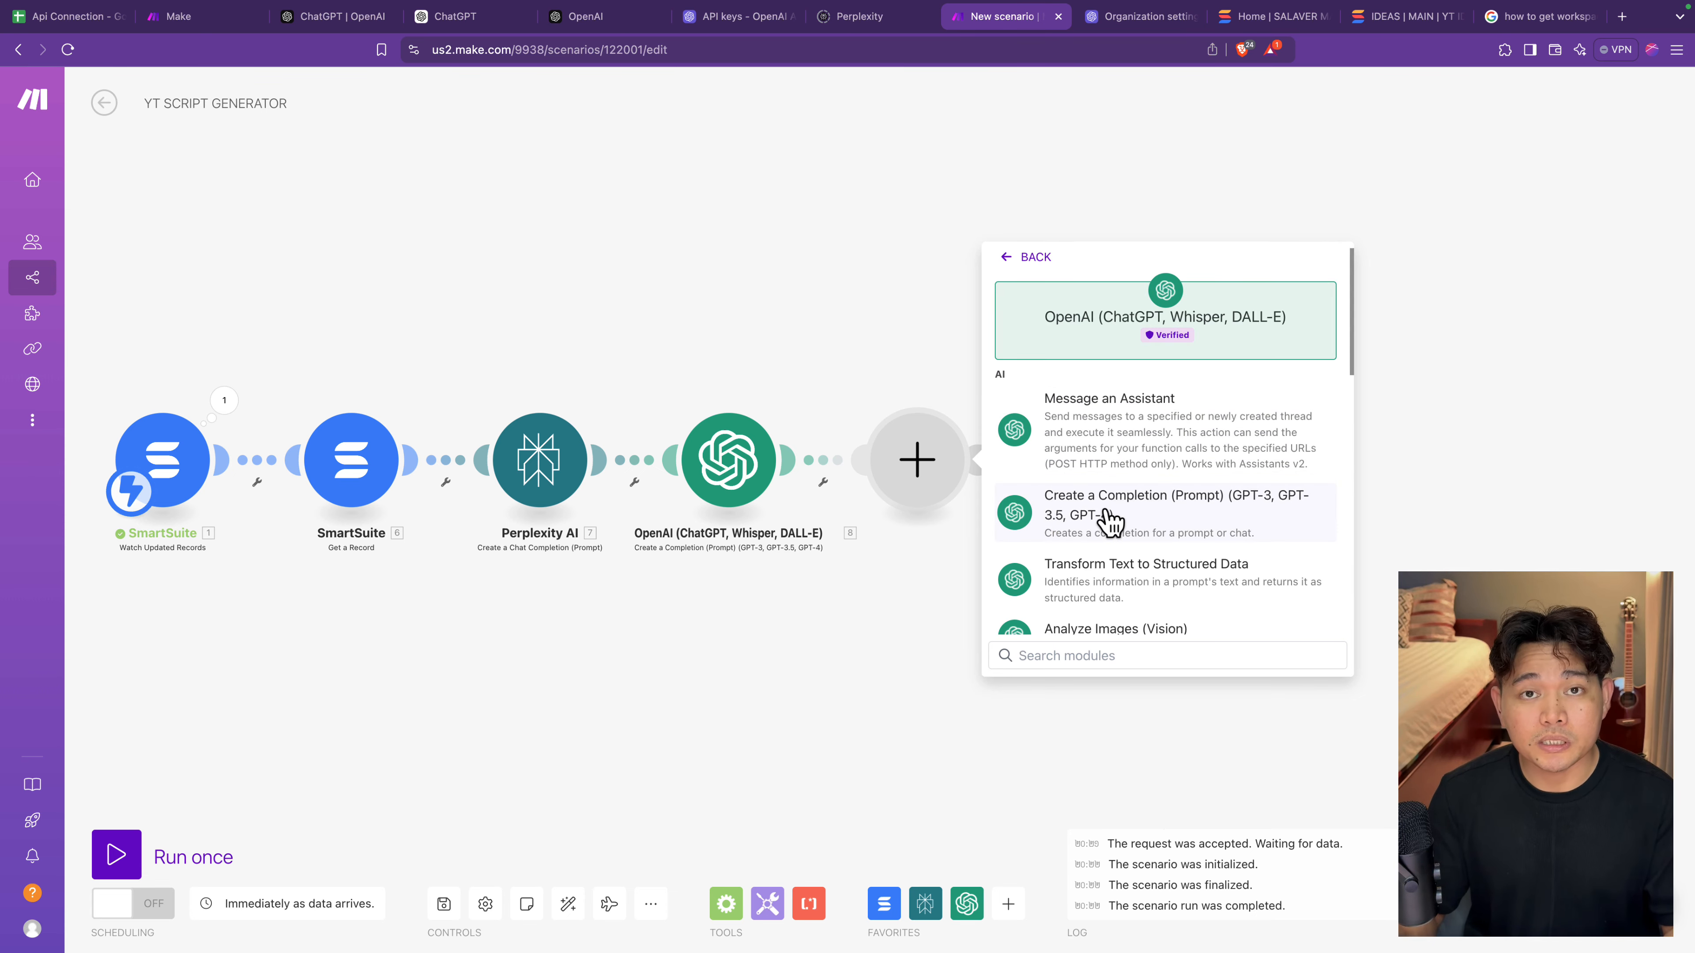
click(1182, 522)
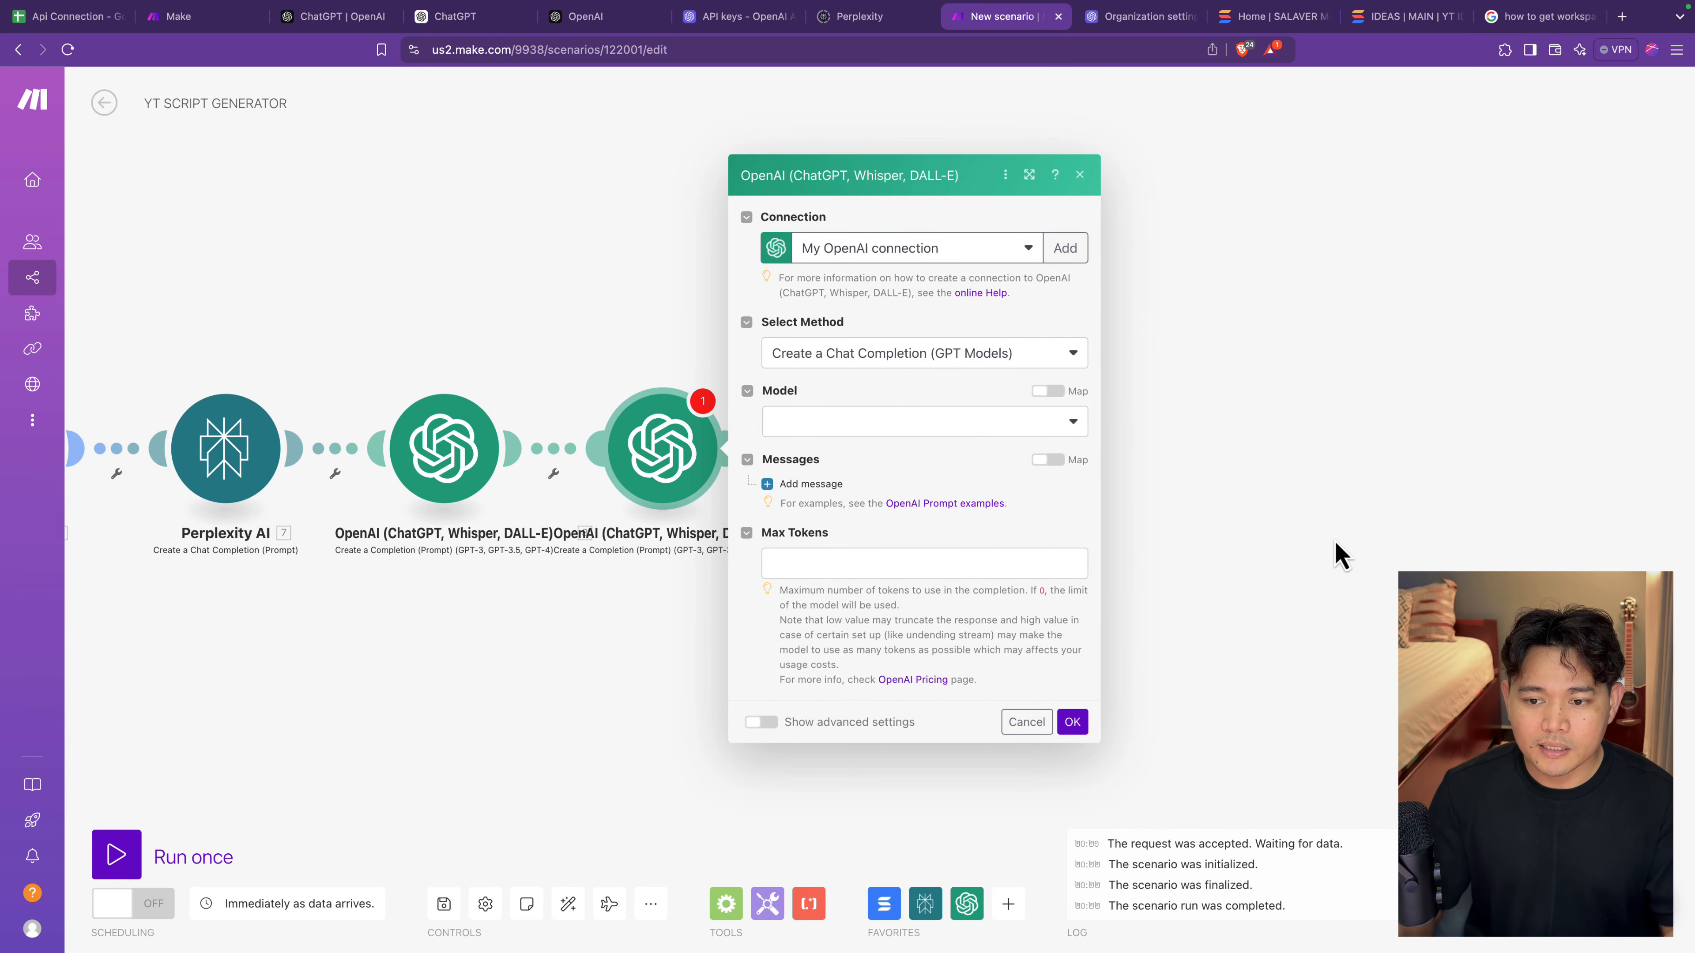
- Choose the gpt-4o model and add a message with the User role
click(1069, 431)
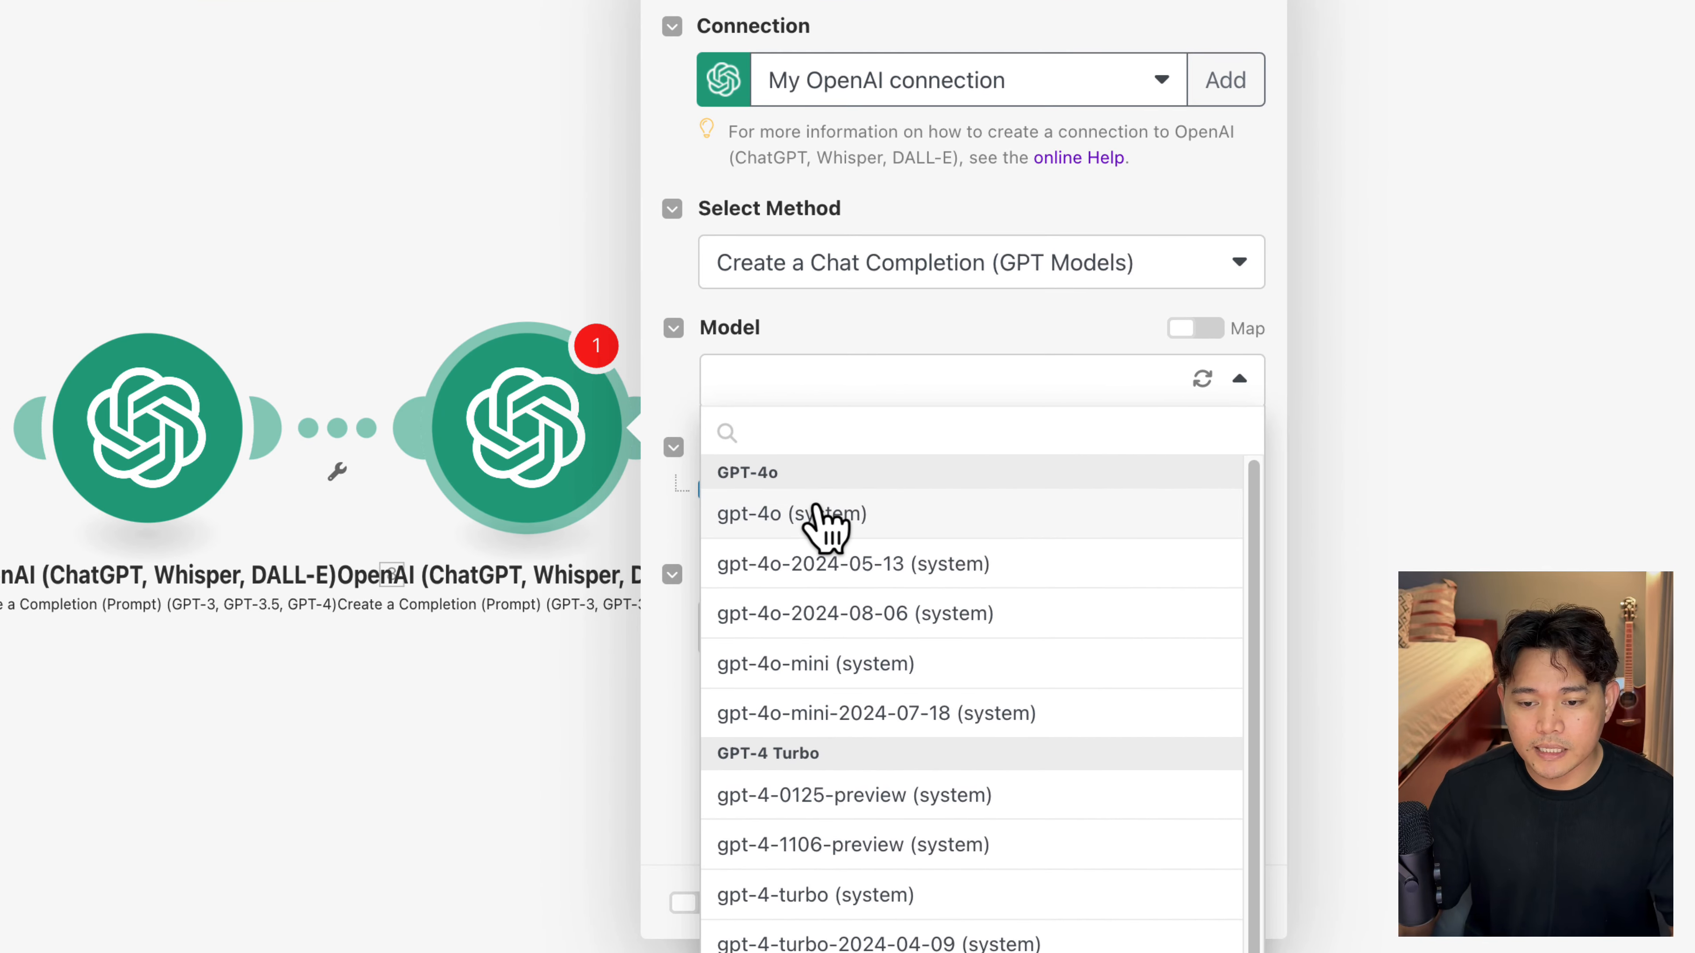
click(817, 513)
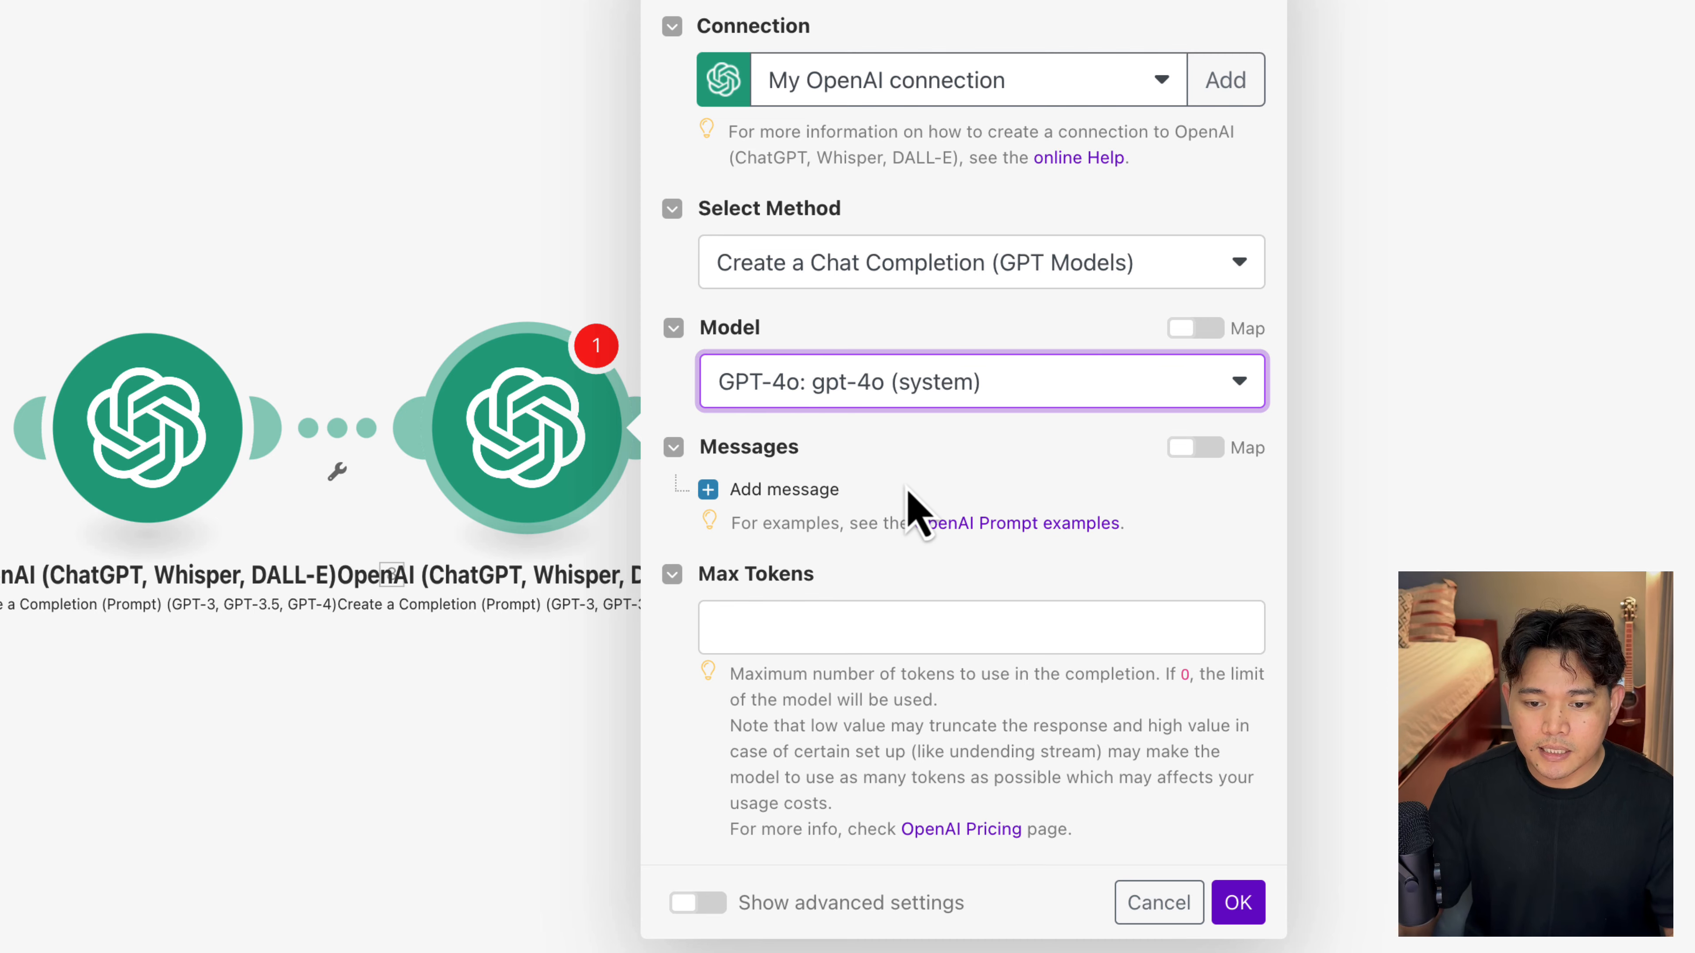
click(785, 492)
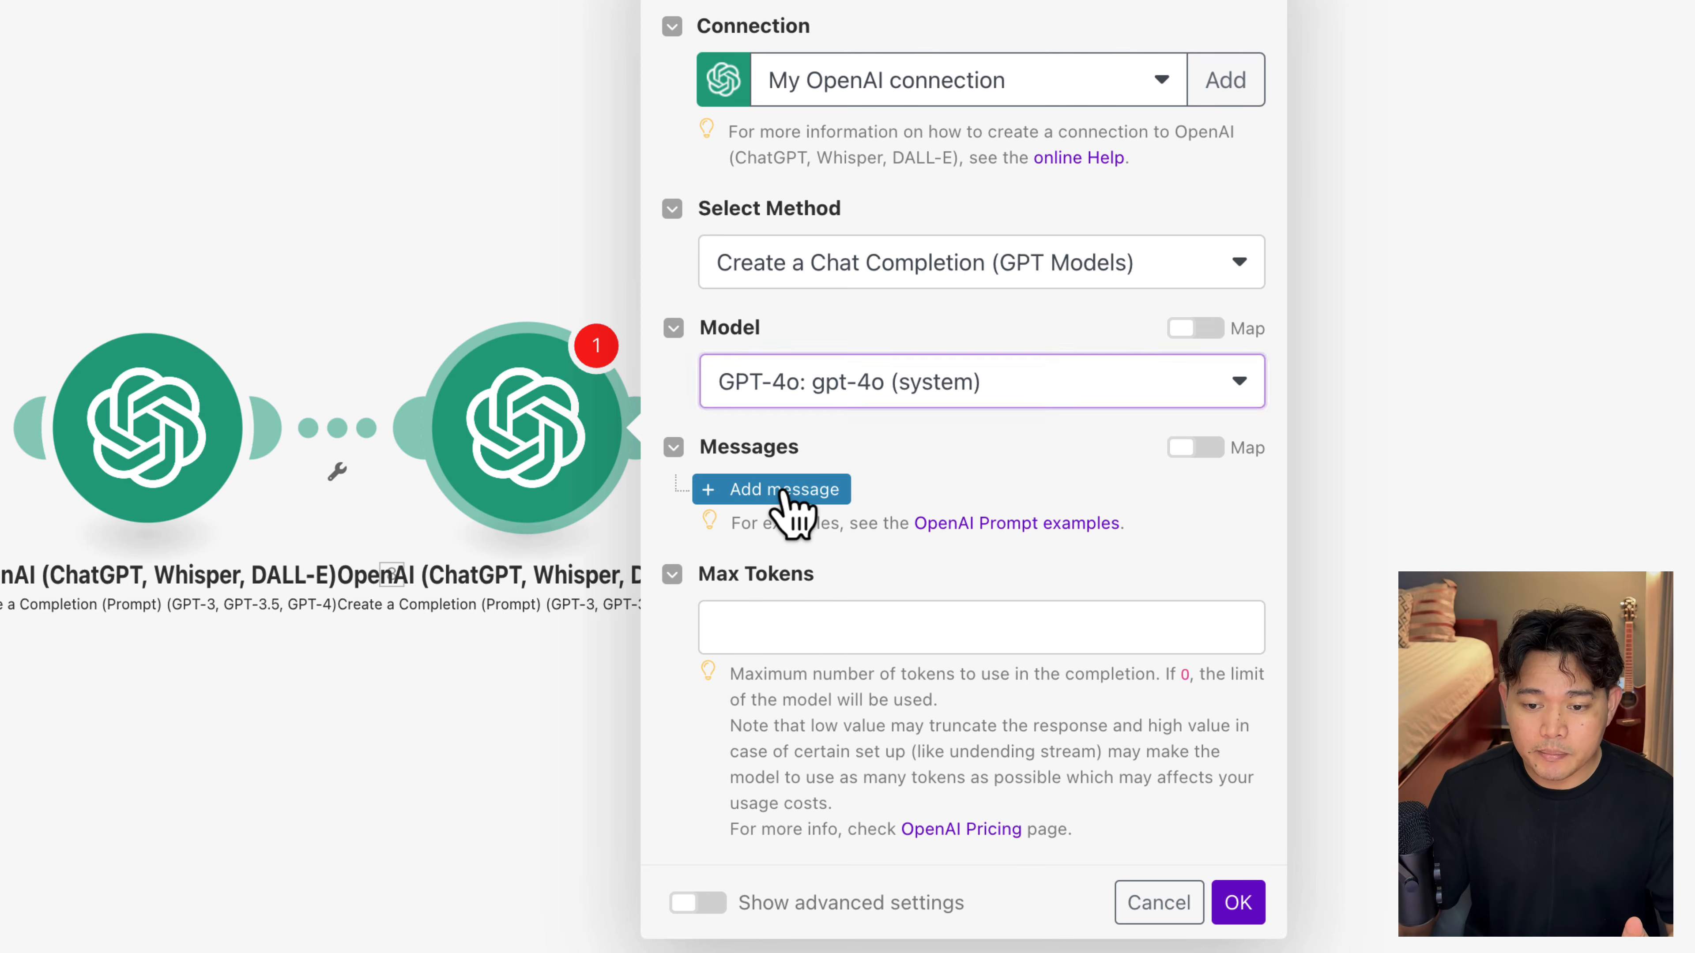
scroll(786, 499, down, 2)
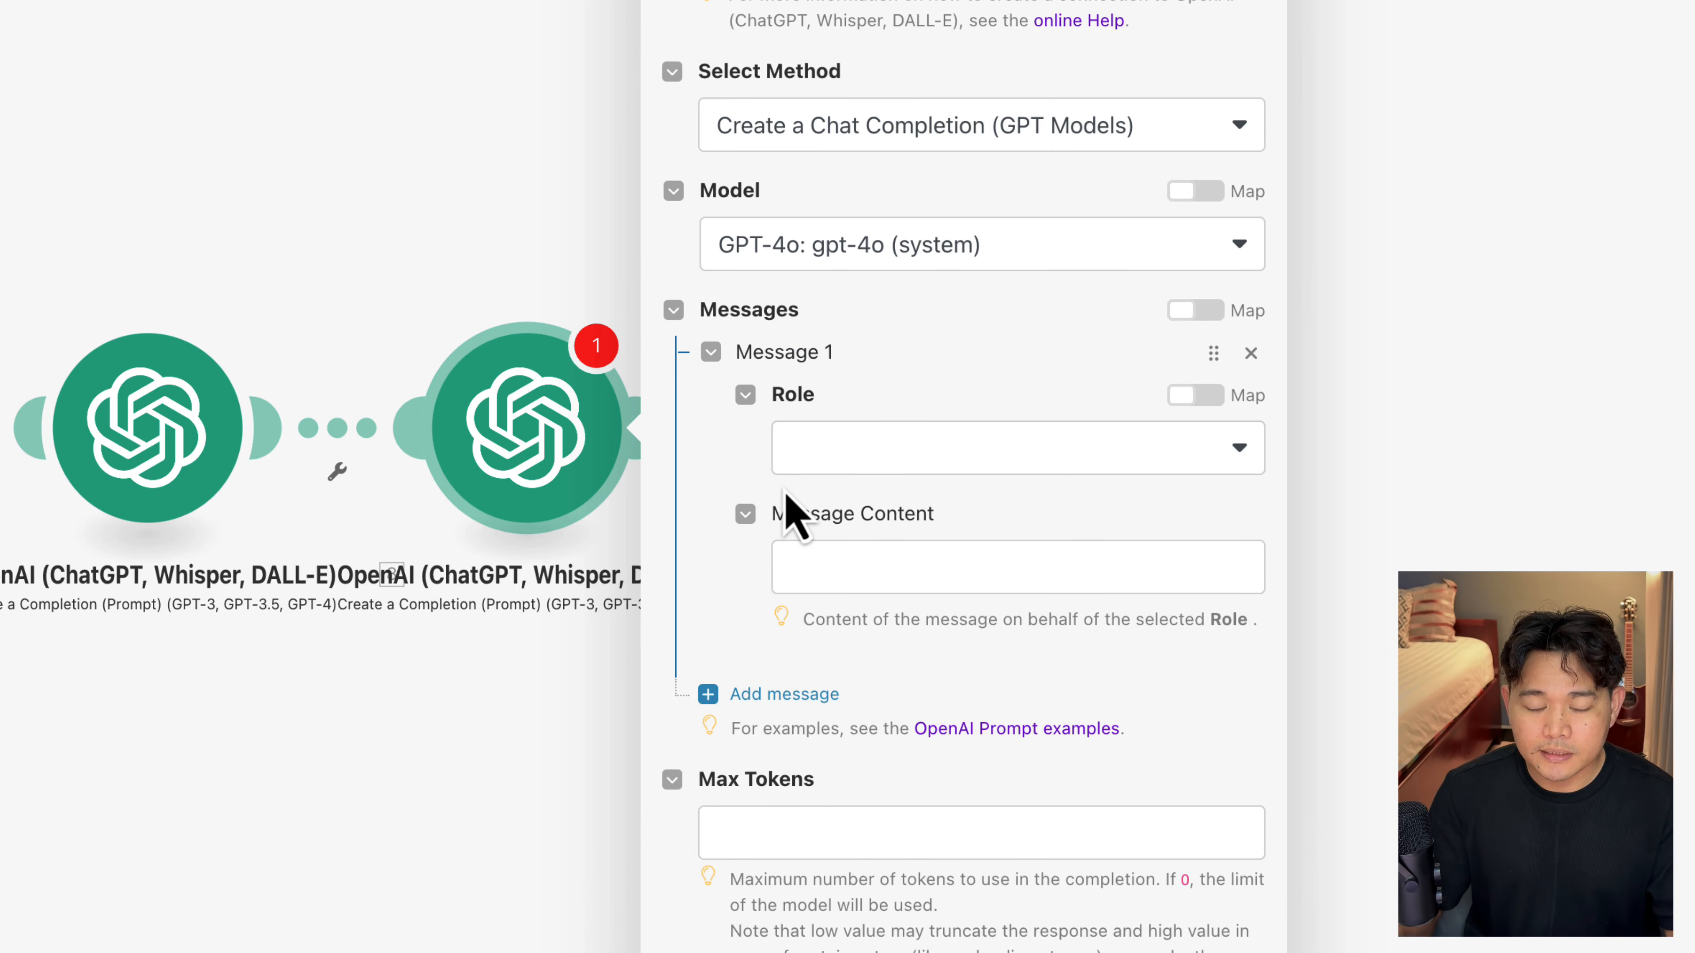
click(922, 461)
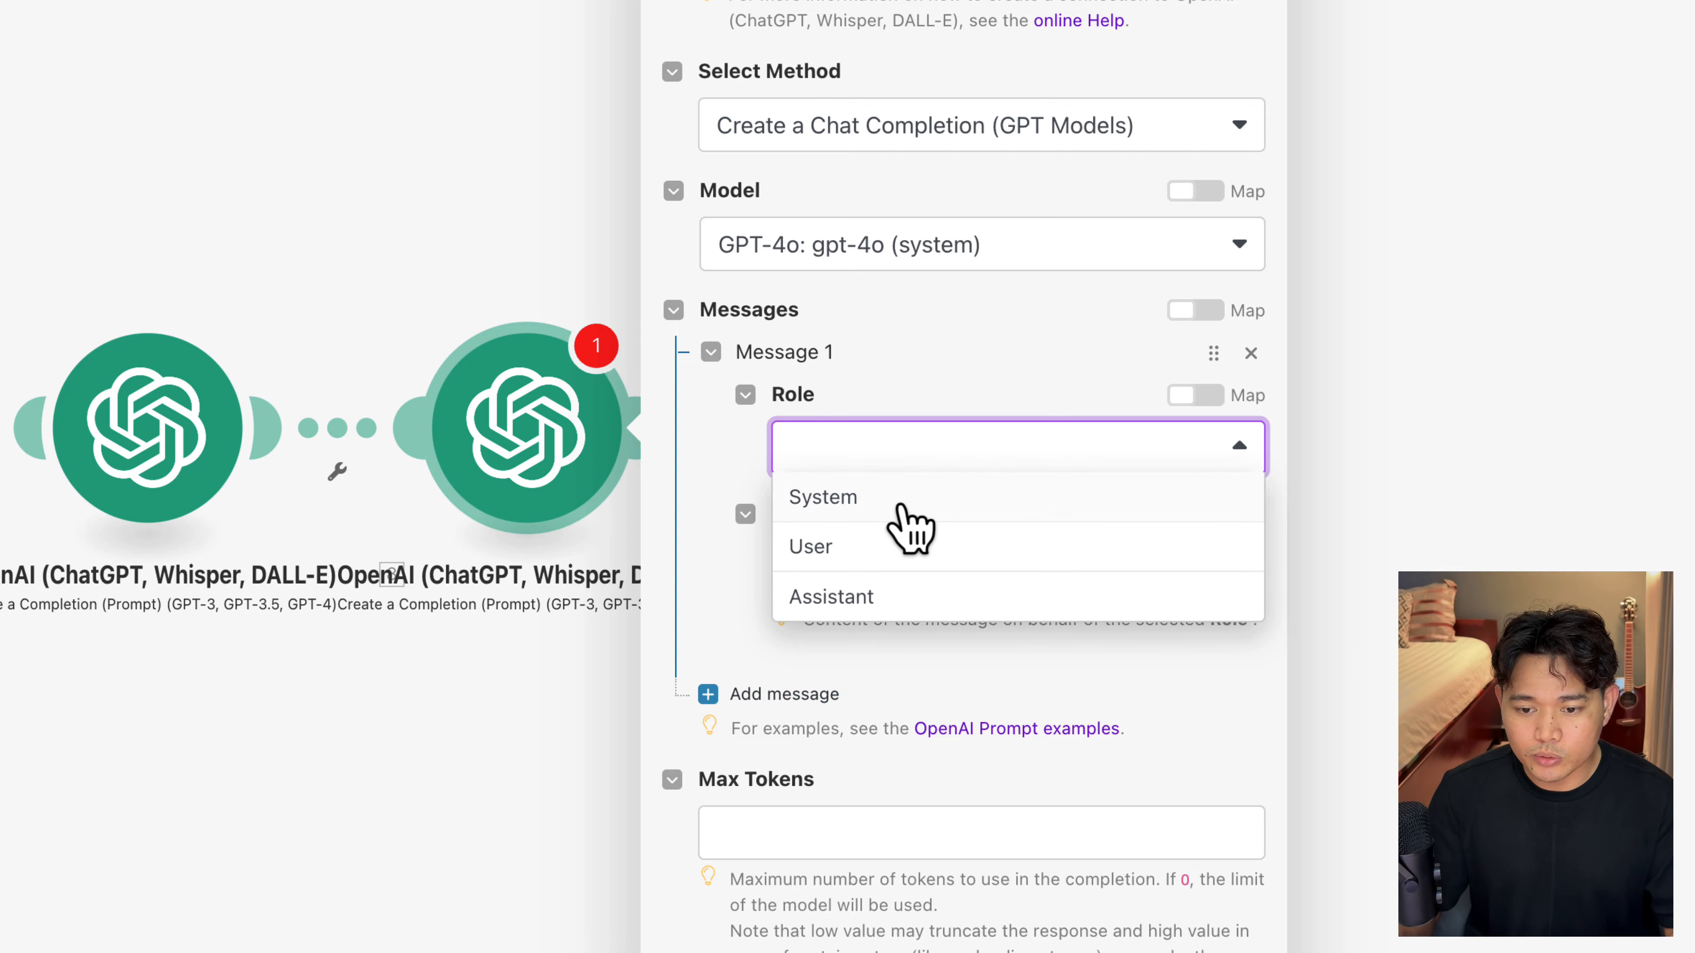
click(864, 548)
click(885, 569)
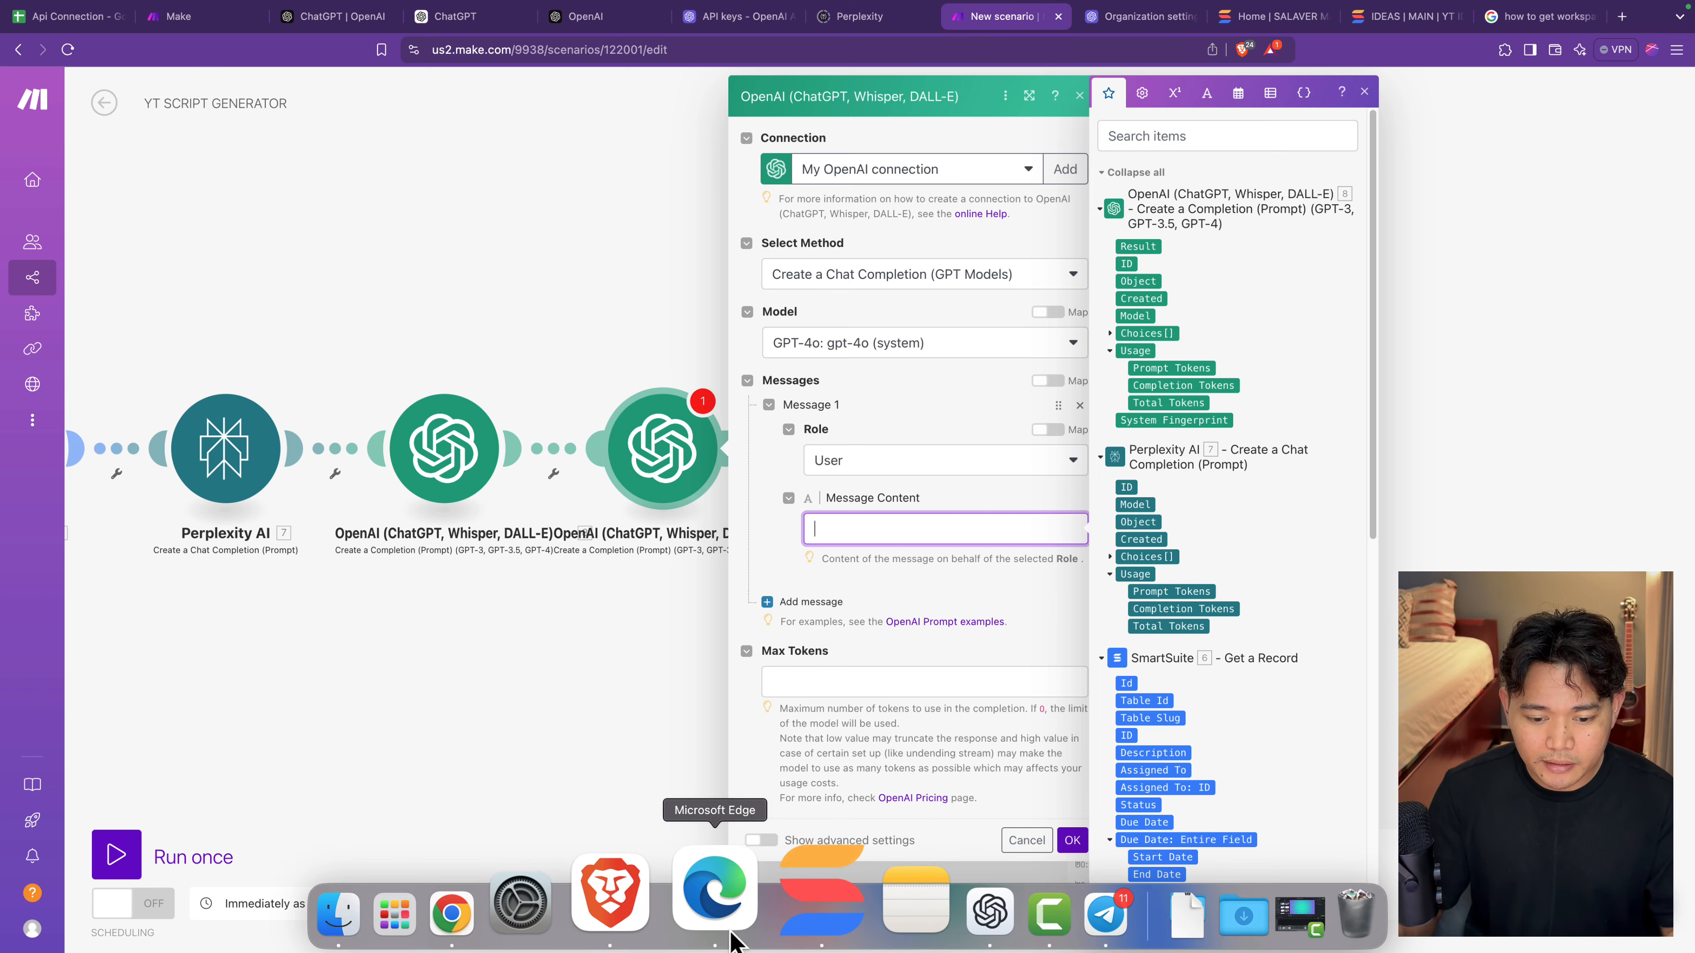
- Copy the full YouTube title and description prompt from the PDF notes in Edge
click(705, 897)
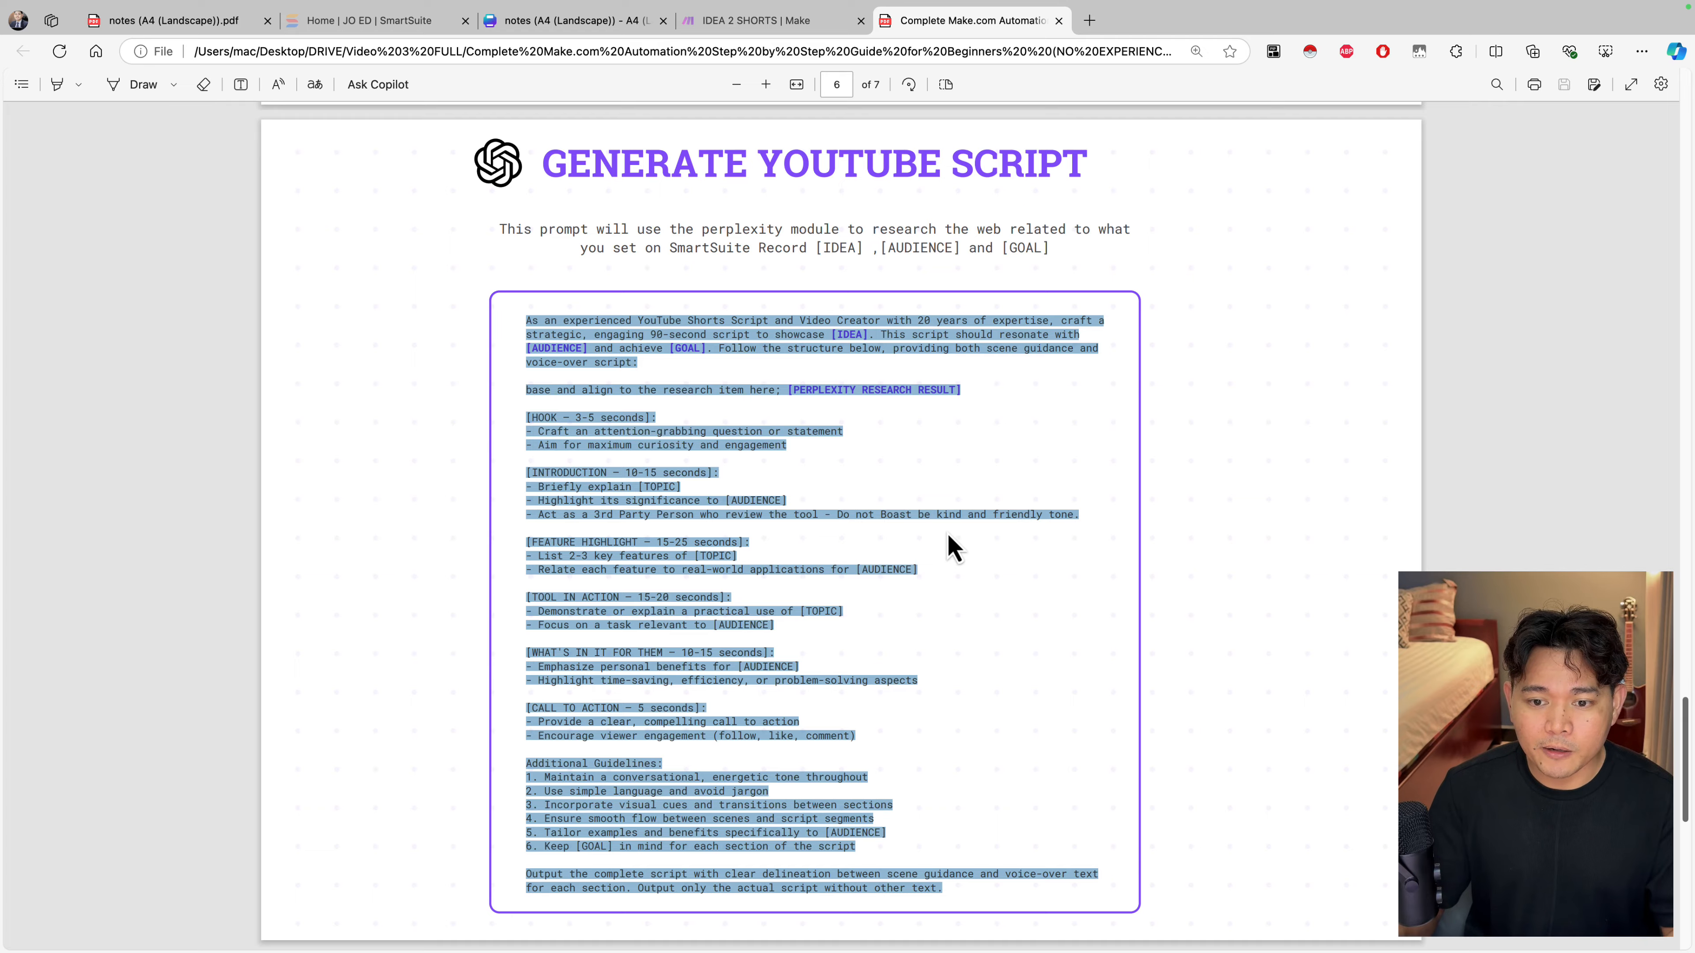
scroll(955, 548, down, 10)
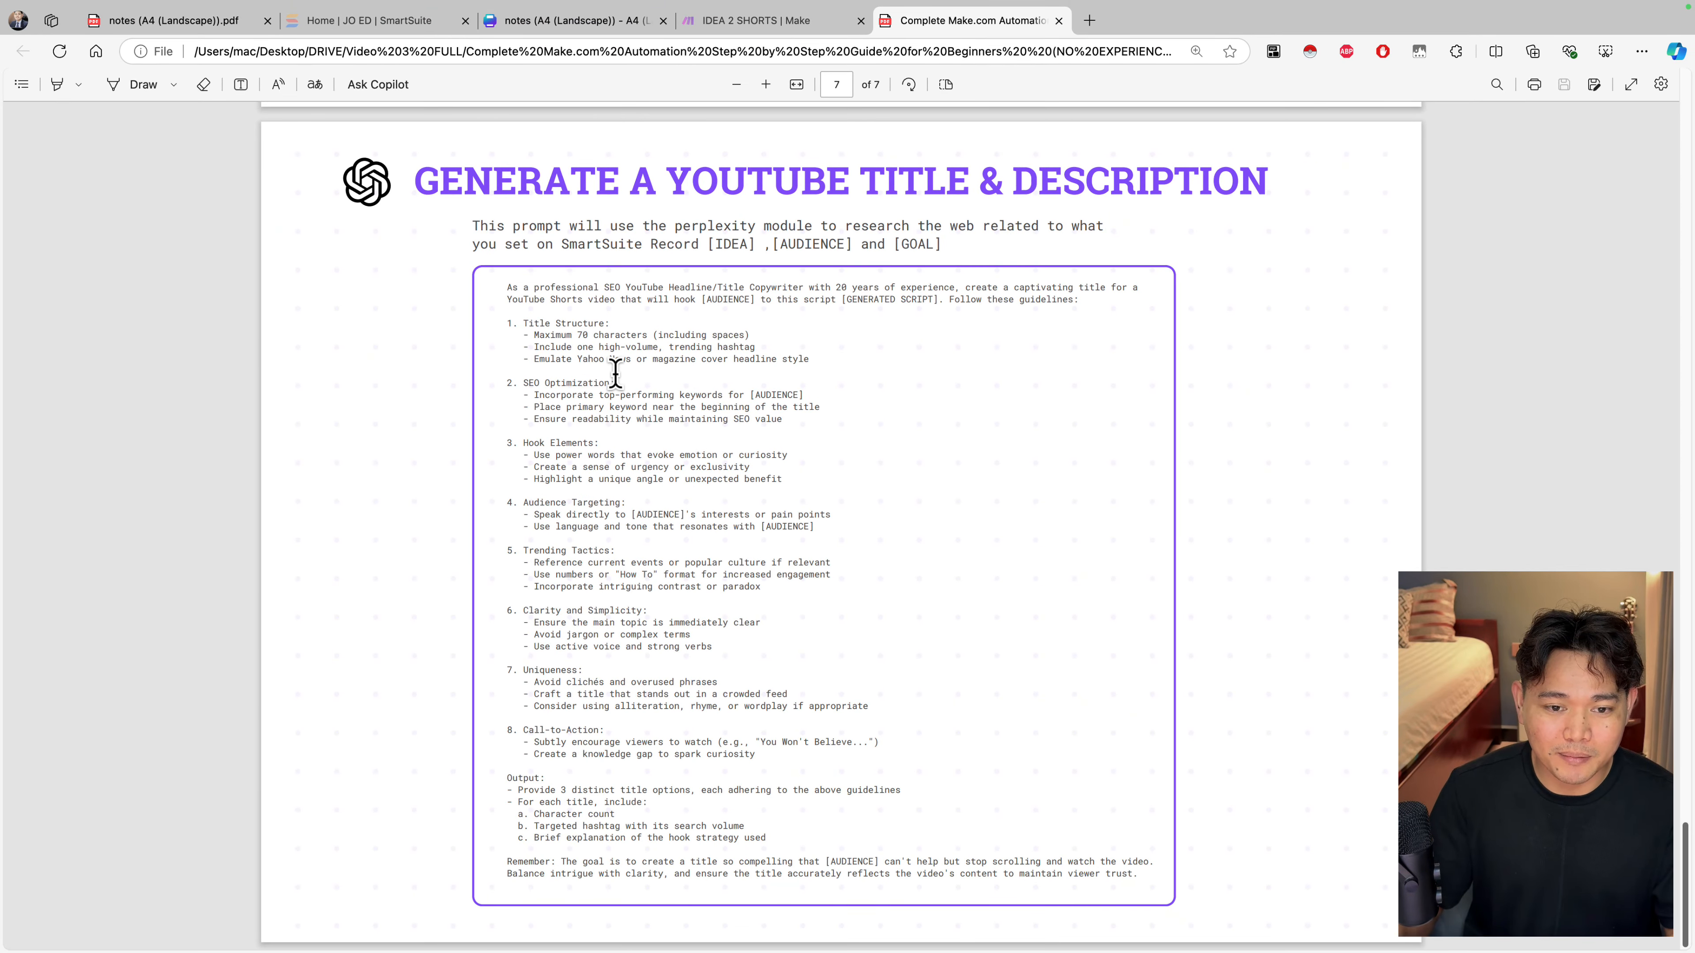
key(super+plus)
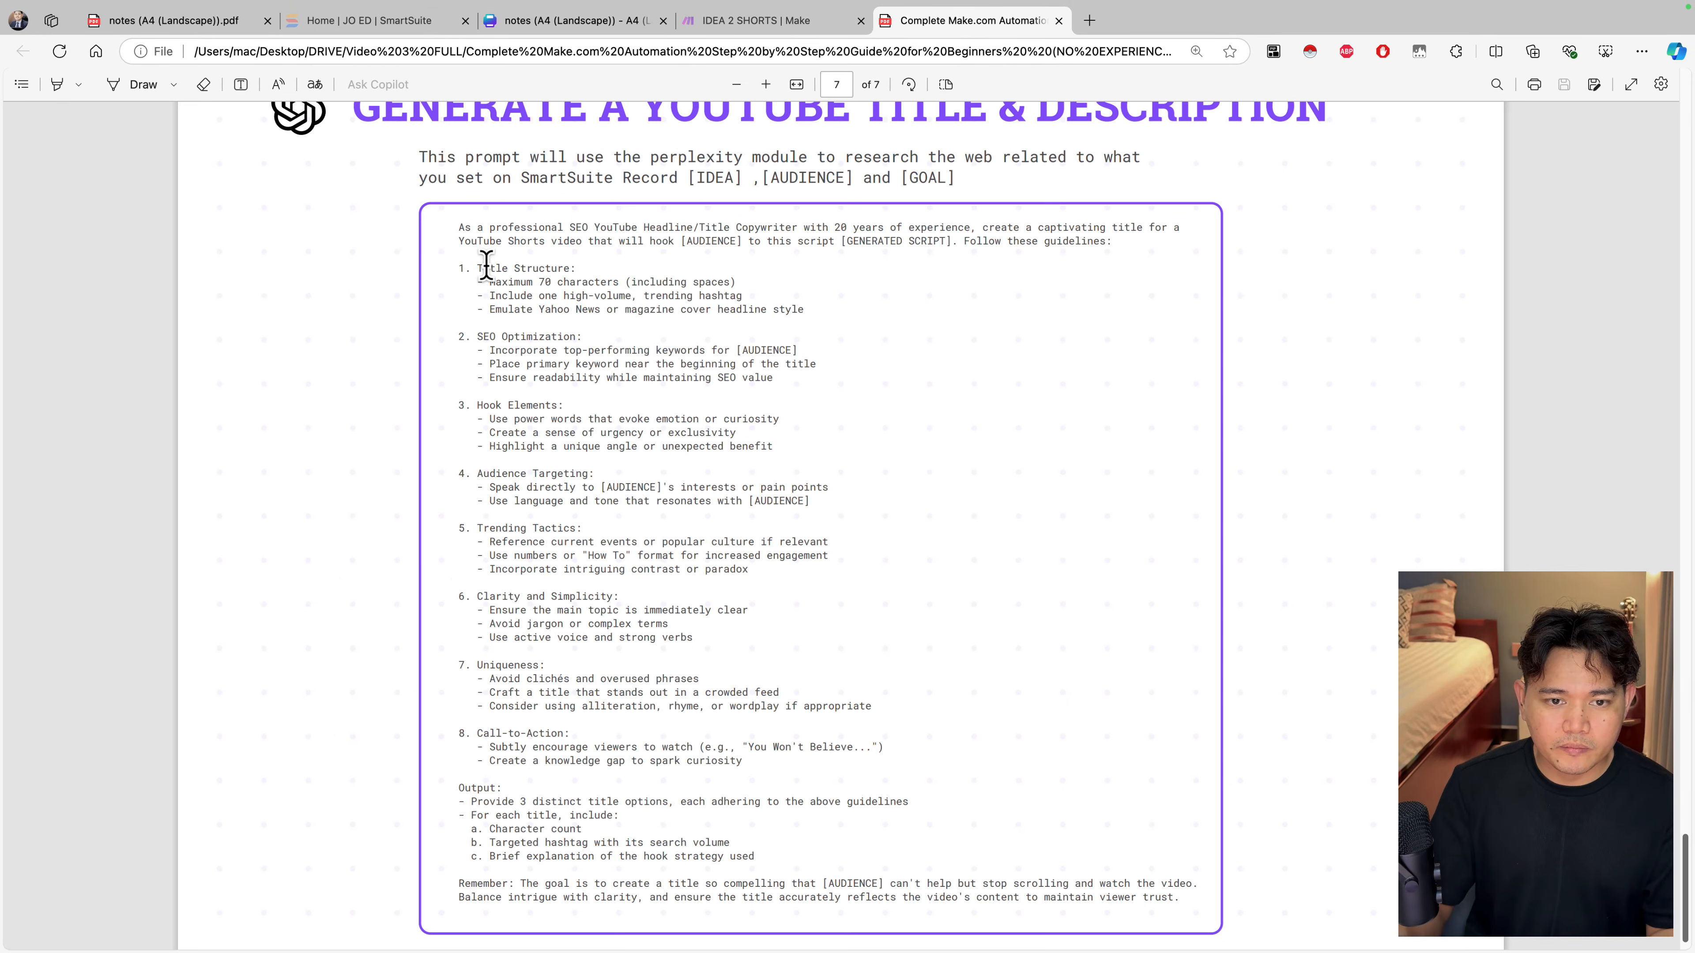
drag(455, 225, 1181, 898)
right_click(538, 558)
click(577, 179)
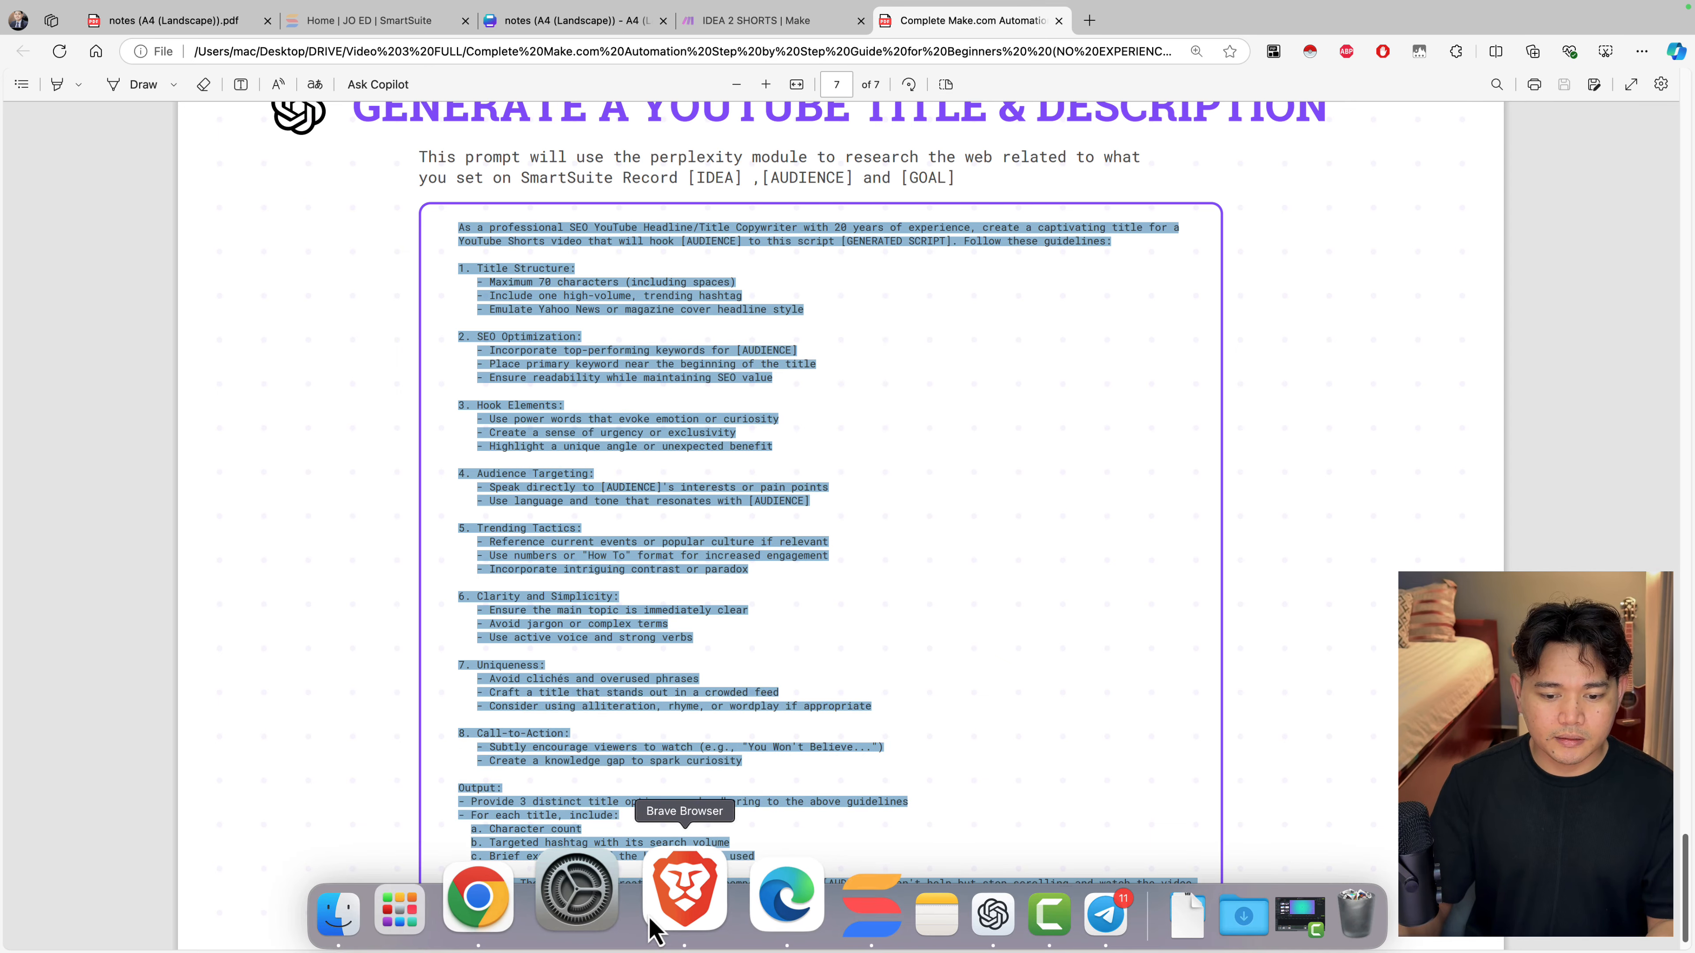
click(657, 906)
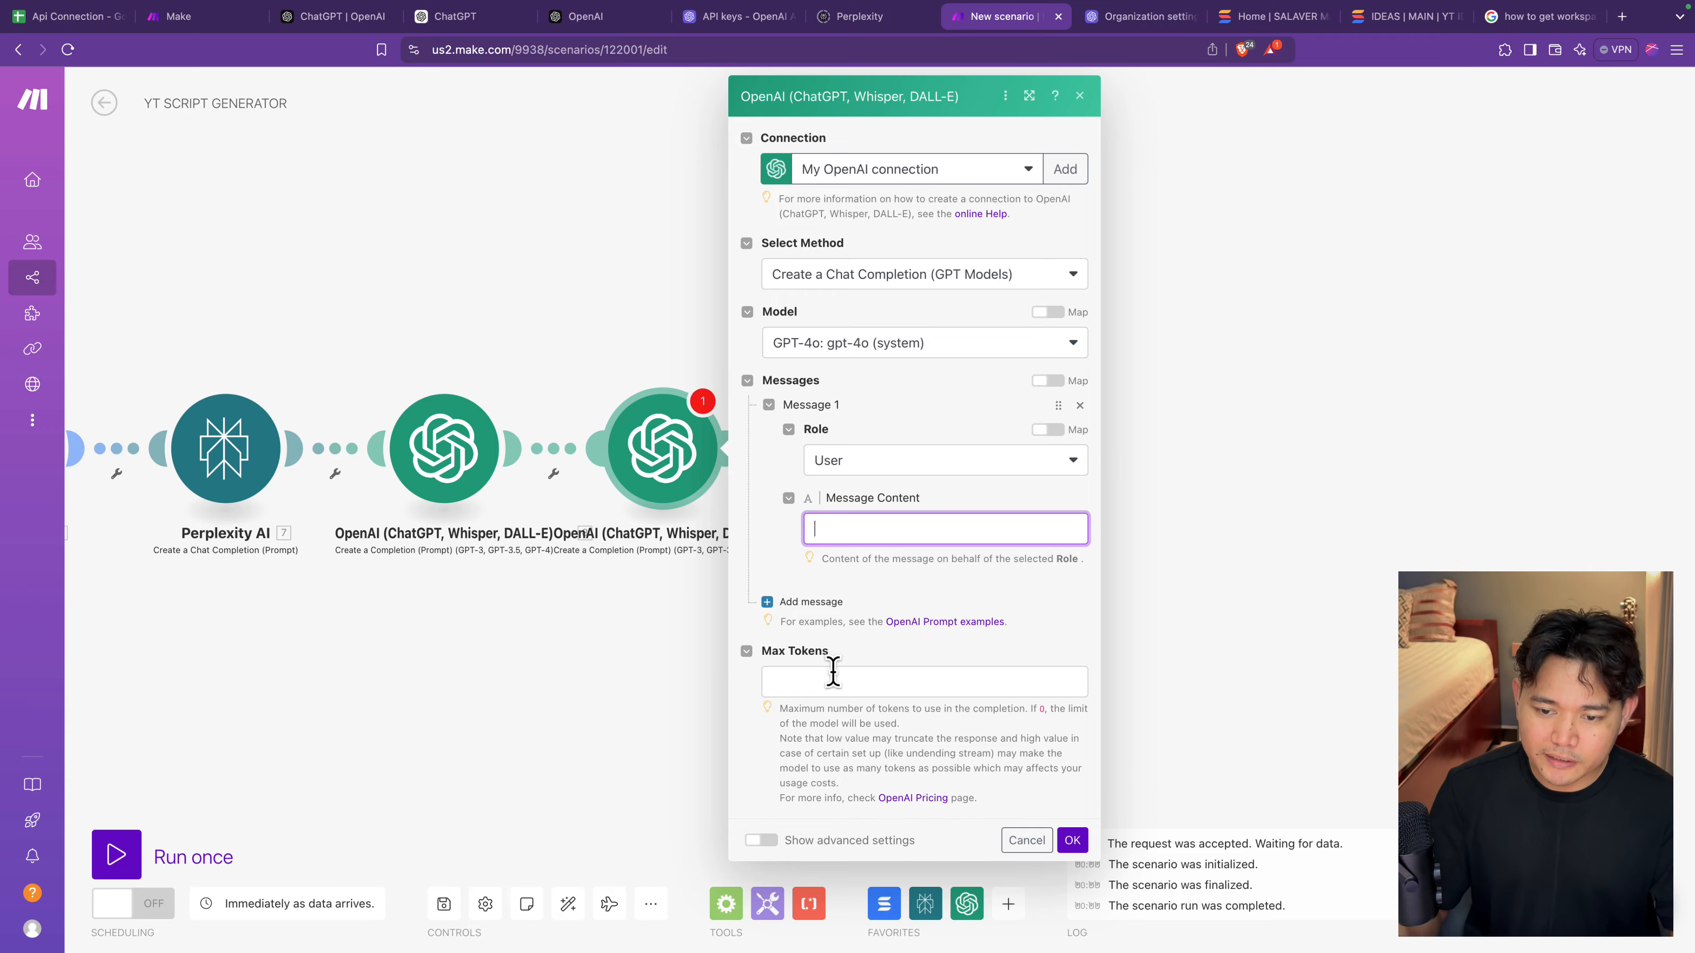
- Paste the title prompt into the message and replace AUDIENCE with SmartSuite's Audience field
click(861, 527)
right_click(862, 527)
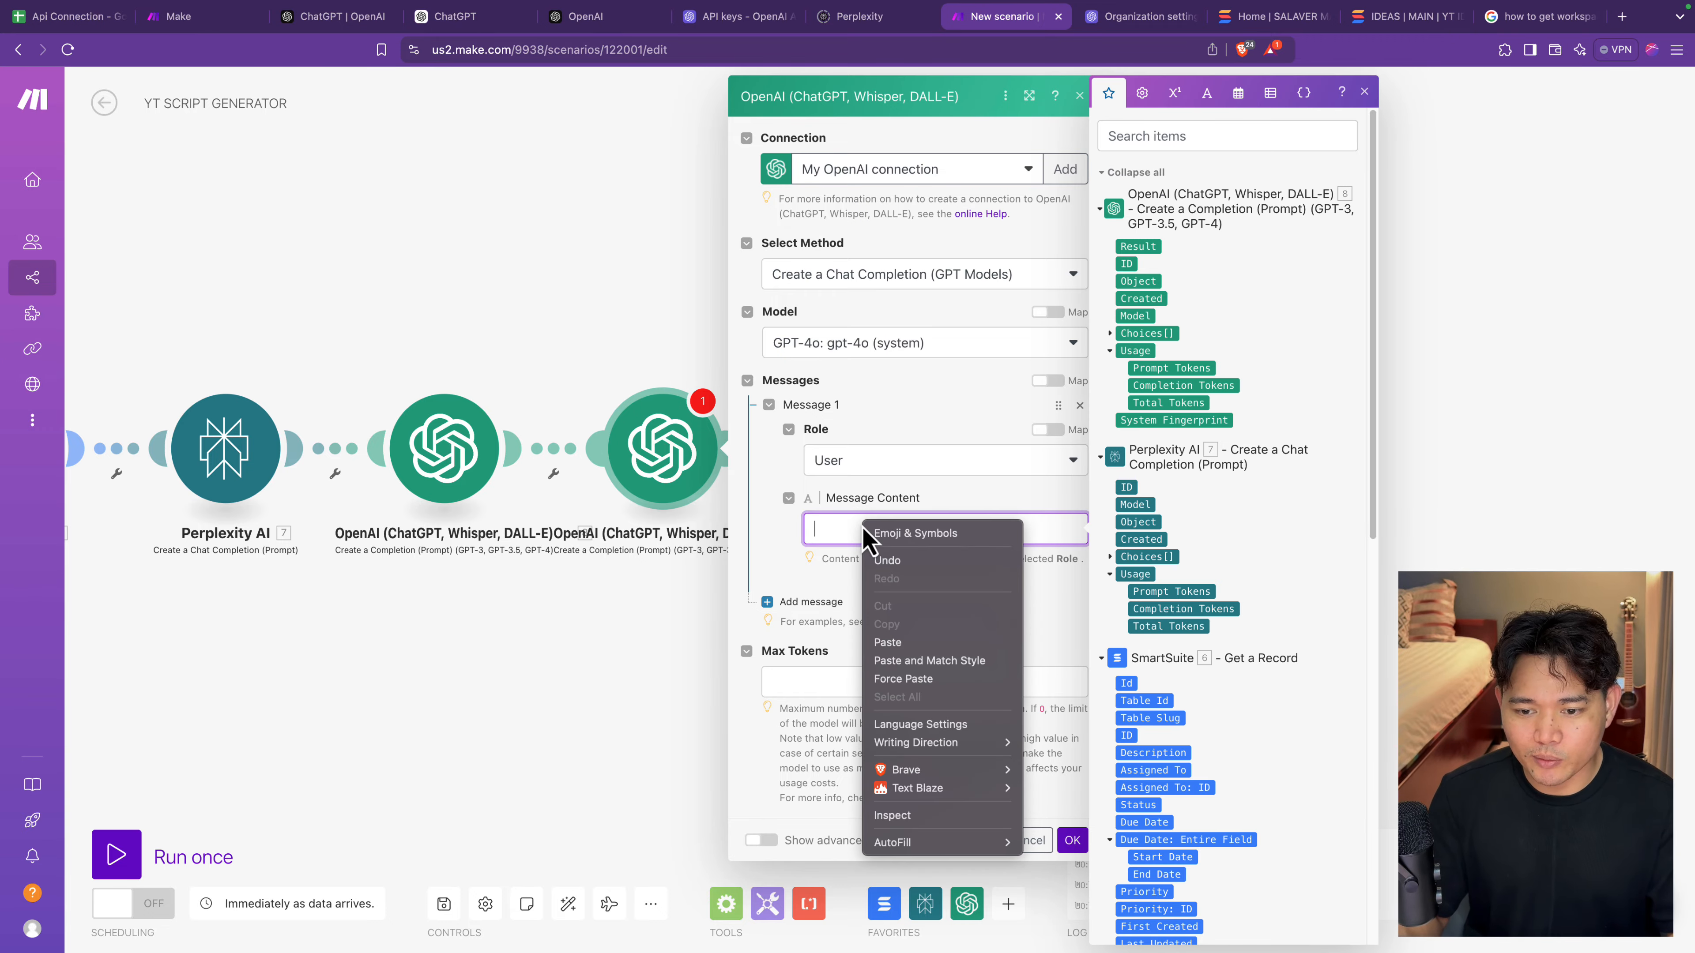
click(888, 642)
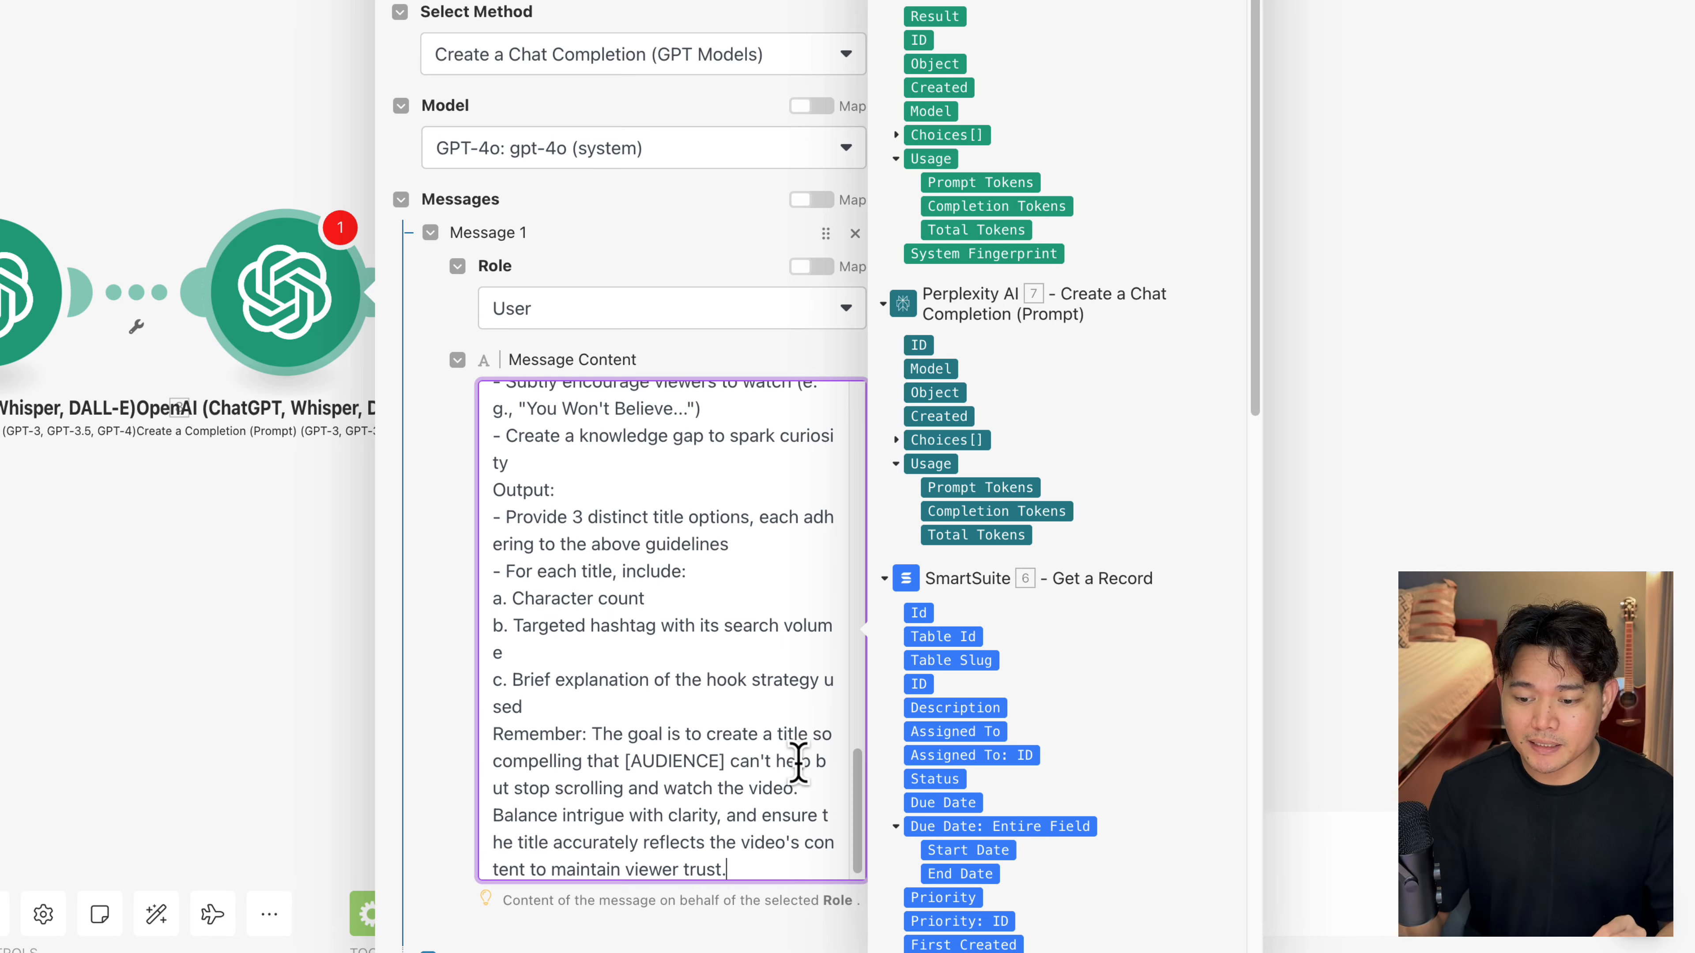
drag(862, 808, 866, 442)
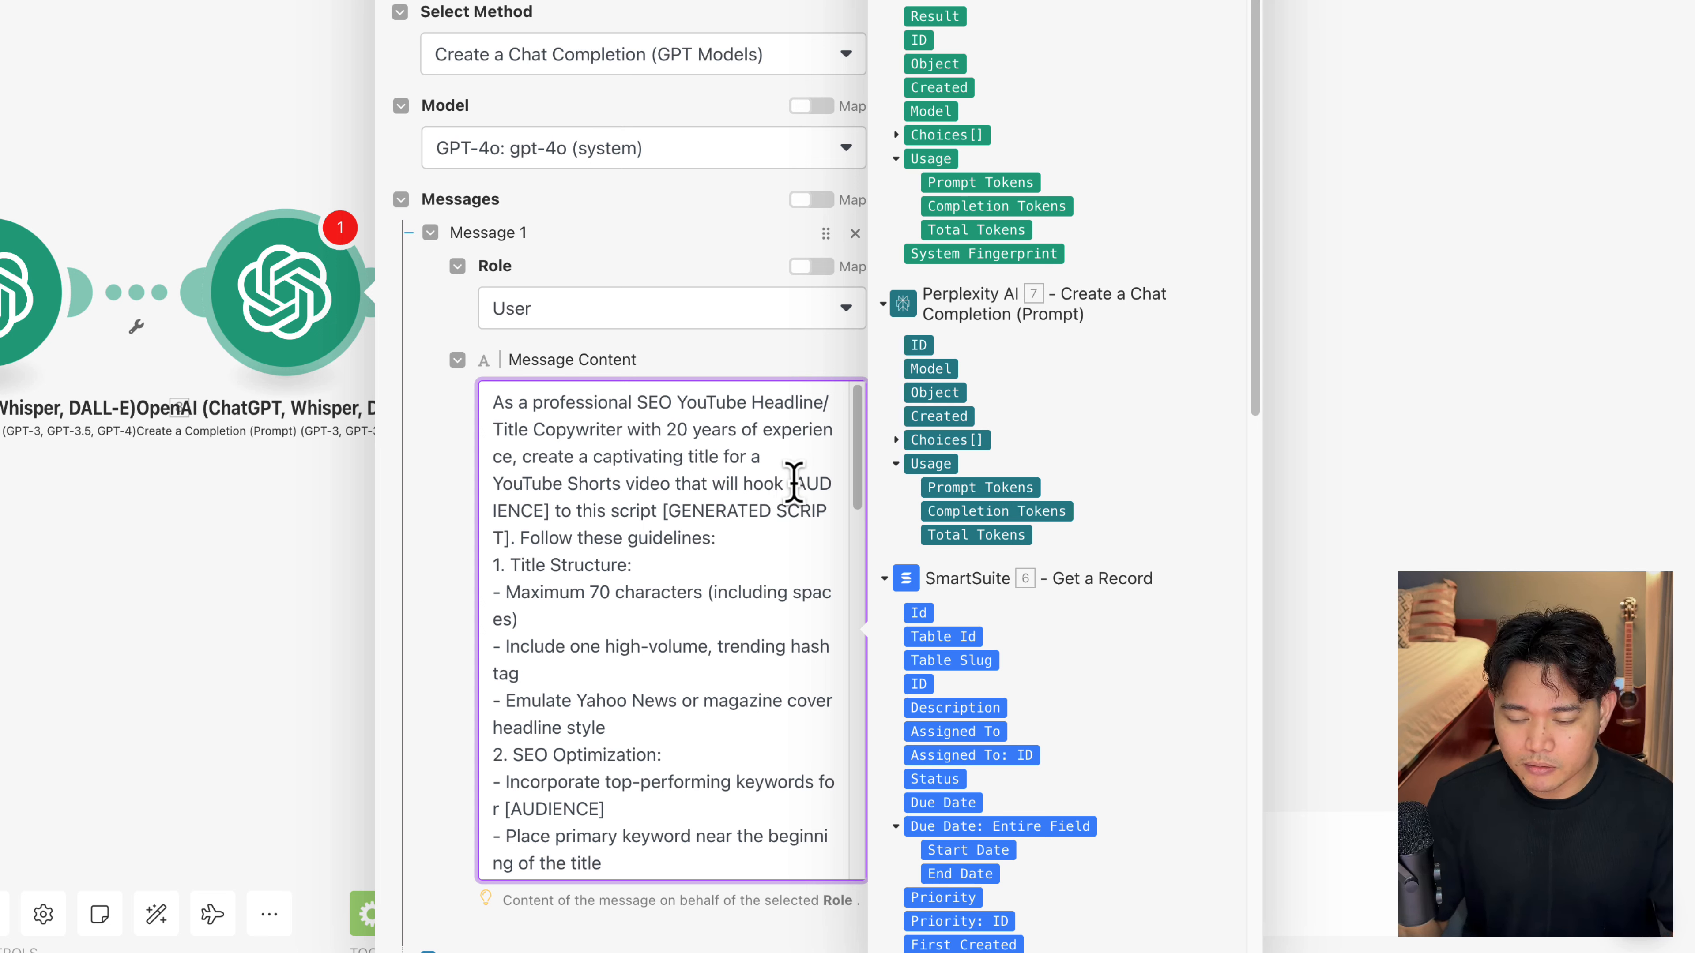
drag(821, 483, 560, 512)
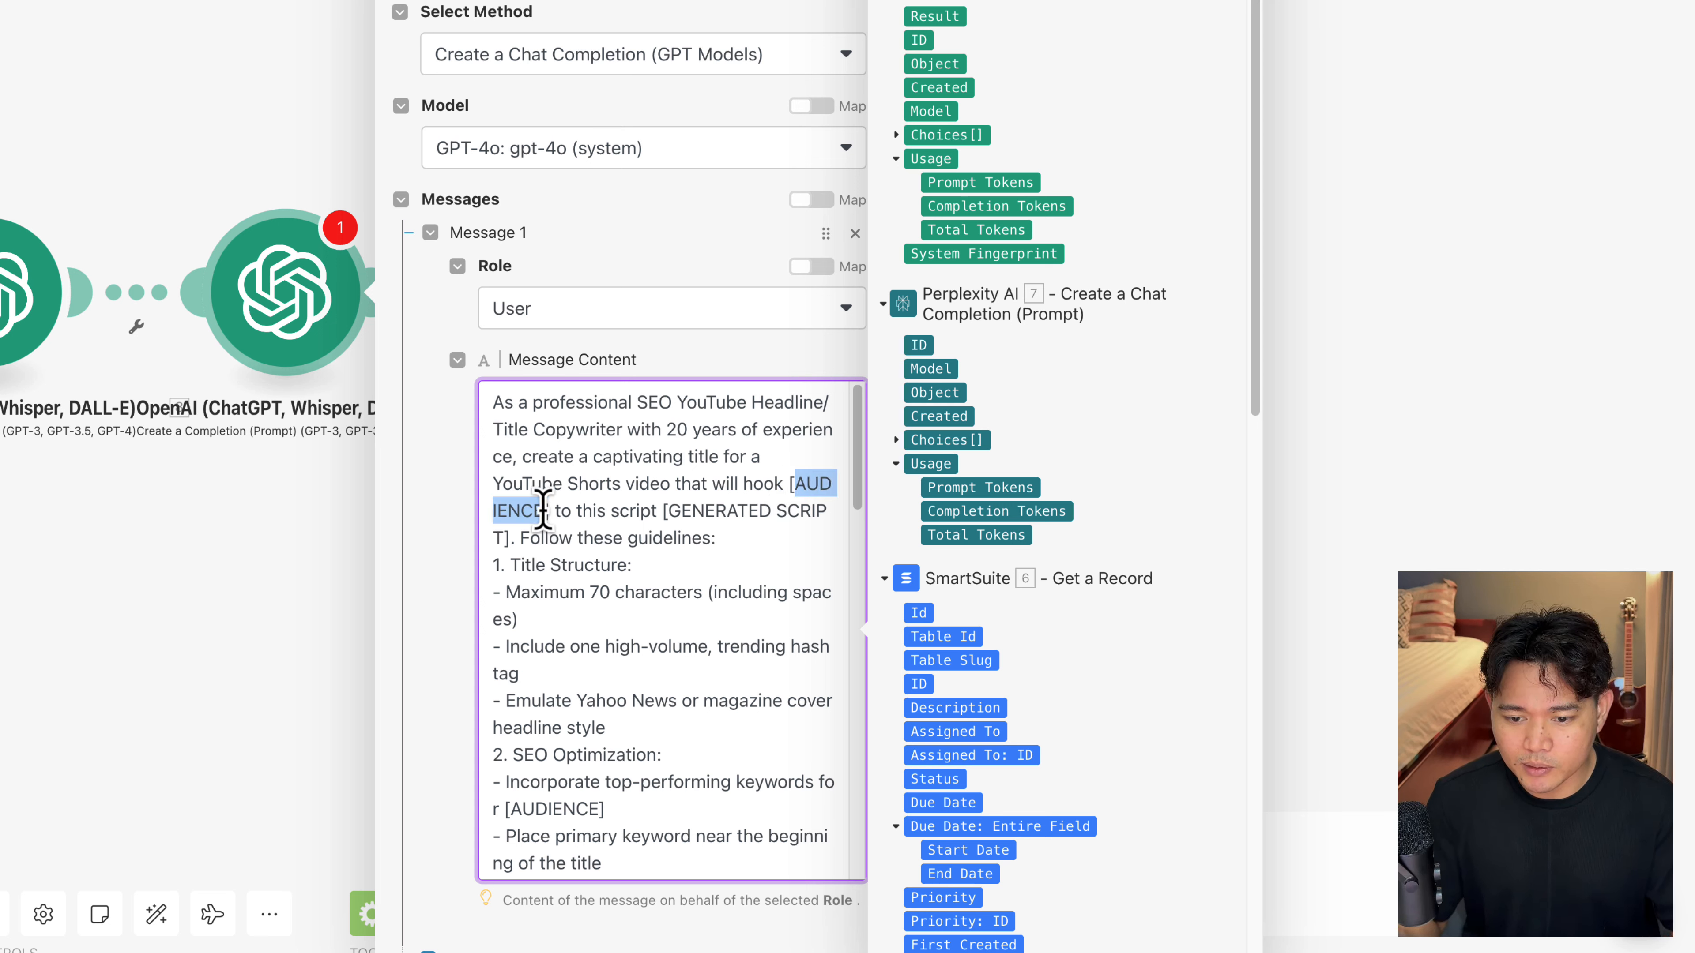
key(BackSpace)
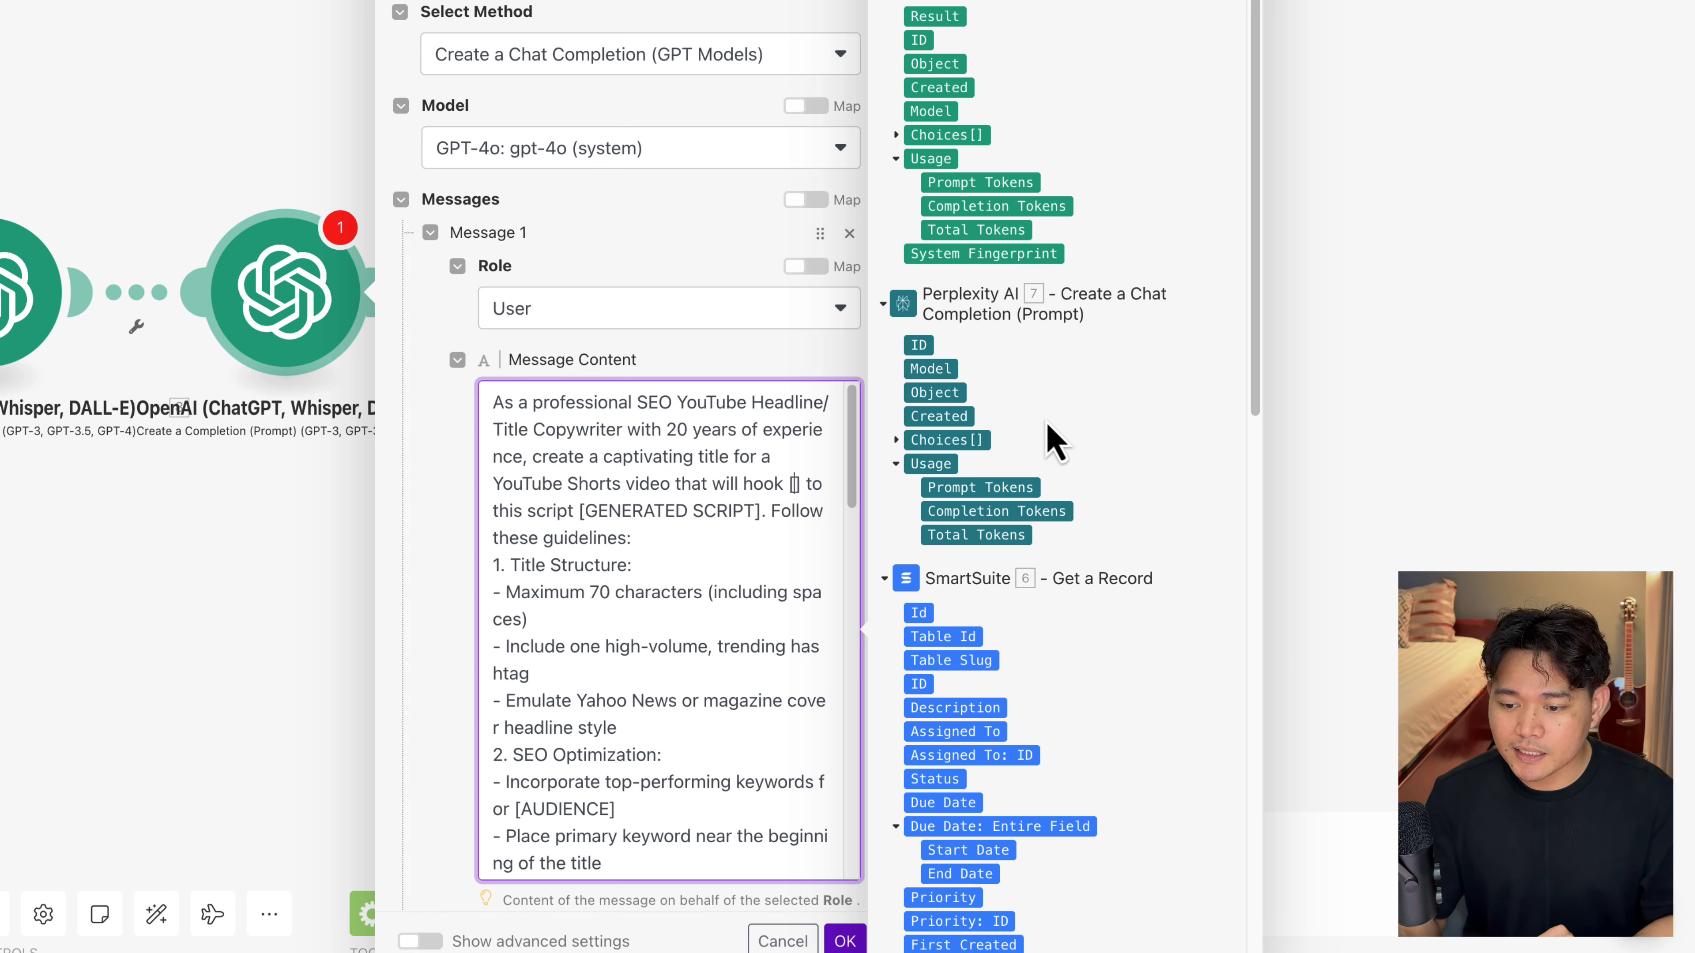
scroll(1058, 440, down, 8)
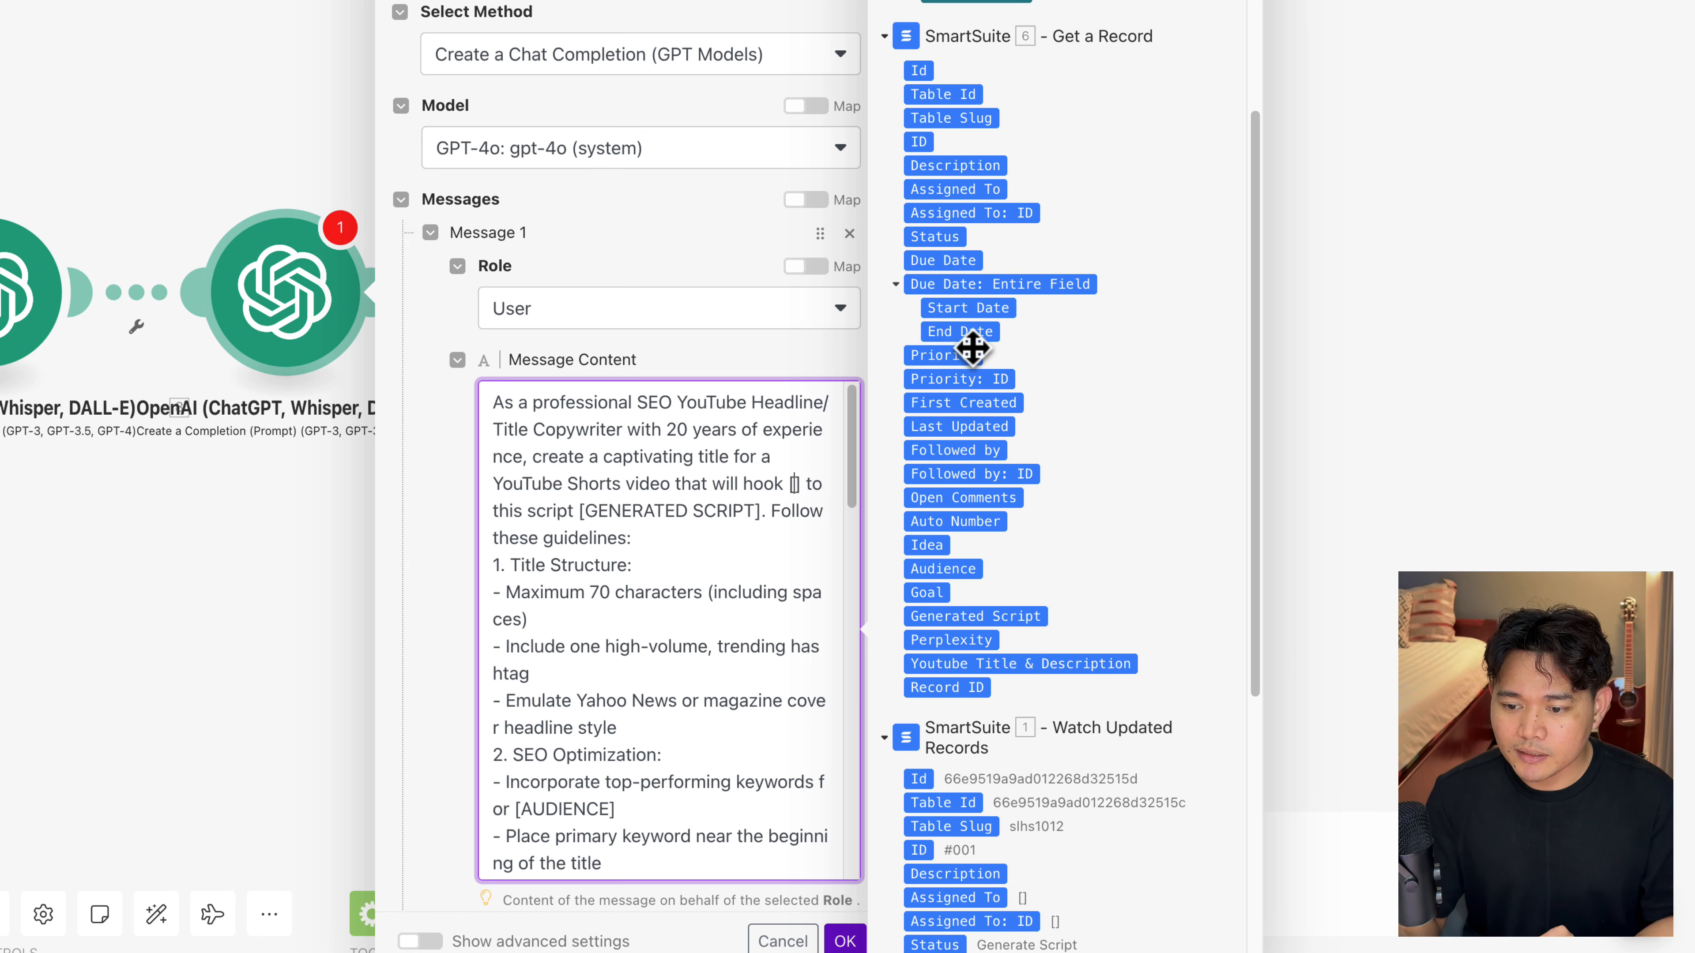
click(936, 569)
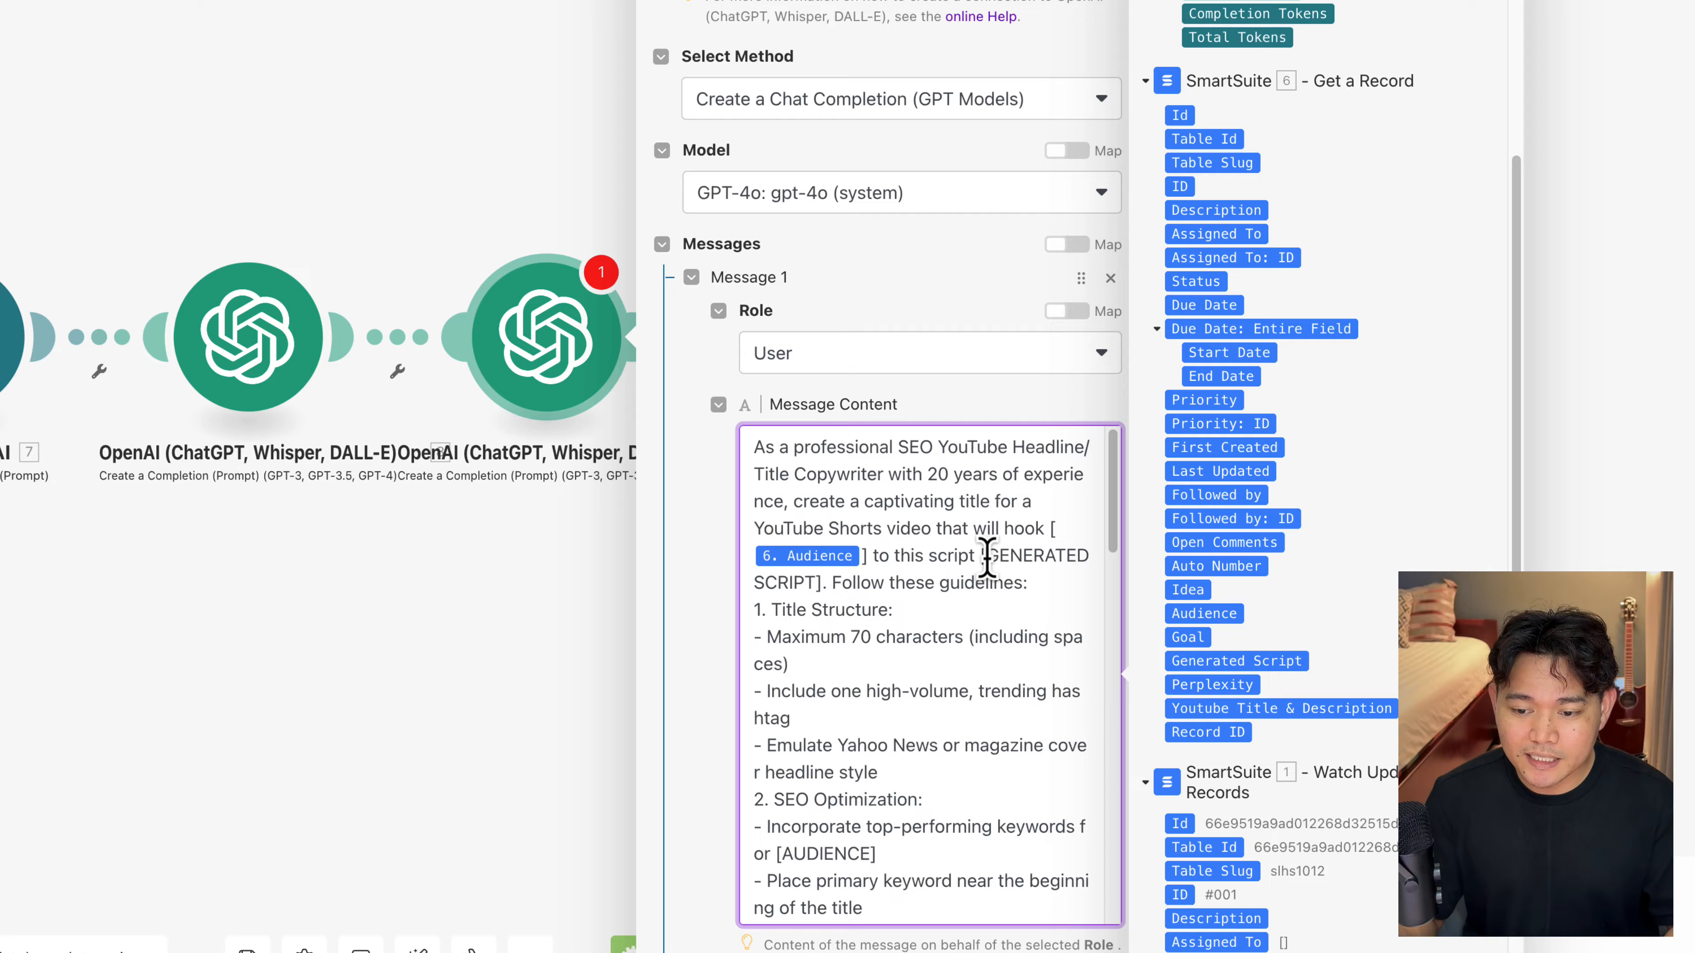
- Replace the GENERATED SCRIPT placeholder with module 8's Choices[] Message Content
drag(725, 511, 549, 537)
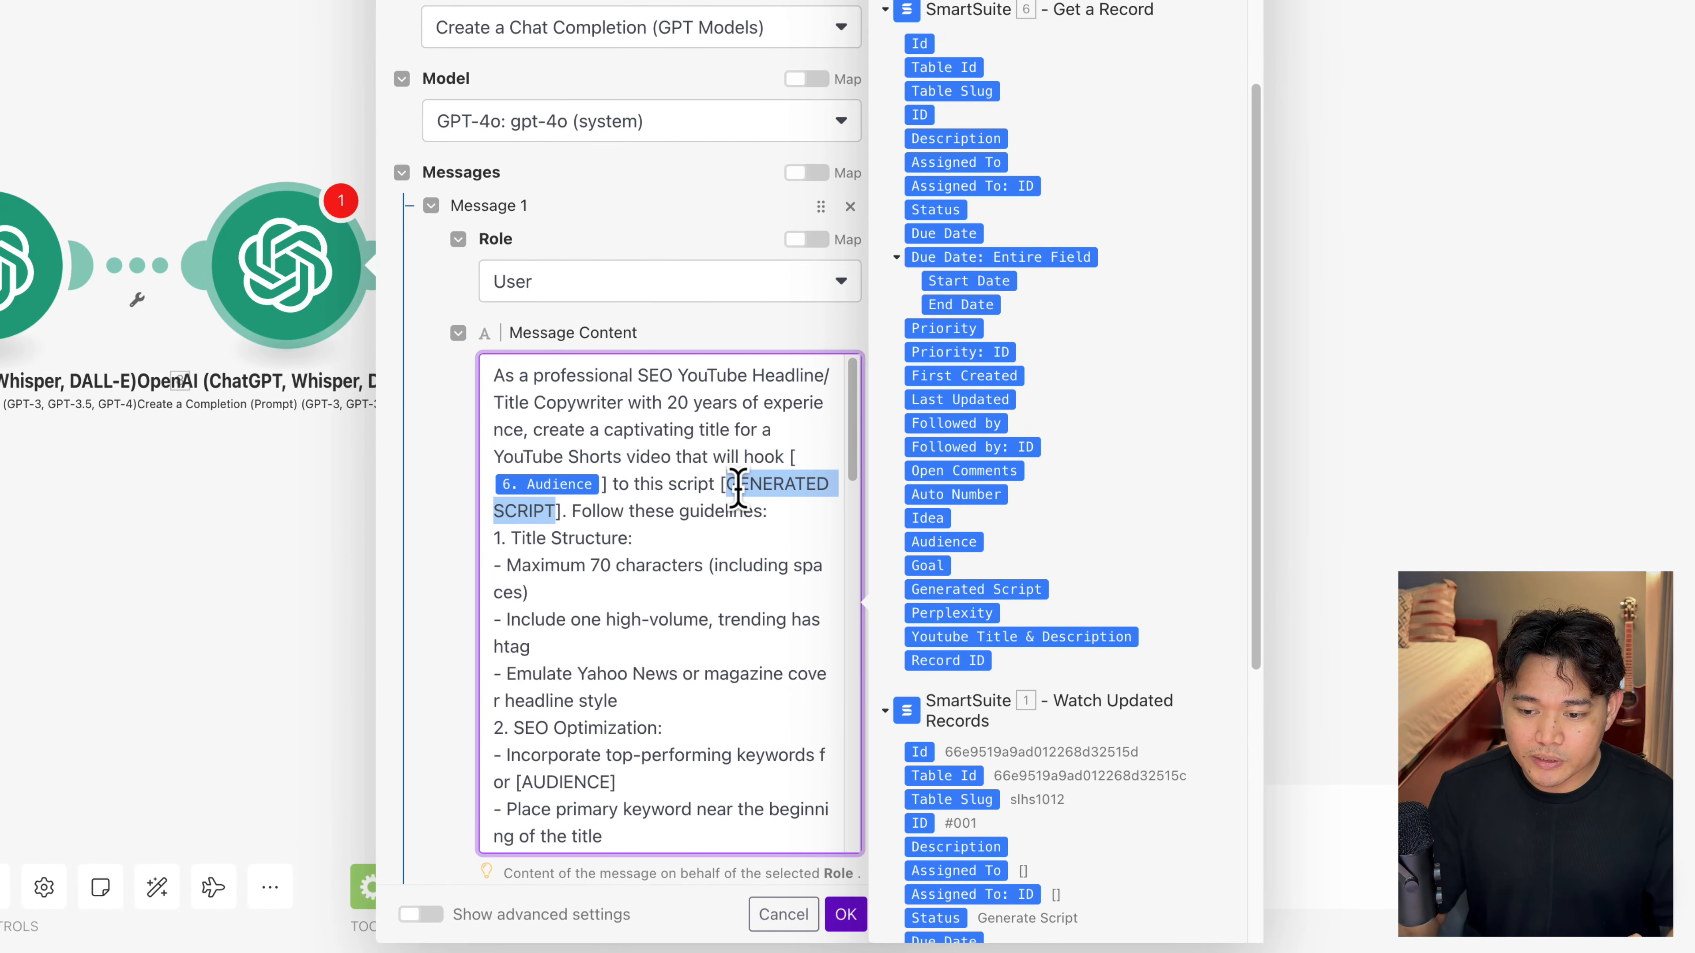
key(BackSpace)
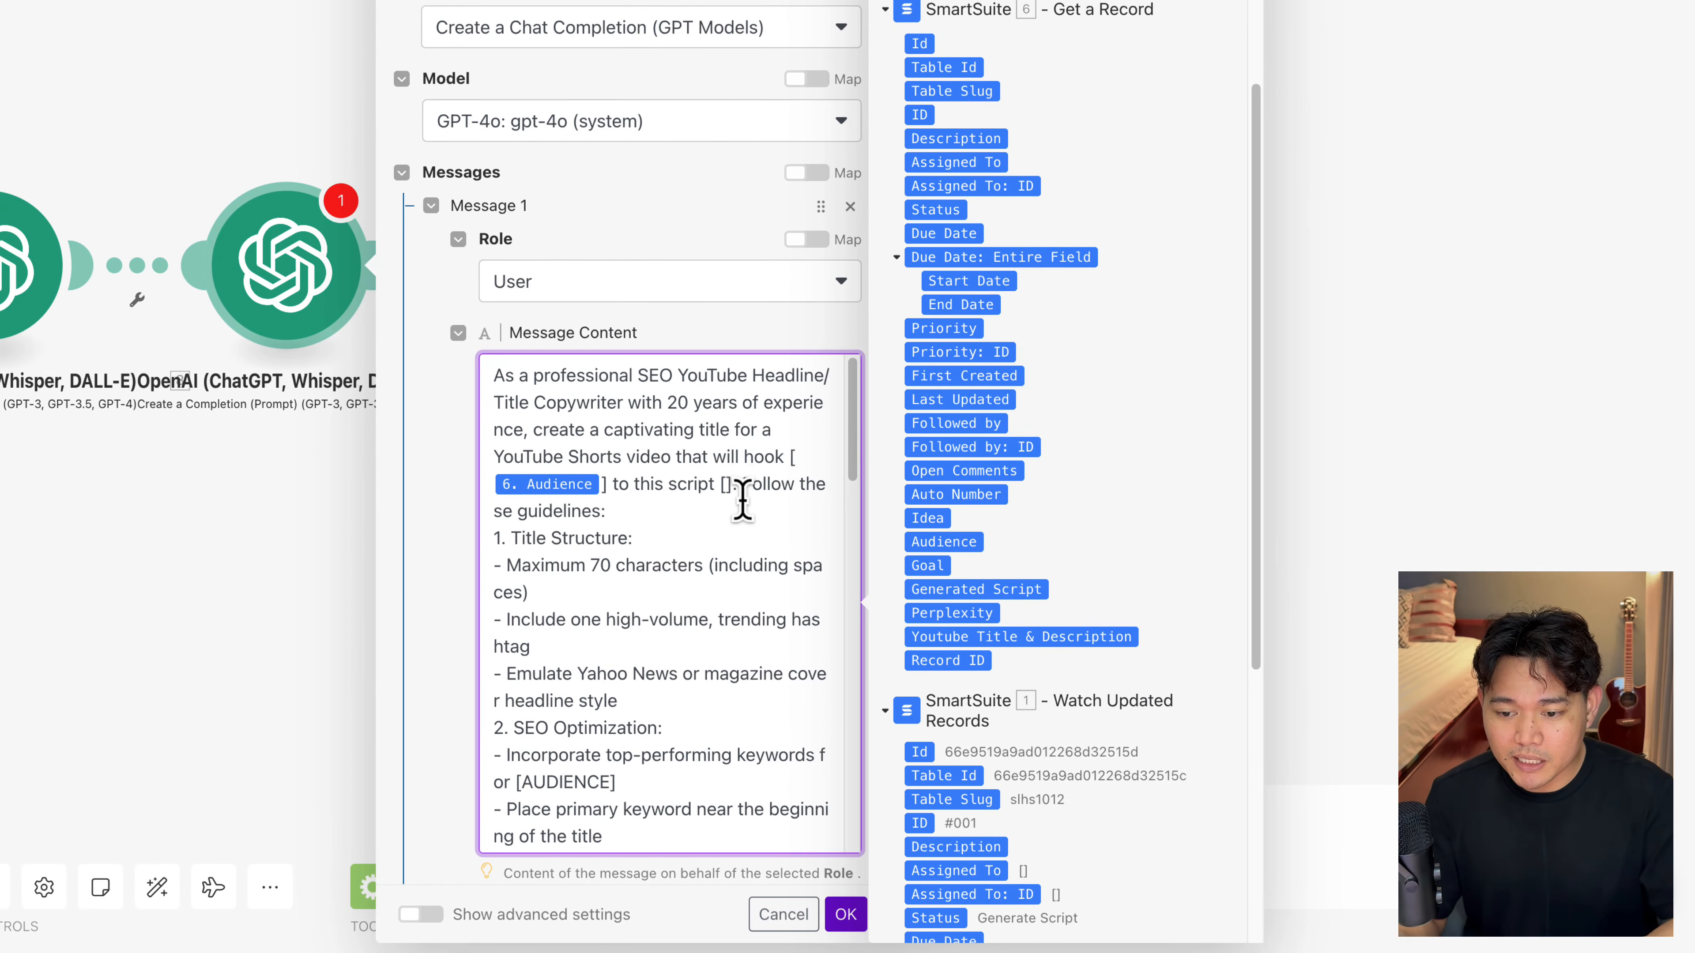
scroll(1267, 114, up, 10)
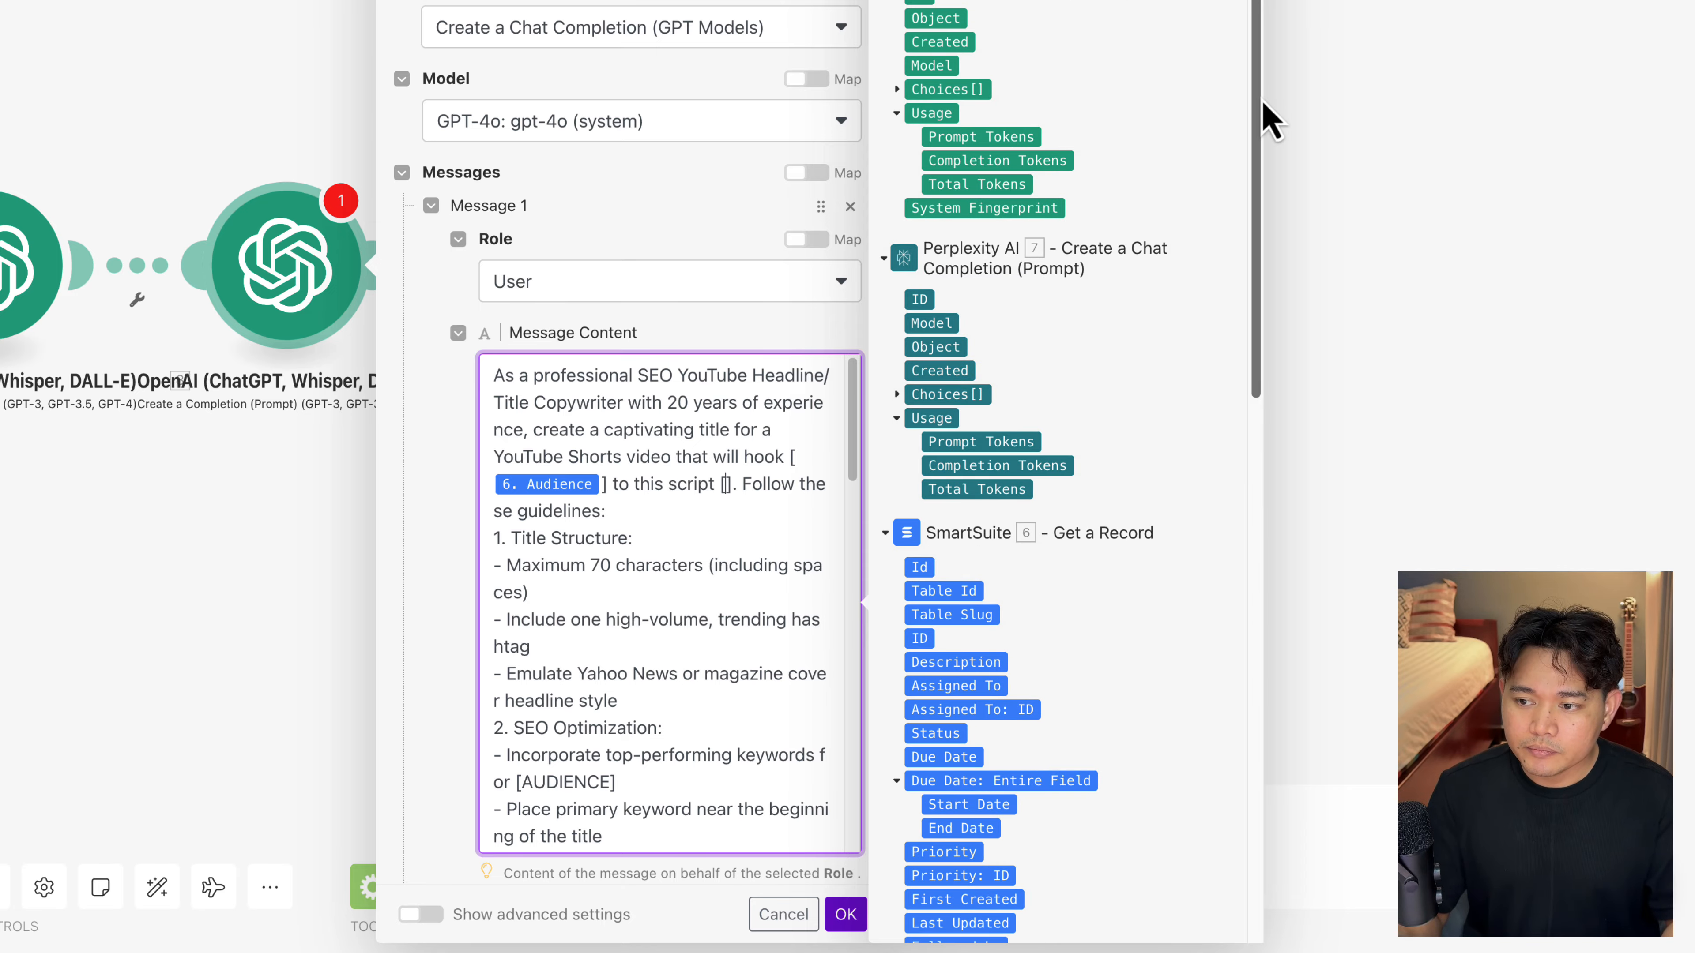
scroll(1271, 272, down, 5)
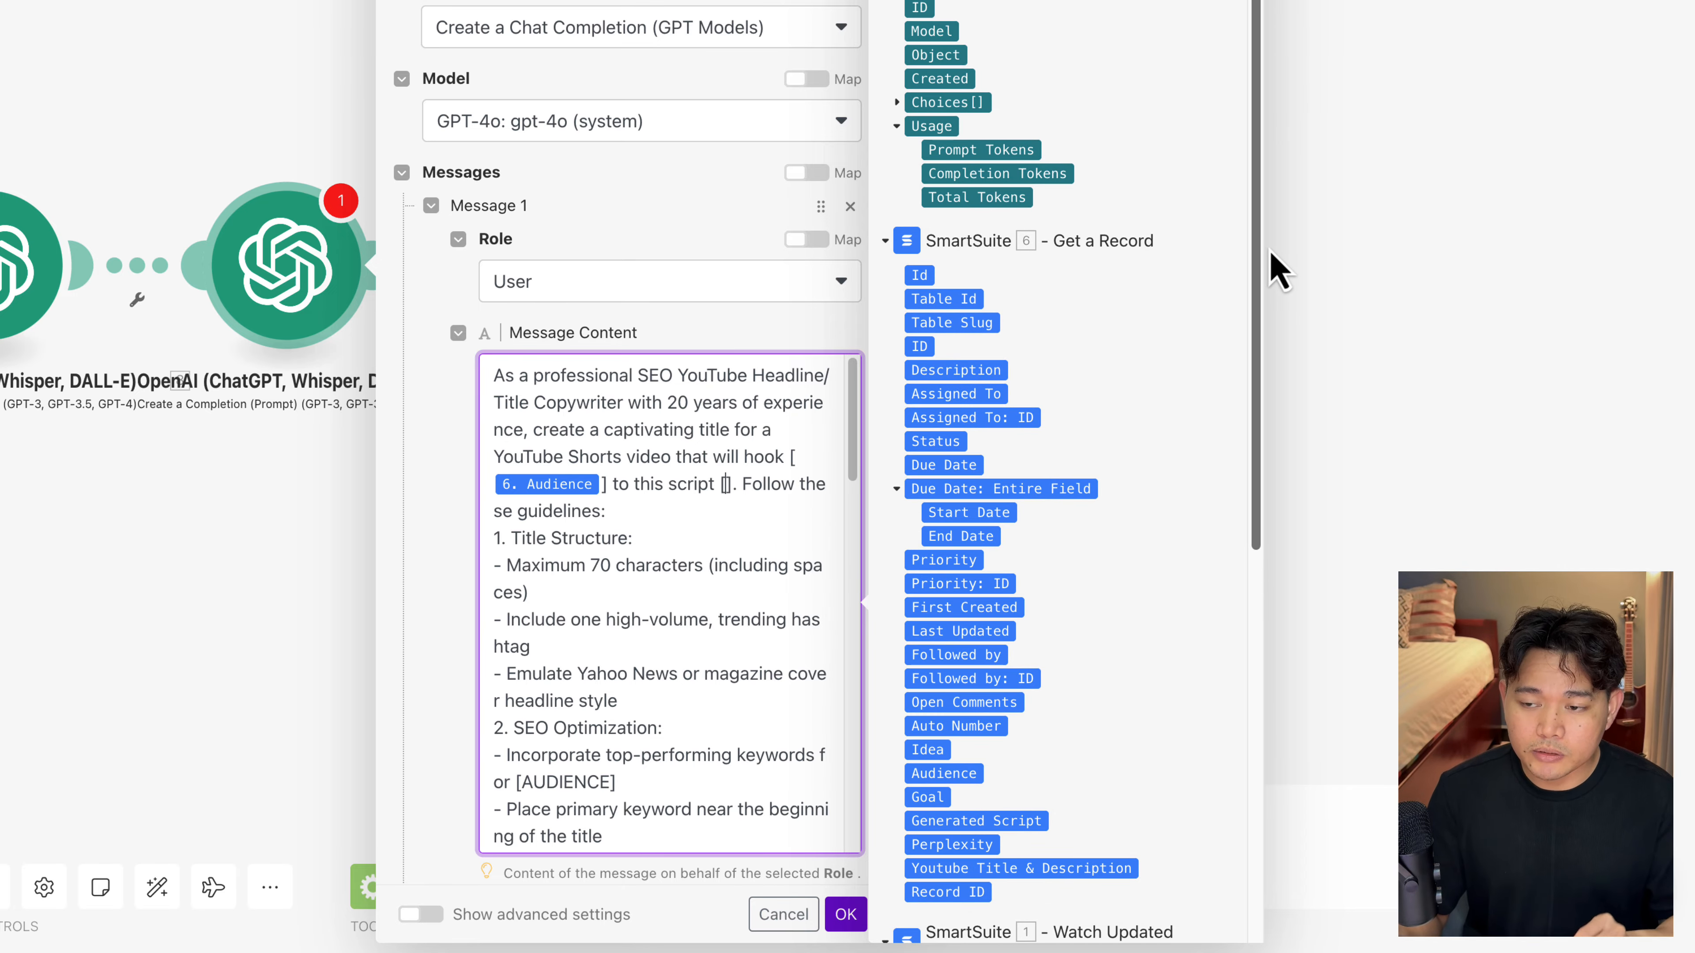
scroll(1272, 201, up, 6)
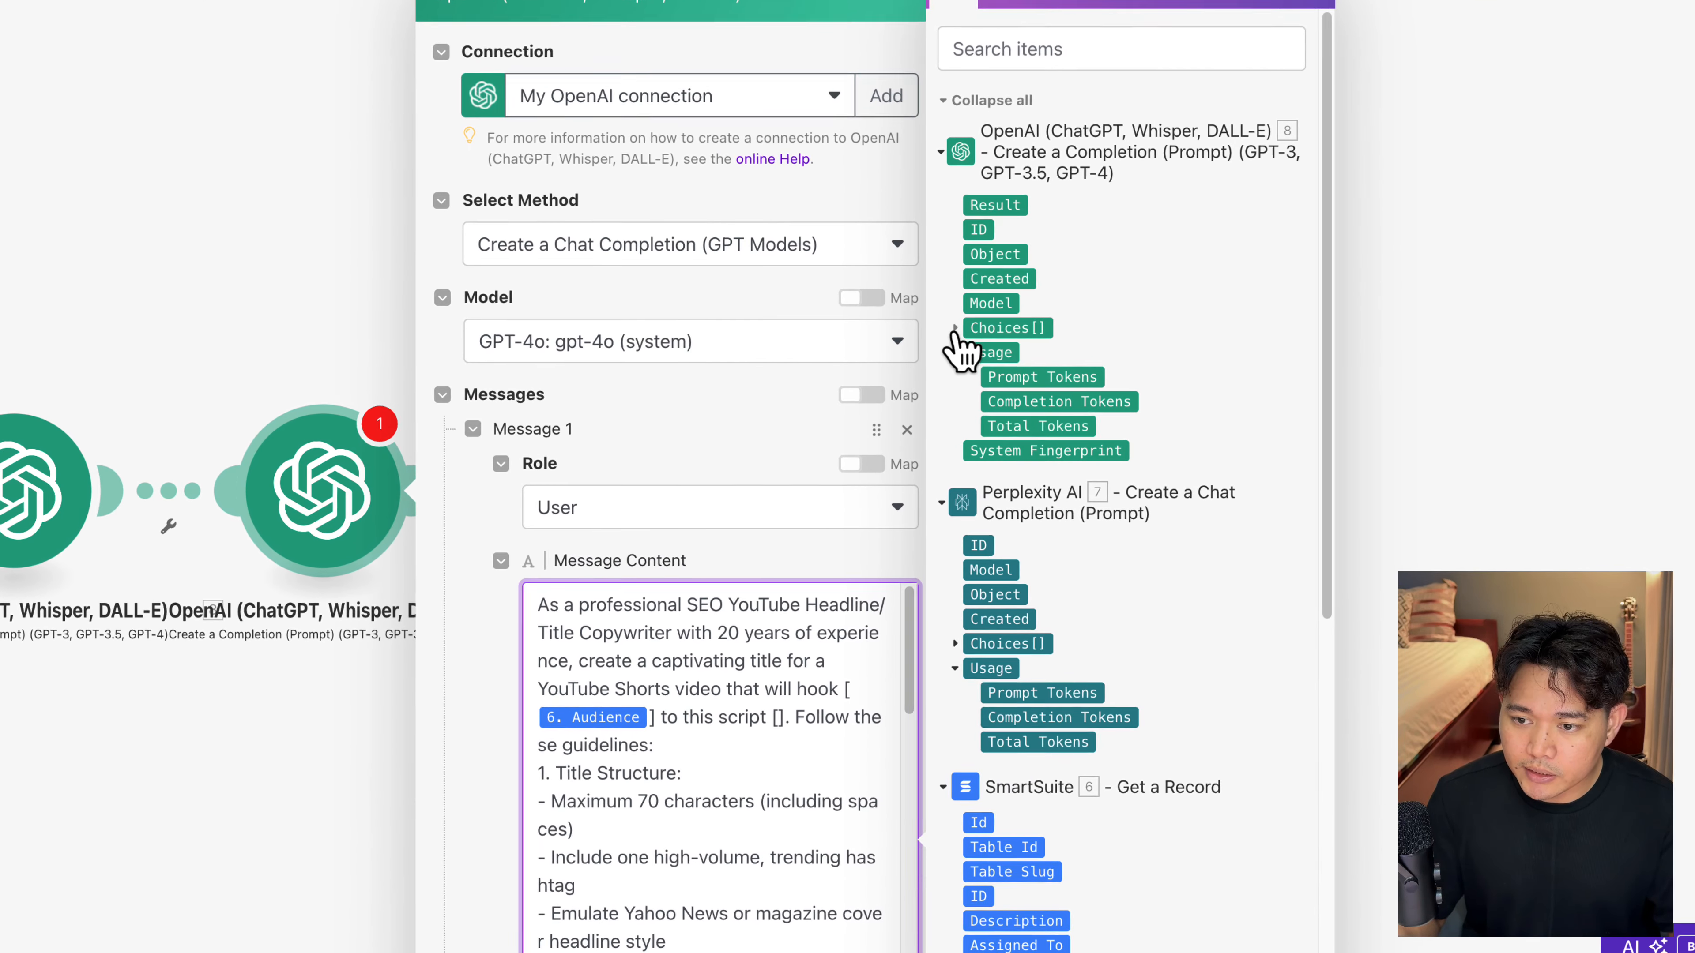
click(955, 330)
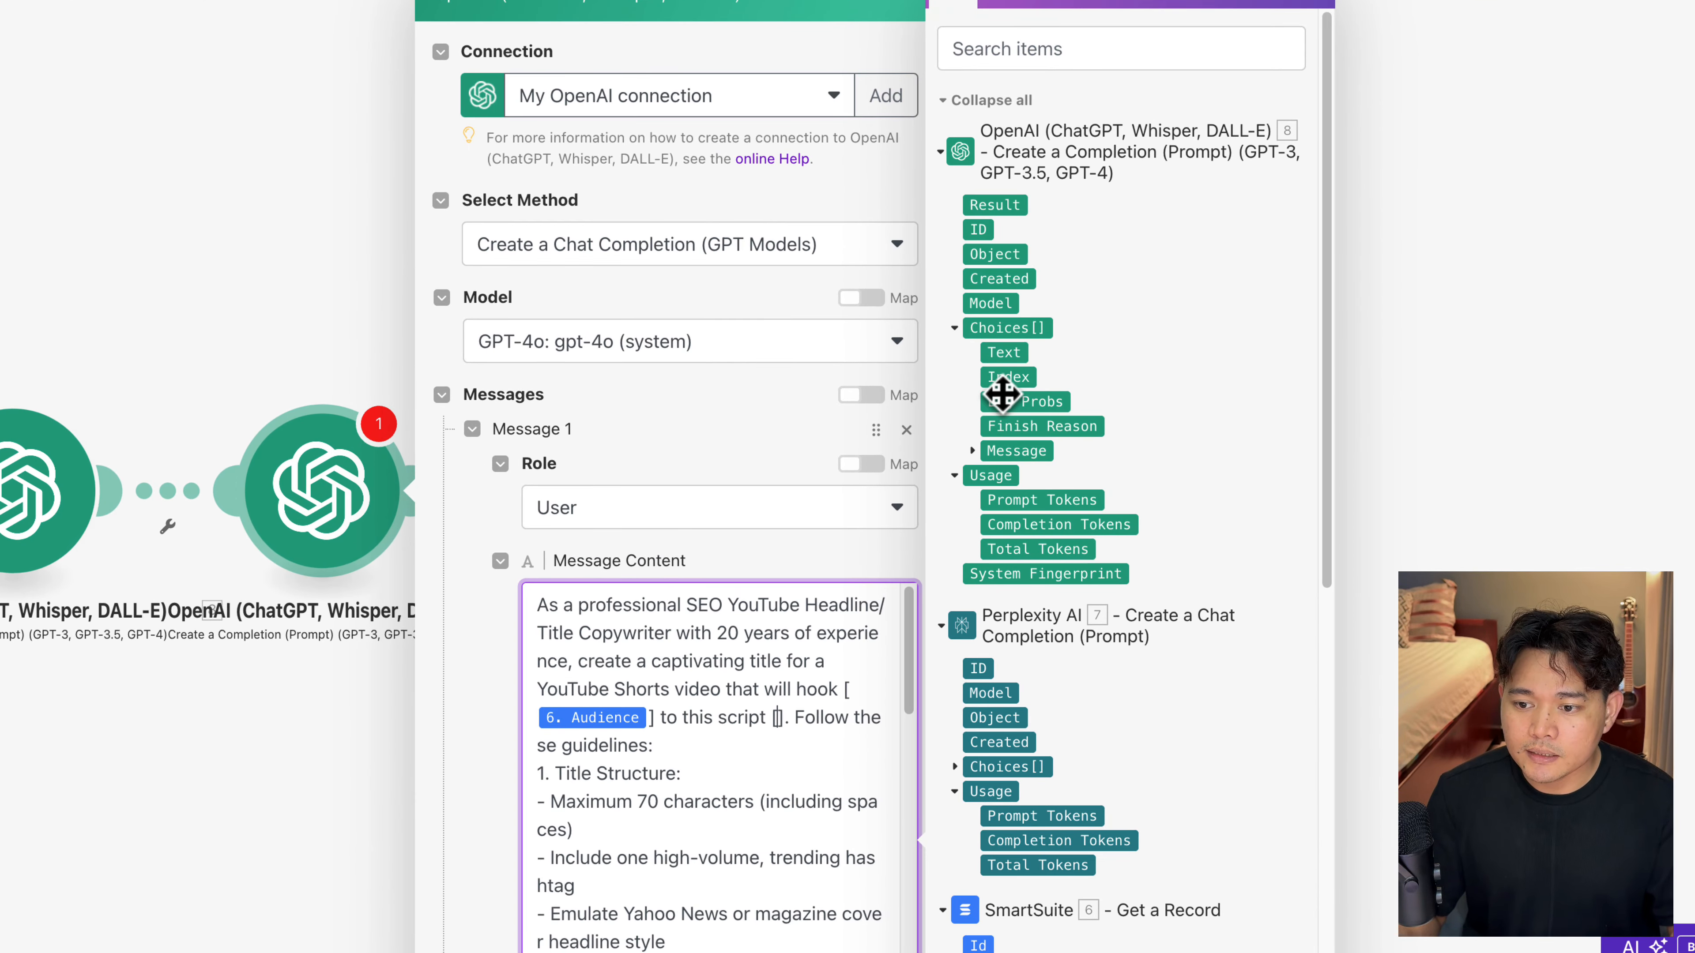
click(975, 451)
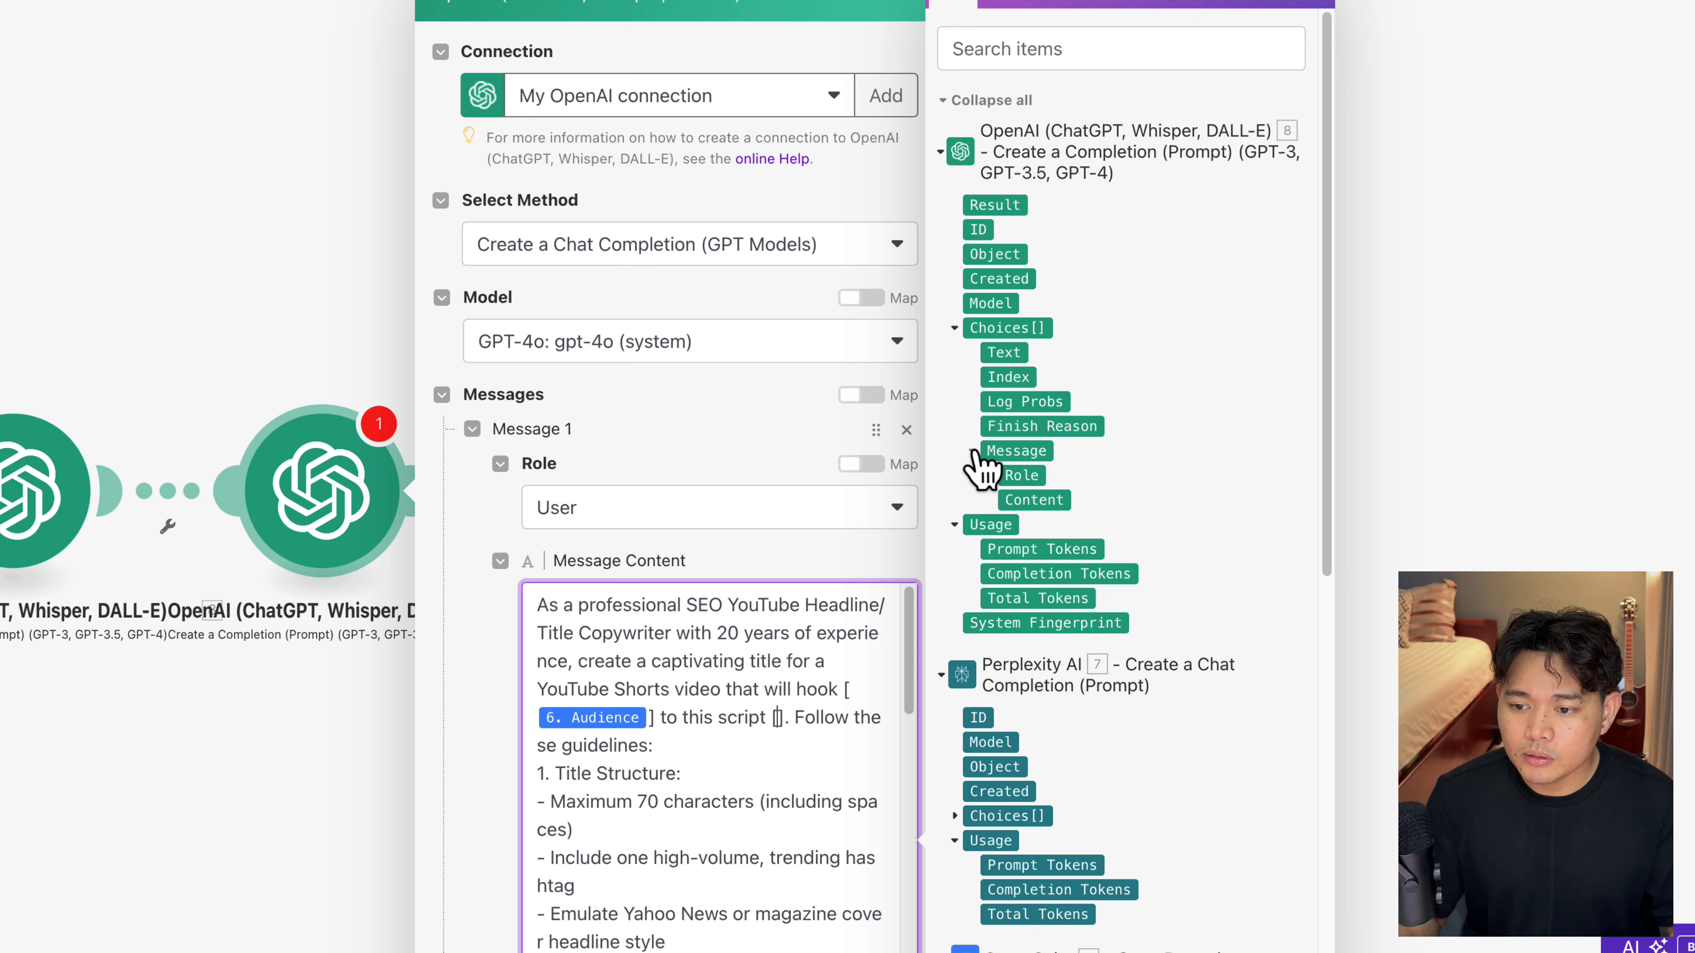
click(1035, 502)
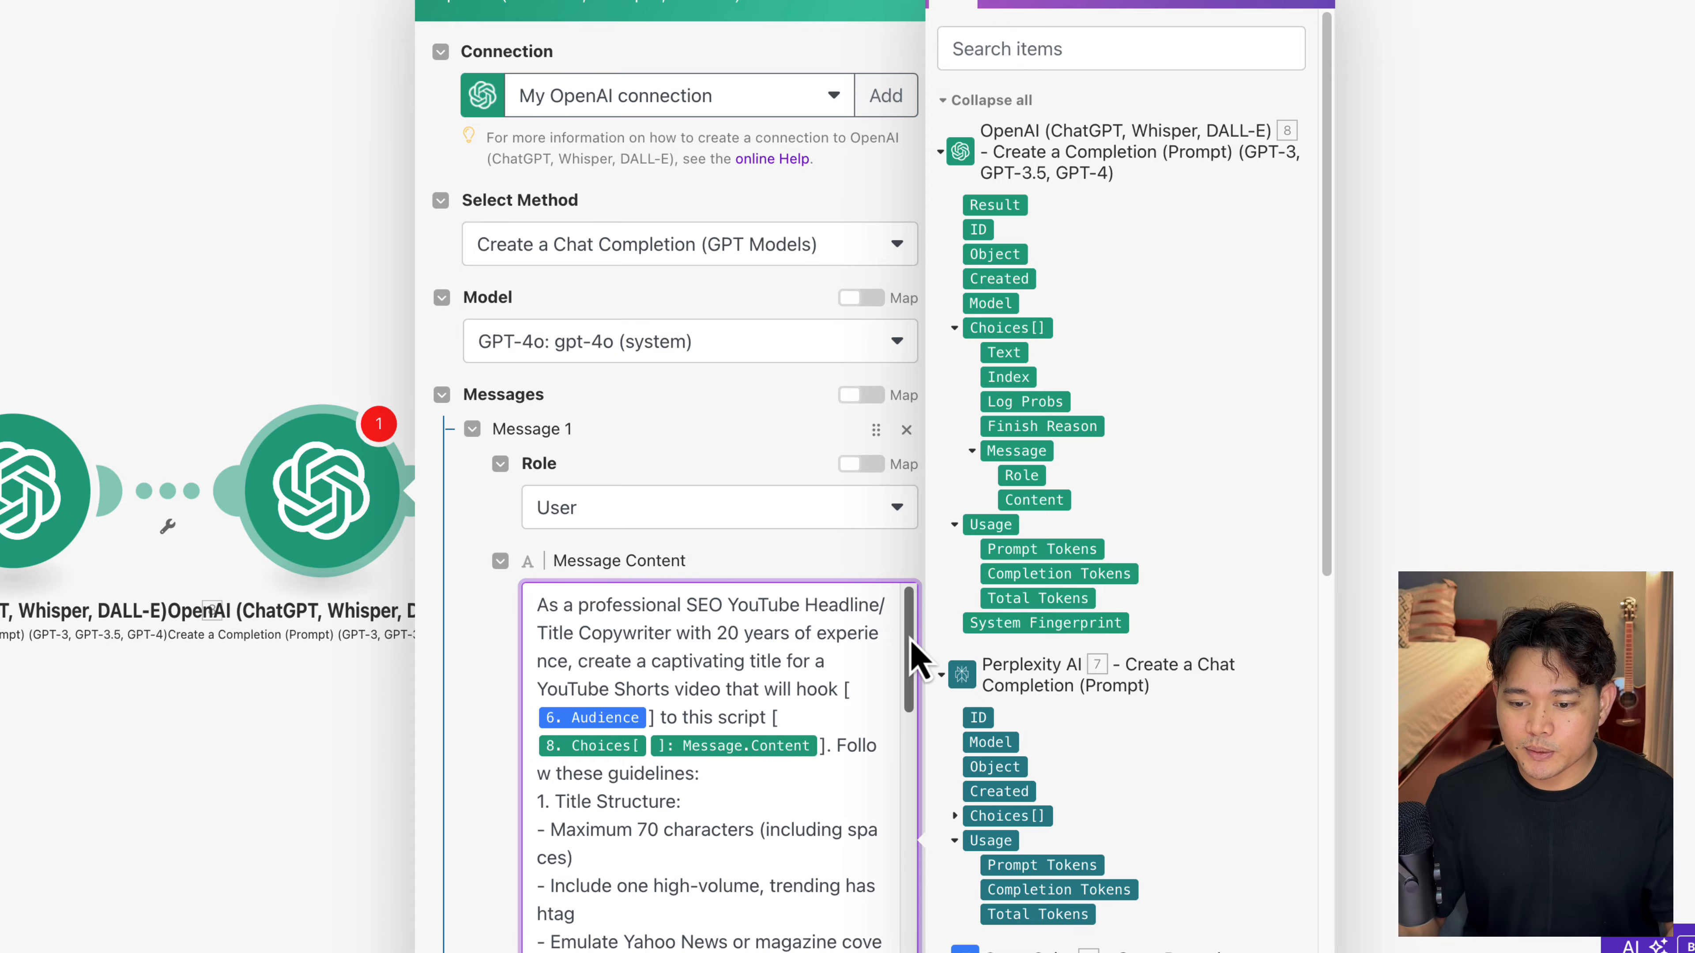
- Set Max Tokens to 1000 and save the title module
scroll(917, 661, down, 15)
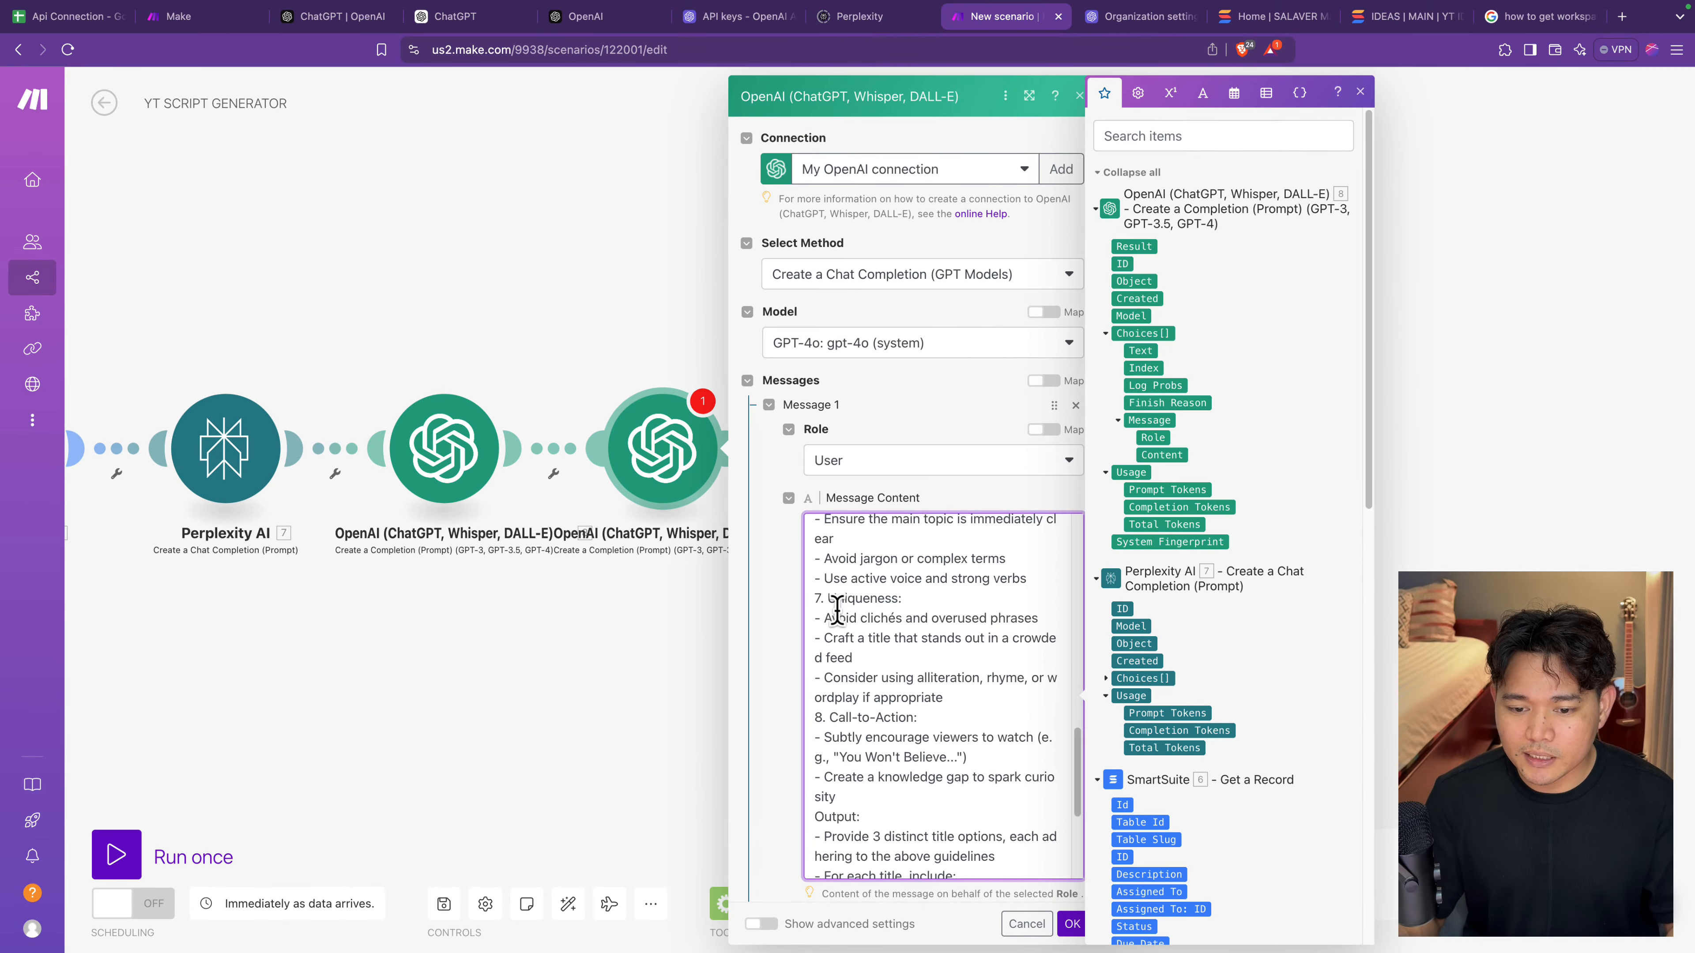
scroll(775, 643, down, 4)
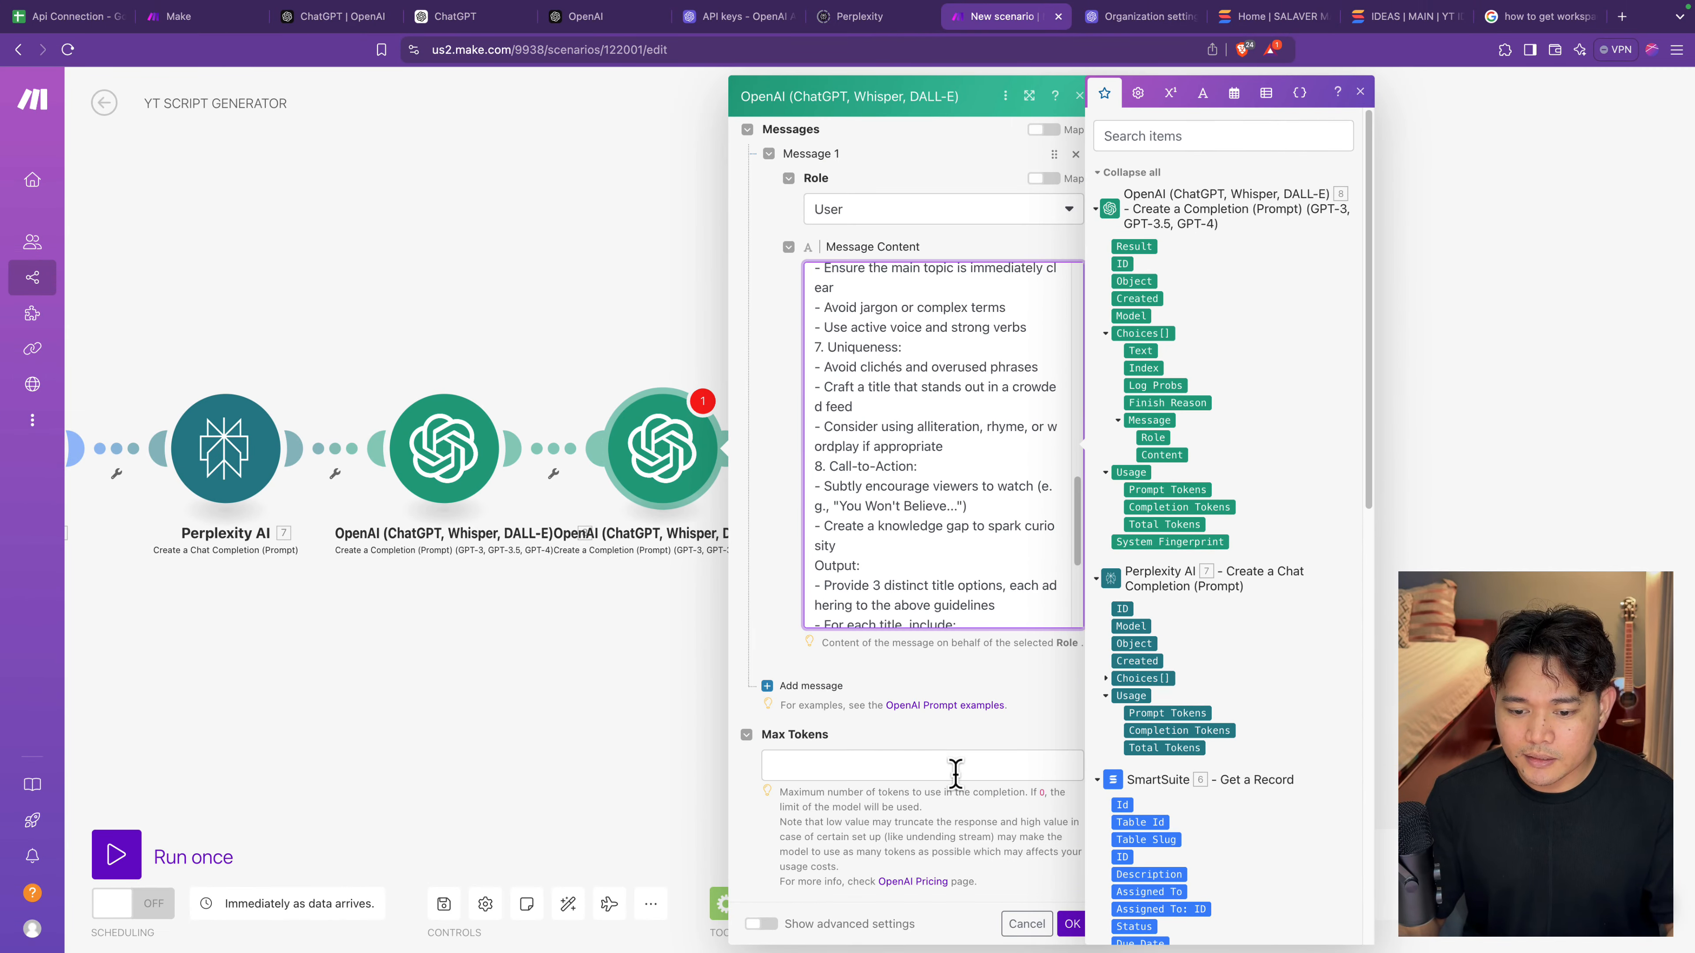
click(881, 752)
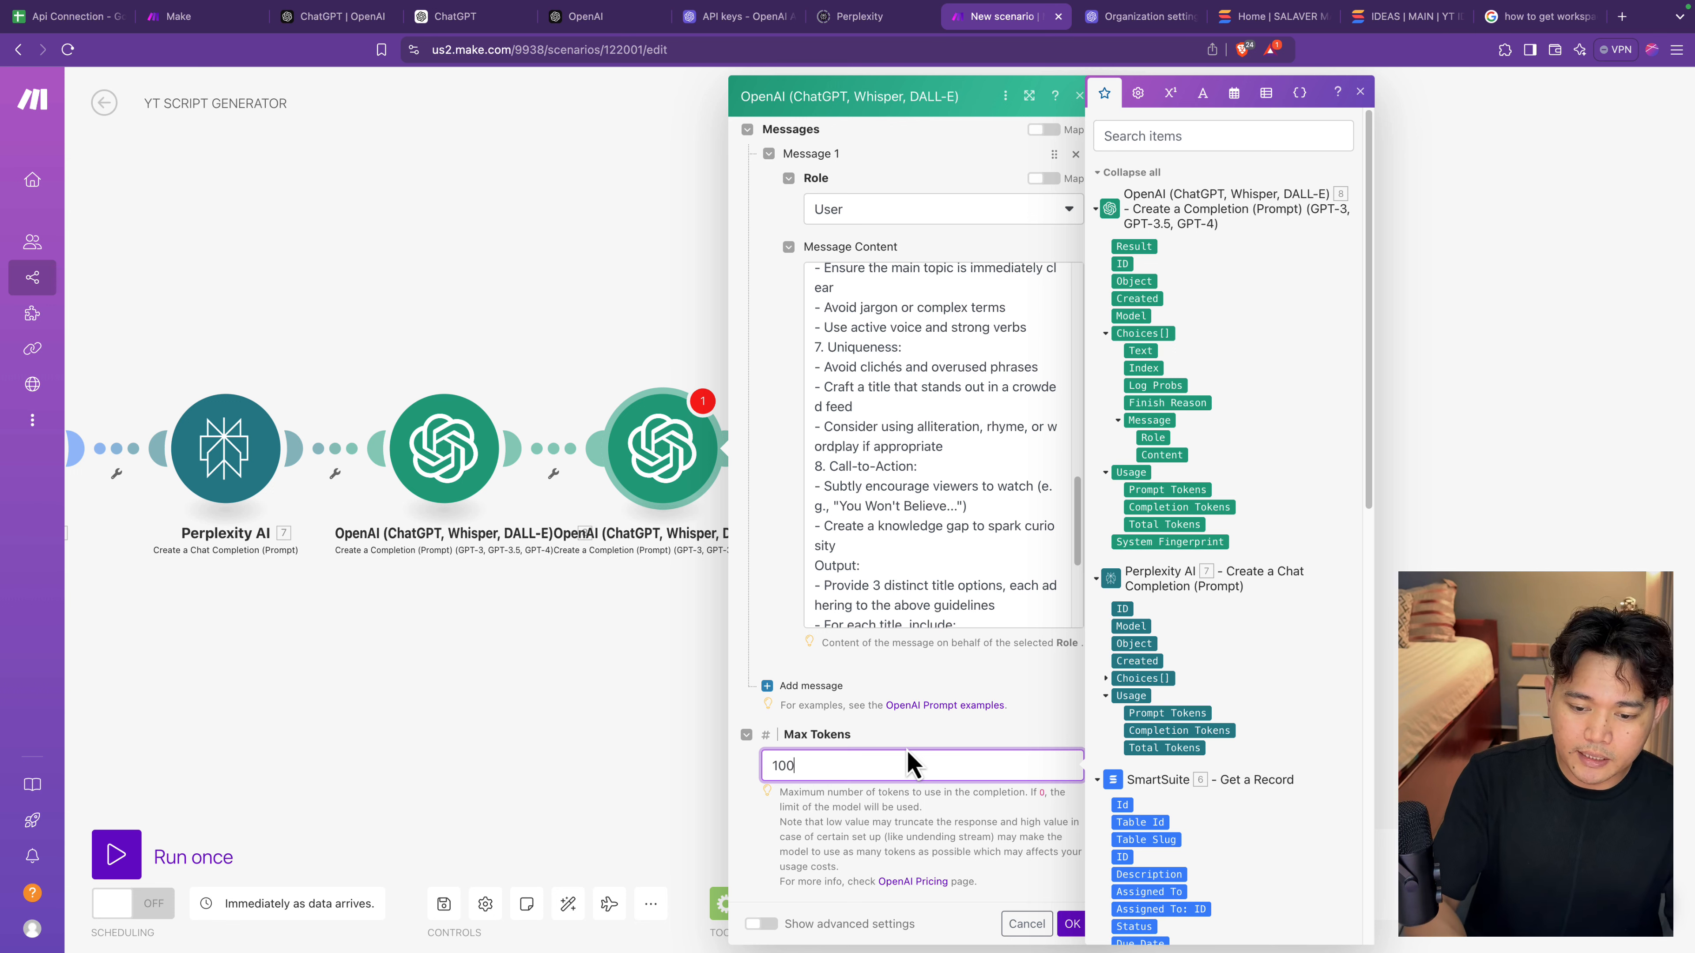
click(1070, 925)
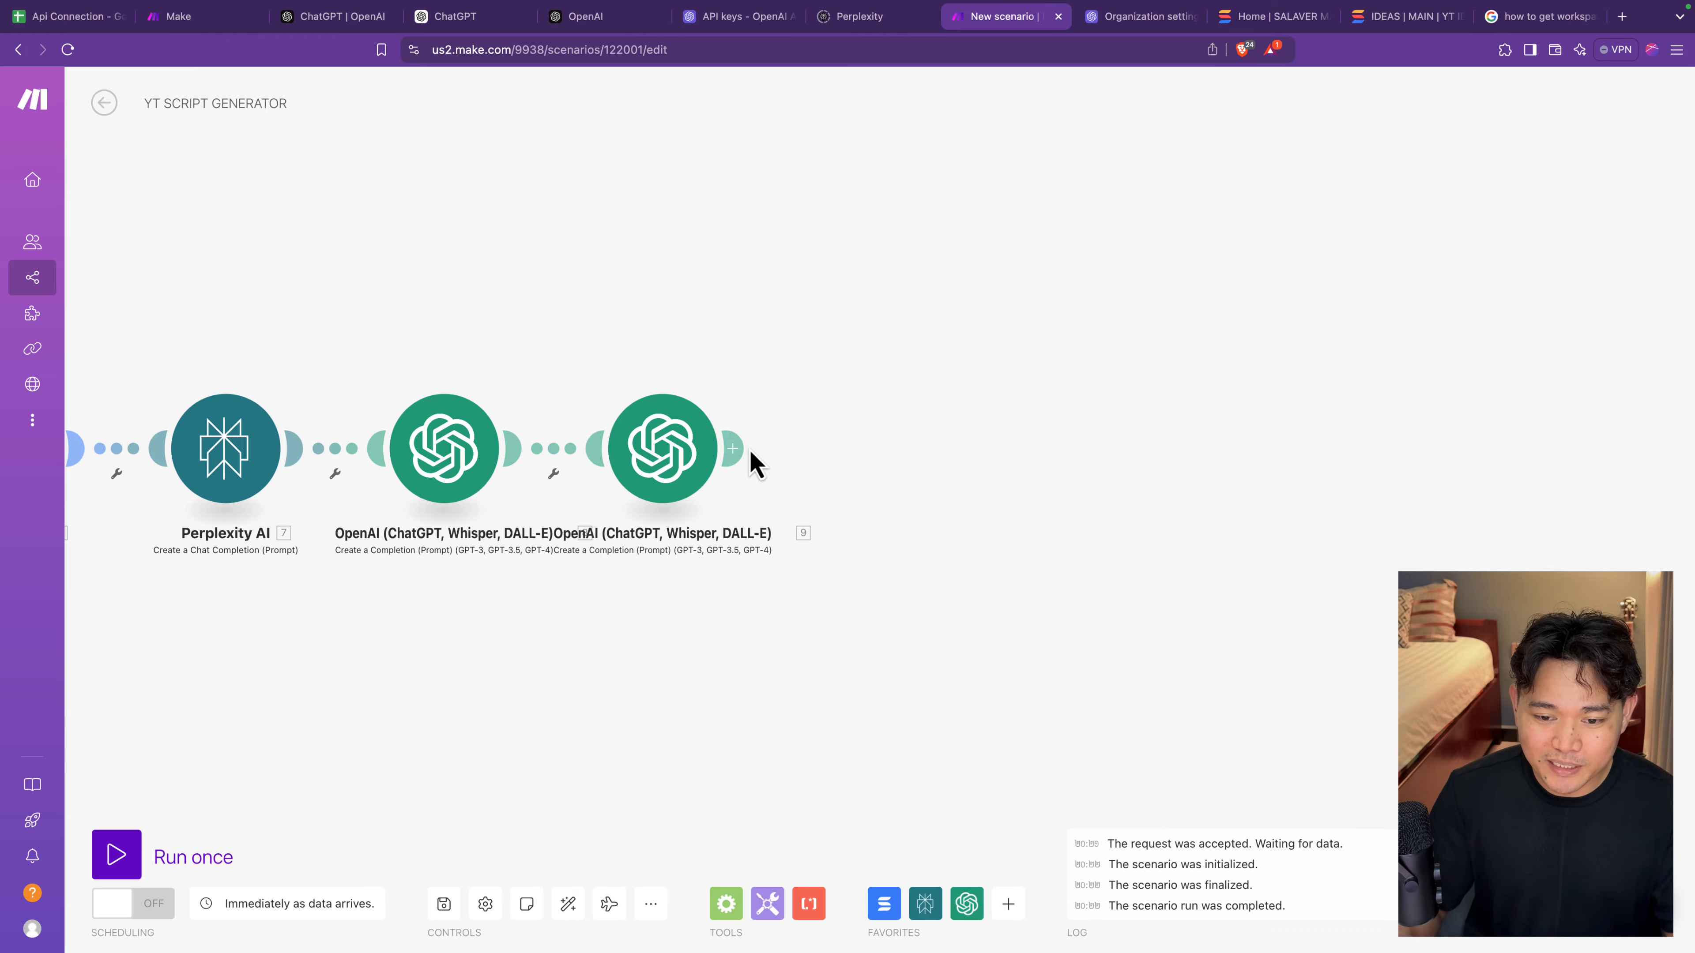
- Add a SmartSuite Update a Record module on the YT IDEAS TO SCRIPT solution's MAIN table
click(736, 449)
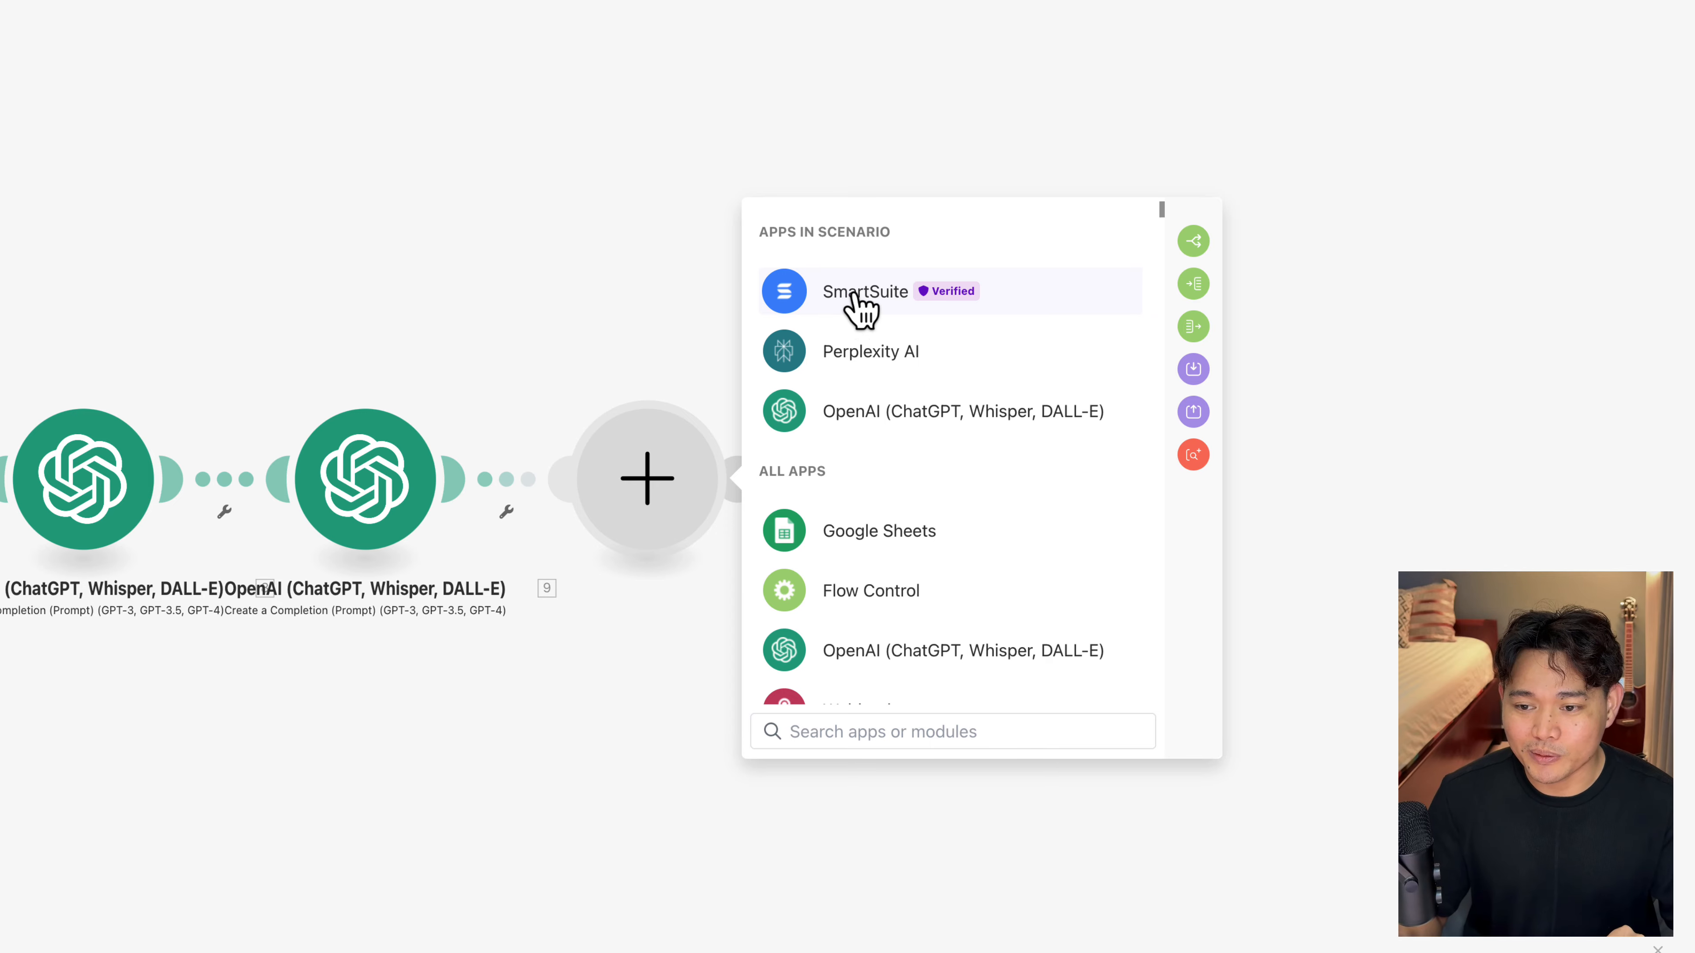
click(861, 297)
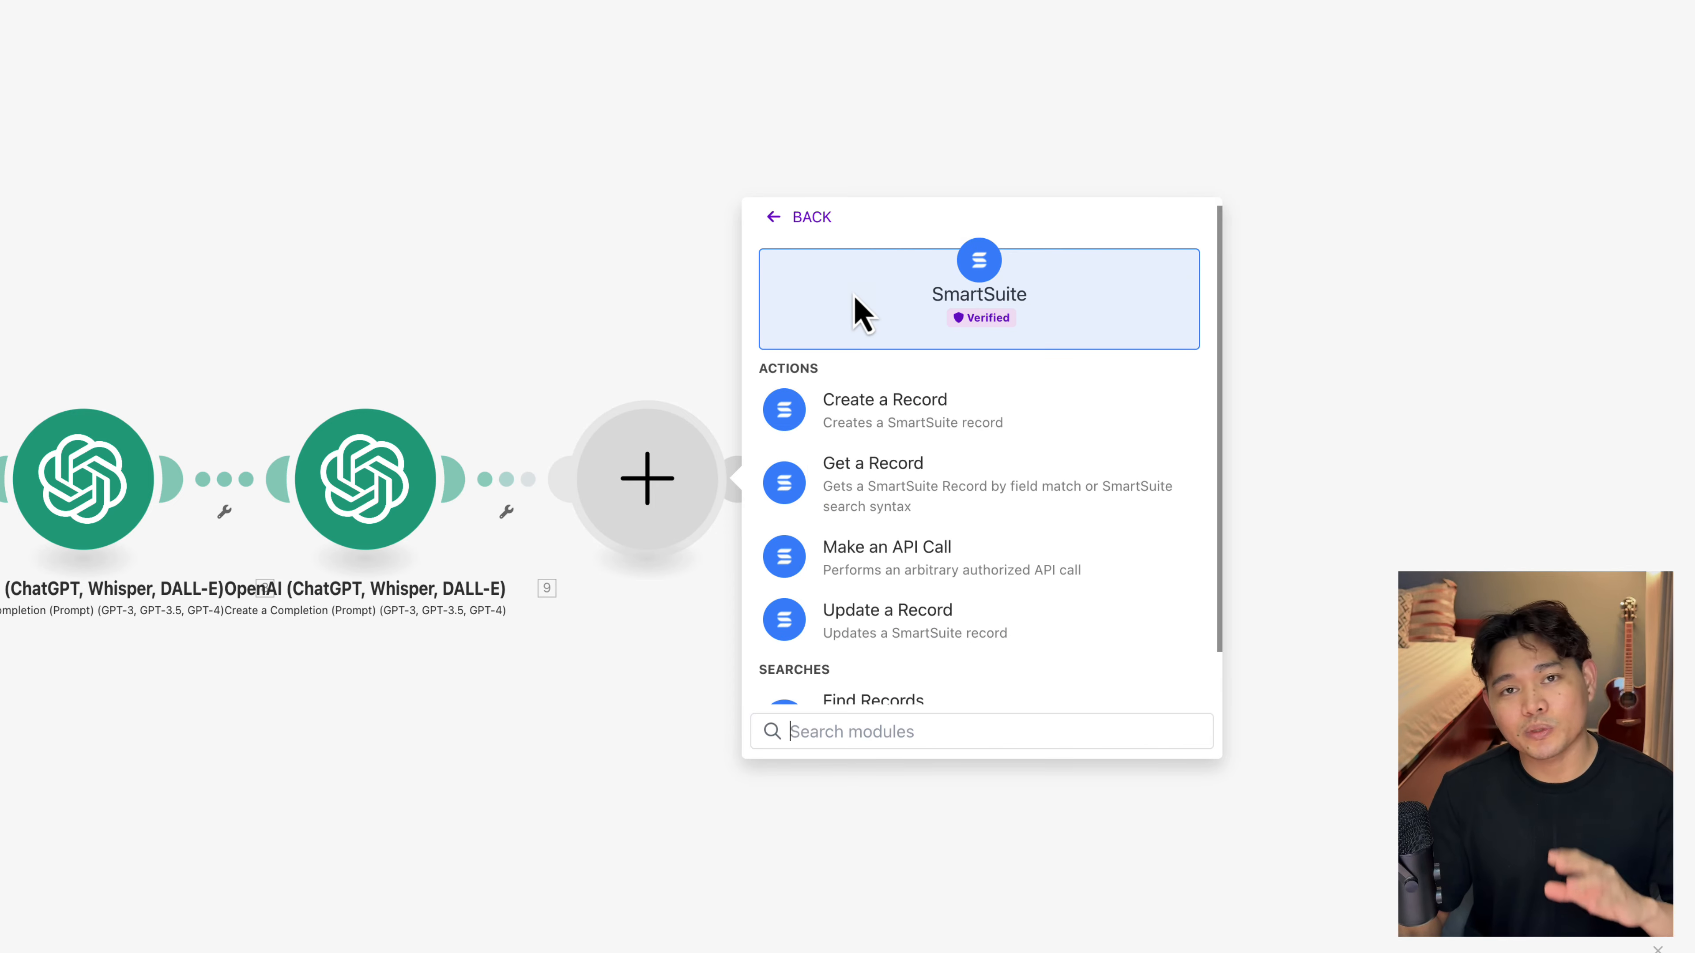
click(909, 624)
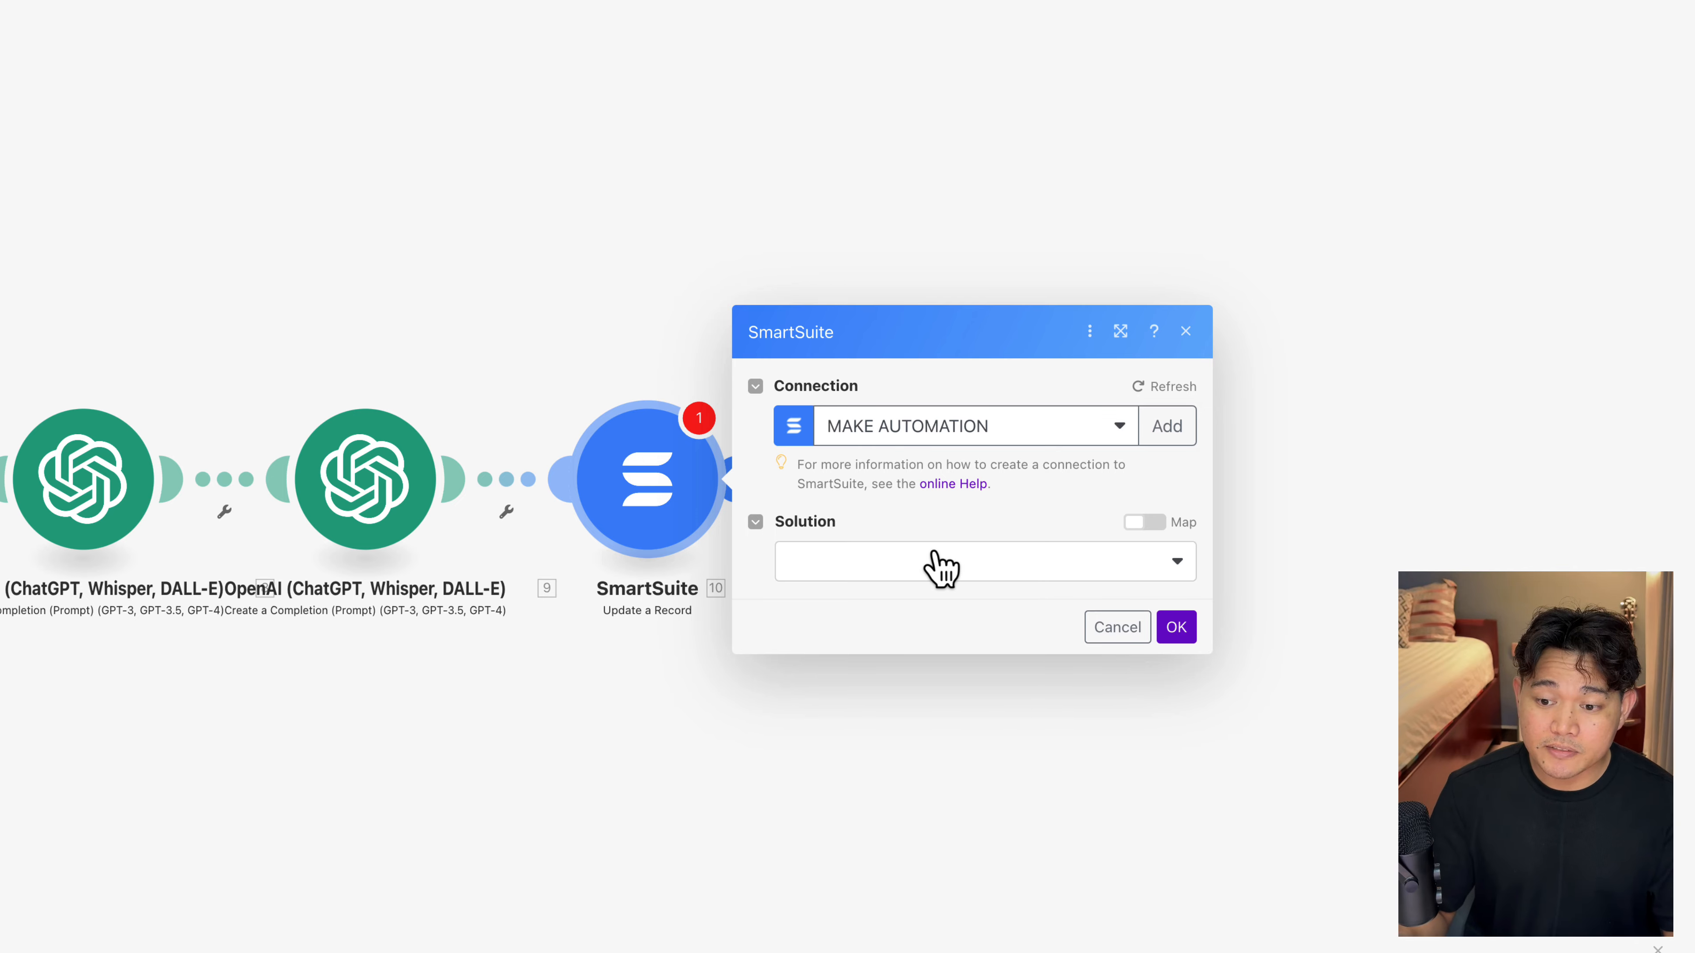
click(940, 576)
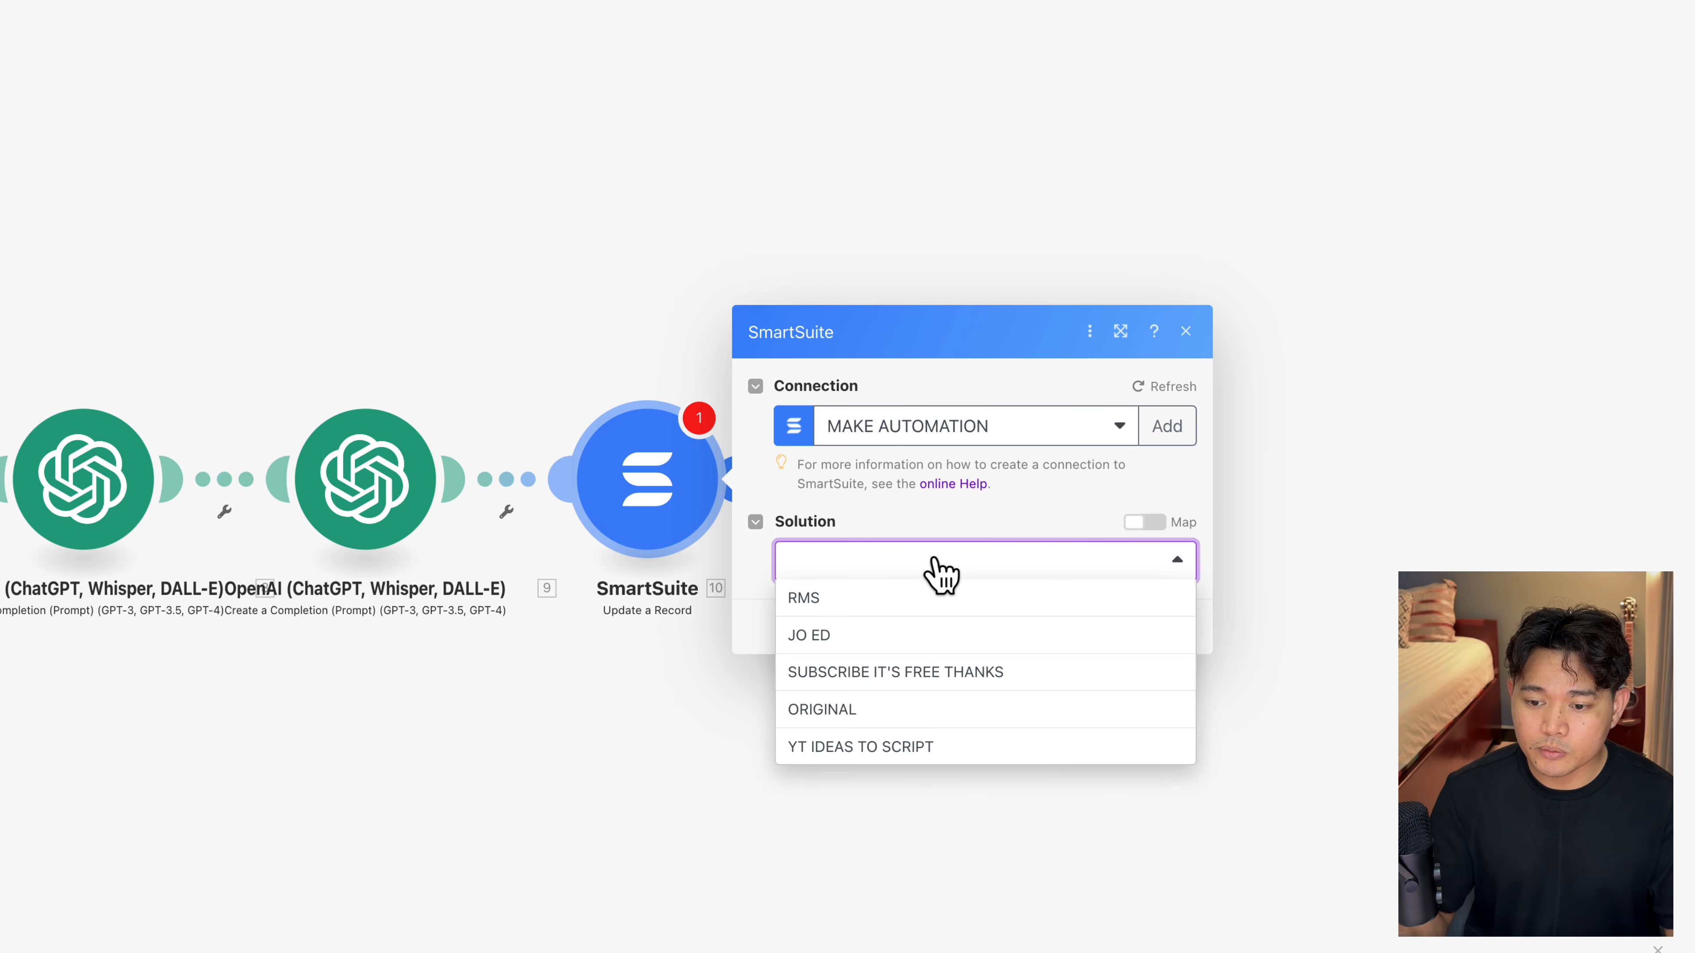
click(860, 755)
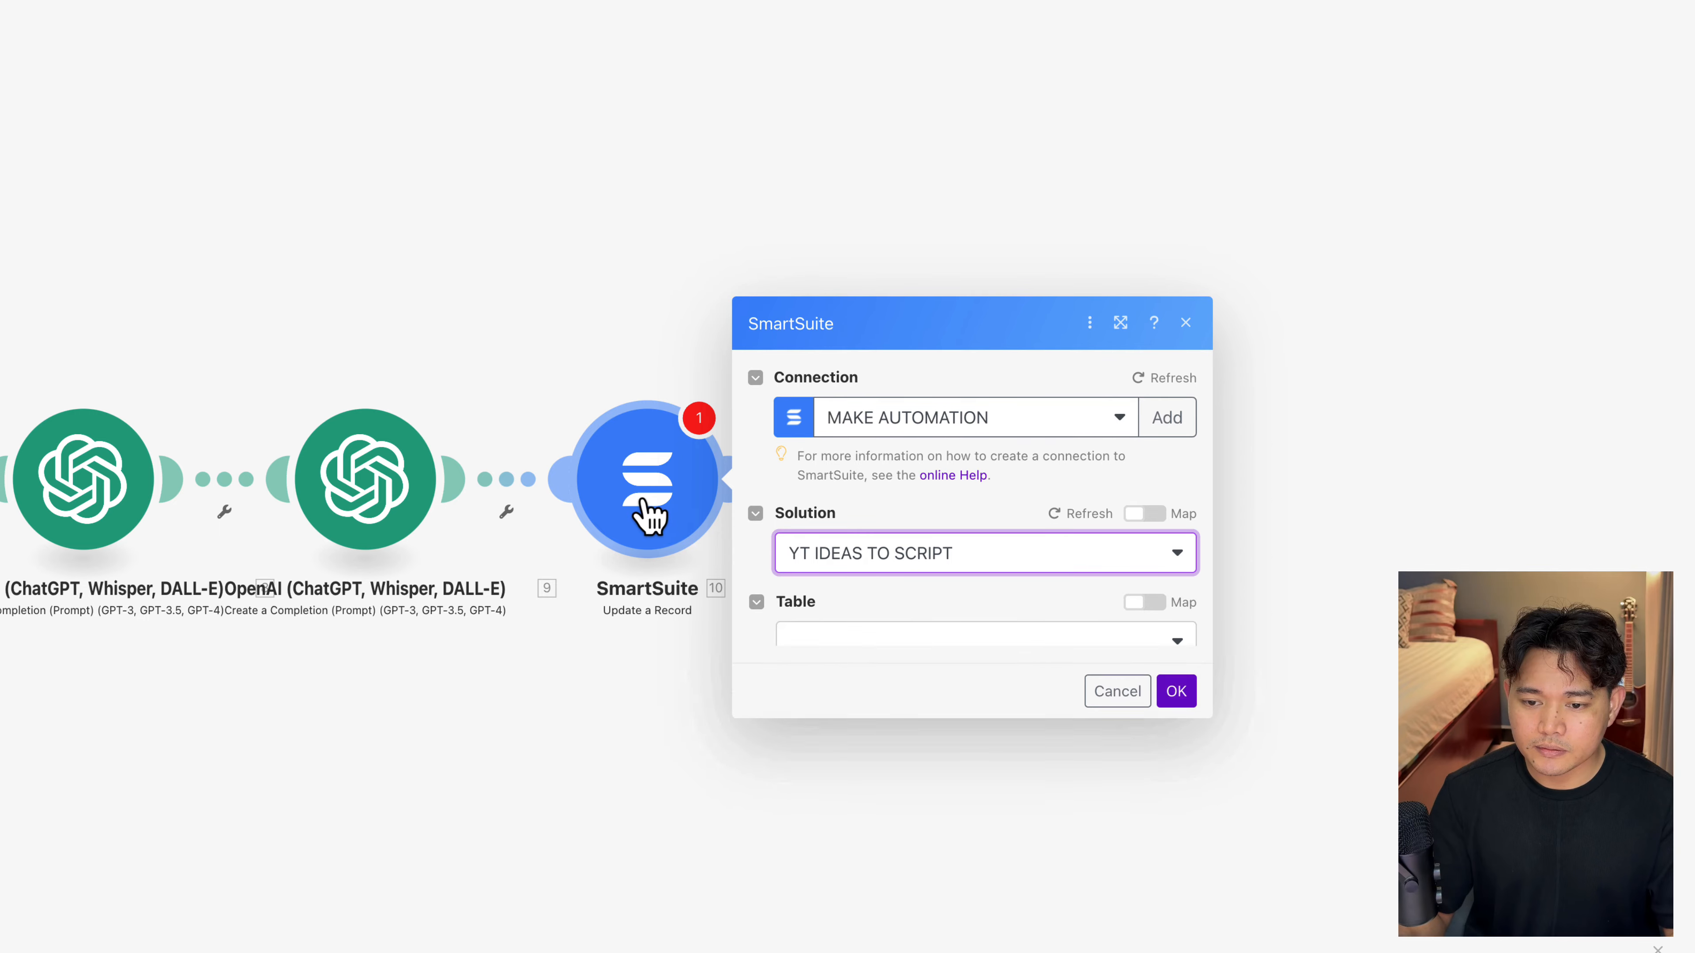
drag(422, 733, 178, 727)
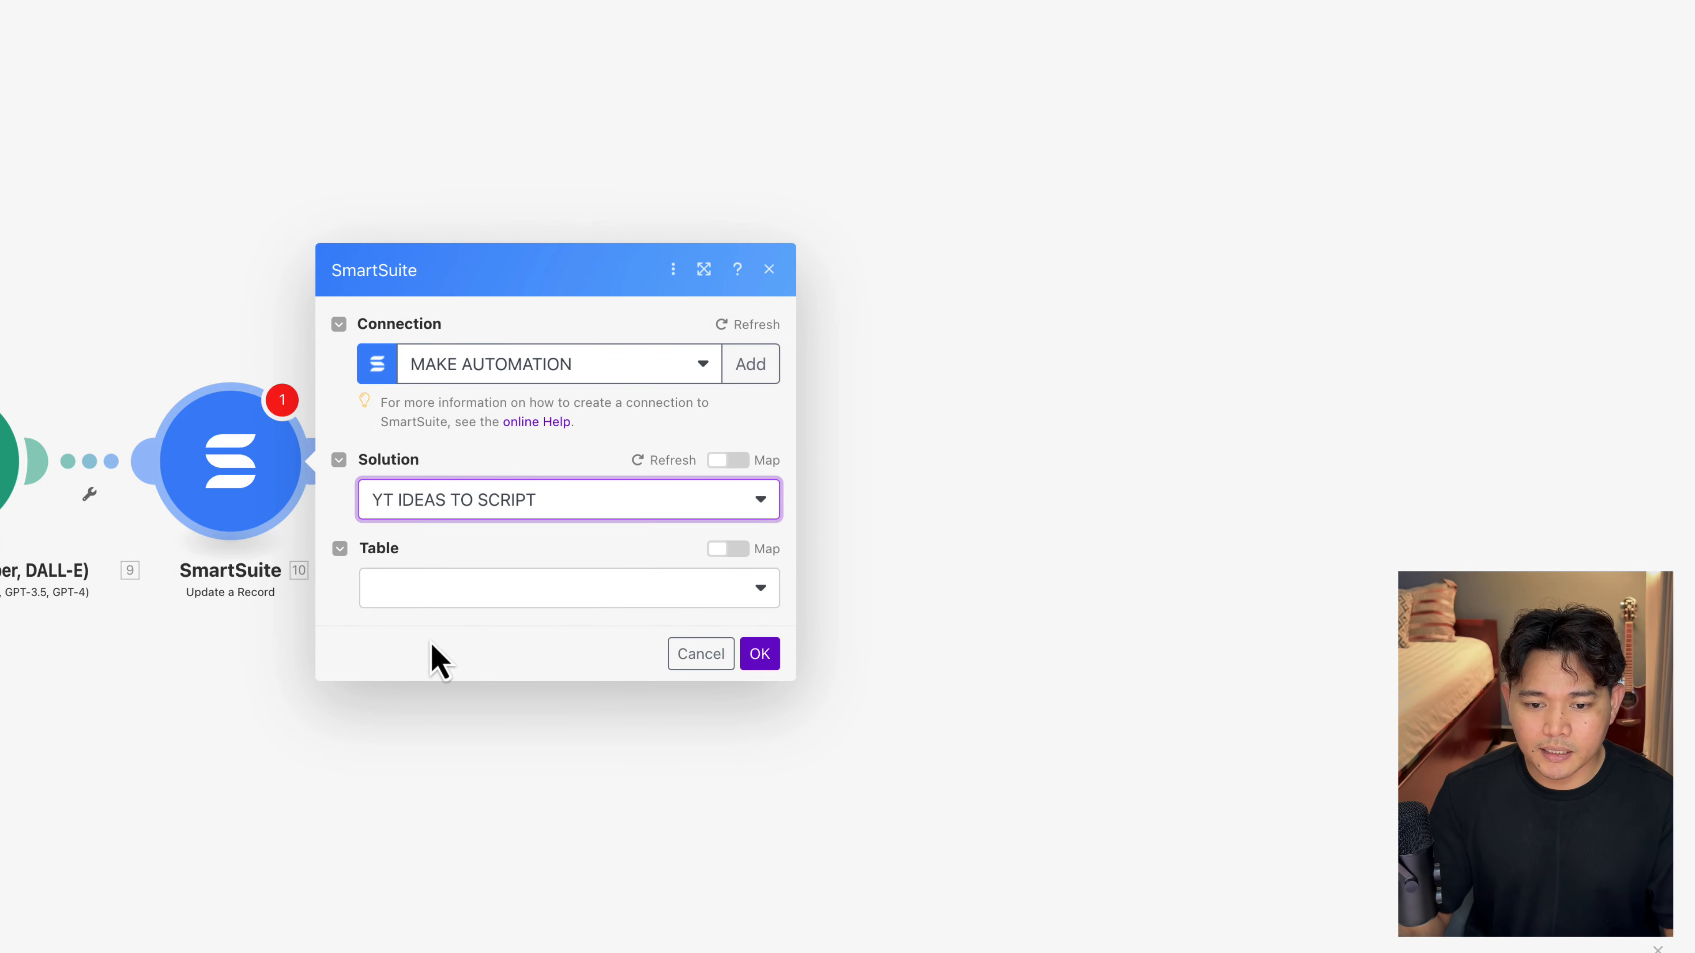
click(508, 595)
click(415, 629)
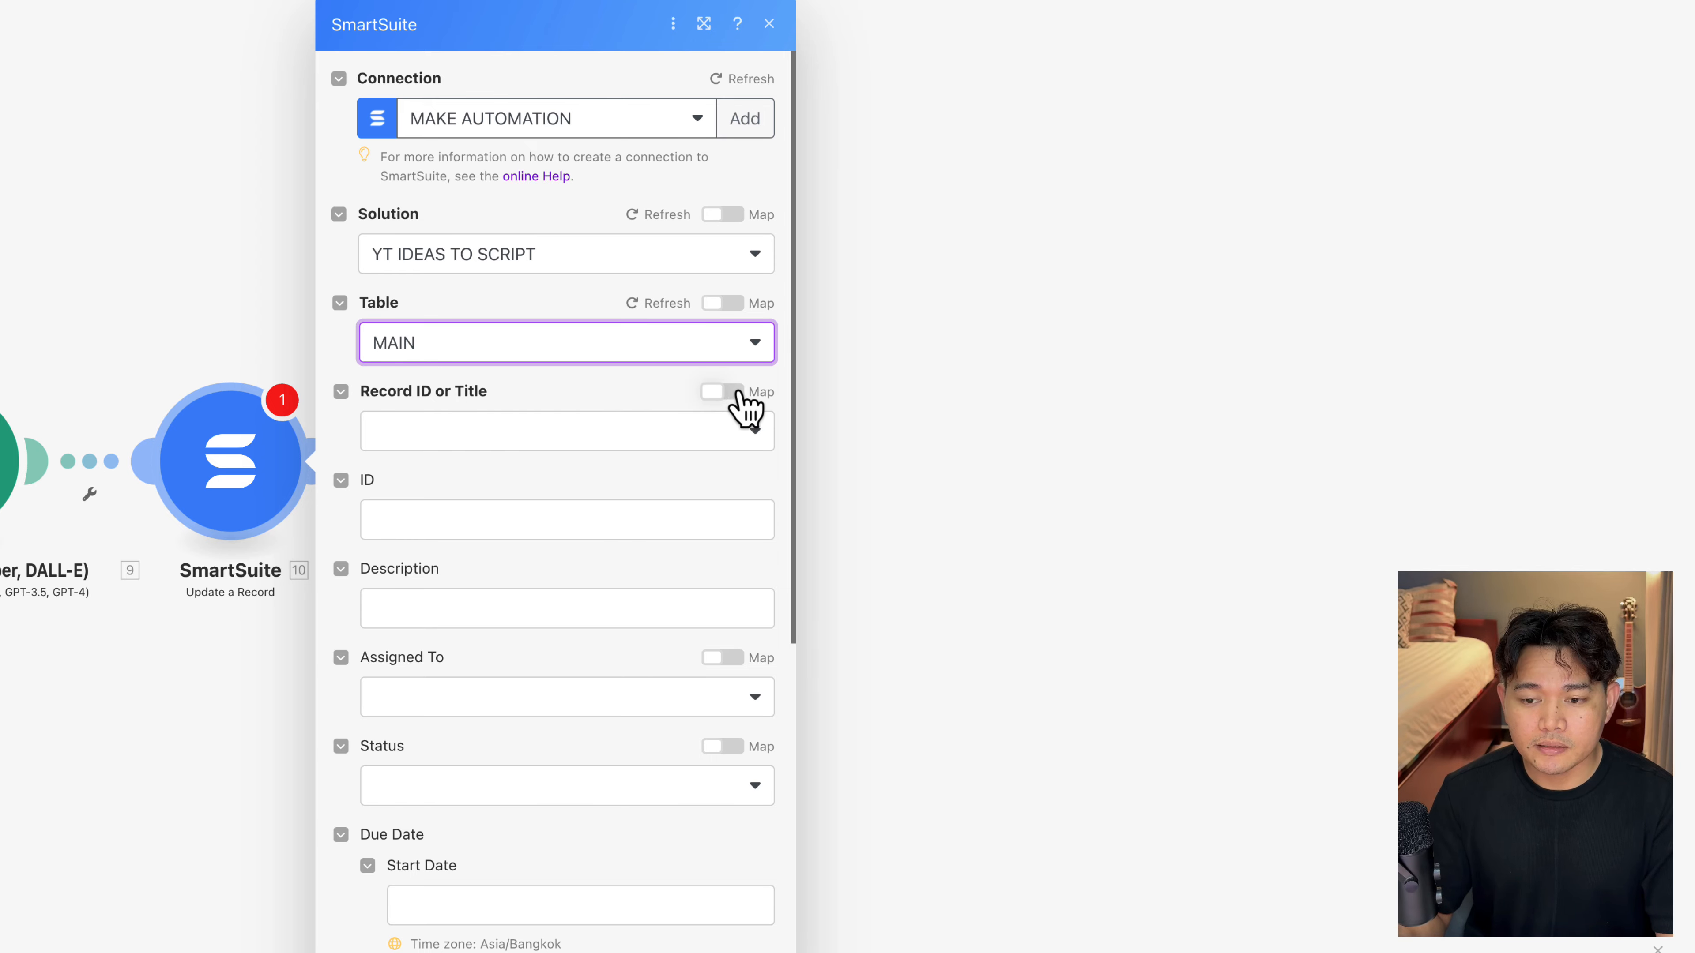
- Map module 6's Record ID into the record field
click(722, 392)
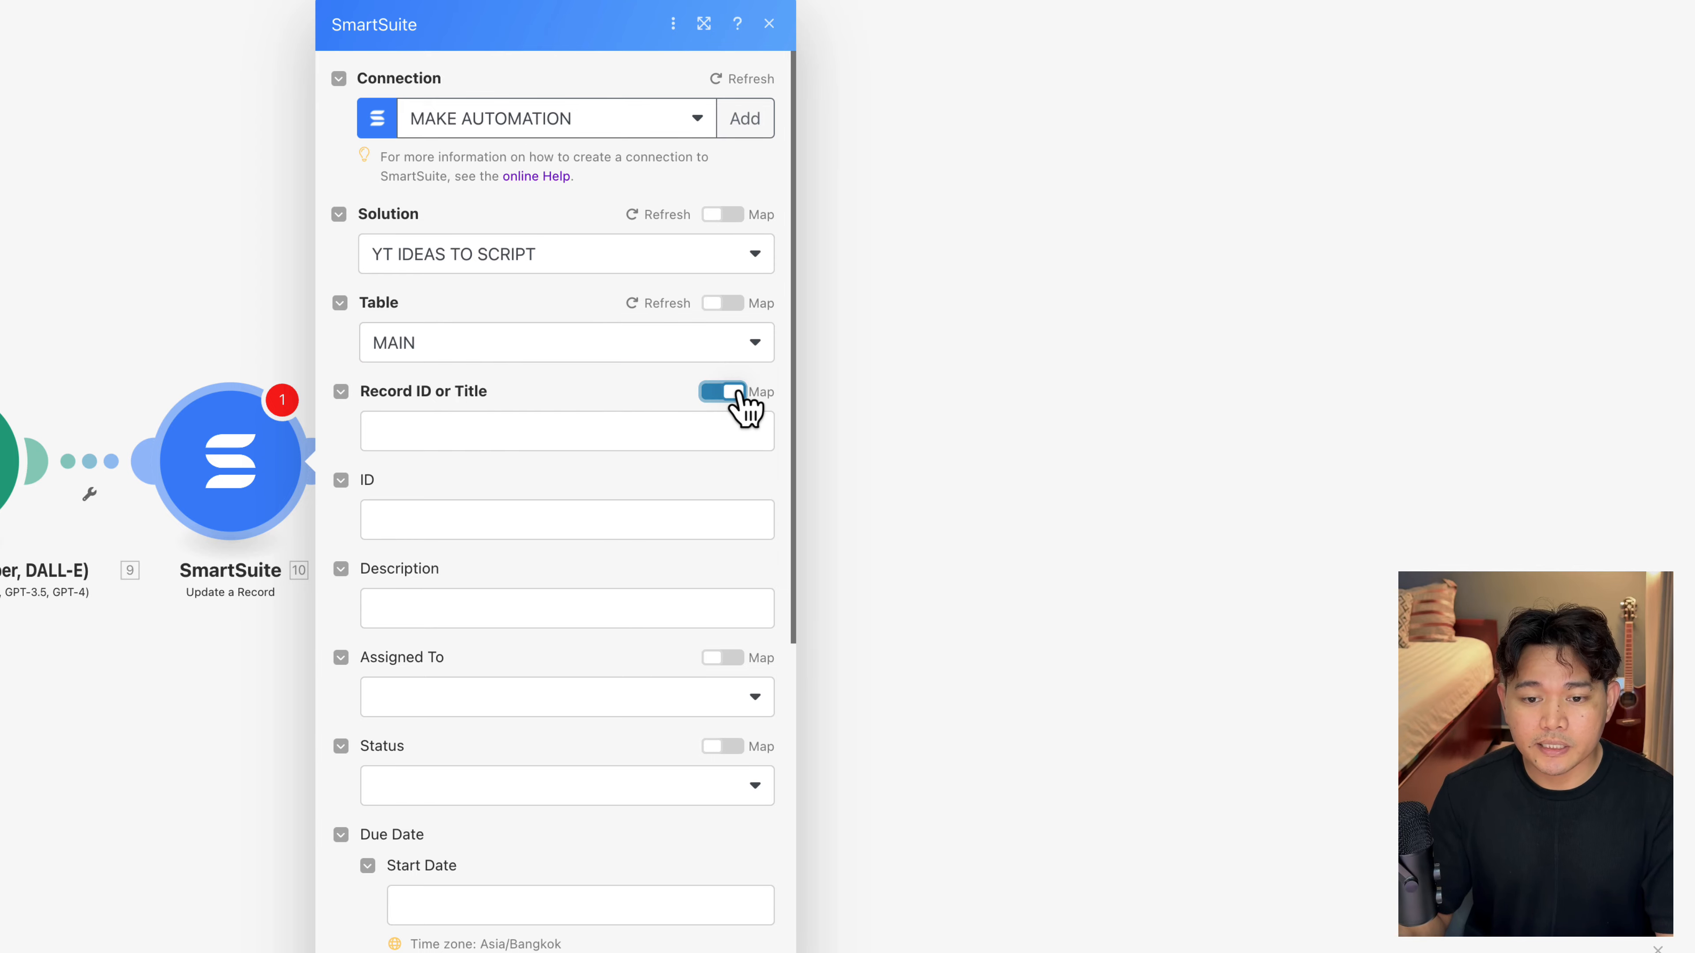
click(536, 433)
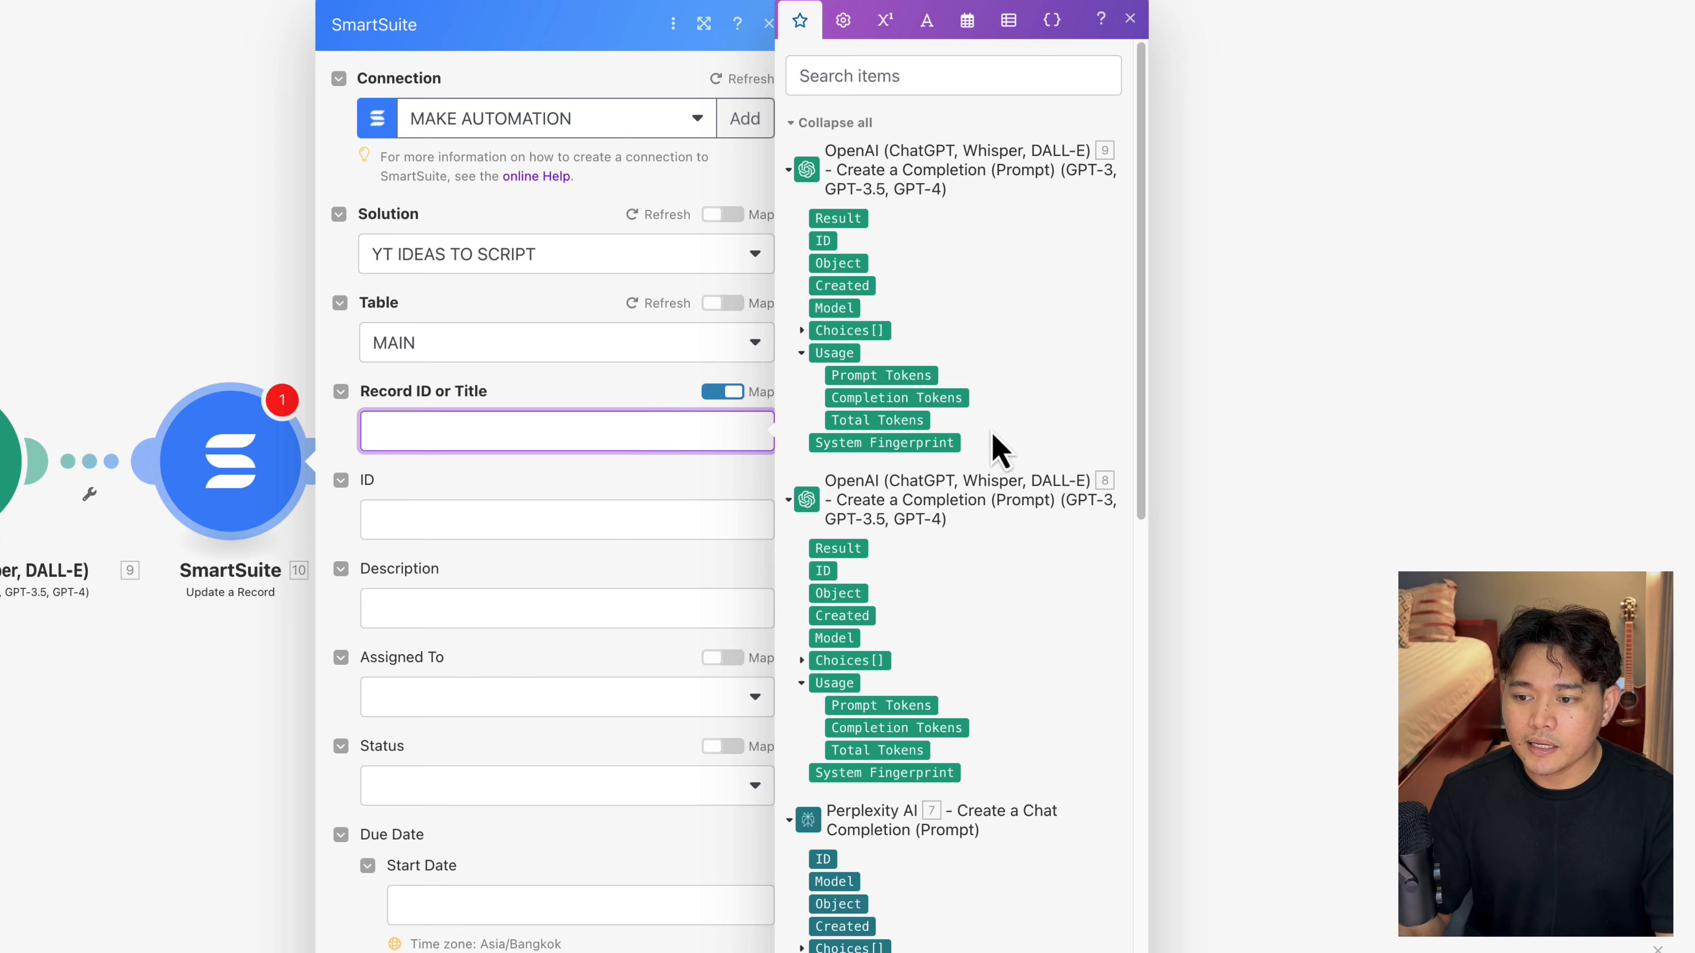
drag(1142, 443, 1179, 873)
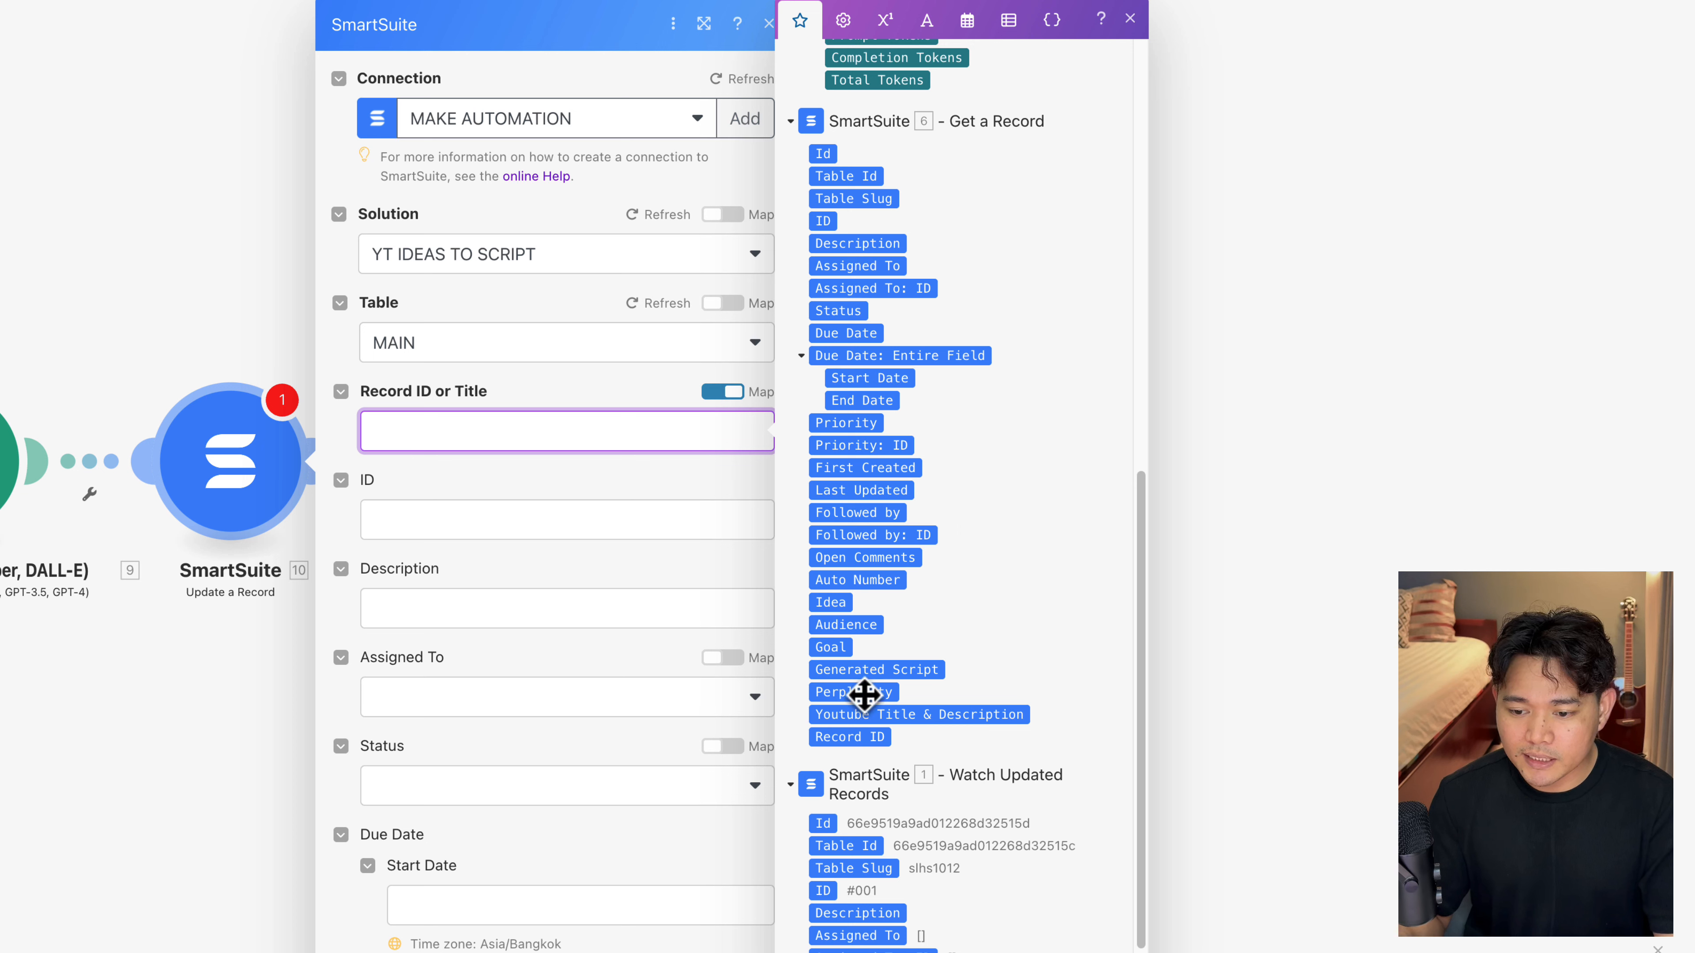
click(852, 740)
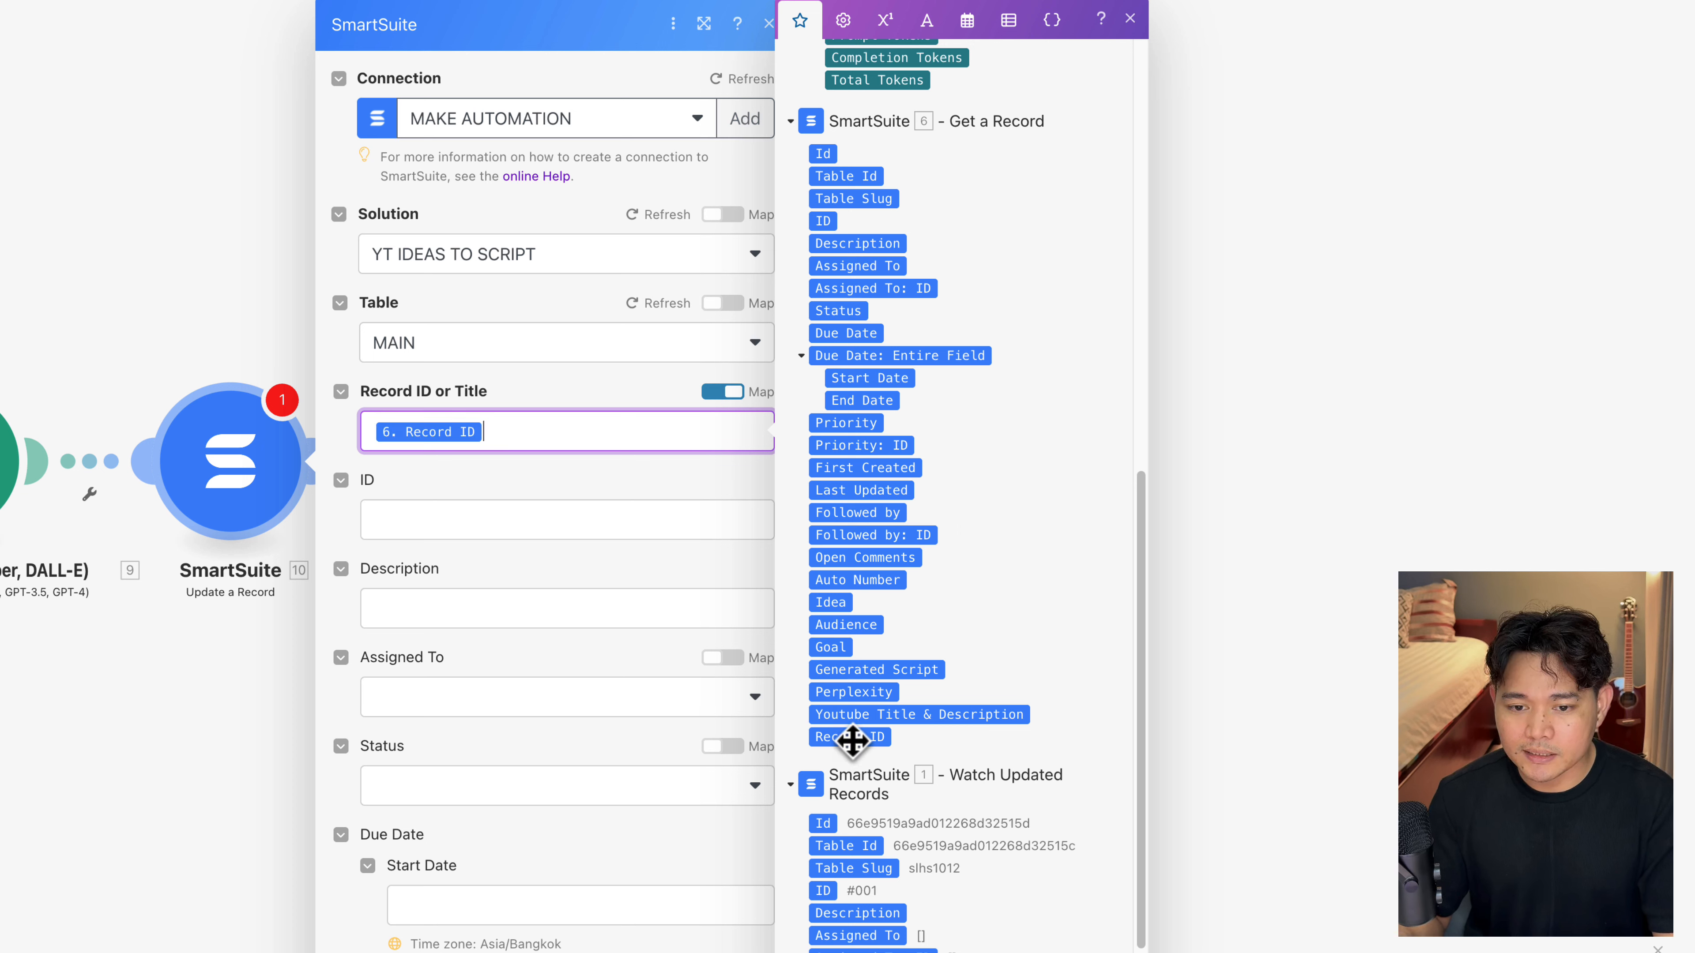
click(579, 494)
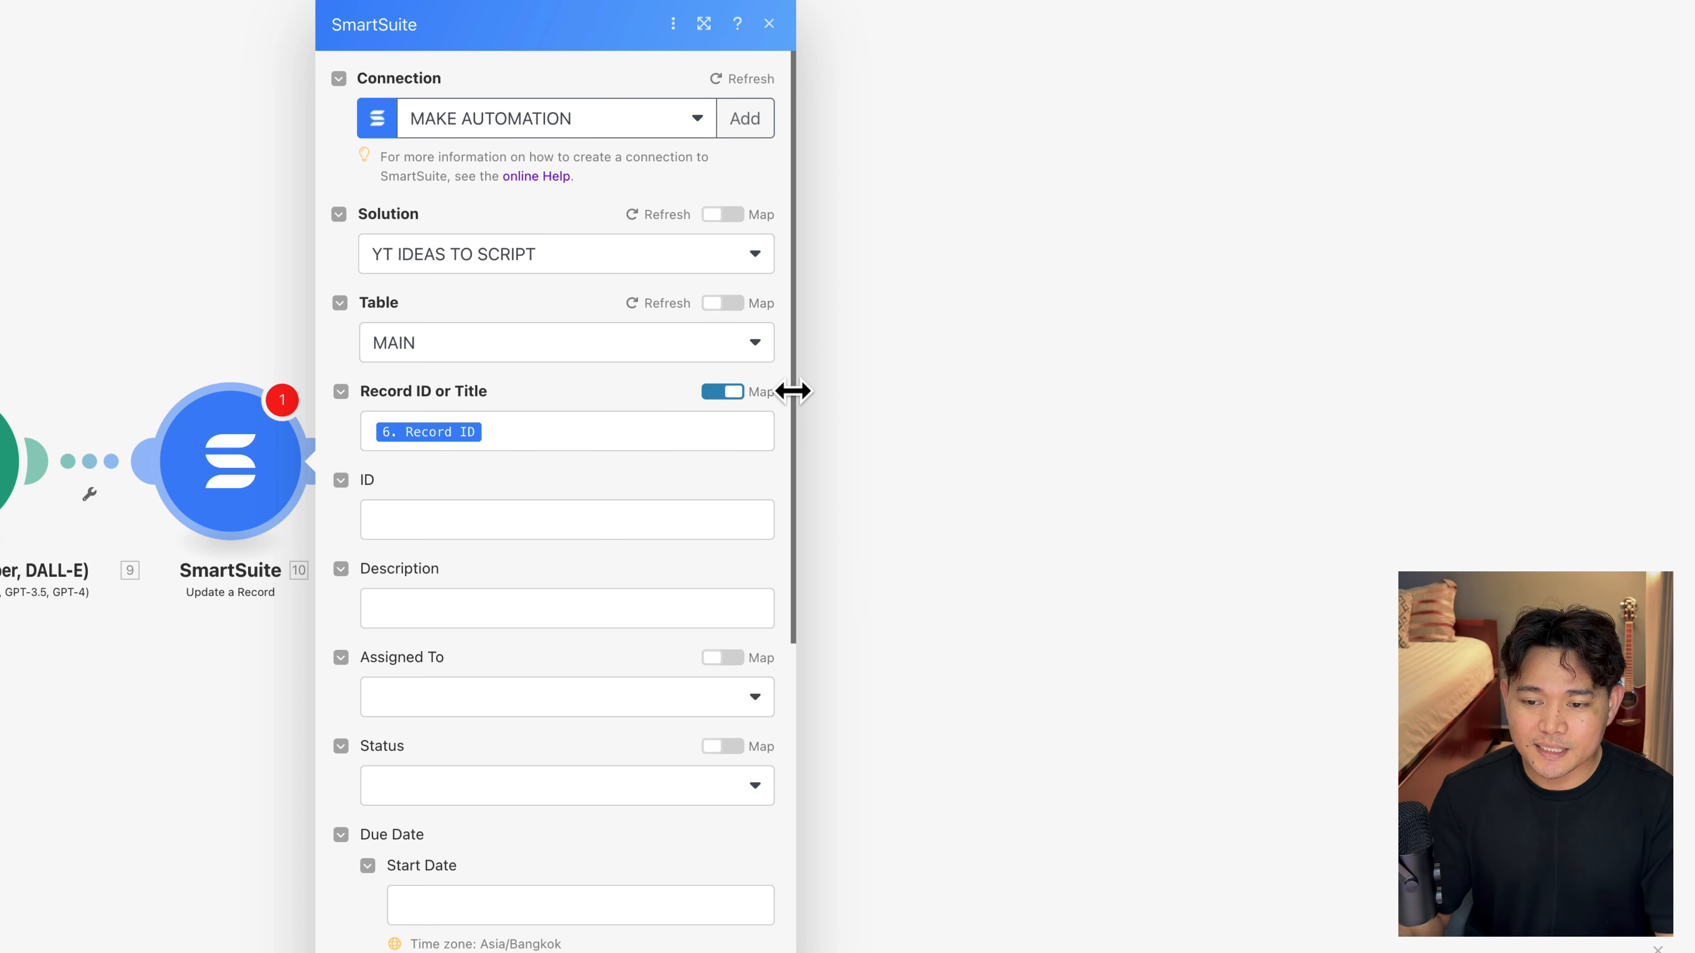
- Choose Complete in the SmartSuite update's Status dropdown
scroll(741, 526, down, 5)
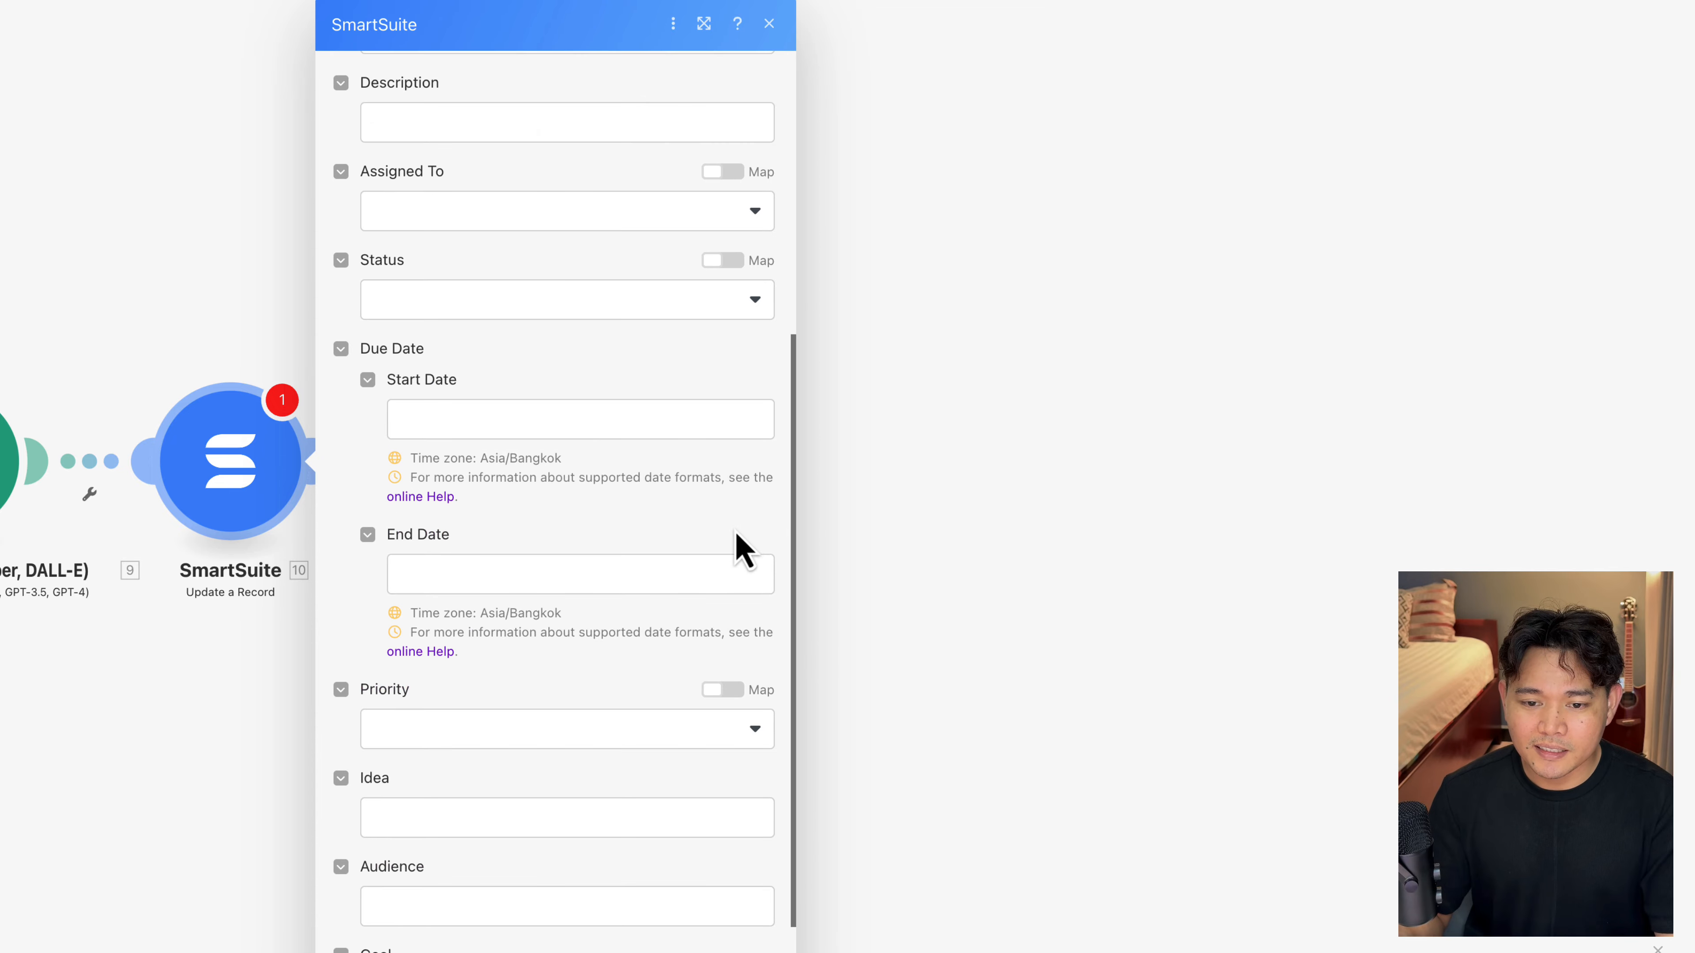
scroll(741, 535, down, 1)
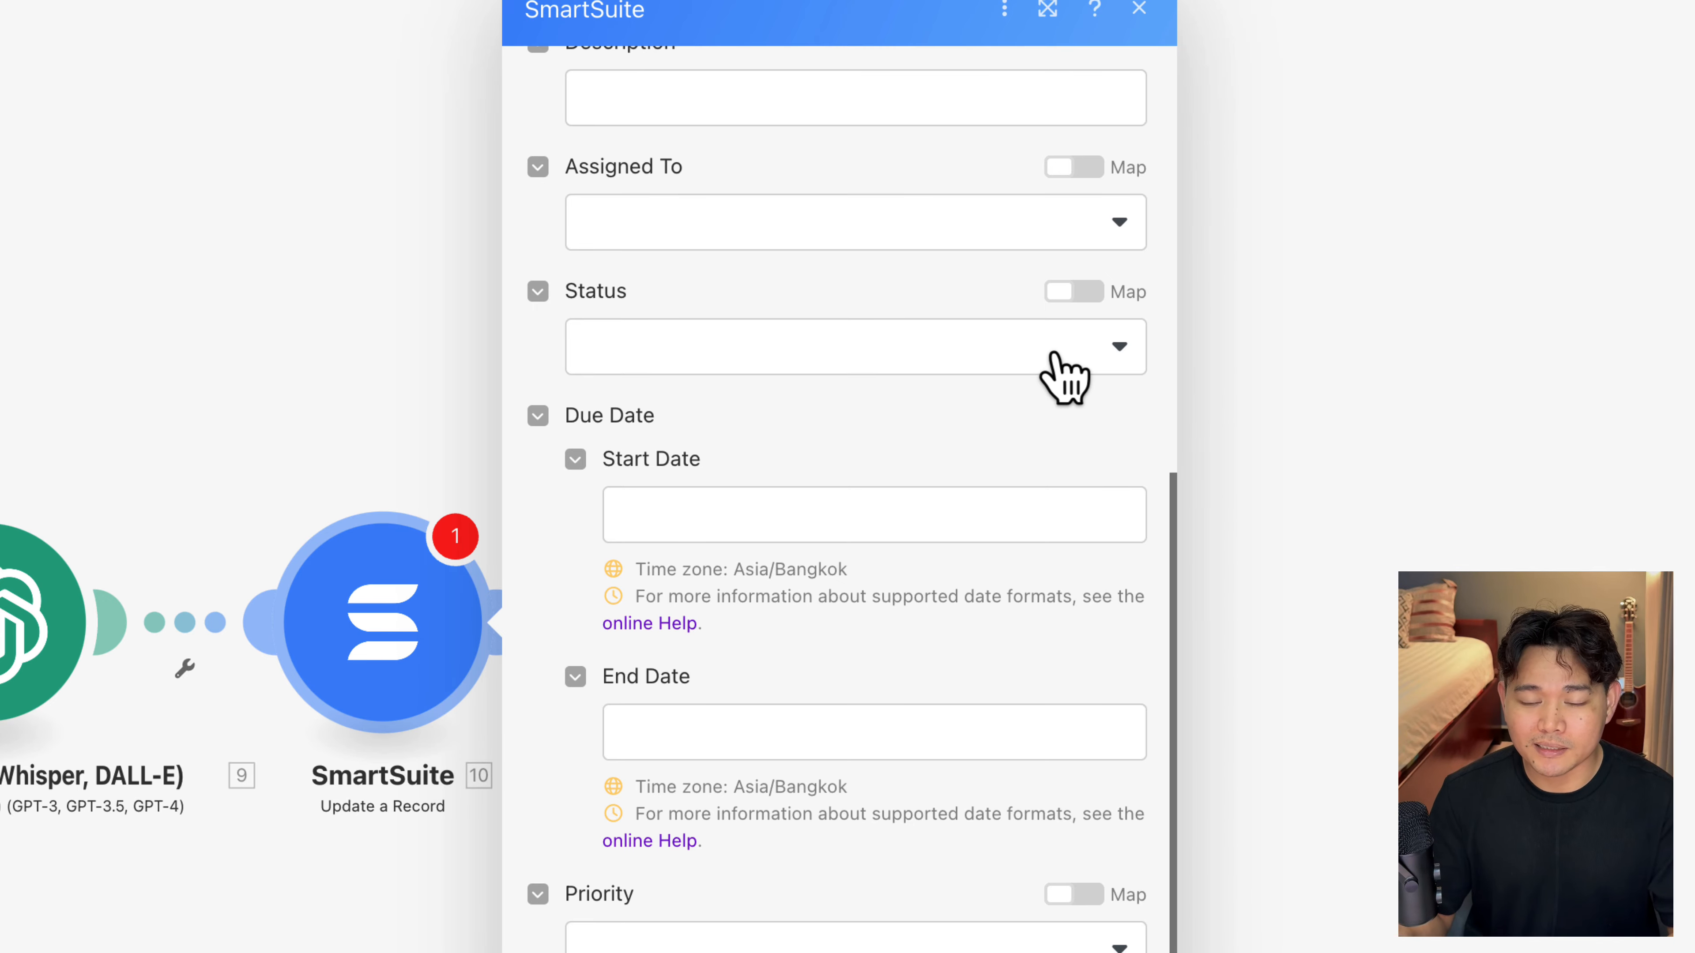
click(1066, 379)
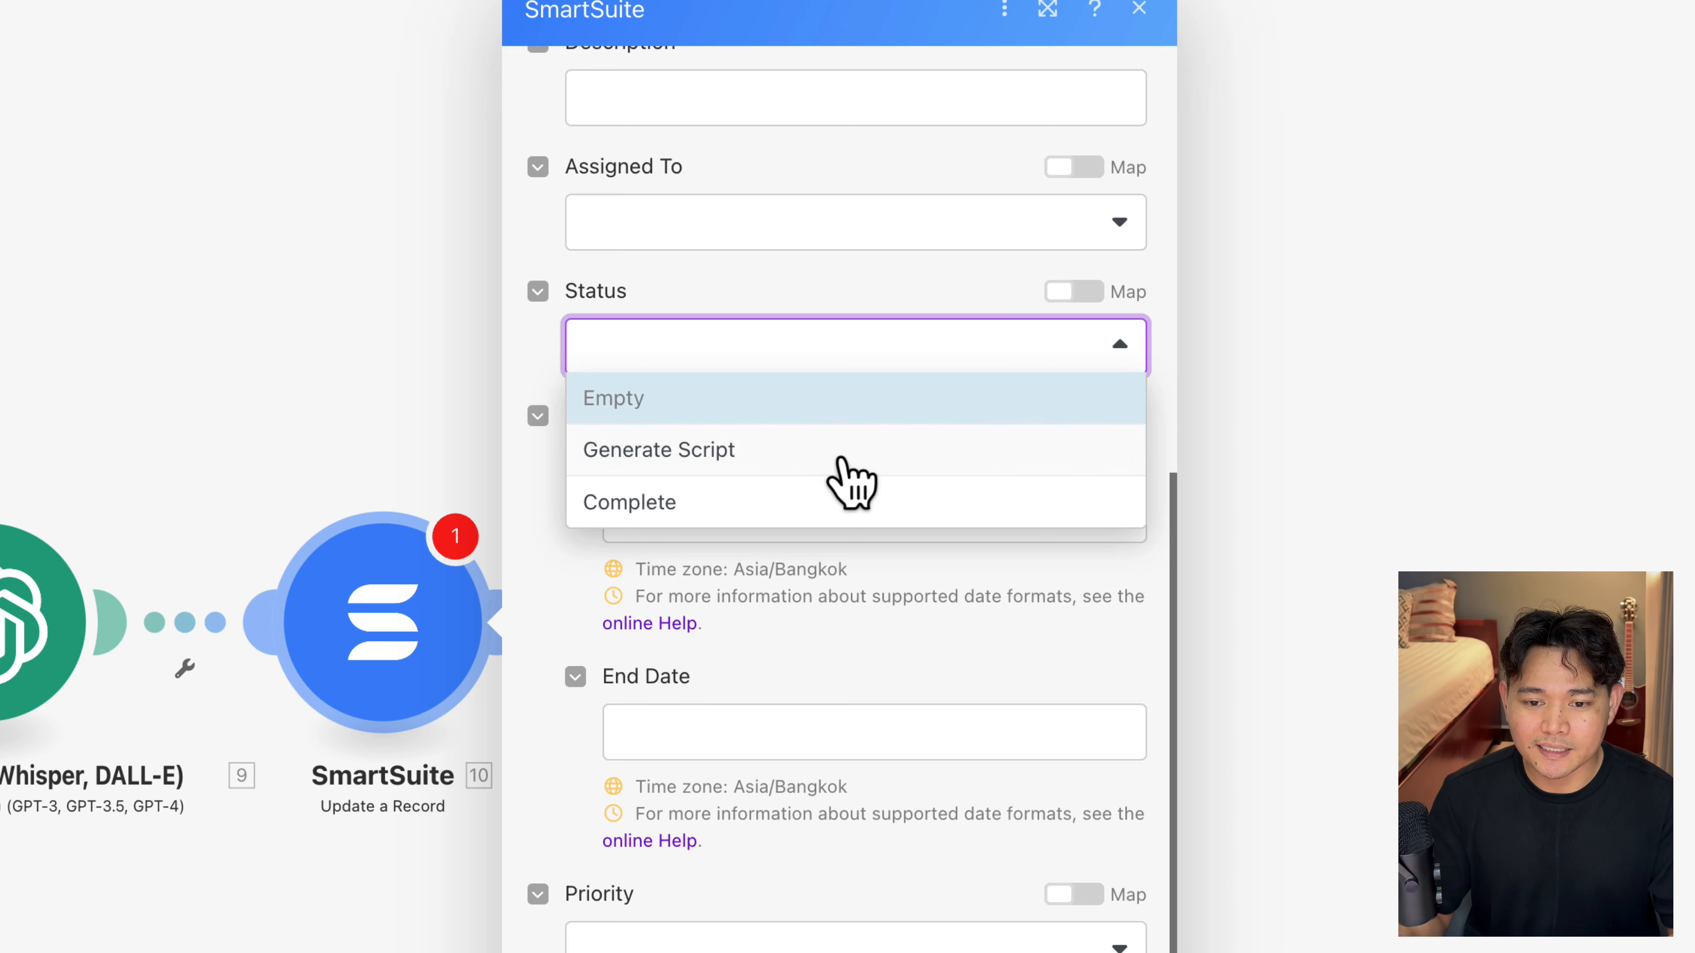
click(816, 508)
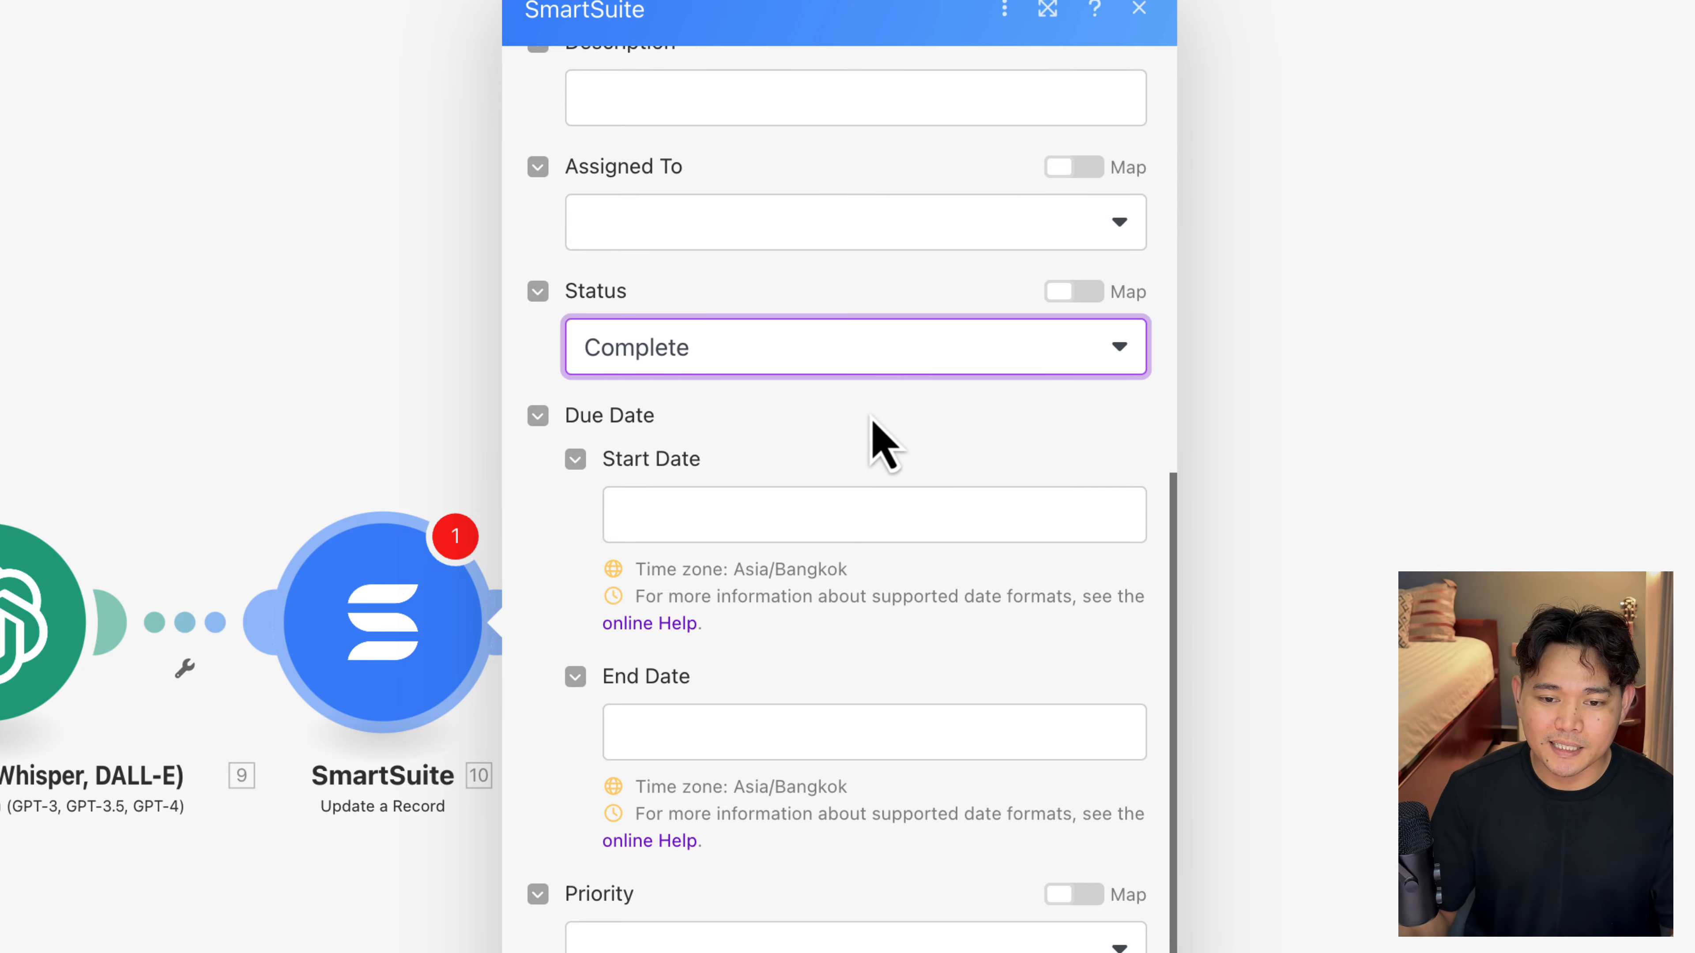
scroll(1030, 731, down, 3)
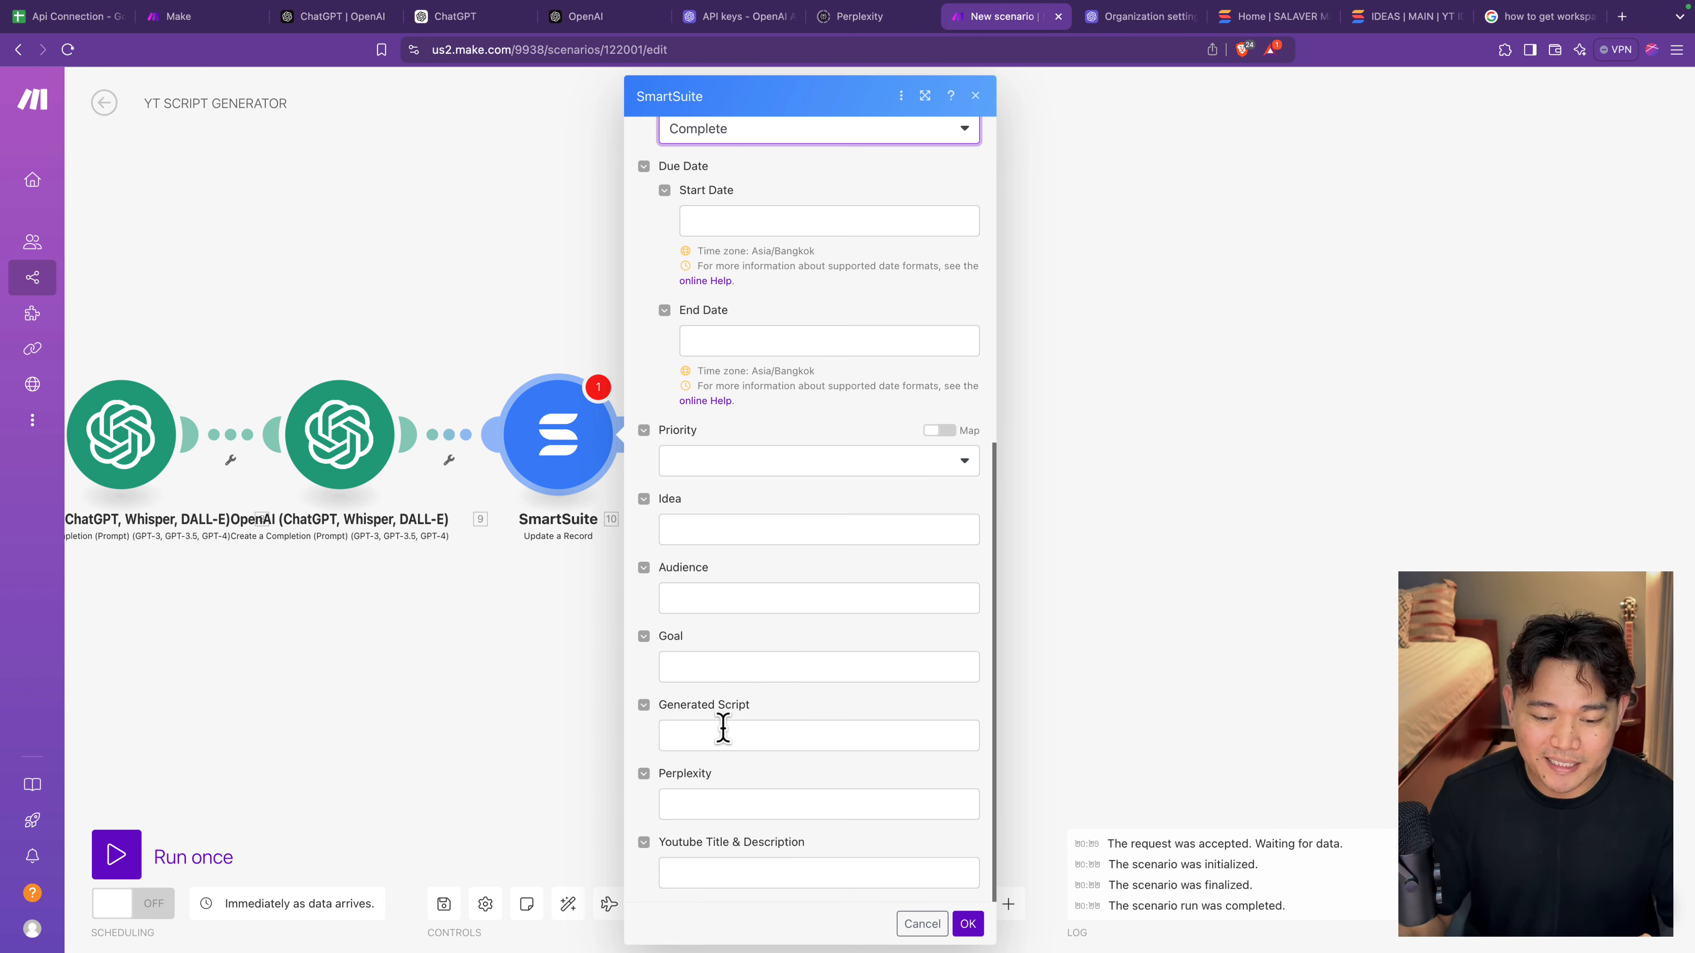
- Map OpenAI module 8's Choices[] Message Content into the Generated Script field
click(702, 735)
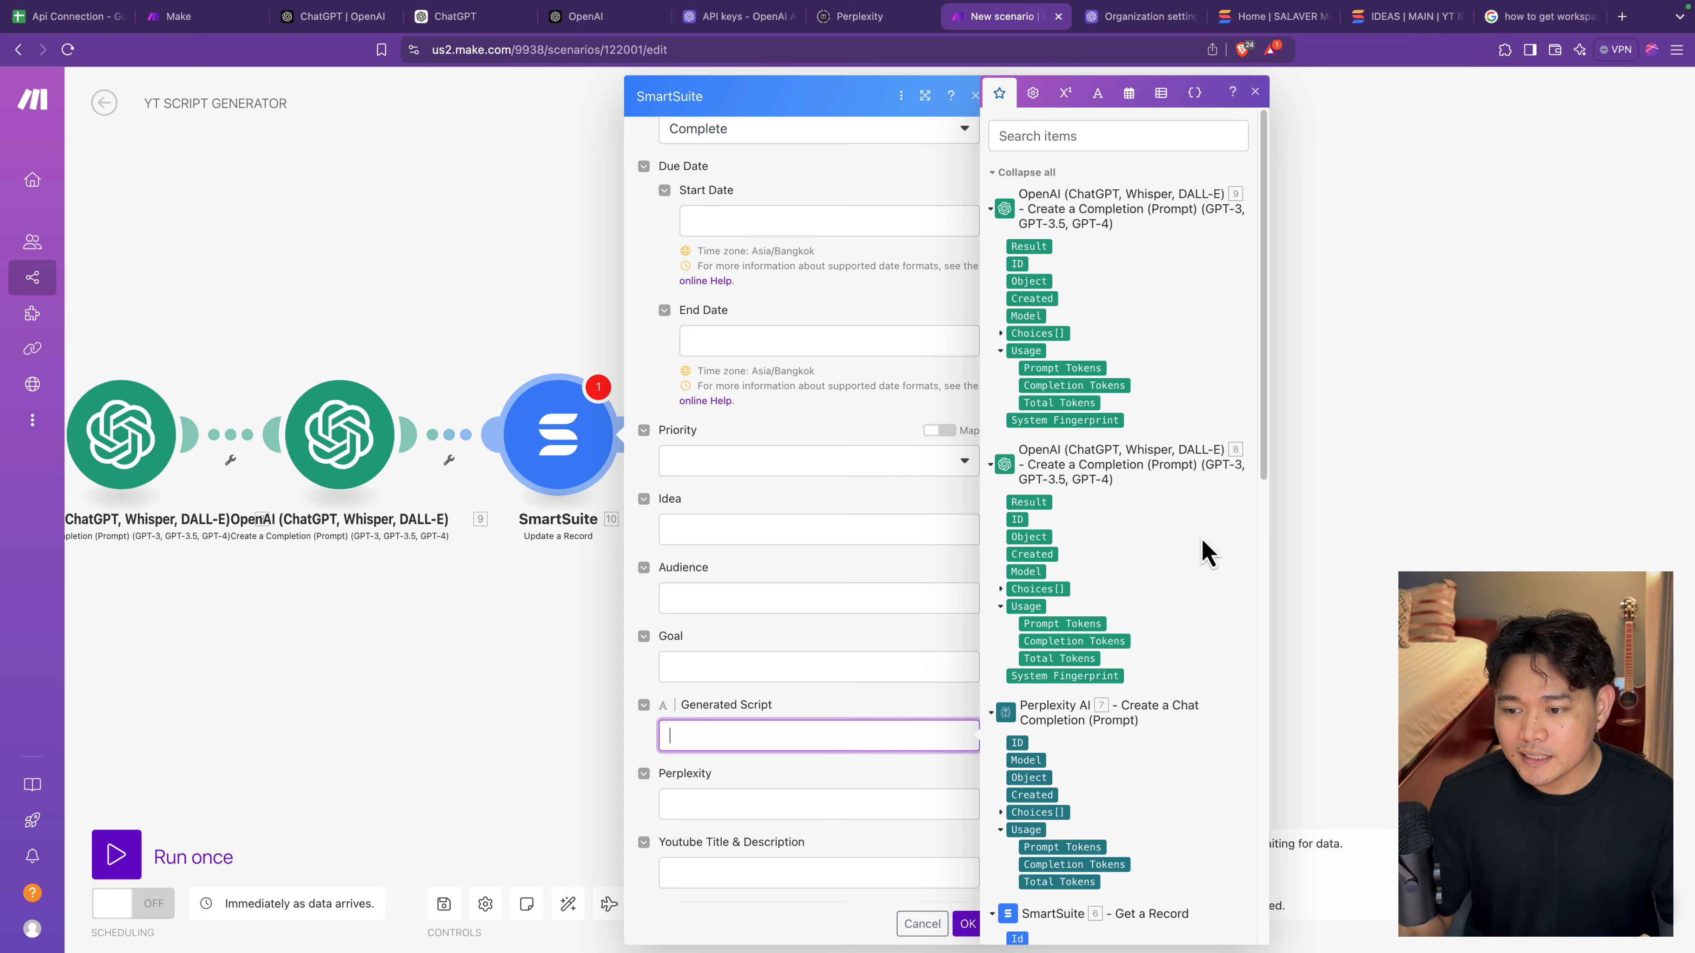
drag(1271, 476, 1277, 541)
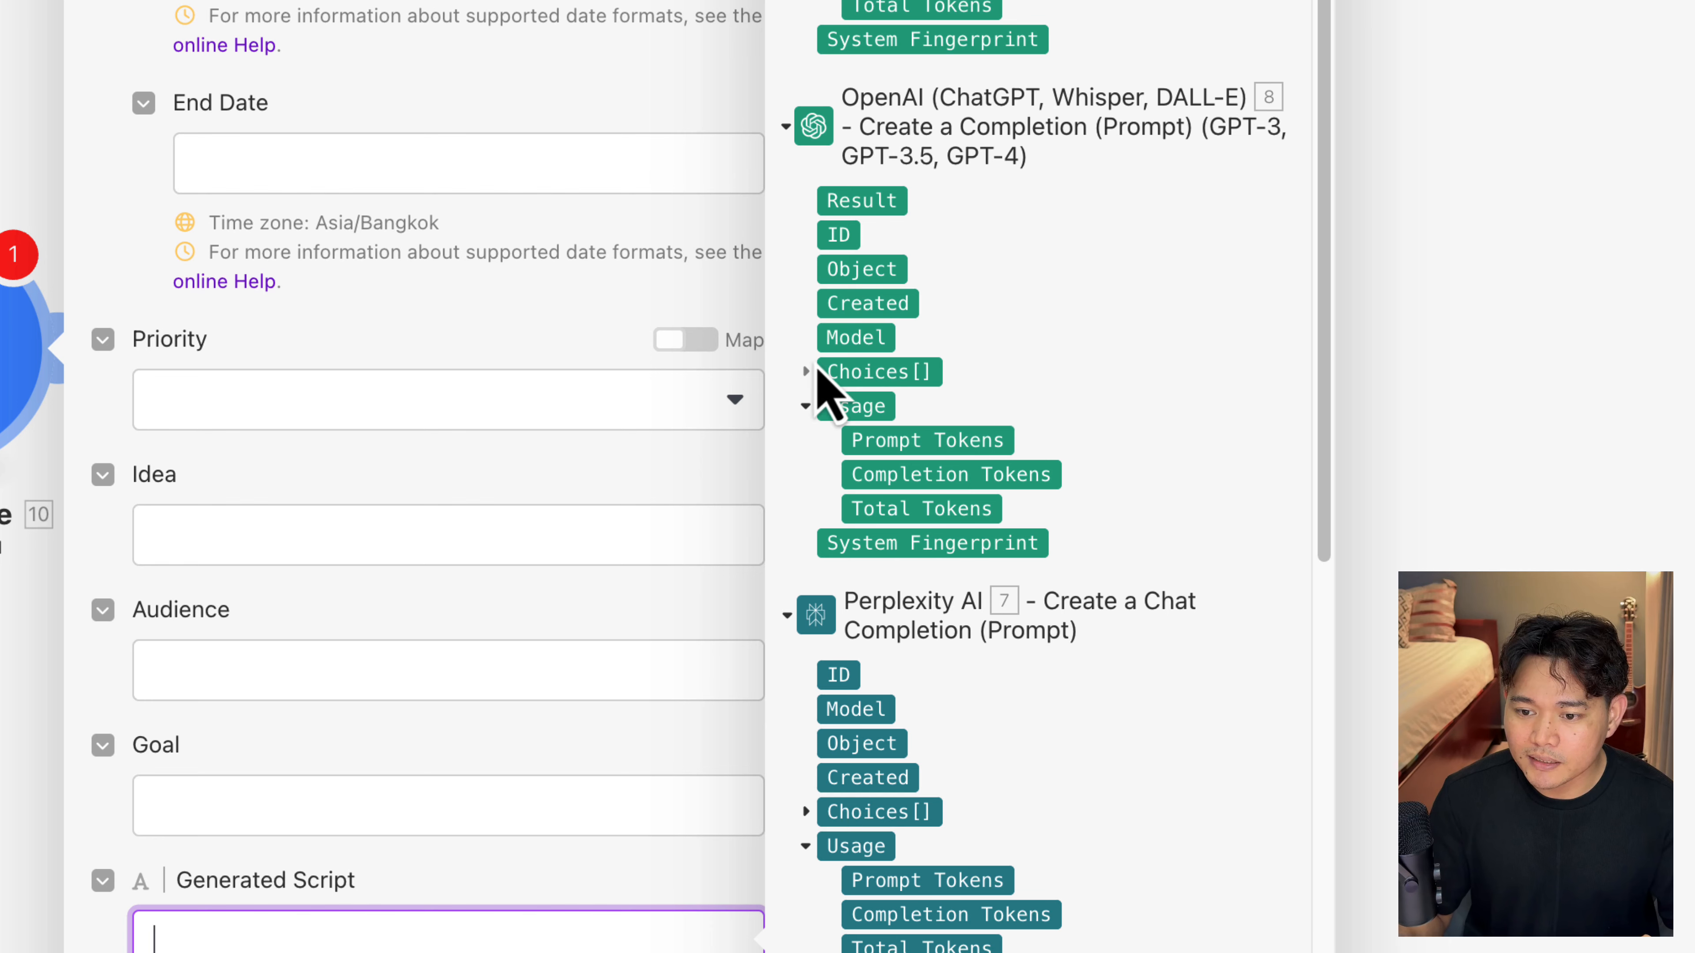
click(808, 372)
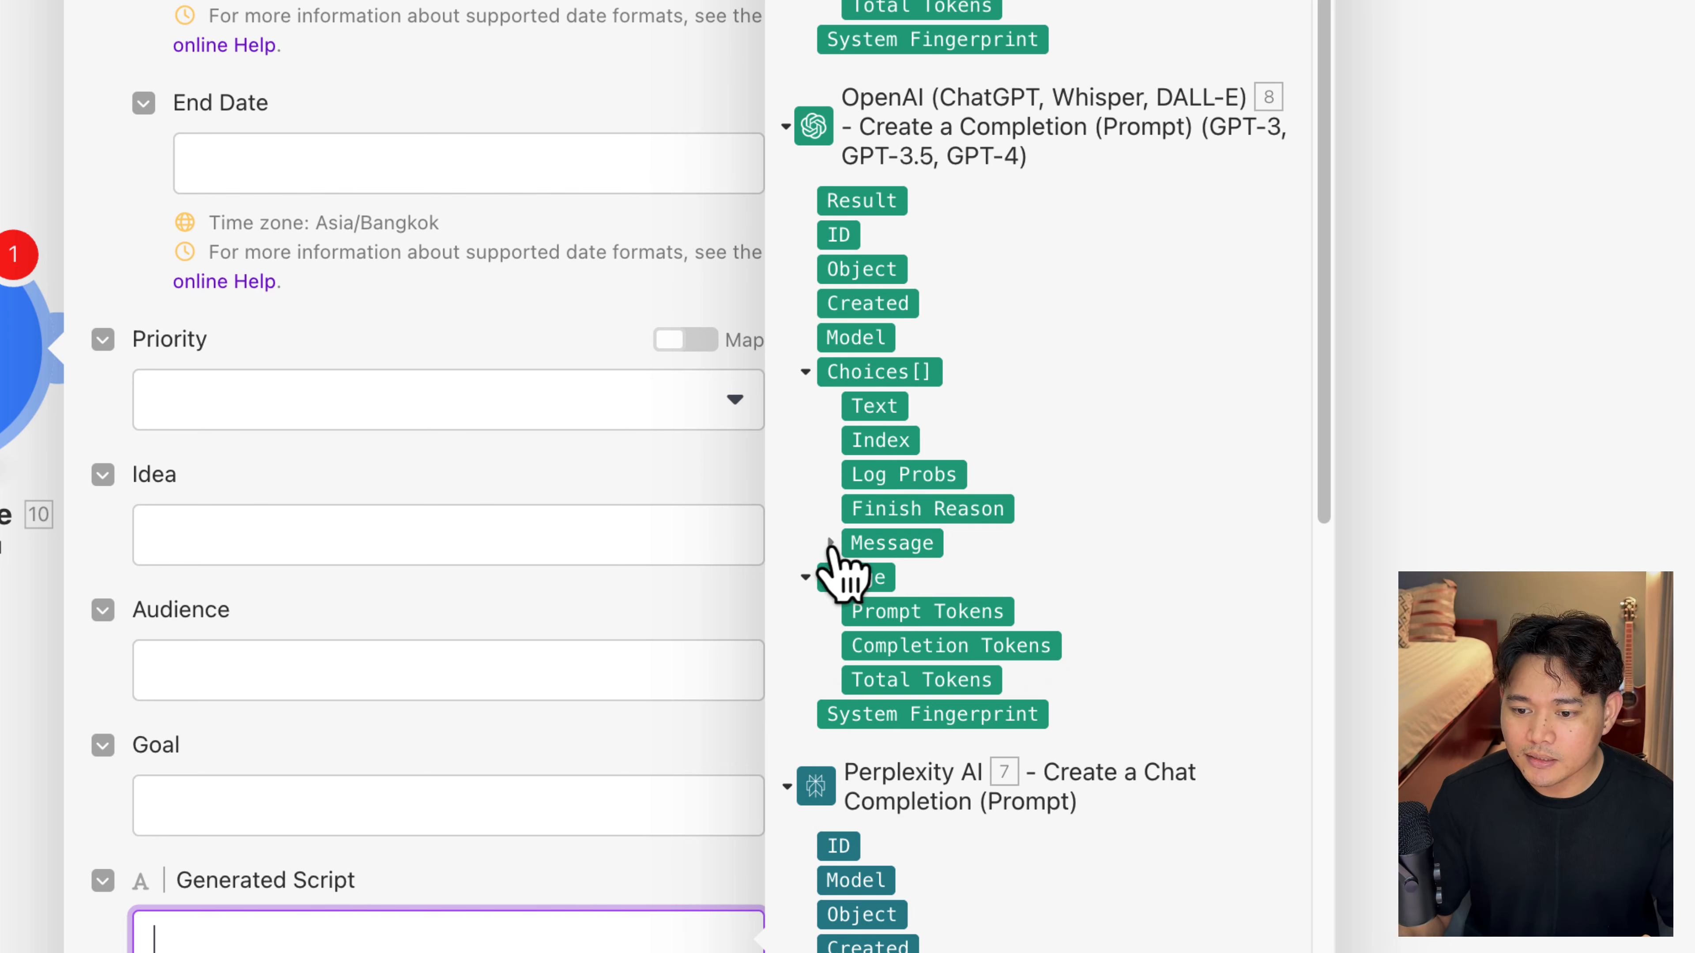
click(831, 544)
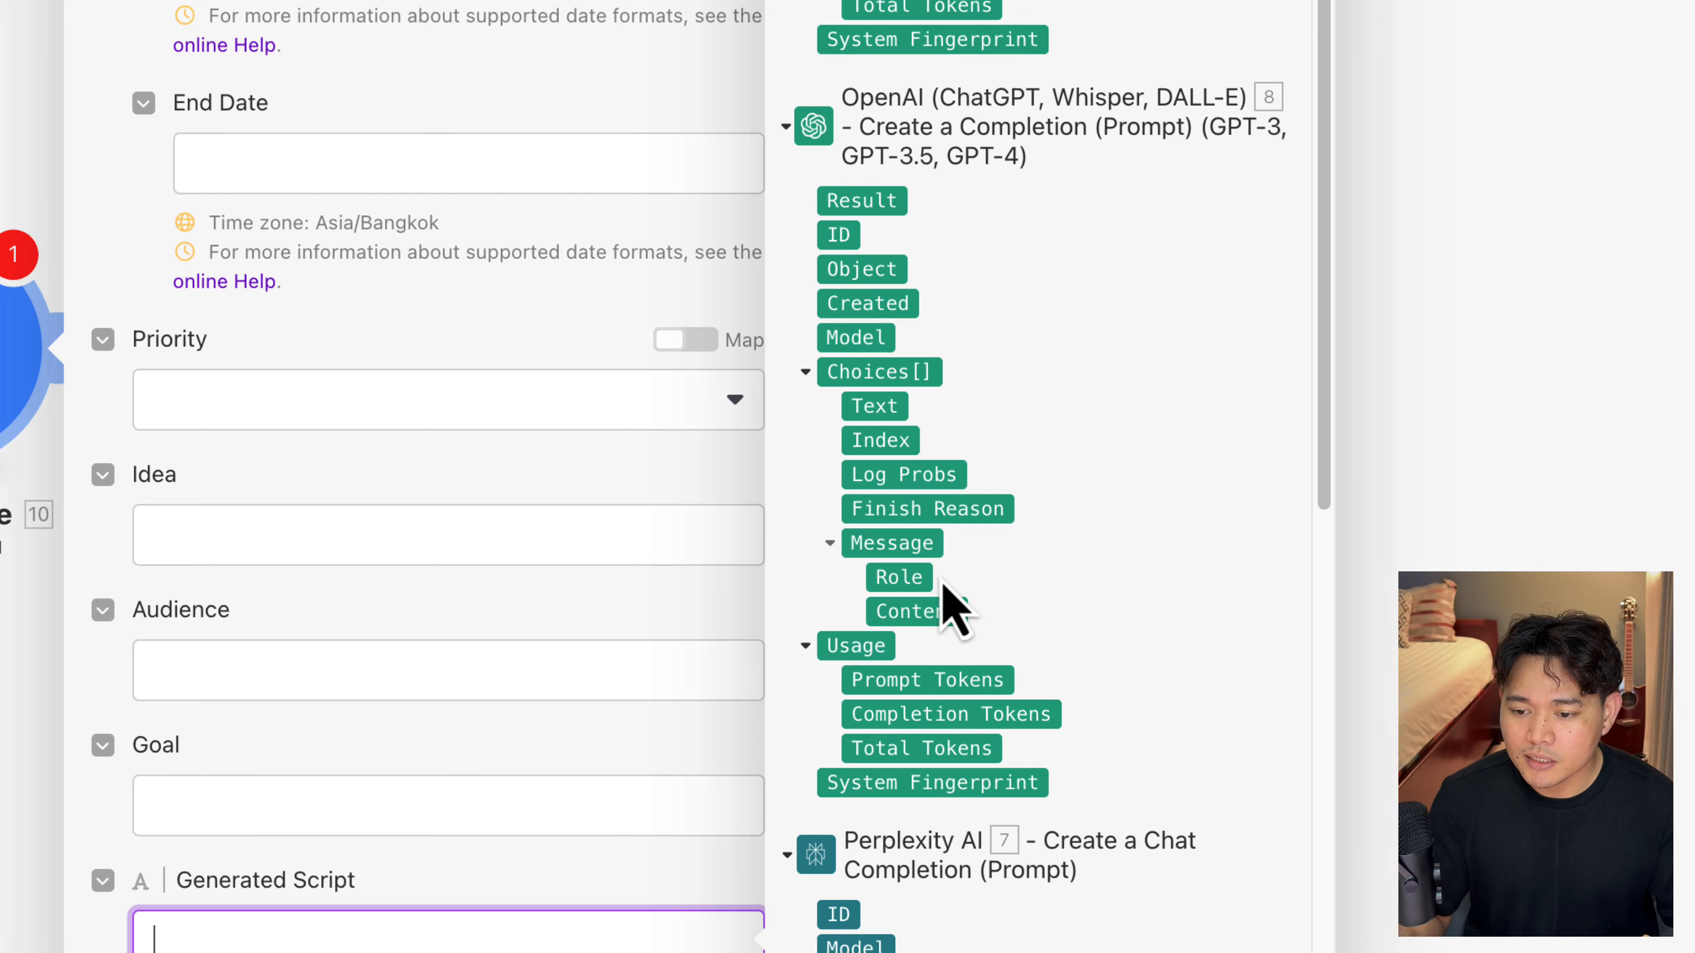
click(932, 620)
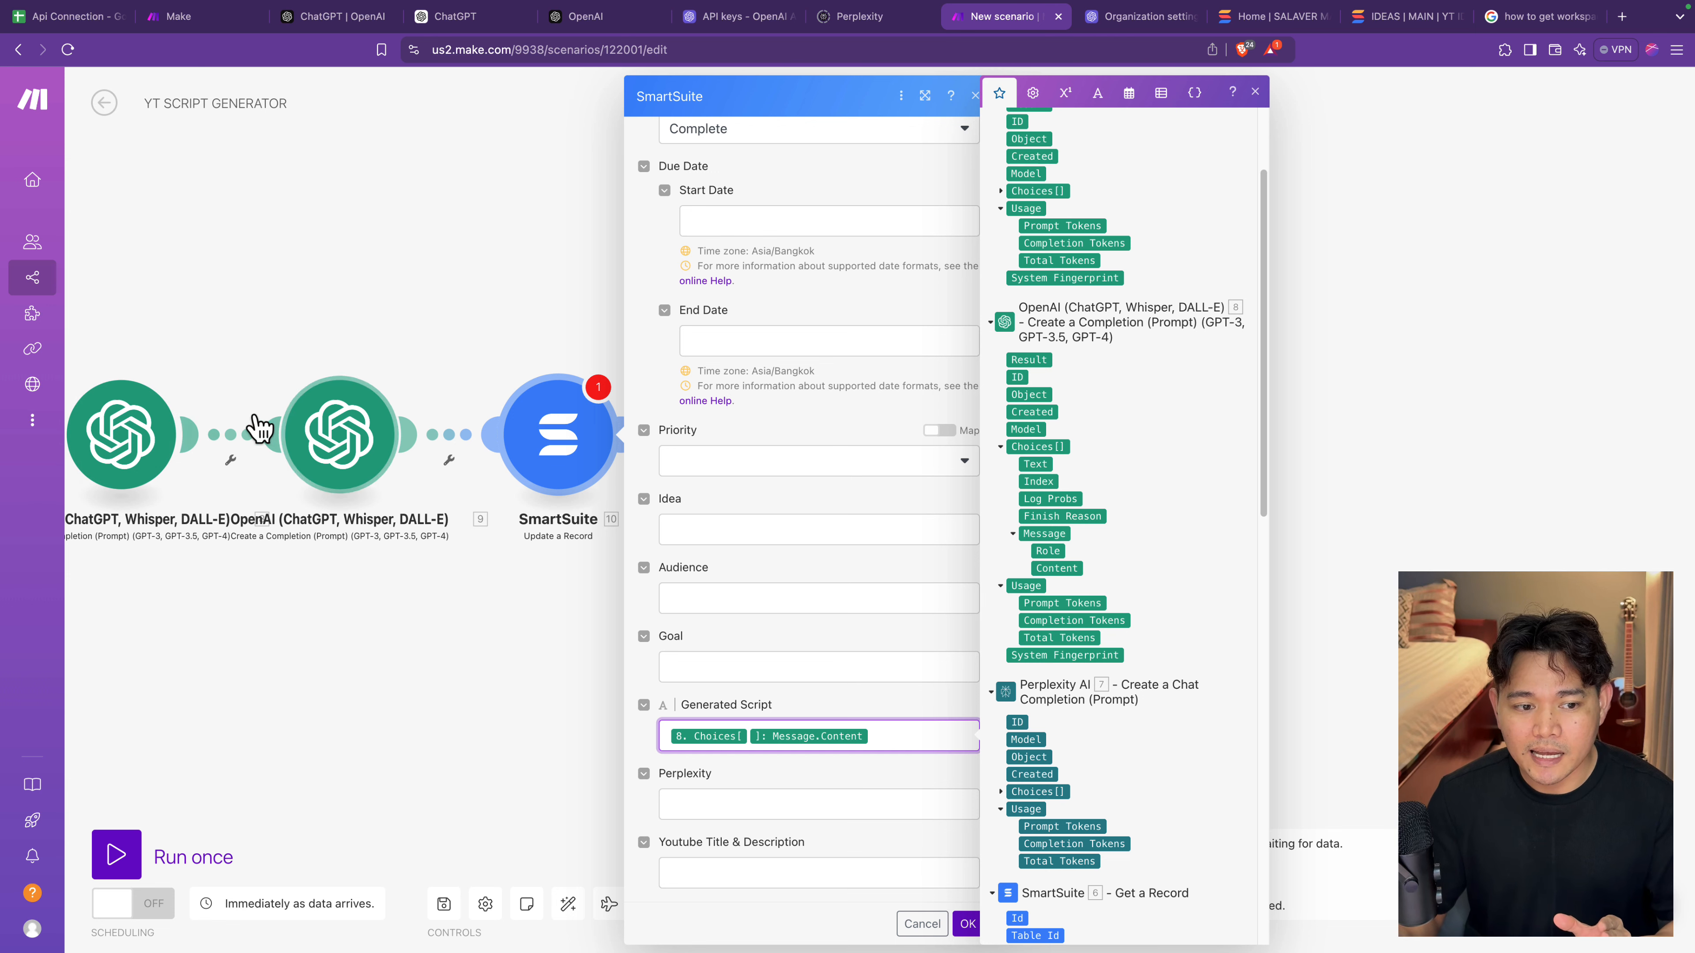
scroll(142, 475, down, 3)
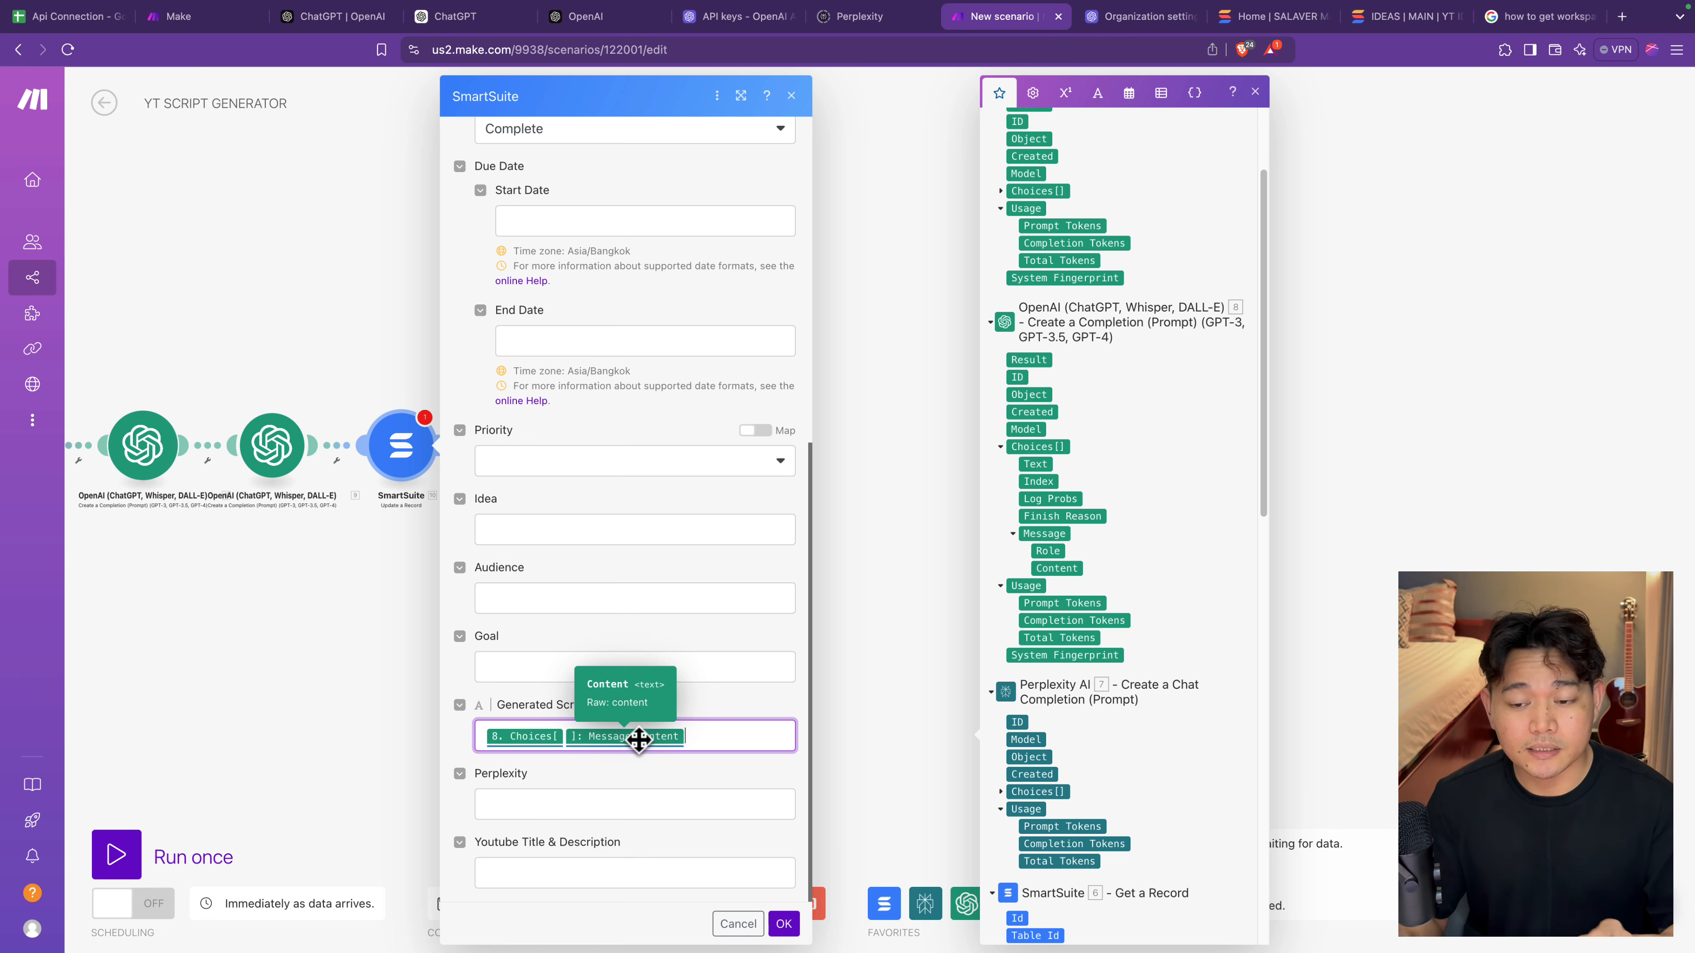
- Map Perplexity AI module 7's Message Content into the Perplexity field
click(600, 805)
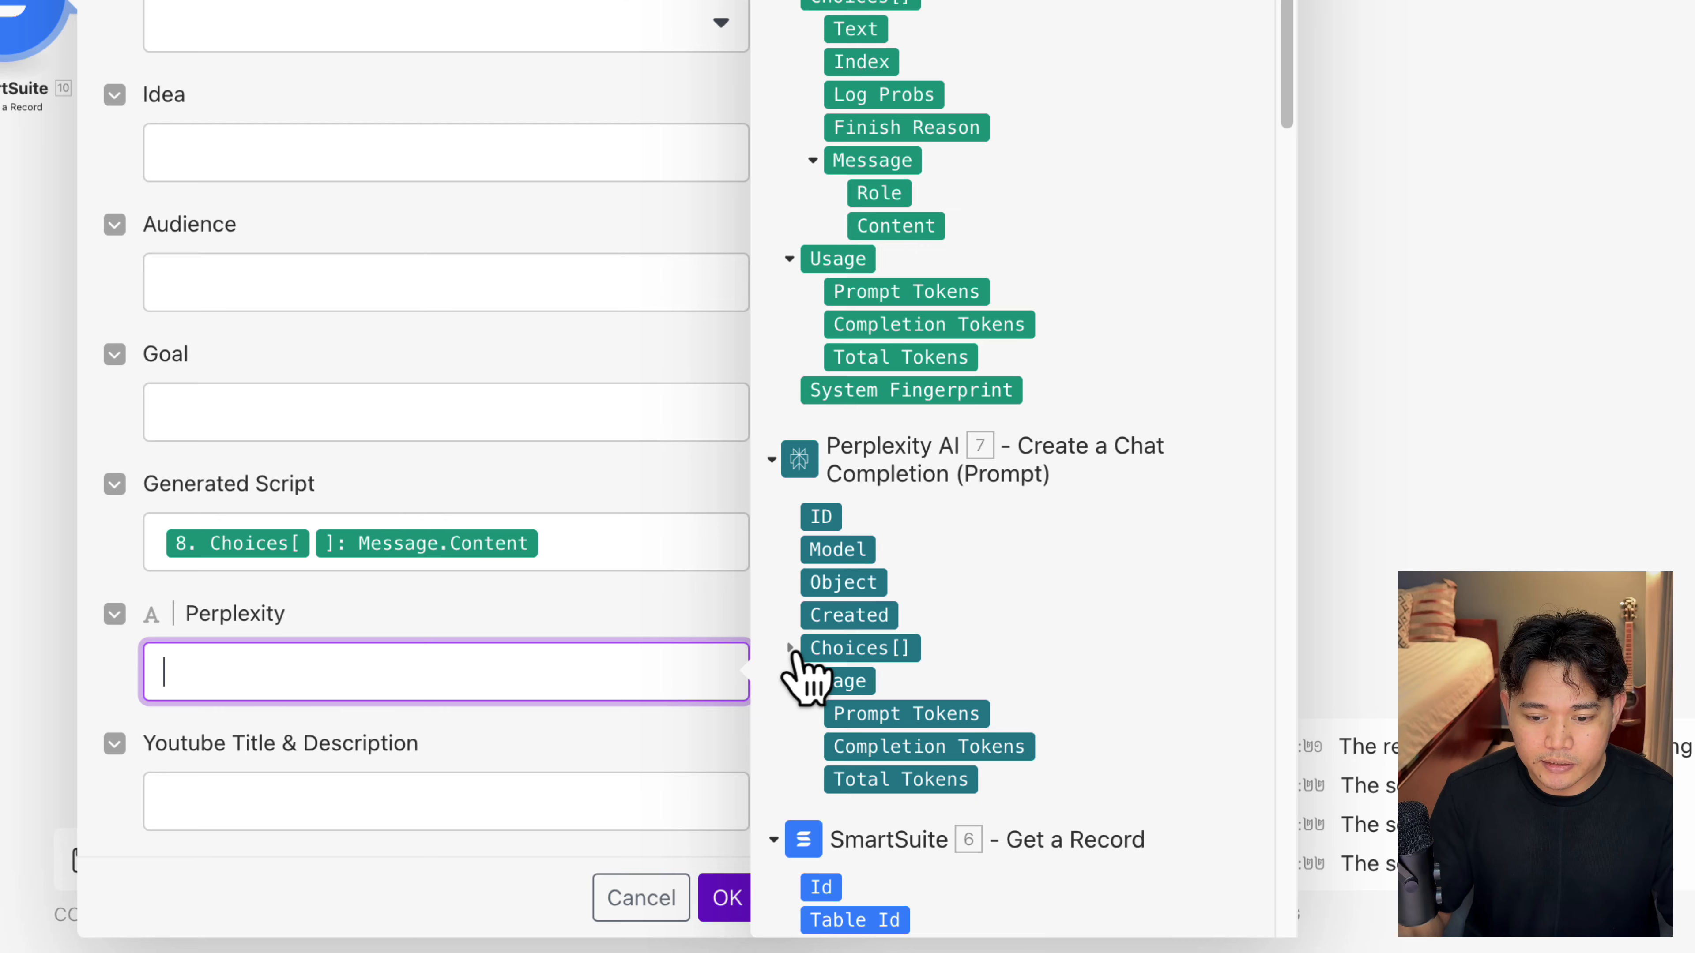
click(790, 648)
scroll(923, 652, down, 5)
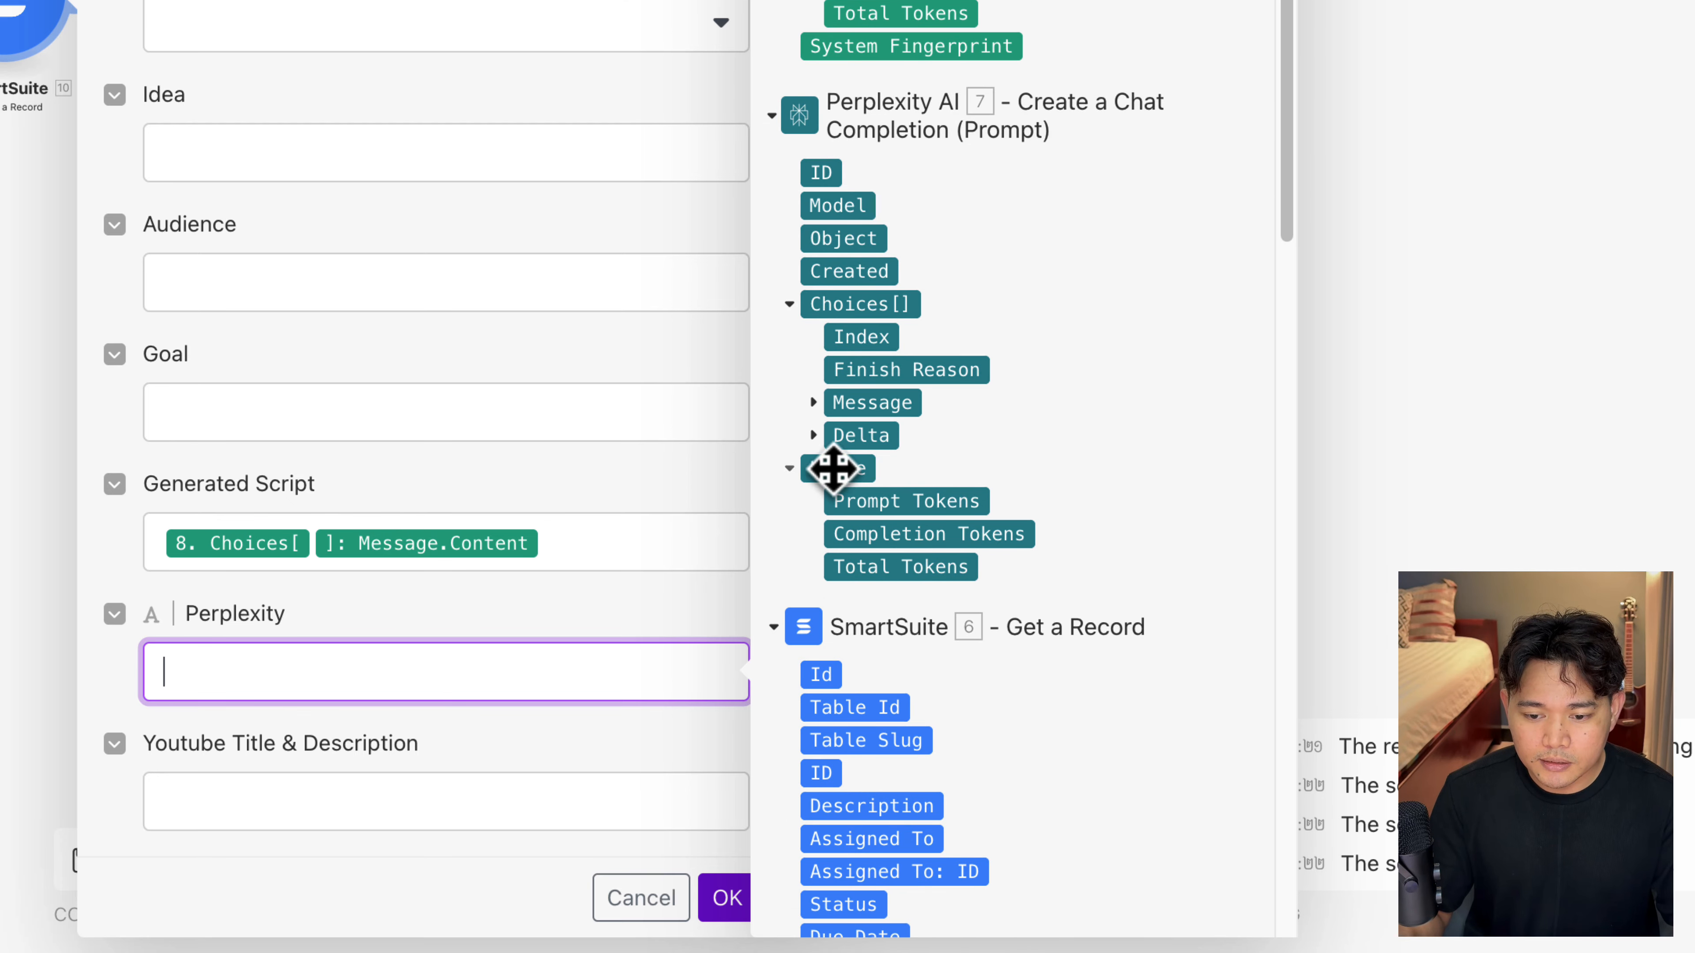
click(813, 402)
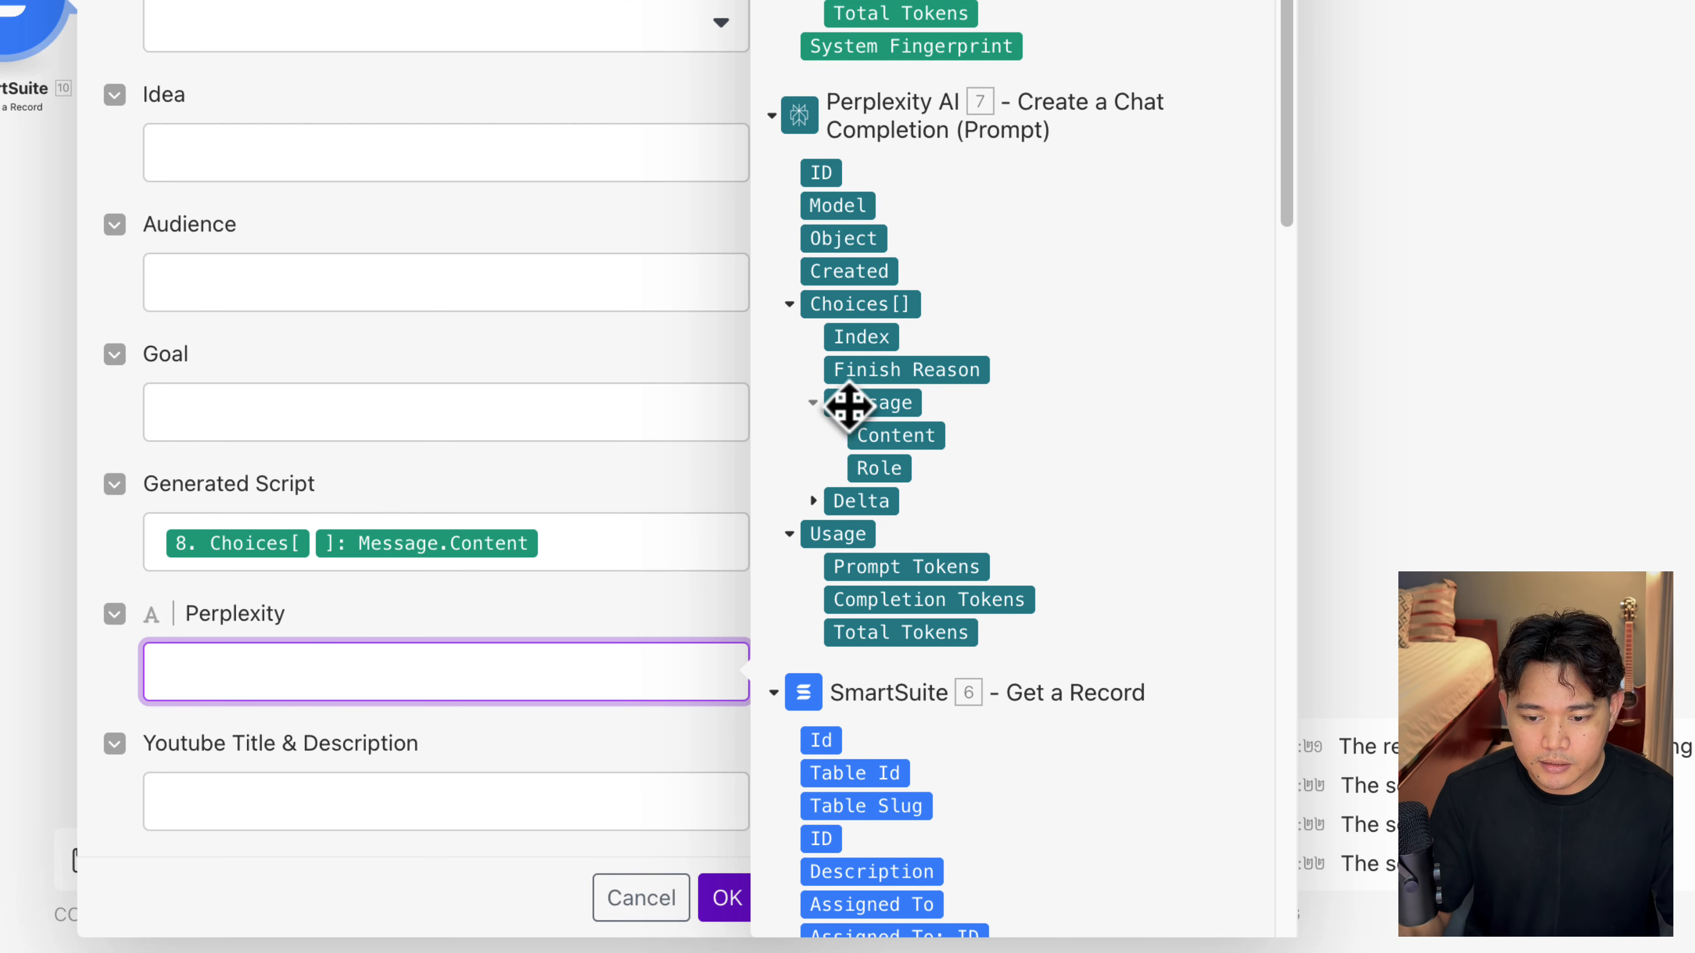
click(879, 440)
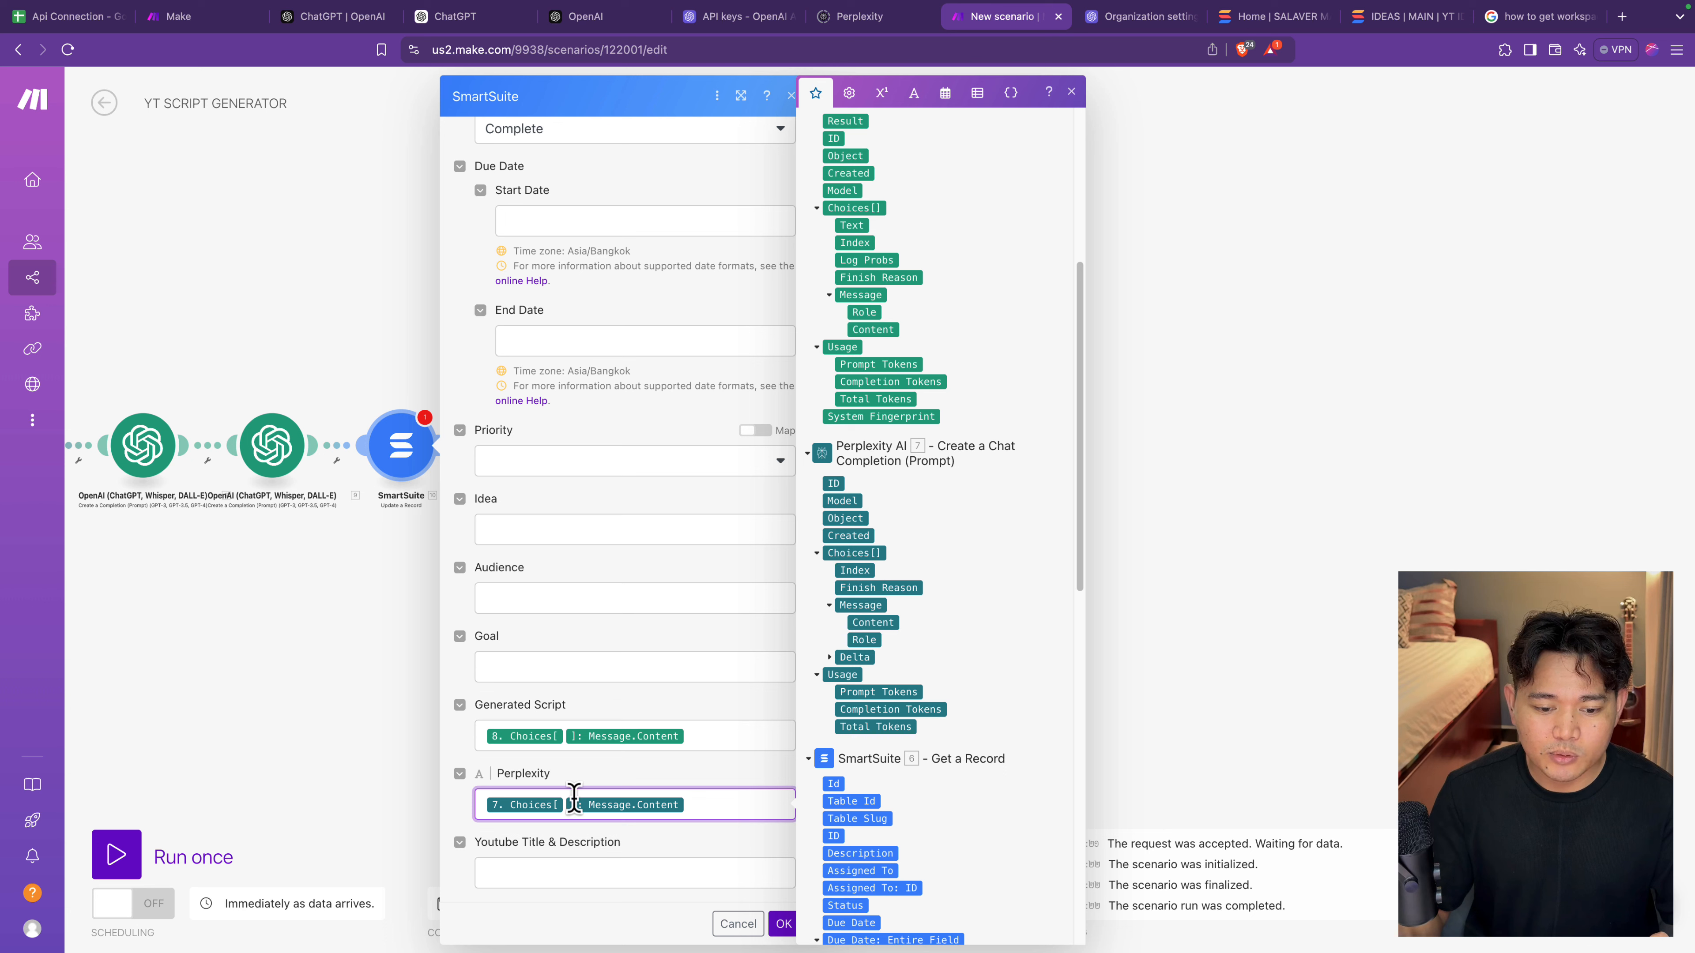
click(551, 868)
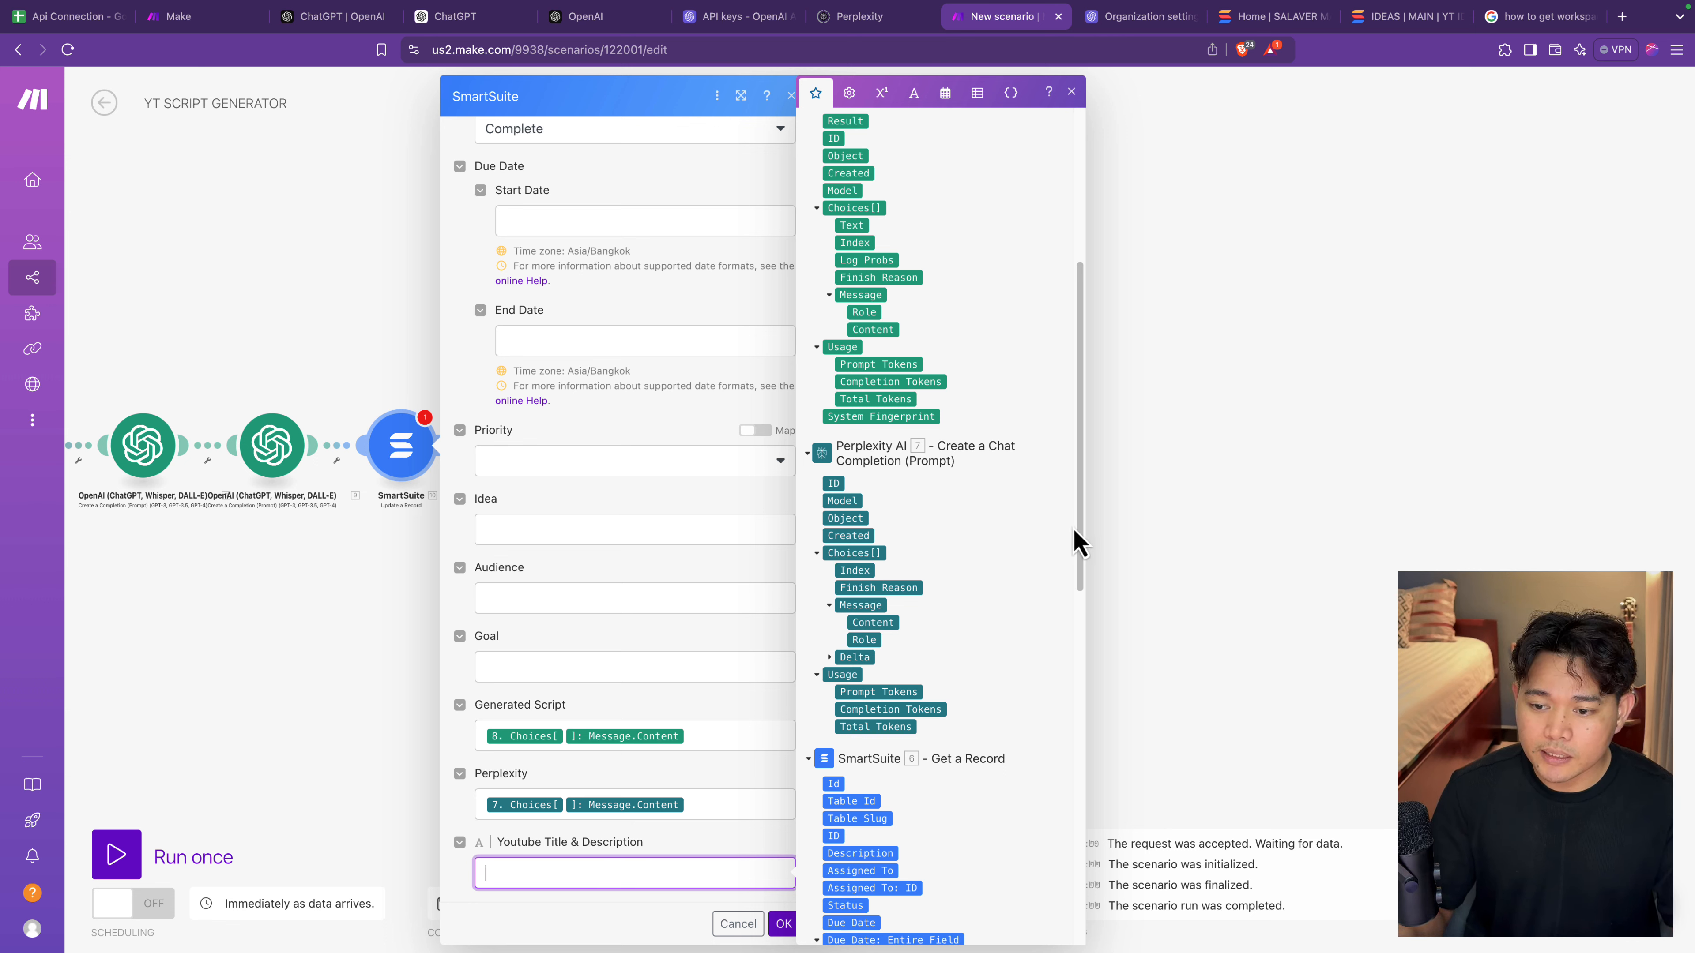
- Map module 9's Choices[] Message Content into Youtube Title & Description, then confirm with OK
drag(1075, 533, 1075, 340)
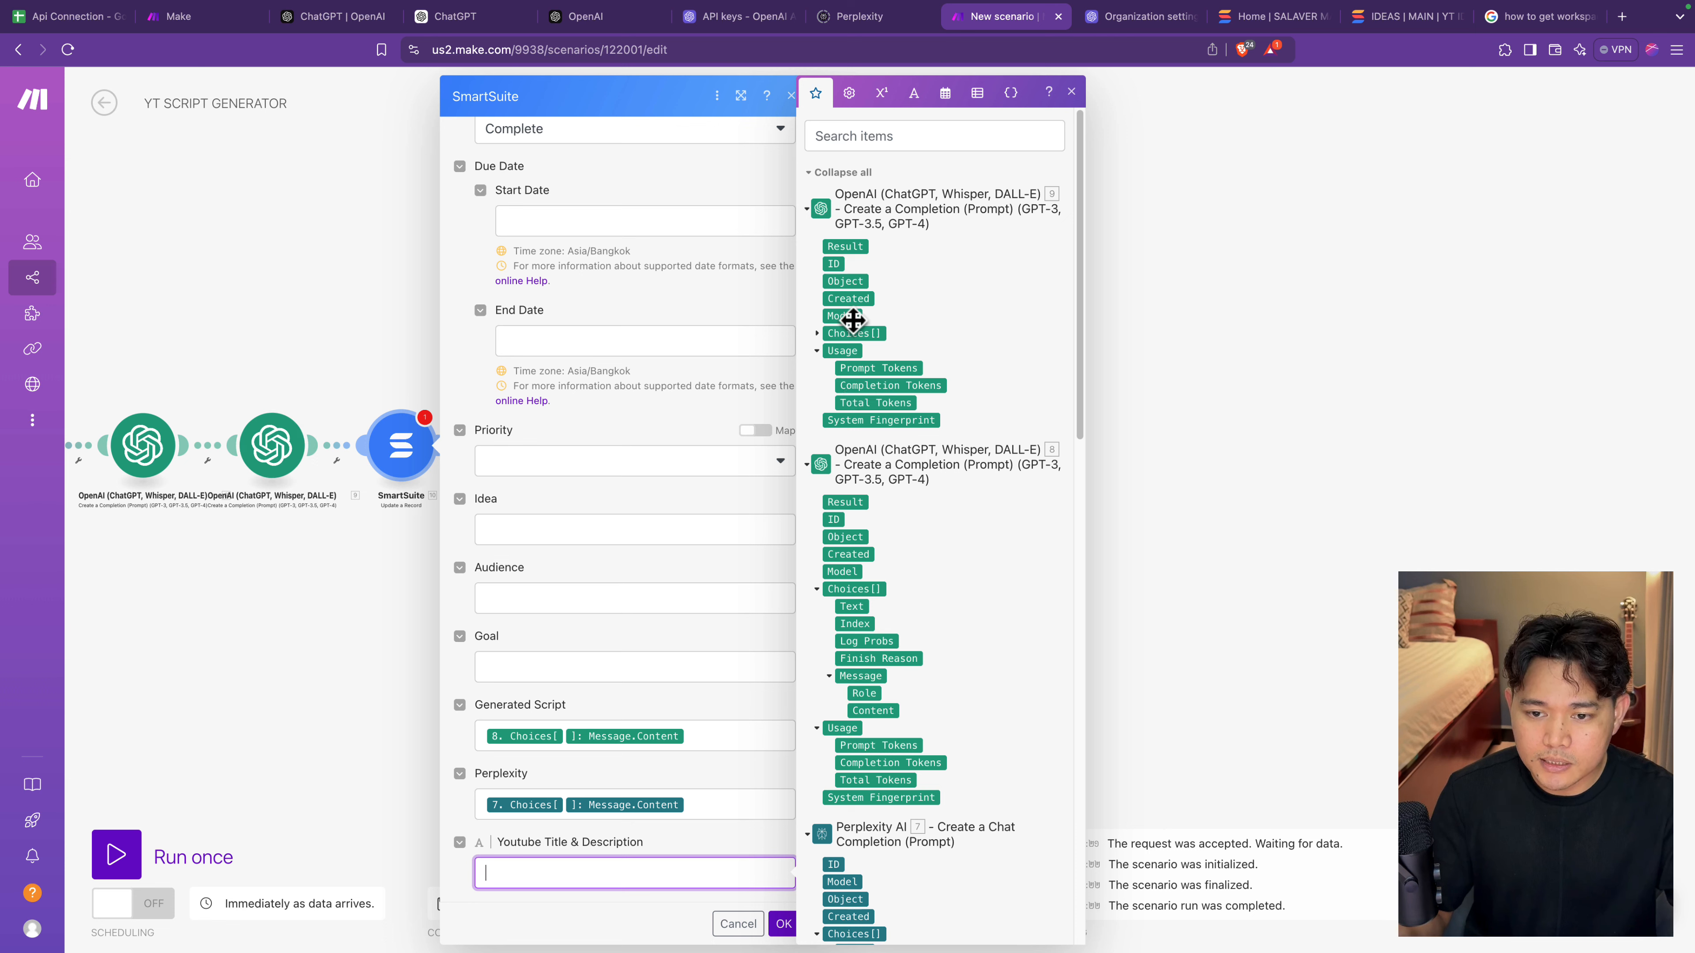
click(818, 334)
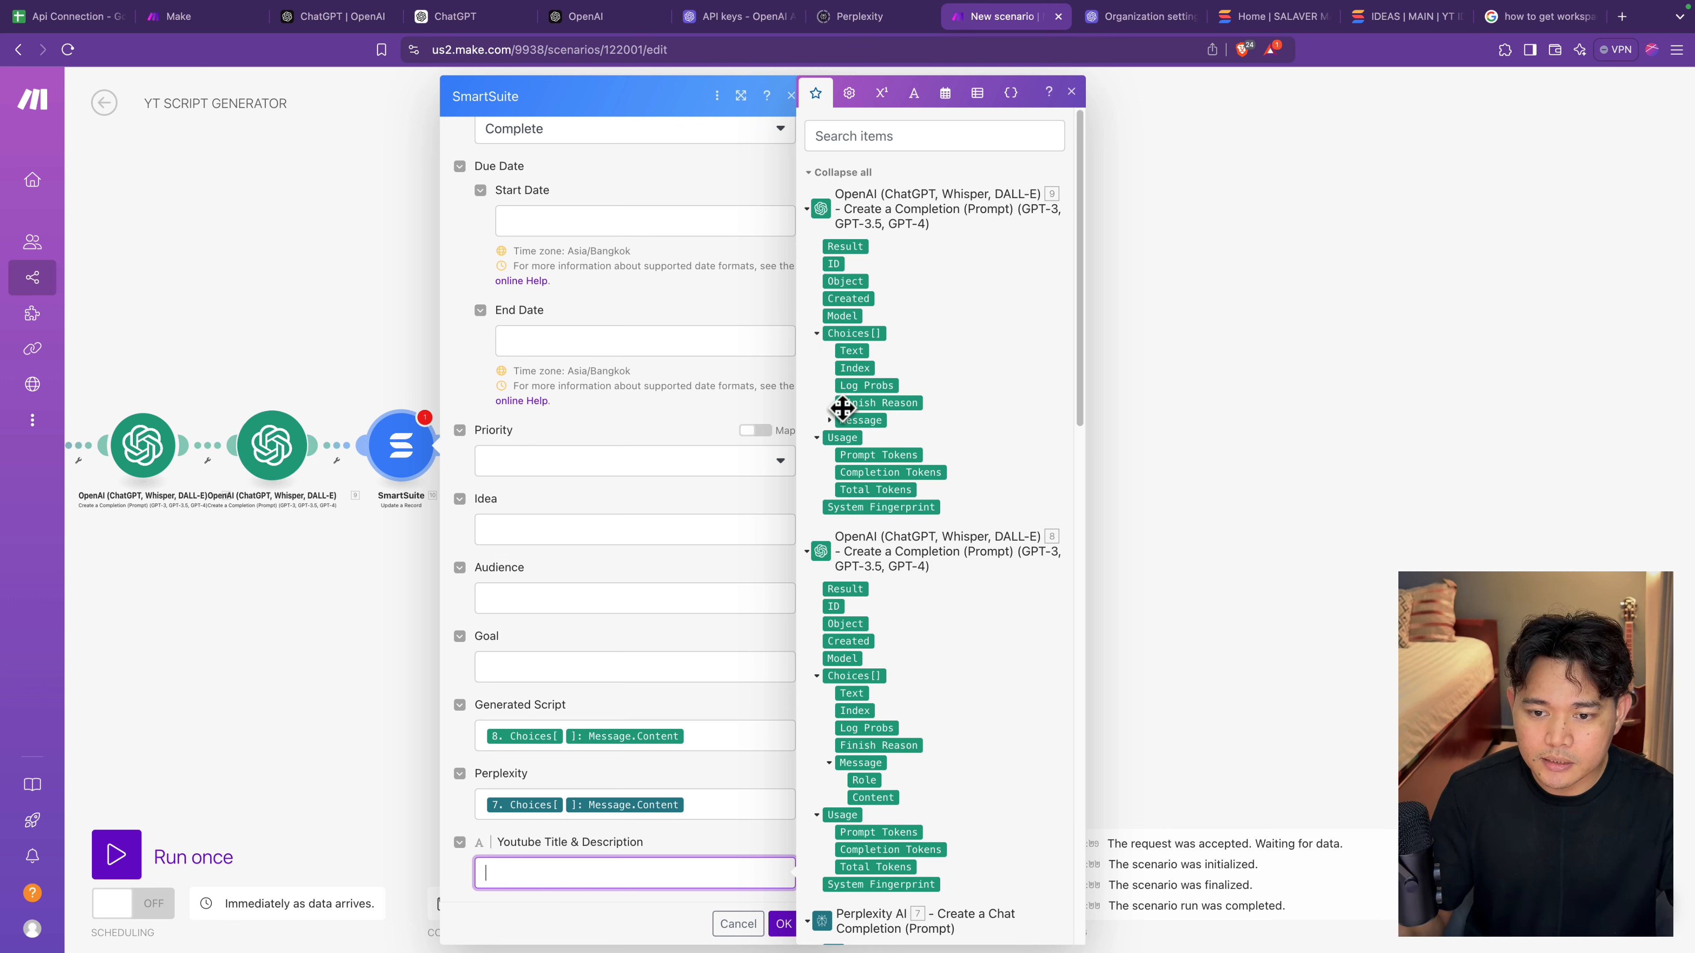
click(829, 420)
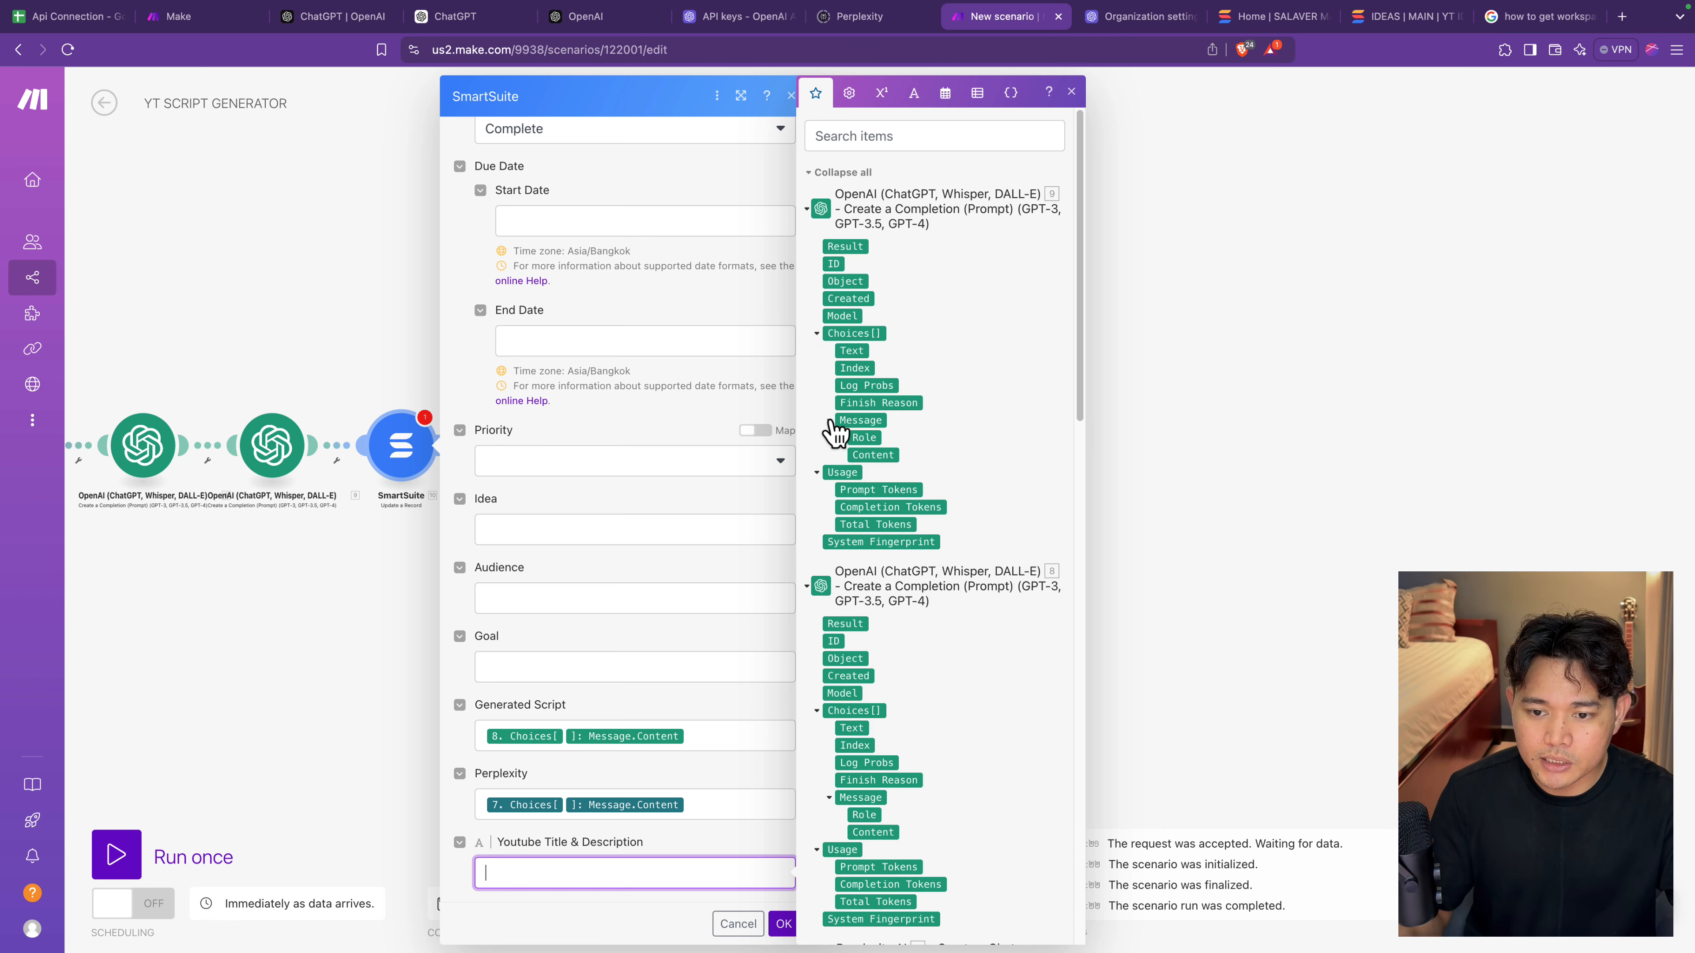
click(874, 454)
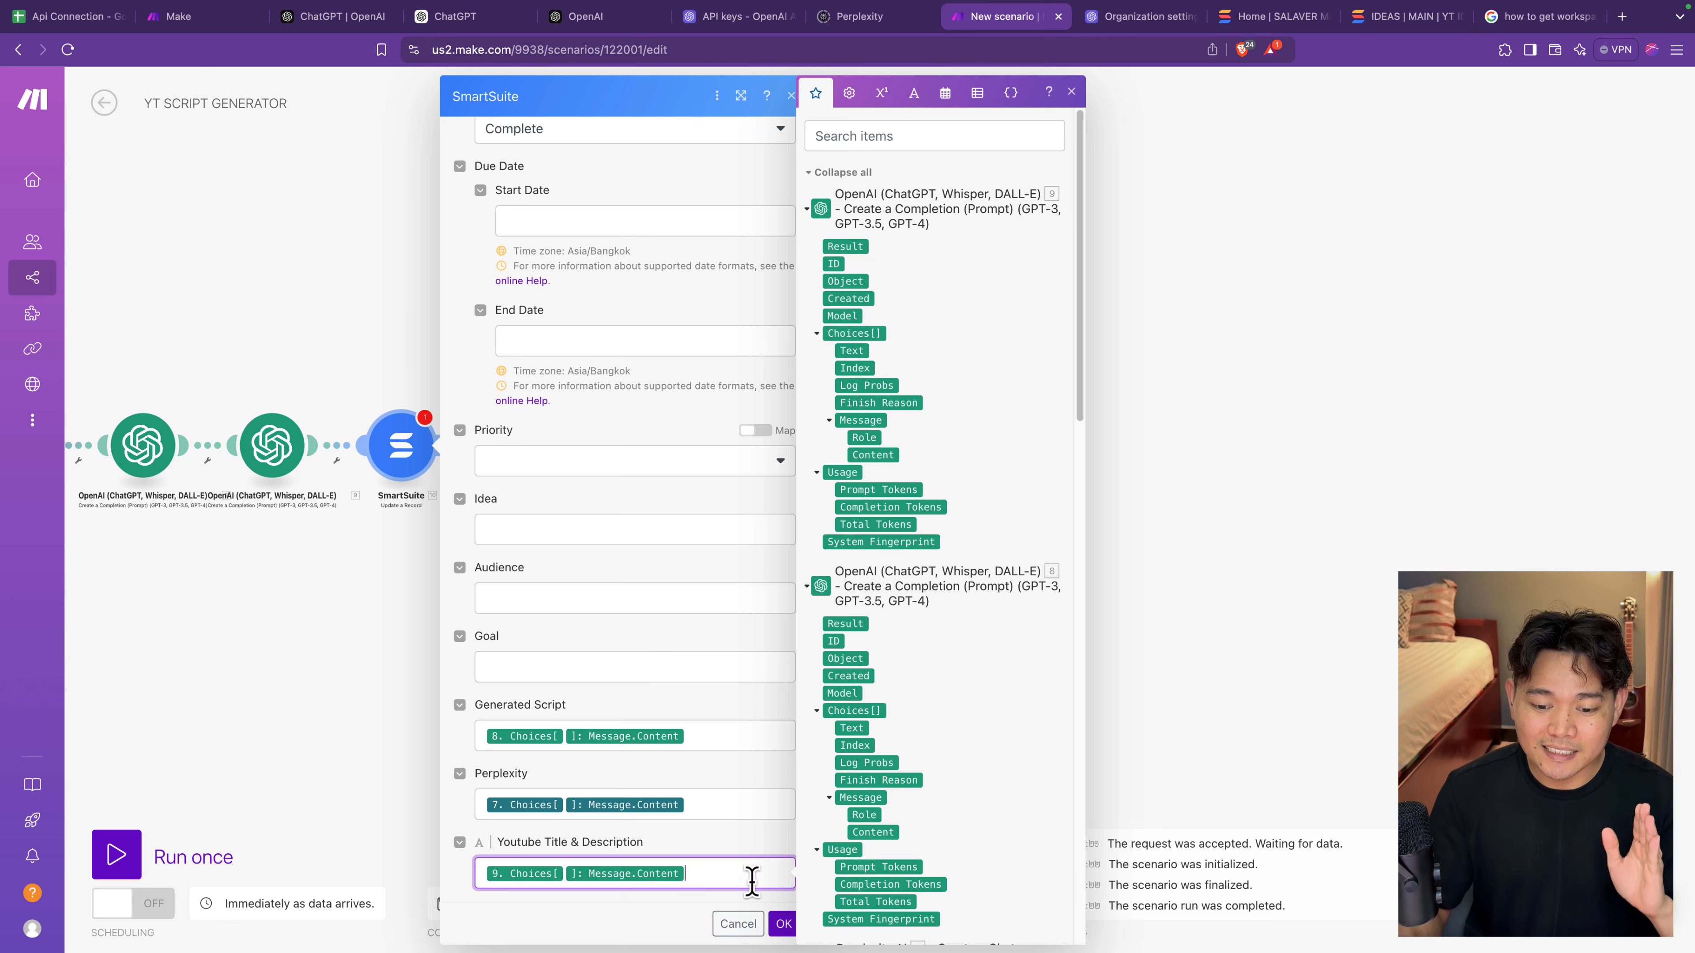
click(784, 925)
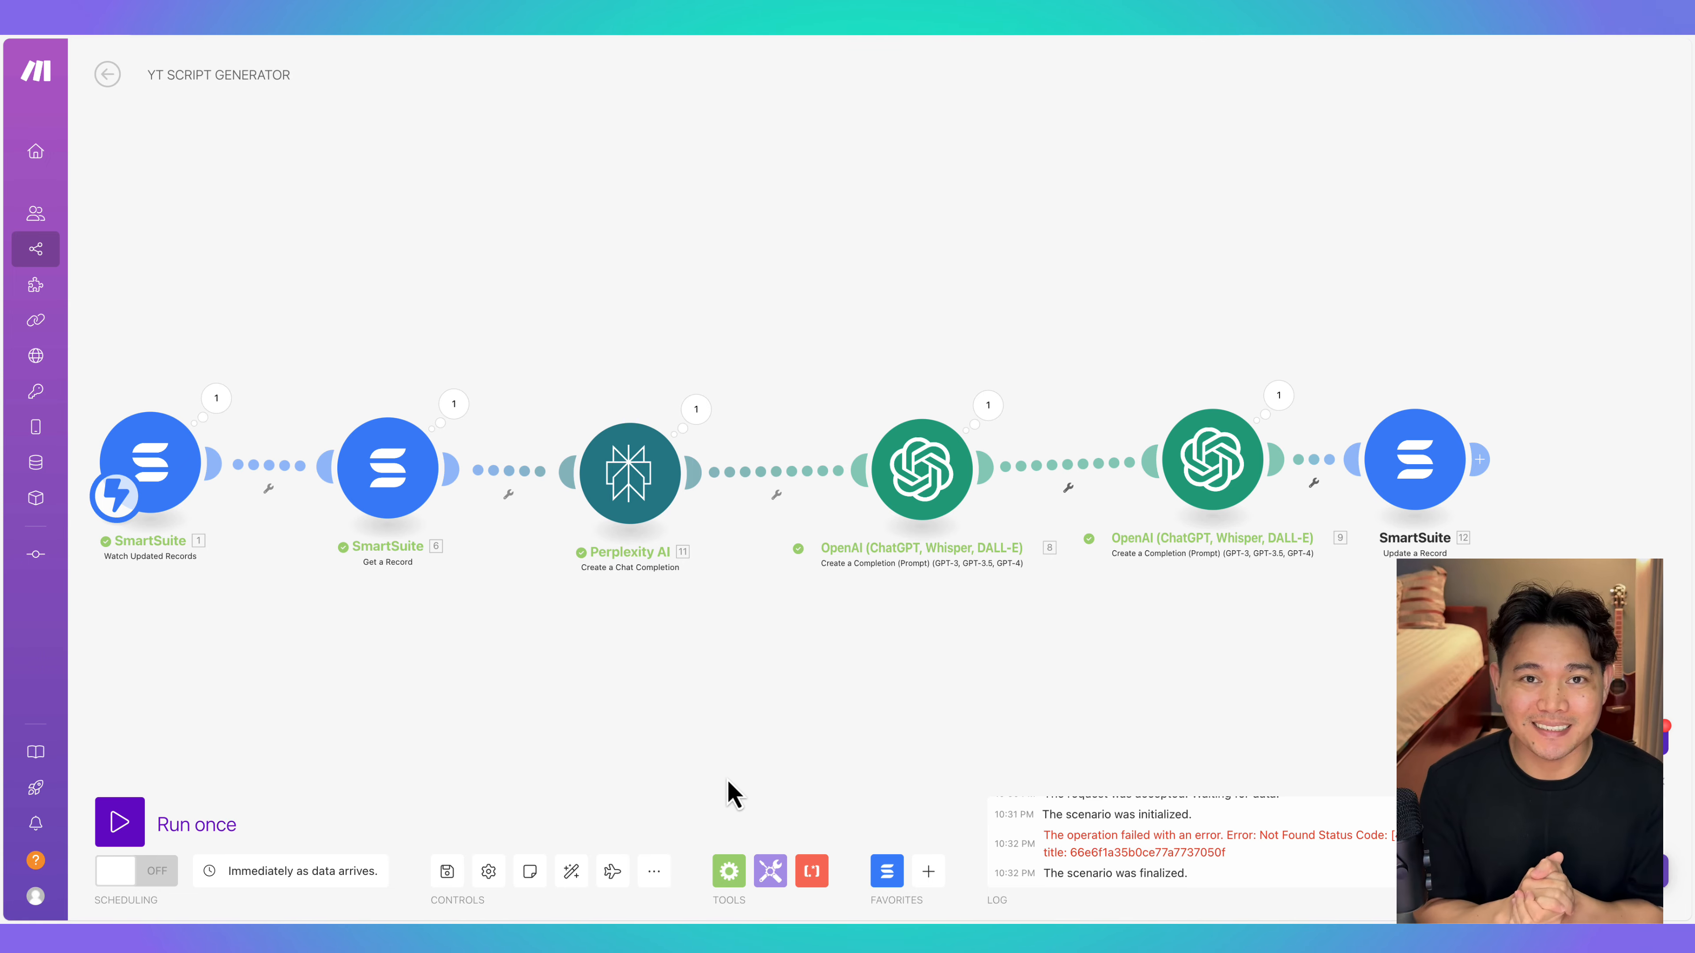
- Run the scenario once and switch to the SmartSuite IDEAS table
click(124, 828)
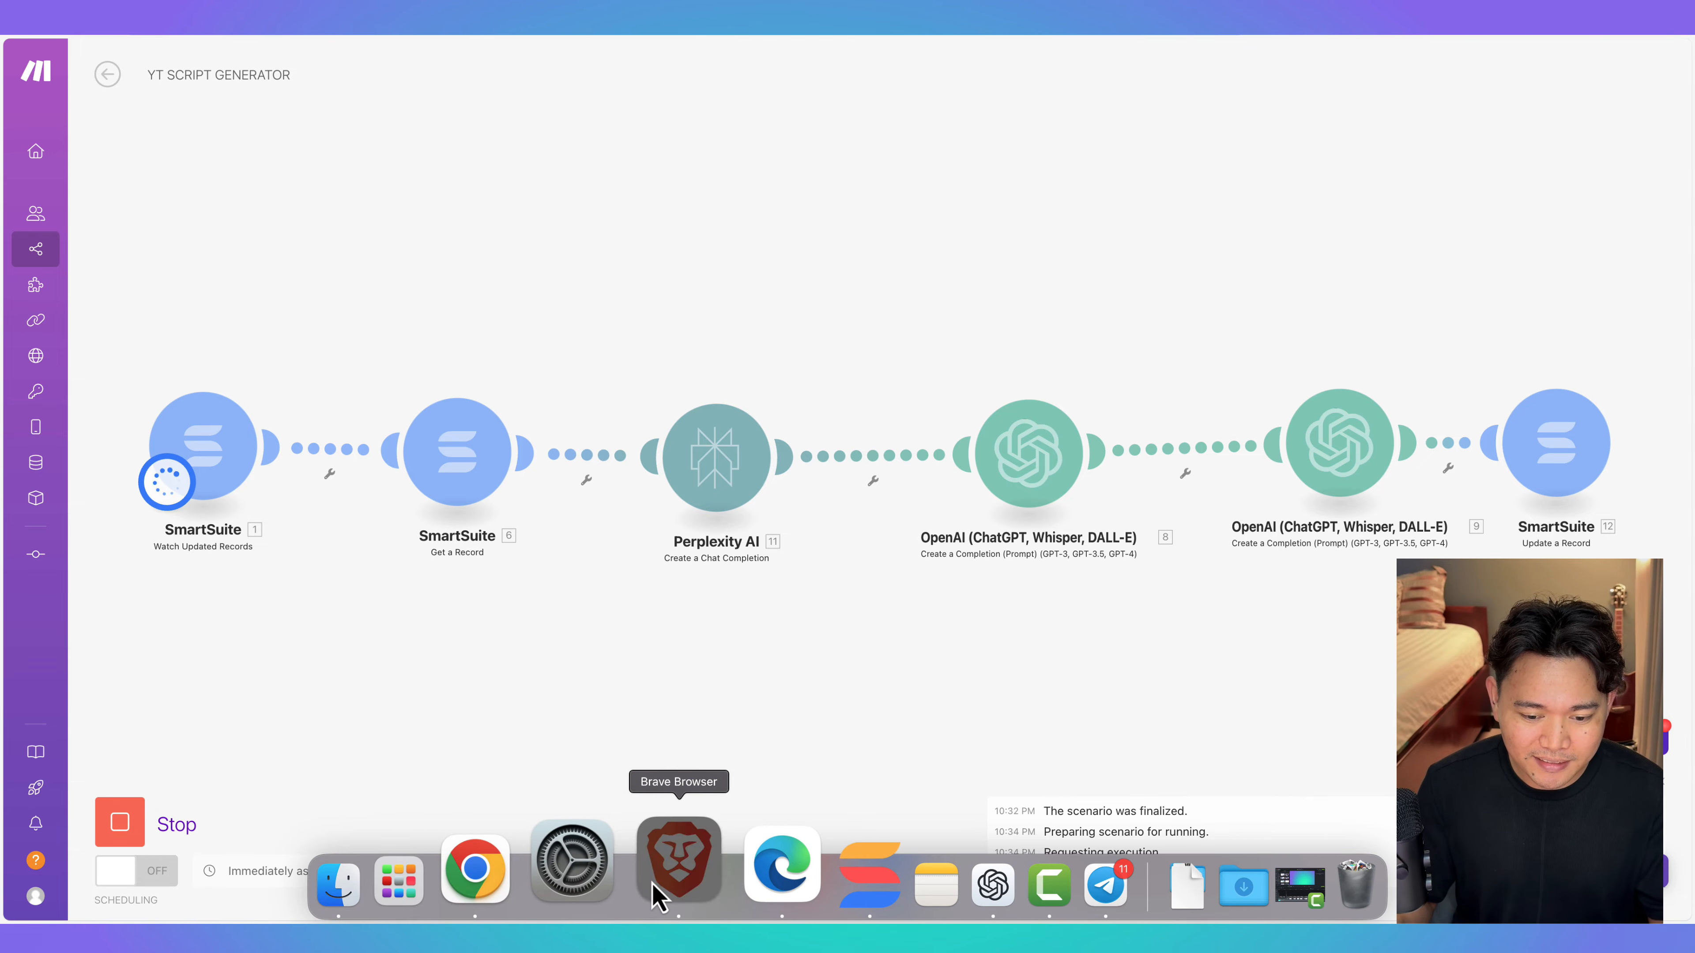
click(670, 877)
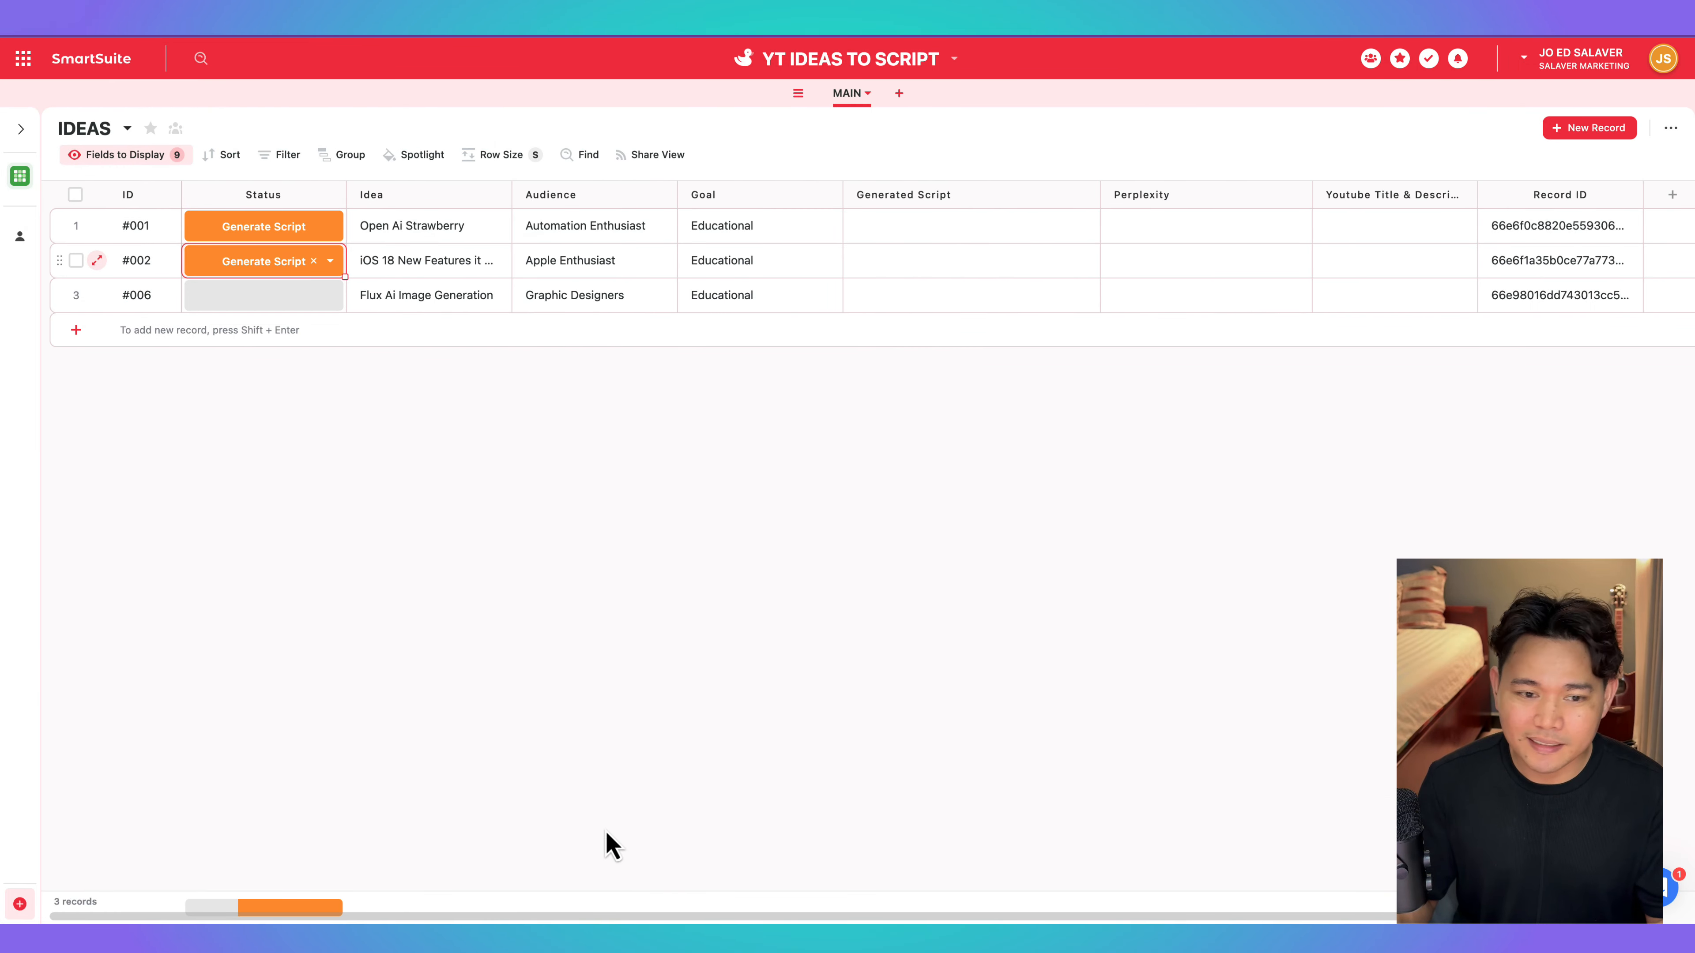
- Set idea #006's Status to Generate Script, watch Make process it, then return to SmartSuite
click(323, 306)
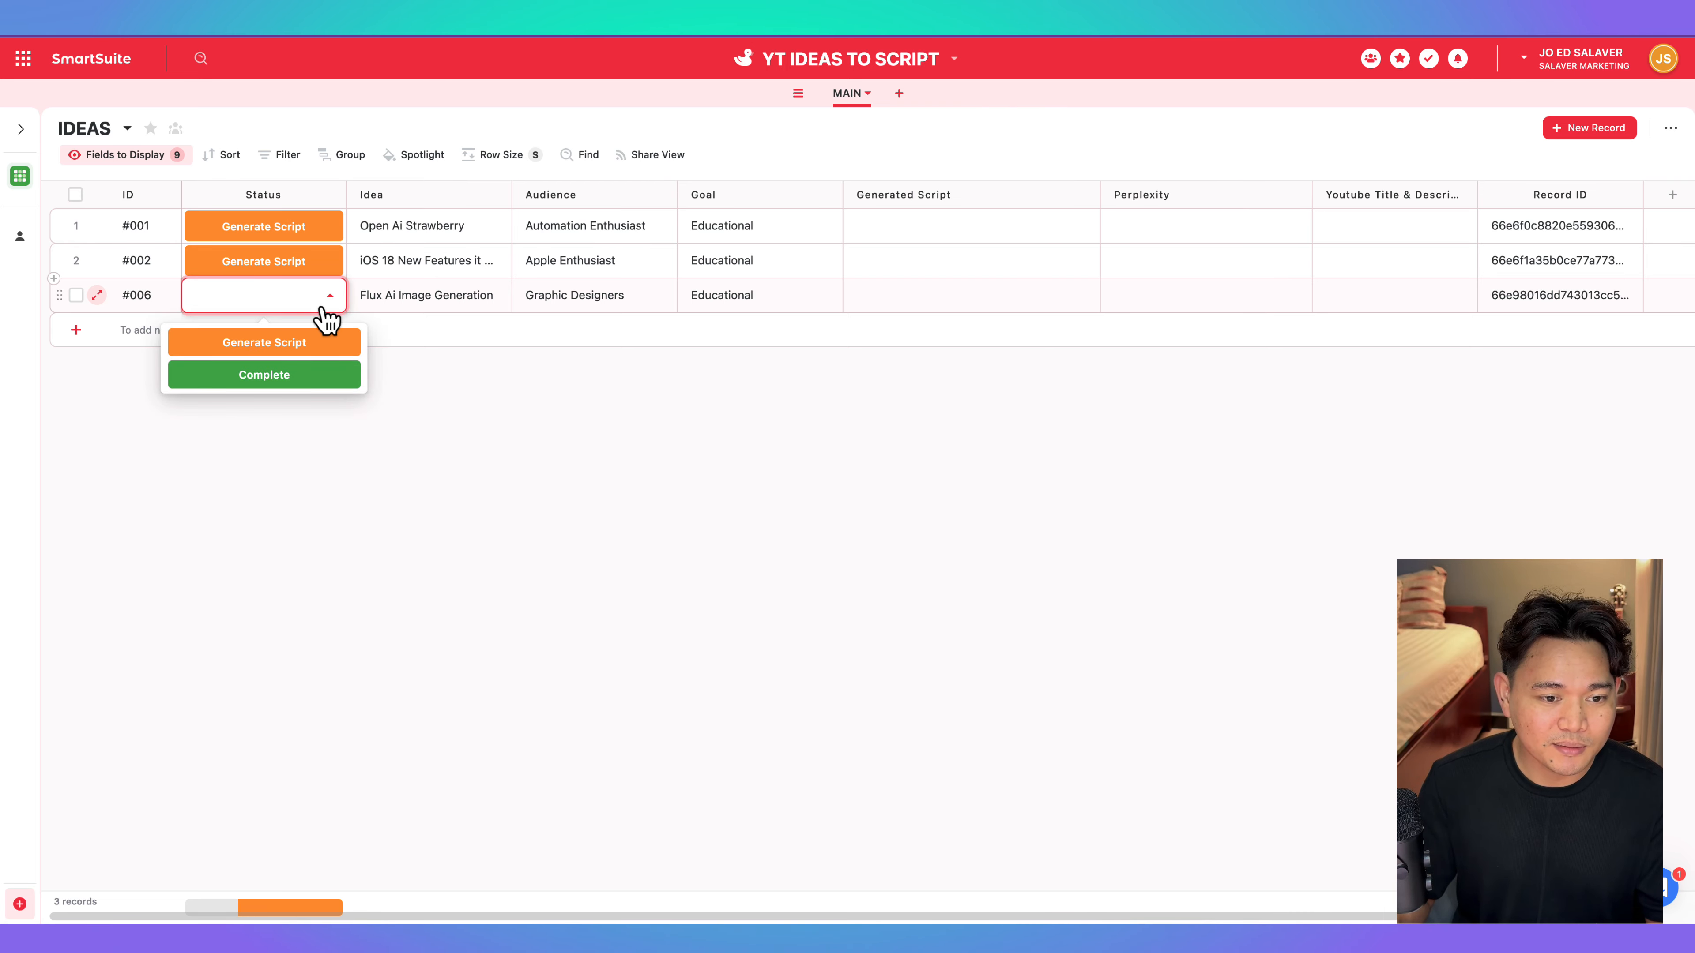
click(330, 354)
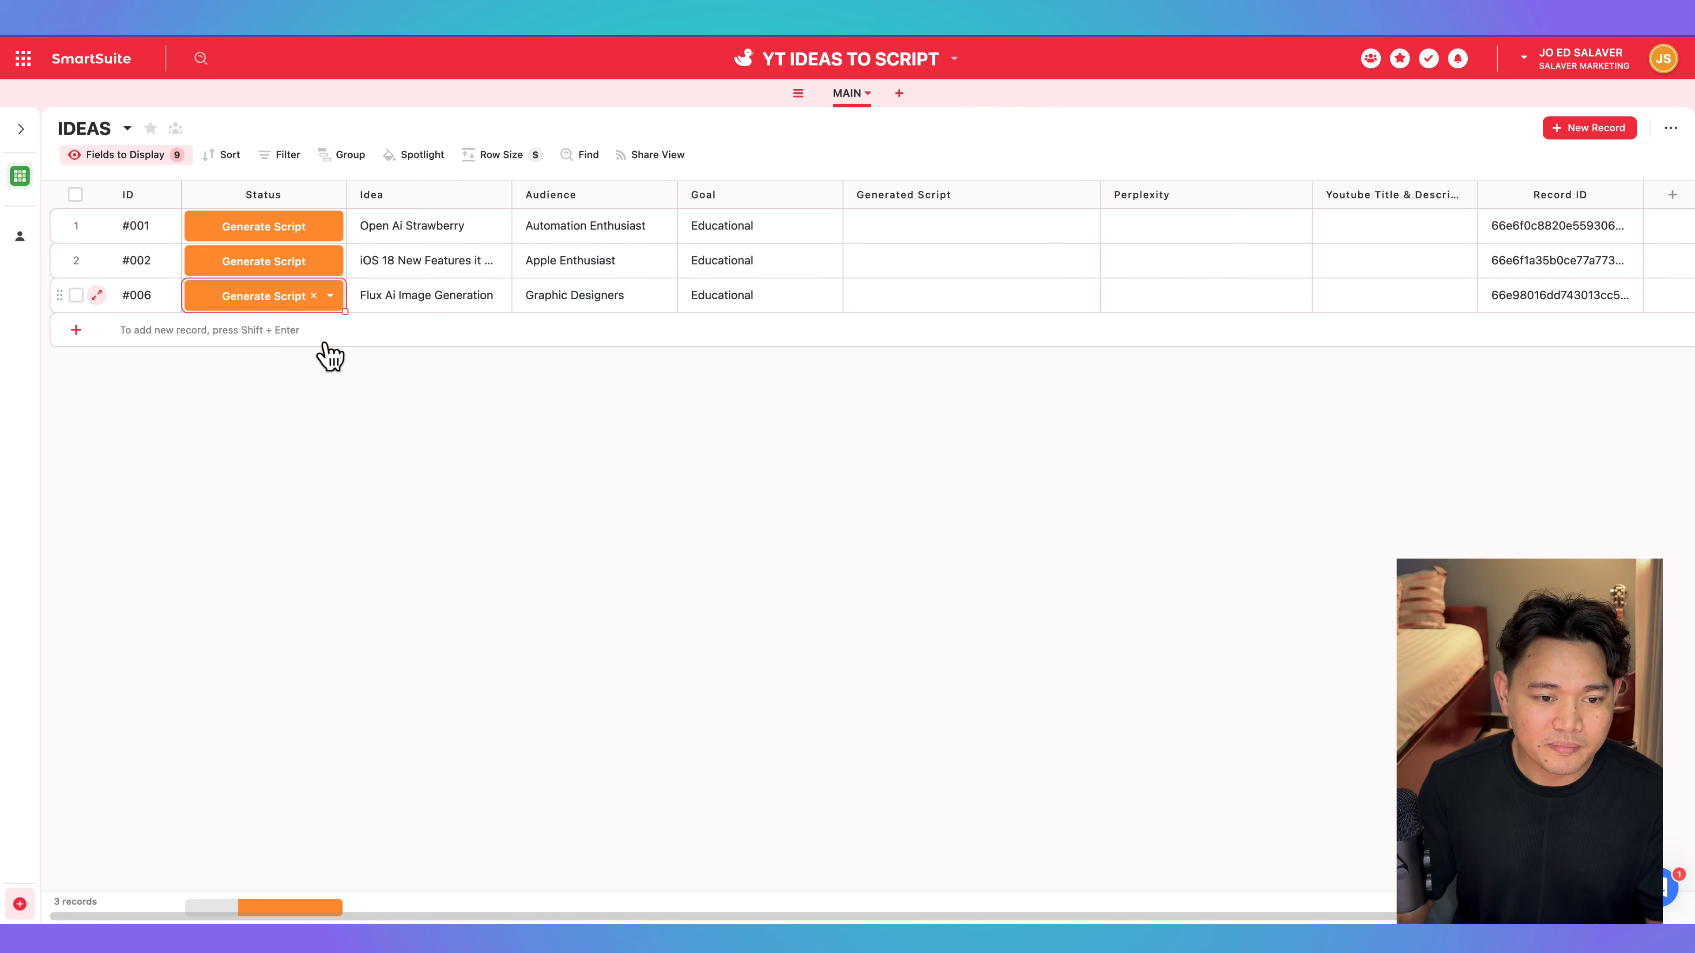
mouse_move(710, 918)
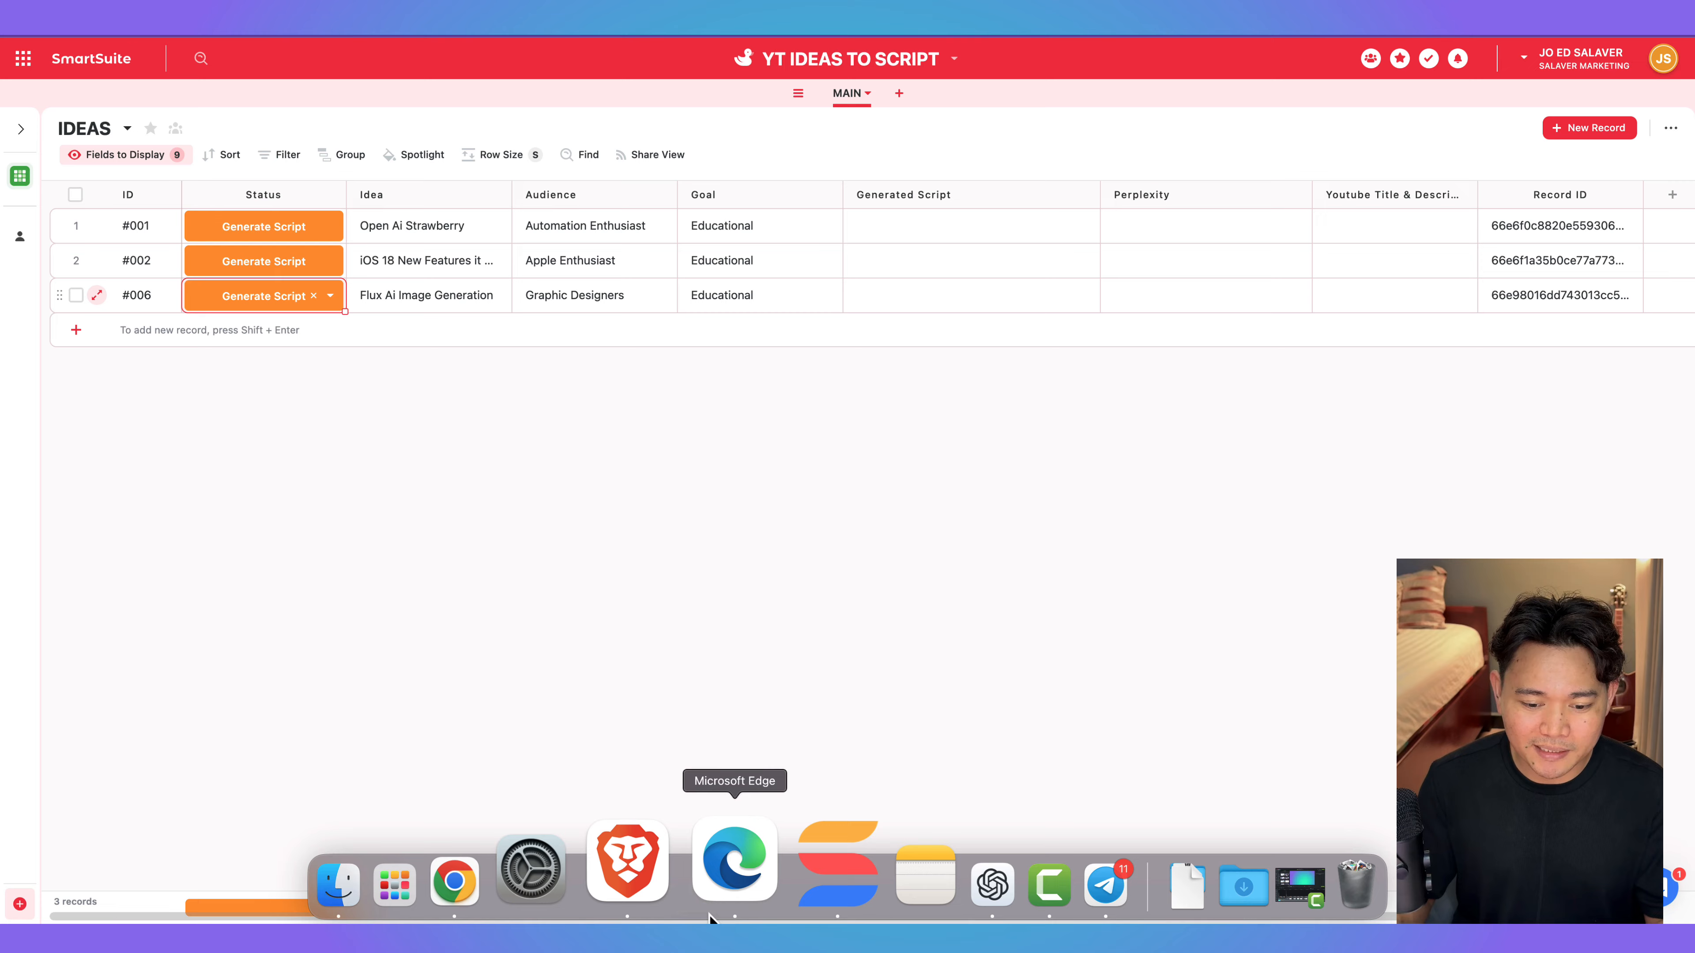
click(722, 870)
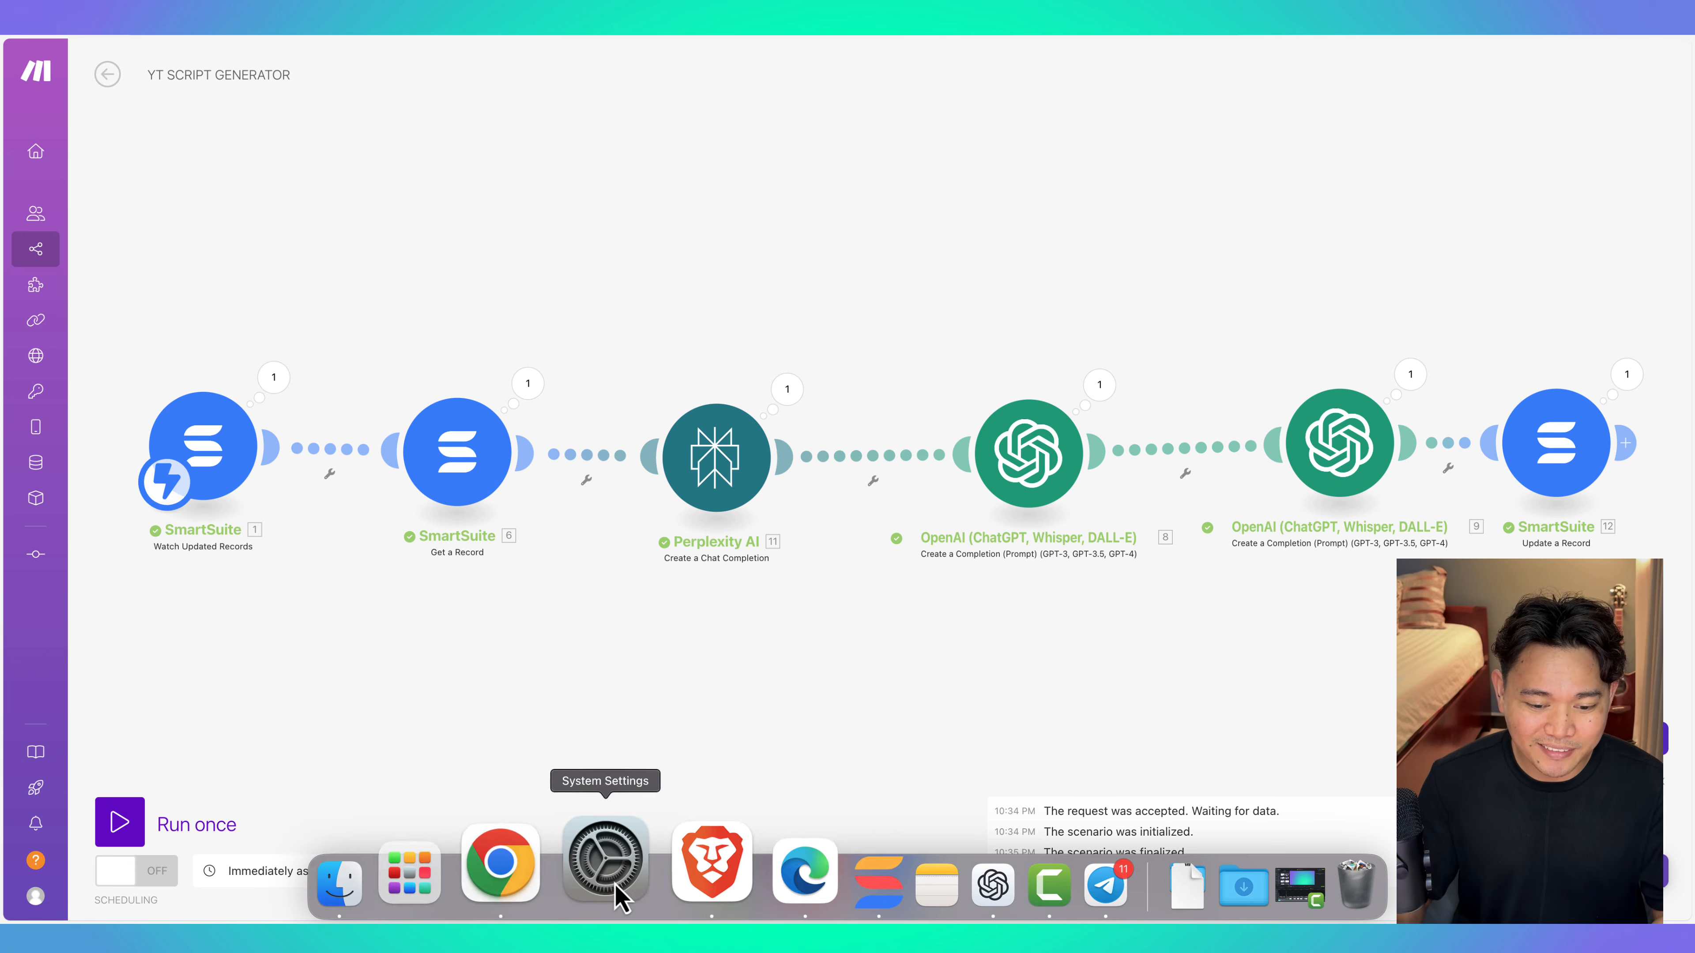
click(651, 858)
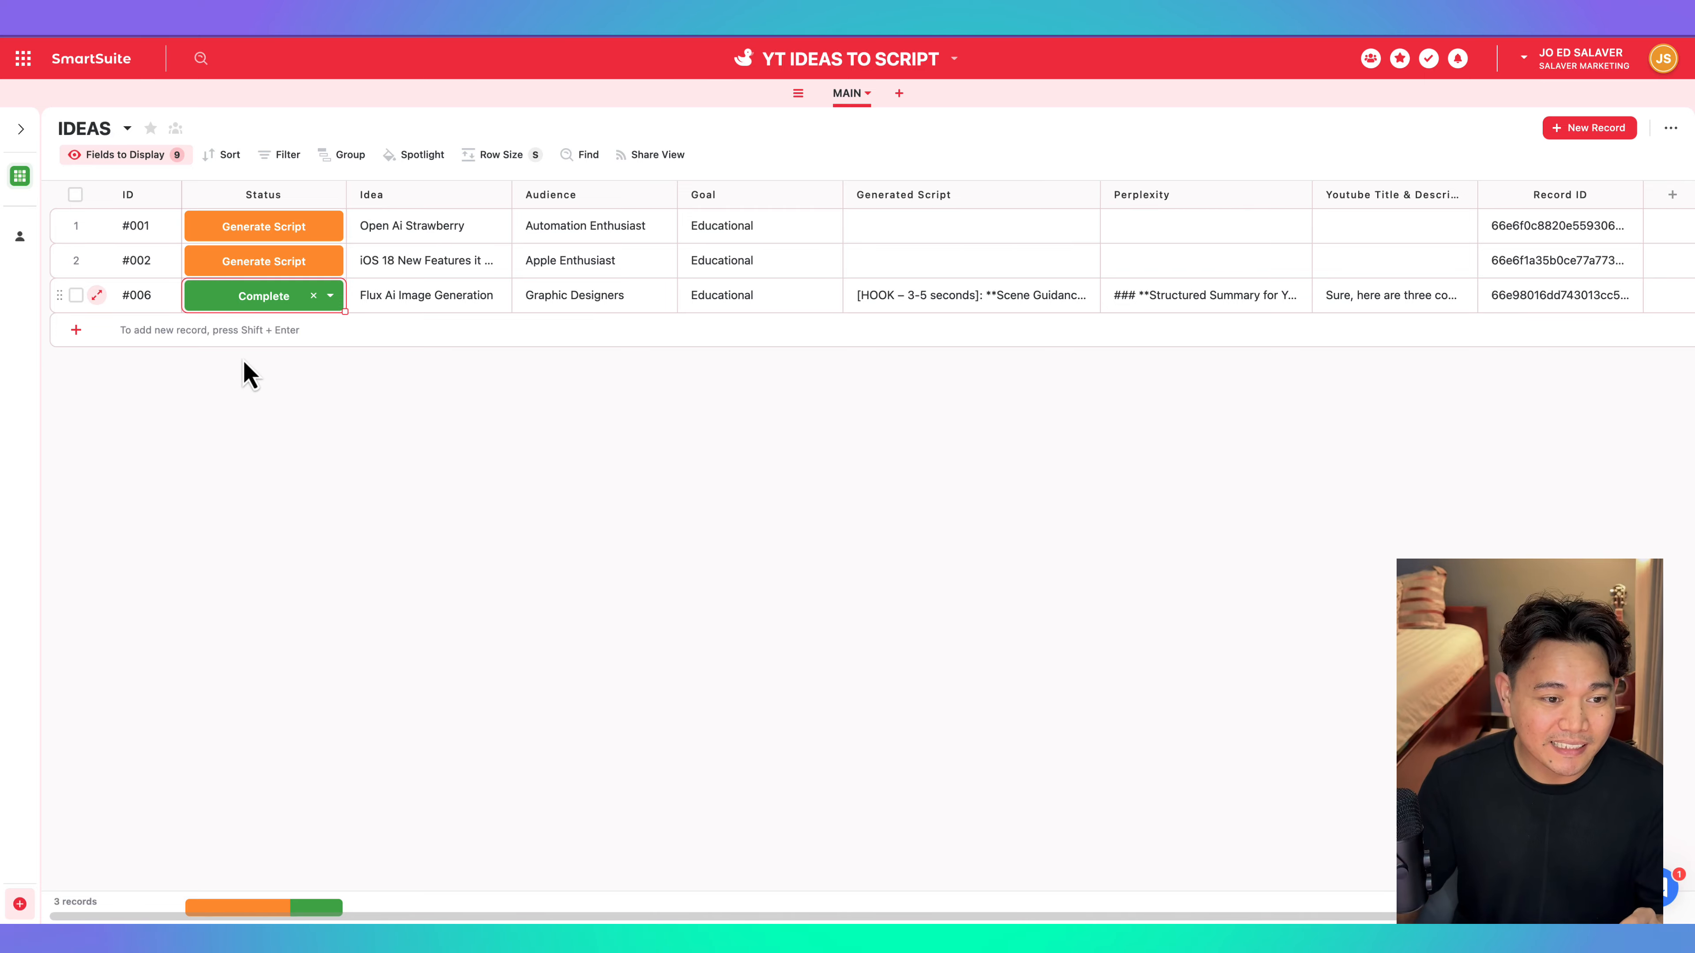
- Review record #006's Generated Script in SmartSuite, then switch YT SCRIPT GENERATOR scheduling ON
click(96, 295)
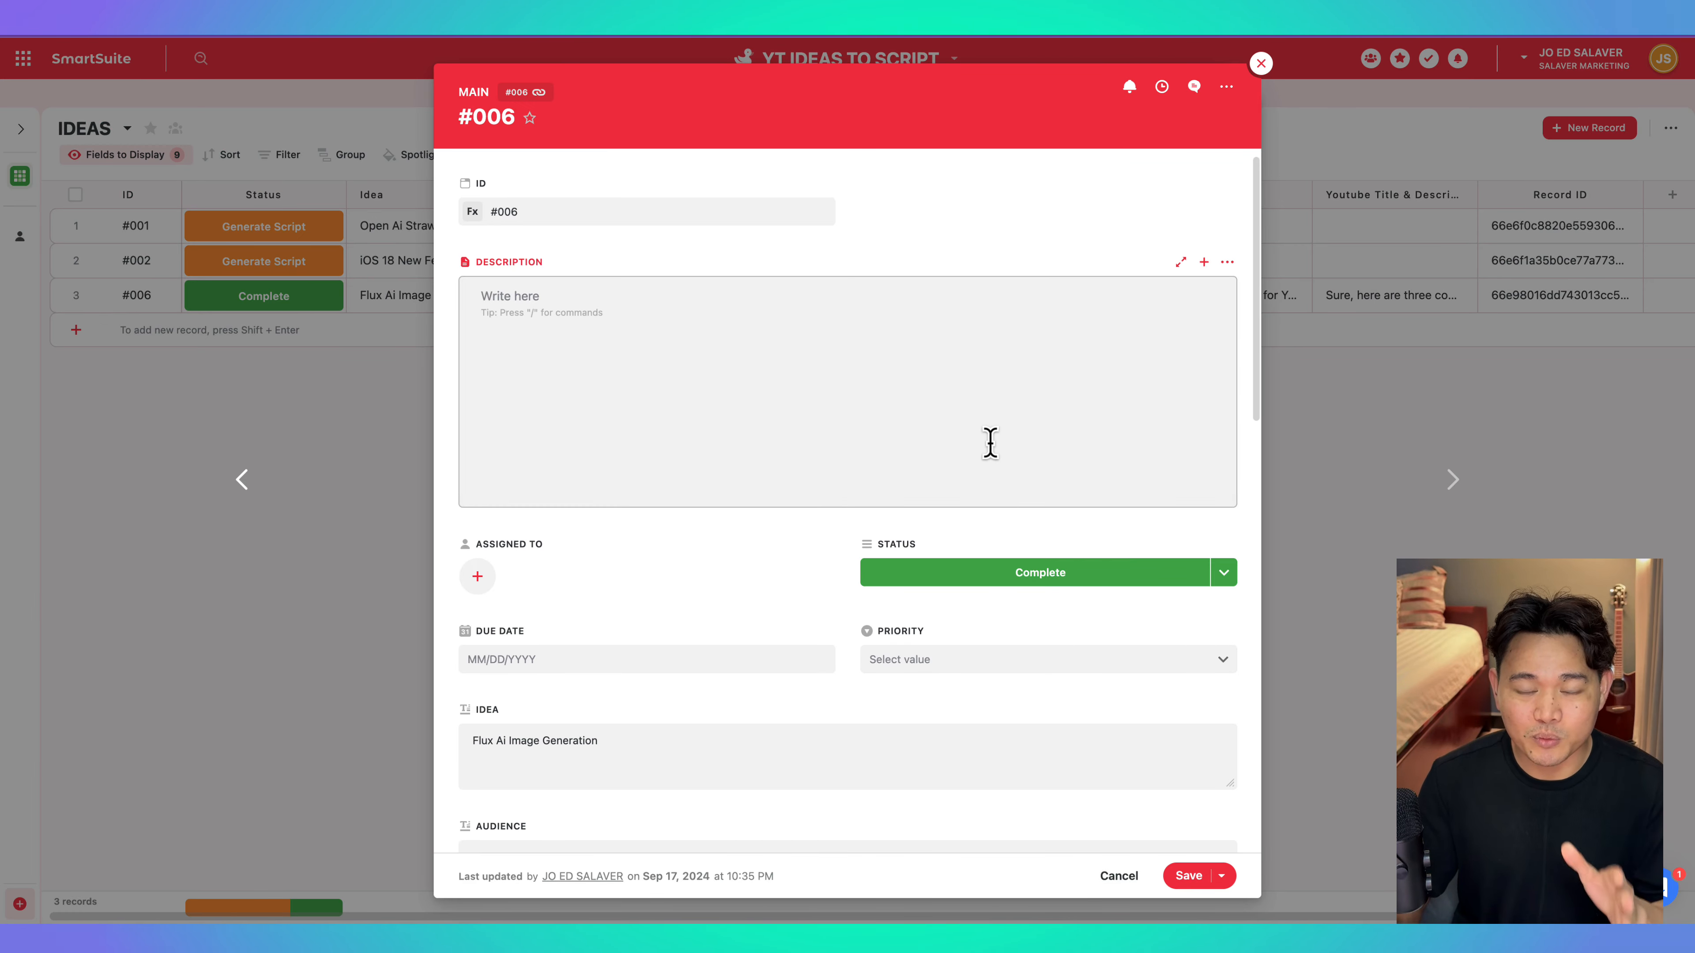
scroll(599, 340, down, 10)
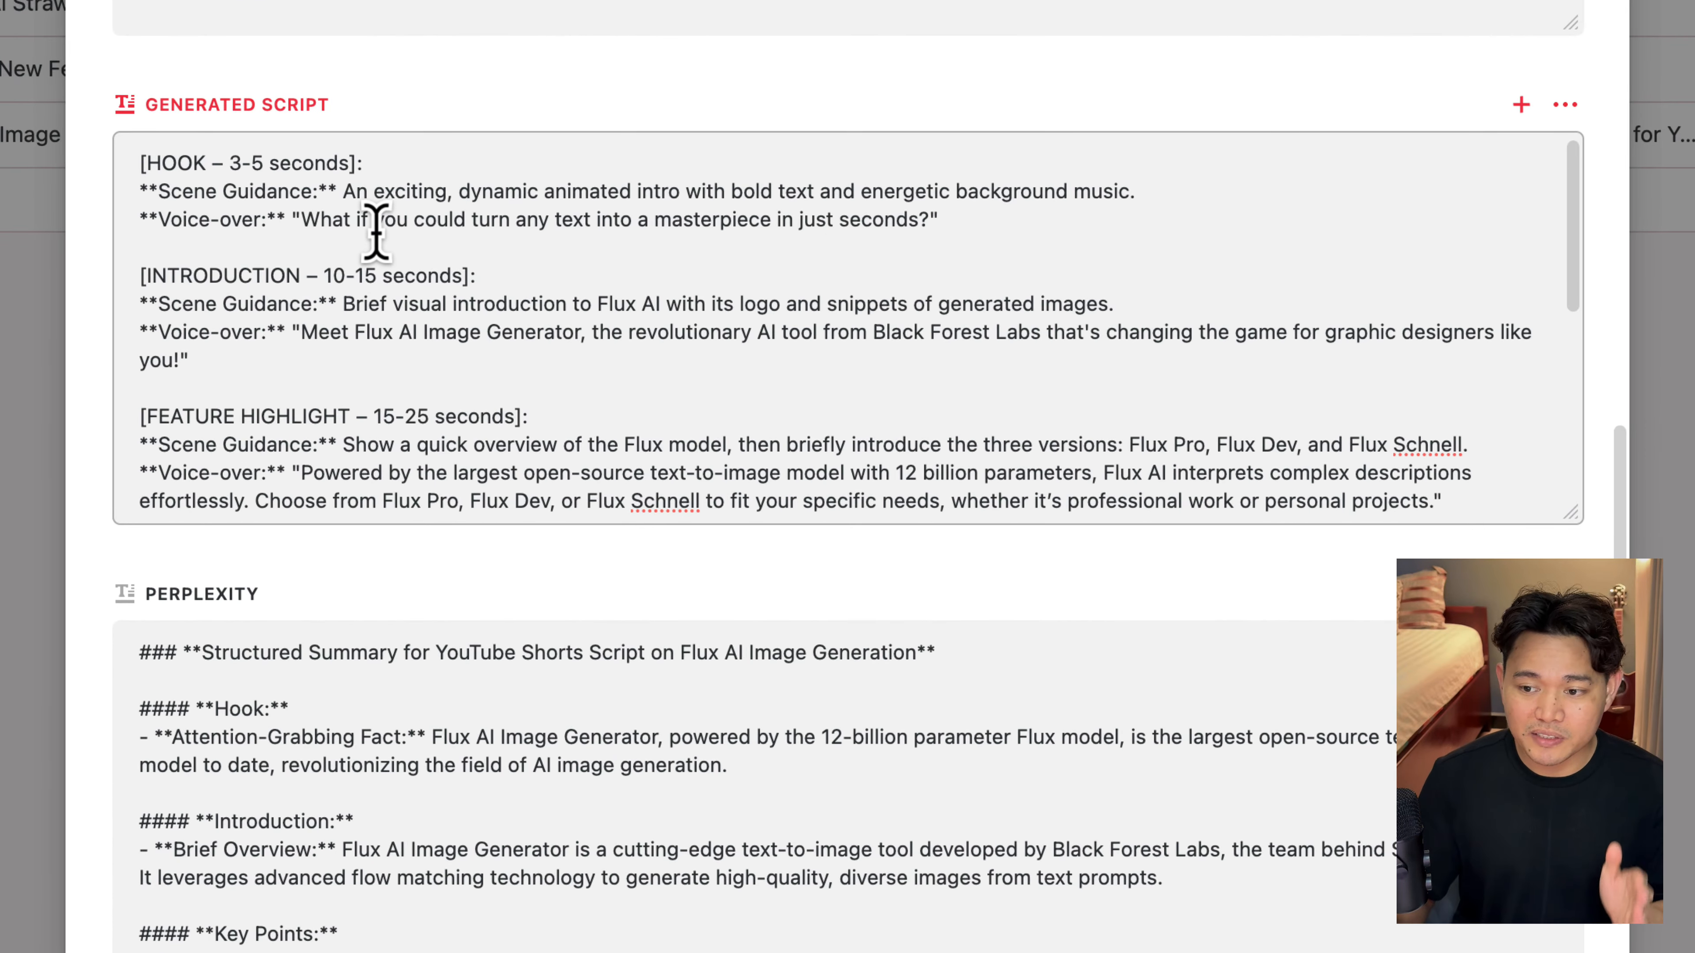
drag(1576, 238, 1580, 379)
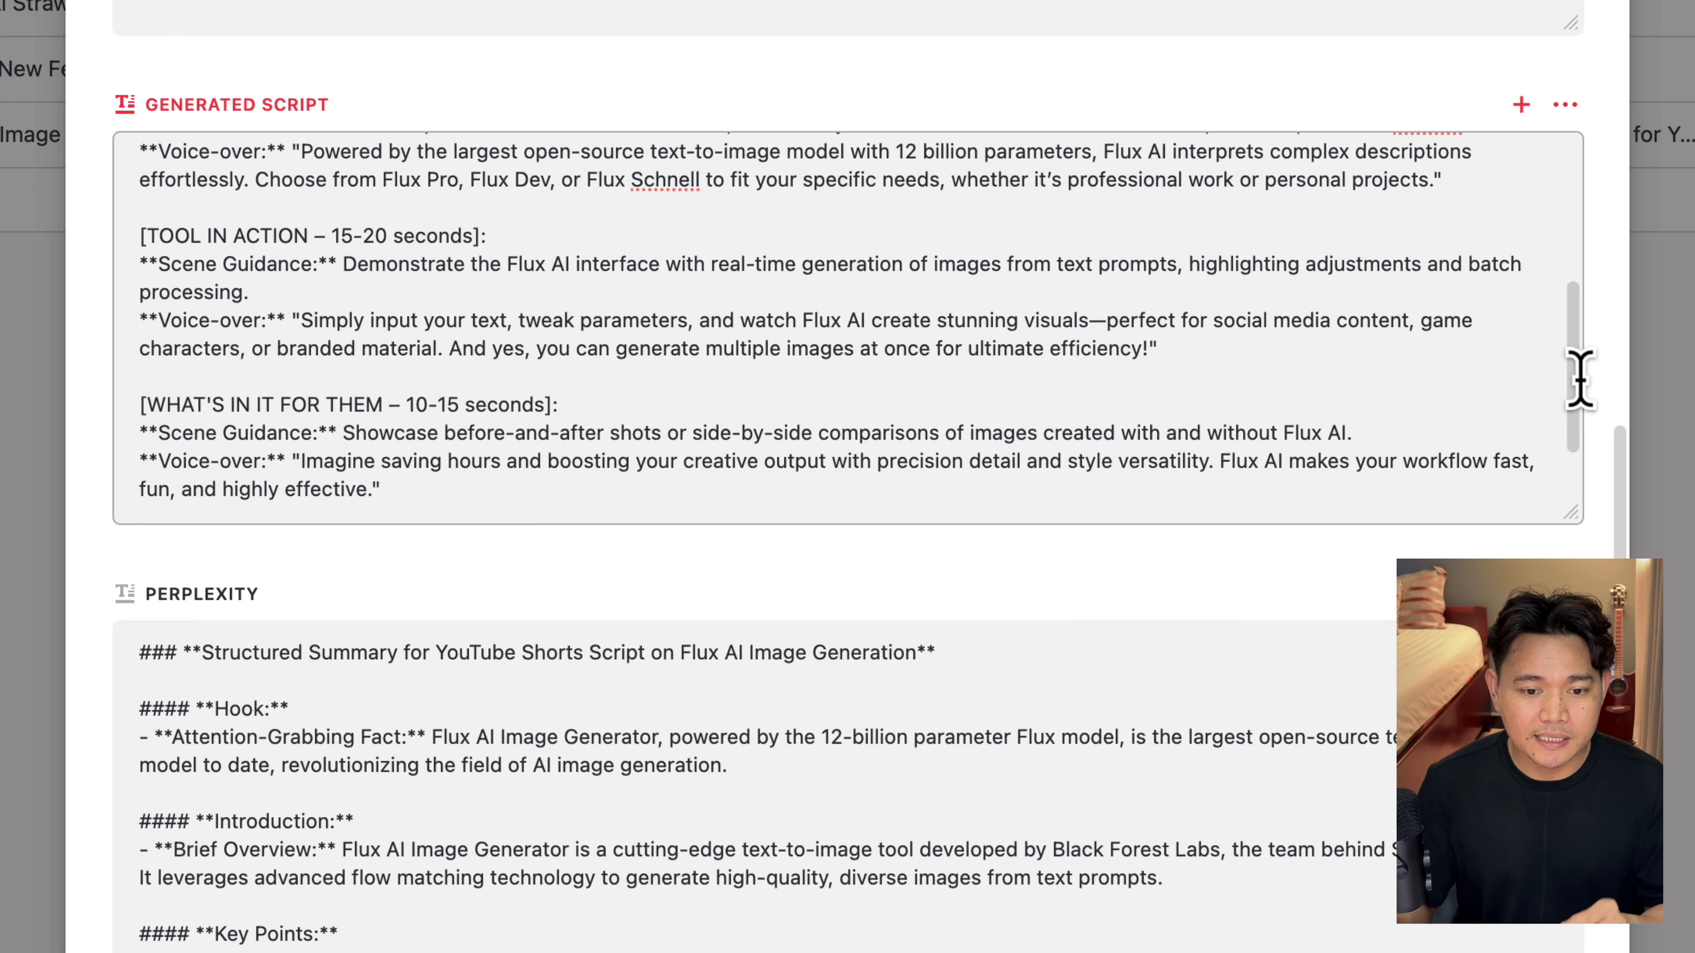
drag(1581, 379, 1579, 244)
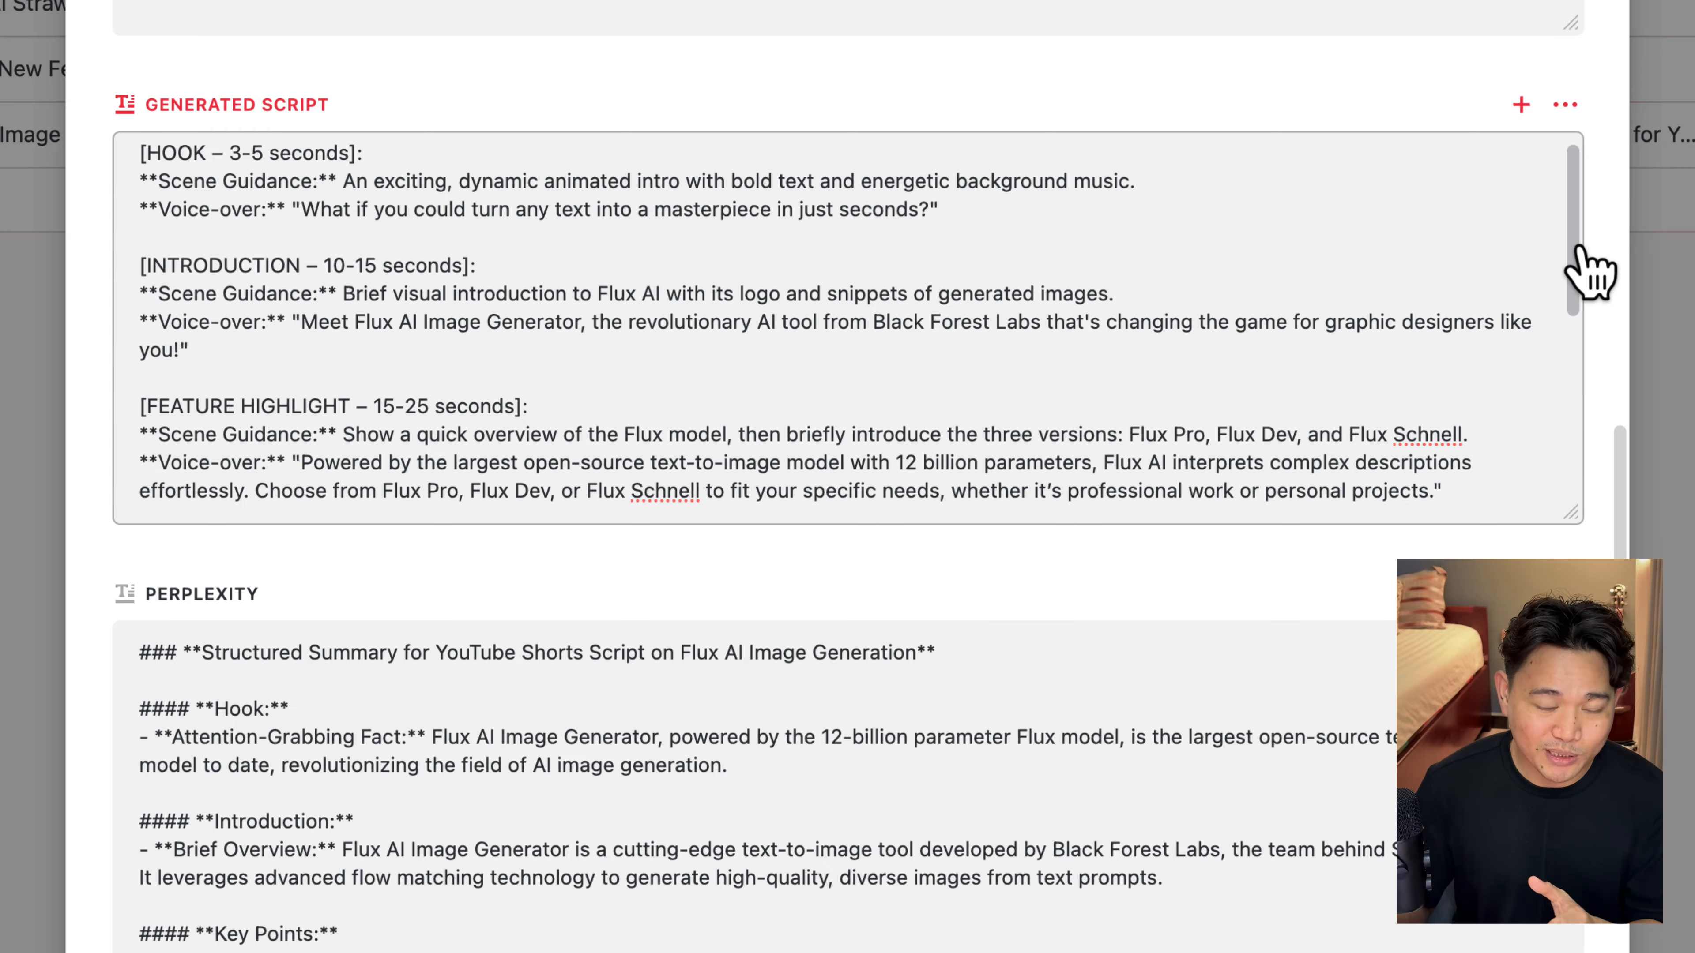
drag(1579, 248, 1587, 271)
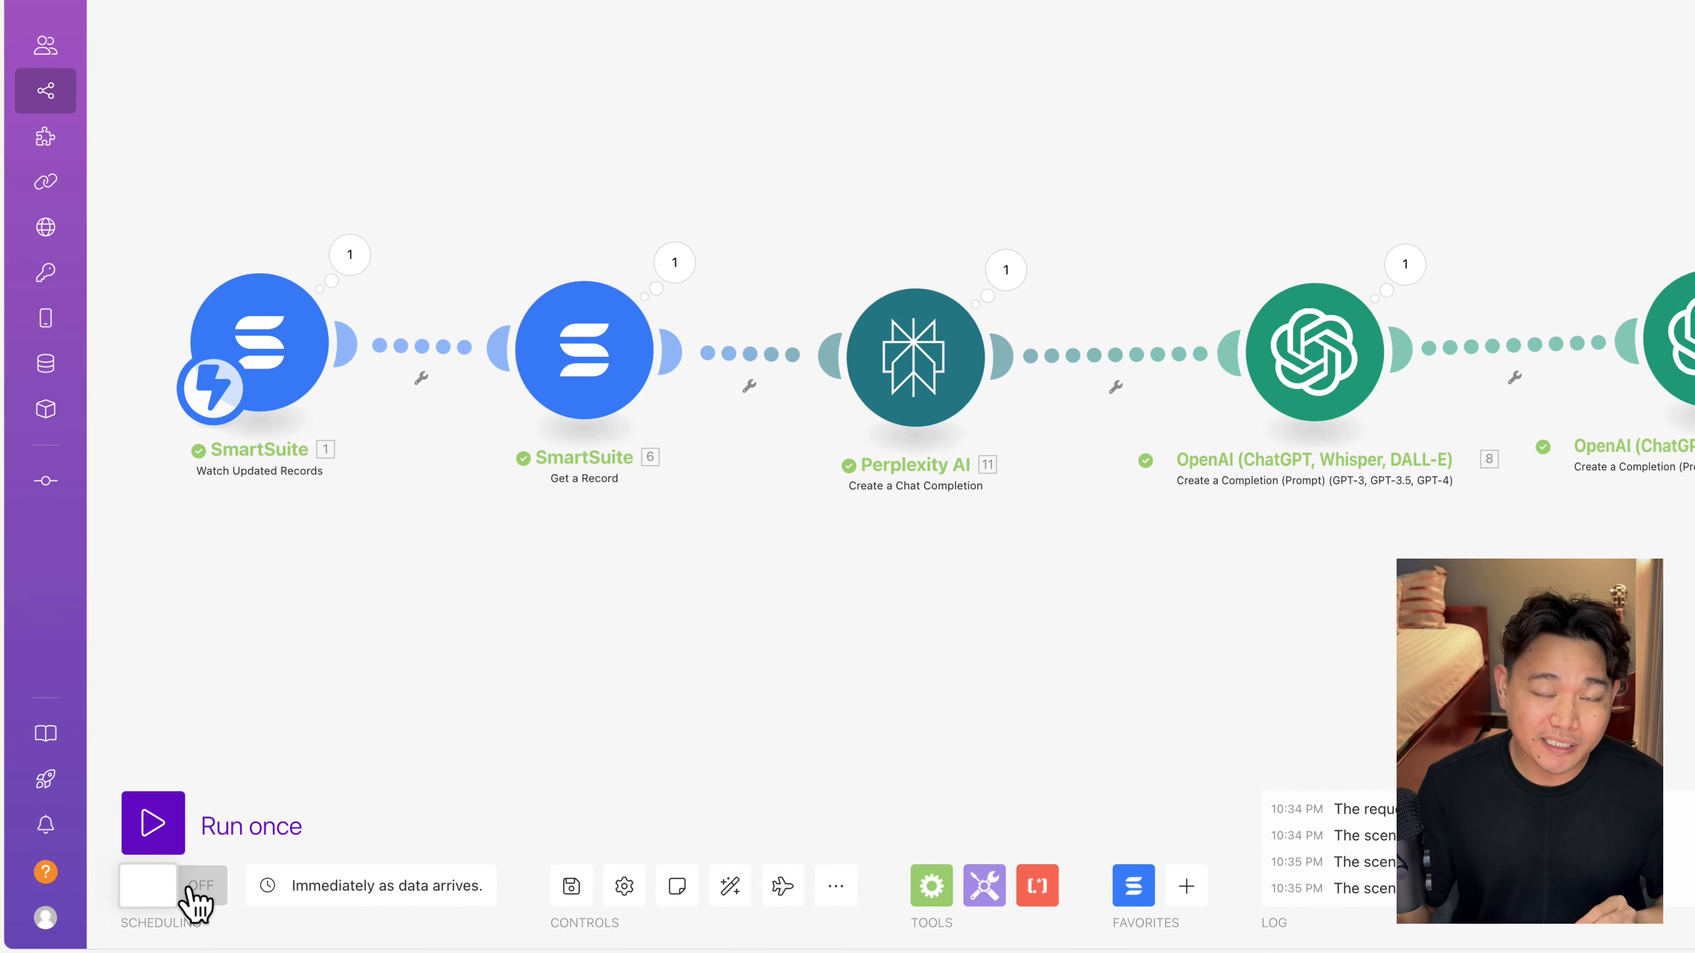
click(197, 902)
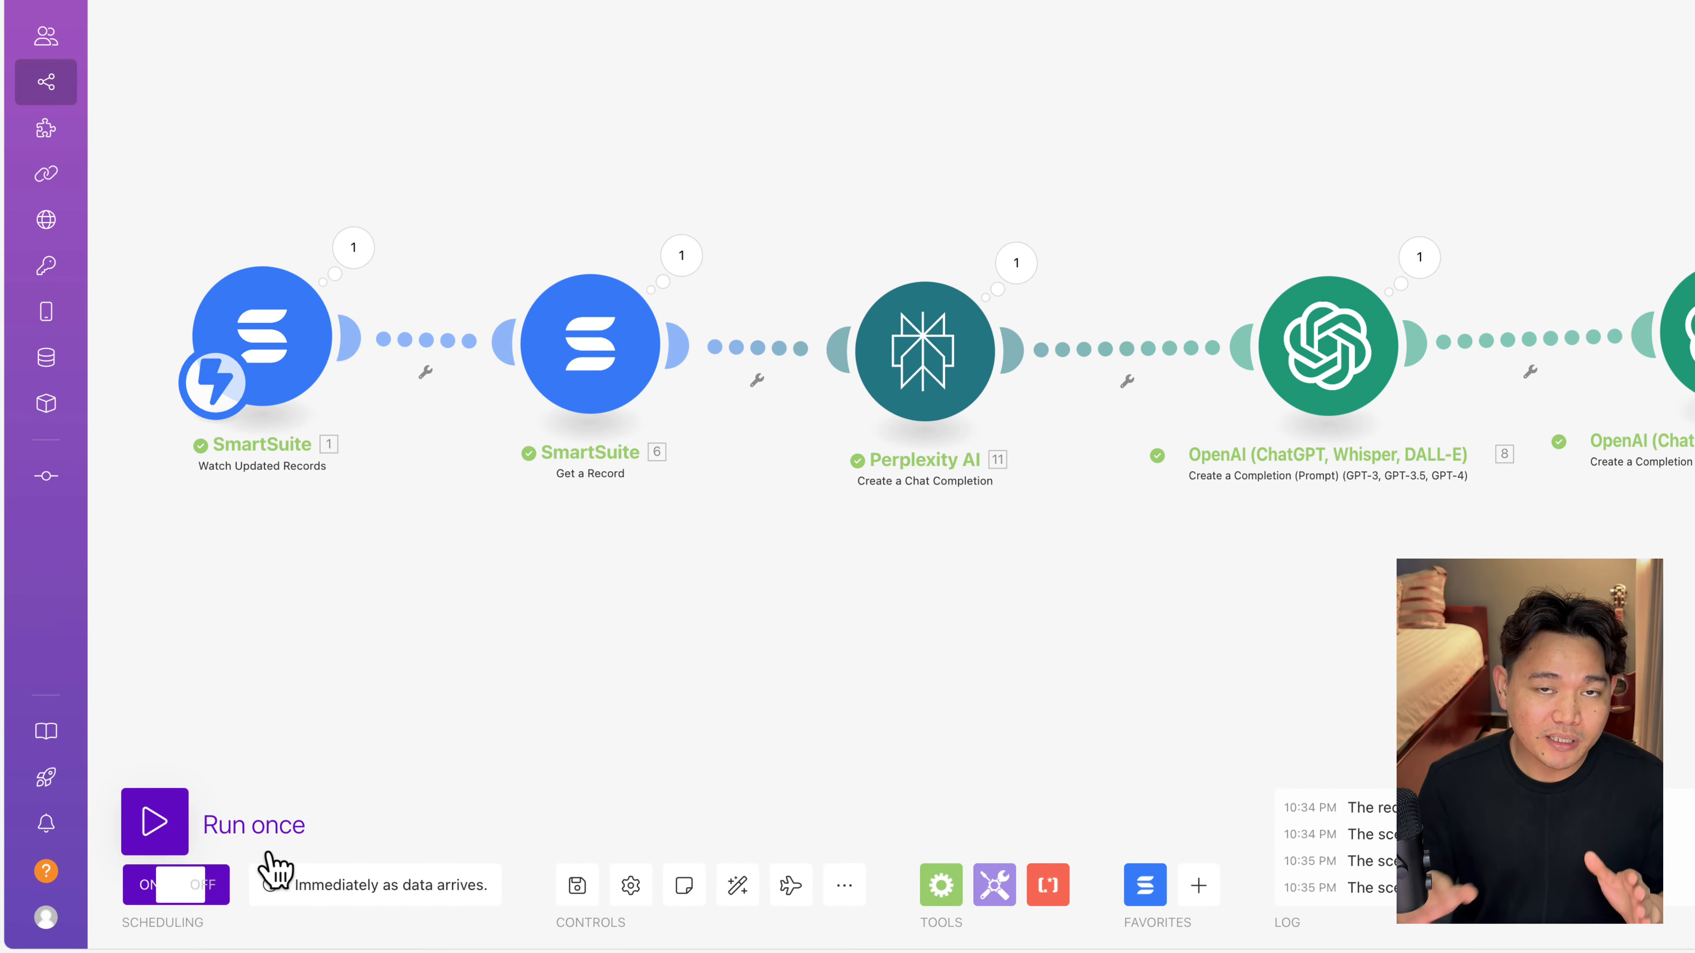